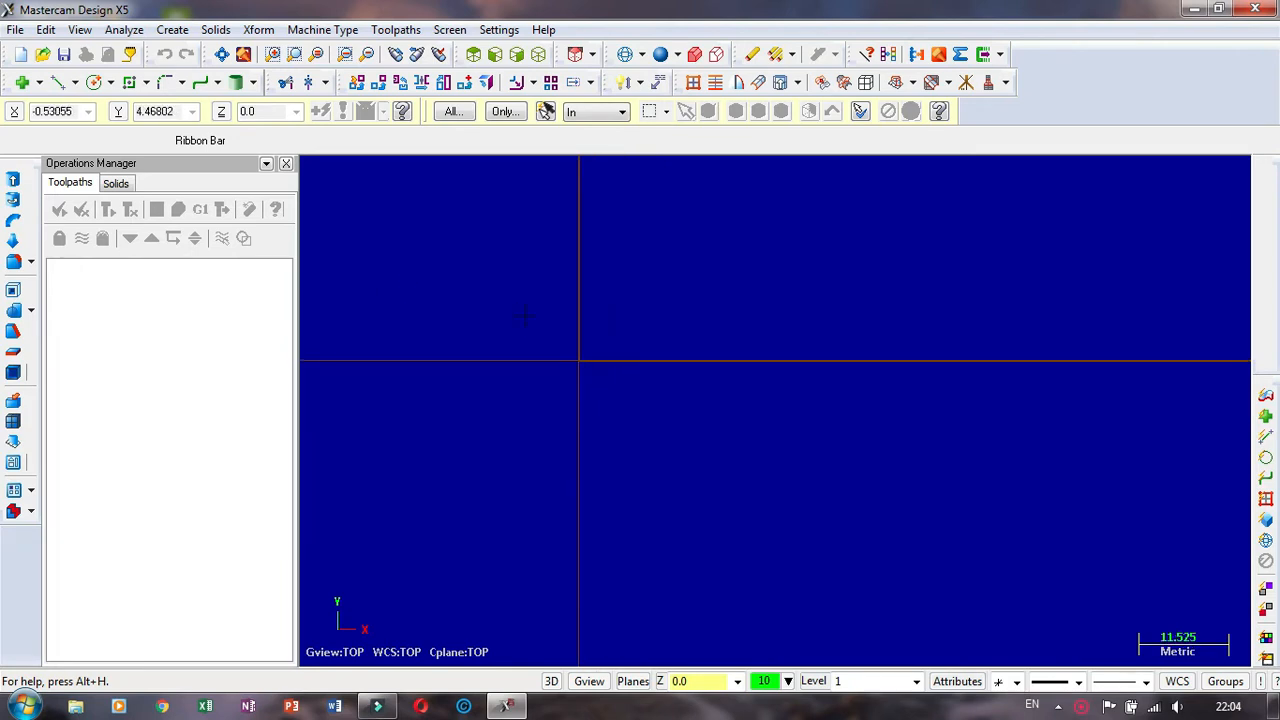
{"action": "left_click", "coordinate": [178, 32]}
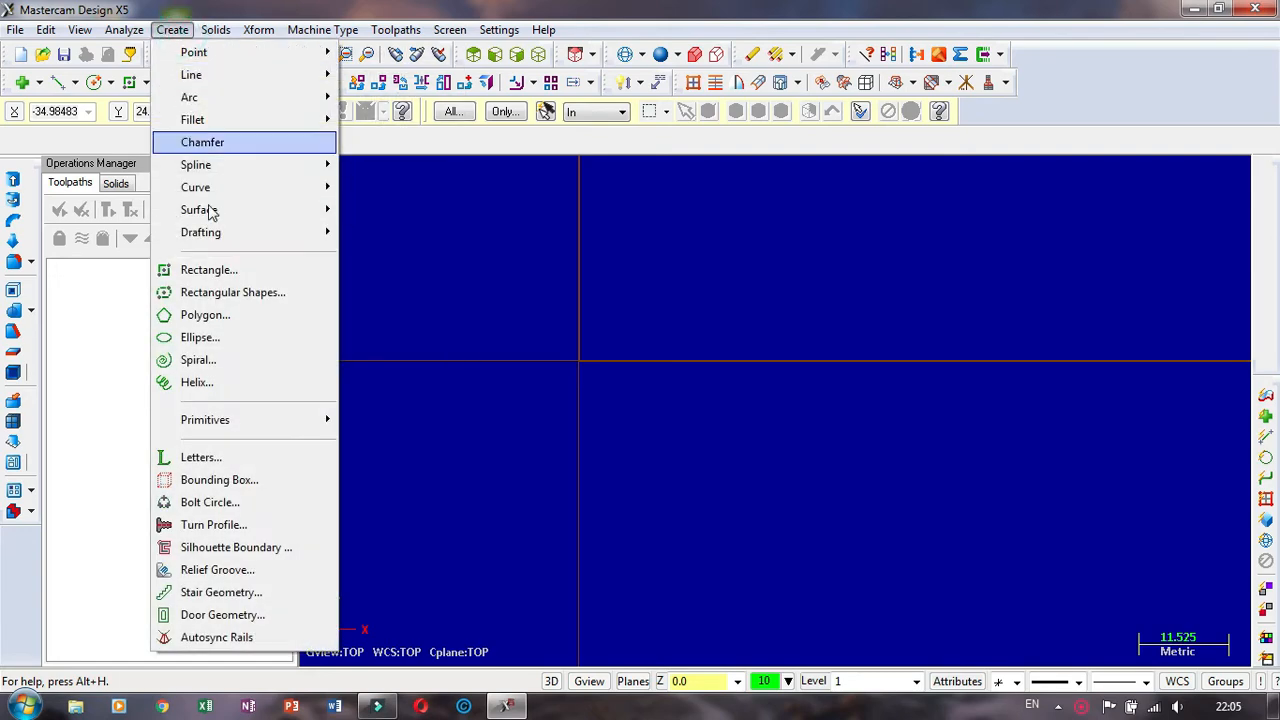
{"action": "mouse_move", "coordinate": [213, 215]}
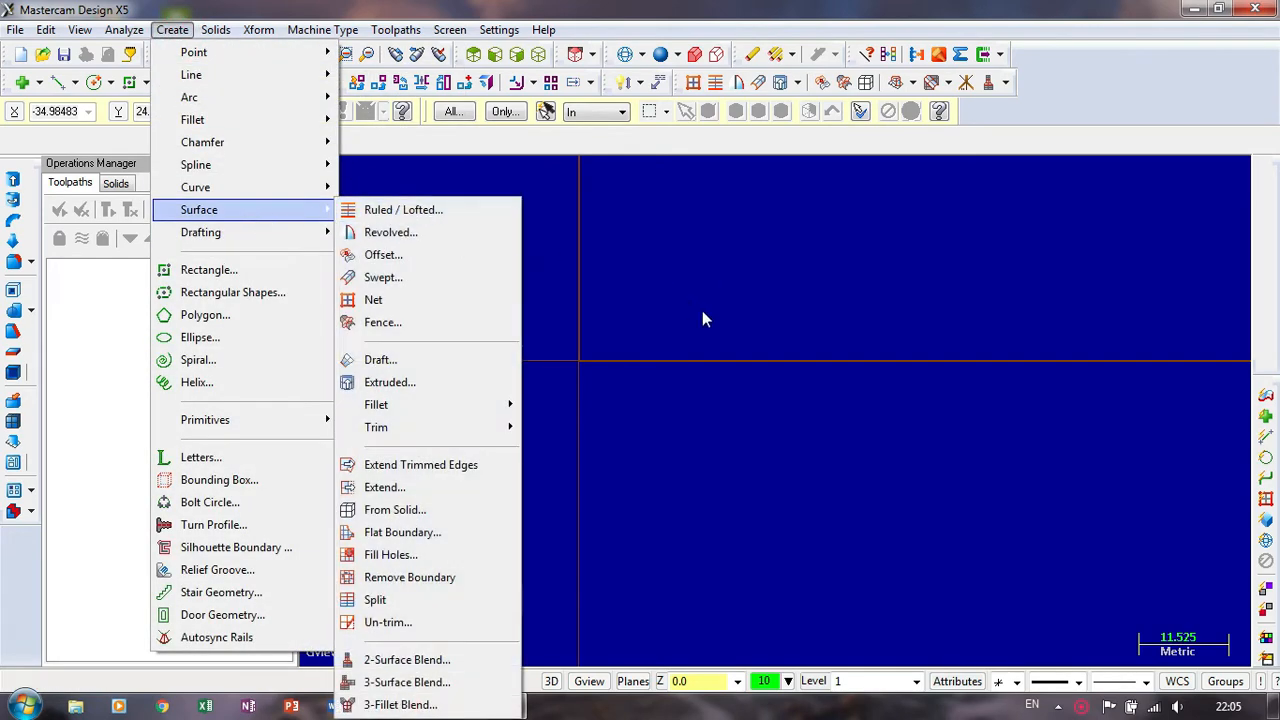
{"action": "left_click", "coordinate": [666, 343]}
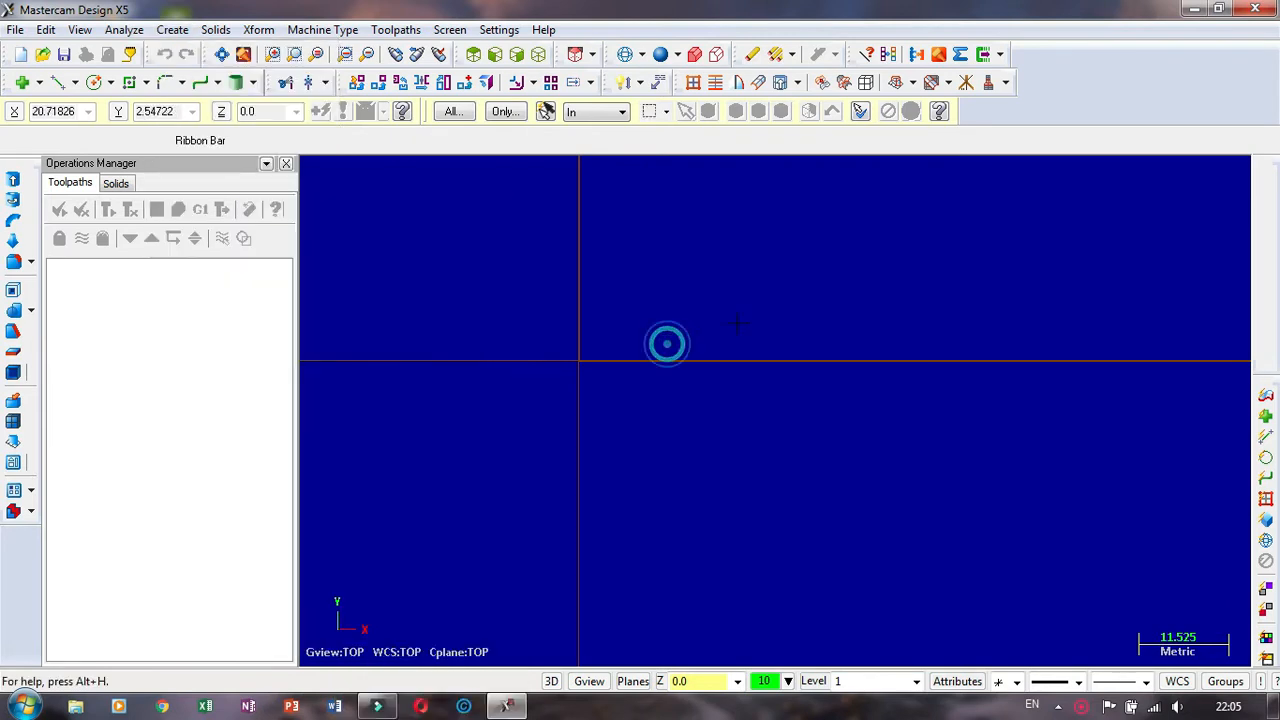
Step: Draw a rectangle about 51.3 mm wide and 22.7 mm high, starting at the origin and extending below the X axis
{"action": "left_click", "coordinate": [129, 82]}
{"action": "left_click", "coordinate": [579, 361]}
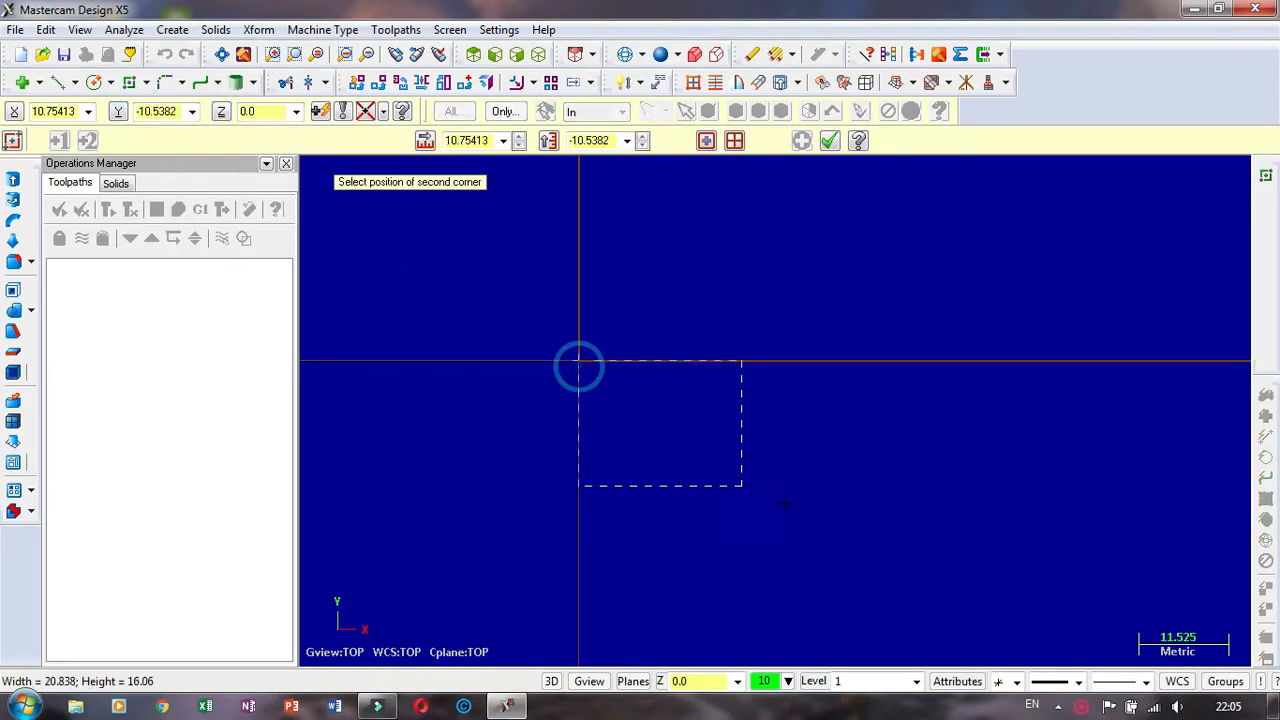
{"action": "left_click", "coordinate": [979, 532]}
{"action": "scroll", "coordinate": [450, 310], "scroll_direction": "down", "scroll_amount": 3}
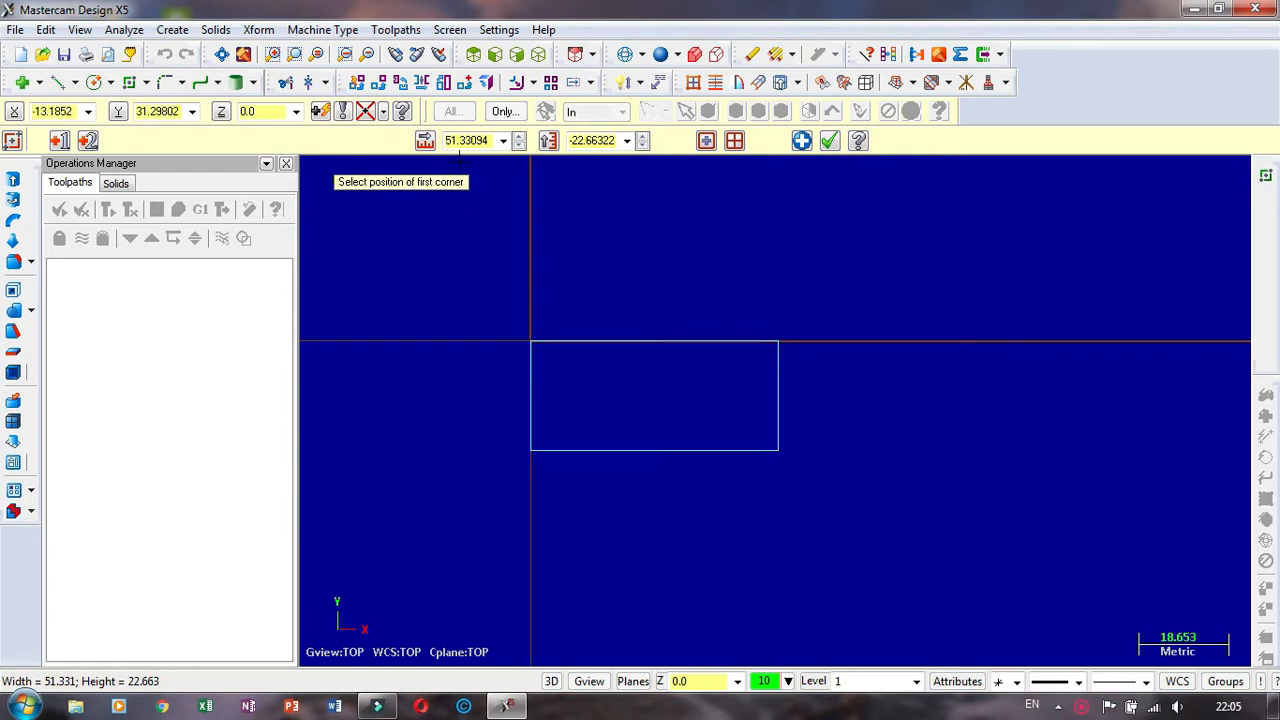
Step: Set the rectangle's width to 150 mm and its height to -70 mm
{"action": "left_click", "coordinate": [458, 145]}
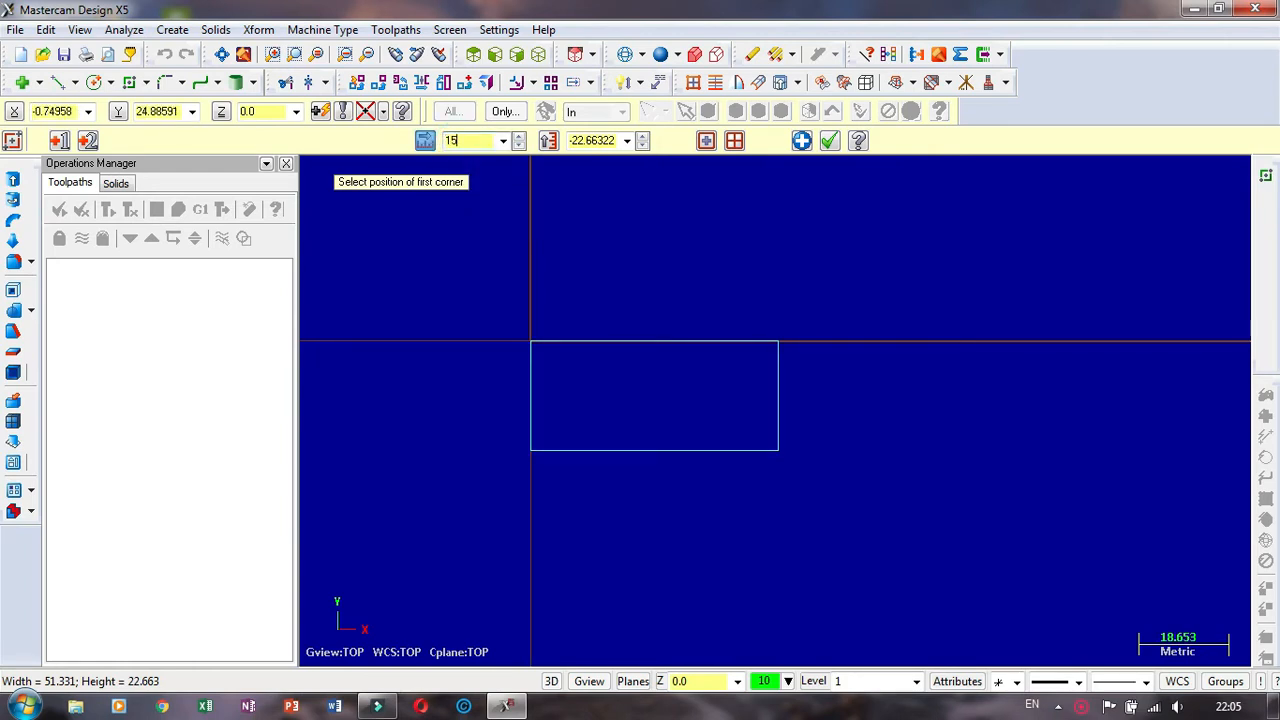
{"action": "left_click", "coordinate": [584, 141]}
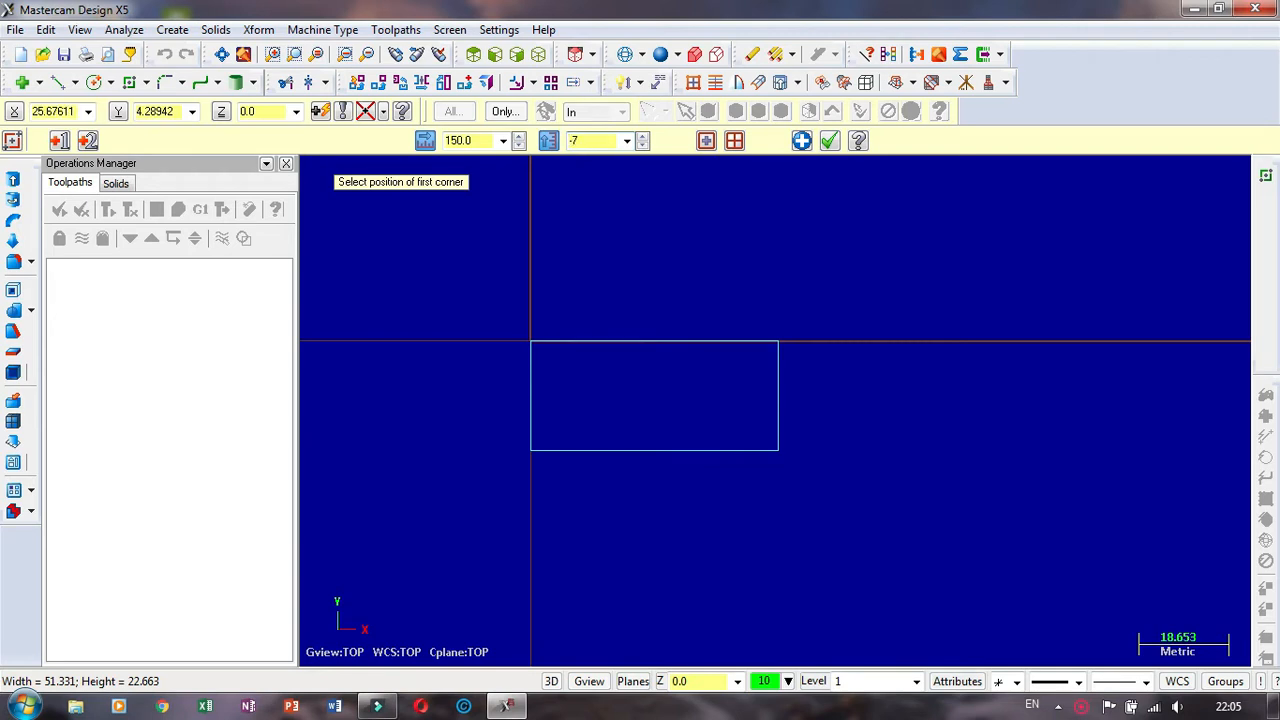
{"action": "type", "text": "-70"}
{"action": "key", "text": "Return"}
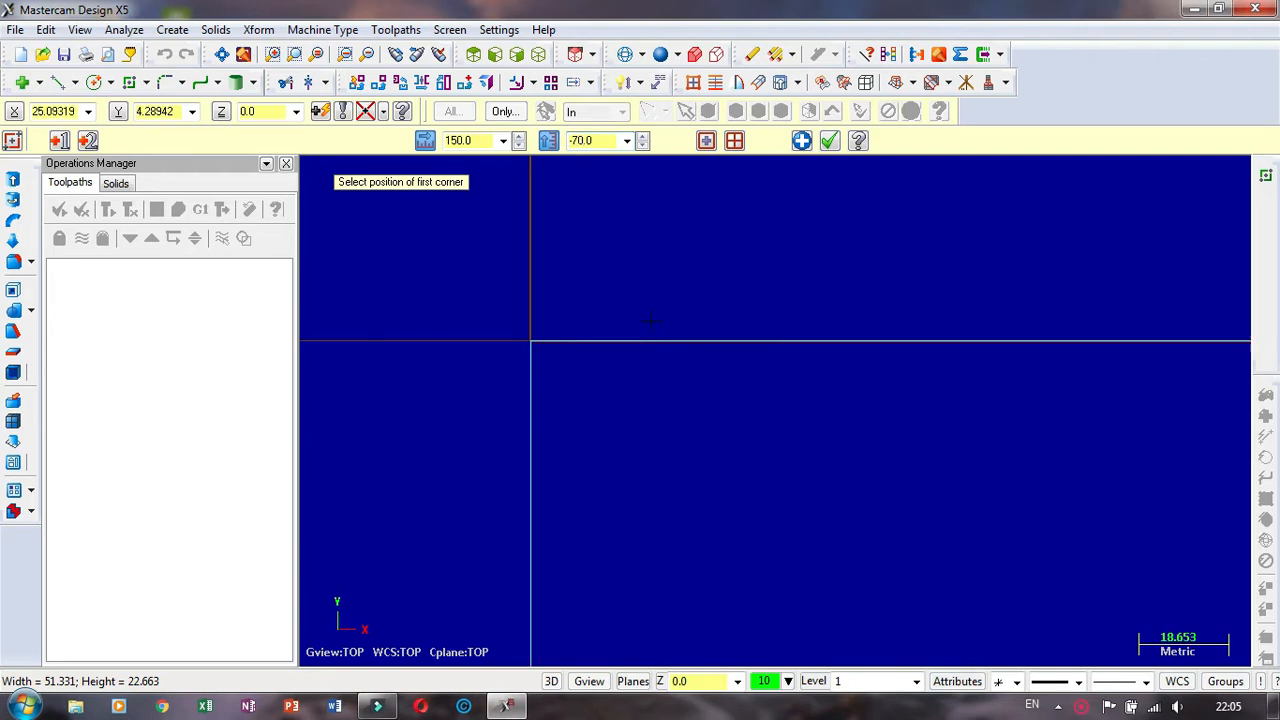
{"action": "scroll", "coordinate": [678, 325], "scroll_direction": "up", "scroll_amount": 4}
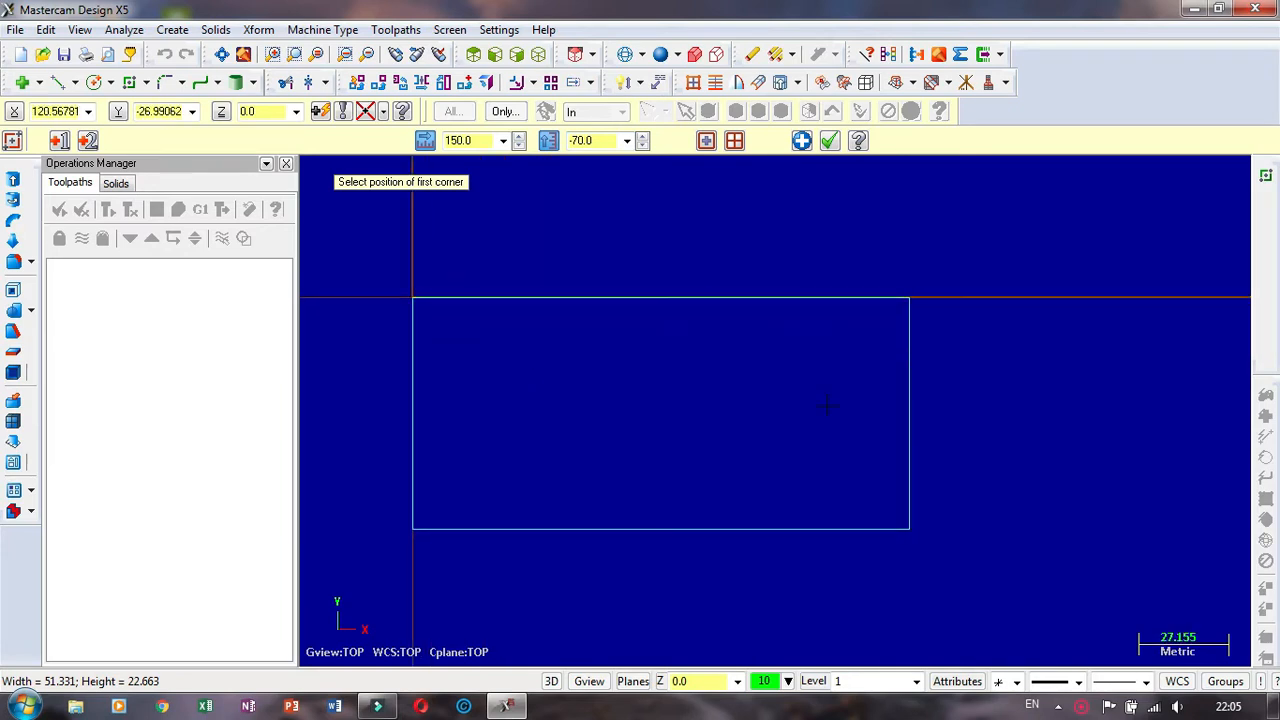
Step: Set the rectangle's height to -60 mm
{"action": "left_click", "coordinate": [595, 143]}
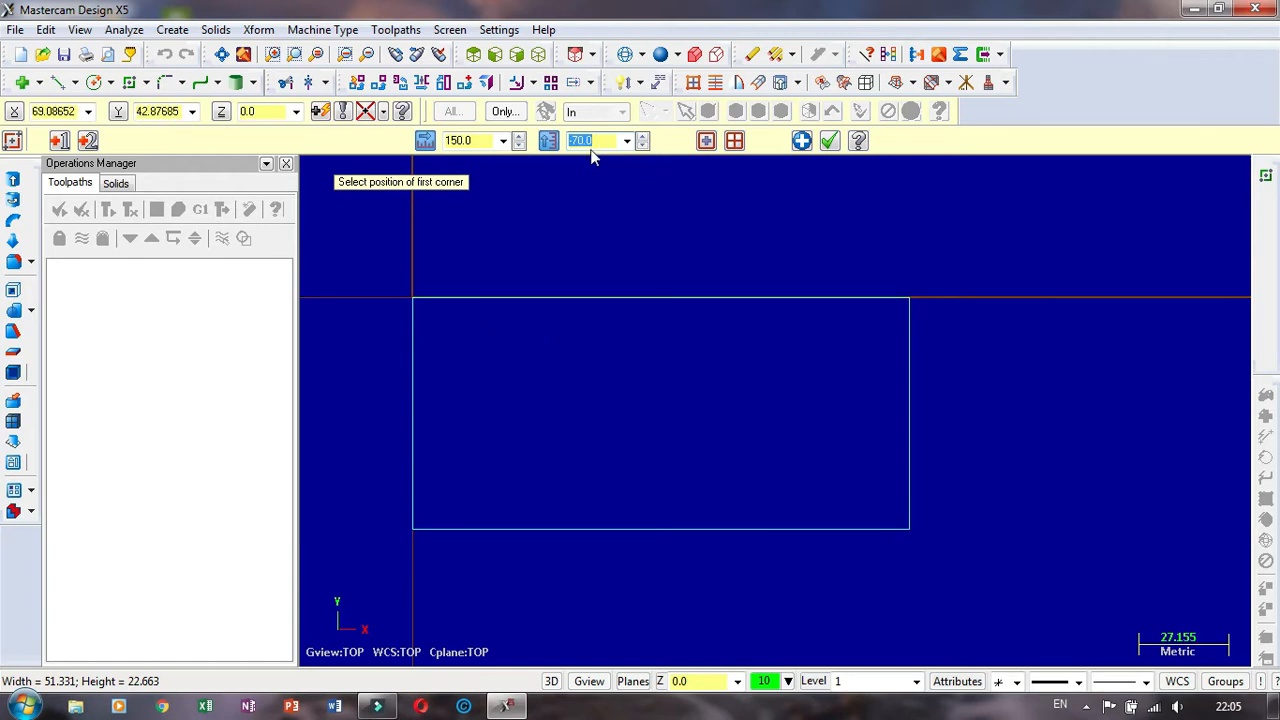
{"action": "key", "text": "BackSpace"}
{"action": "key", "text": "Return"}
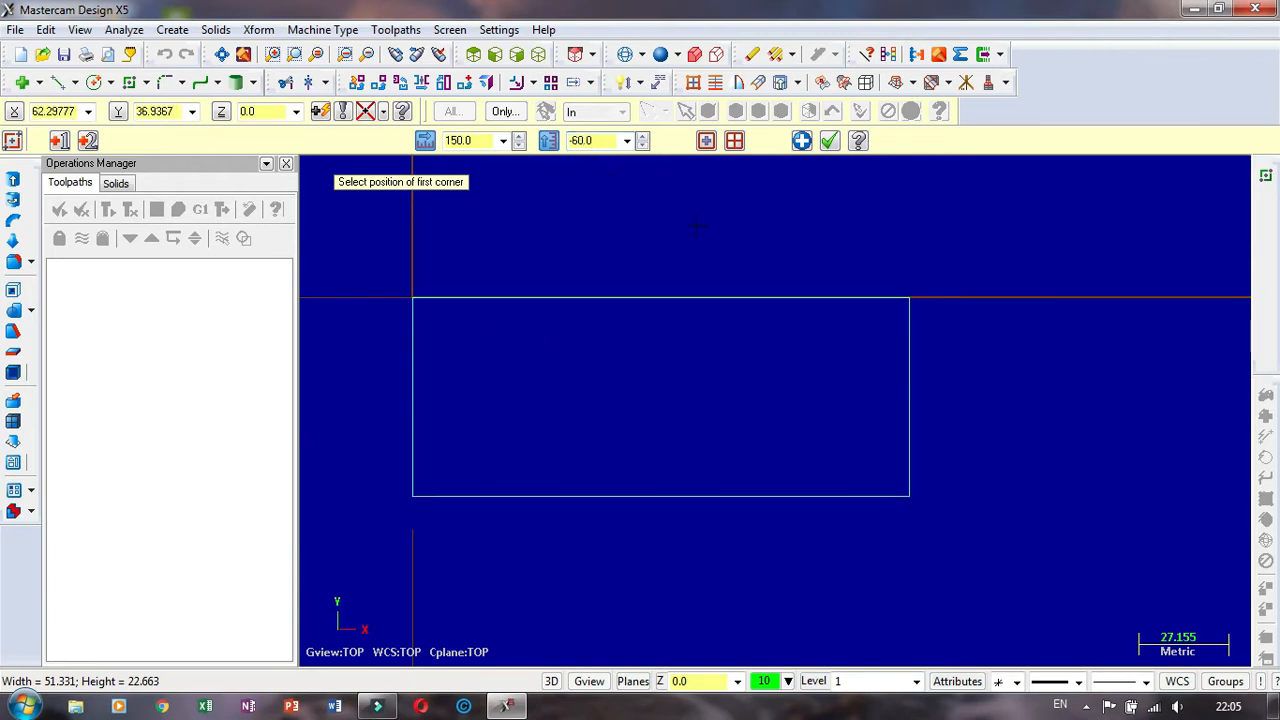
Step: Set the rectangle's height to -75 mm and finish the rectangle
{"action": "left_click", "coordinate": [602, 141]}
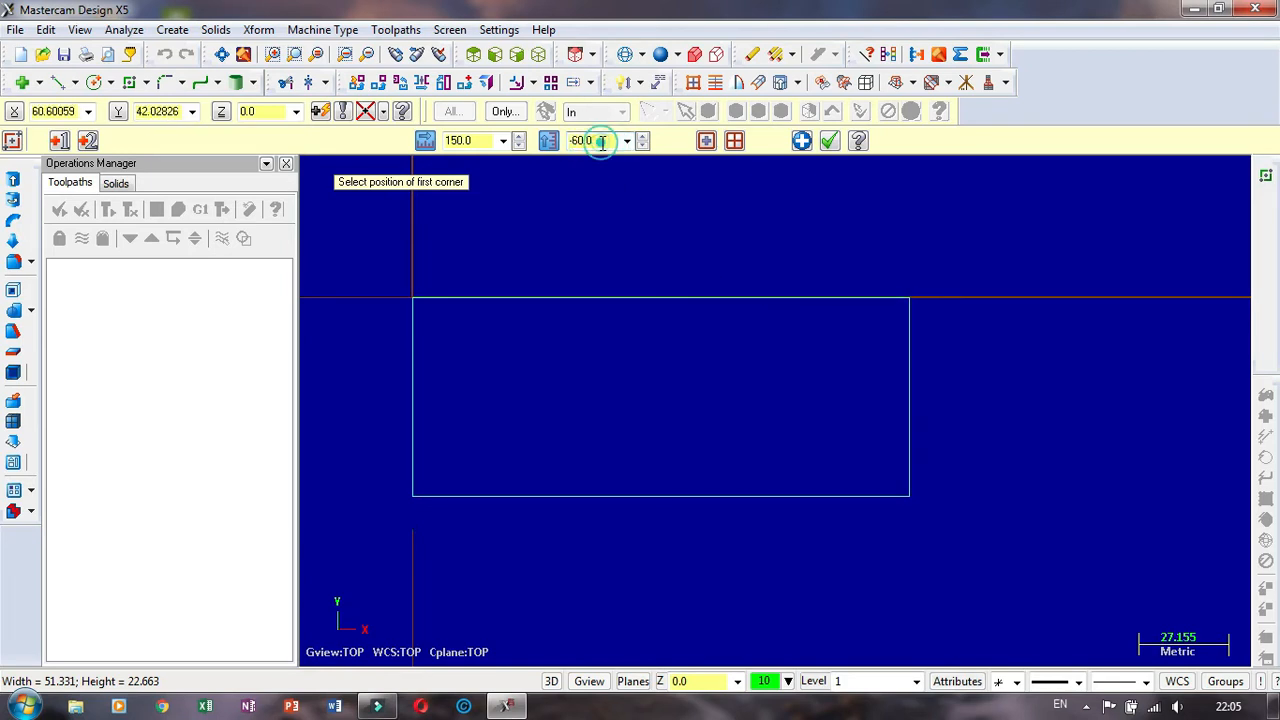
{"action": "left_click_drag", "start_coordinate": [602, 142], "coordinate": [535, 152]}
{"action": "type", "text": "-"}
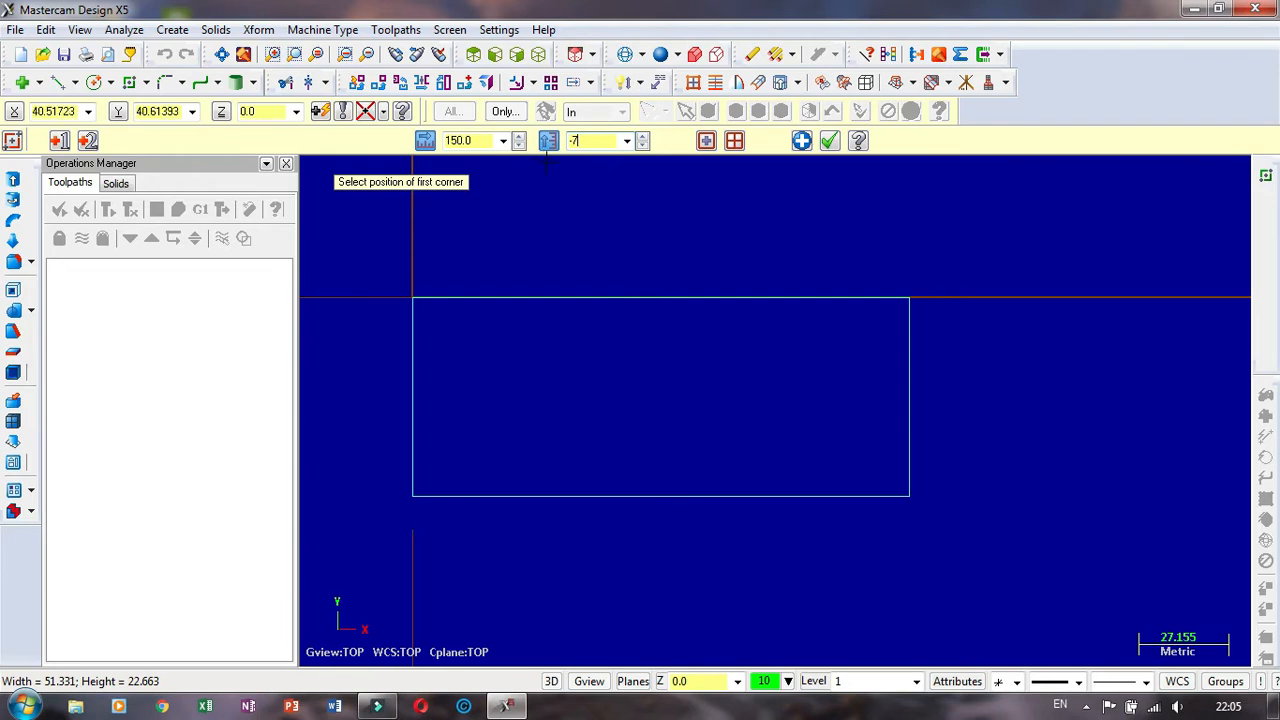
{"action": "type", "text": "75"}
{"action": "key", "text": "Return"}
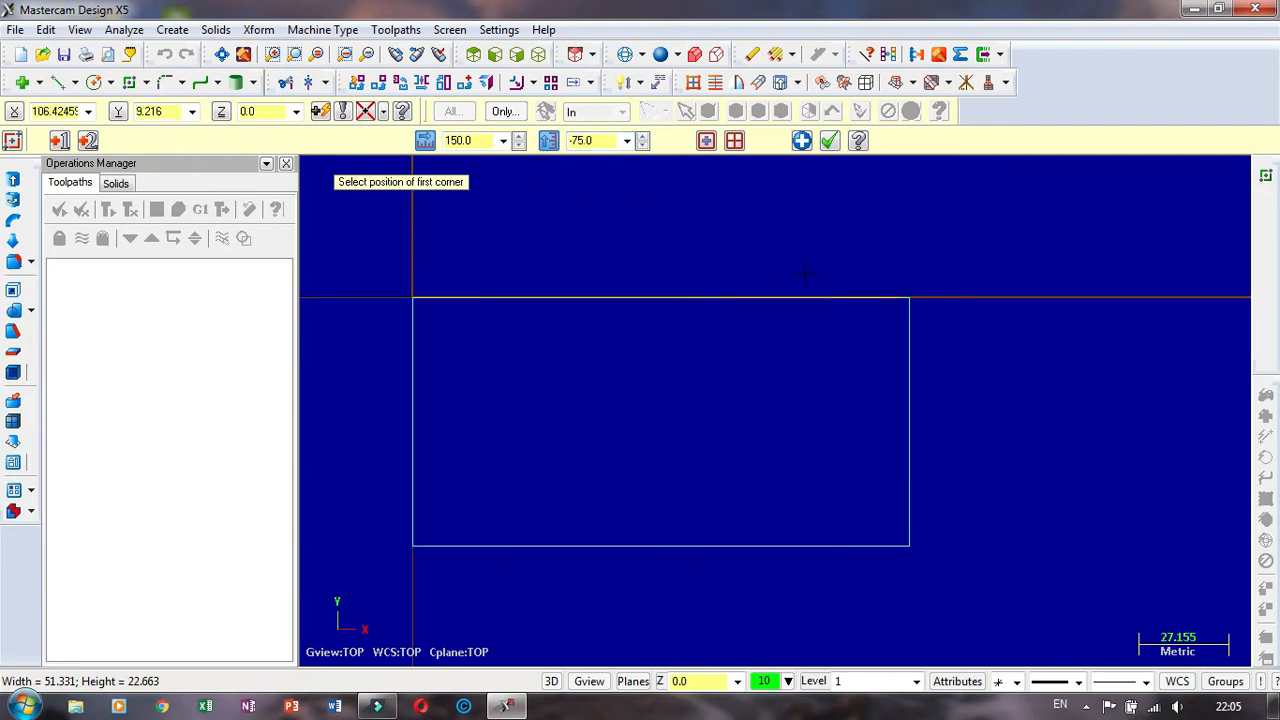
{"action": "left_click", "coordinate": [829, 141]}
Step: Offset one copy of the rectangle's upper edge 12 mm toward the inside
{"action": "scroll", "coordinate": [698, 397], "scroll_direction": "down", "scroll_amount": 3}
{"action": "scroll", "coordinate": [698, 397], "scroll_direction": "up", "scroll_amount": 3}
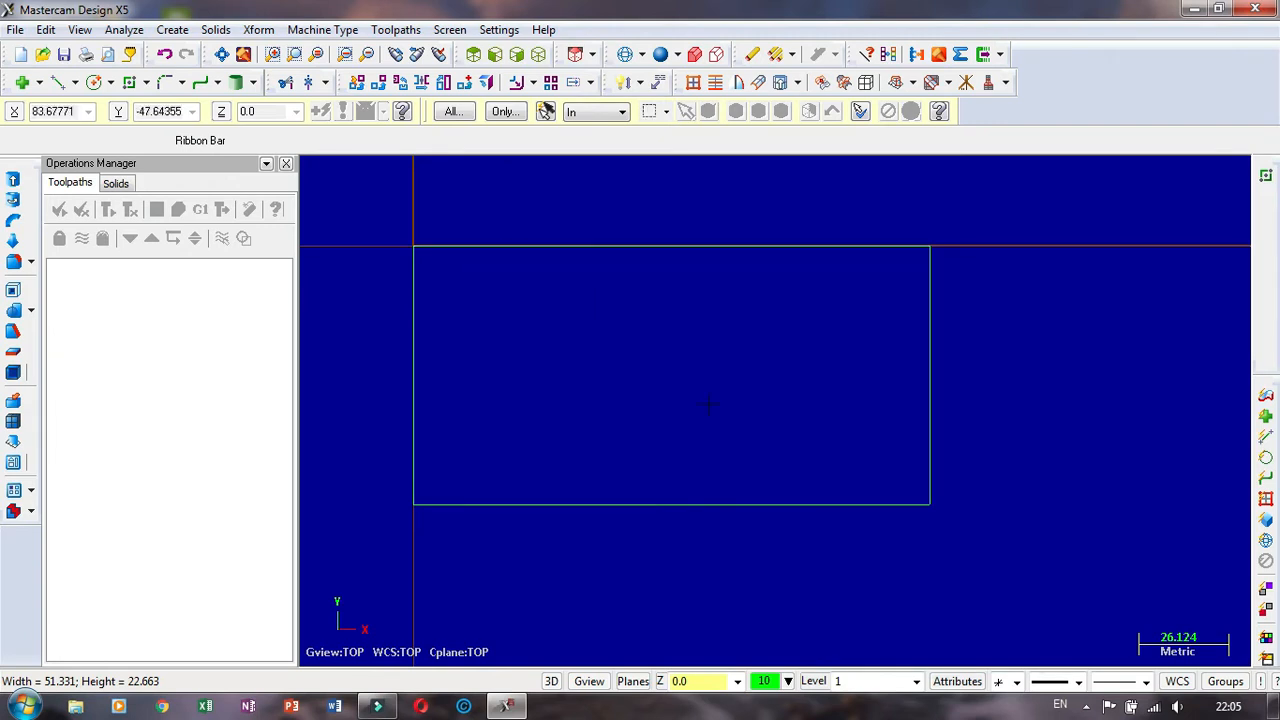
{"action": "scroll", "coordinate": [700, 400], "scroll_direction": "down", "scroll_amount": 1}
{"action": "scroll", "coordinate": [585, 352], "scroll_direction": "up", "scroll_amount": 1}
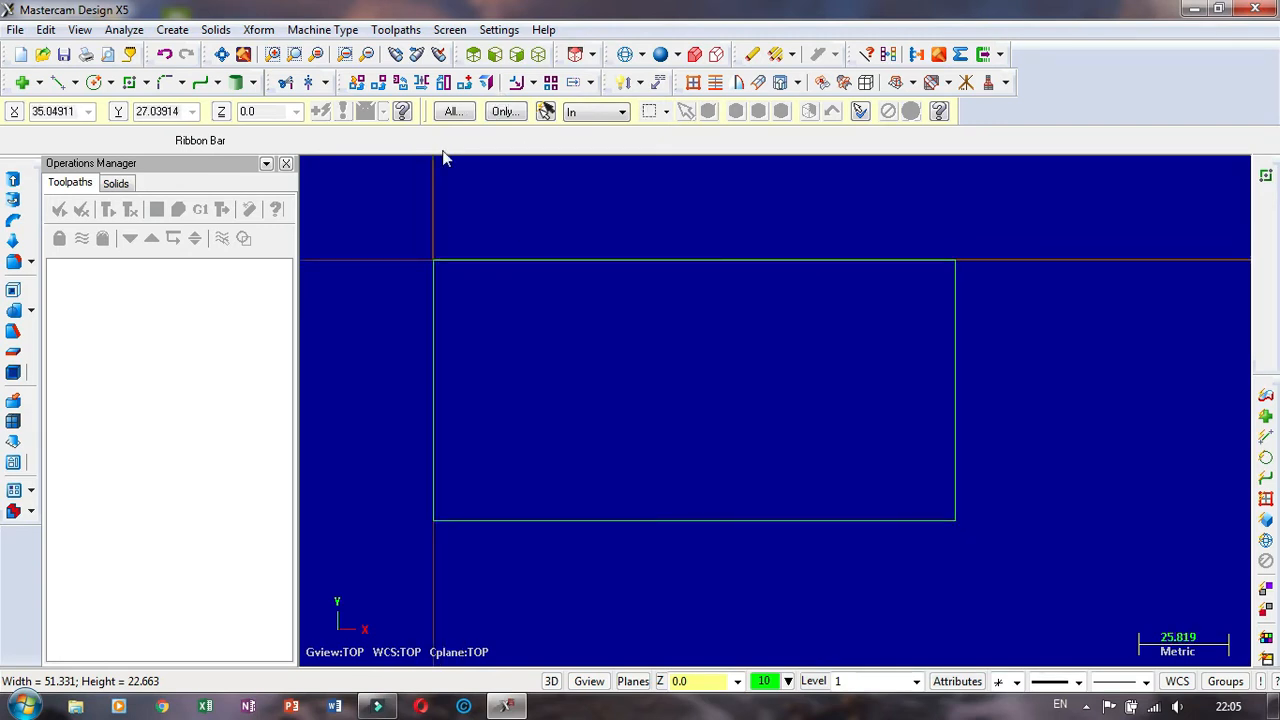
{"action": "left_click", "coordinate": [533, 84]}
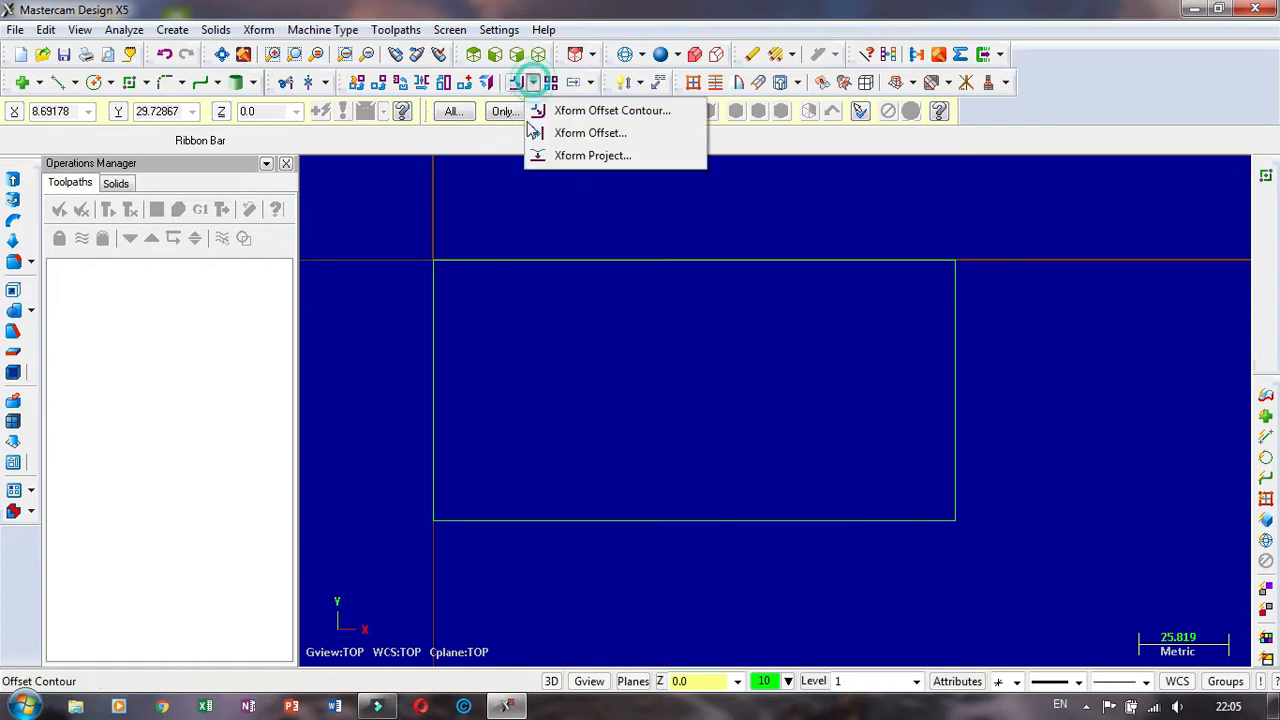
{"action": "left_click", "coordinate": [585, 131]}
{"action": "left_click", "coordinate": [667, 260]}
{"action": "left_click", "coordinate": [660, 320]}
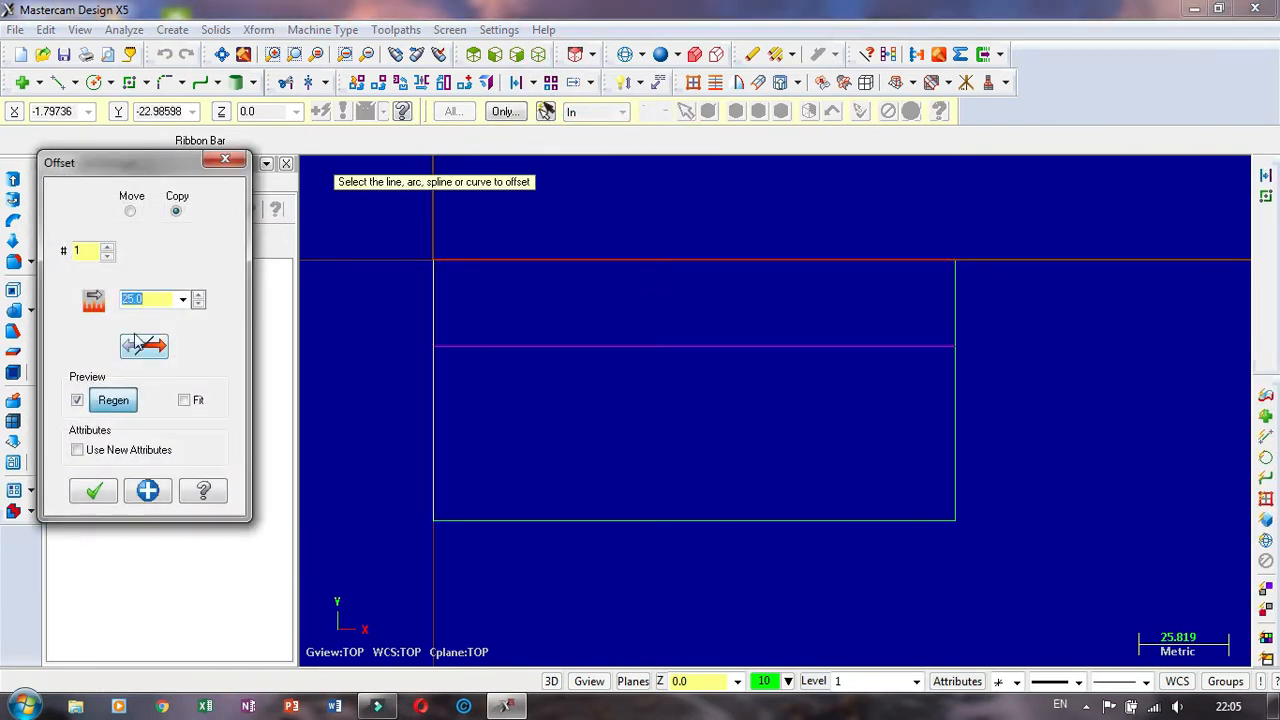
{"action": "left_click", "coordinate": [157, 299]}
{"action": "scroll", "coordinate": [159, 308], "scroll_direction": "up", "scroll_amount": 6}
{"action": "scroll", "coordinate": [159, 305], "scroll_direction": "down", "scroll_amount": 20}
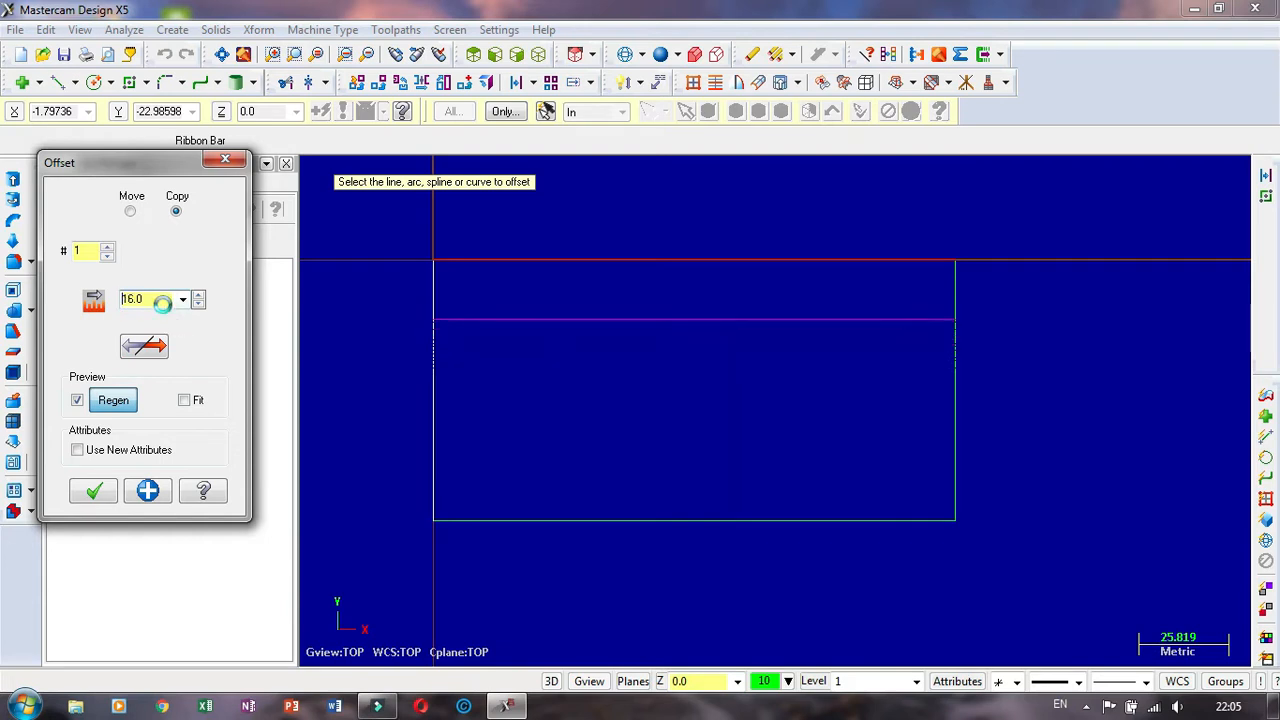
{"action": "scroll", "coordinate": [159, 299], "scroll_direction": "down", "scroll_amount": 1}
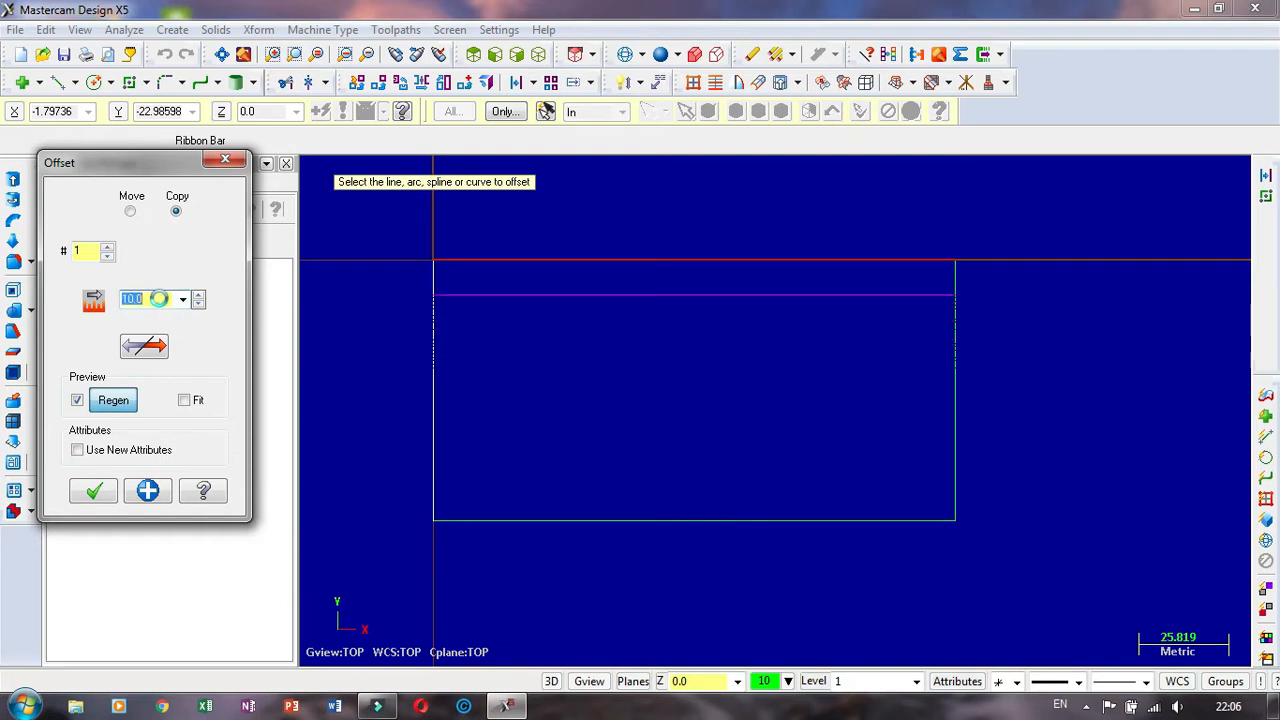
{"action": "scroll", "coordinate": [159, 299], "scroll_direction": "up", "scroll_amount": 1}
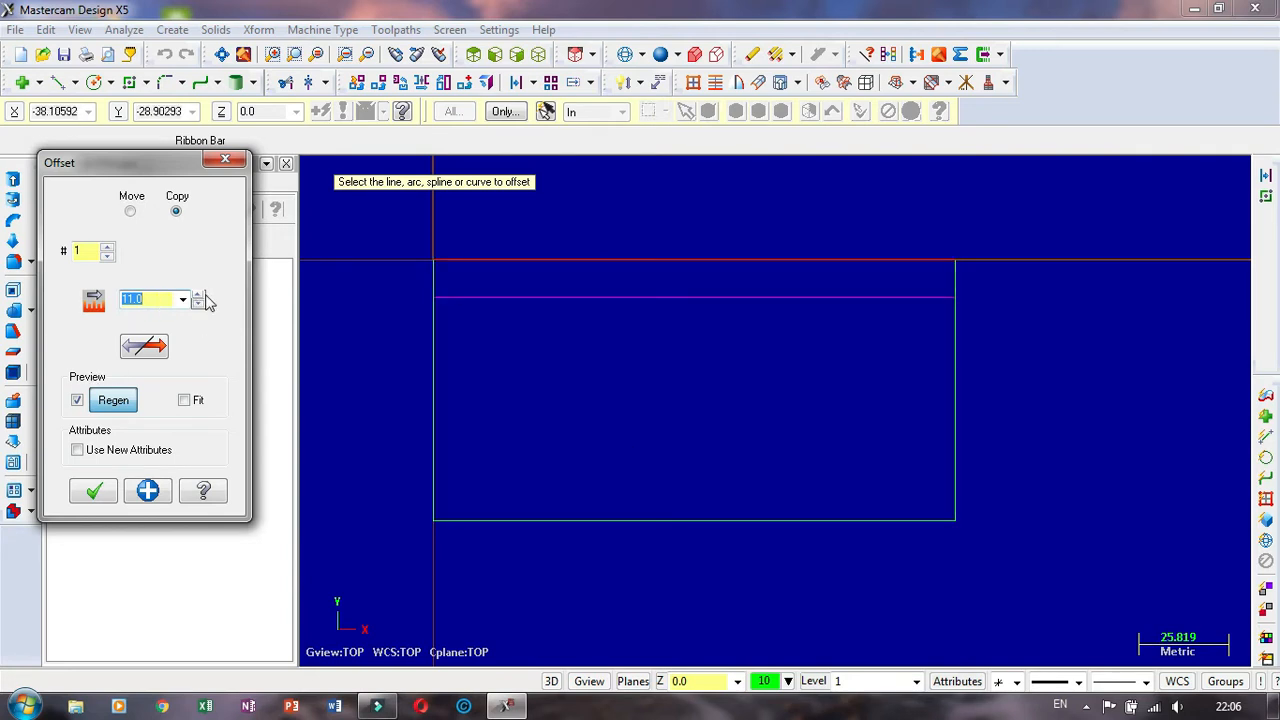
{"action": "scroll", "coordinate": [178, 301], "scroll_direction": "up", "scroll_amount": 1}
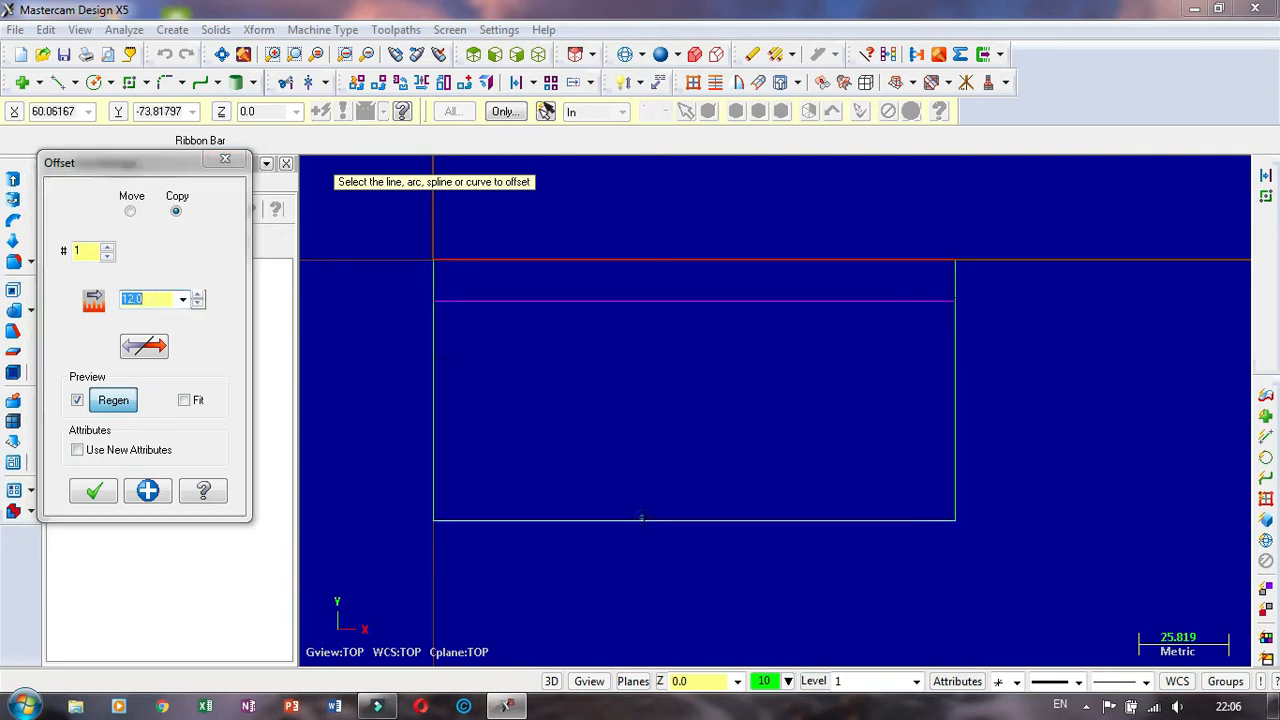
Step: Offset a copy of the rectangle's lower edge inward by the same 12 mm and finish the offsets
{"action": "left_click", "coordinate": [640, 519]}
{"action": "left_click", "coordinate": [644, 459]}
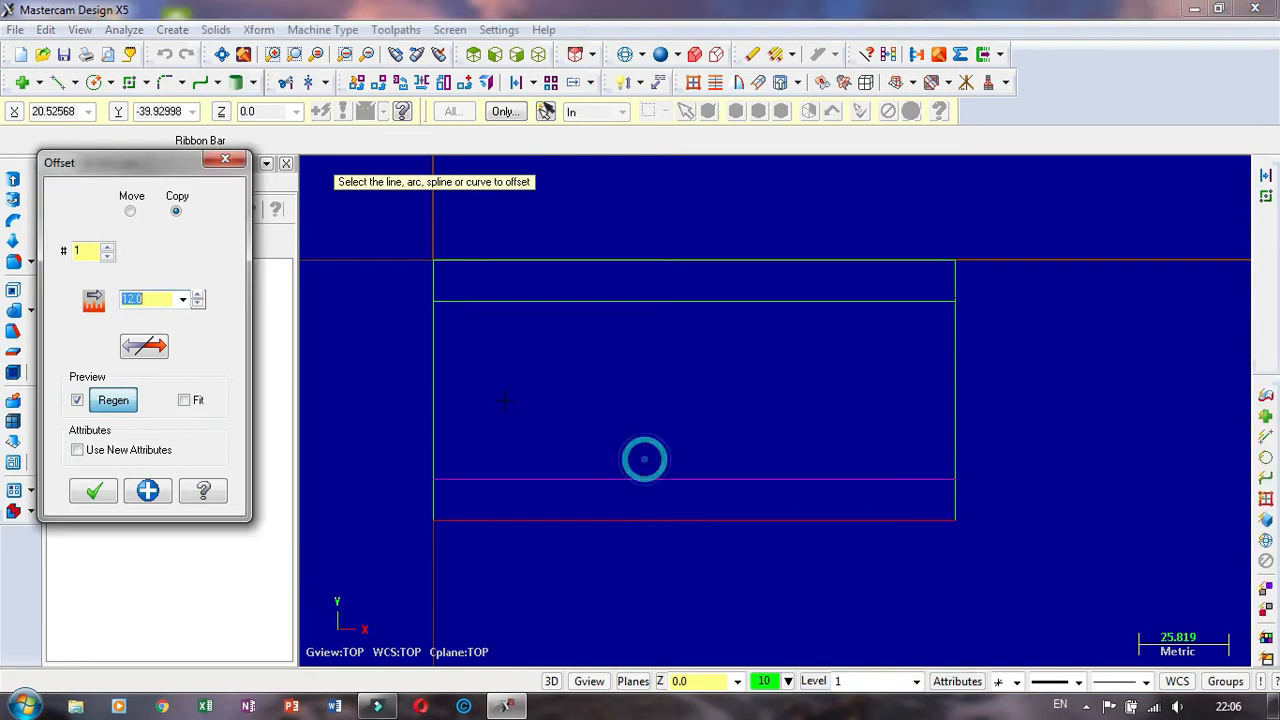
{"action": "left_click", "coordinate": [95, 491]}
Step: Draw the vertical and horizontal centre lines between the midpoints of the rectangle's opposite edges
{"action": "left_click", "coordinate": [57, 82]}
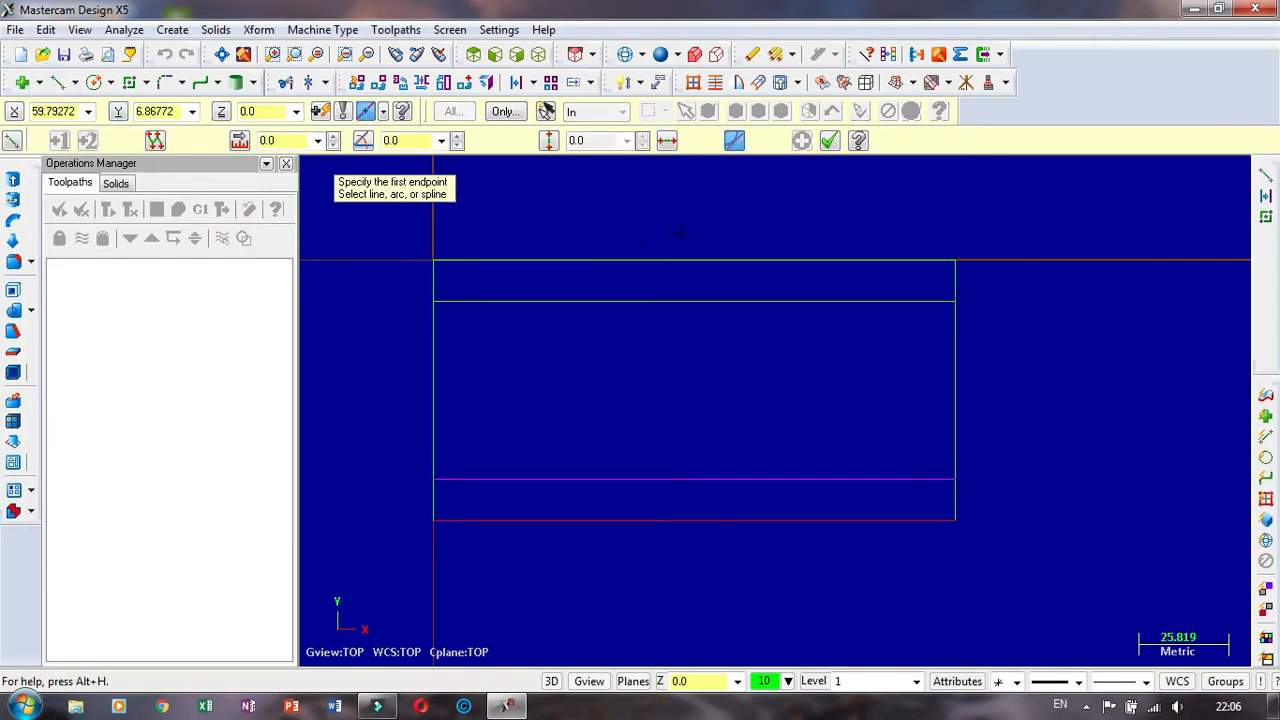
{"action": "left_click", "coordinate": [720, 256]}
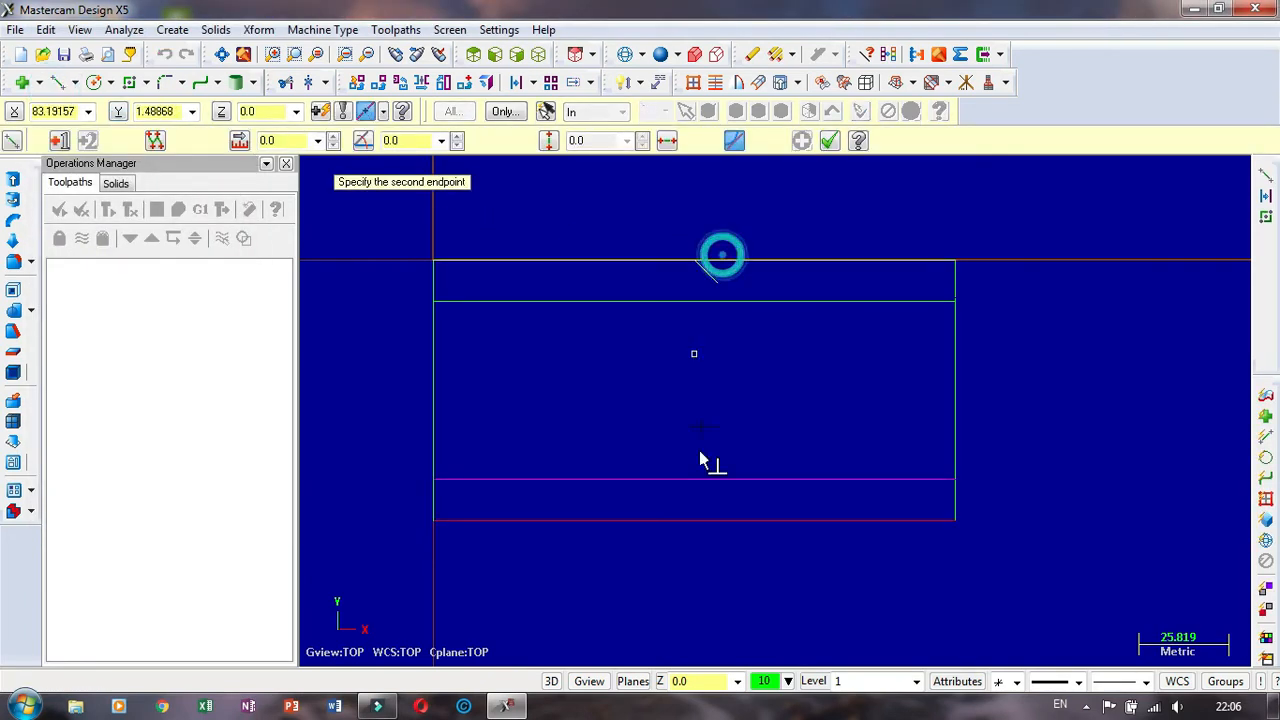
{"action": "left_click", "coordinate": [695, 521]}
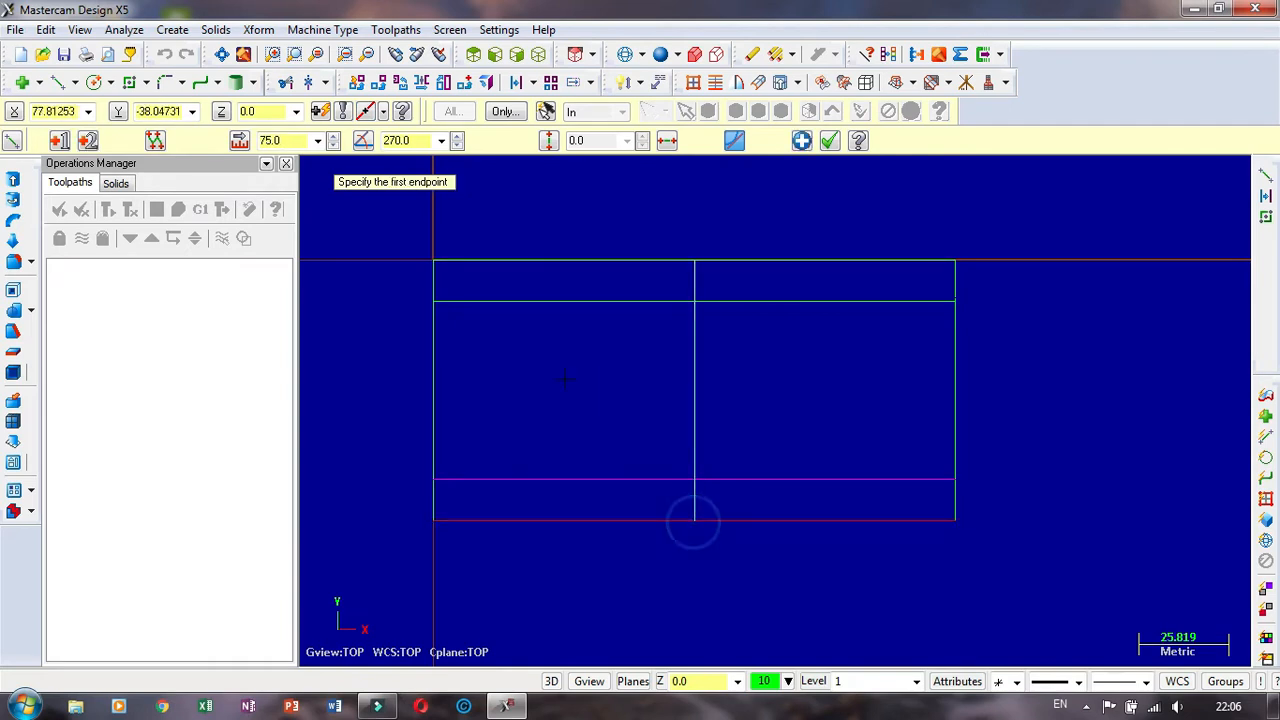
{"action": "key", "text": "alt+t"}
{"action": "left_click", "coordinate": [440, 382]}
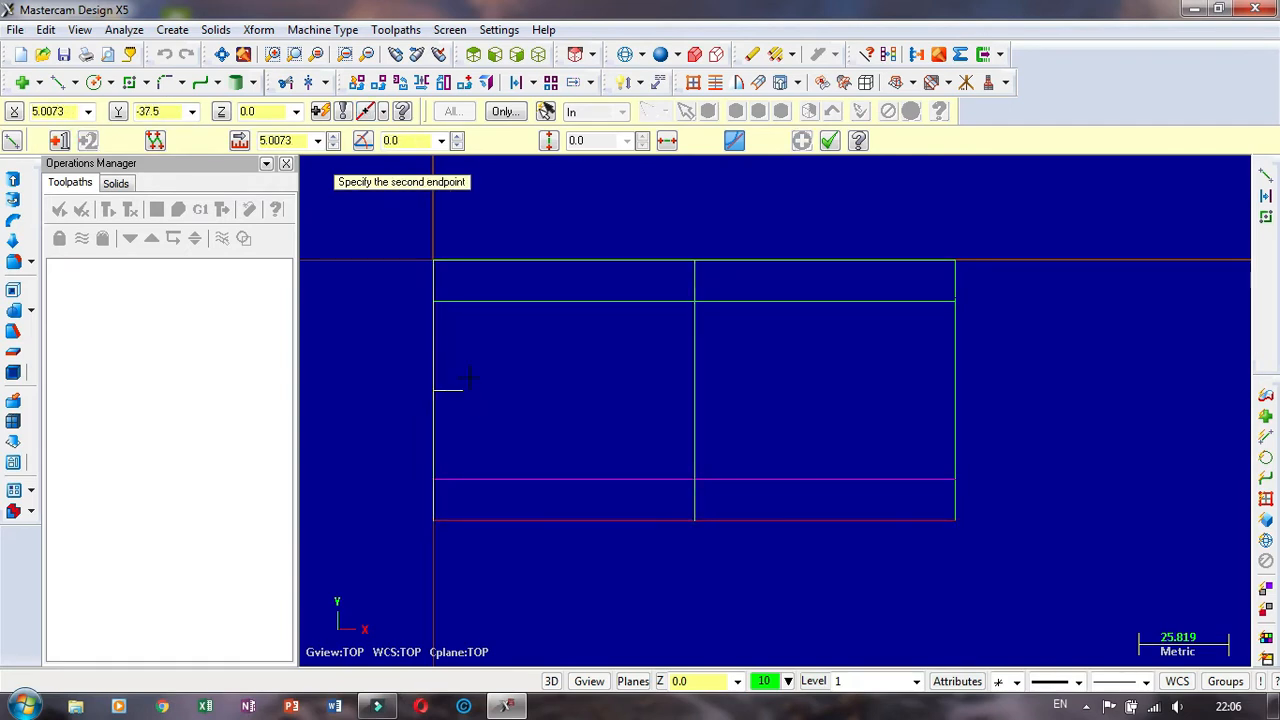
{"action": "left_click", "coordinate": [956, 397]}
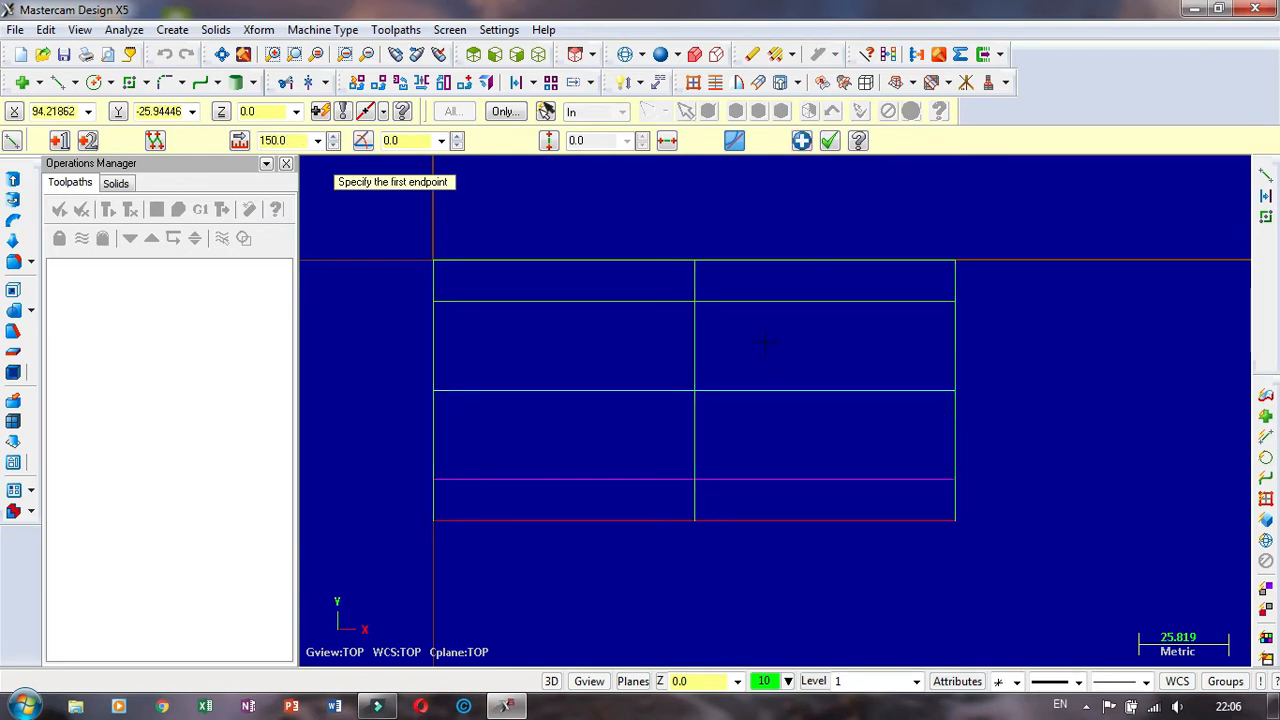
{"action": "left_click", "coordinate": [829, 141]}
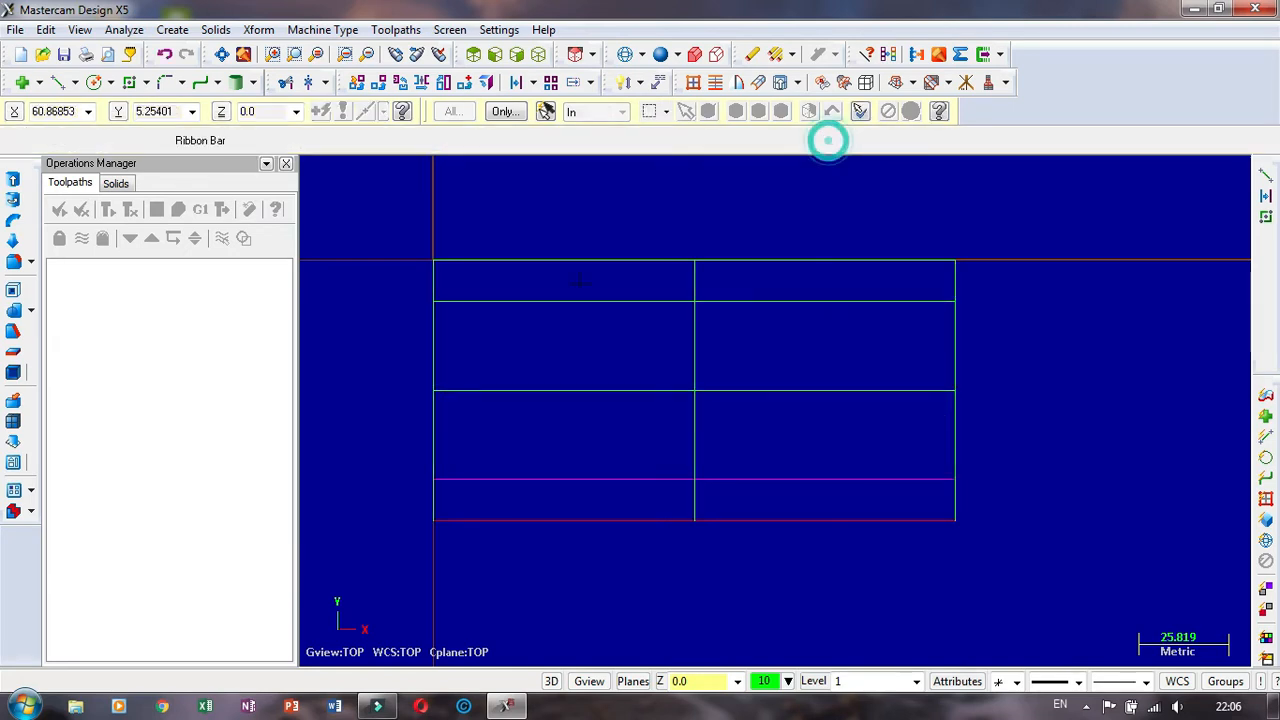
Step: Draw a circle of 35 mm diameter centred on the intersection of the two centre lines
{"action": "left_click", "coordinate": [93, 82]}
{"action": "left_click", "coordinate": [695, 395]}
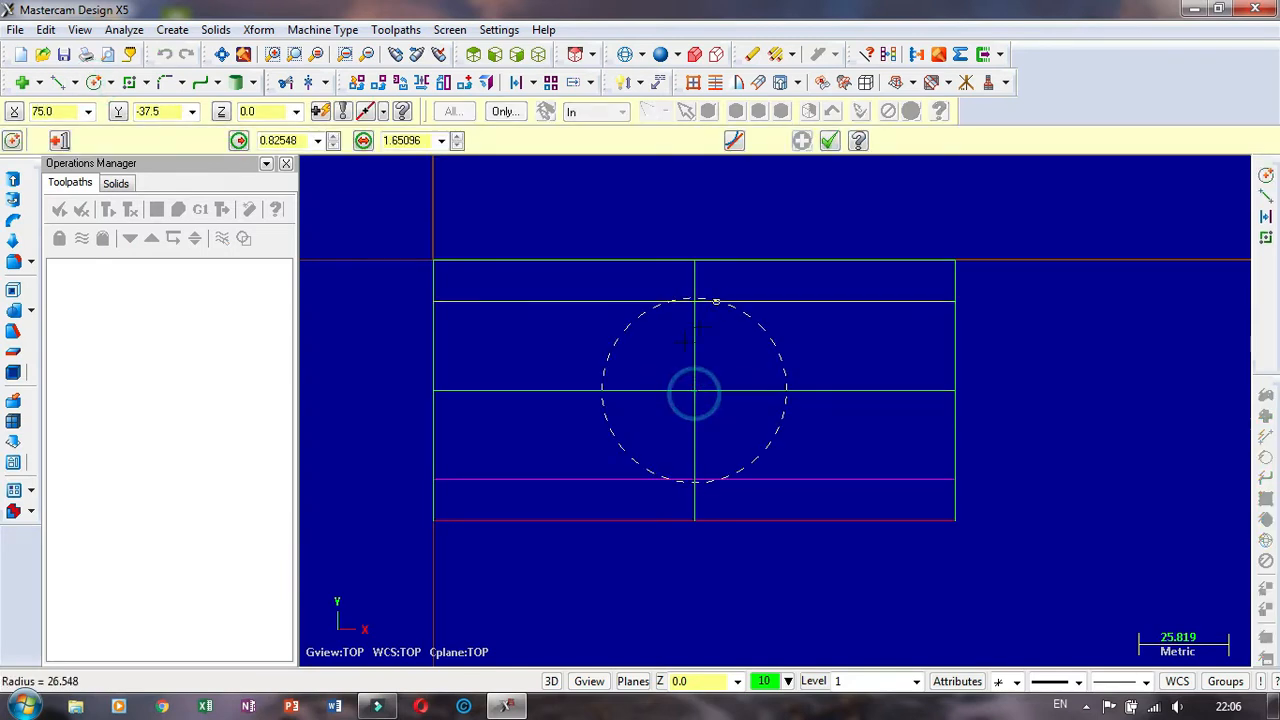
{"action": "left_click", "coordinate": [662, 328]}
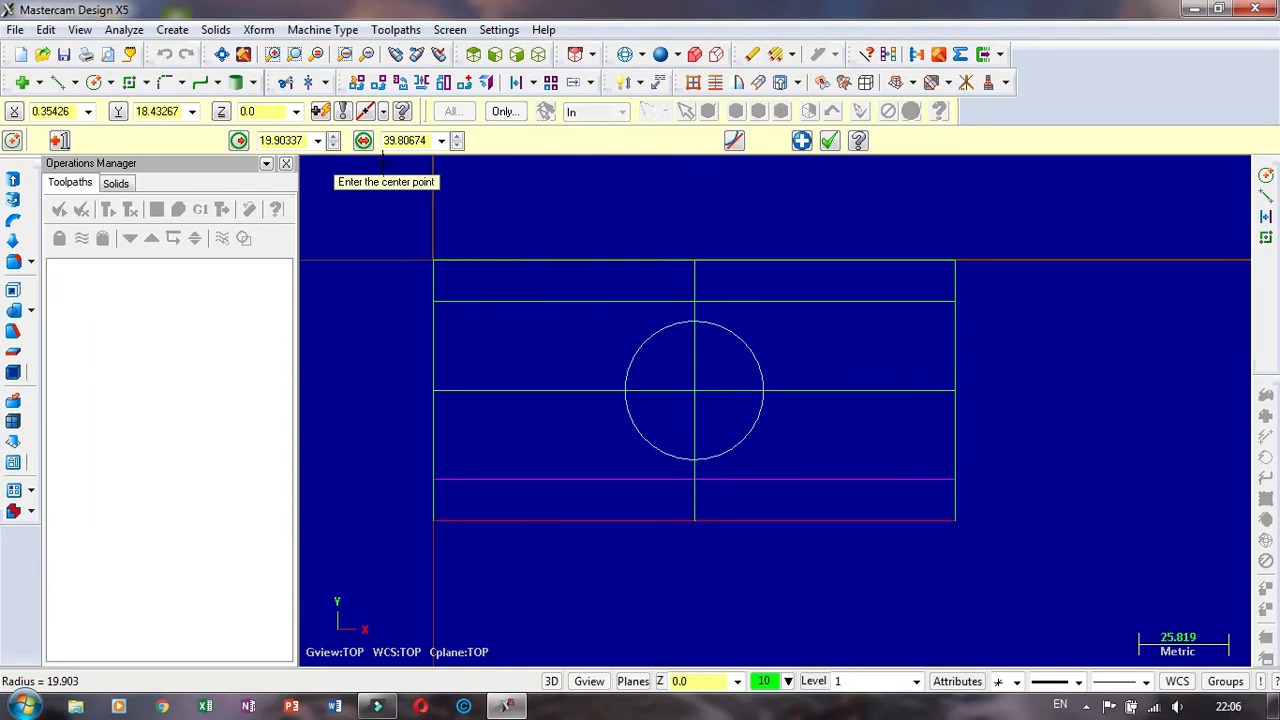
{"action": "double_click", "coordinate": [401, 139]}
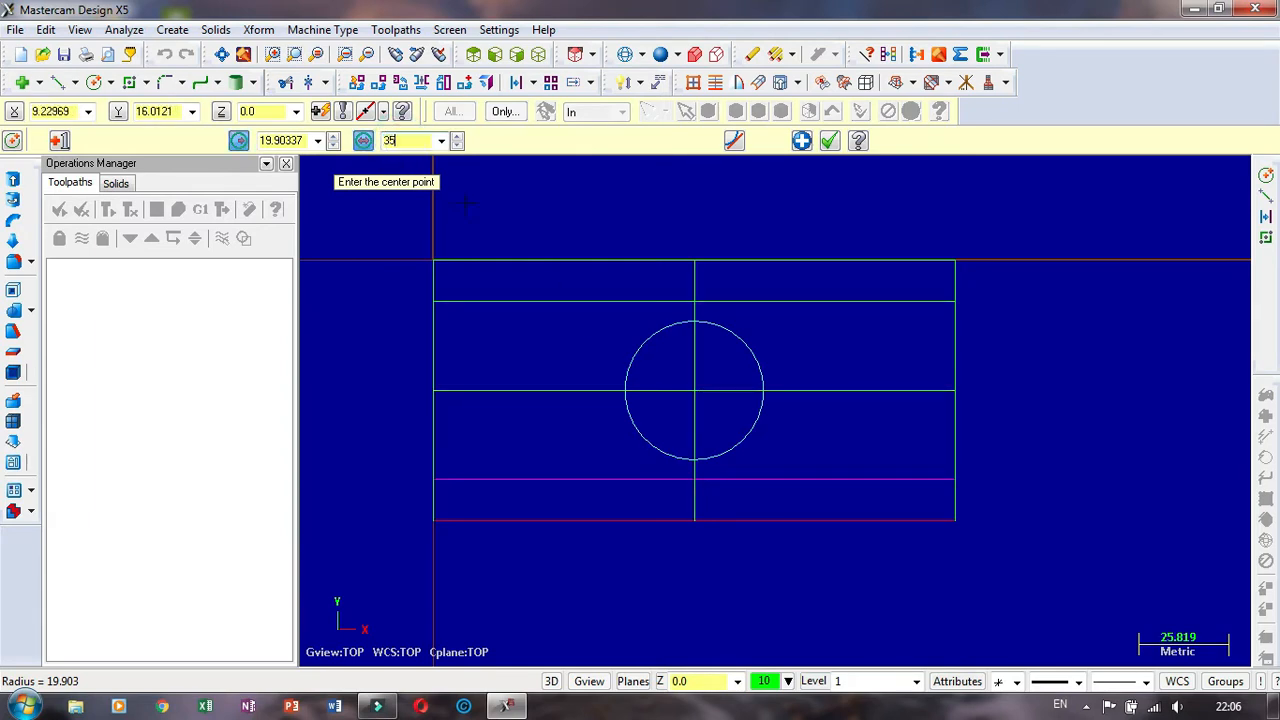
{"action": "type", "text": "35"}
{"action": "key", "text": "Return"}
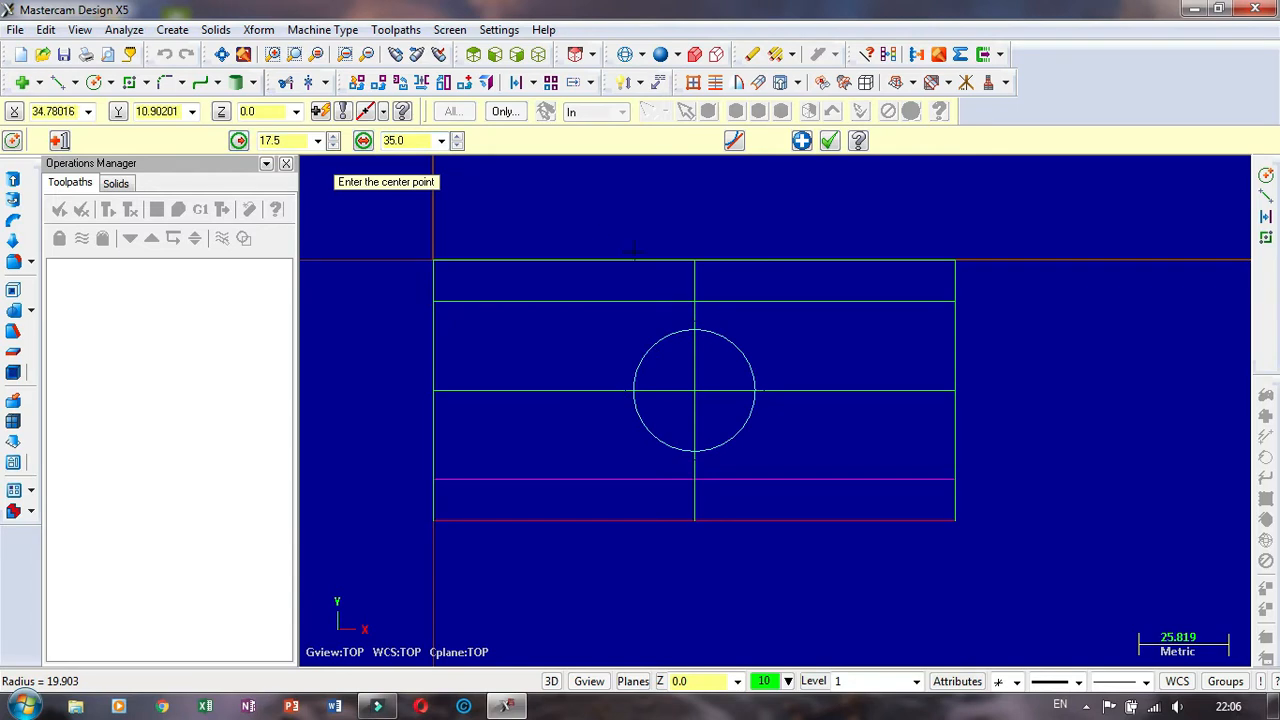
{"action": "left_click", "coordinate": [829, 141]}
Step: Move the 35 mm circle by -38 mm in X with Translate, using the Move option instead of Copy
{"action": "scroll", "coordinate": [766, 434], "scroll_direction": "up", "scroll_amount": 2}
{"action": "scroll", "coordinate": [888, 372], "scroll_direction": "down", "scroll_amount": 1}
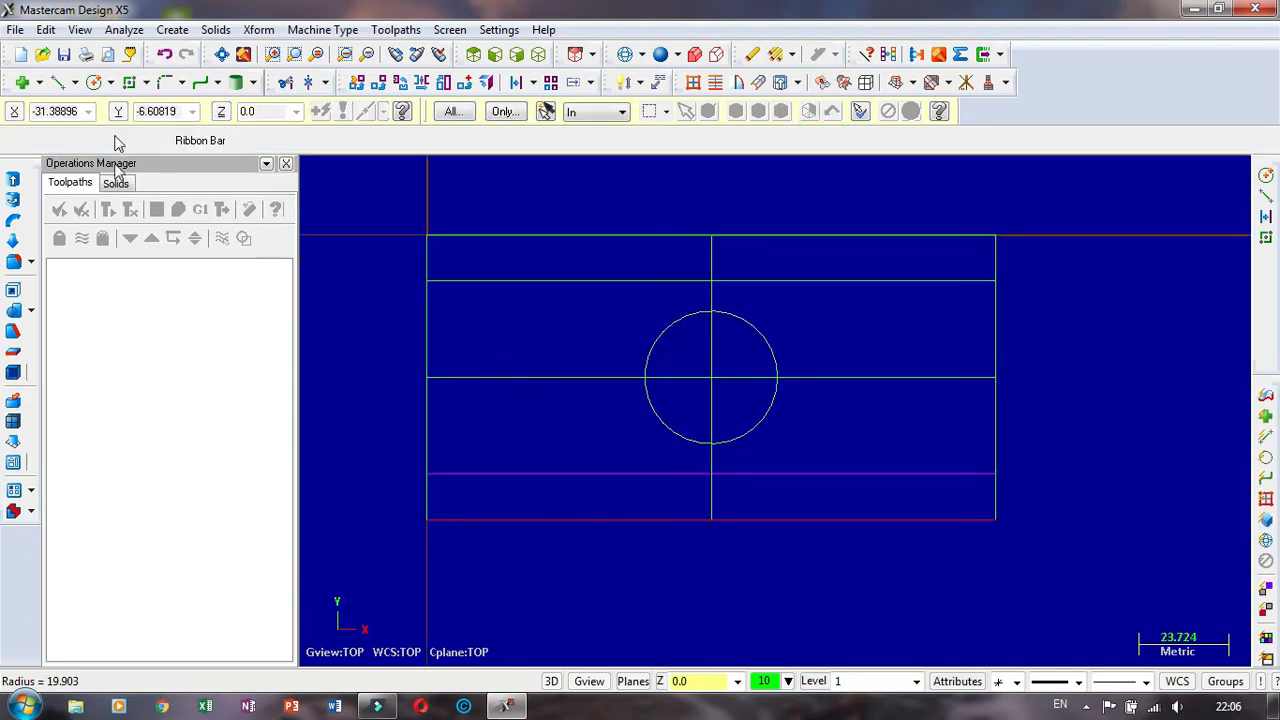
{"action": "left_click", "coordinate": [377, 85]}
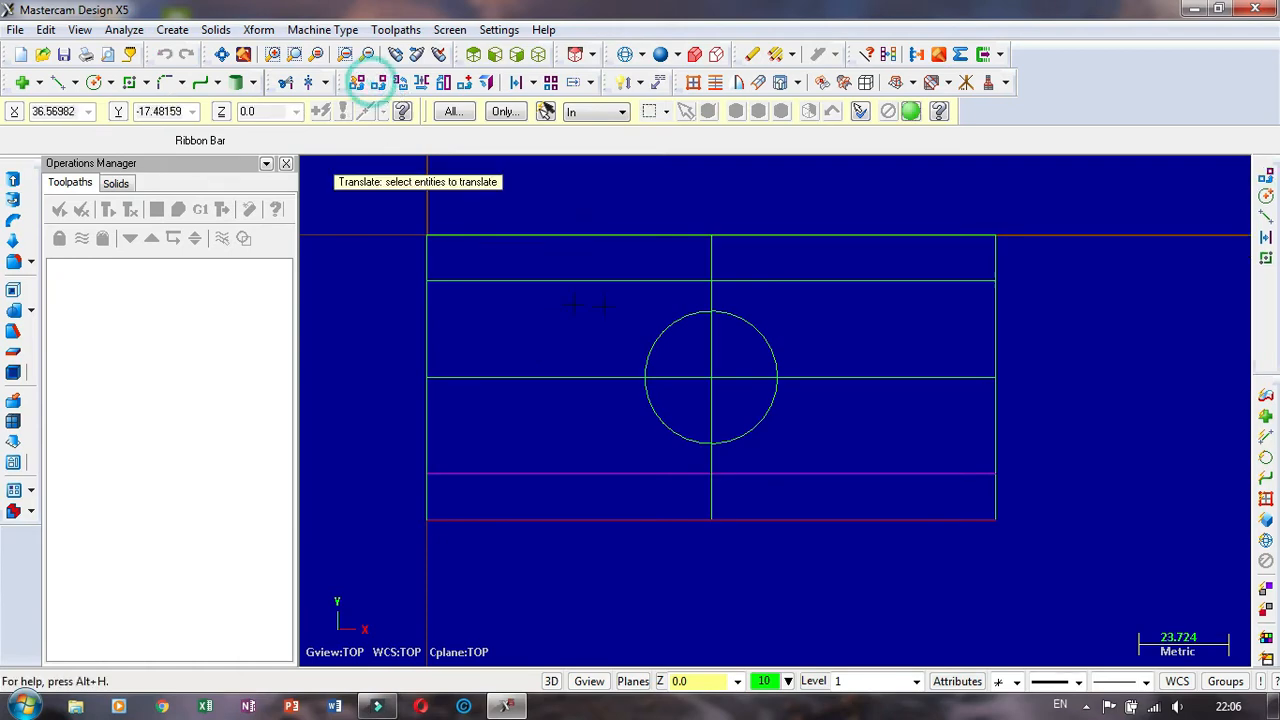
{"action": "key", "text": "Return"}
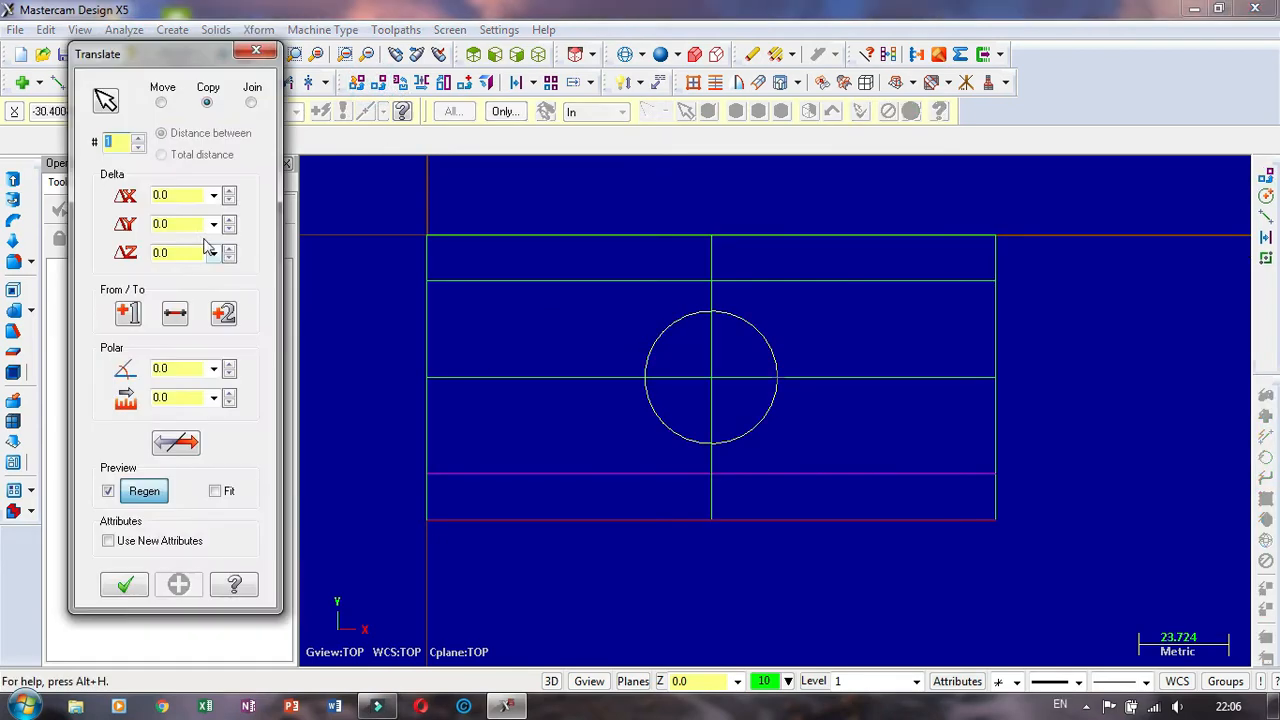
{"action": "double_click", "coordinate": [183, 196]}
{"action": "type", "text": "-5"}
{"action": "key", "text": "Return"}
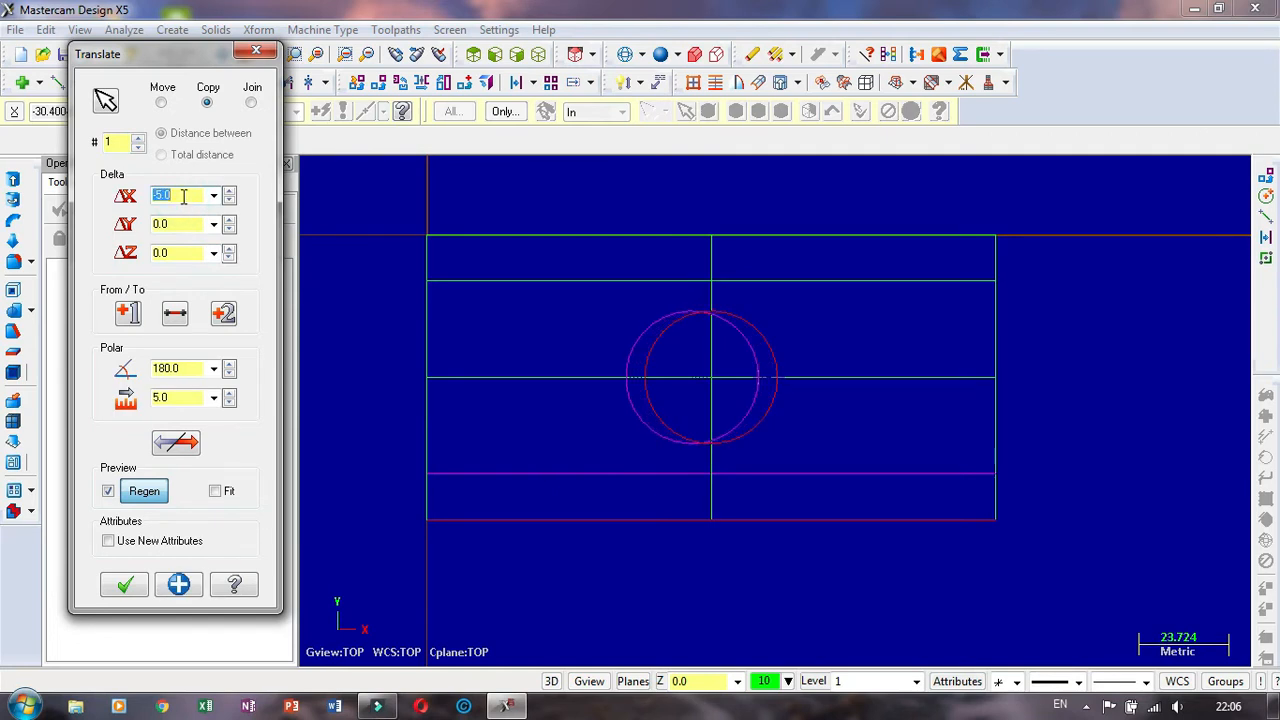
{"action": "scroll", "coordinate": [181, 196], "scroll_direction": "down", "scroll_amount": 20}
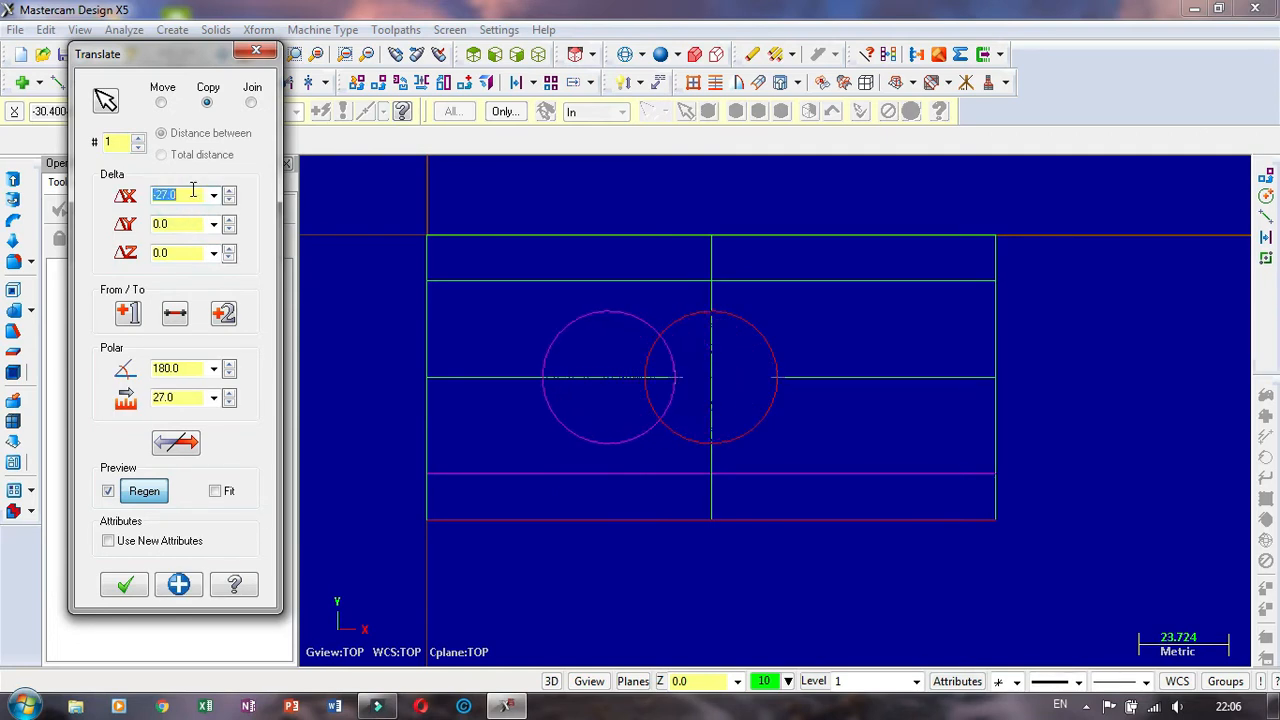
{"action": "scroll", "coordinate": [191, 190], "scroll_direction": "up", "scroll_amount": 4}
{"action": "scroll", "coordinate": [190, 190], "scroll_direction": "down", "scroll_amount": 14}
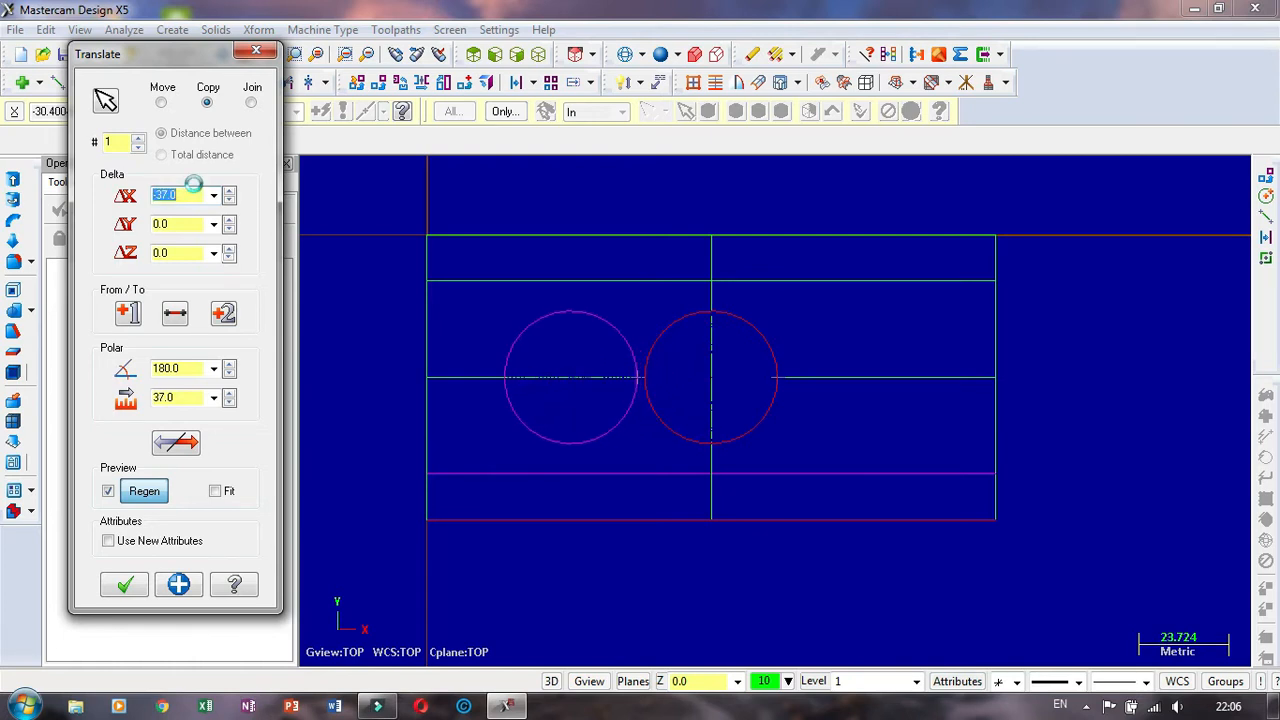
{"action": "left_click", "coordinate": [162, 103]}
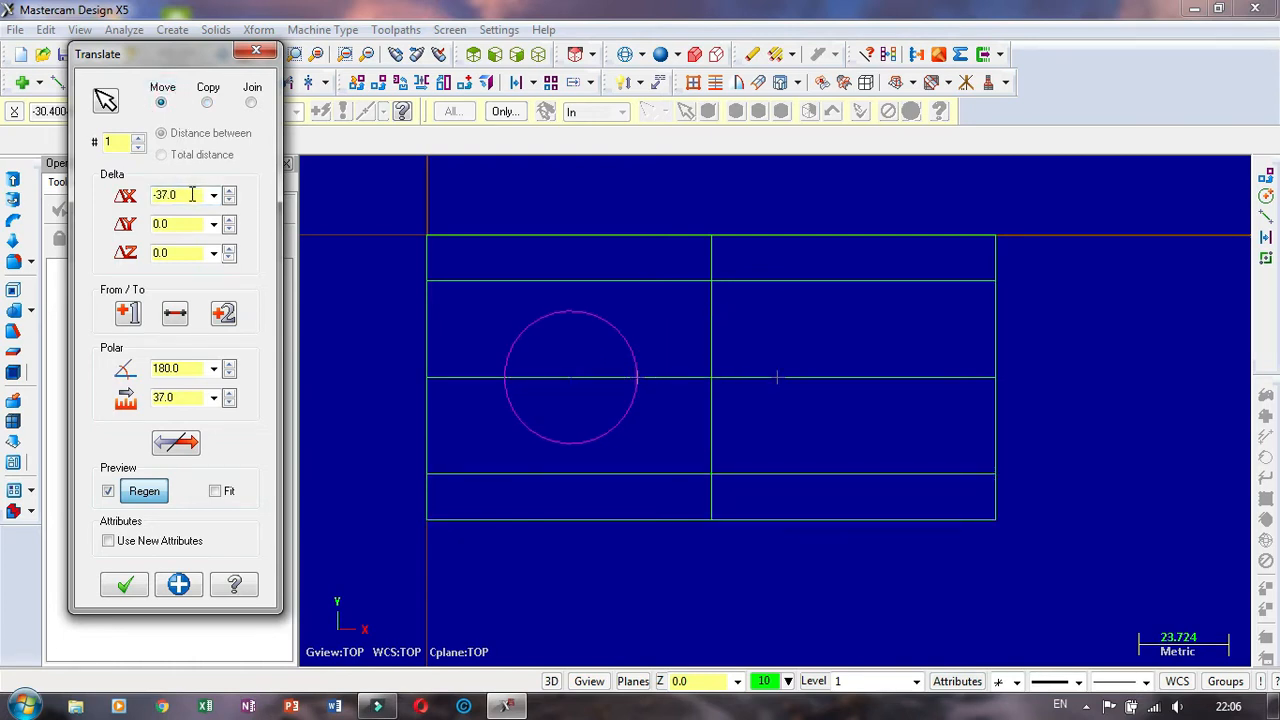
{"action": "scroll", "coordinate": [192, 195], "scroll_direction": "down", "scroll_amount": 1}
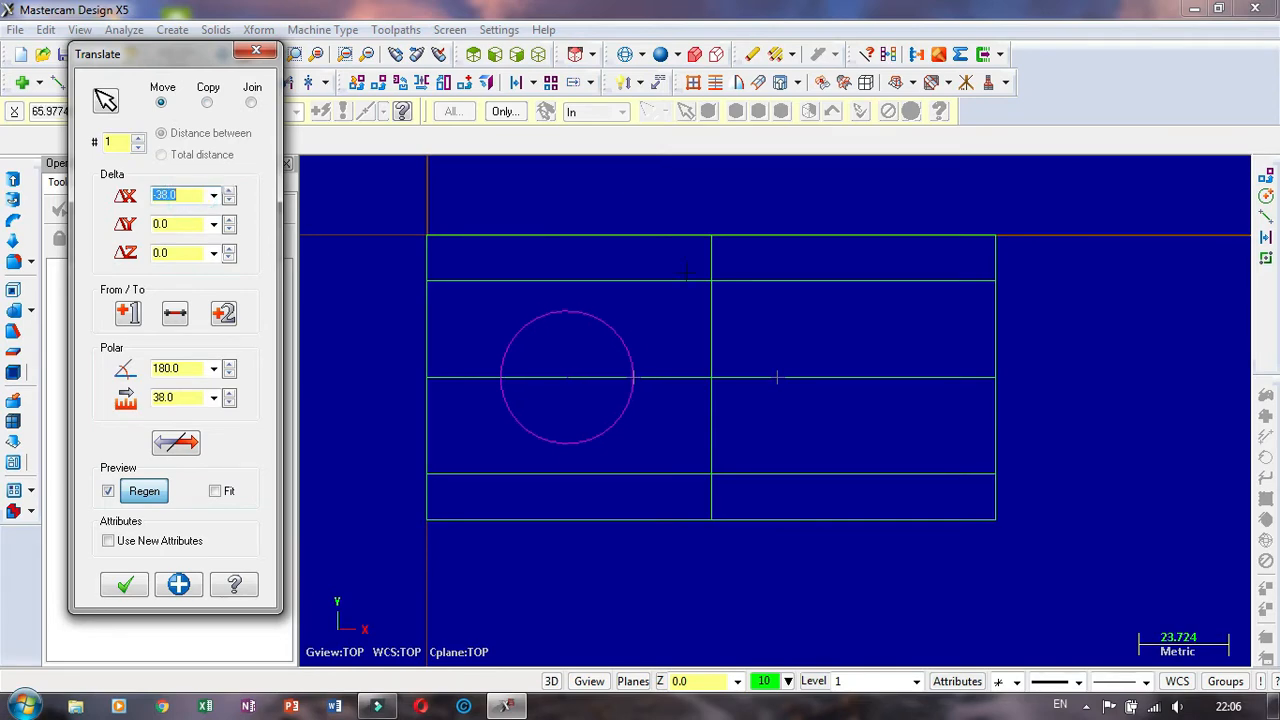
{"action": "left_click", "coordinate": [125, 586]}
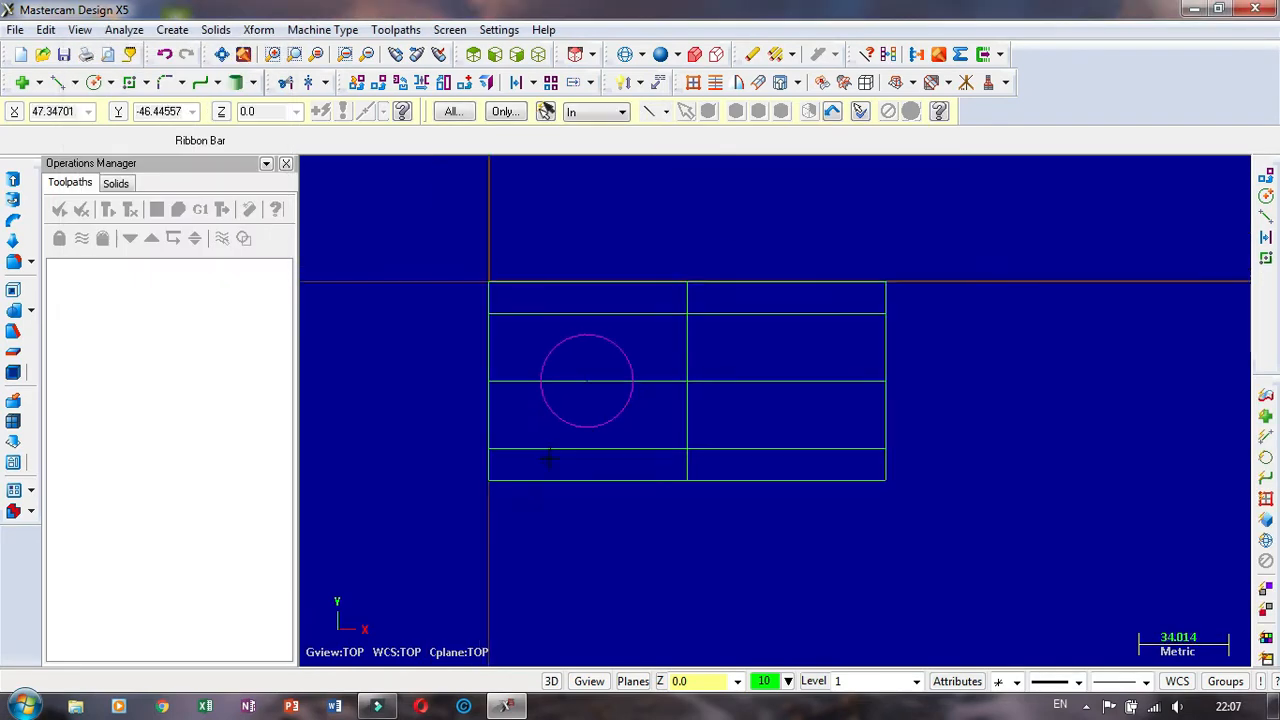
Step: Draw a three-point arc from the upper offset line's left end through the upper edge's midpoint to the line's right end
{"action": "middle_click_drag", "start_coordinate": [267, 306], "coordinate": [598, 282]}
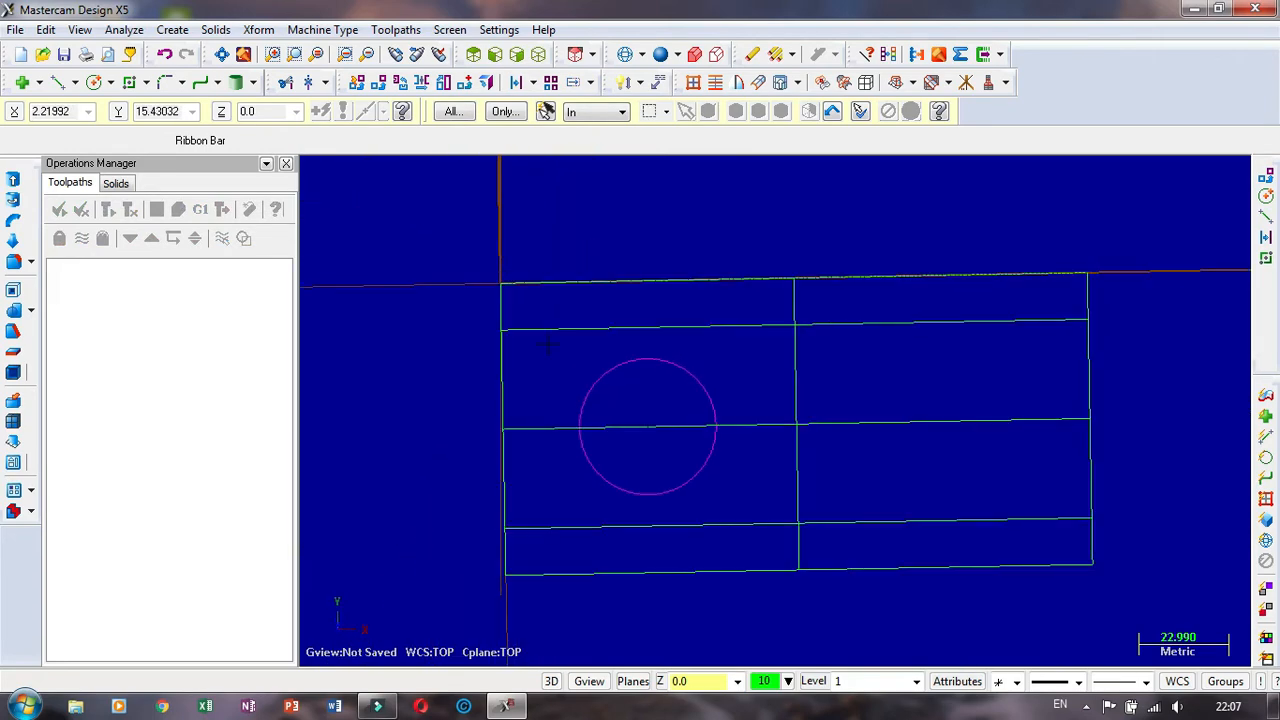
{"action": "left_click", "coordinate": [112, 84]}
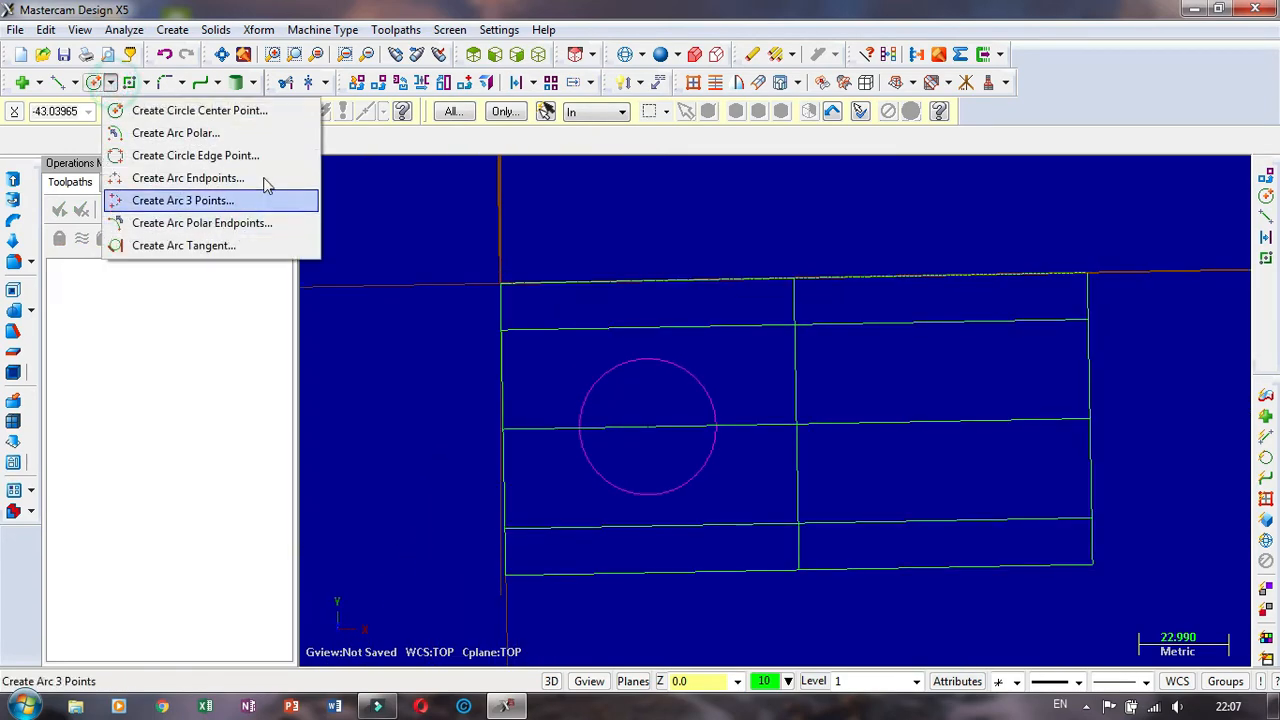
{"action": "left_click", "coordinate": [165, 203]}
{"action": "left_click", "coordinate": [497, 328]}
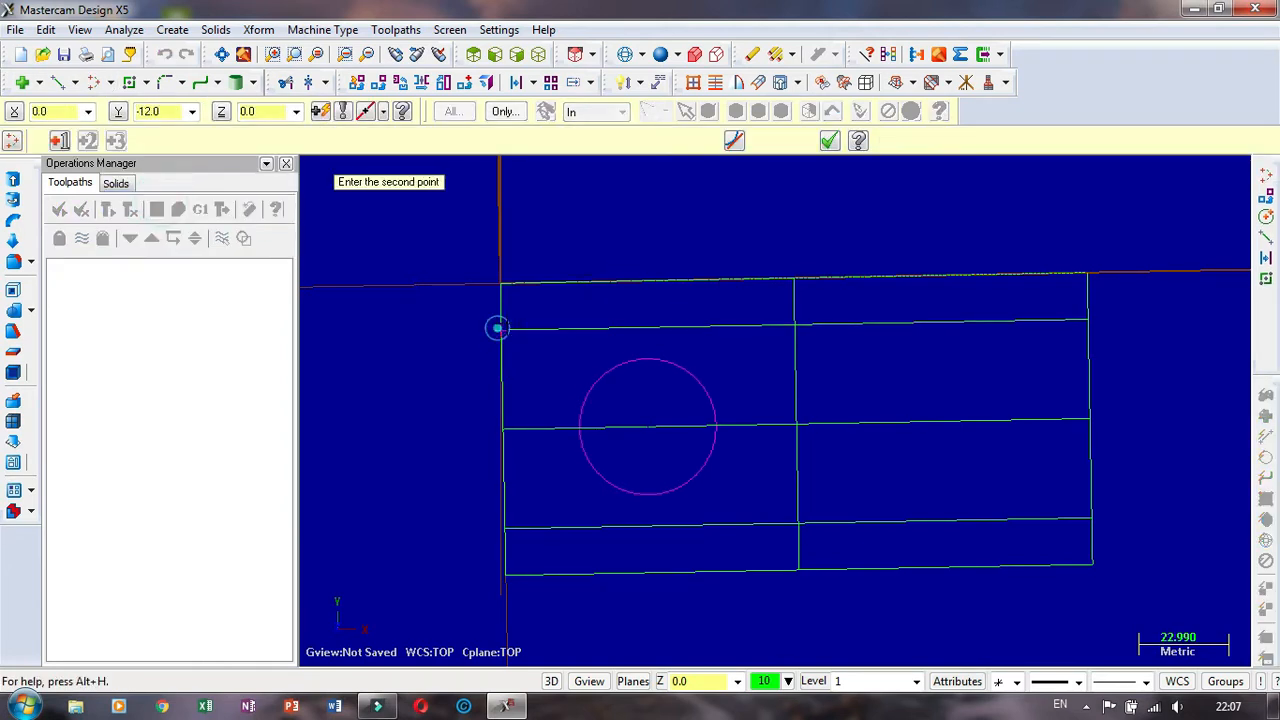
{"action": "left_click", "coordinate": [796, 278]}
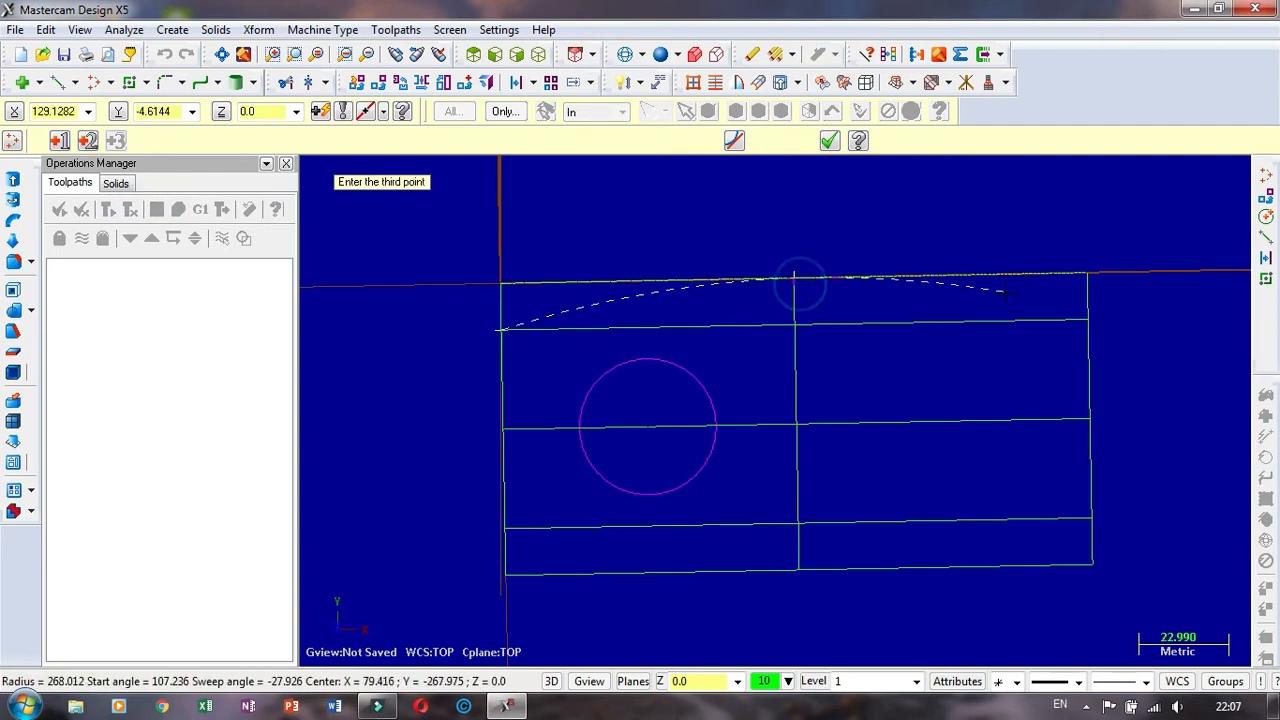
{"action": "left_click", "coordinate": [1088, 320]}
Step: Draw a three-point arc between the lower offset line's ends through the lower edge's midpoint, and restore the top view
{"action": "left_click", "coordinate": [507, 530]}
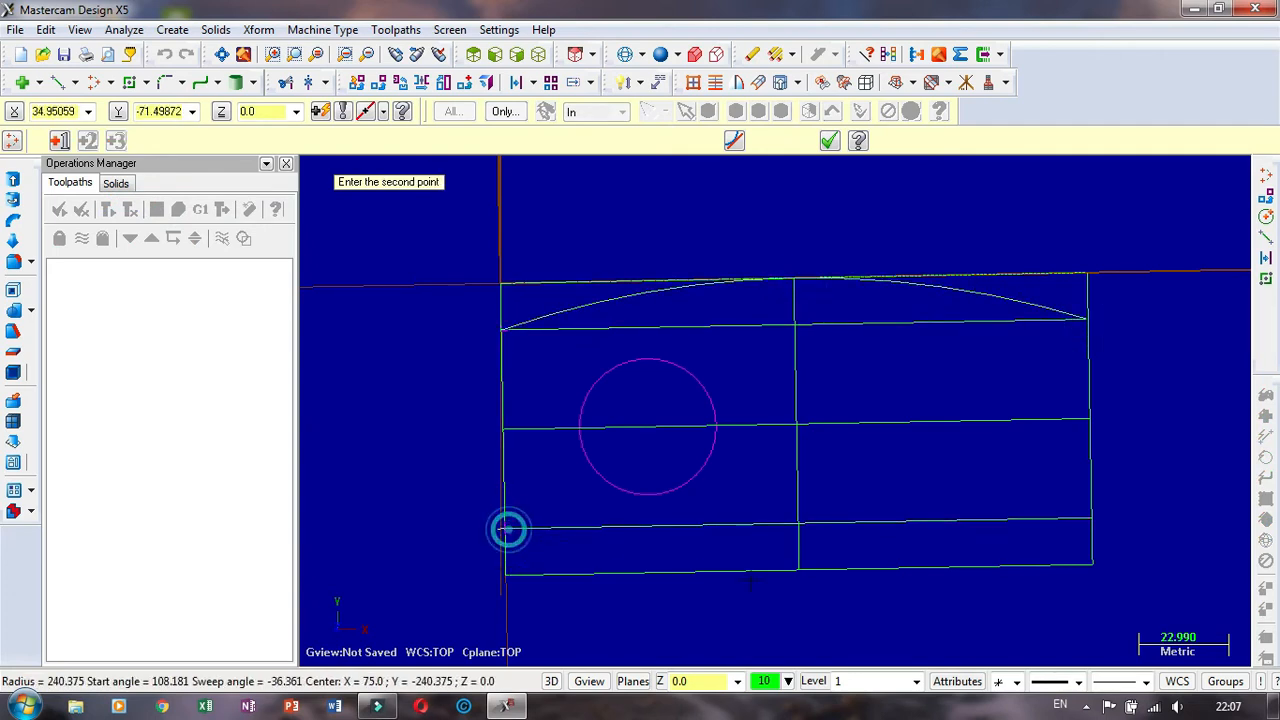
{"action": "left_click", "coordinate": [799, 569]}
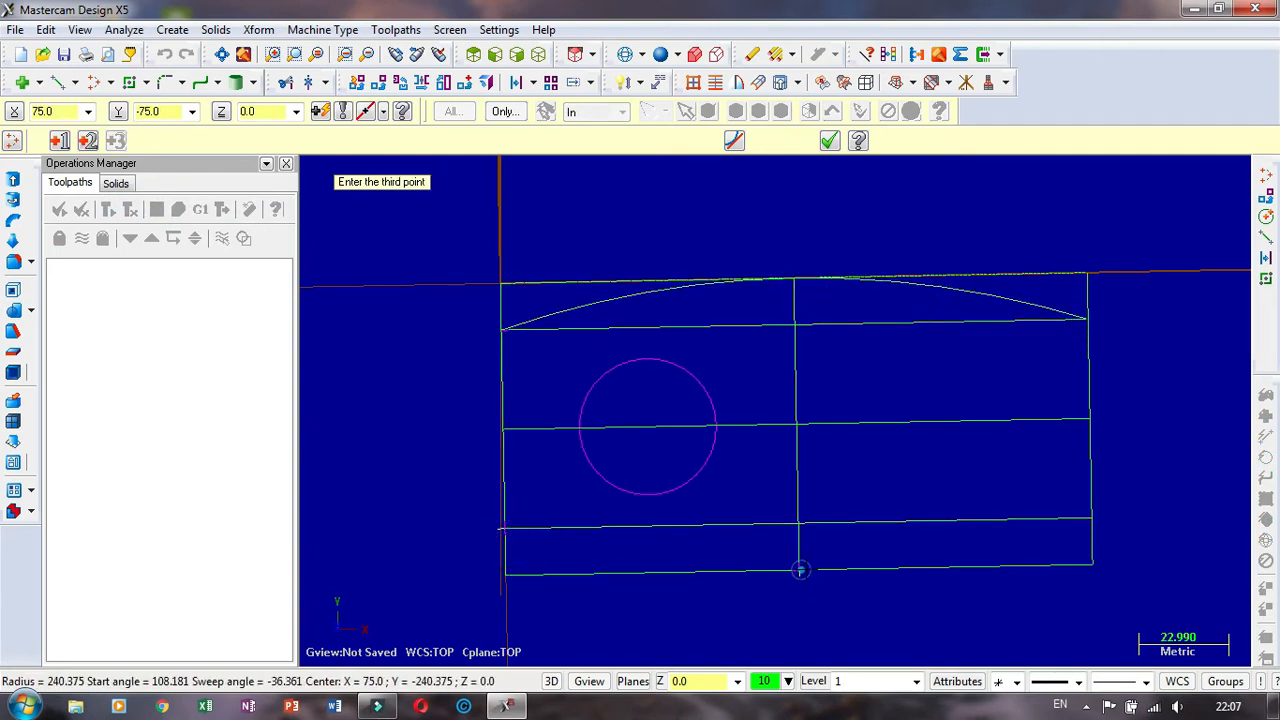
{"action": "left_click", "coordinate": [1093, 523]}
{"action": "right_click", "coordinate": [1096, 470]}
{"action": "left_click", "coordinate": [1145, 326]}
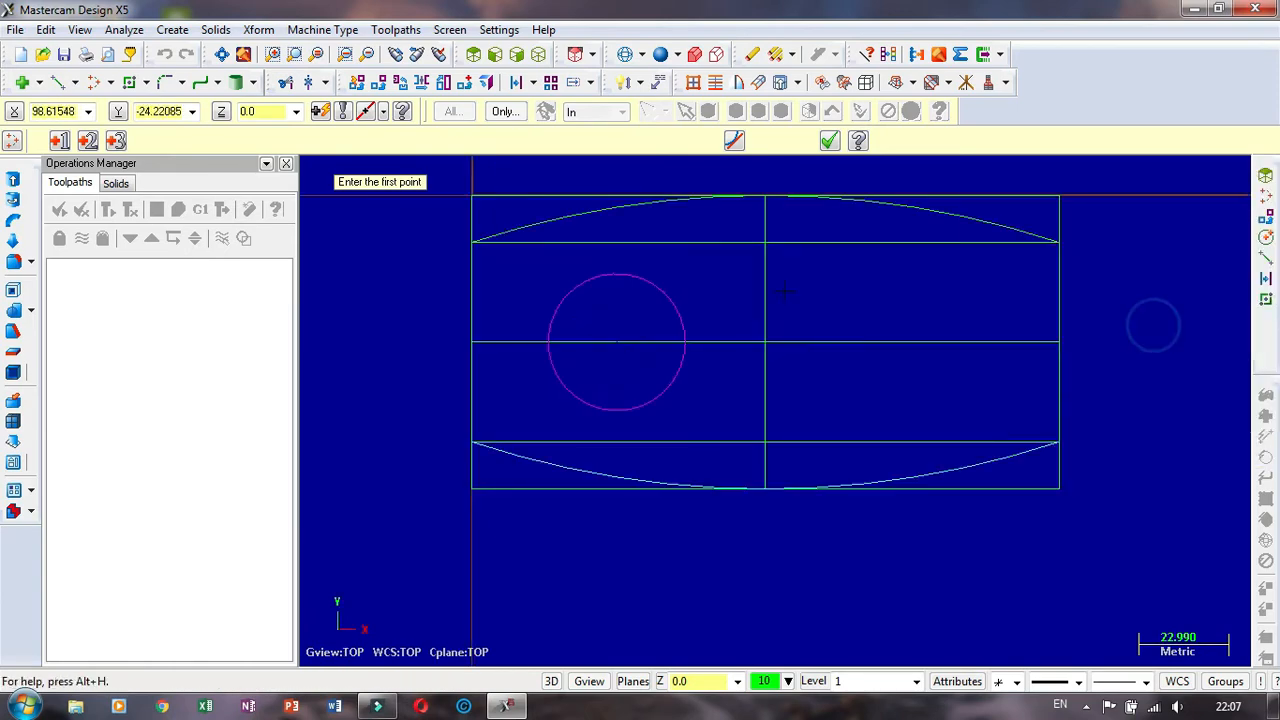
Step: Fillet the upper-left corner between the upper arc and the rectangle's left edge with a 20 mm radius
{"action": "scroll", "coordinate": [581, 475], "scroll_direction": "down", "scroll_amount": 3}
{"action": "scroll", "coordinate": [562, 256], "scroll_direction": "up", "scroll_amount": 3}
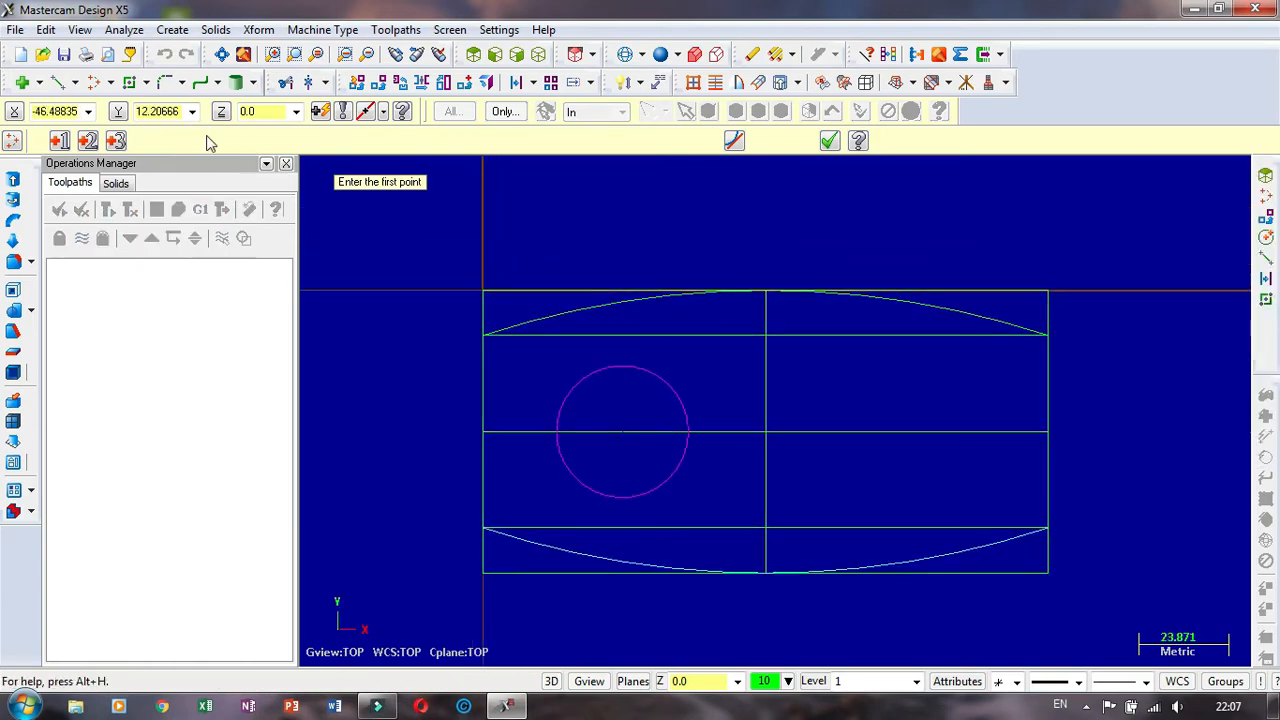
{"action": "left_click", "coordinate": [166, 83]}
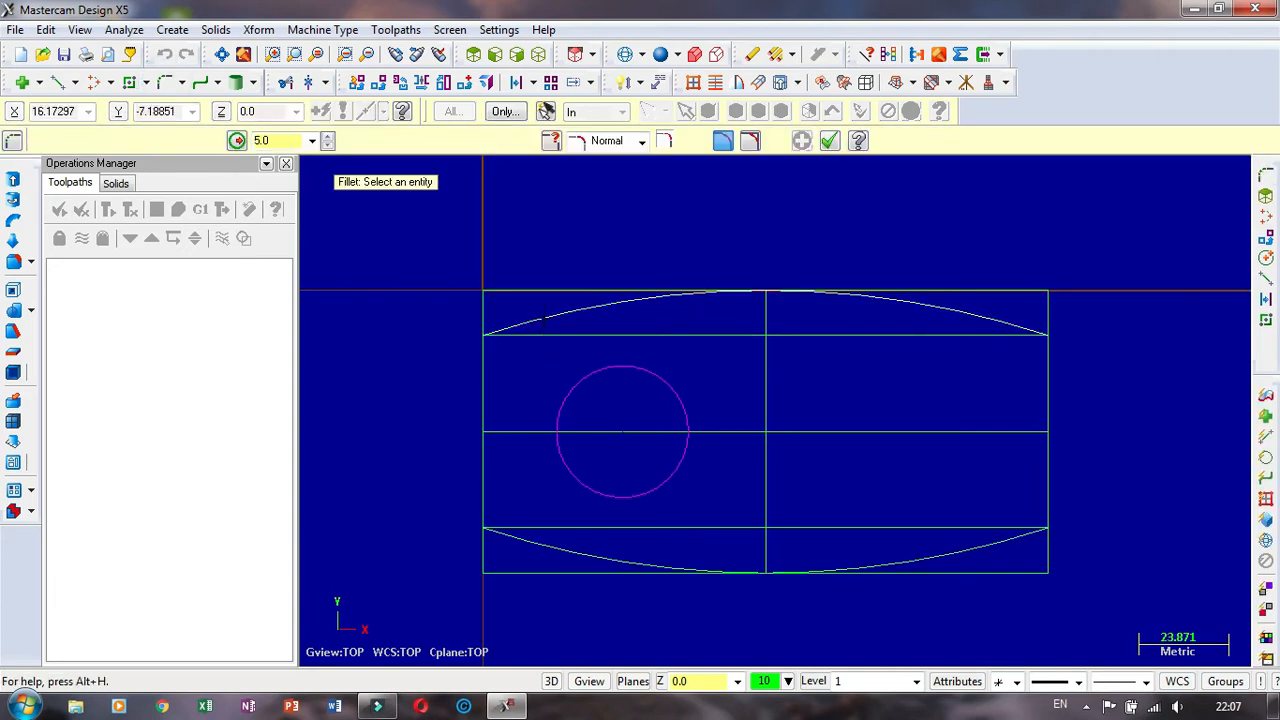
{"action": "left_click", "coordinate": [543, 318]}
{"action": "left_click", "coordinate": [484, 383]}
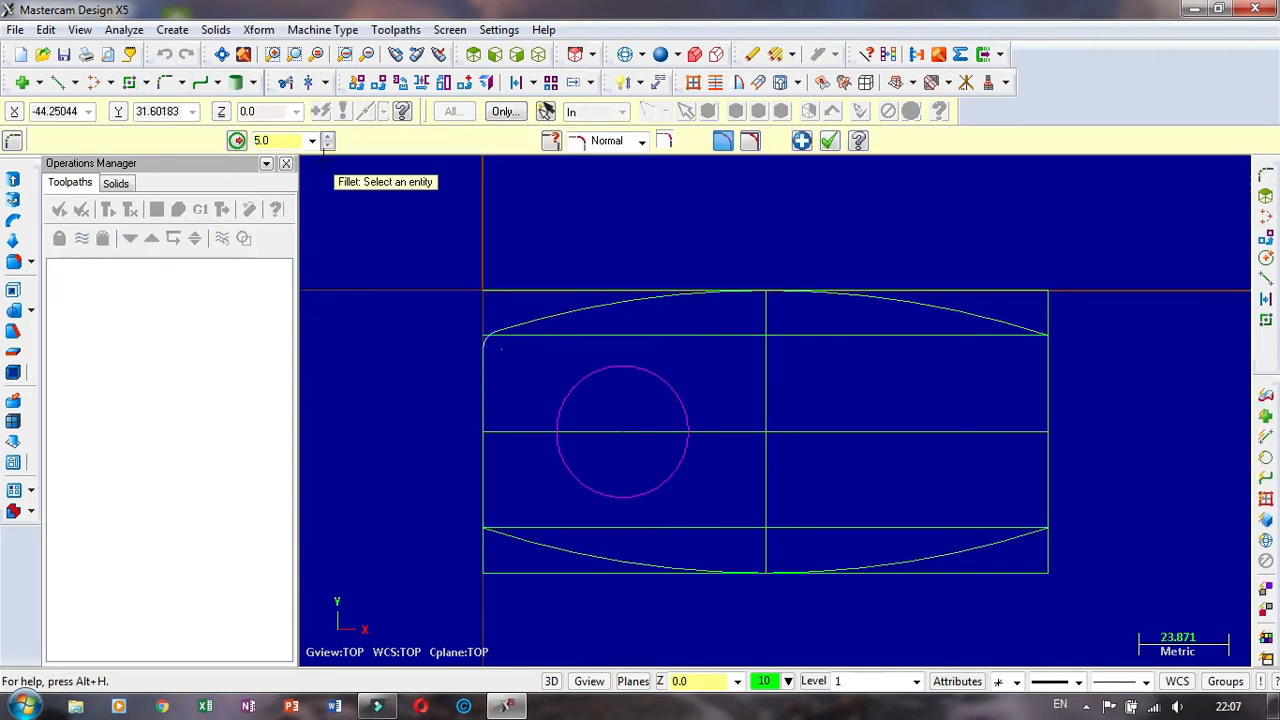
{"action": "left_click", "coordinate": [328, 137]}
{"action": "left_click", "coordinate": [328, 137]}
{"action": "left_click", "coordinate": [328, 137]}
{"action": "left_click", "coordinate": [328, 137]}
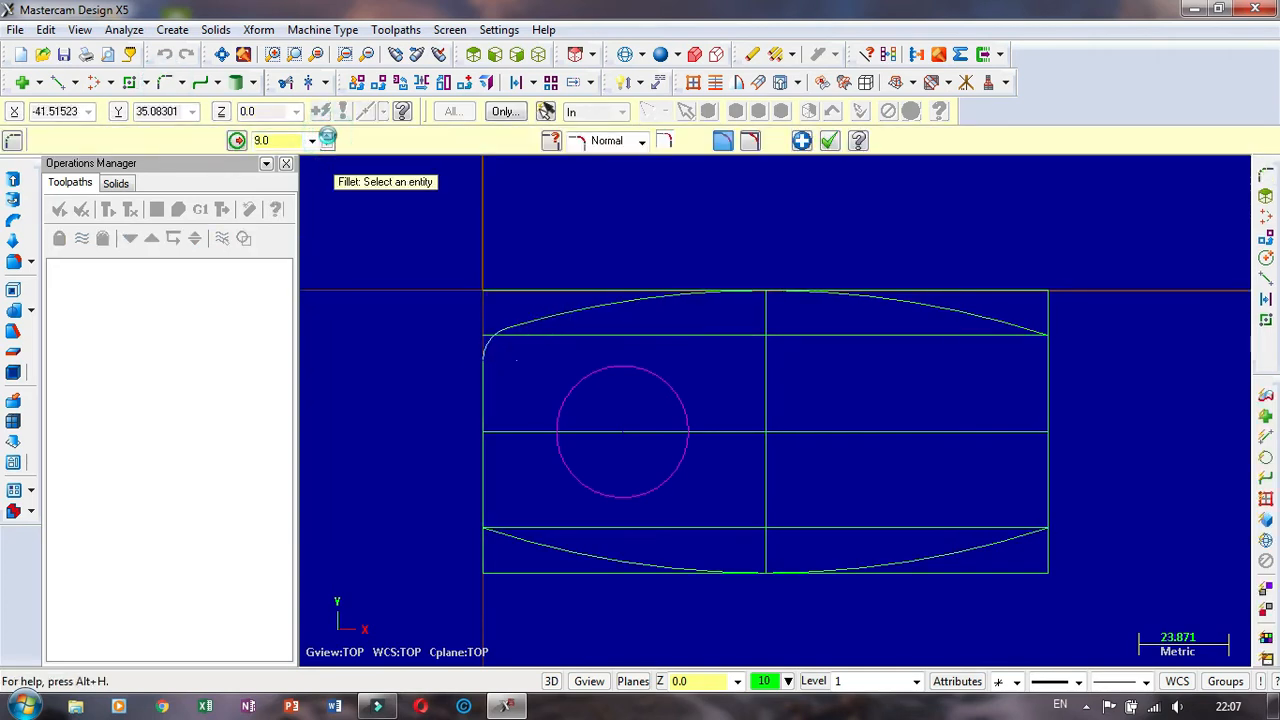
{"action": "left_click", "coordinate": [328, 137]}
{"action": "left_click", "coordinate": [328, 137]}
{"action": "left_click", "coordinate": [328, 137]}
{"action": "left_click", "coordinate": [328, 137]}
{"action": "left_click", "coordinate": [328, 137]}
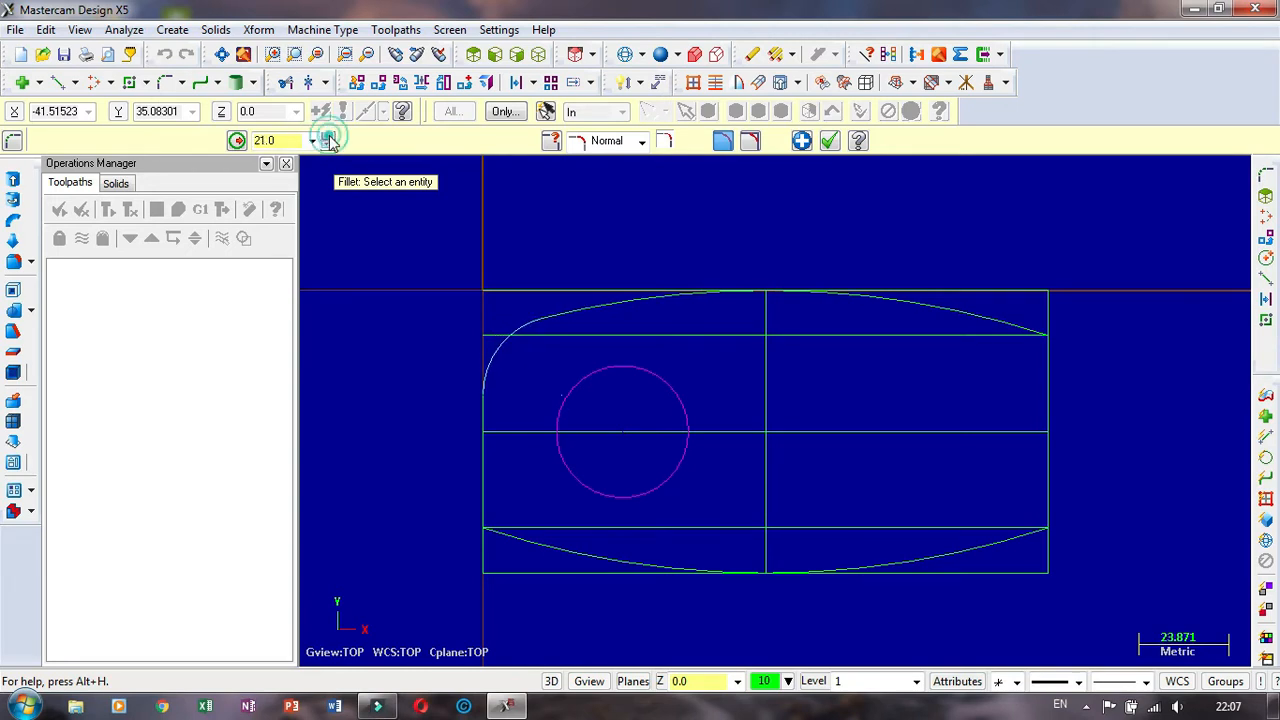
{"action": "left_click", "coordinate": [328, 137]}
{"action": "left_click", "coordinate": [328, 137]}
{"action": "left_click", "coordinate": [328, 145]}
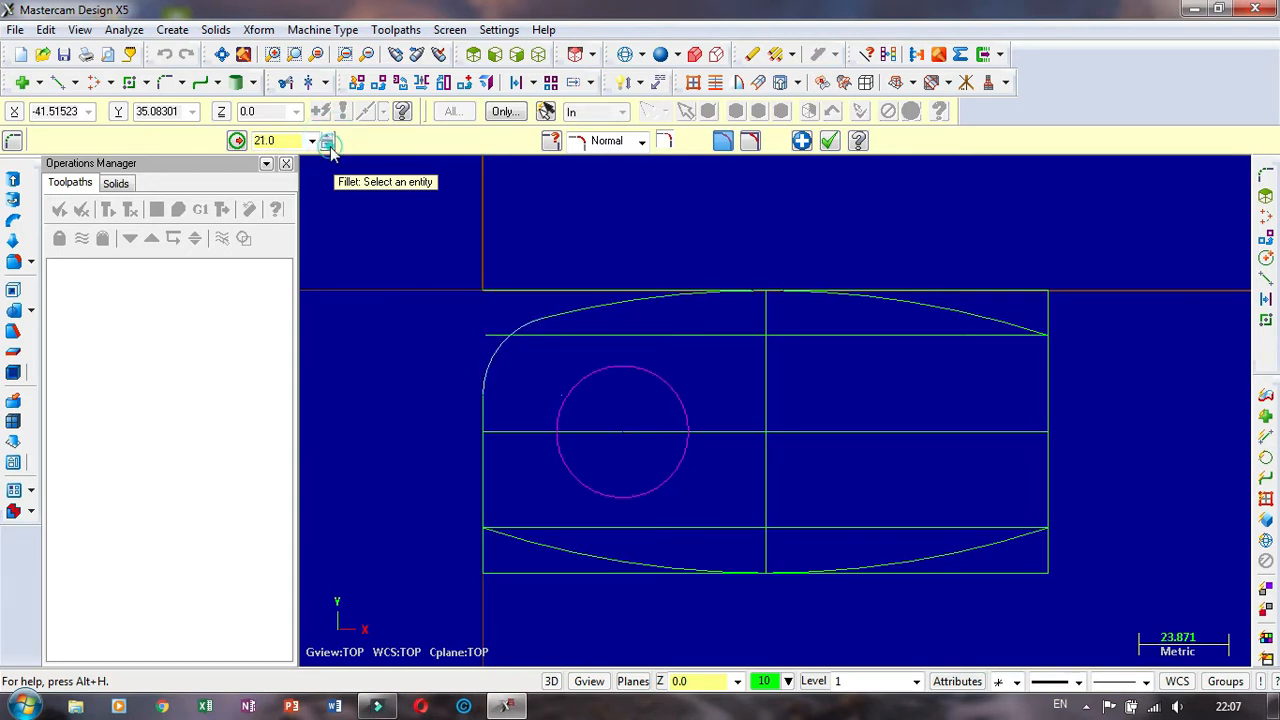
{"action": "left_click", "coordinate": [328, 145]}
Step: Fillet the other three corners between the arcs and the rectangle's side edges with the same 20 mm radius and finish
{"action": "scroll", "coordinate": [365, 380], "scroll_direction": "down", "scroll_amount": 1}
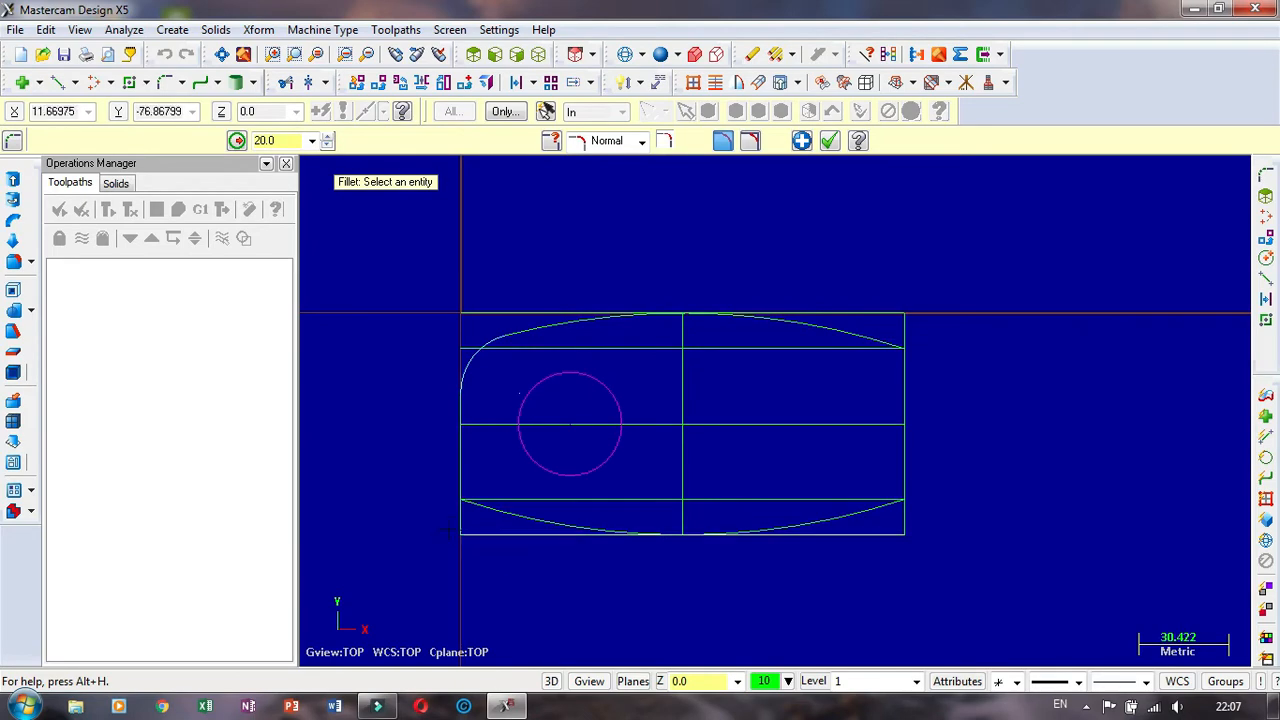
{"action": "scroll", "coordinate": [460, 484], "scroll_direction": "up", "scroll_amount": 2}
{"action": "left_click", "coordinate": [520, 534]}
{"action": "left_click", "coordinate": [448, 449]}
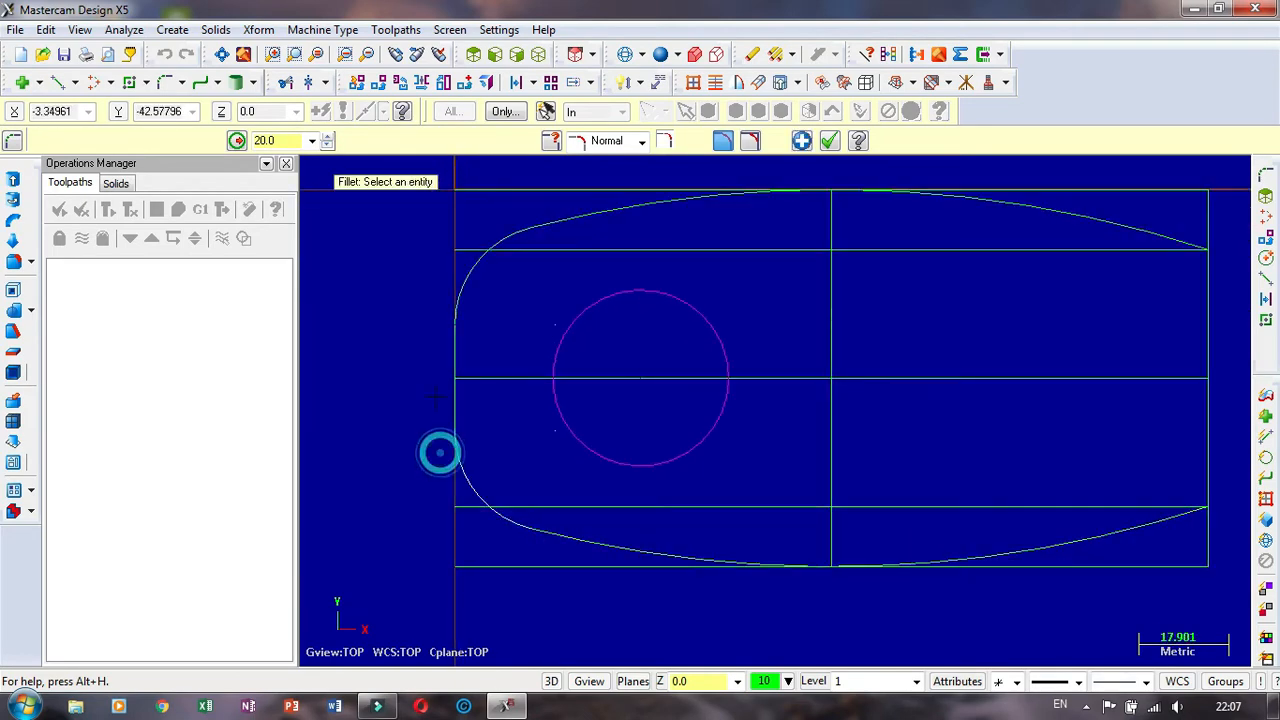
{"action": "scroll", "coordinate": [440, 449], "scroll_direction": "down", "scroll_amount": 1}
{"action": "left_click", "coordinate": [860, 284]}
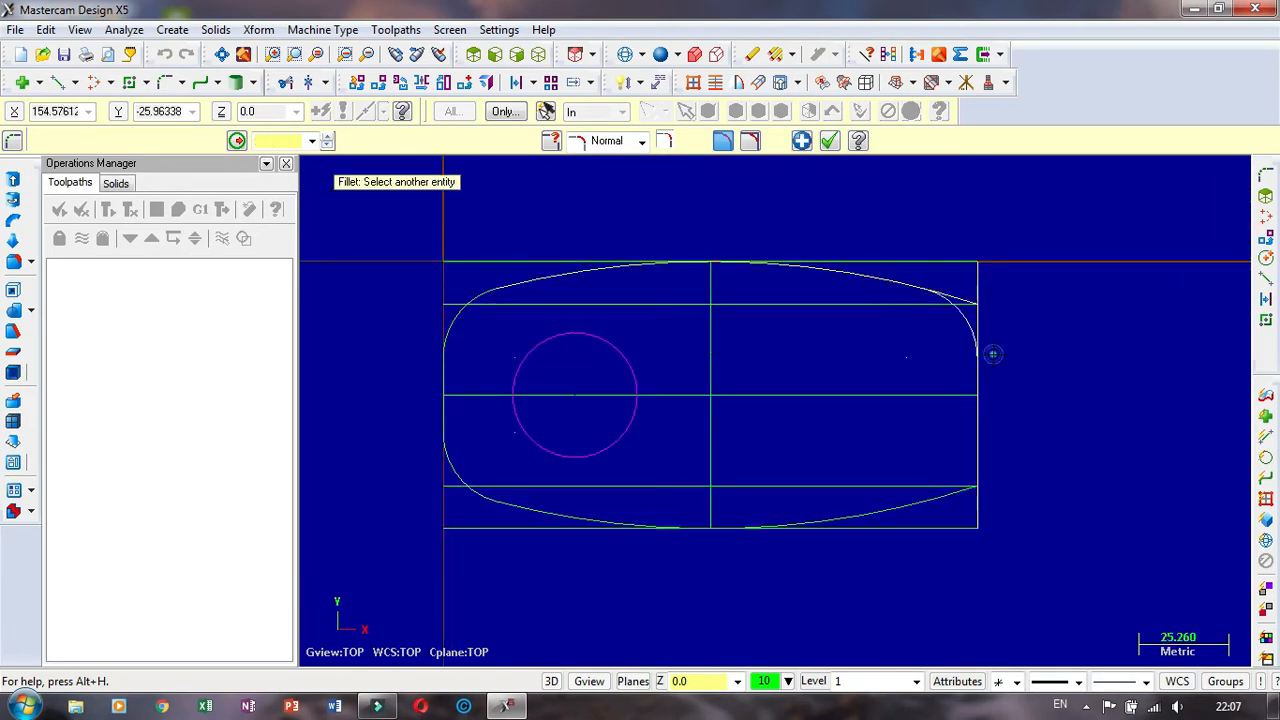
{"action": "left_click", "coordinate": [980, 356]}
{"action": "left_click", "coordinate": [978, 443]}
{"action": "left_click", "coordinate": [935, 498]}
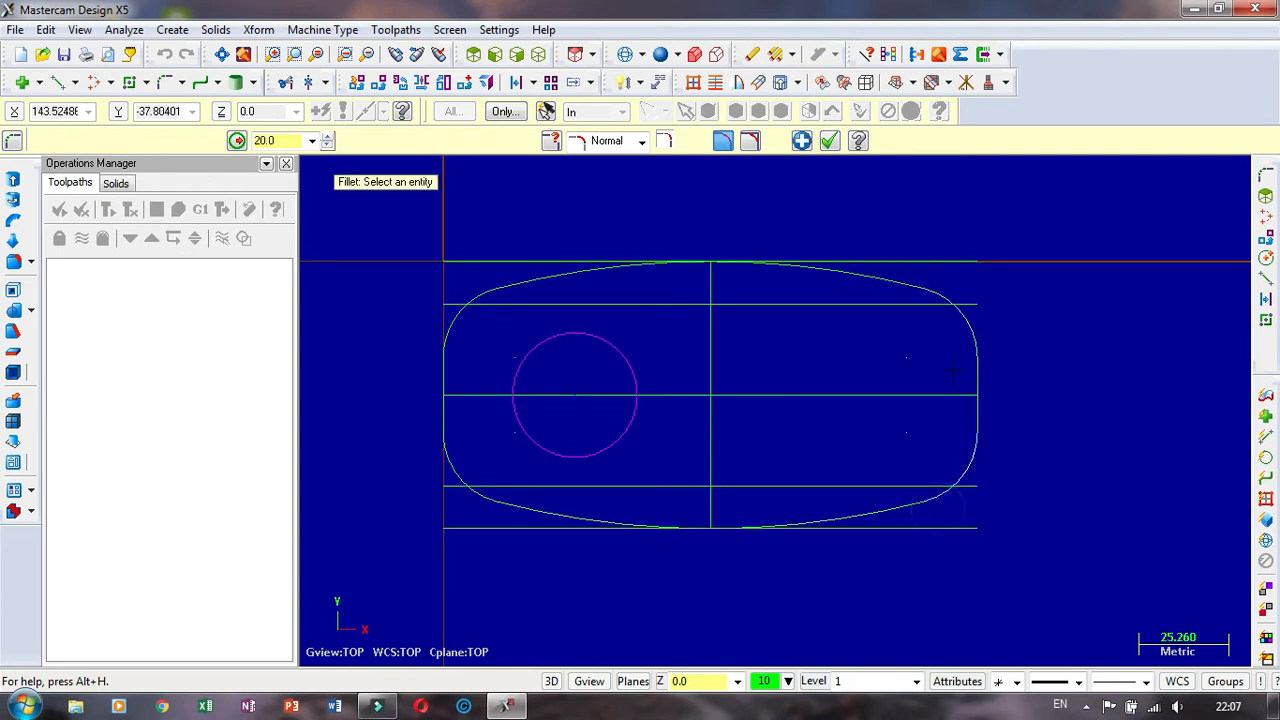
{"action": "left_click", "coordinate": [829, 141]}
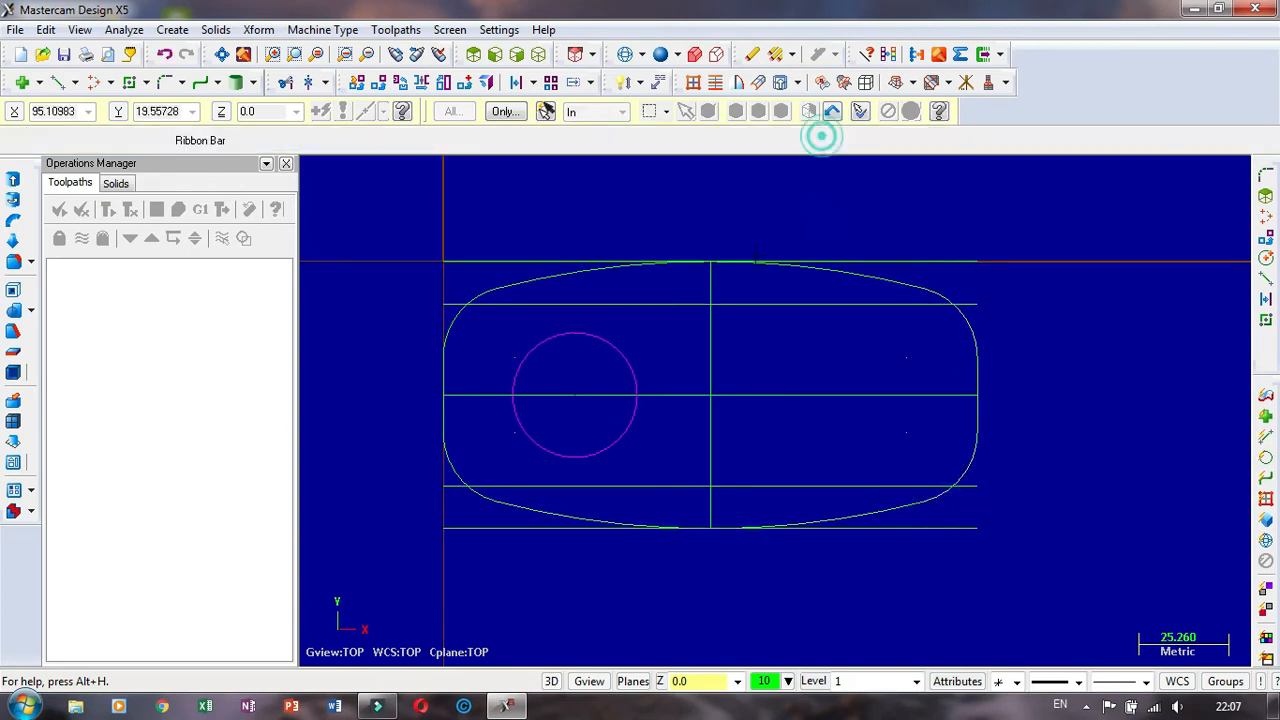
Step: Remove the rectangle's upper edge and the upper offset line's left overhang outside the rounded outline with divide / delete
{"action": "scroll", "coordinate": [656, 275], "scroll_direction": "up", "scroll_amount": 2}
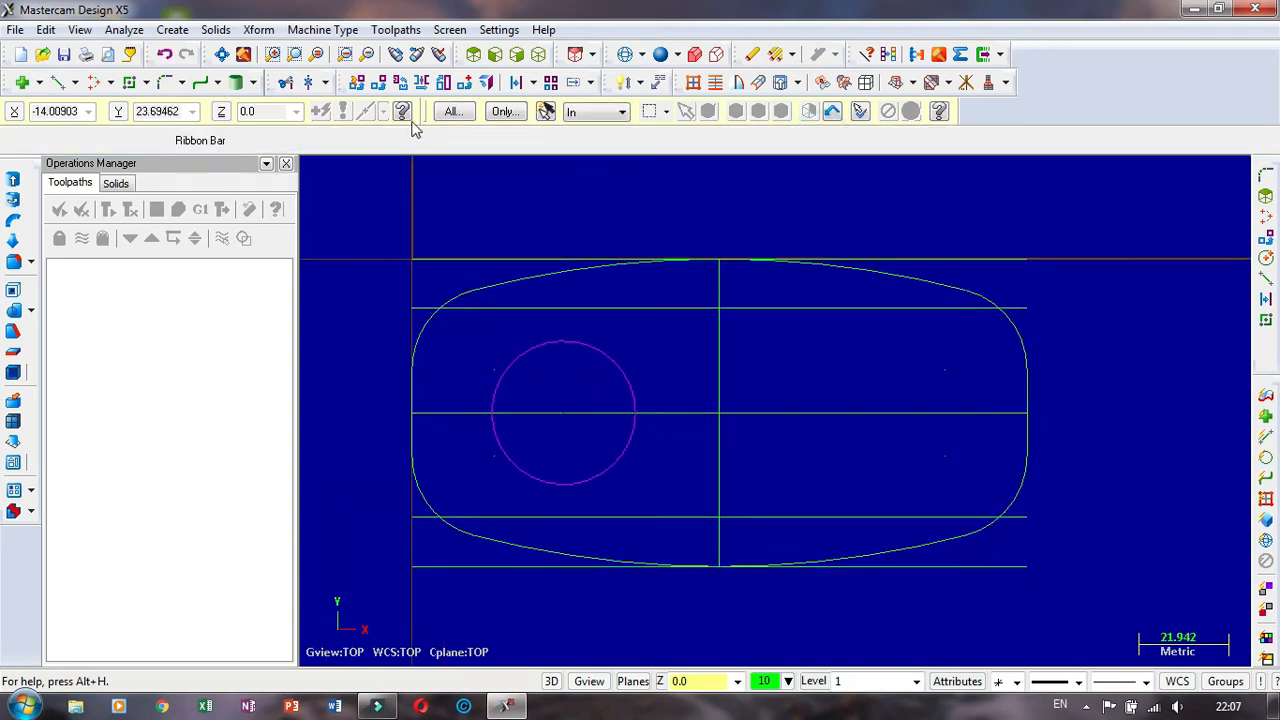
{"action": "left_click", "coordinate": [286, 82]}
{"action": "left_click", "coordinate": [143, 140]}
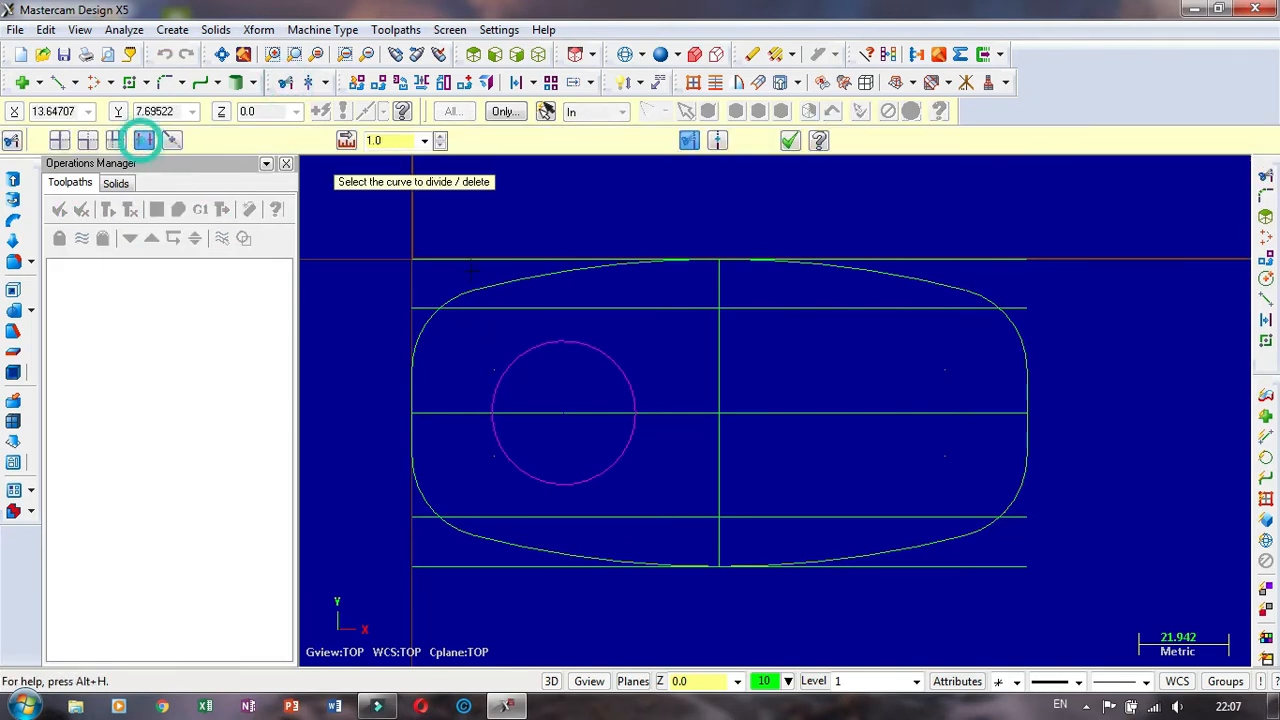
{"action": "scroll", "coordinate": [460, 258], "scroll_direction": "up", "scroll_amount": 2}
{"action": "left_click", "coordinate": [406, 318]}
{"action": "left_click", "coordinate": [937, 248]}
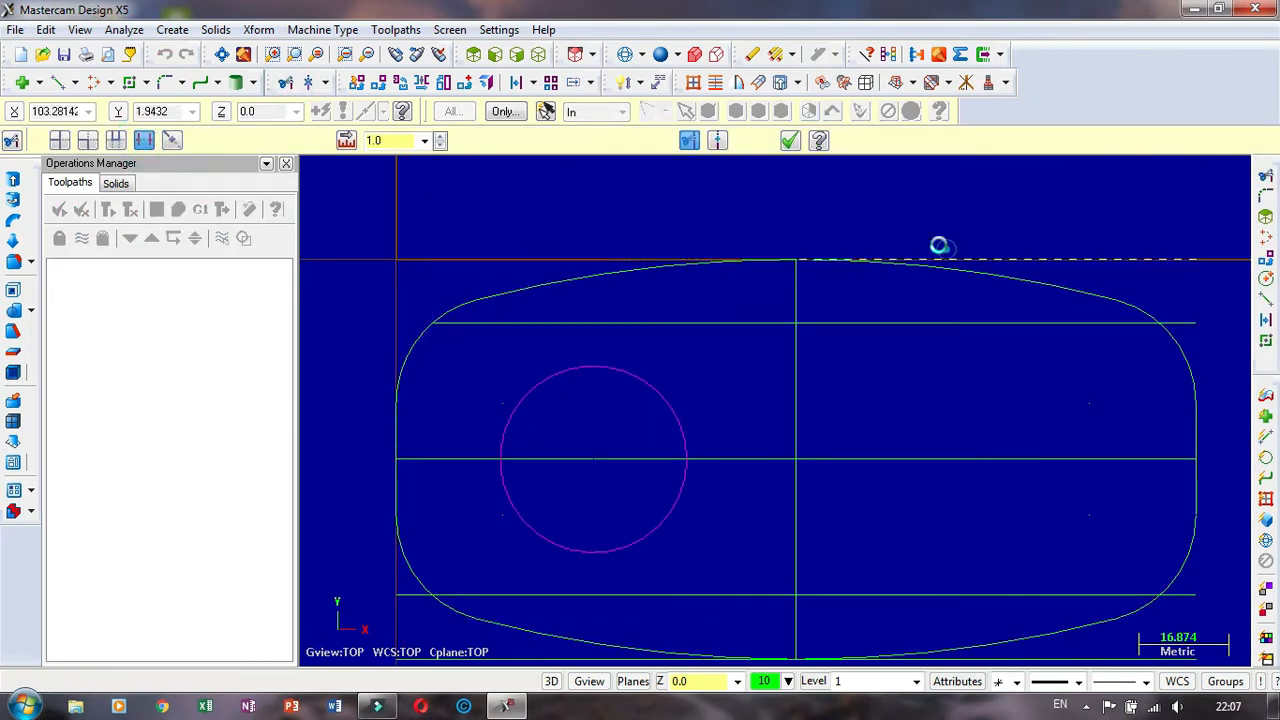
Step: Remove the rectangle's lower edge, the upper offset line's right overhang and both overhangs of the lower offset line
{"action": "scroll", "coordinate": [660, 227], "scroll_direction": "down", "scroll_amount": 2}
{"action": "left_click", "coordinate": [1057, 293]}
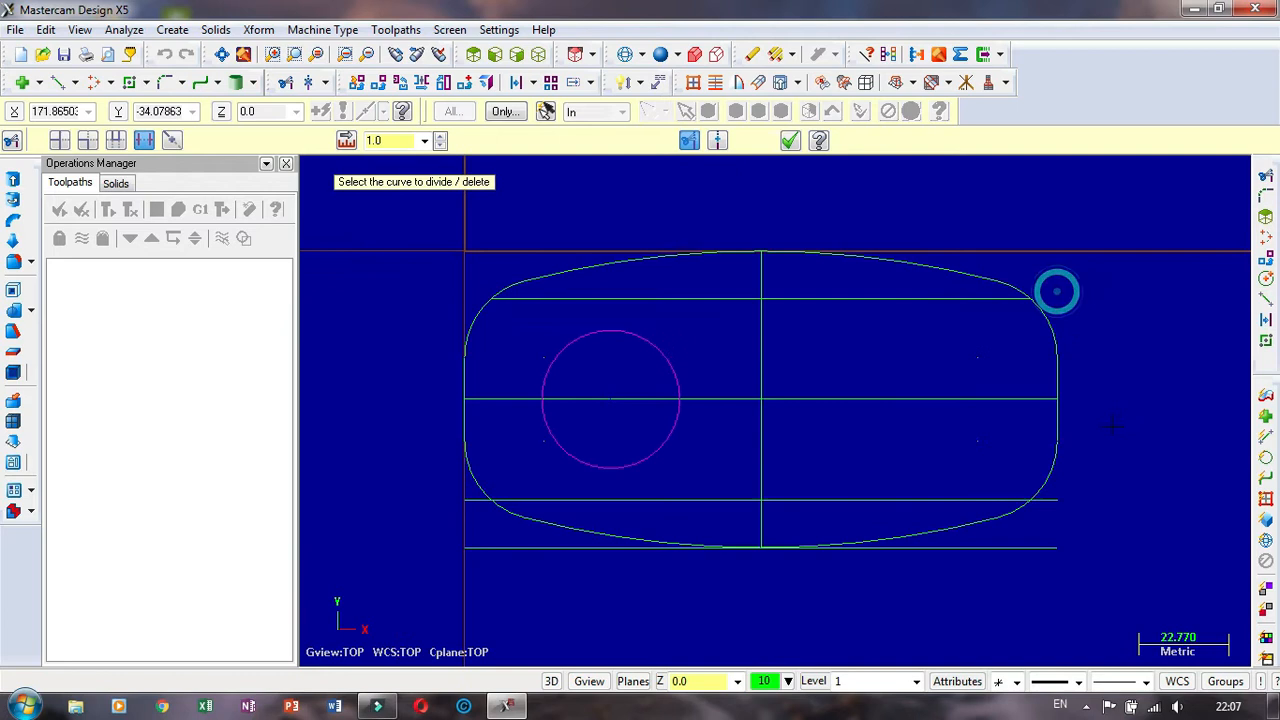
{"action": "left_click", "coordinate": [1058, 500]}
{"action": "left_click", "coordinate": [620, 559]}
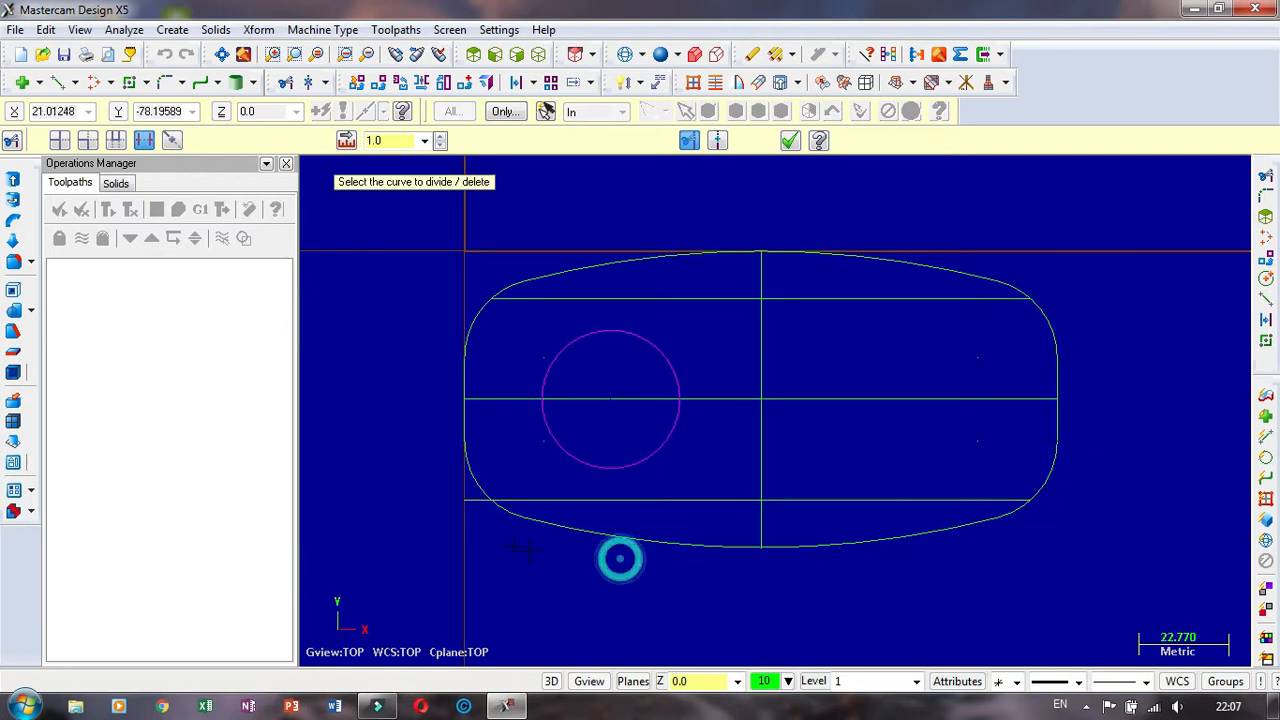
{"action": "left_click", "coordinate": [460, 502]}
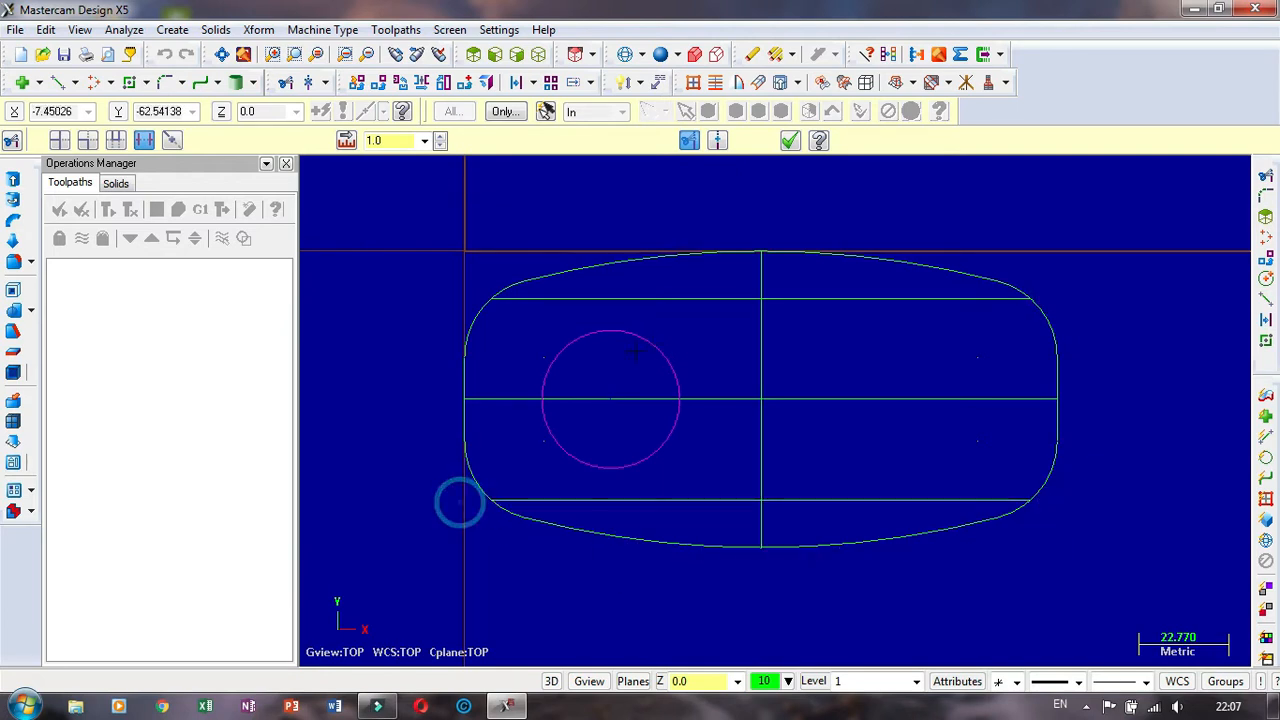
Step: Remove the horizontal centre line's segments on both sides of the circle up to the vertical centre line, and finish trimming
{"action": "left_click", "coordinate": [491, 399]}
{"action": "left_click", "coordinate": [714, 399]}
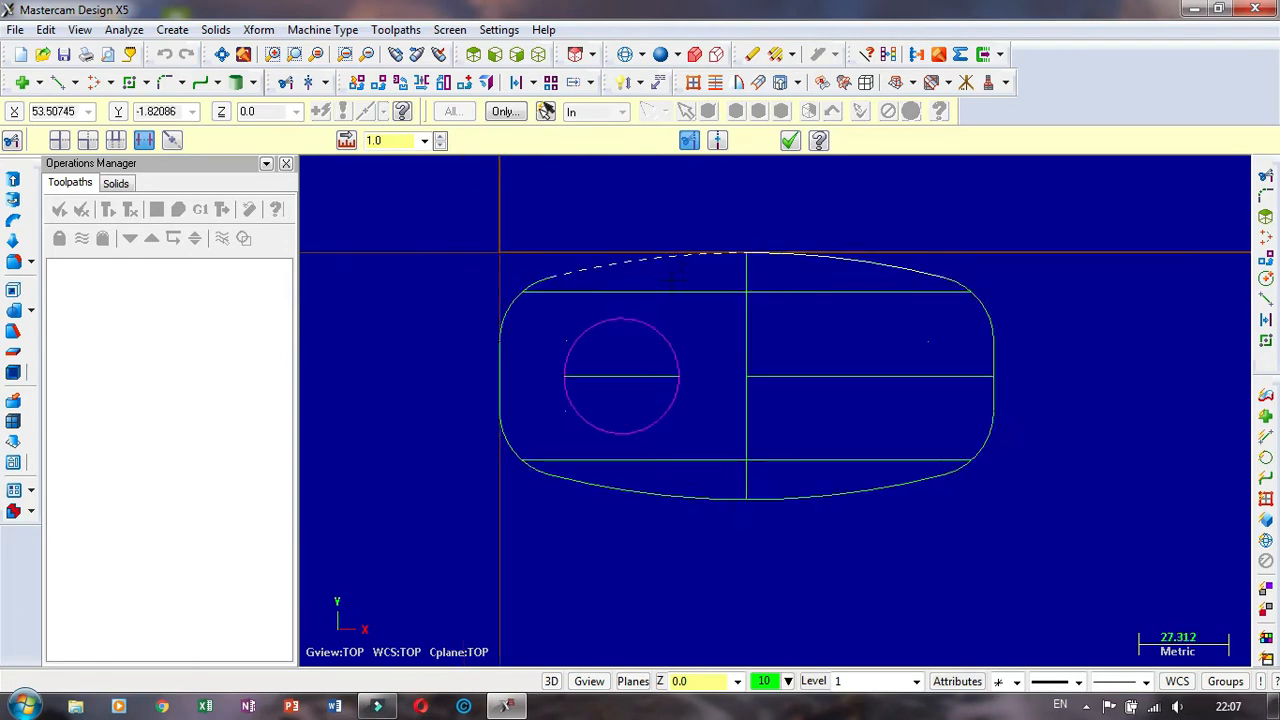
{"action": "left_click", "coordinate": [790, 140]}
{"action": "scroll", "coordinate": [708, 383], "scroll_direction": "down", "scroll_amount": 2}
{"action": "scroll", "coordinate": [708, 383], "scroll_direction": "up", "scroll_amount": 3}
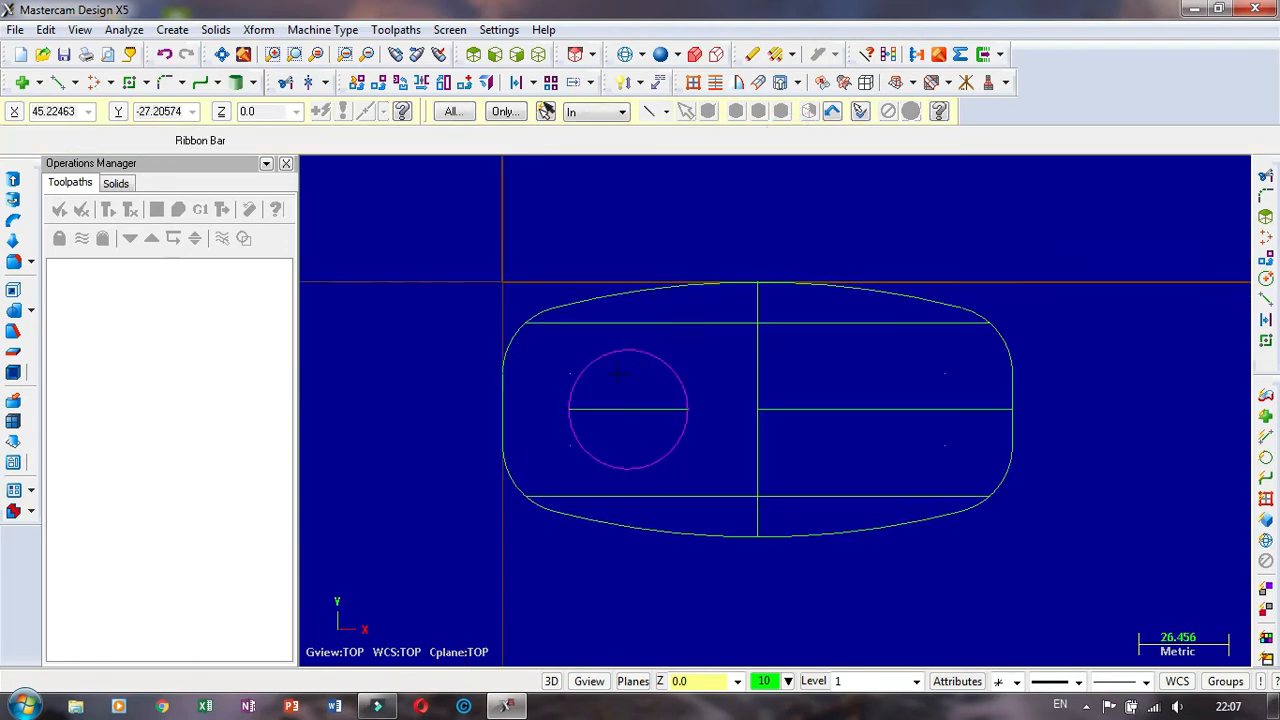
Step: Copy the whole sketch geometry to level 2, with the main level option turned off
{"action": "middle_click_drag", "start_coordinate": [580, 283], "coordinate": [597, 201]}
{"action": "scroll", "coordinate": [500, 412], "scroll_direction": "up", "scroll_amount": 1}
{"action": "middle_click_drag", "start_coordinate": [500, 412], "coordinate": [518, 358]}
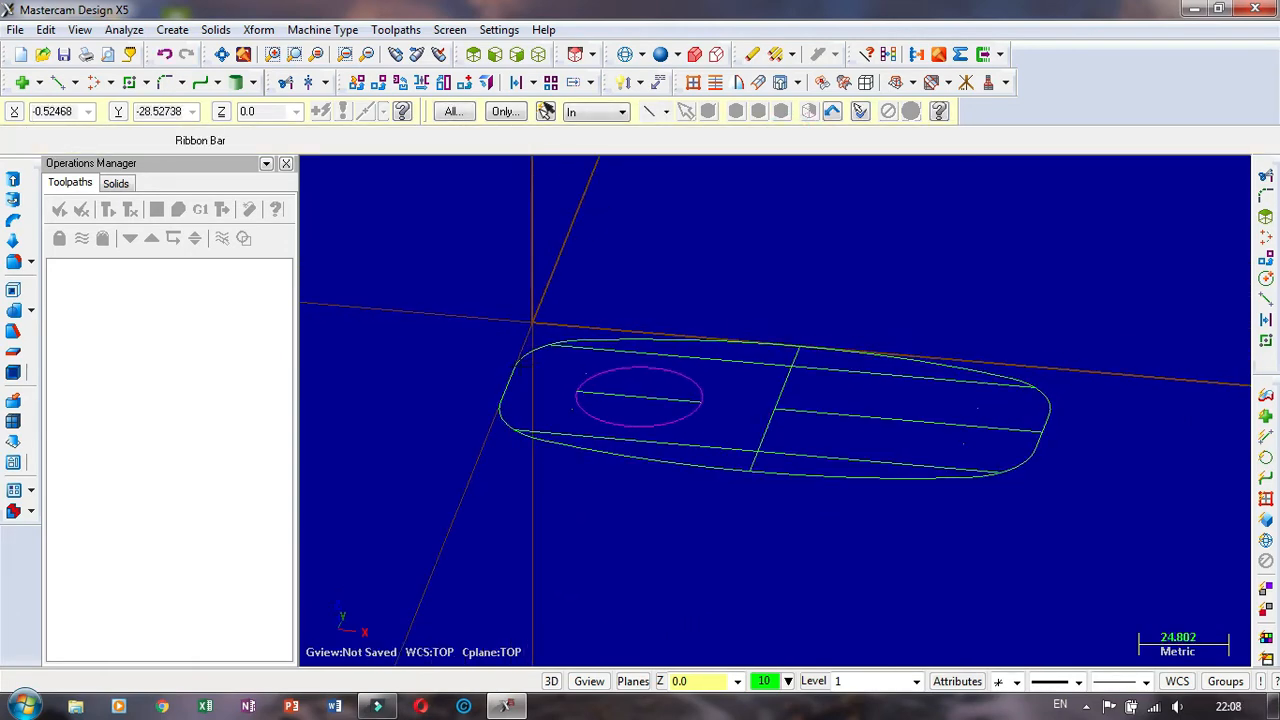
{"action": "scroll", "coordinate": [565, 490], "scroll_direction": "down", "scroll_amount": 4}
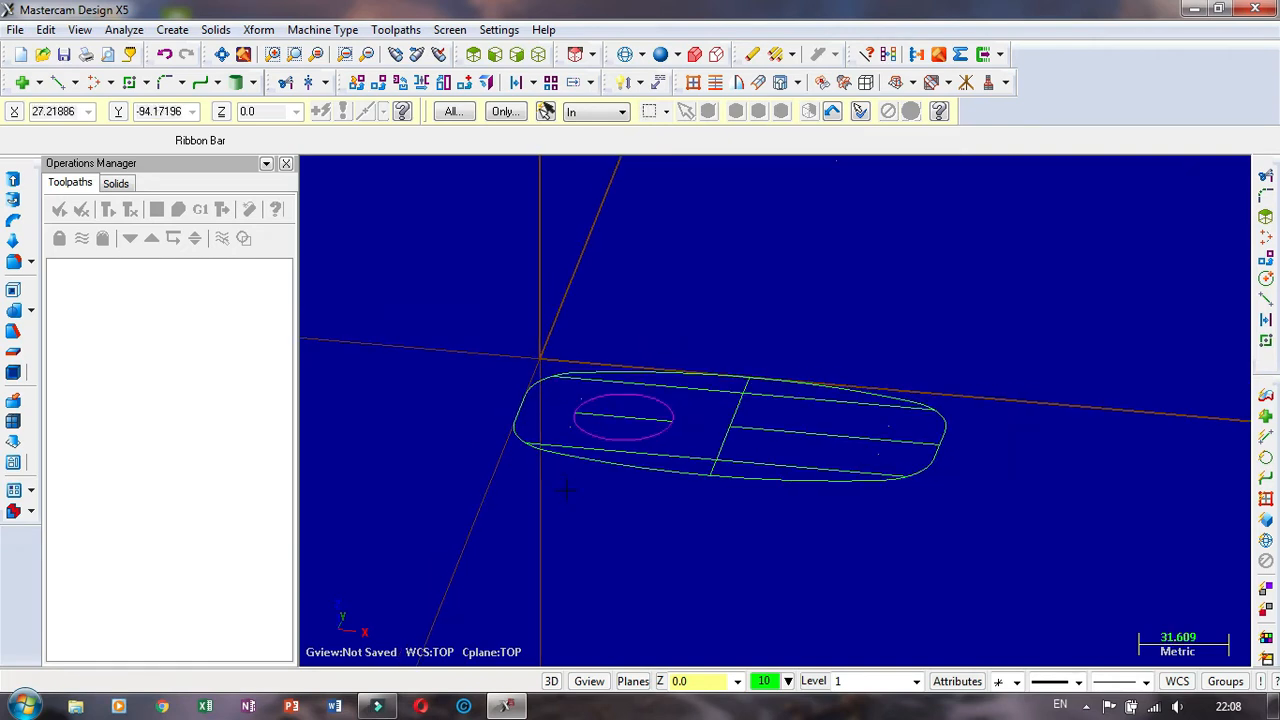
{"action": "scroll", "coordinate": [936, 414], "scroll_direction": "down", "scroll_amount": 3}
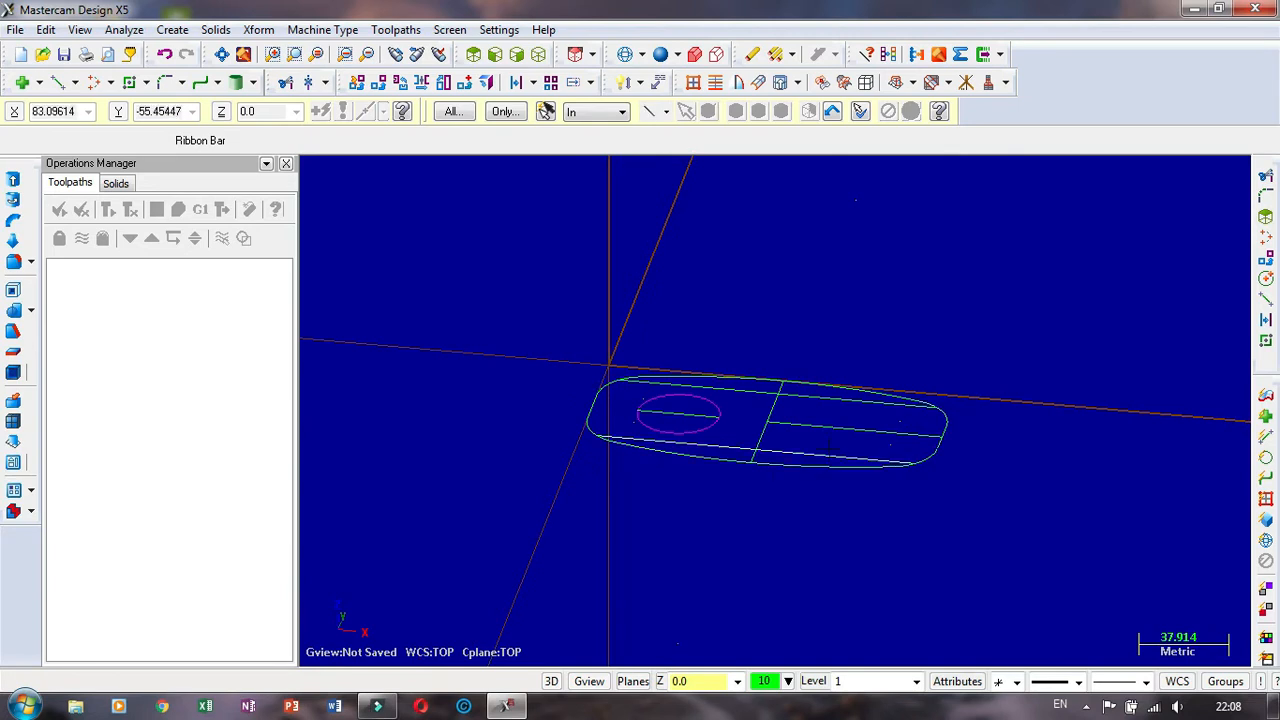
{"action": "scroll", "coordinate": [668, 376], "scroll_direction": "down", "scroll_amount": 3}
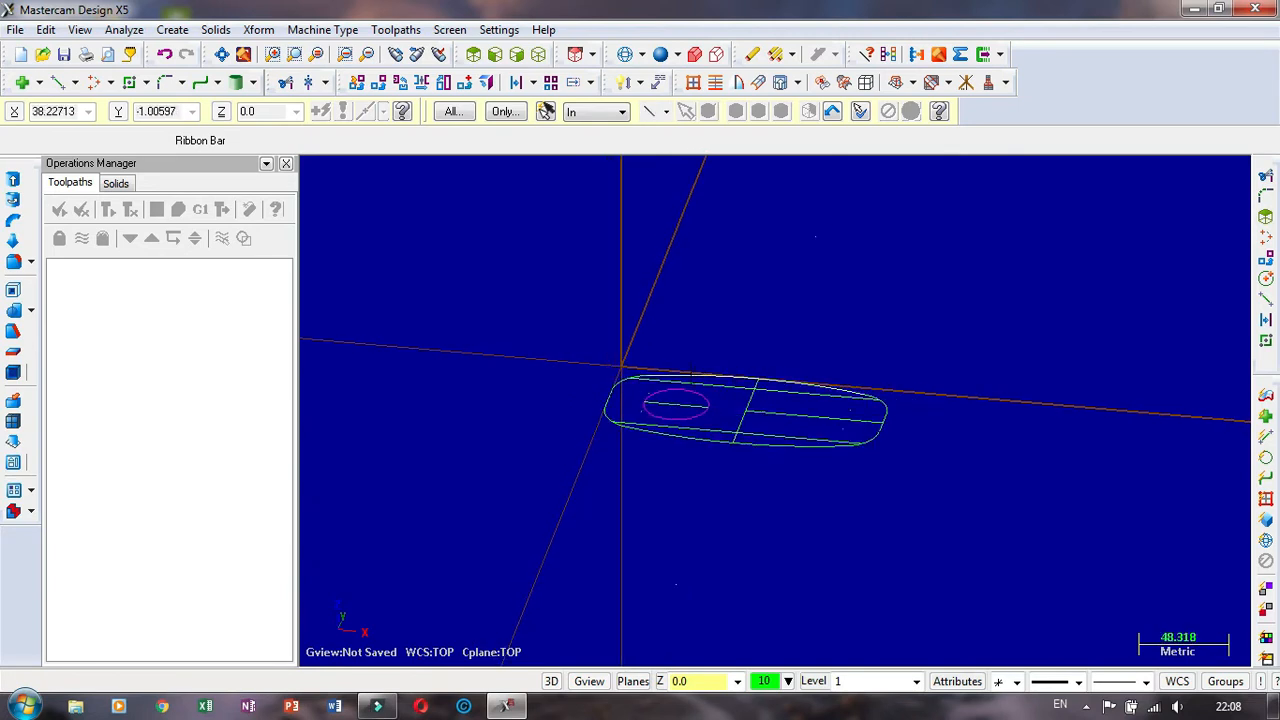
{"action": "left_click_drag", "start_coordinate": [535, 316], "coordinate": [961, 529]}
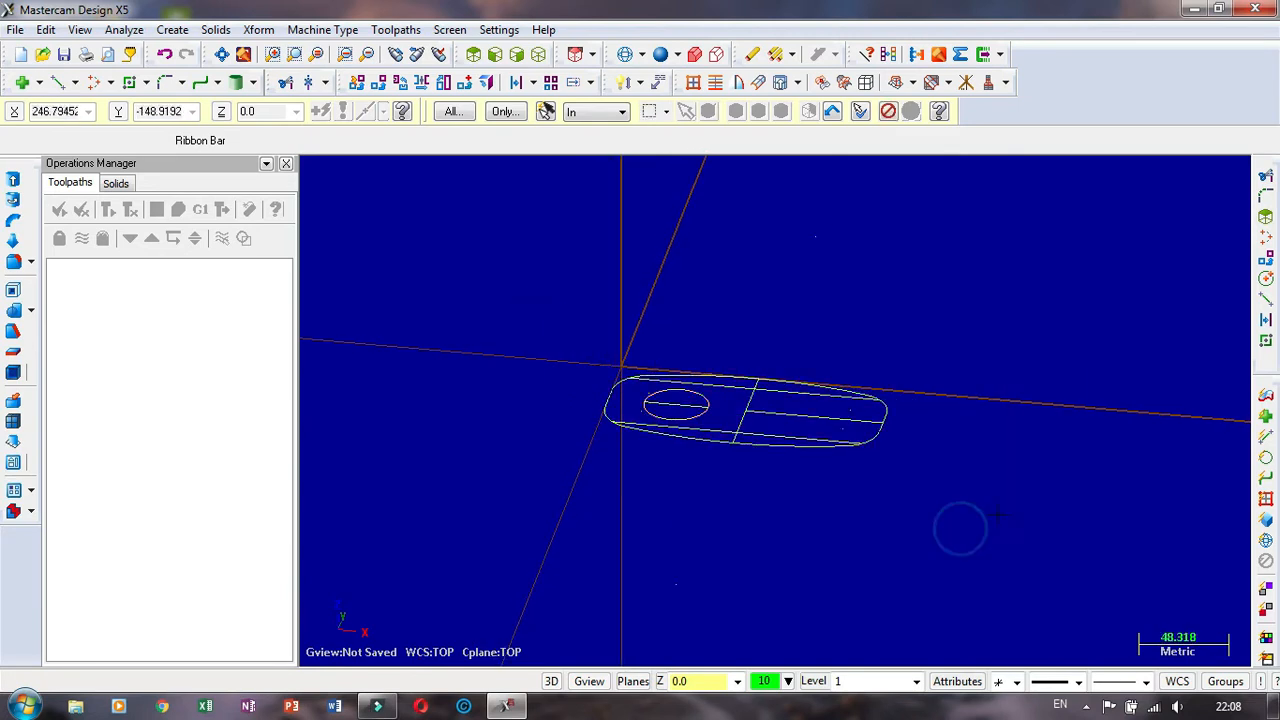
{"action": "right_click", "coordinate": [813, 681]}
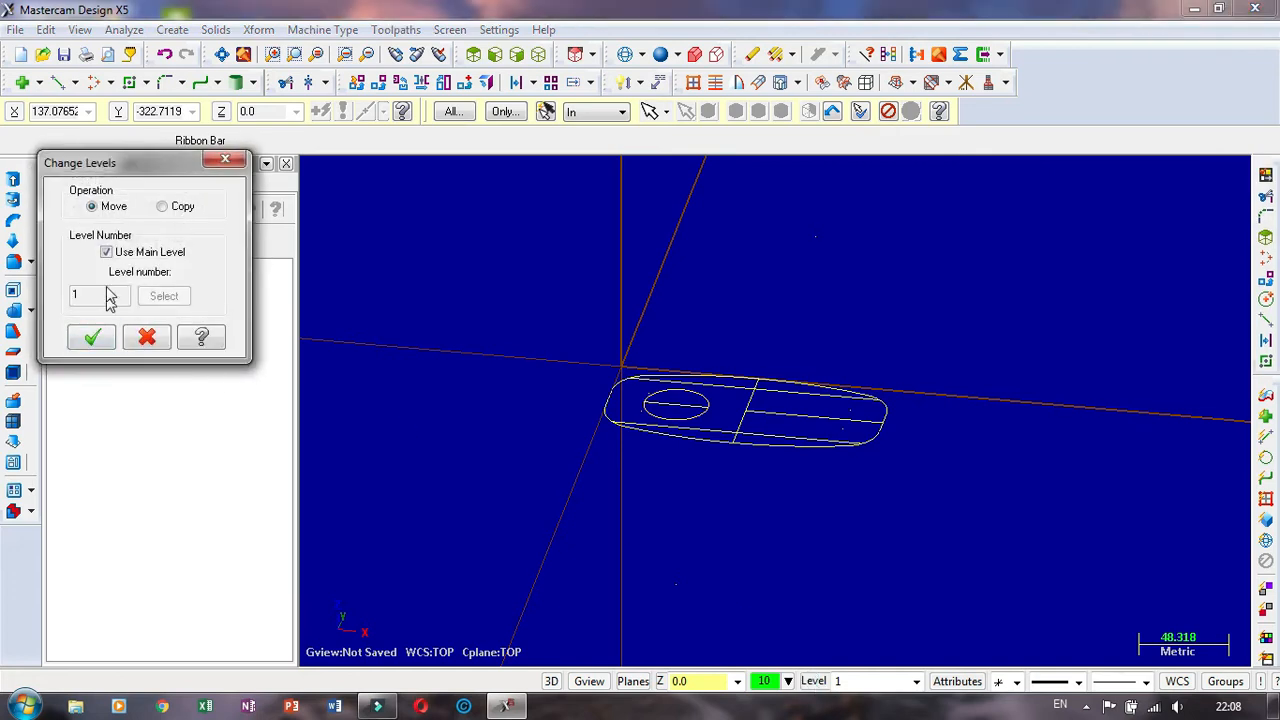
{"action": "left_click", "coordinate": [115, 254]}
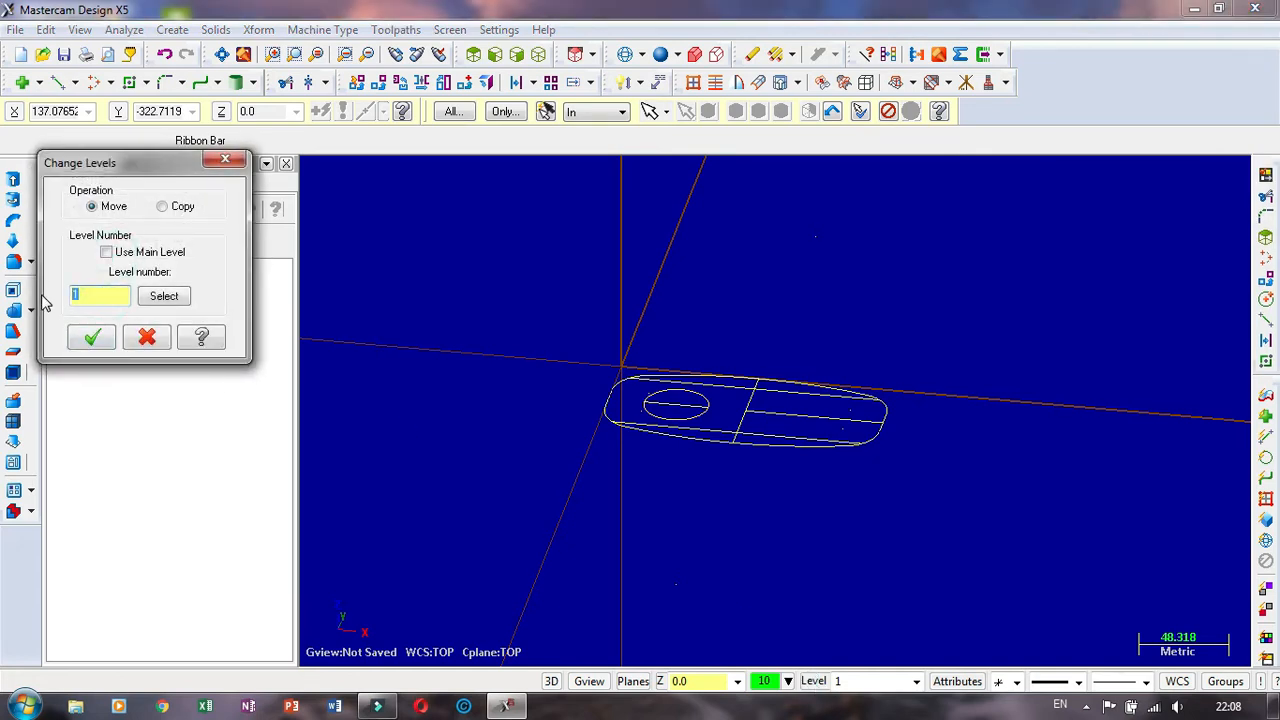
{"action": "left_click", "coordinate": [164, 206]}
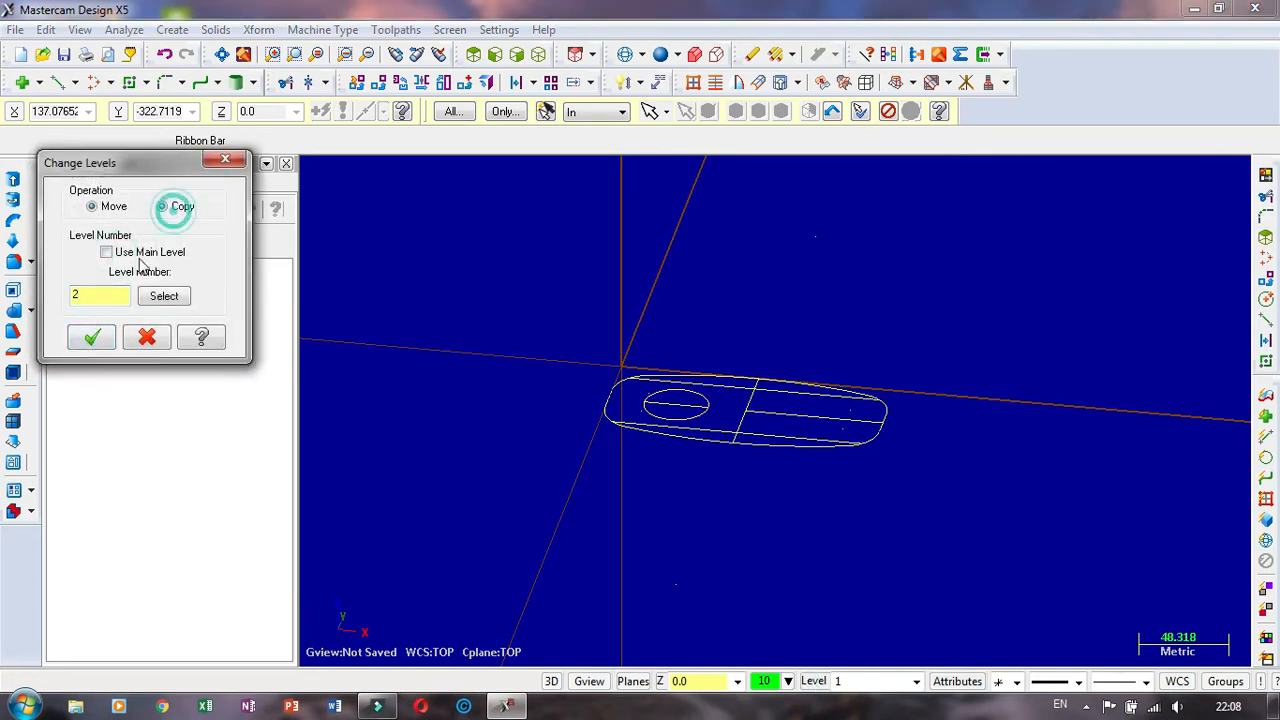
{"action": "left_click", "coordinate": [92, 337]}
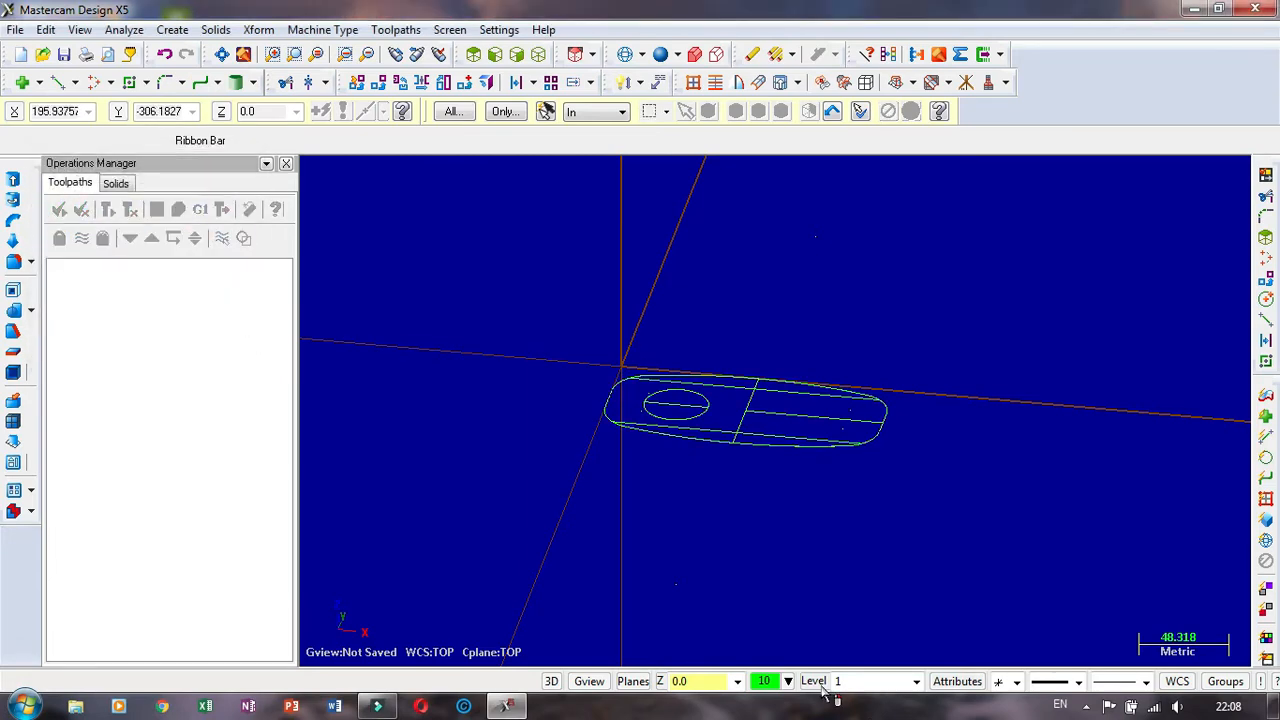
Step: Toggle the visibility of levels 1 and 2 to check their contents, leaving only level 1 shown
{"action": "left_click", "coordinate": [820, 688]}
{"action": "left_click", "coordinate": [124, 146]}
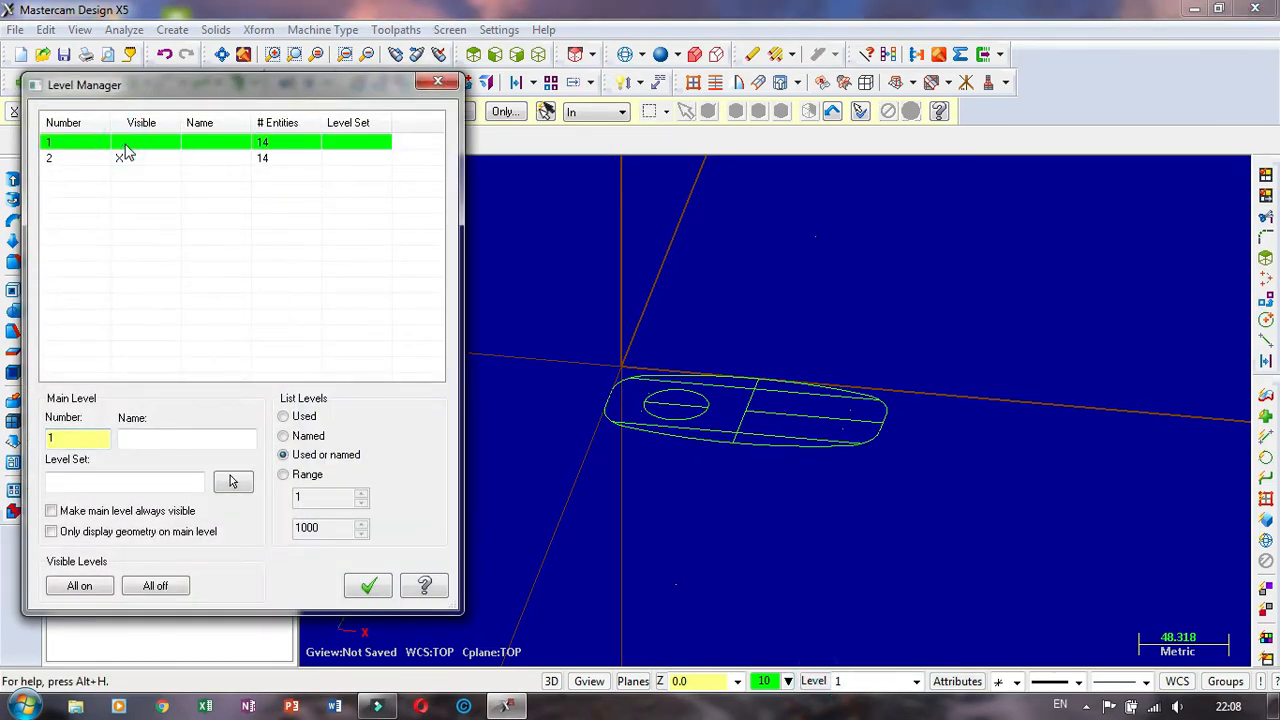
{"action": "left_click", "coordinate": [121, 161]}
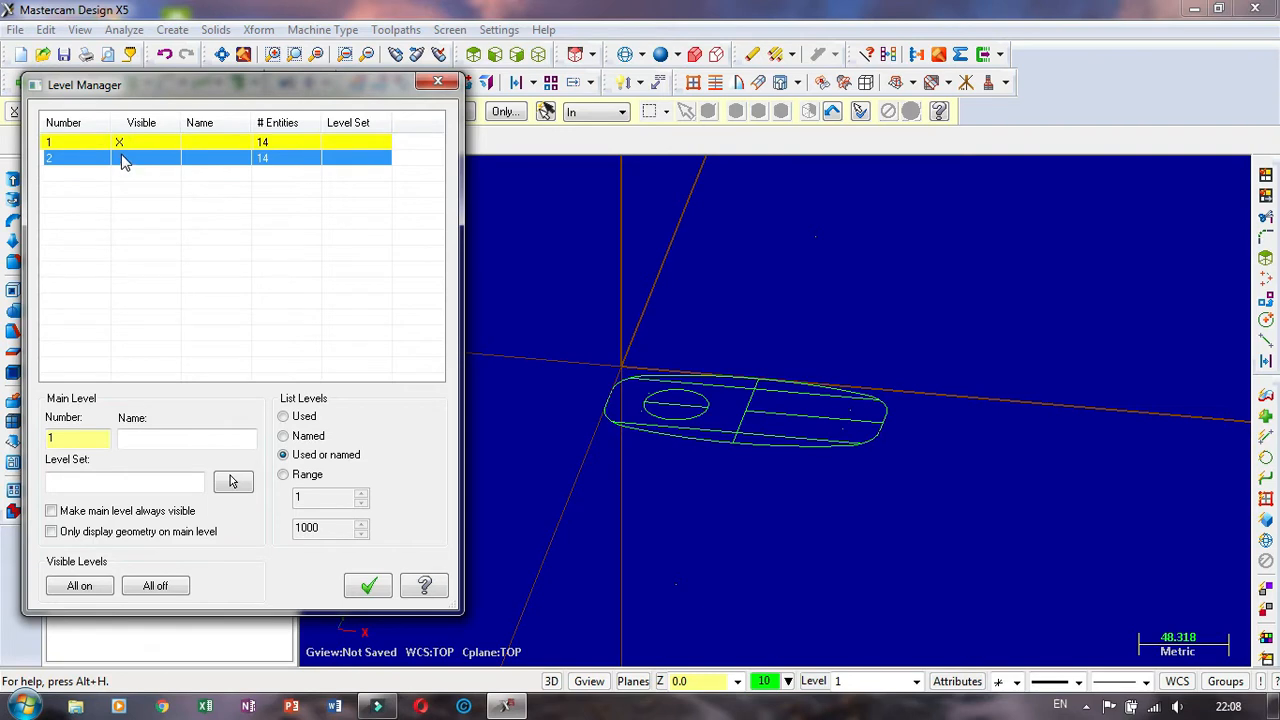
{"action": "left_click", "coordinate": [118, 143]}
{"action": "left_click", "coordinate": [118, 143]}
{"action": "left_click", "coordinate": [118, 143]}
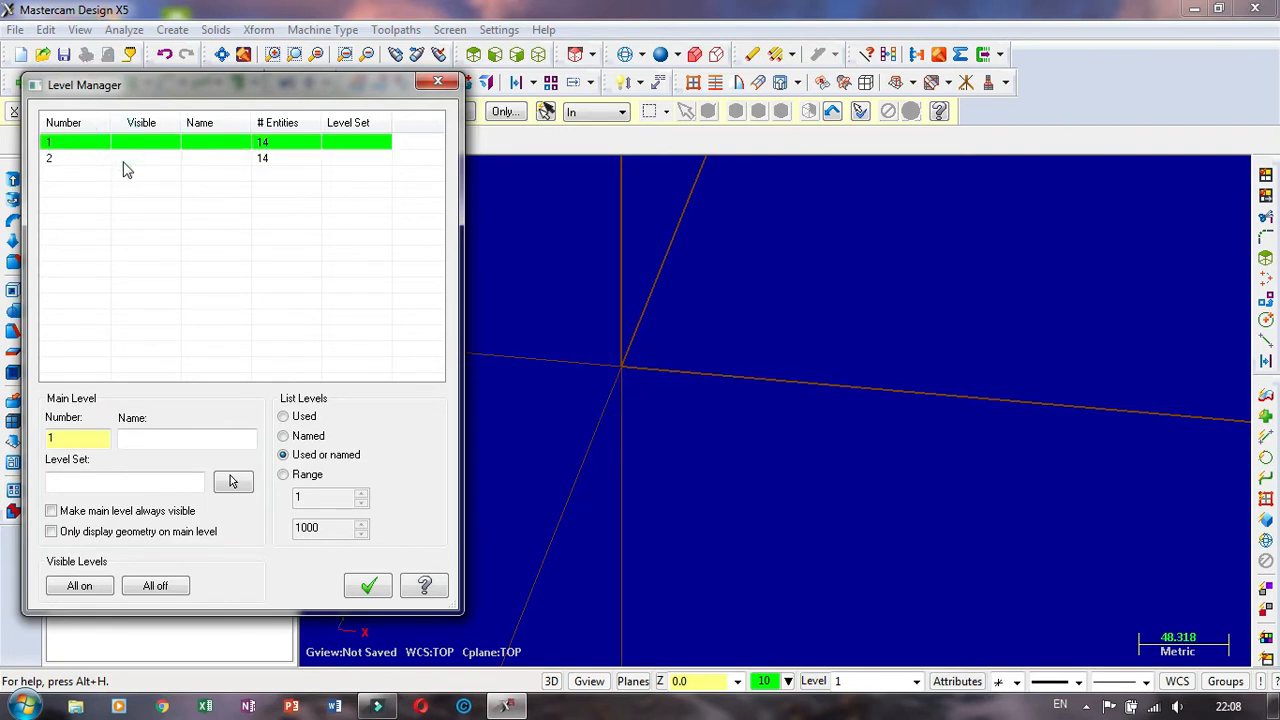
{"action": "left_click", "coordinate": [122, 161]}
{"action": "left_click", "coordinate": [122, 161]}
{"action": "left_click", "coordinate": [125, 140]}
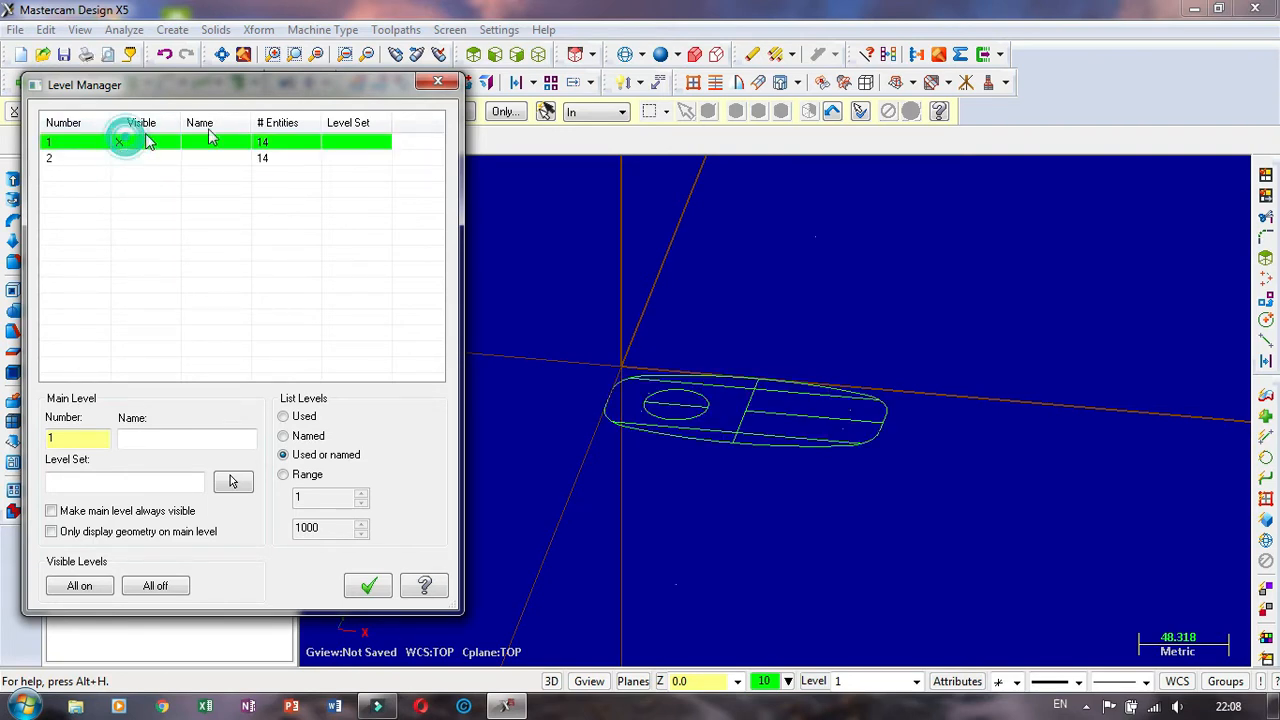
{"action": "left_click", "coordinate": [367, 587]}
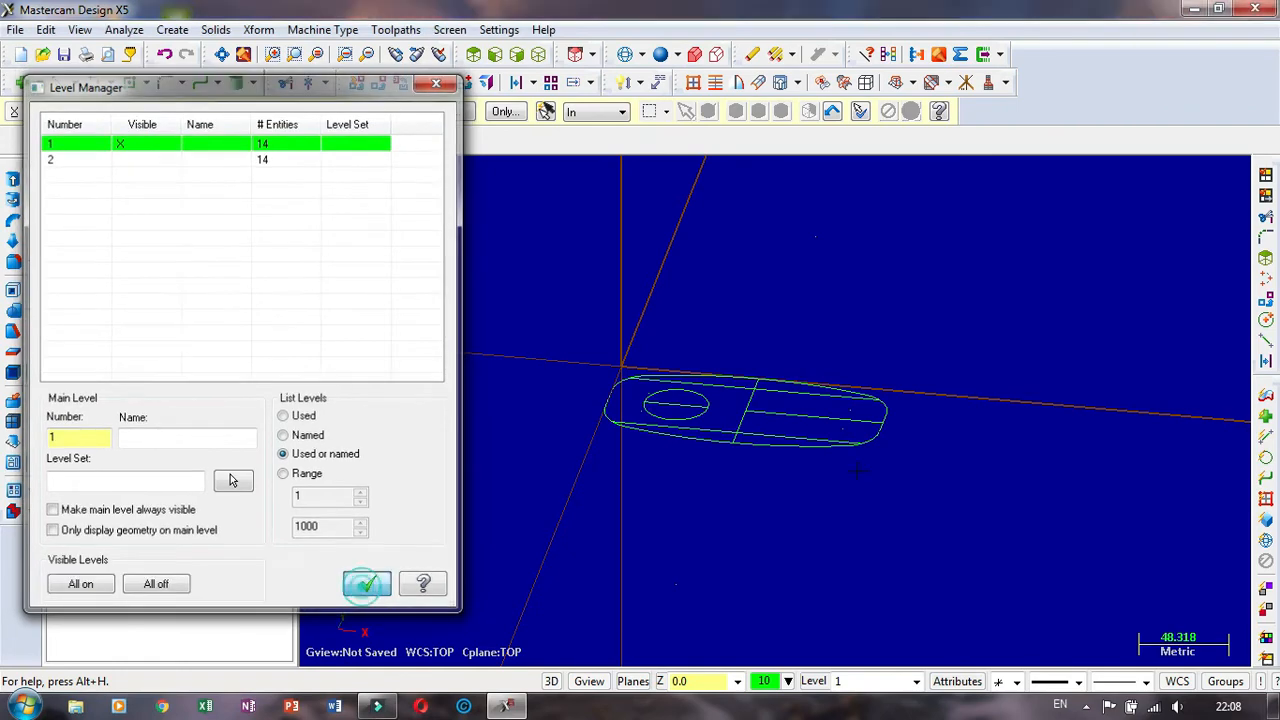
Step: Move the level 1 geometry to the origin, using the centre lines' intersection as the base point
{"action": "scroll", "coordinate": [780, 435], "scroll_direction": "up", "scroll_amount": 3}
{"action": "middle_click_drag", "start_coordinate": [765, 332], "coordinate": [747, 402]}
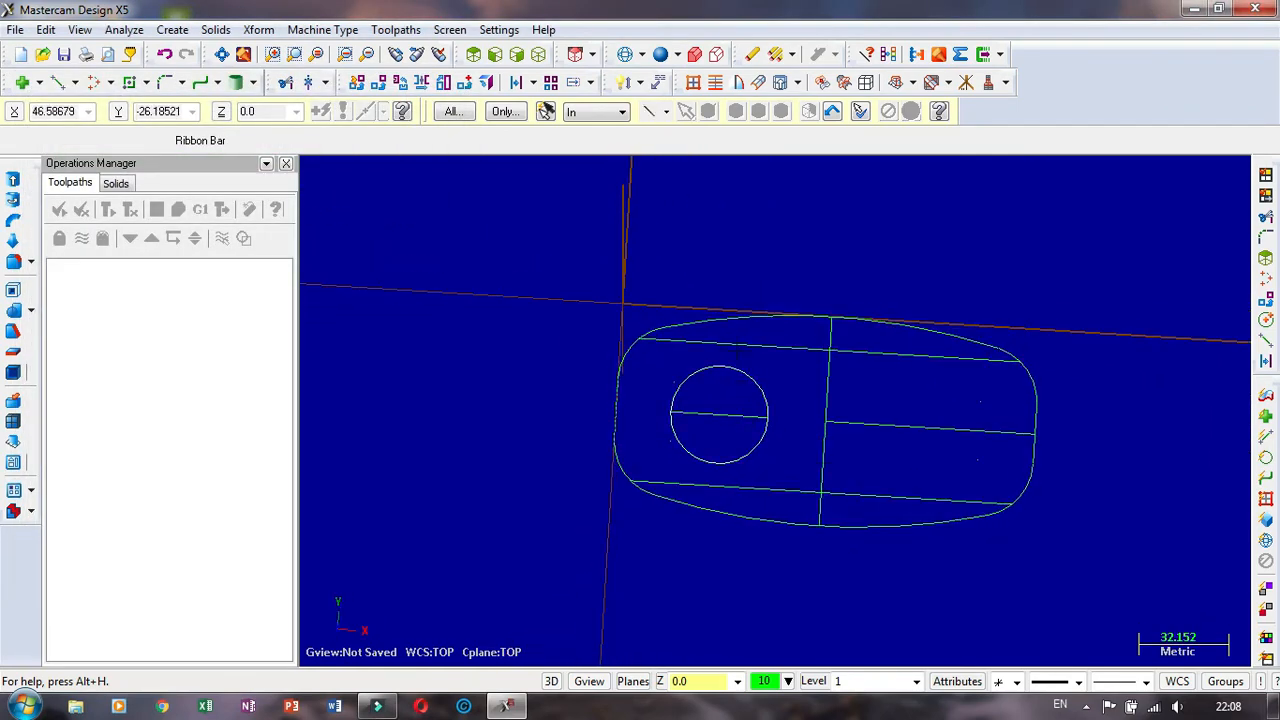
{"action": "scroll", "coordinate": [745, 402], "scroll_direction": "down", "scroll_amount": 2}
{"action": "scroll", "coordinate": [806, 434], "scroll_direction": "up", "scroll_amount": 1}
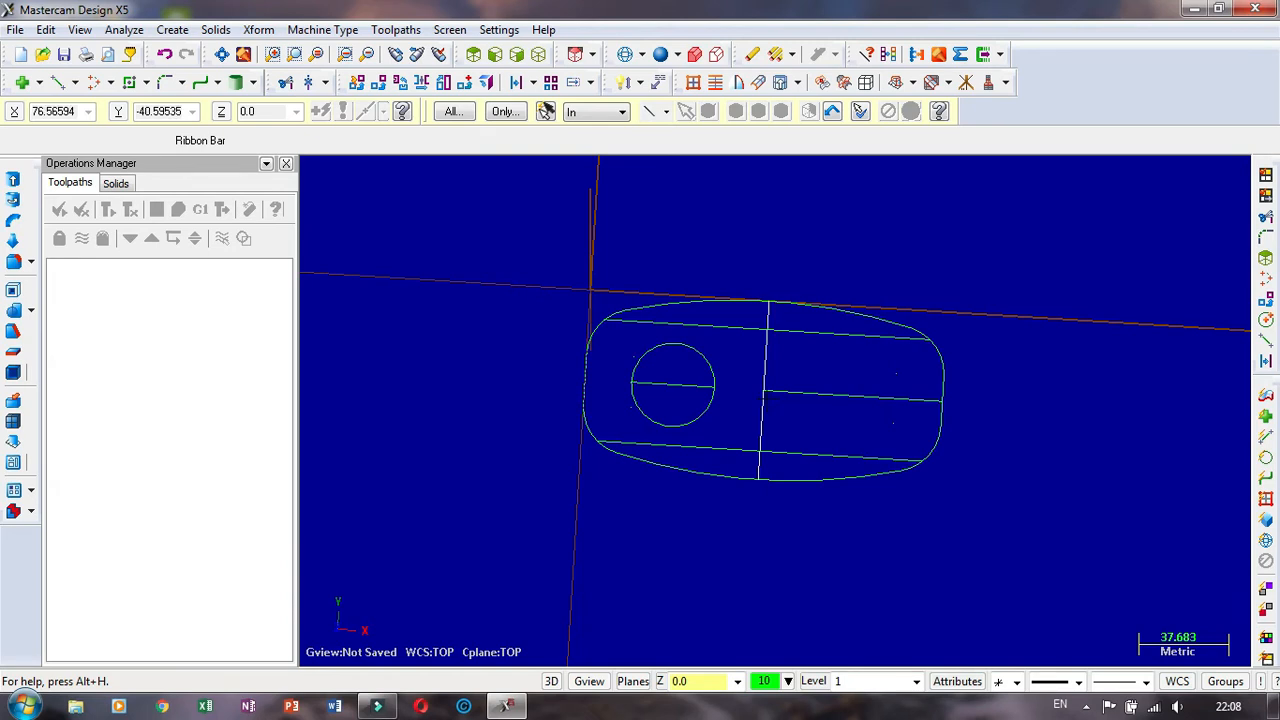
{"action": "left_click", "coordinate": [443, 82]}
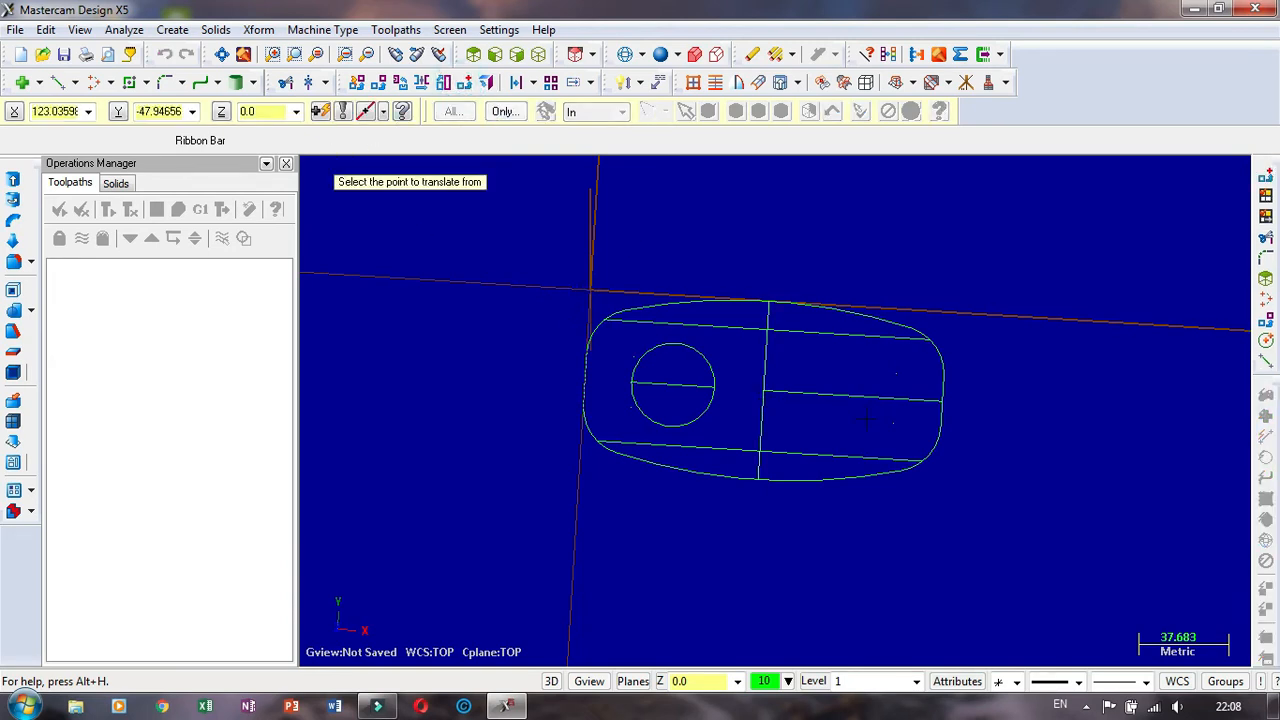
{"action": "left_click", "coordinate": [763, 392]}
{"action": "scroll", "coordinate": [812, 436], "scroll_direction": "down", "scroll_amount": 3}
{"action": "scroll", "coordinate": [660, 276], "scroll_direction": "up", "scroll_amount": 2}
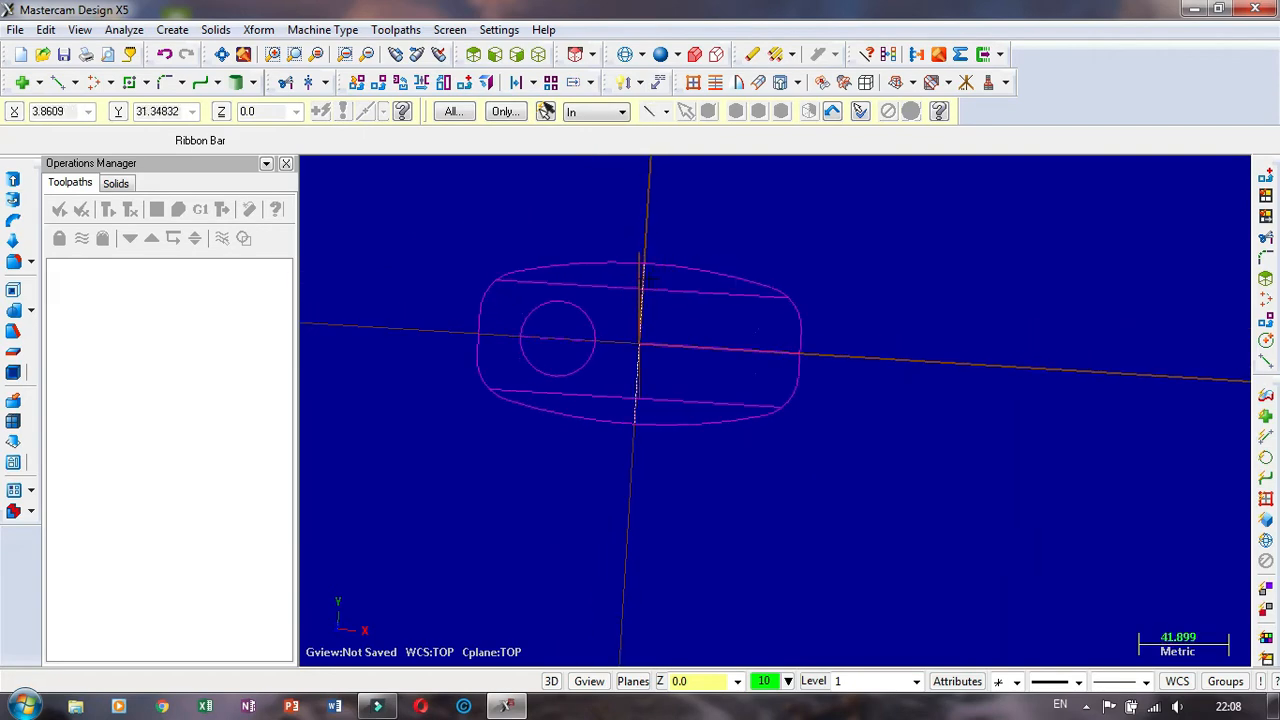
{"action": "scroll", "coordinate": [646, 276], "scroll_direction": "down", "scroll_amount": 2}
{"action": "scroll", "coordinate": [811, 533], "scroll_direction": "up", "scroll_amount": 1}
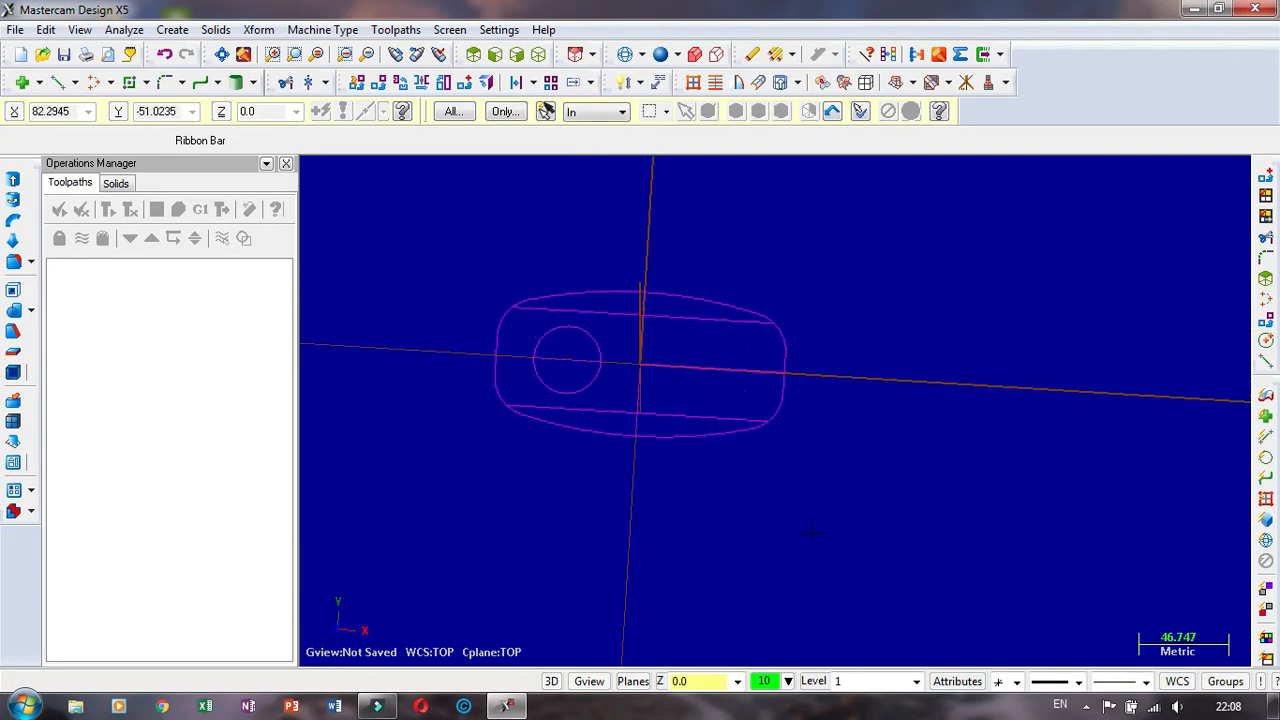
Step: Make level 2 the main level and hide level 1
{"action": "left_click", "coordinate": [814, 681]}
{"action": "left_click", "coordinate": [79, 160]}
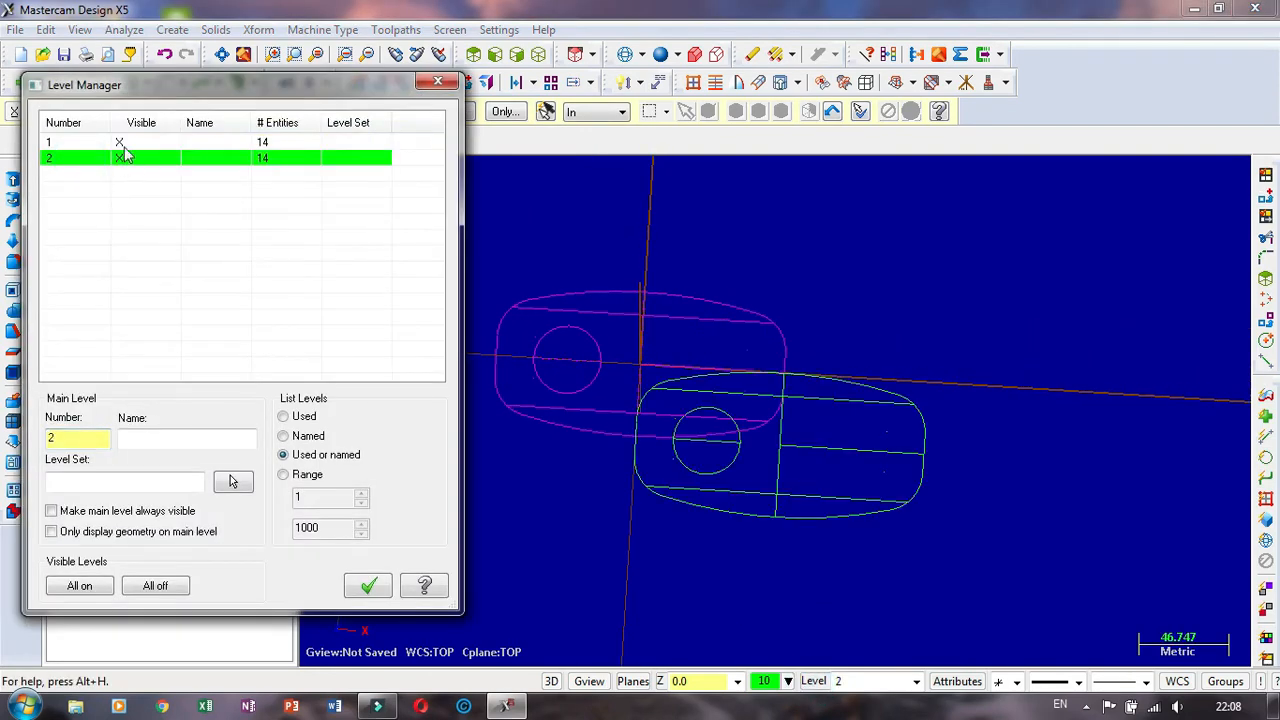
{"action": "left_click", "coordinate": [120, 145]}
{"action": "left_click", "coordinate": [72, 158]}
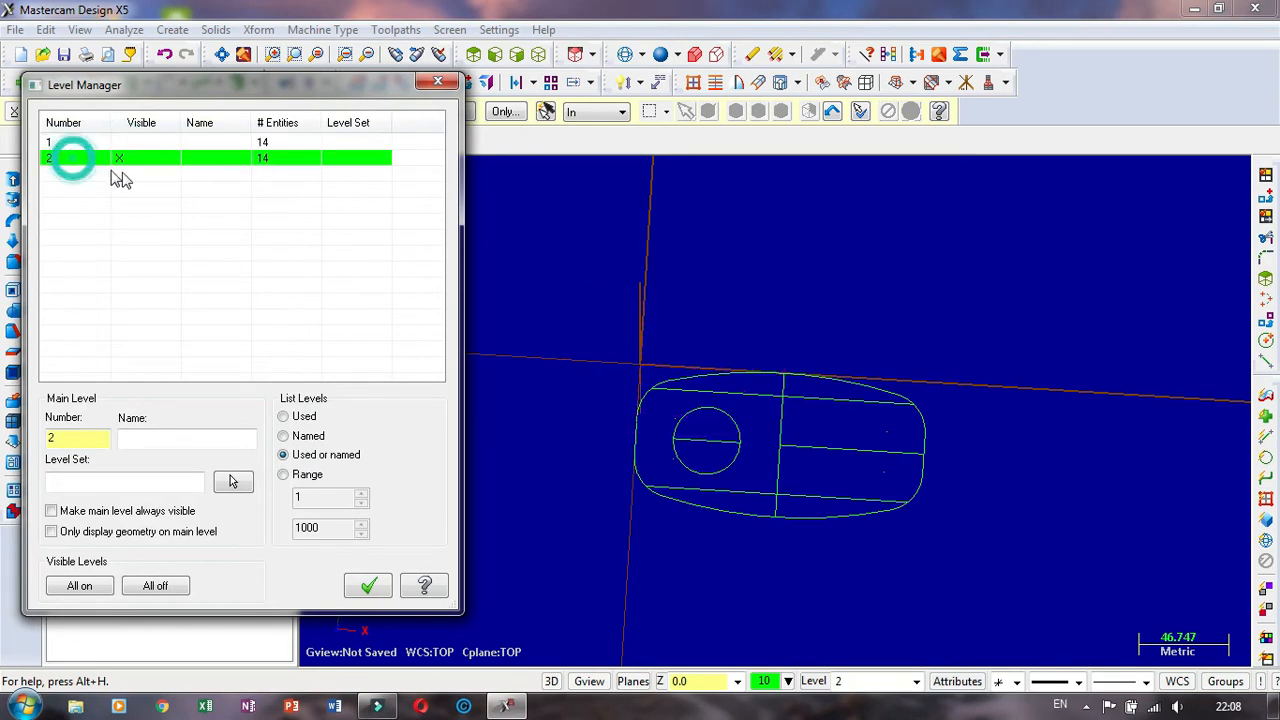
{"action": "left_click", "coordinate": [368, 585]}
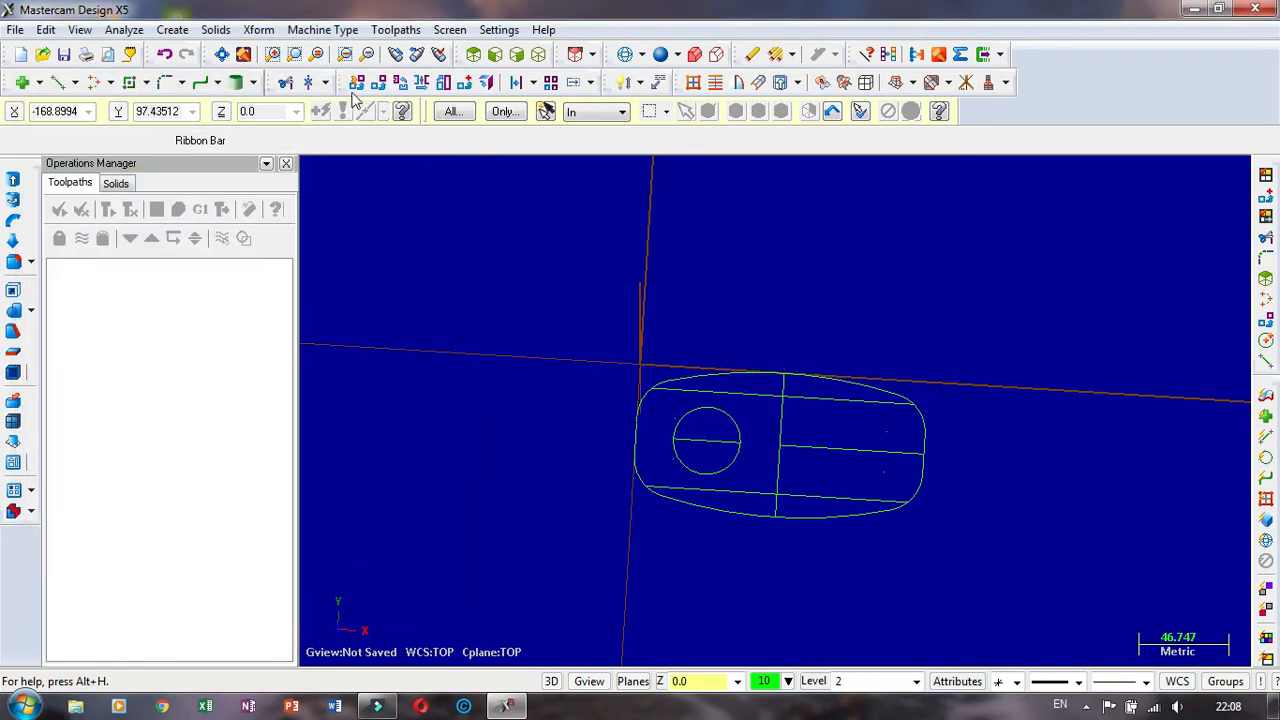
Step: Move the level 2 copy to the origin from the intersection of its centre lines
{"action": "left_click", "coordinate": [457, 83]}
{"action": "scroll", "coordinate": [760, 443], "scroll_direction": "up", "scroll_amount": 3}
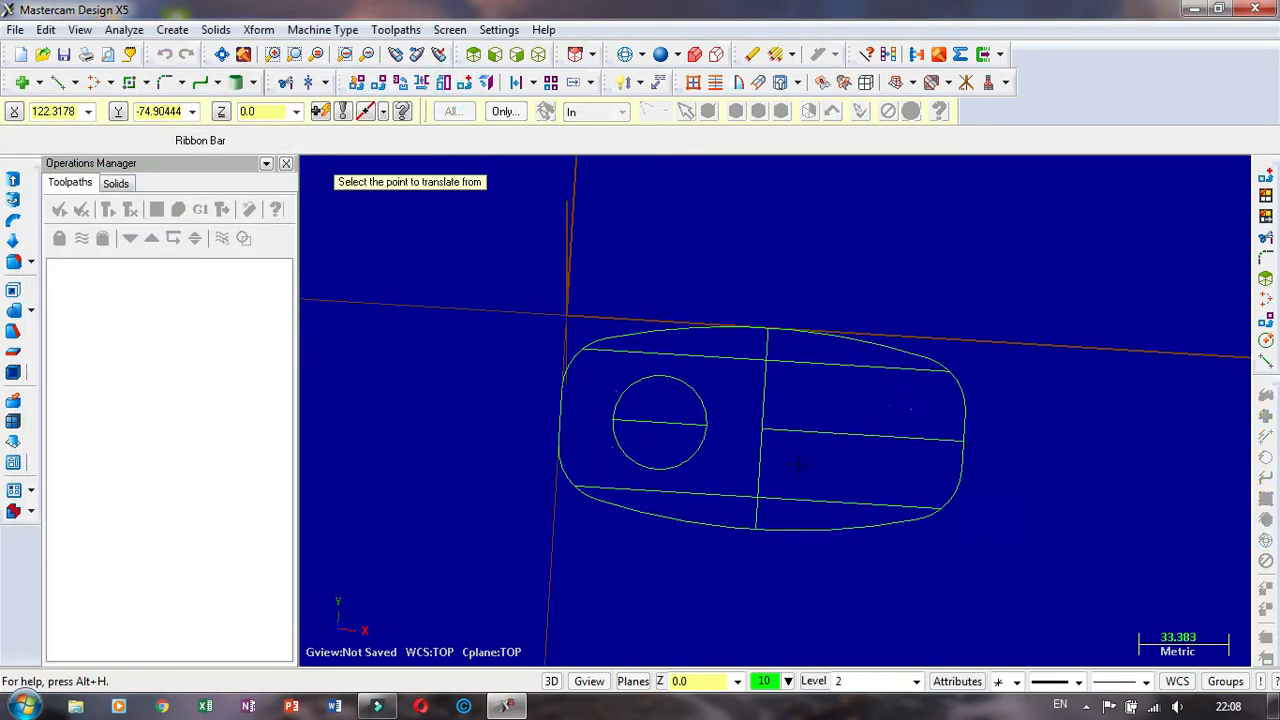
{"action": "left_click", "coordinate": [749, 419]}
{"action": "scroll", "coordinate": [943, 434], "scroll_direction": "down", "scroll_amount": 2}
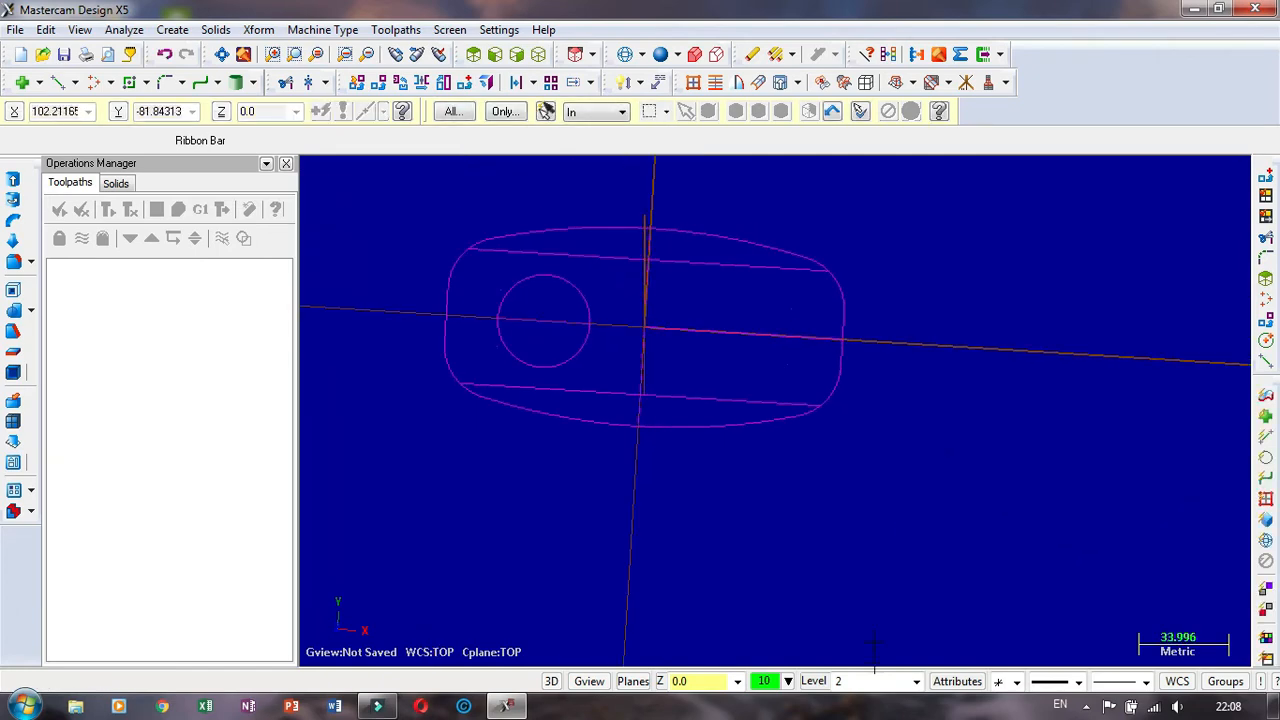
Step: Make level 1 the main level again and hide level 2
{"action": "left_click", "coordinate": [812, 682]}
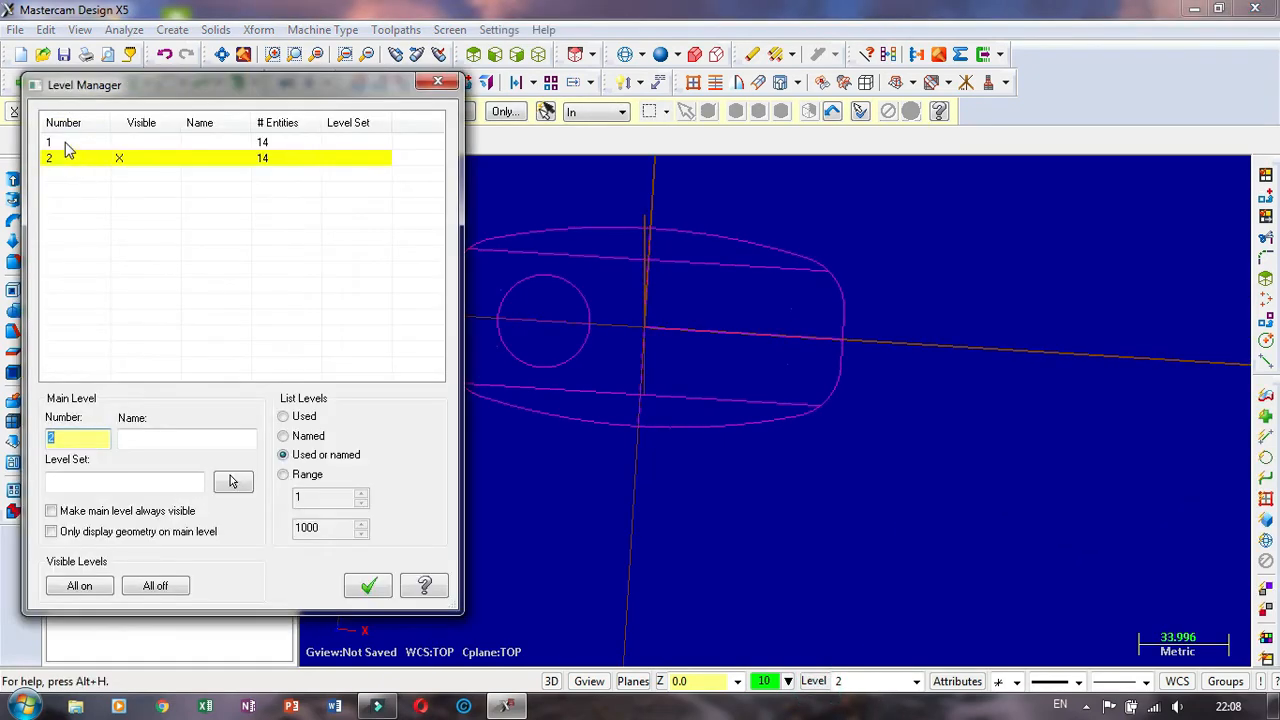
{"action": "left_click", "coordinate": [67, 150]}
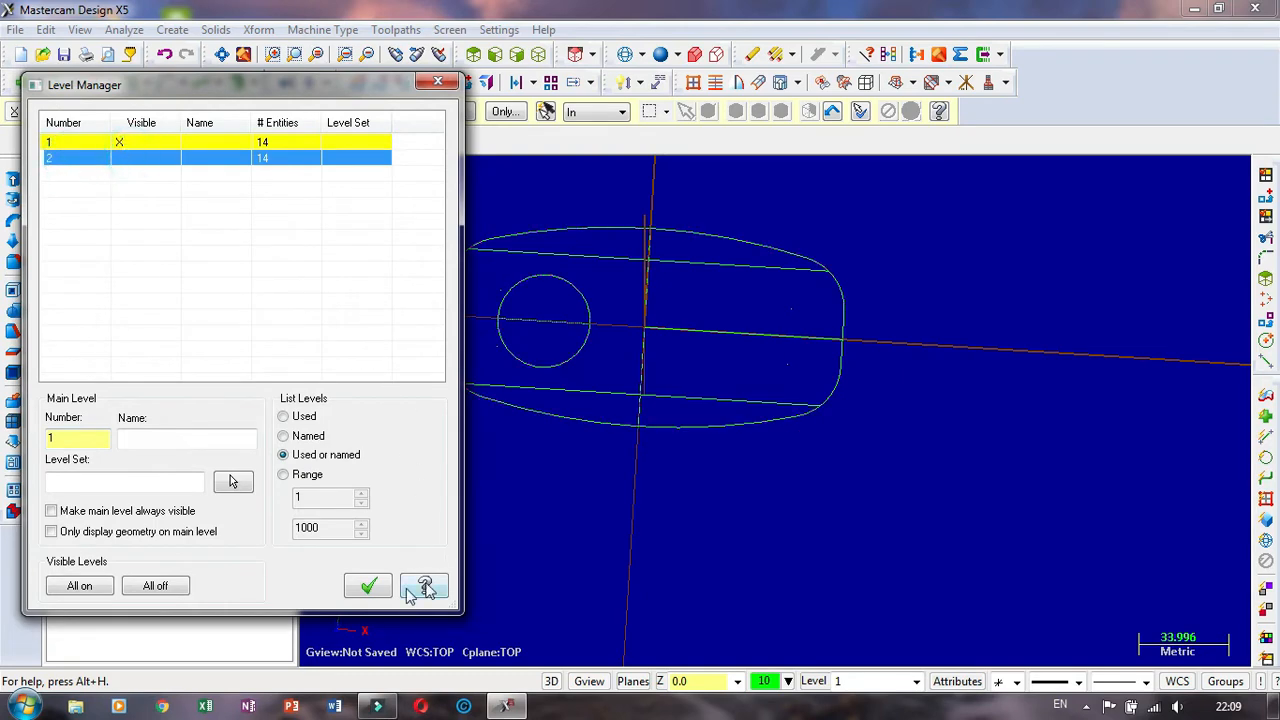
{"action": "left_click", "coordinate": [376, 582]}
{"action": "scroll", "coordinate": [838, 480], "scroll_direction": "down", "scroll_amount": 3}
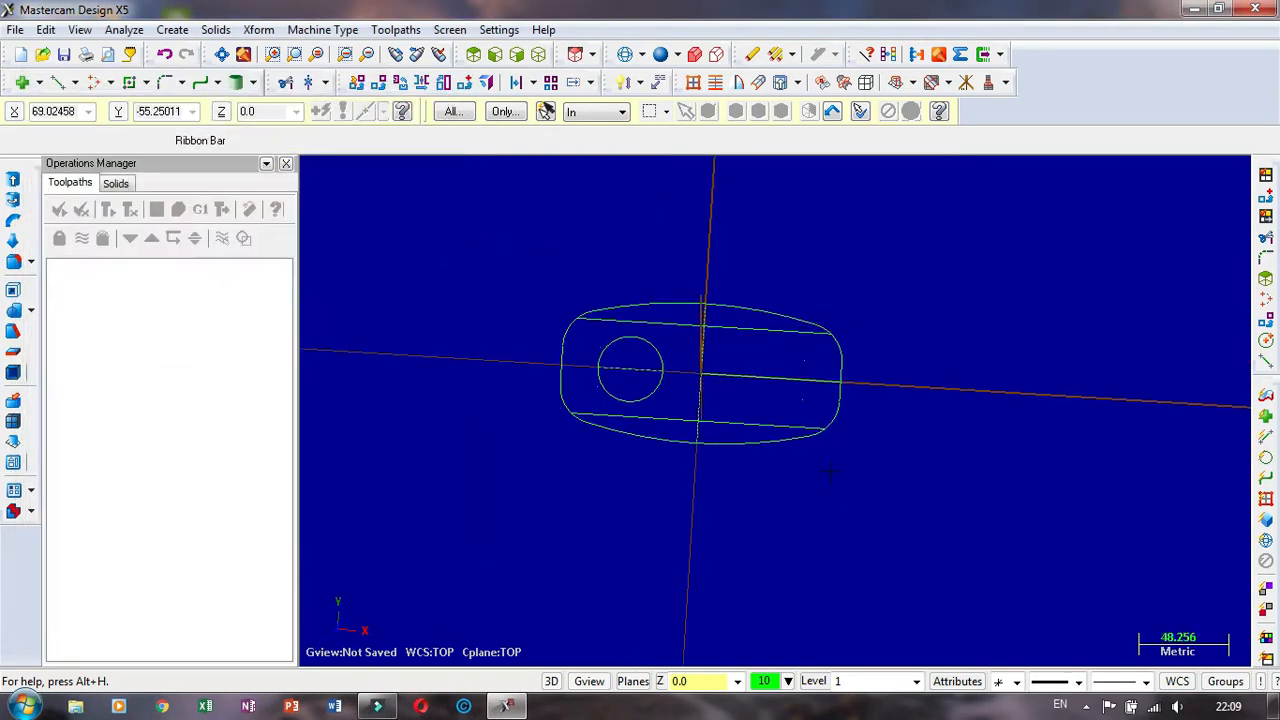
Step: Set up a Translate move of the circle and its diameter line with a Z offset of 14 mm
{"action": "scroll", "coordinate": [838, 470], "scroll_direction": "up", "scroll_amount": 3}
{"action": "mouse_move", "coordinate": [881, 405]}
{"action": "middle_mouse_down"}
{"action": "mouse_move", "coordinate": [851, 329]}
{"action": "mouse_move", "coordinate": [904, 291]}
{"action": "mouse_move", "coordinate": [886, 339]}
{"action": "middle_mouse_up"}
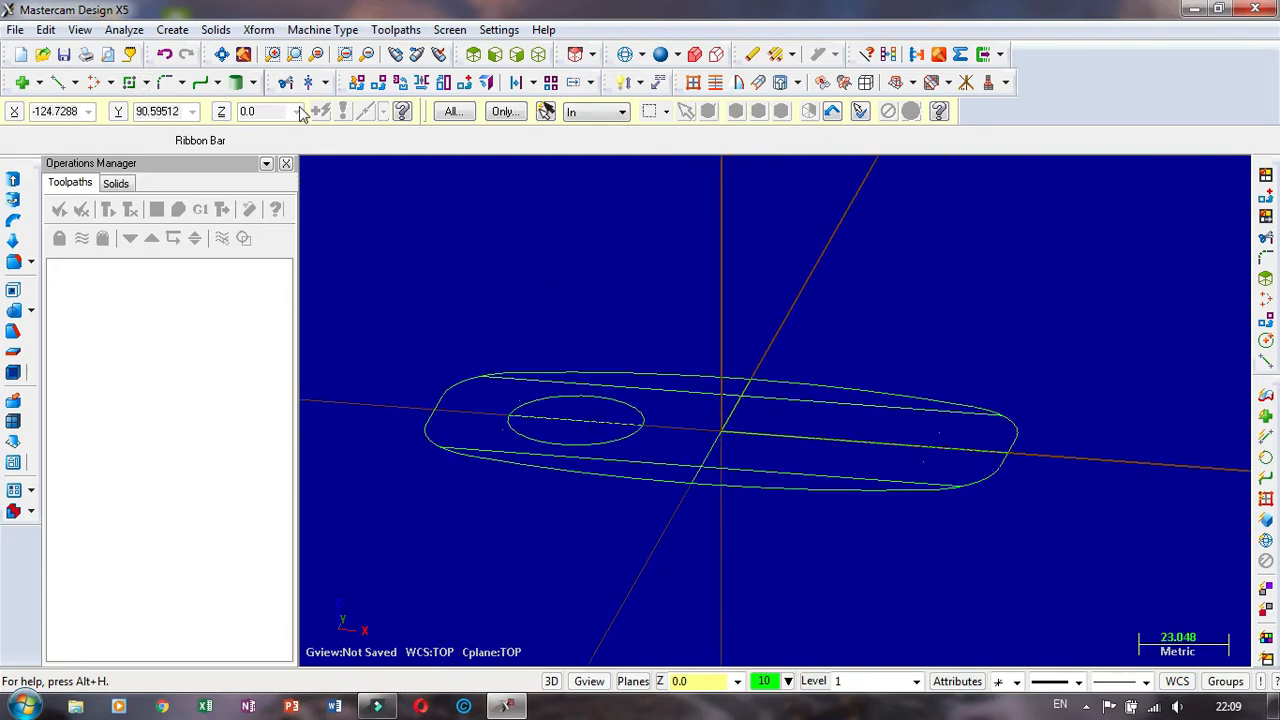
{"action": "left_click", "coordinate": [379, 84]}
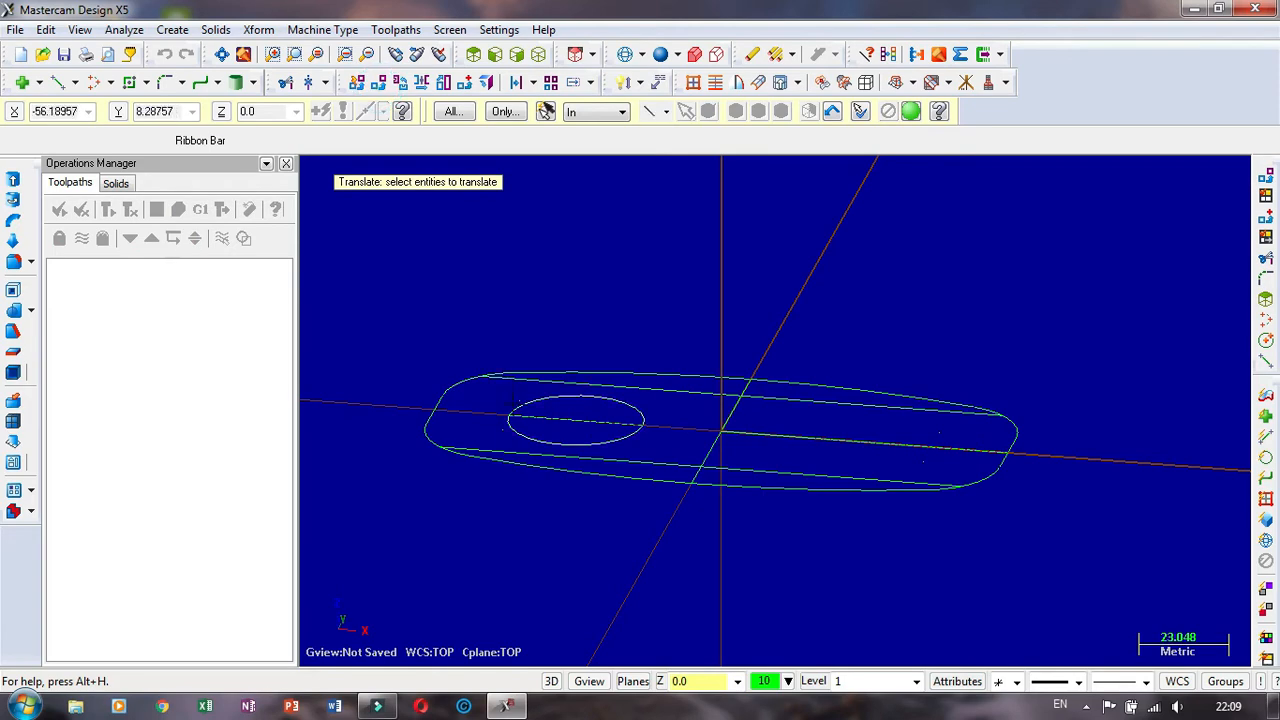
{"action": "left_click", "coordinate": [512, 406]}
{"action": "key", "text": "Return"}
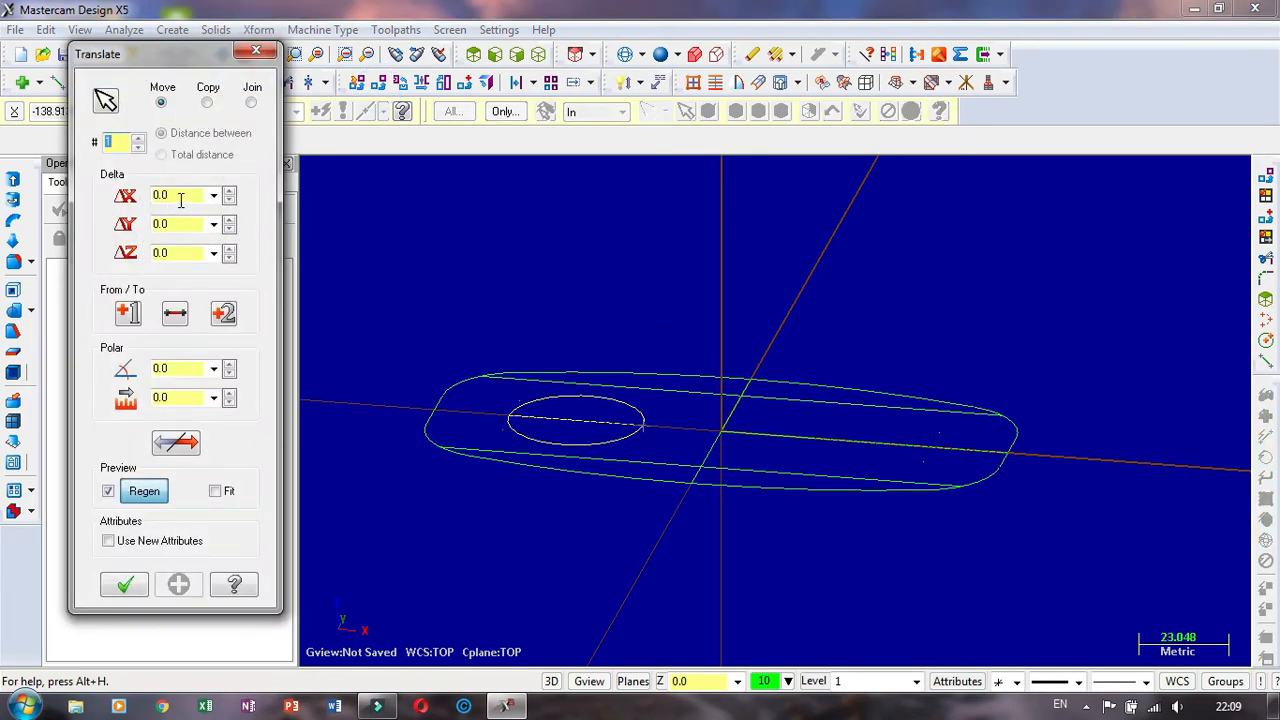
{"action": "left_click", "coordinate": [180, 254]}
{"action": "type", "text": "14"}
{"action": "key", "text": "Return"}
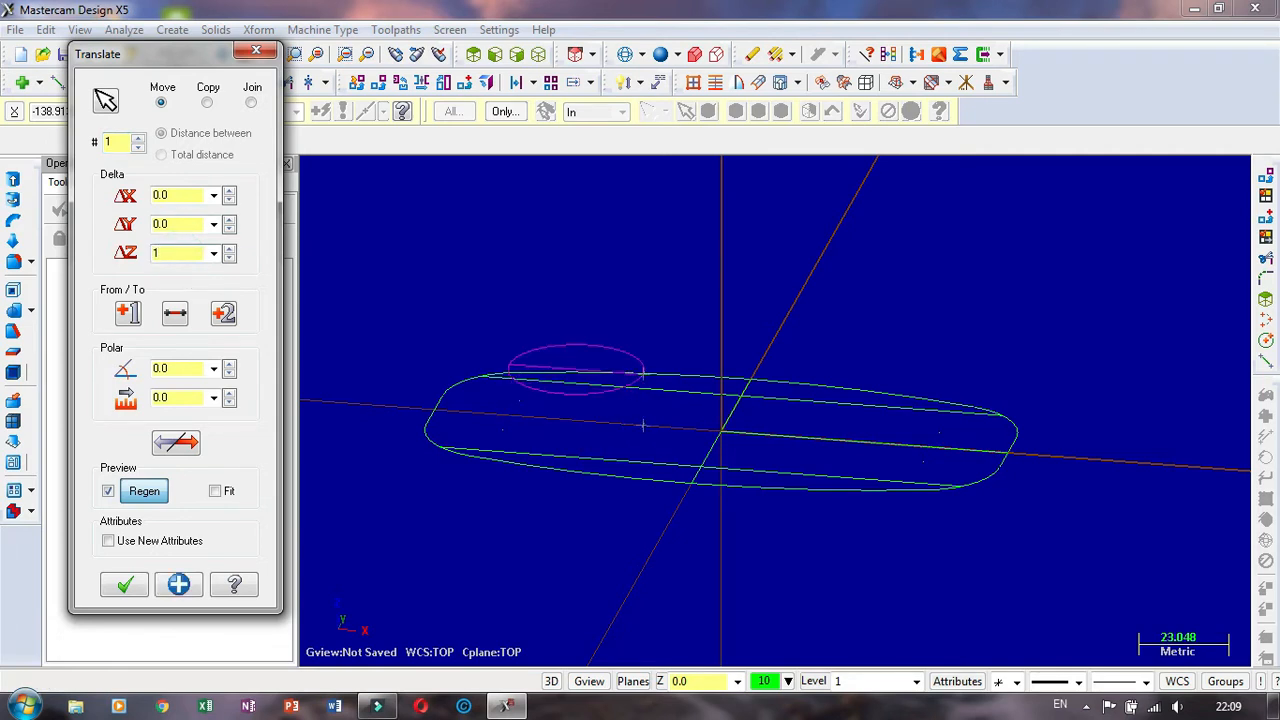
Step: Change the Z offset of the circle's move to 150 mm and check the preview from the side
{"action": "type", "text": "150"}
{"action": "key", "text": "Return"}
{"action": "scroll", "coordinate": [643, 425], "scroll_direction": "down", "scroll_amount": 5}
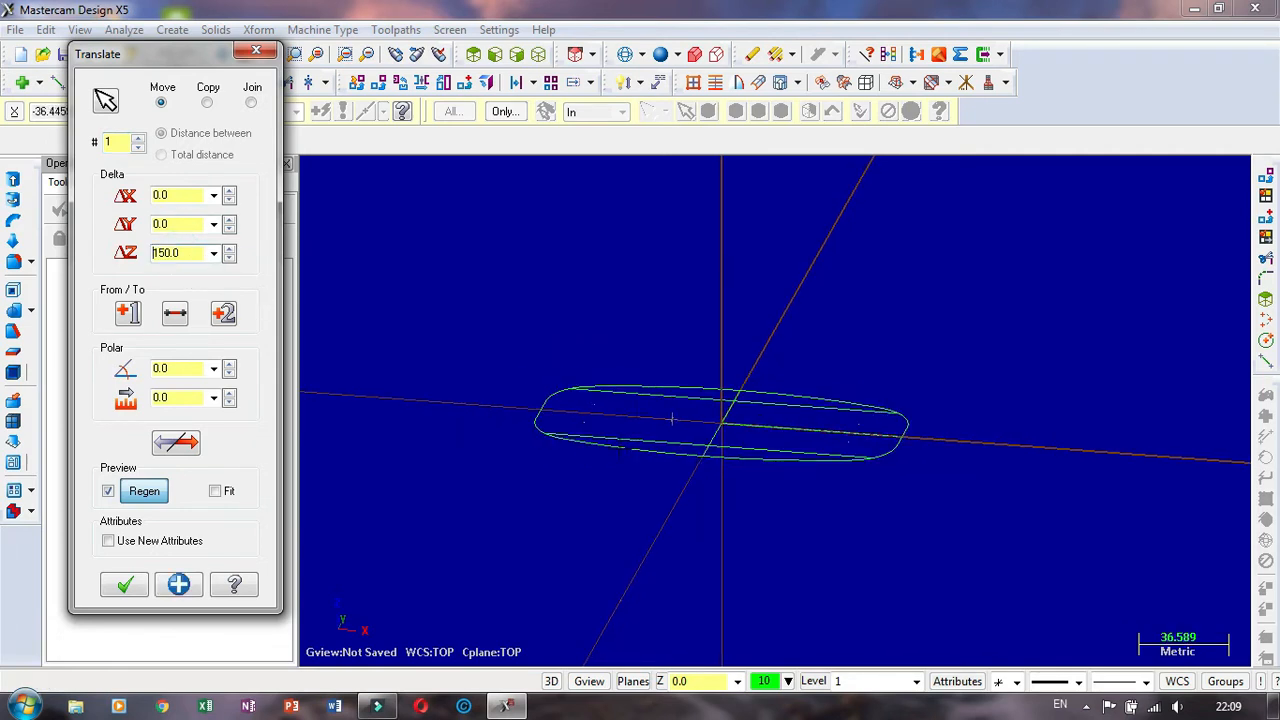
{"action": "middle_click_drag", "start_coordinate": [634, 326], "coordinate": [626, 314]}
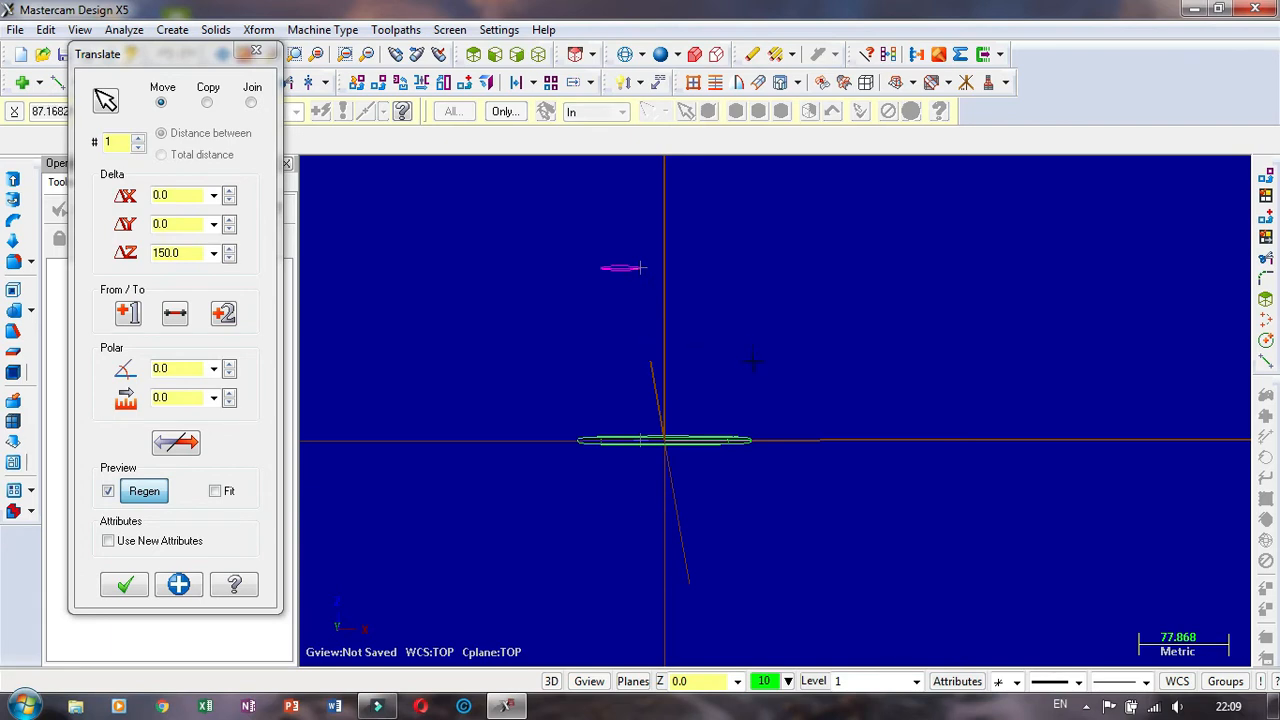
Step: Change the Z offset of the circle's move to 200 mm, apply the Translate and clear the result colours
{"action": "double_click", "coordinate": [191, 255]}
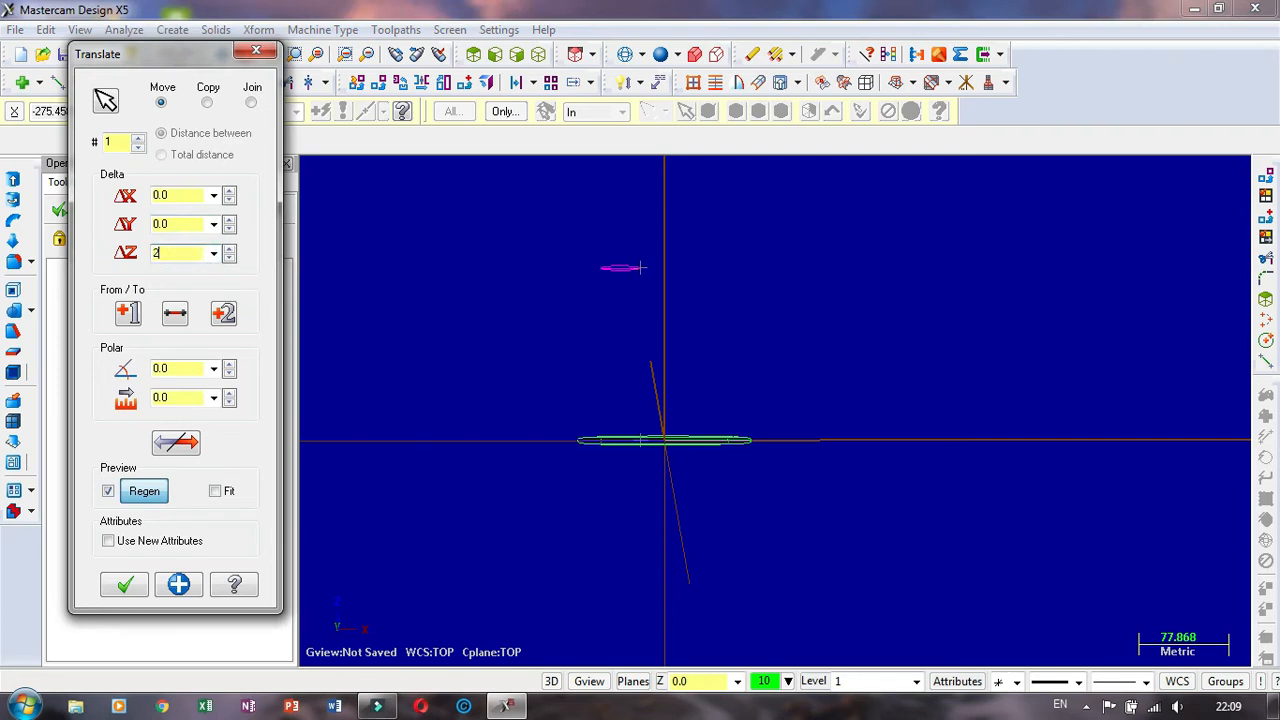
{"action": "type", "text": "200"}
{"action": "key", "text": "Return"}
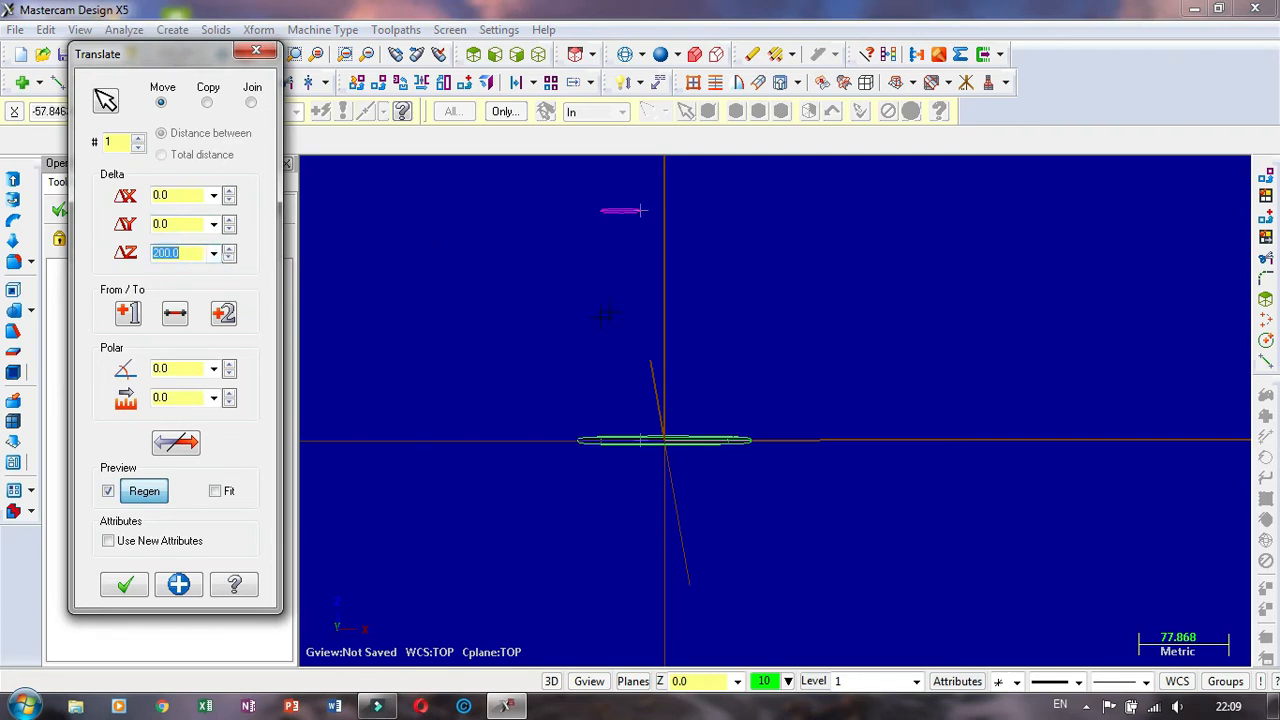
{"action": "scroll", "coordinate": [605, 300], "scroll_direction": "down", "scroll_amount": 2}
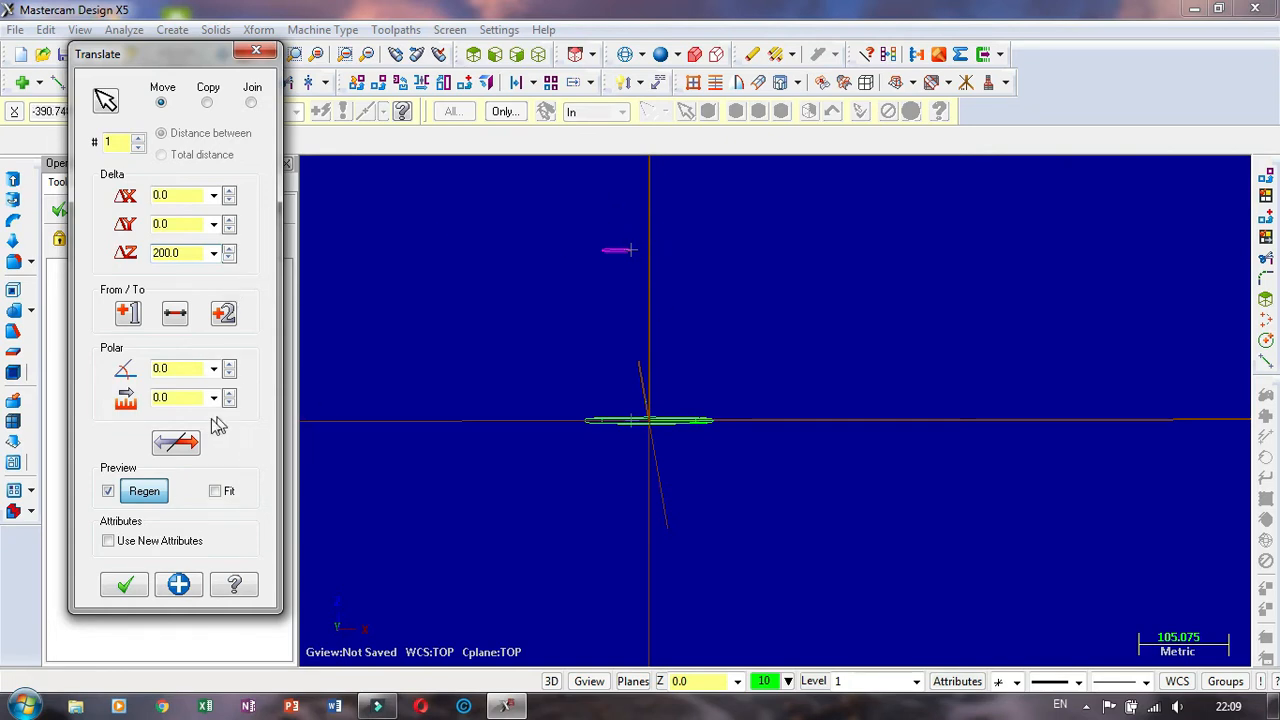
{"action": "left_click", "coordinate": [124, 586]}
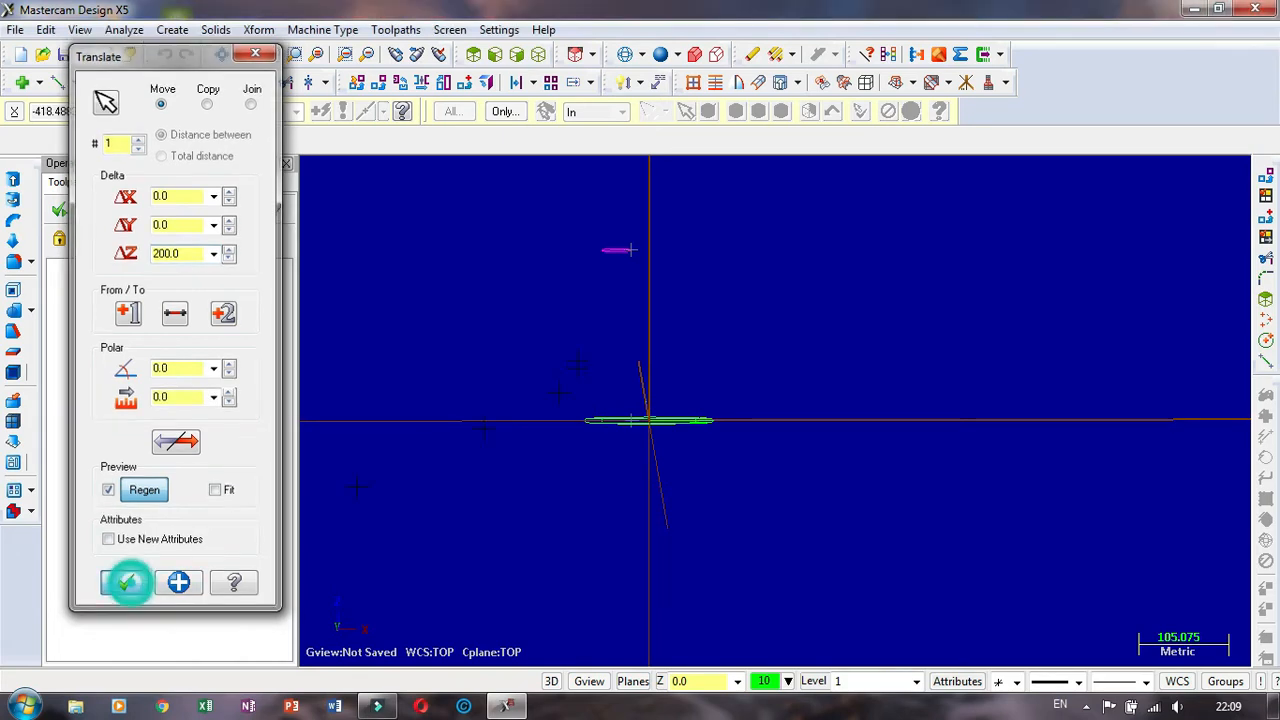
{"action": "right_click", "coordinate": [579, 362]}
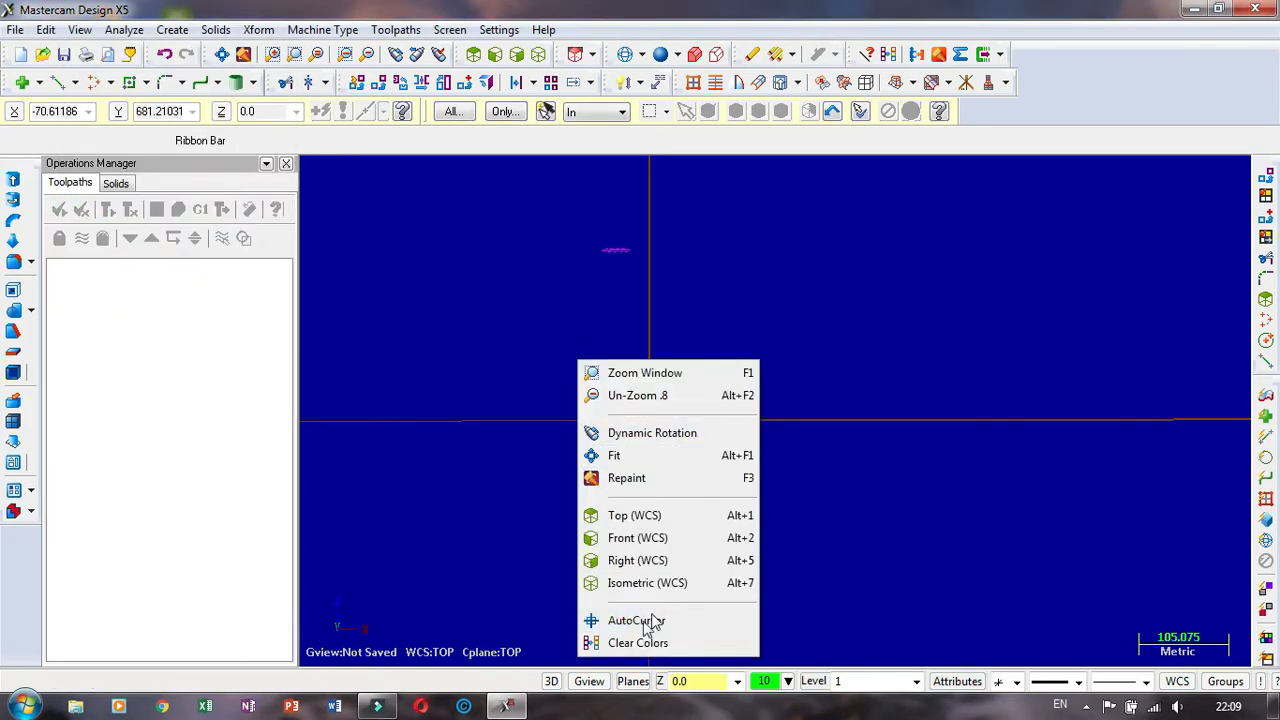
{"action": "left_click", "coordinate": [632, 643]}
{"action": "scroll", "coordinate": [540, 267], "scroll_direction": "up", "scroll_amount": 3}
{"action": "middle_click_drag", "start_coordinate": [540, 267], "coordinate": [549, 337]}
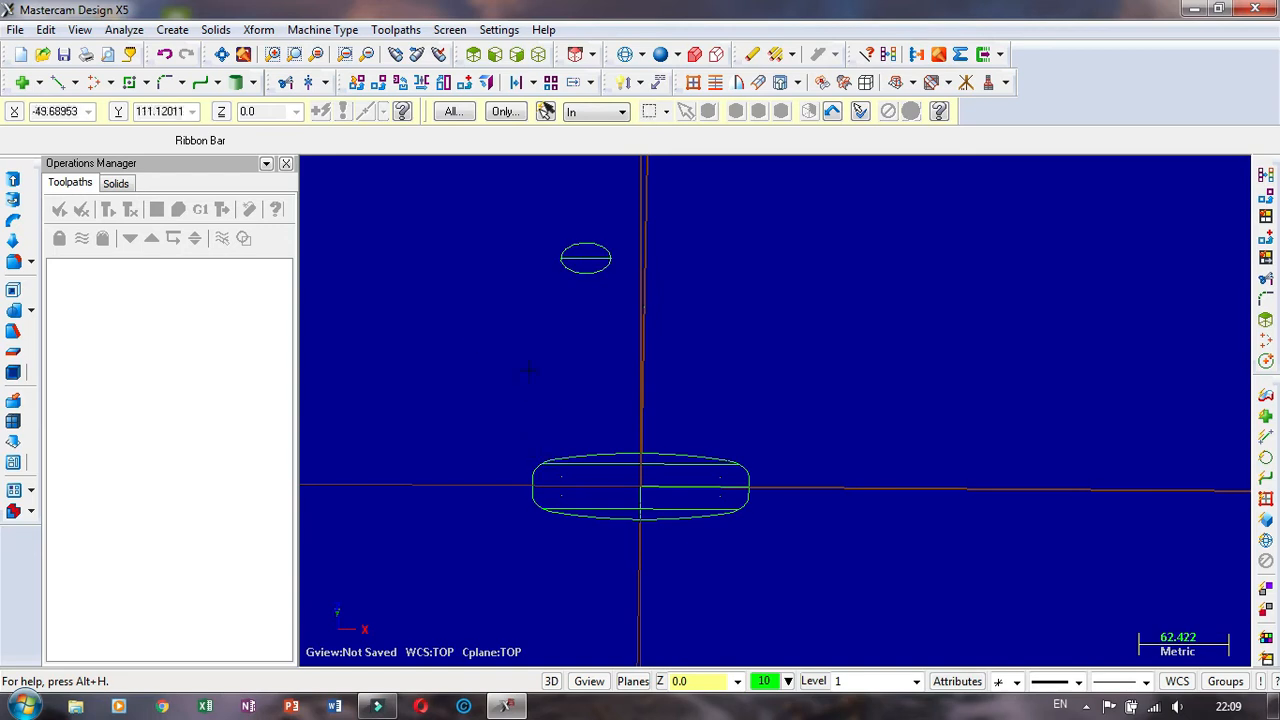
Step: Try an endpoints arc of about 112 mm radius from the raised circle's left end to the base outline's left edge in the Top plane
{"action": "left_click", "coordinate": [110, 82]}
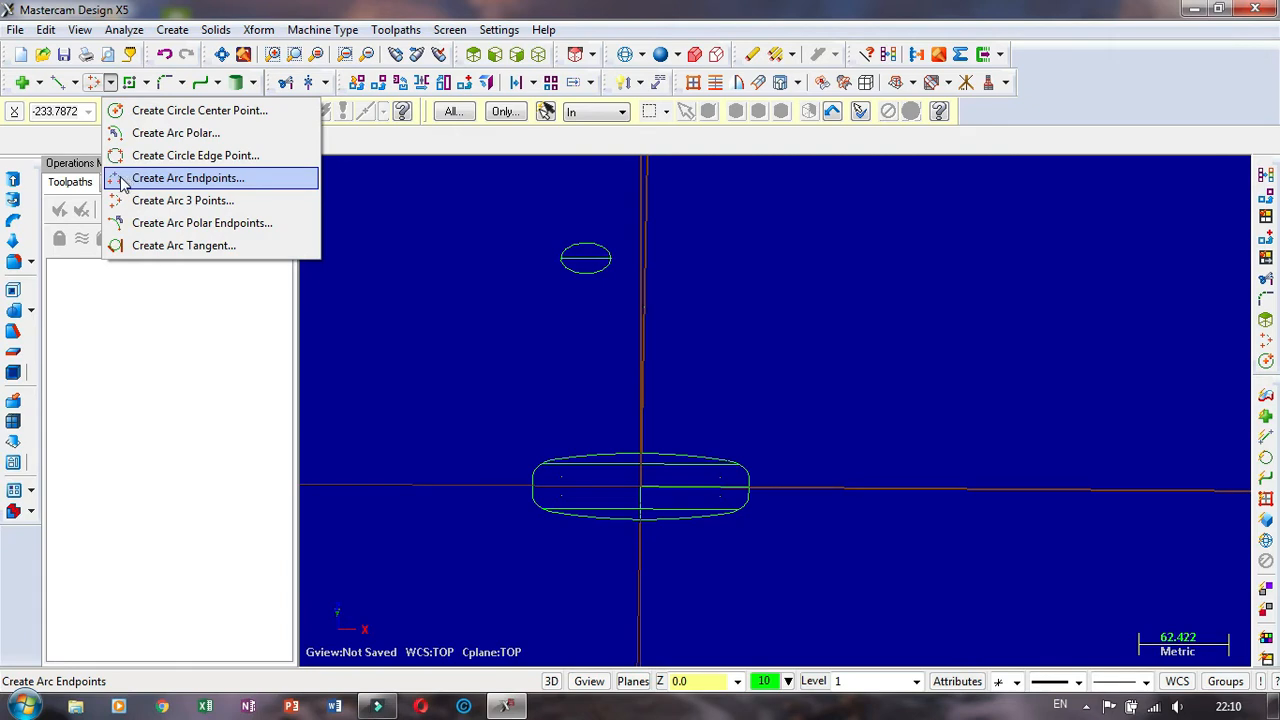
{"action": "left_click", "coordinate": [160, 178]}
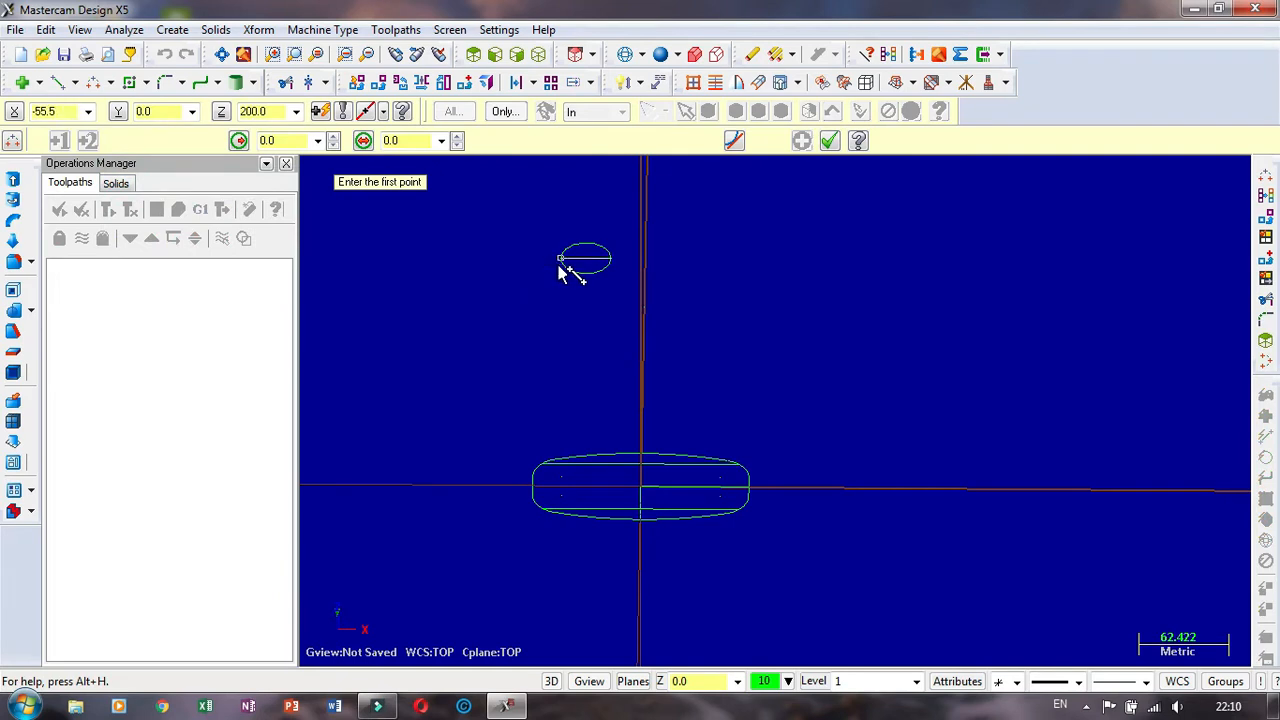
{"action": "scroll", "coordinate": [562, 278], "scroll_direction": "up", "scroll_amount": 3}
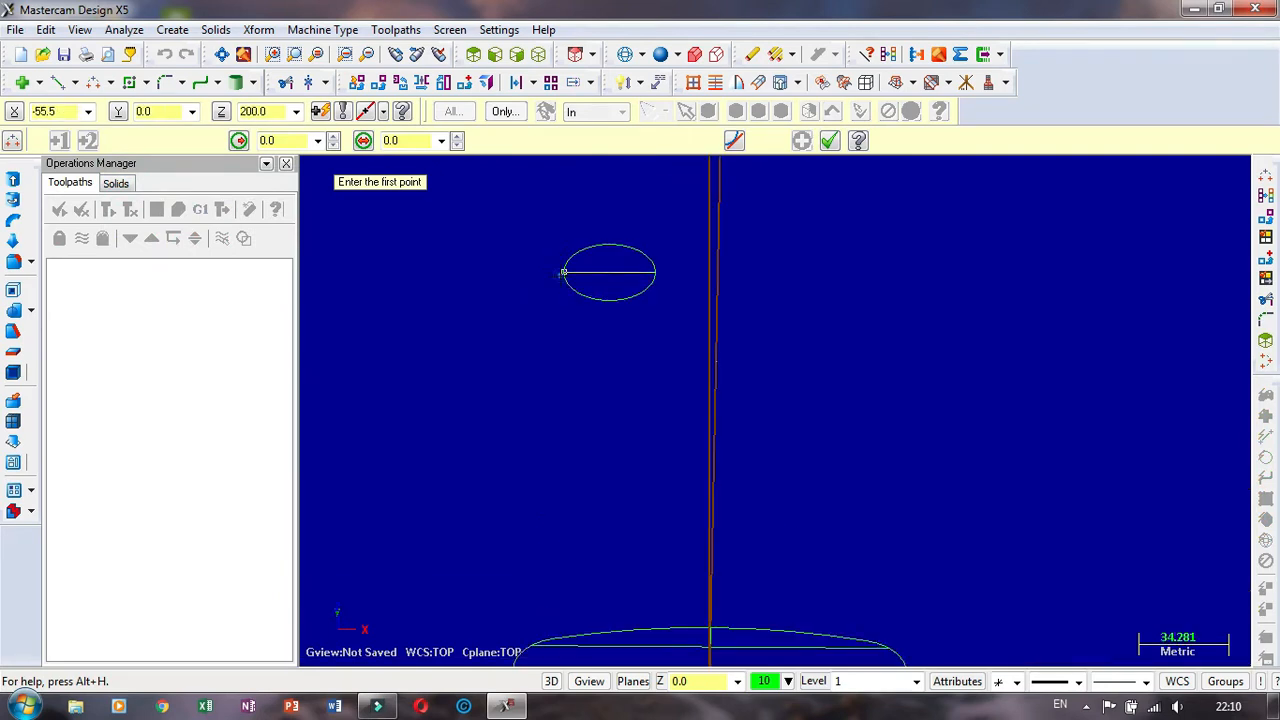
{"action": "left_click", "coordinate": [563, 272]}
{"action": "scroll", "coordinate": [556, 266], "scroll_direction": "down", "scroll_amount": 3}
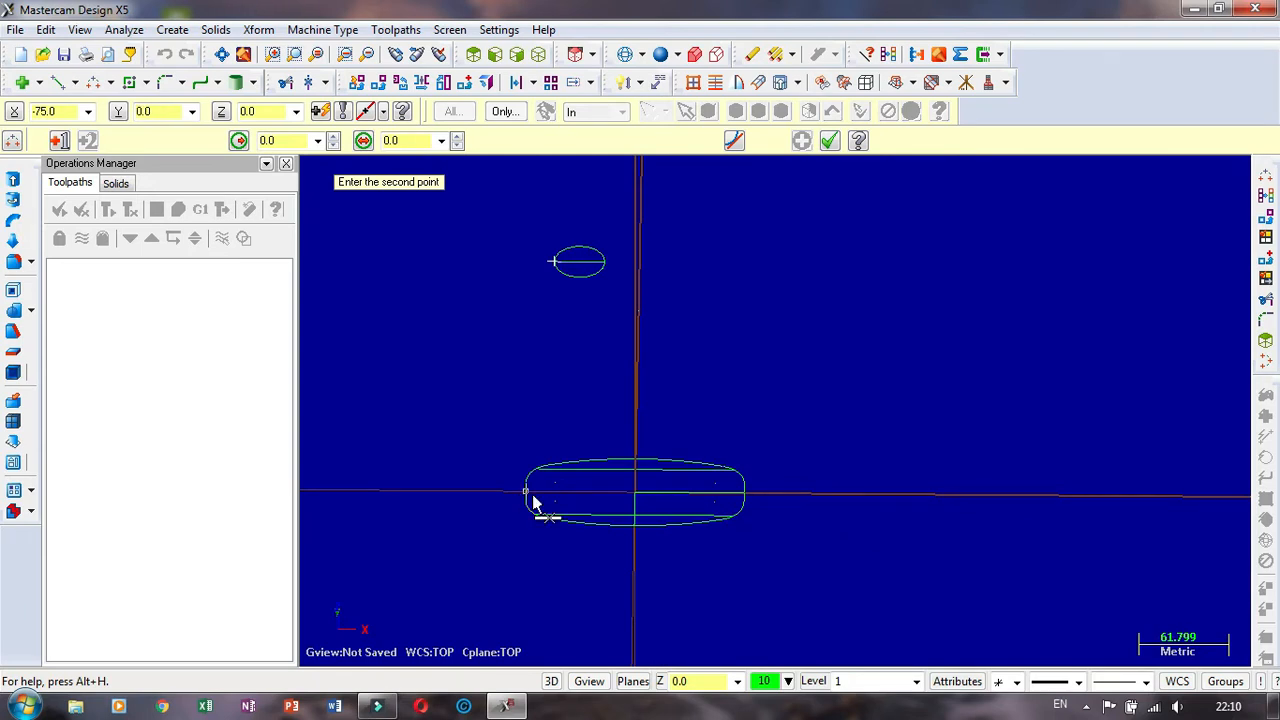
{"action": "scroll", "coordinate": [533, 503], "scroll_direction": "up", "scroll_amount": 4}
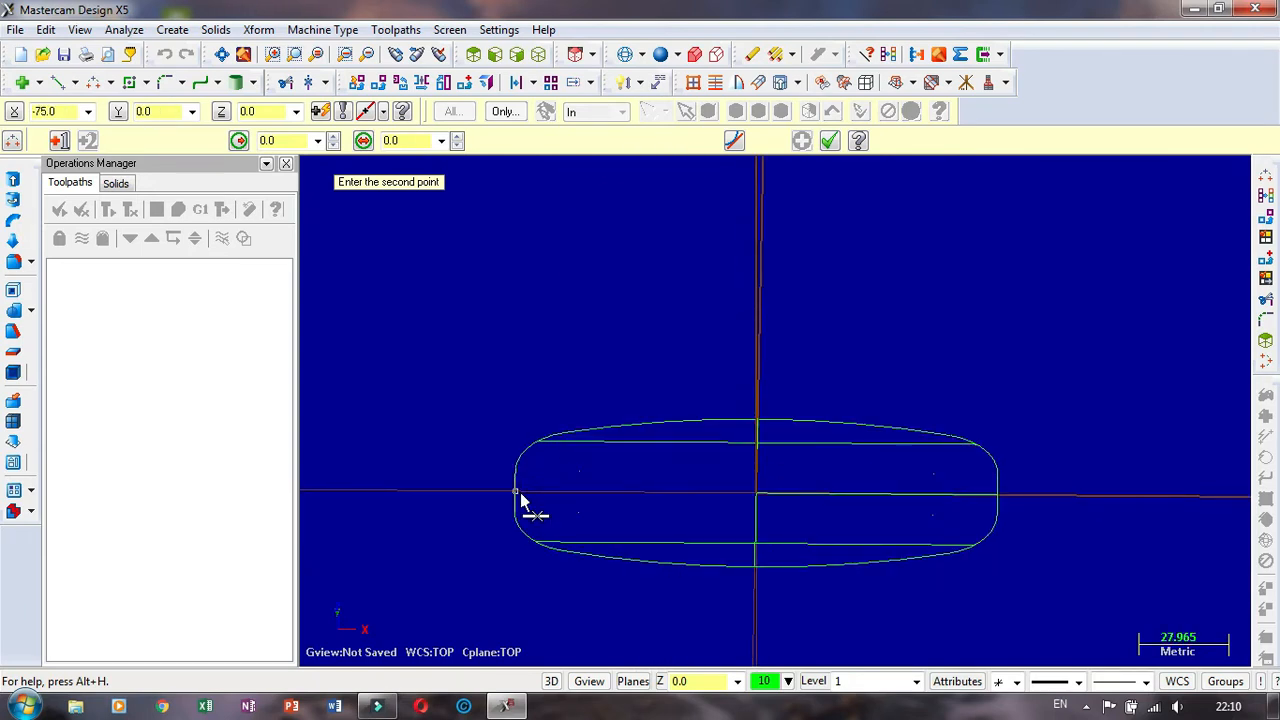
{"action": "left_click", "coordinate": [516, 492]}
{"action": "scroll", "coordinate": [497, 372], "scroll_direction": "down", "scroll_amount": 4}
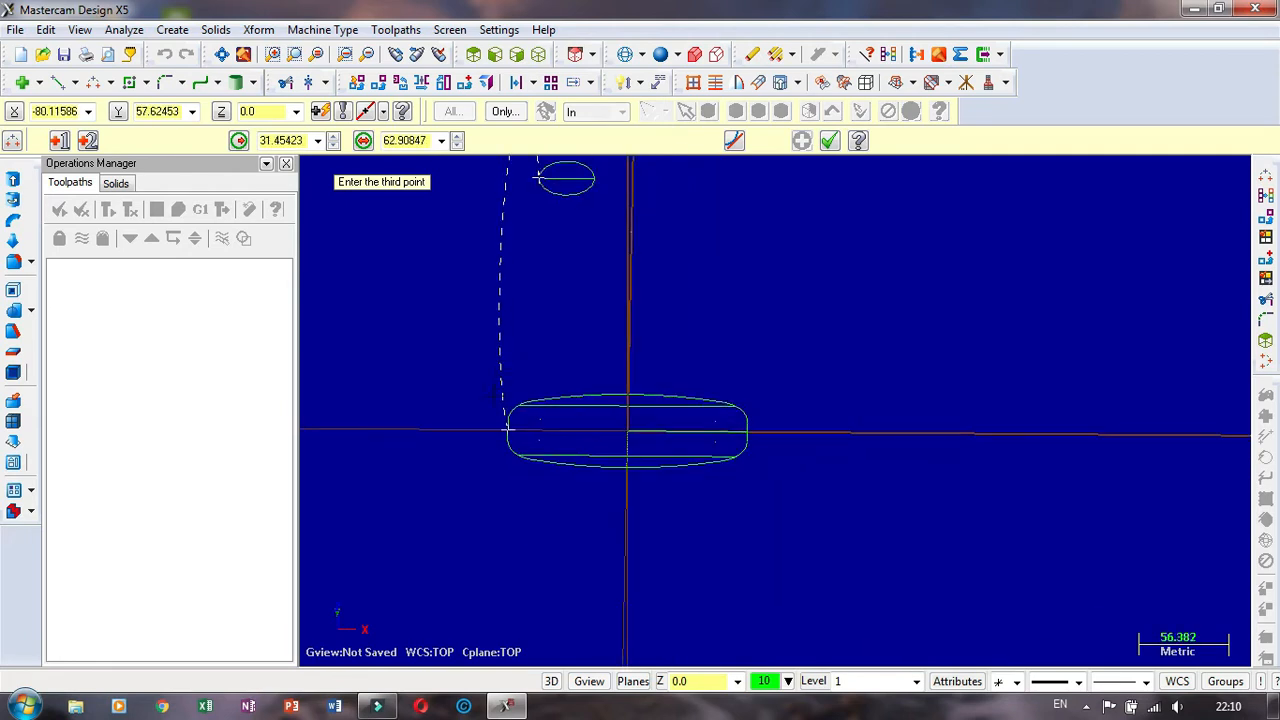
{"action": "scroll", "coordinate": [493, 399], "scroll_direction": "down", "scroll_amount": 2}
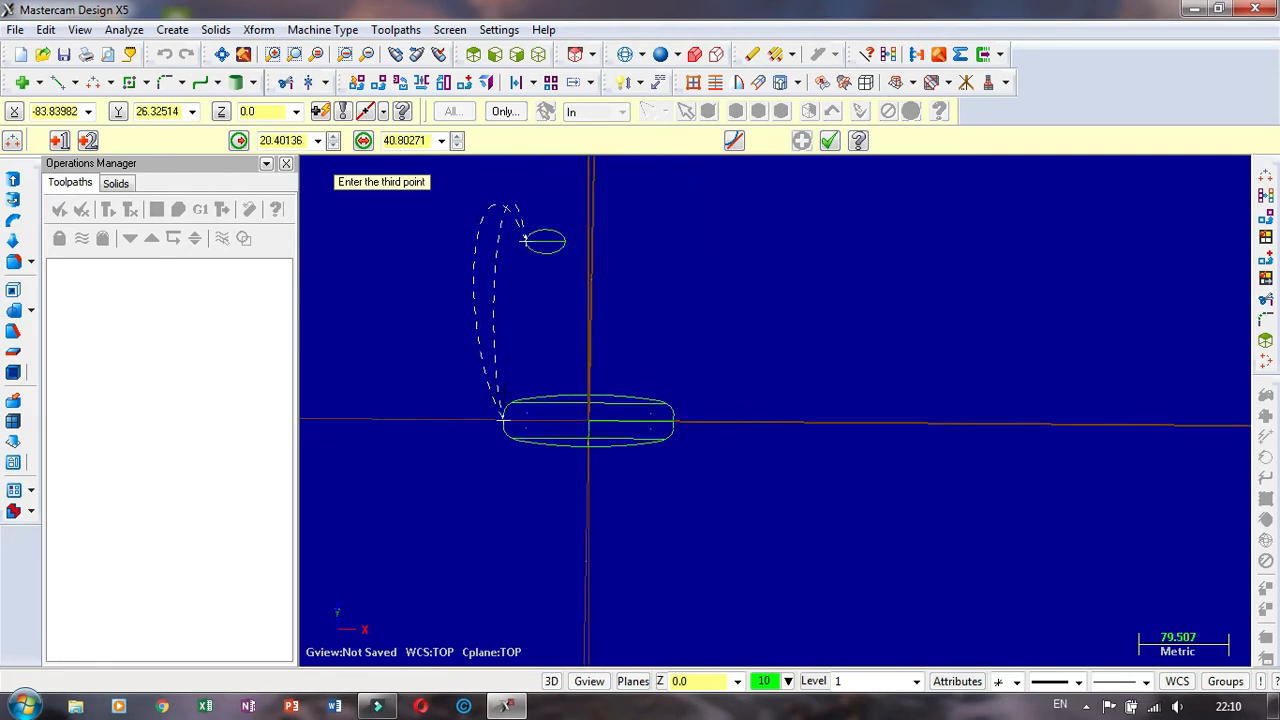
{"action": "left_click", "coordinate": [486, 354]}
{"action": "scroll", "coordinate": [486, 354], "scroll_direction": "down", "scroll_amount": 2}
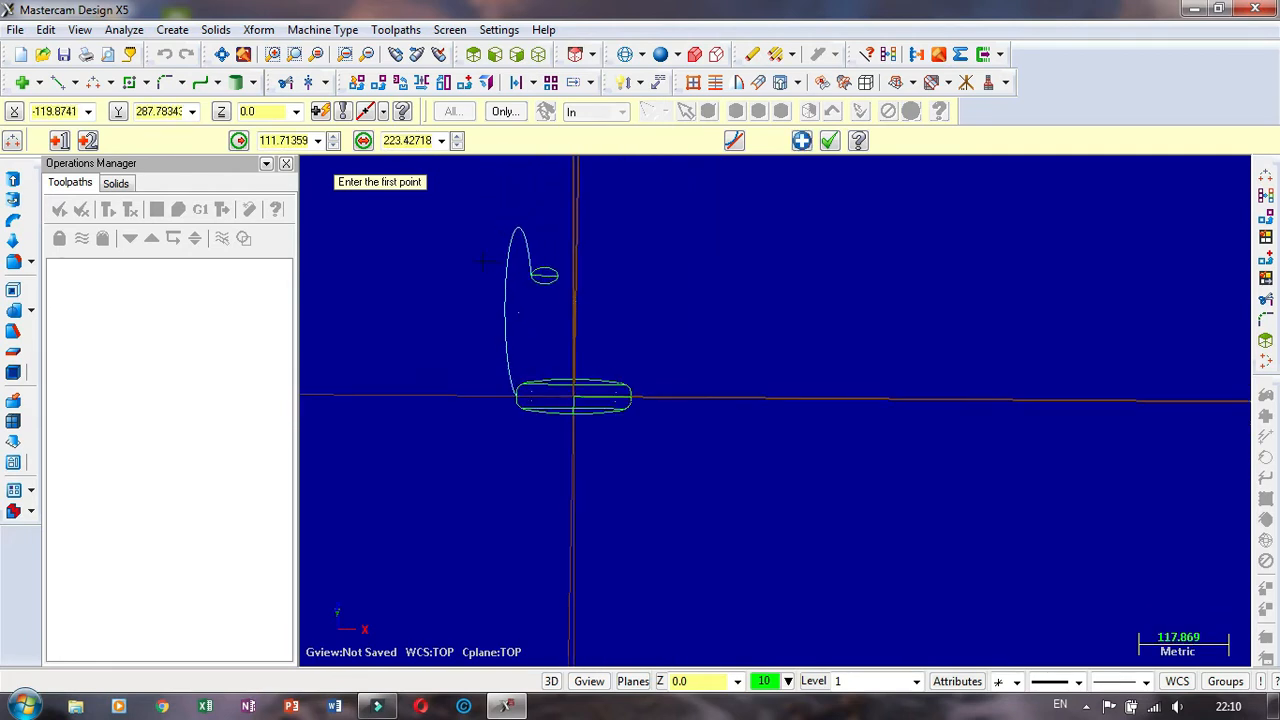
Step: Check the new arc from the Front view and delete it
{"action": "middle_click_drag", "start_coordinate": [483, 262], "coordinate": [477, 333]}
{"action": "right_click", "coordinate": [724, 366]}
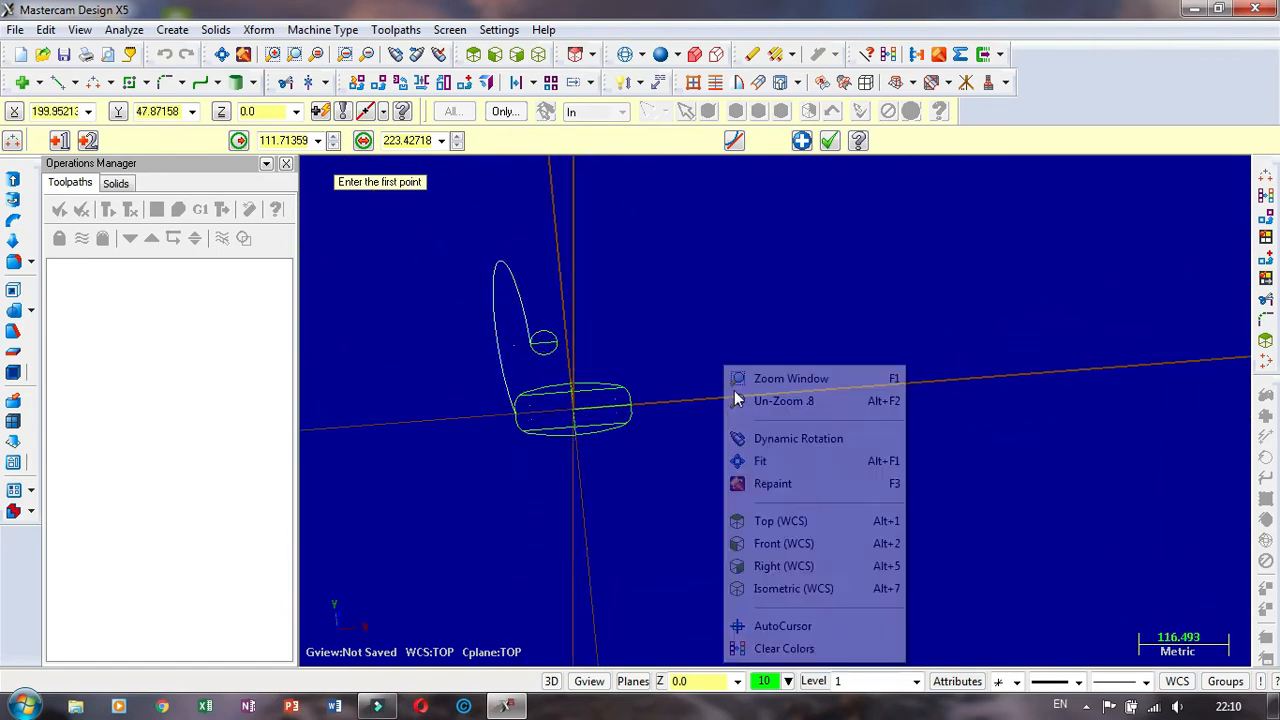
{"action": "left_click", "coordinate": [800, 543]}
{"action": "scroll", "coordinate": [735, 365], "scroll_direction": "down", "scroll_amount": 4}
{"action": "scroll", "coordinate": [640, 345], "scroll_direction": "up", "scroll_amount": 4}
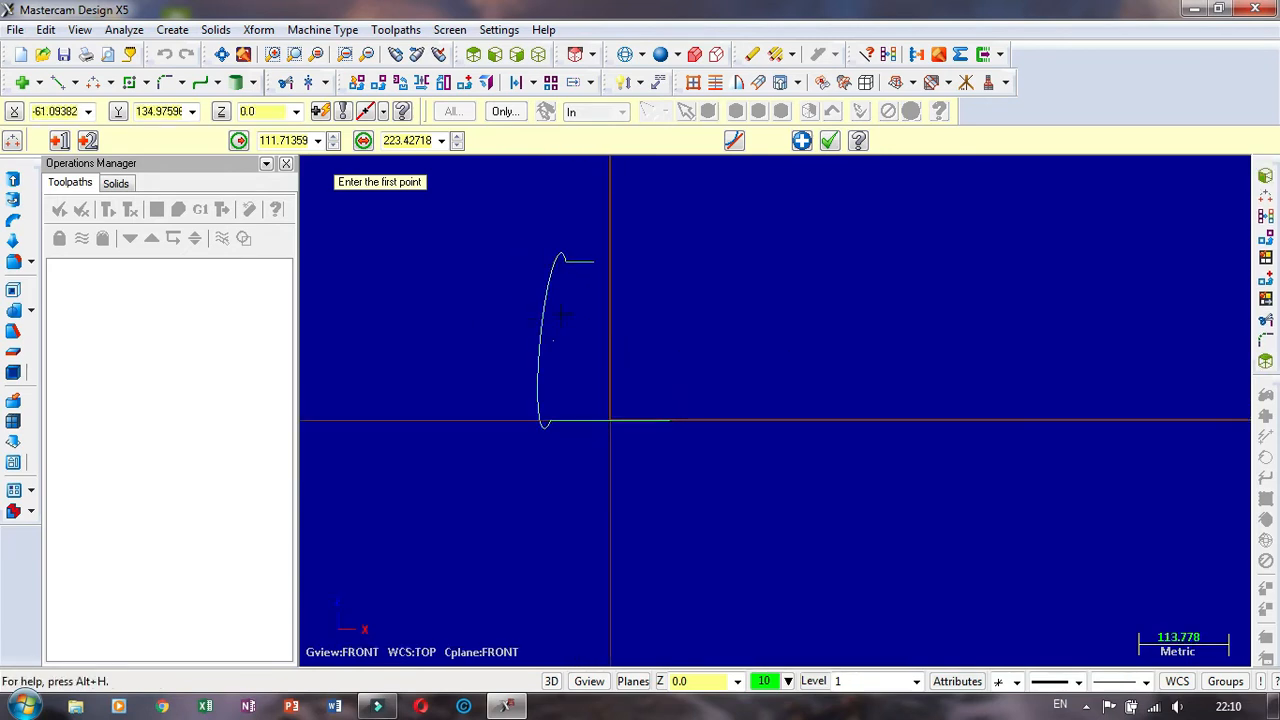
{"action": "key", "text": "Escape"}
{"action": "left_click", "coordinate": [548, 312]}
{"action": "key", "text": "Delete"}
Step: Extend the base outline's horizontal centre line to the outline's left edge with Trim/Extend
{"action": "scroll", "coordinate": [613, 367], "scroll_direction": "down", "scroll_amount": 2}
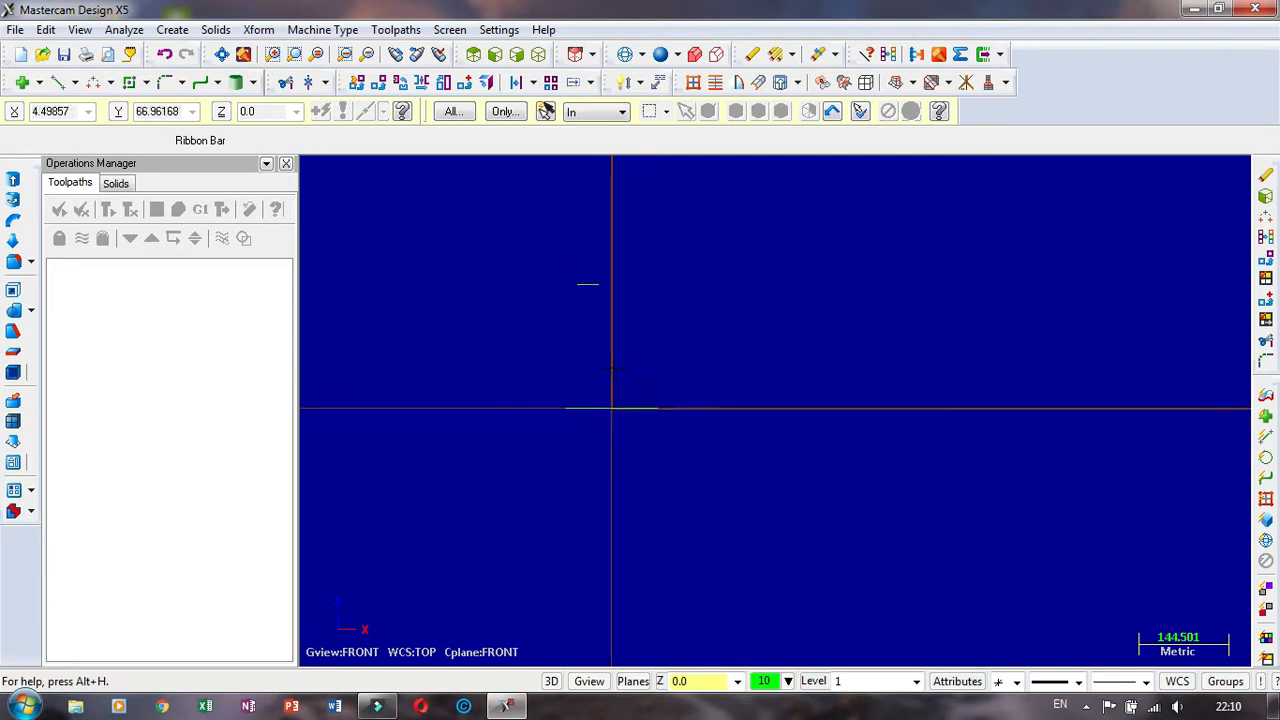
{"action": "scroll", "coordinate": [613, 368], "scroll_direction": "up", "scroll_amount": 2}
{"action": "middle_click_drag", "start_coordinate": [653, 348], "coordinate": [648, 384]}
{"action": "scroll", "coordinate": [648, 384], "scroll_direction": "up", "scroll_amount": 3}
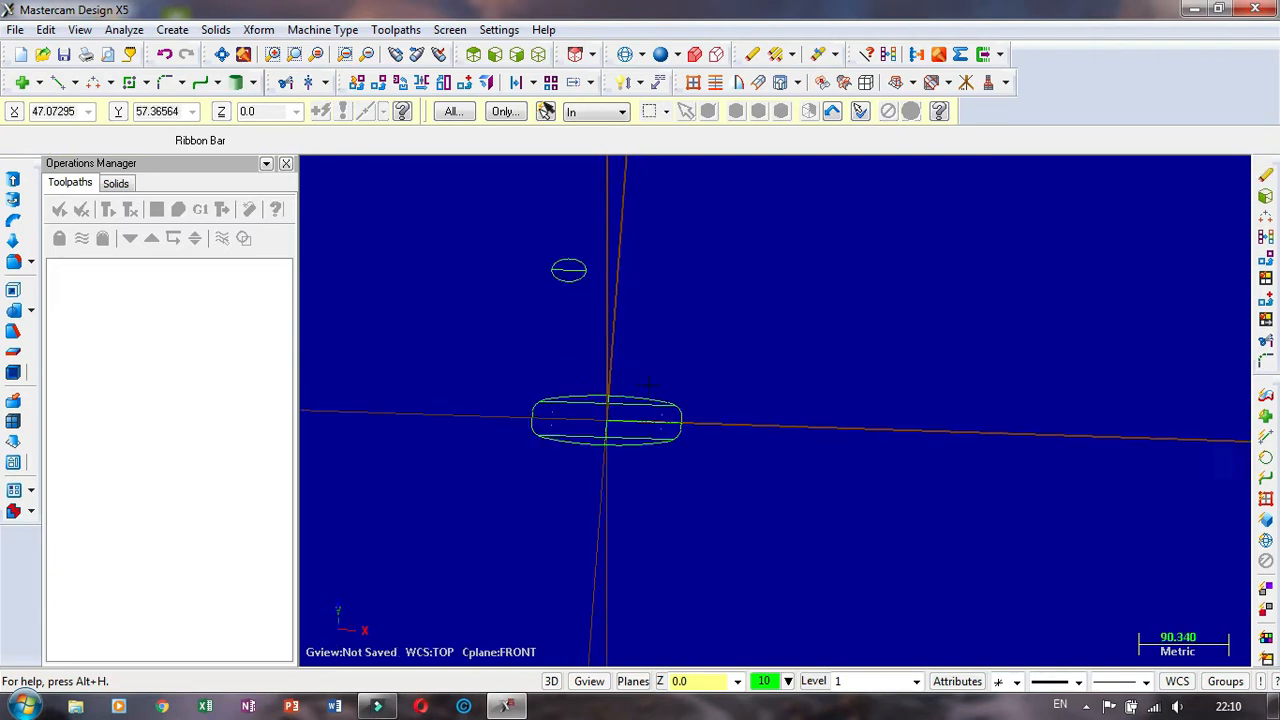
{"action": "scroll", "coordinate": [648, 384], "scroll_direction": "up", "scroll_amount": 5}
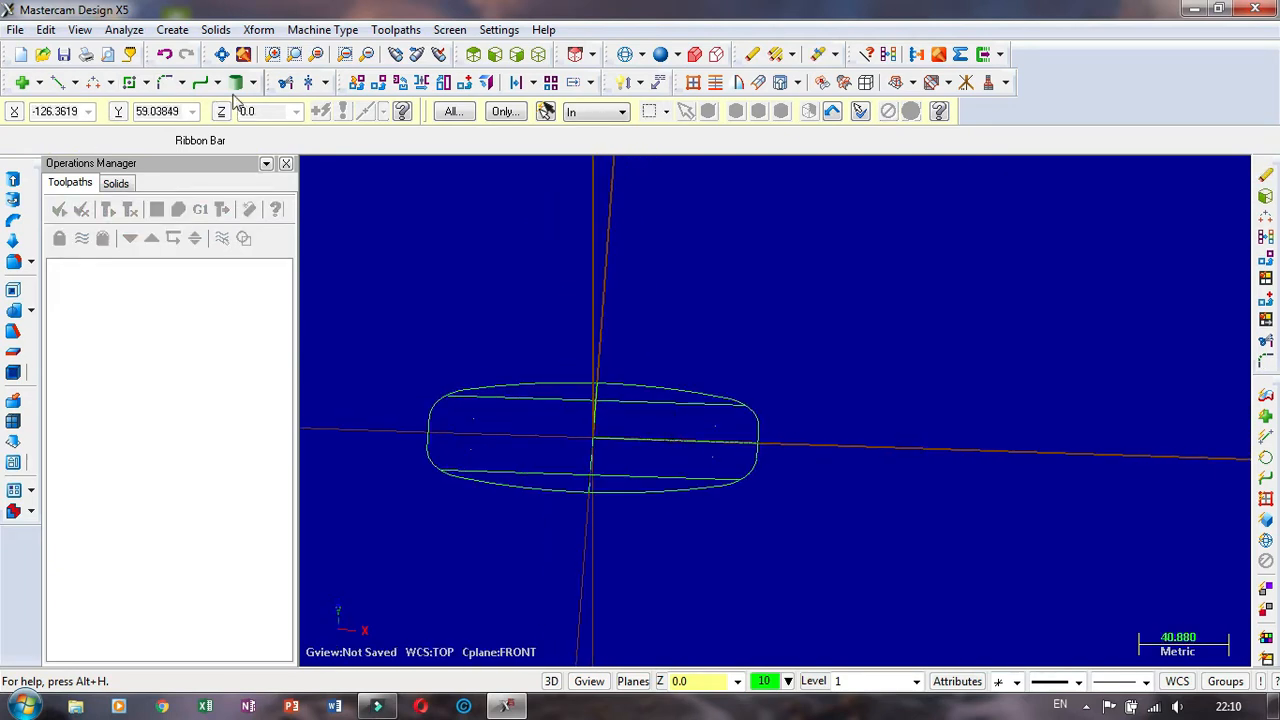
{"action": "left_click", "coordinate": [285, 83]}
{"action": "left_click", "coordinate": [141, 139]}
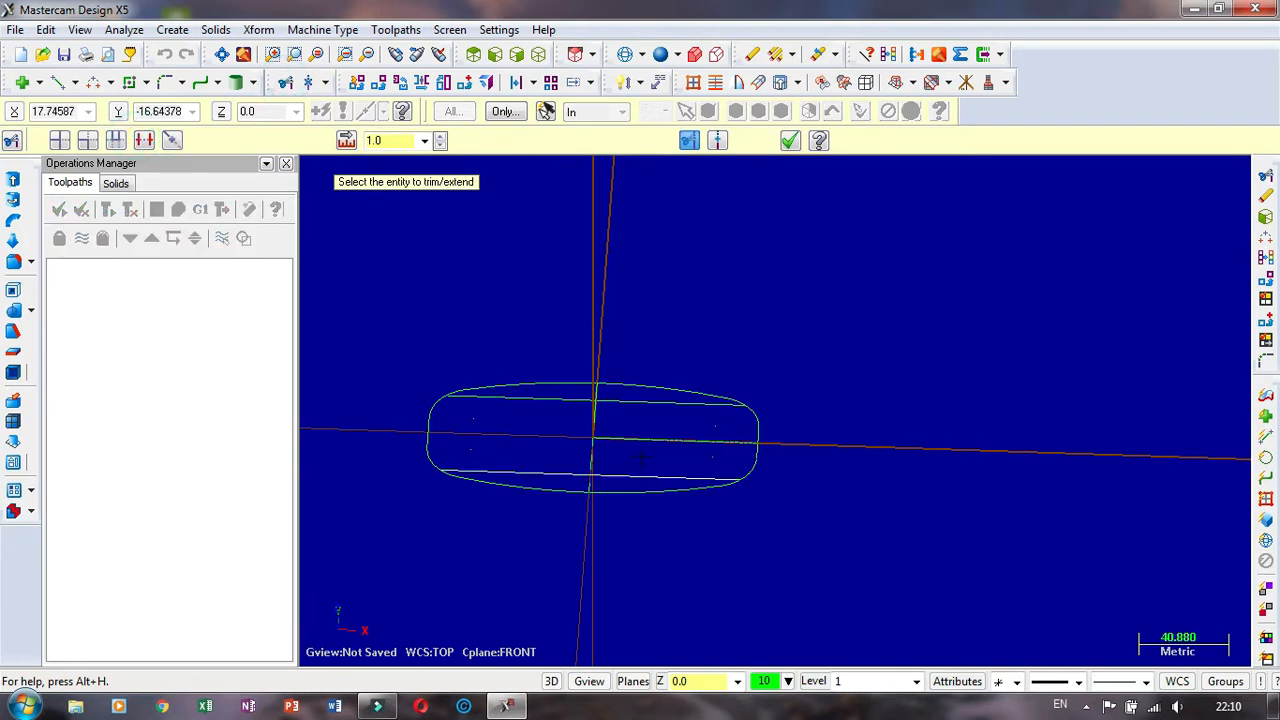
{"action": "left_click", "coordinate": [642, 448]}
{"action": "left_click", "coordinate": [434, 422]}
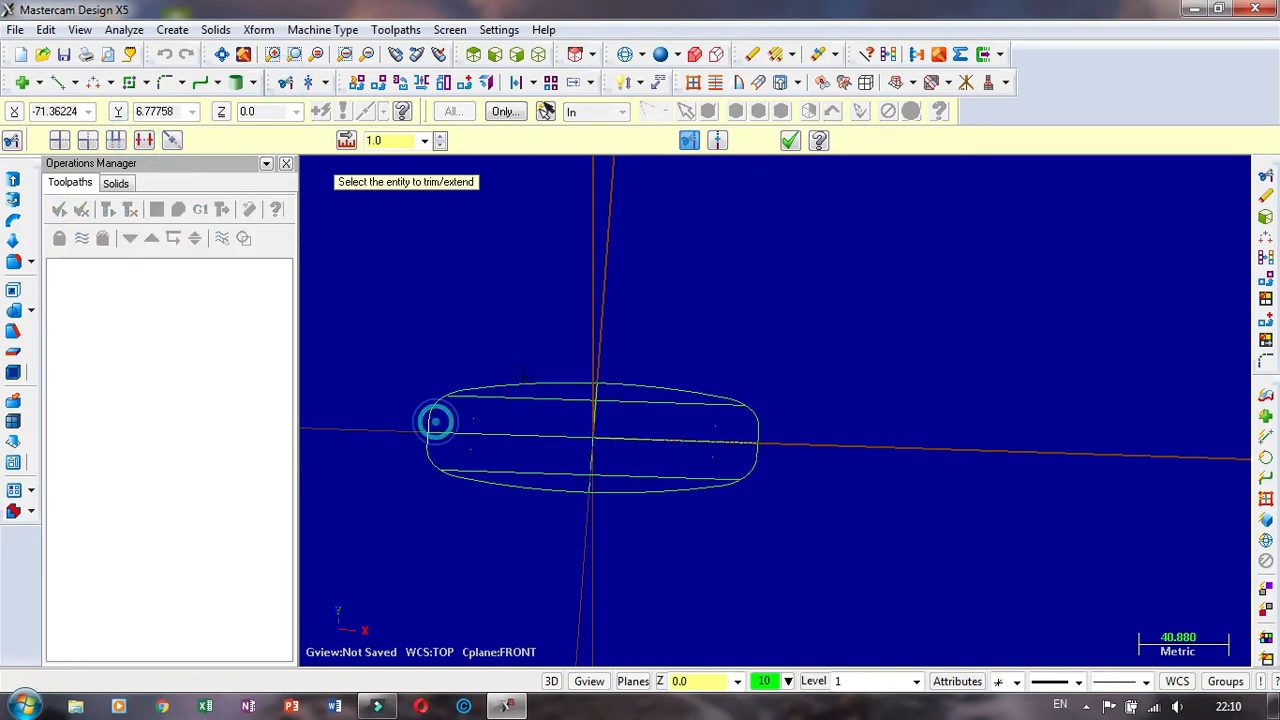
{"action": "left_click", "coordinate": [790, 140]}
Step: Set the construction plane to Front (WCS)
{"action": "scroll", "coordinate": [845, 370], "scroll_direction": "down", "scroll_amount": 5}
{"action": "scroll", "coordinate": [644, 309], "scroll_direction": "up", "scroll_amount": 1}
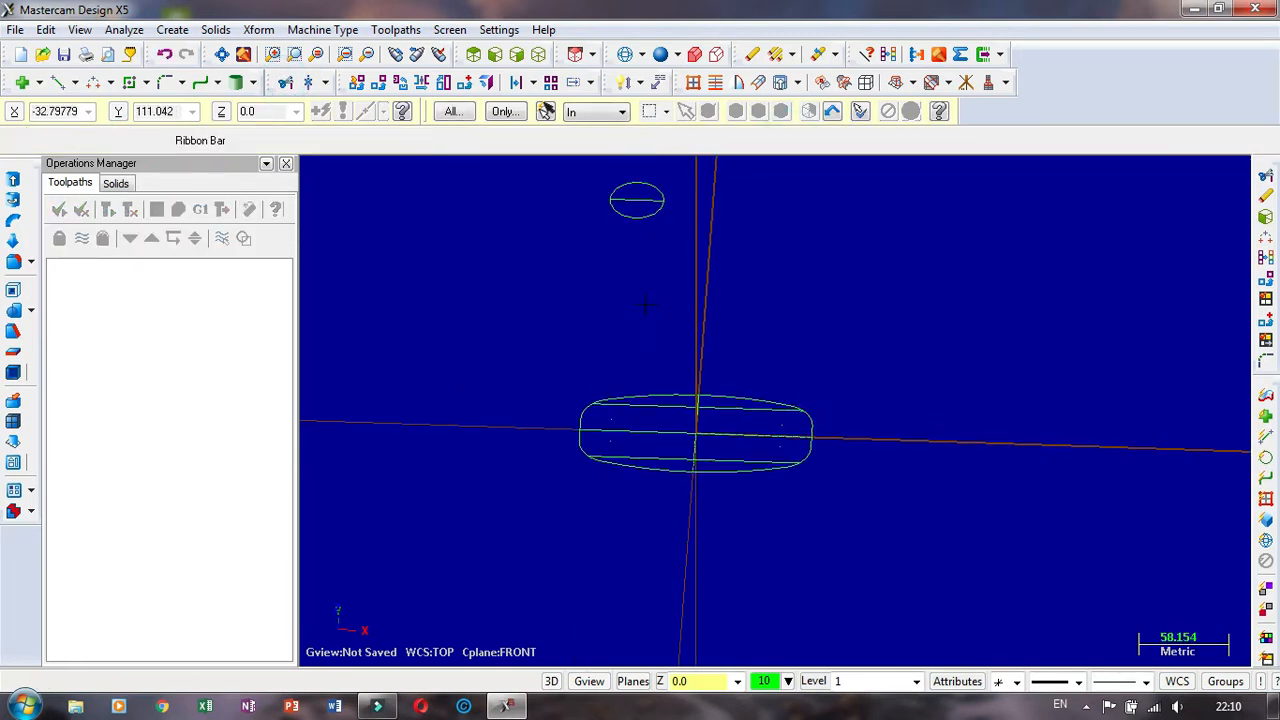
{"action": "middle_click_drag", "start_coordinate": [643, 305], "coordinate": [640, 292]}
{"action": "right_click", "coordinate": [660, 297]}
{"action": "left_click", "coordinate": [700, 477]}
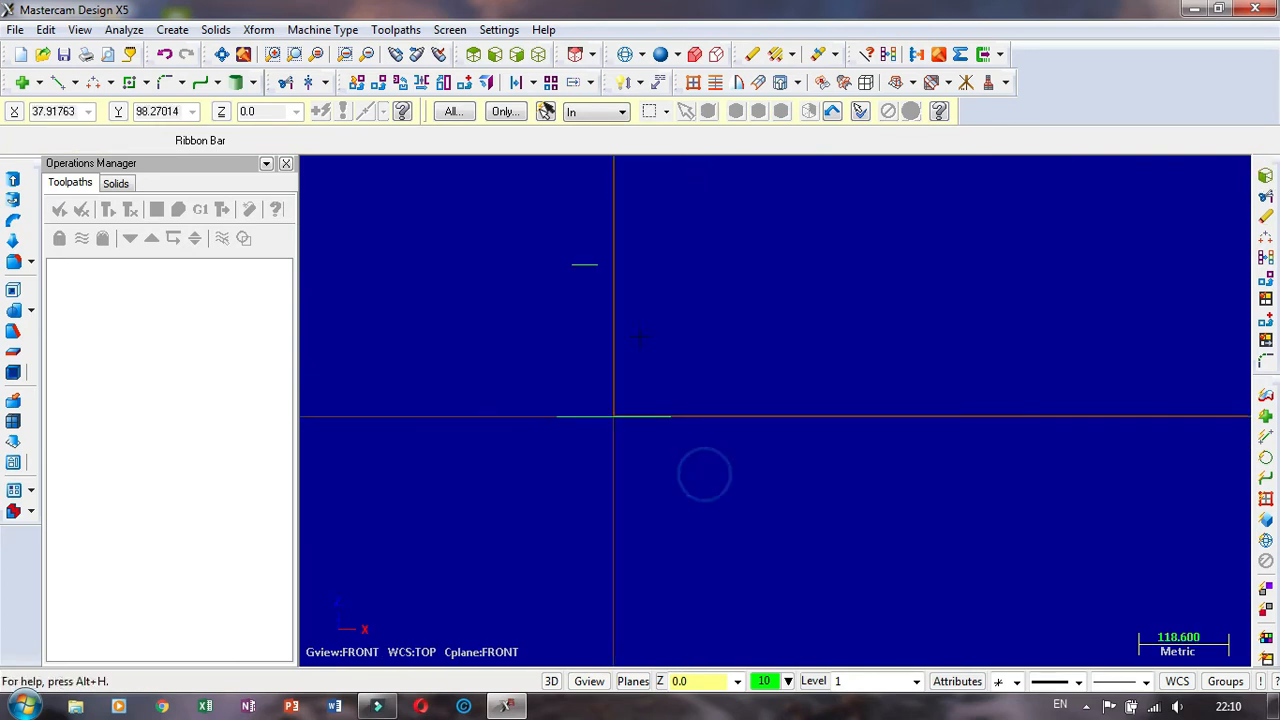
{"action": "middle_click_drag", "start_coordinate": [703, 471], "coordinate": [550, 388]}
{"action": "scroll", "coordinate": [540, 390], "scroll_direction": "up", "scroll_amount": 3}
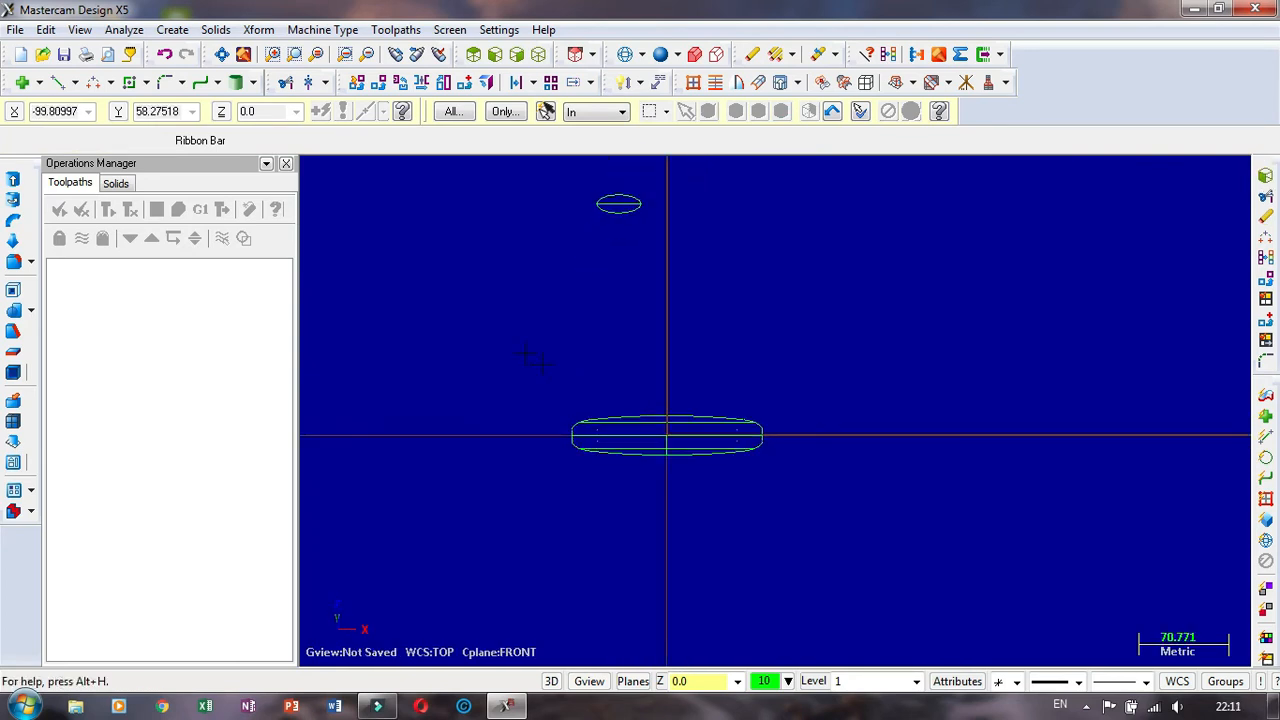
Step: Draw an outward-bulging endpoints arc of about 579 mm radius from the raised circle's left end to the left end of the base centre line
{"action": "left_click", "coordinate": [94, 84]}
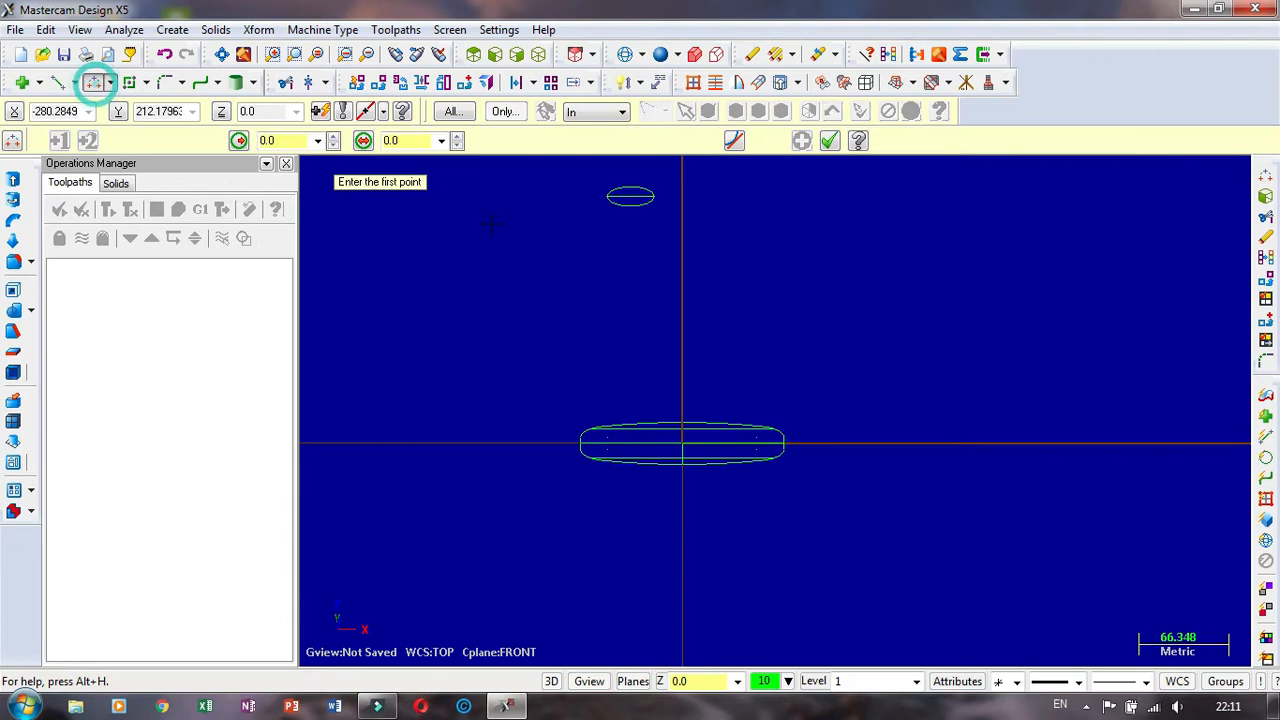
{"action": "left_click", "coordinate": [606, 197]}
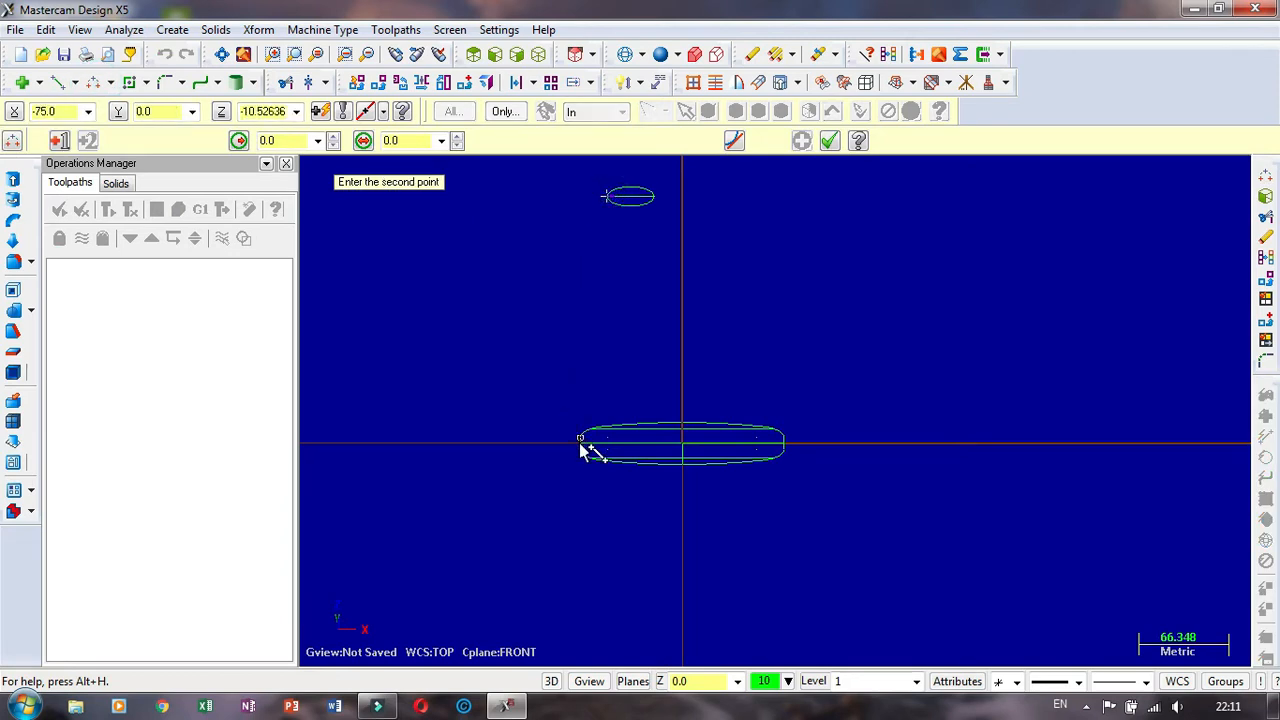
{"action": "left_click", "coordinate": [580, 440]}
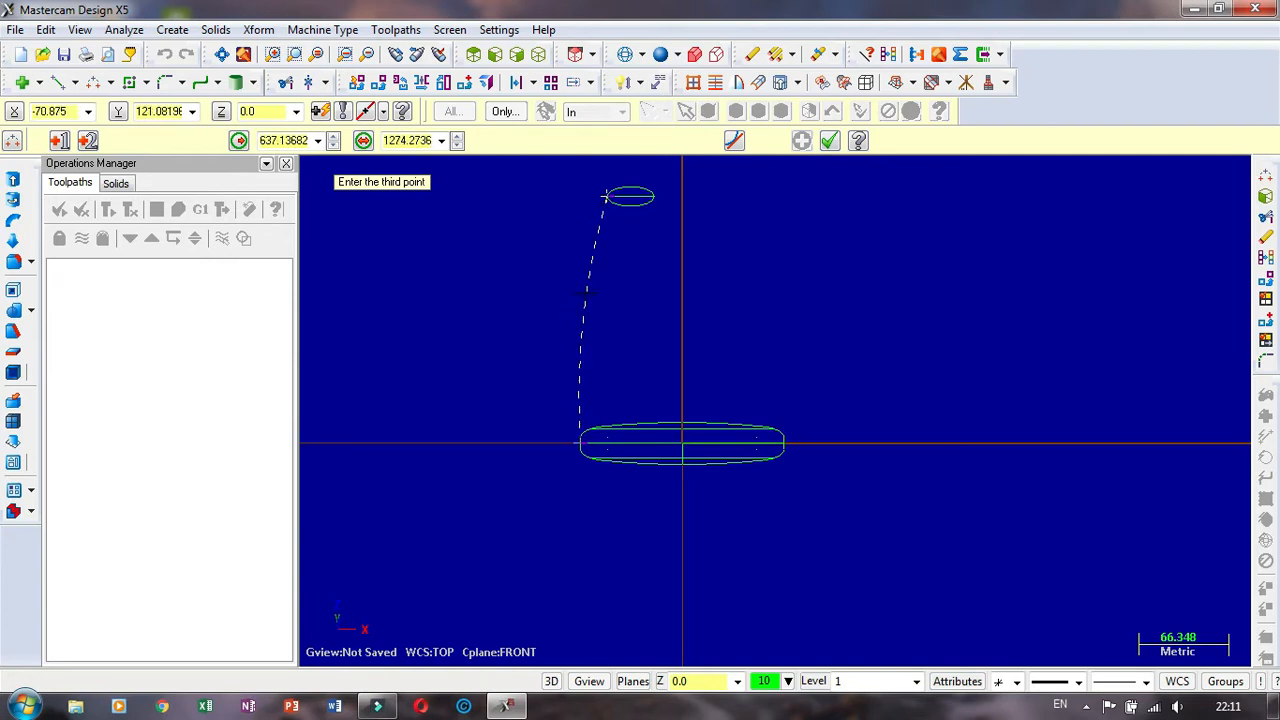
{"action": "right_click", "coordinate": [587, 289]}
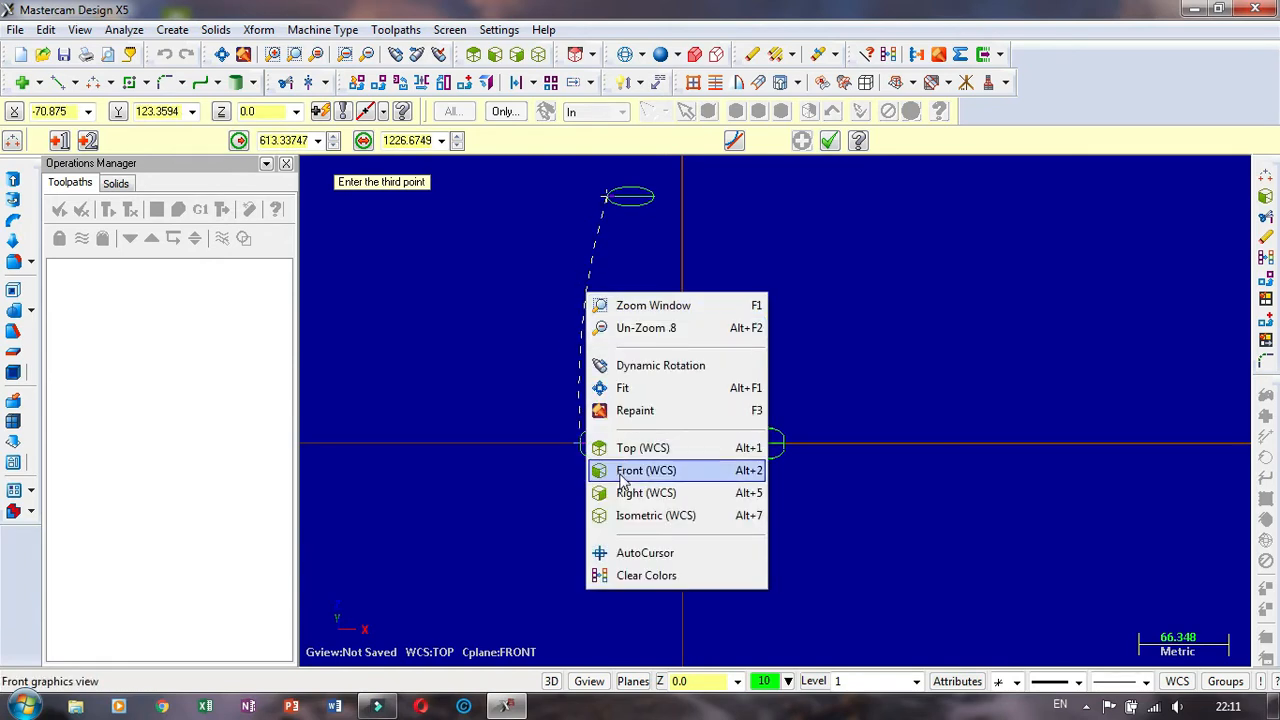
{"action": "left_click", "coordinate": [624, 469]}
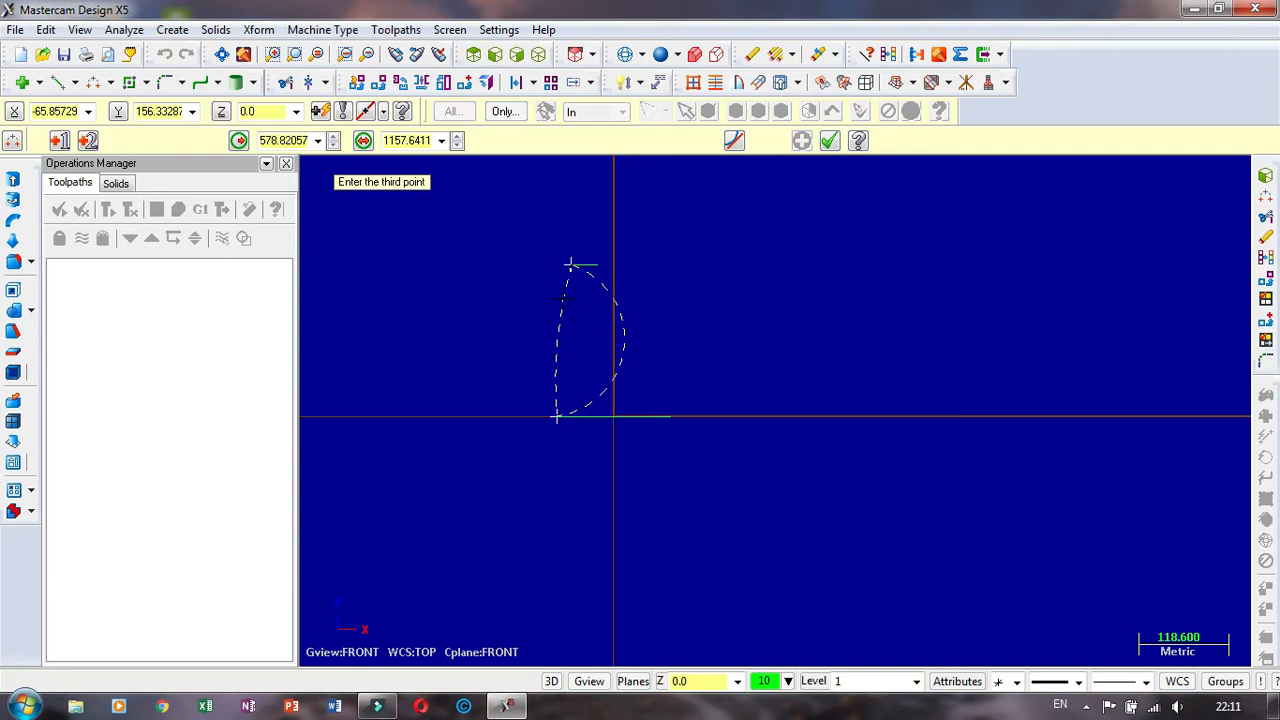
{"action": "left_click", "coordinate": [563, 297]}
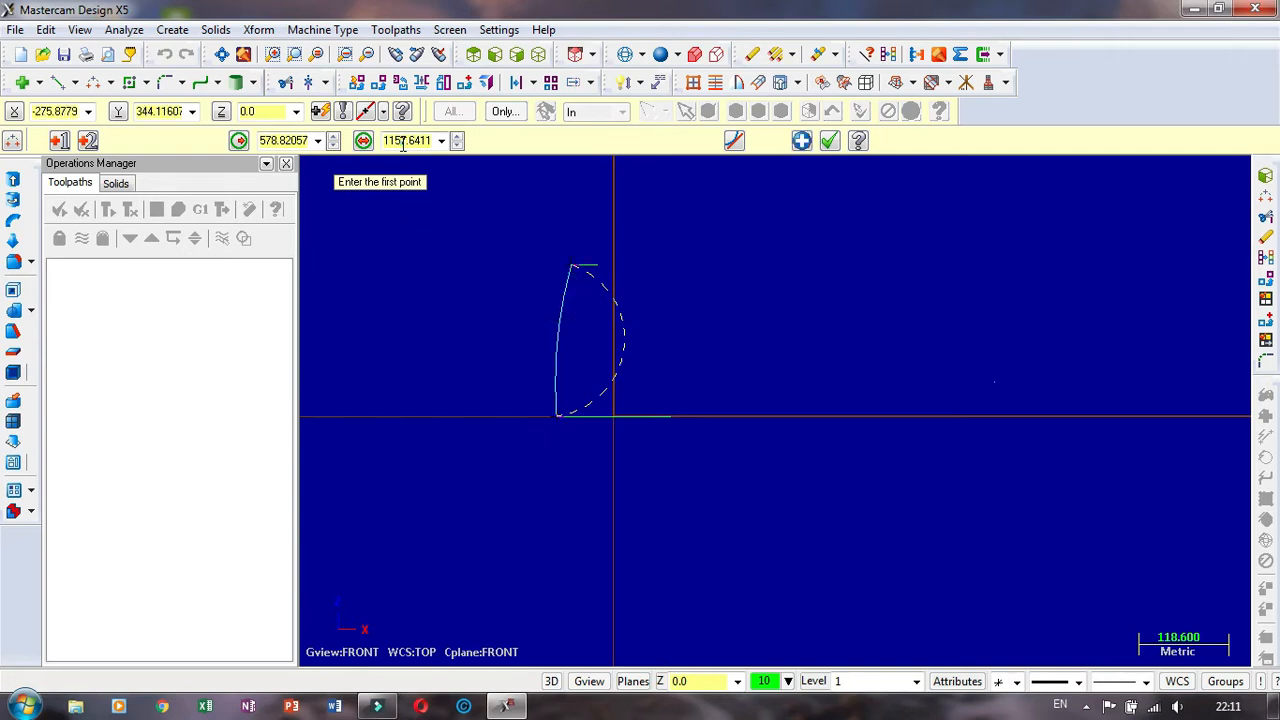
Step: Set the side arc's diameter to 1000 mm and accept it
{"action": "left_click", "coordinate": [408, 140]}
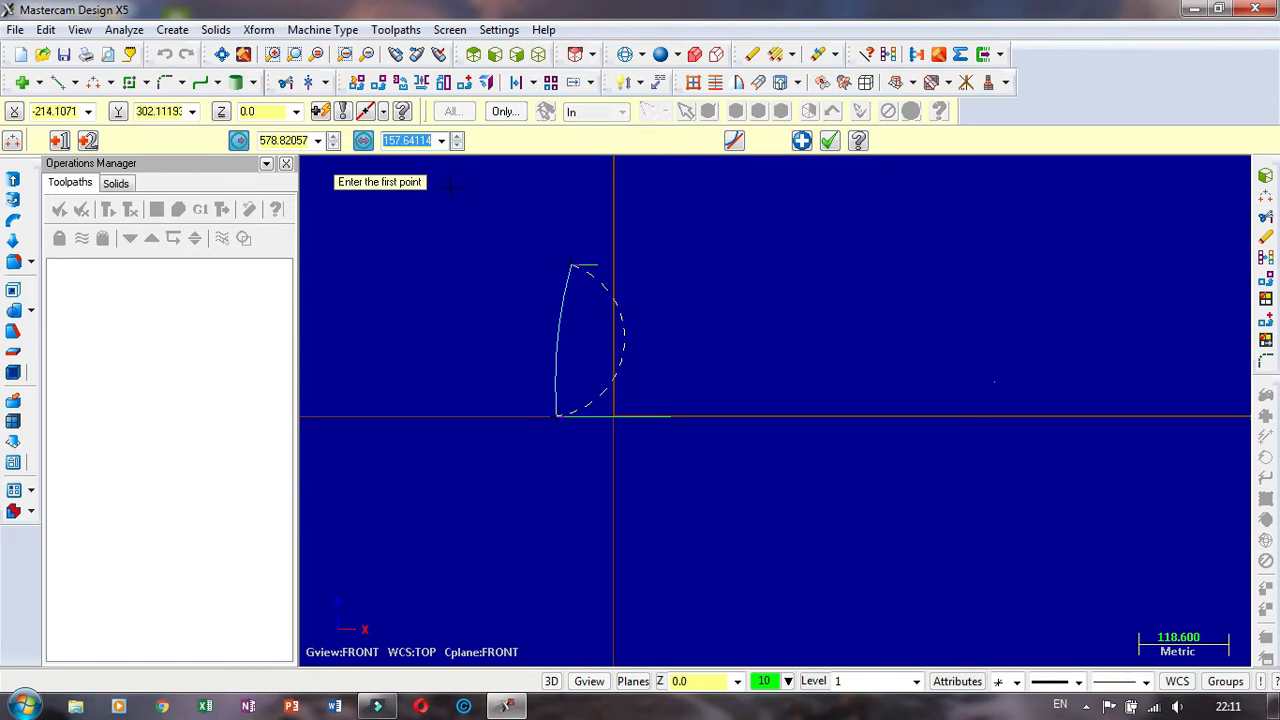
{"action": "type", "text": "1000"}
{"action": "key", "text": "Return"}
{"action": "scroll", "coordinate": [538, 330], "scroll_direction": "down", "scroll_amount": 3}
{"action": "scroll", "coordinate": [569, 223], "scroll_direction": "up", "scroll_amount": 4}
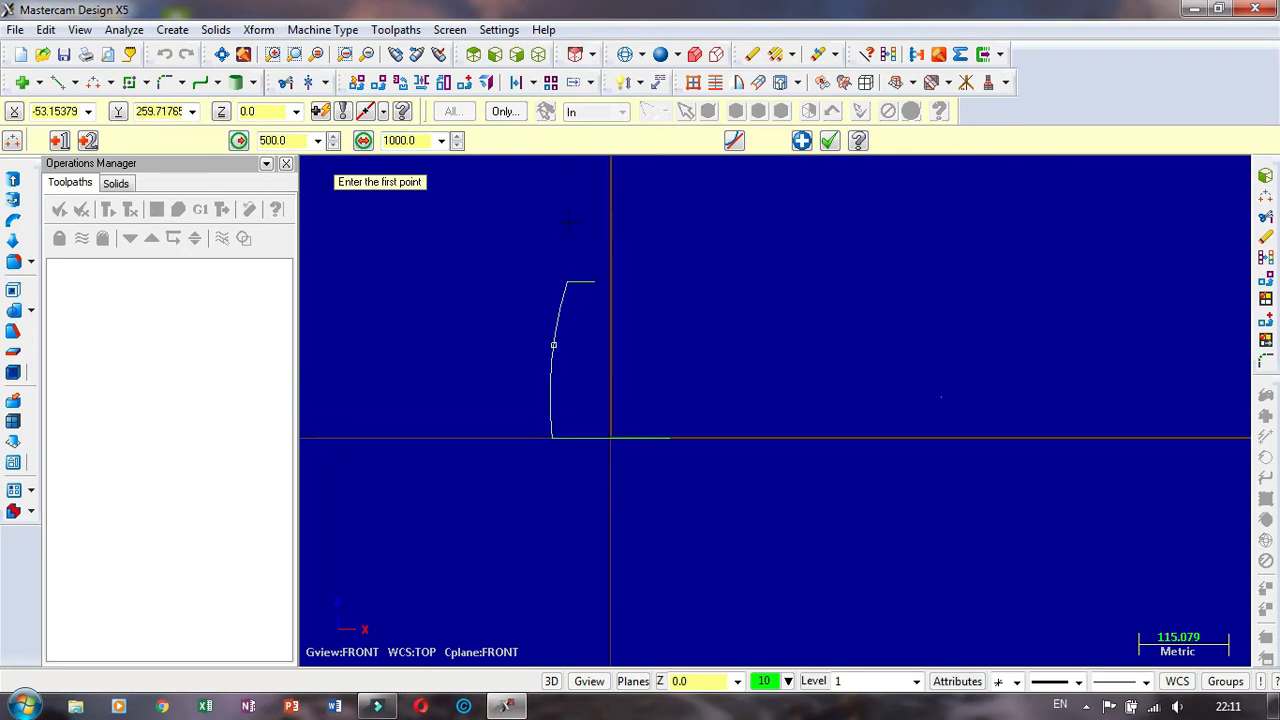
{"action": "scroll", "coordinate": [547, 255], "scroll_direction": "up", "scroll_amount": 3}
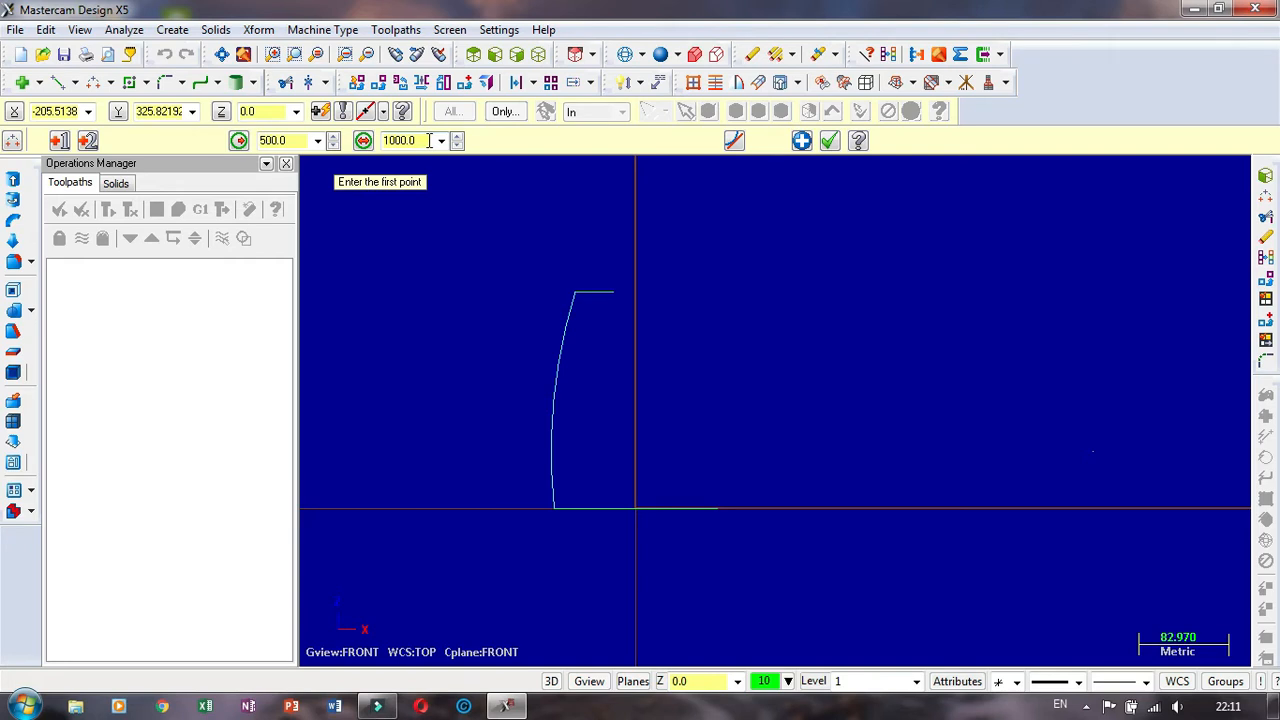
{"action": "left_click", "coordinate": [832, 143]}
{"action": "middle_click_drag", "start_coordinate": [548, 229], "coordinate": [539, 258]}
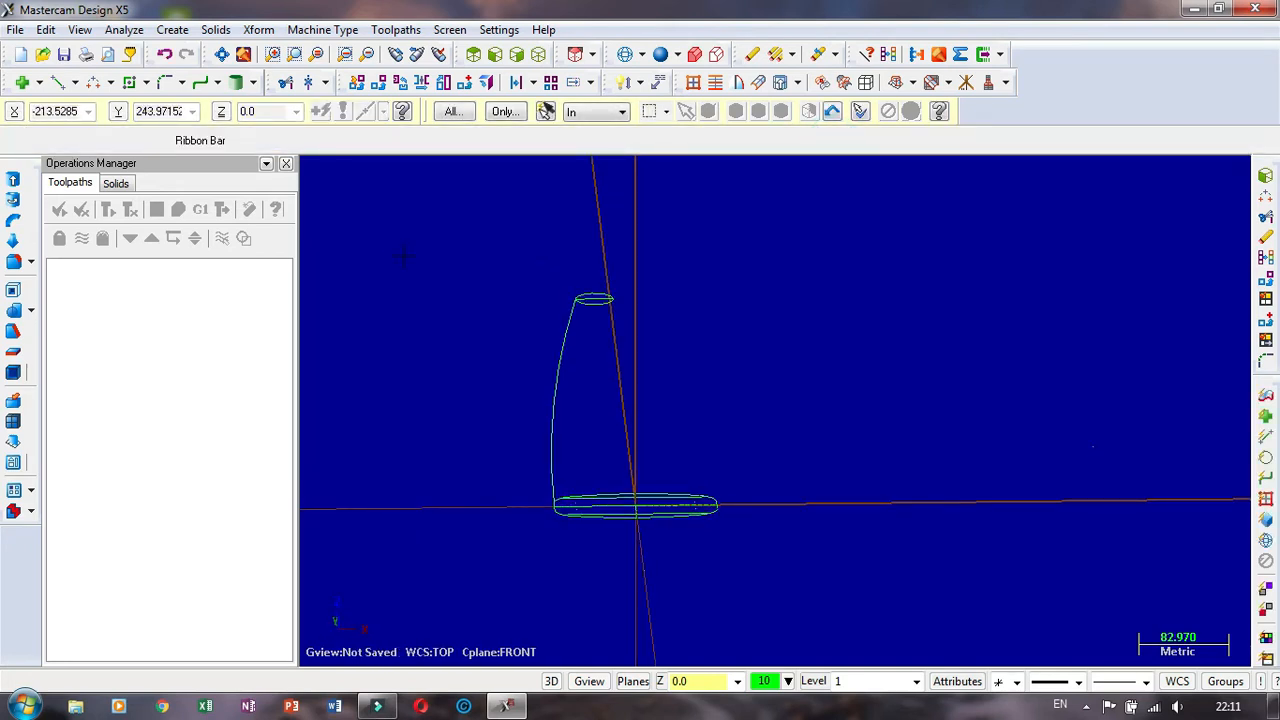
Step: Draw a vertical line about 68 mm long straight down from the middle of the raised circle's horizontal centre line
{"action": "left_click", "coordinate": [58, 82]}
{"action": "scroll", "coordinate": [593, 250], "scroll_direction": "up", "scroll_amount": 4}
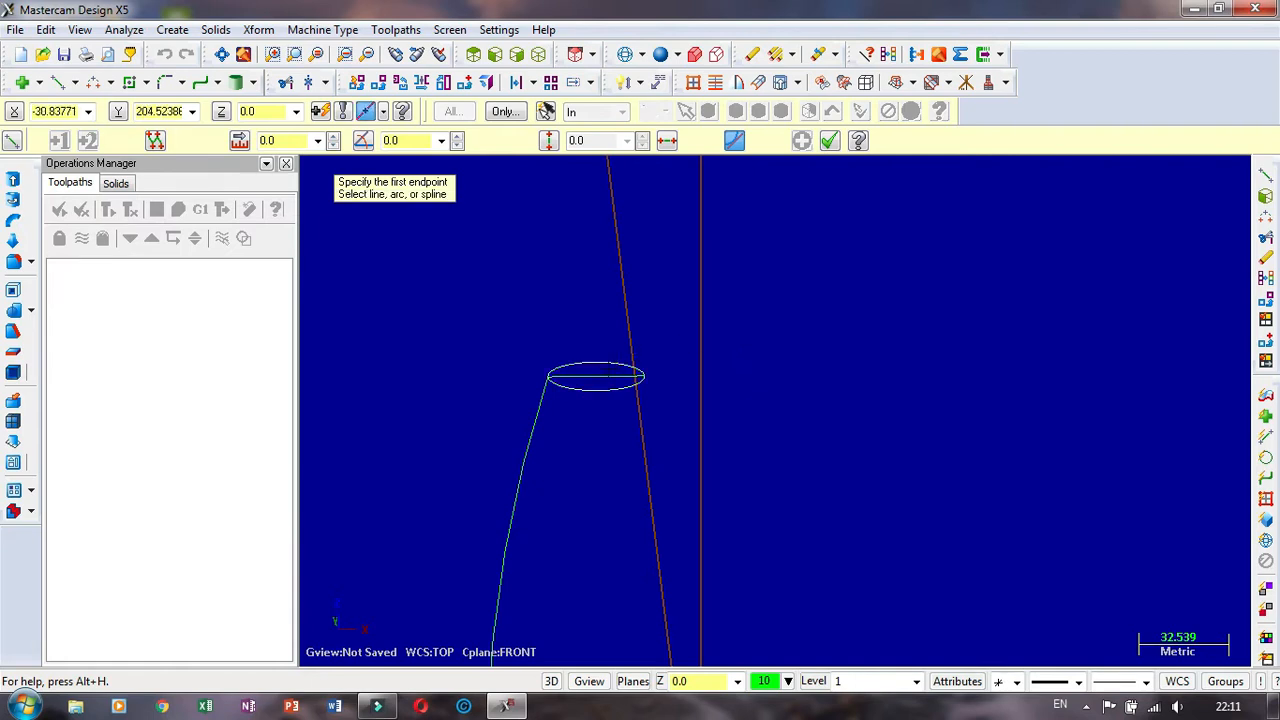
{"action": "left_click", "coordinate": [596, 376]}
{"action": "left_click", "coordinate": [596, 555]}
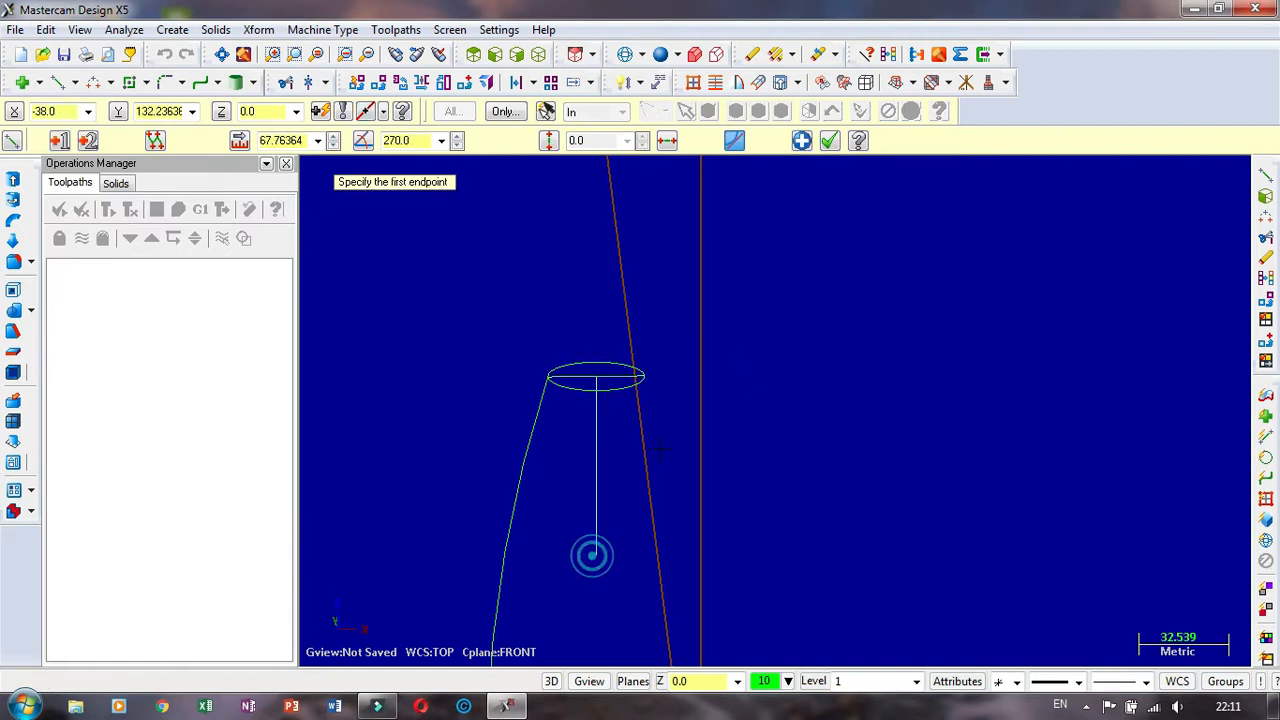
Step: Mirror a copy of the side arc about the vertical line below the raised circle
{"action": "middle_click_drag", "start_coordinate": [722, 372], "coordinate": [690, 264]}
{"action": "scroll", "coordinate": [719, 345], "scroll_direction": "down", "scroll_amount": 4}
{"action": "scroll", "coordinate": [734, 377], "scroll_direction": "down", "scroll_amount": 1}
{"action": "right_click", "coordinate": [745, 371]}
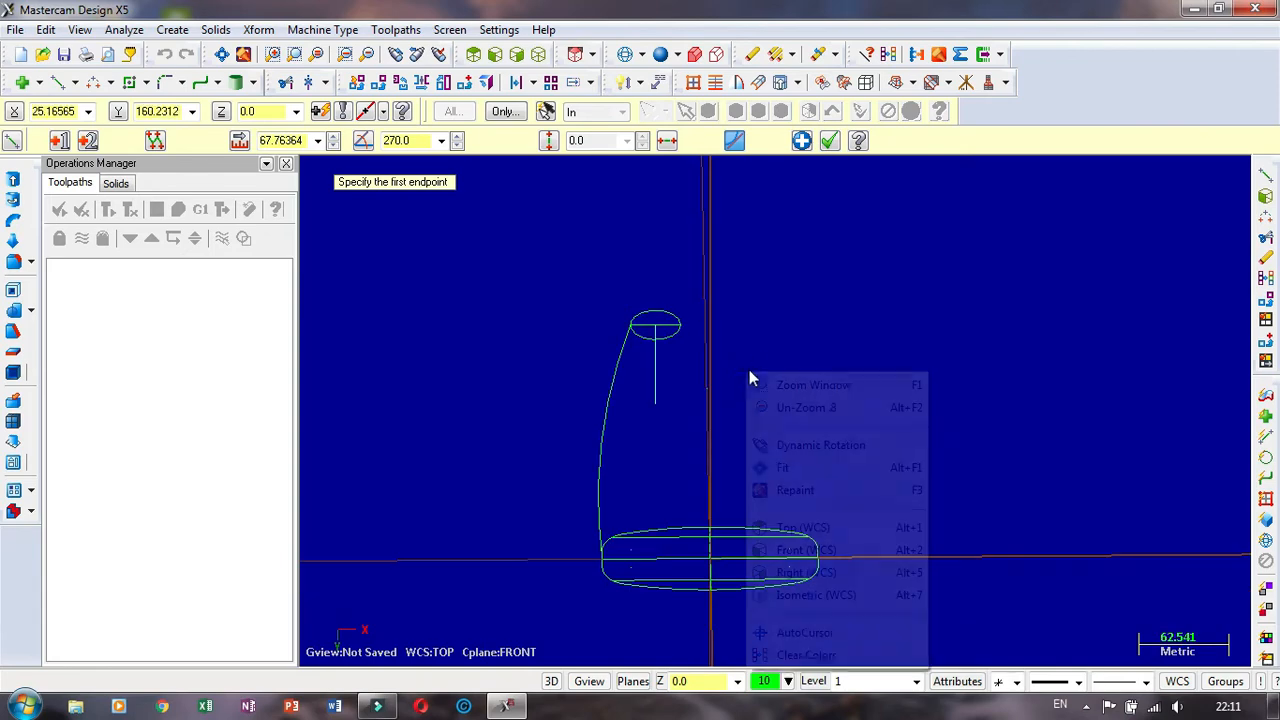
{"action": "left_click", "coordinate": [759, 310]}
{"action": "middle_click_drag", "start_coordinate": [760, 310], "coordinate": [803, 346]}
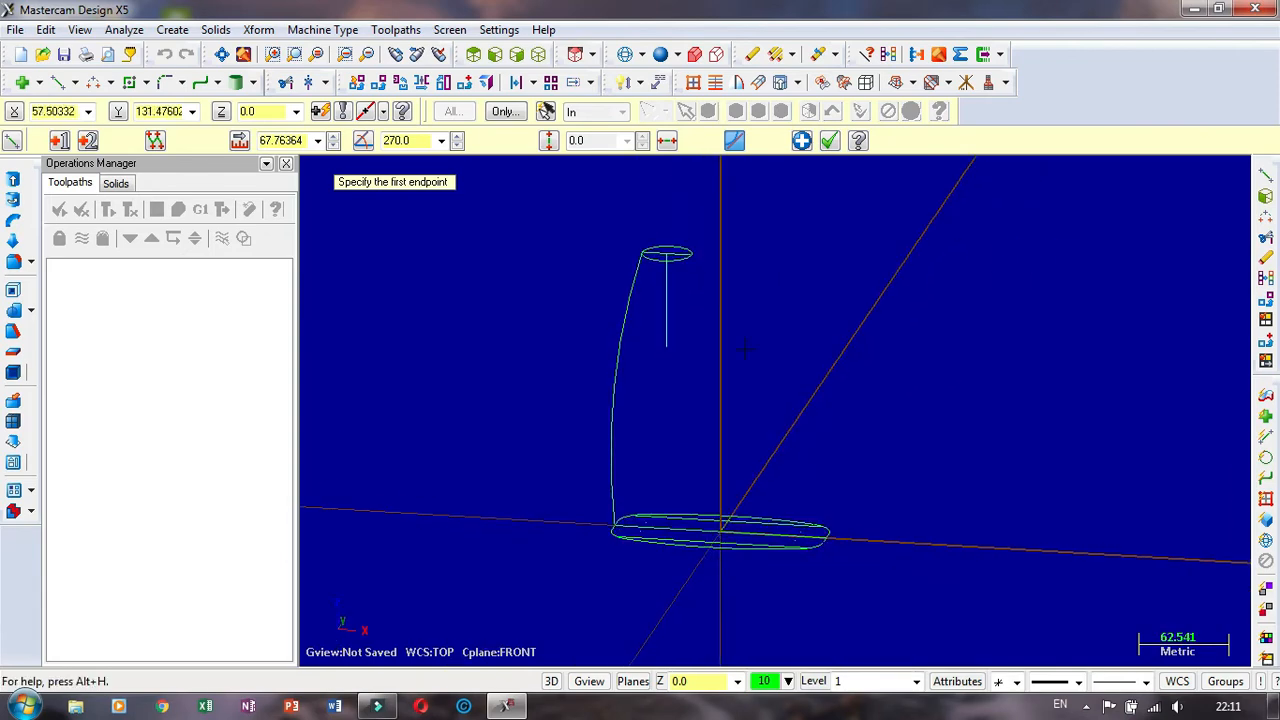
{"action": "left_click", "coordinate": [421, 83]}
{"action": "left_click", "coordinate": [614, 350]}
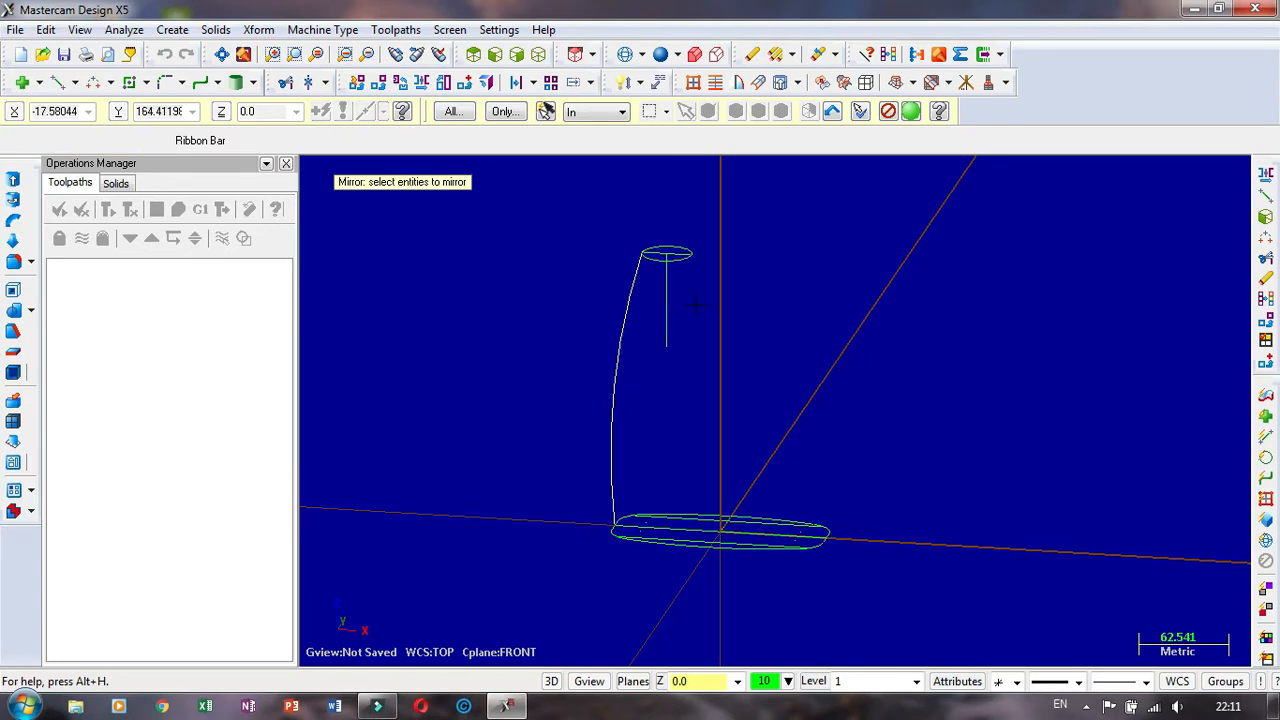
{"action": "key", "text": "Return"}
{"action": "left_click", "coordinate": [678, 300]}
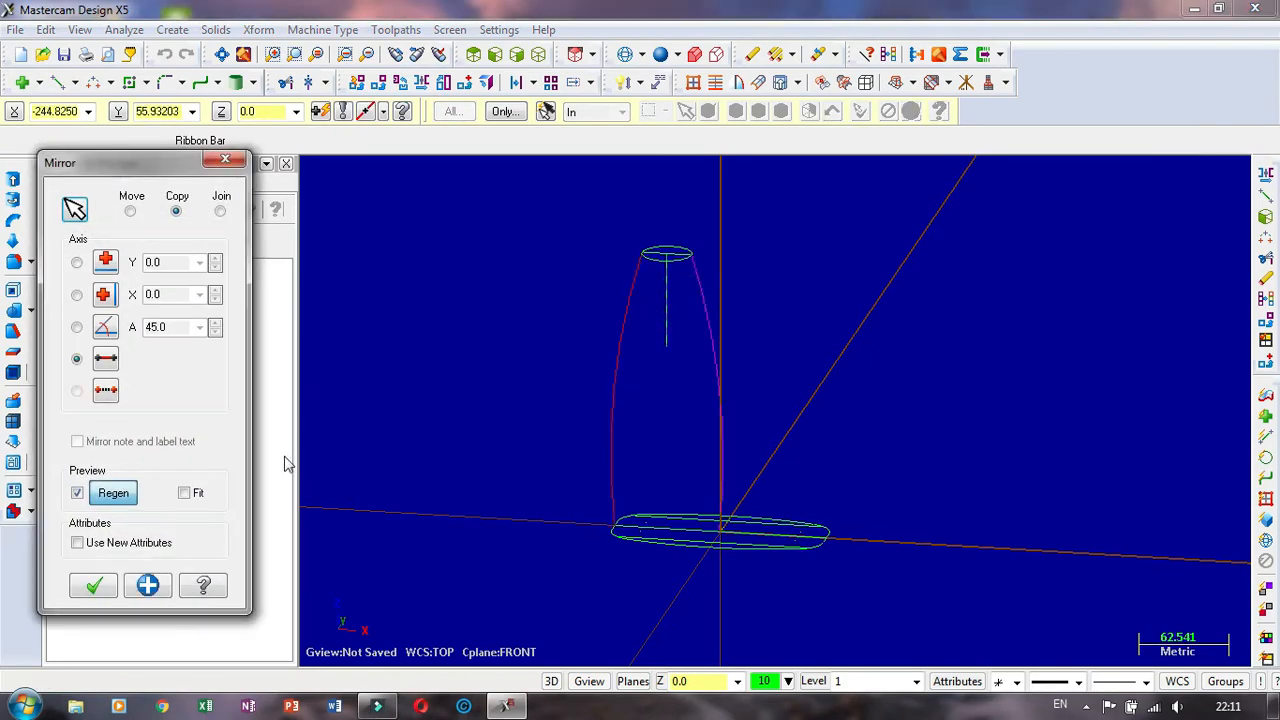
{"action": "left_click", "coordinate": [97, 588]}
Step: Draw an outward-bulging three-point arc of about 168 mm radius rising from the right end of the base outline
{"action": "scroll", "coordinate": [556, 298], "scroll_direction": "down", "scroll_amount": 1}
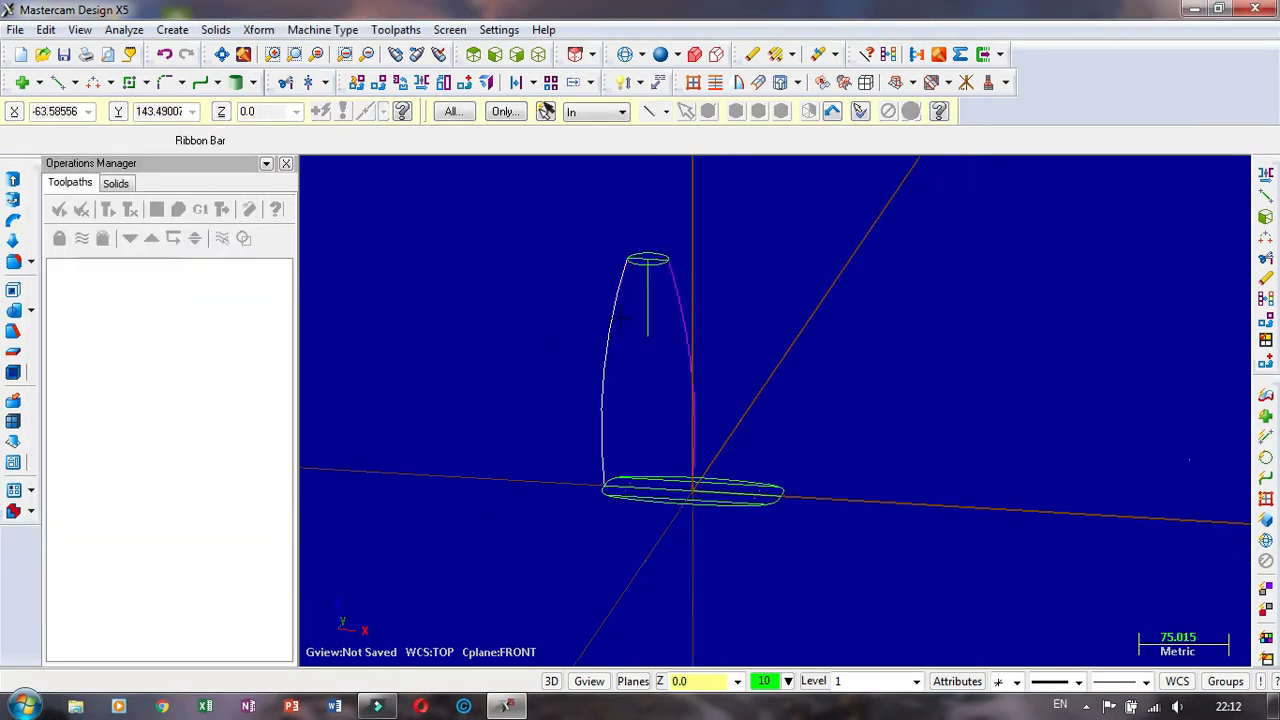
{"action": "scroll", "coordinate": [600, 300], "scroll_direction": "up", "scroll_amount": 1}
{"action": "middle_click_drag", "start_coordinate": [583, 276], "coordinate": [559, 263]}
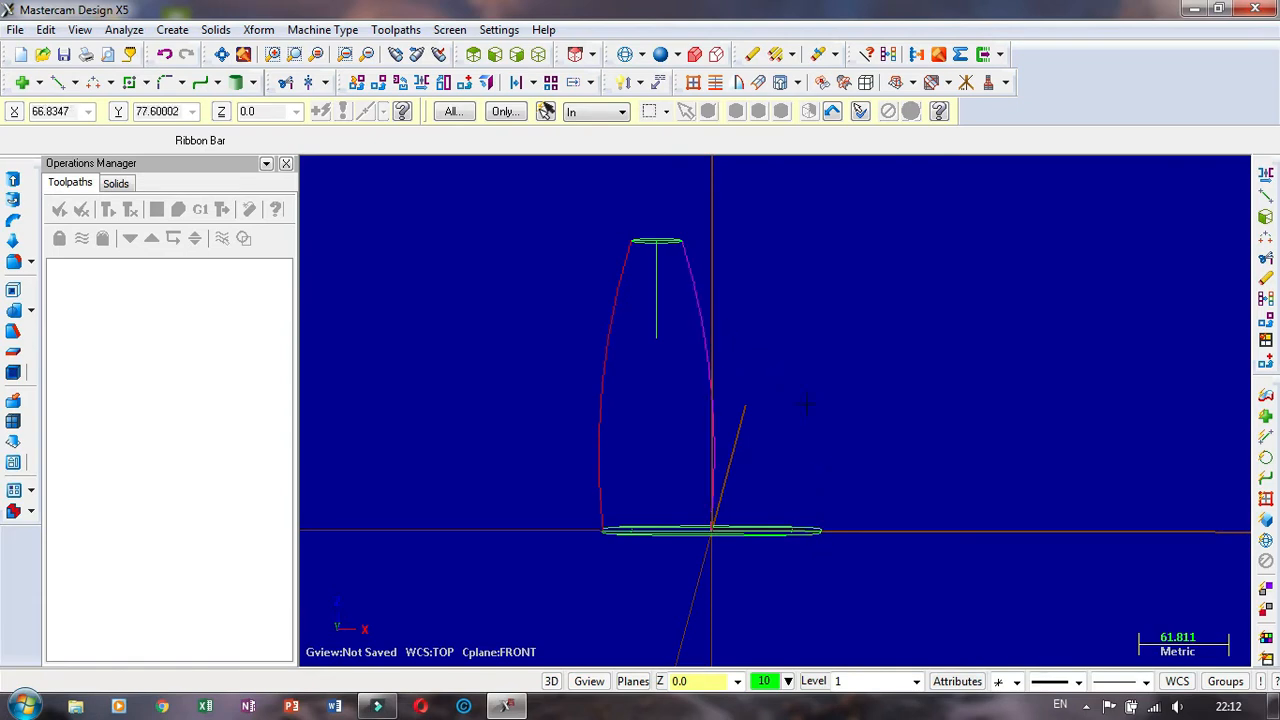
{"action": "right_click", "coordinate": [782, 358]}
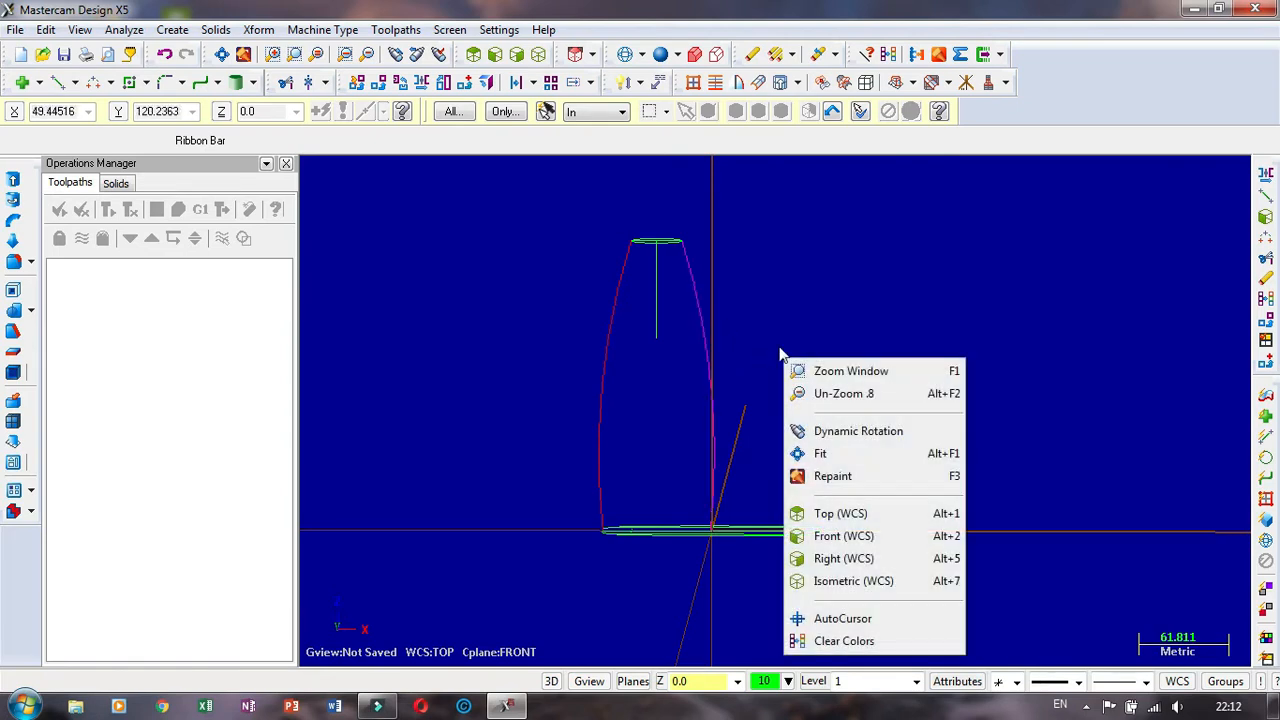
{"action": "left_click", "coordinate": [780, 334]}
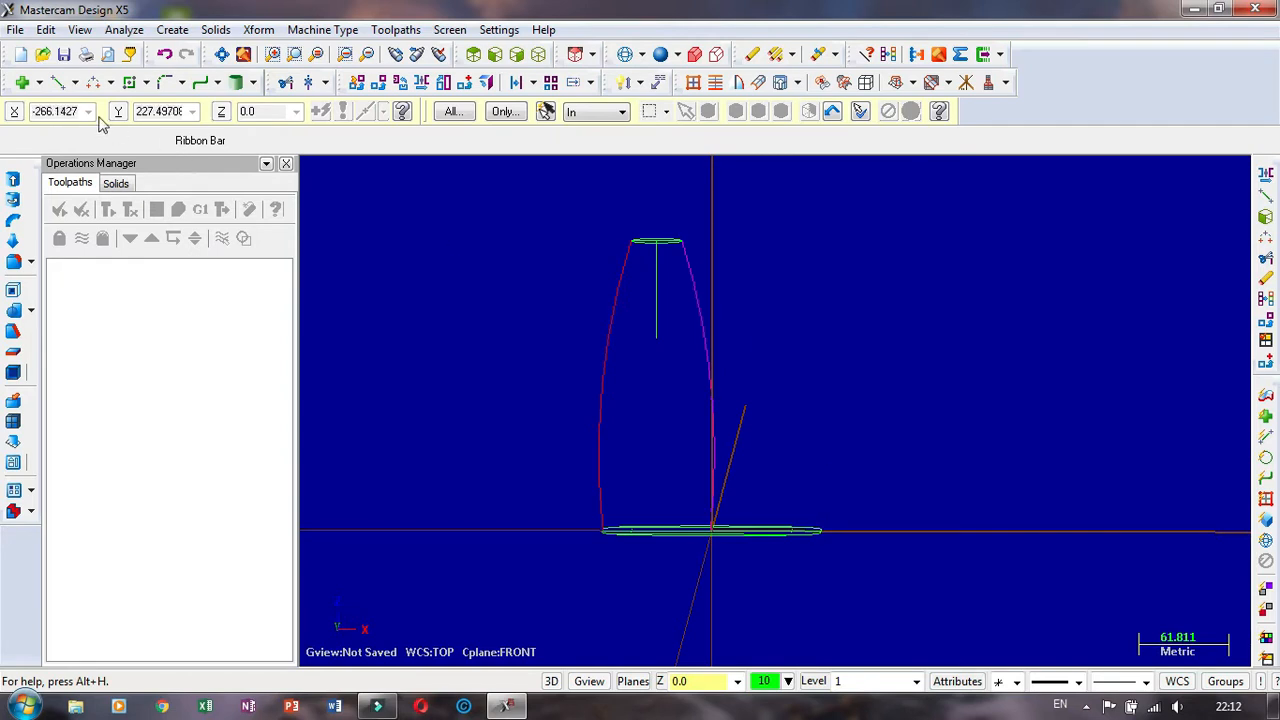
{"action": "left_click", "coordinate": [94, 82]}
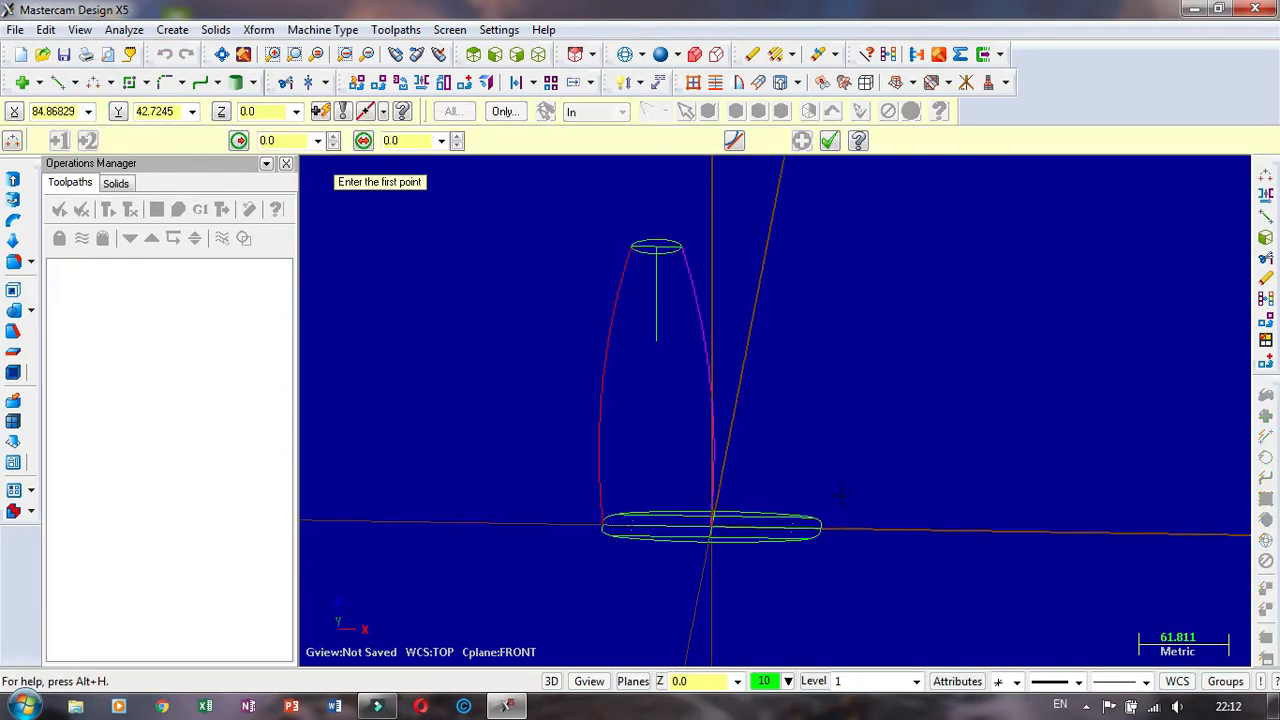
{"action": "middle_click_drag", "start_coordinate": [842, 493], "coordinate": [835, 521]}
{"action": "left_click", "coordinate": [822, 527]}
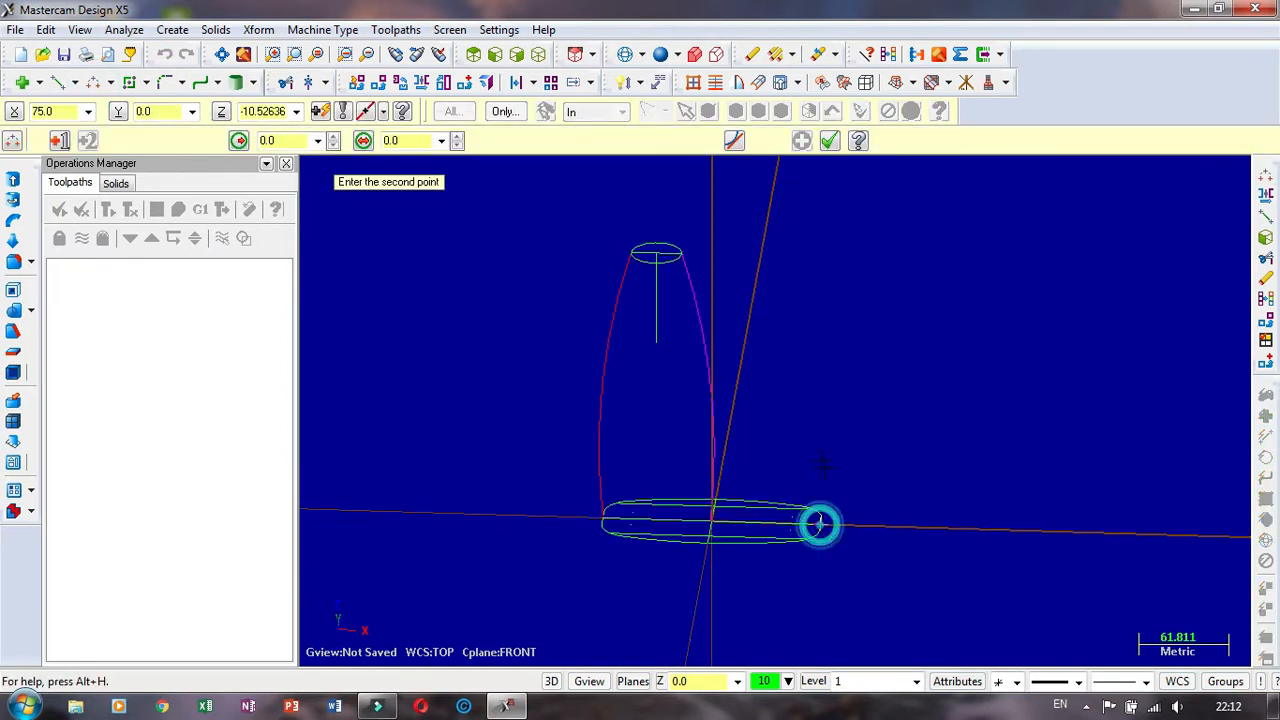
{"action": "middle_click_drag", "start_coordinate": [812, 345], "coordinate": [745, 325]}
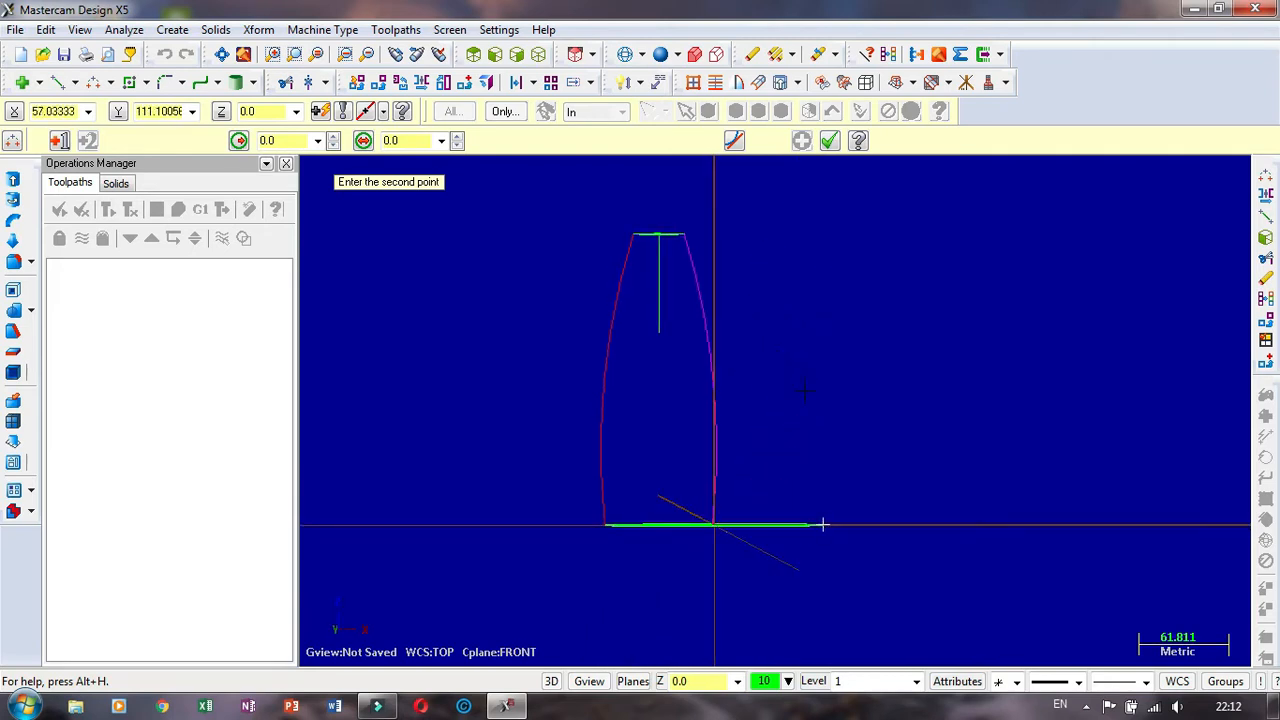
{"action": "left_click", "coordinate": [754, 329]}
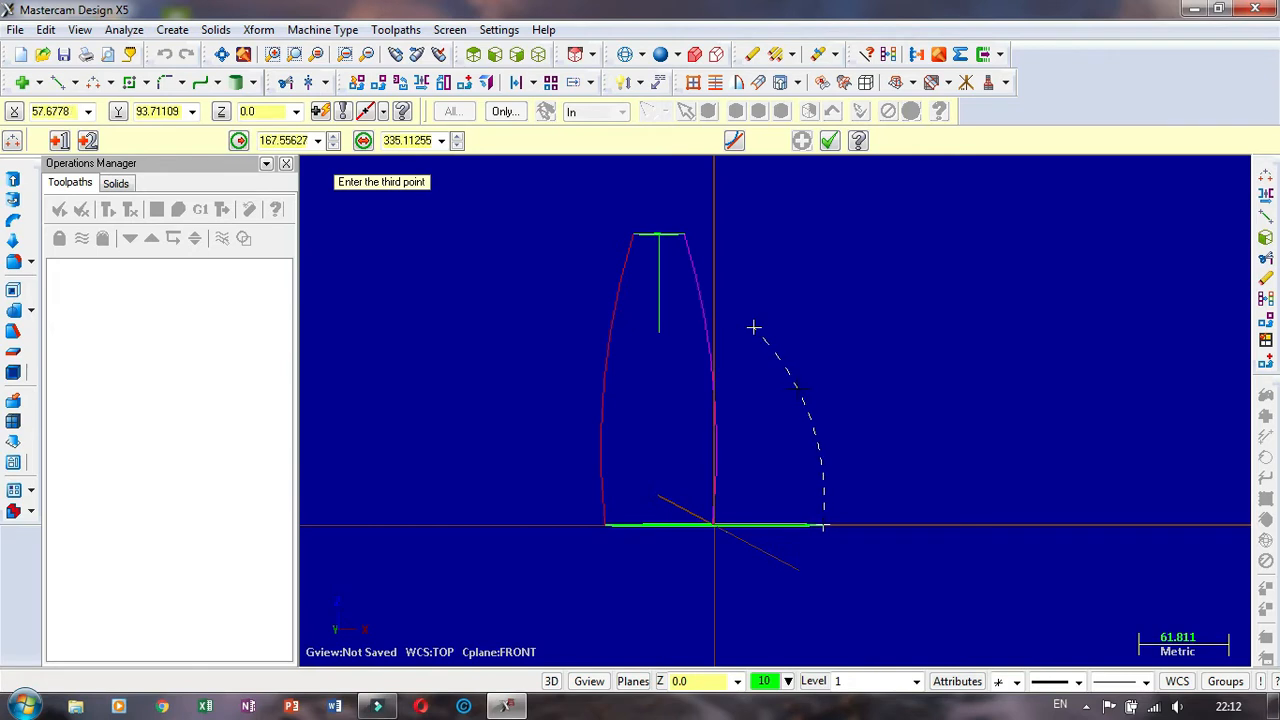
{"action": "left_click", "coordinate": [799, 388]}
Step: Draw a concave three-point arc of about 72 mm radius crossing the mirrored side arc and the top of the right-hand arc
{"action": "scroll", "coordinate": [742, 272], "scroll_direction": "up", "scroll_amount": 3}
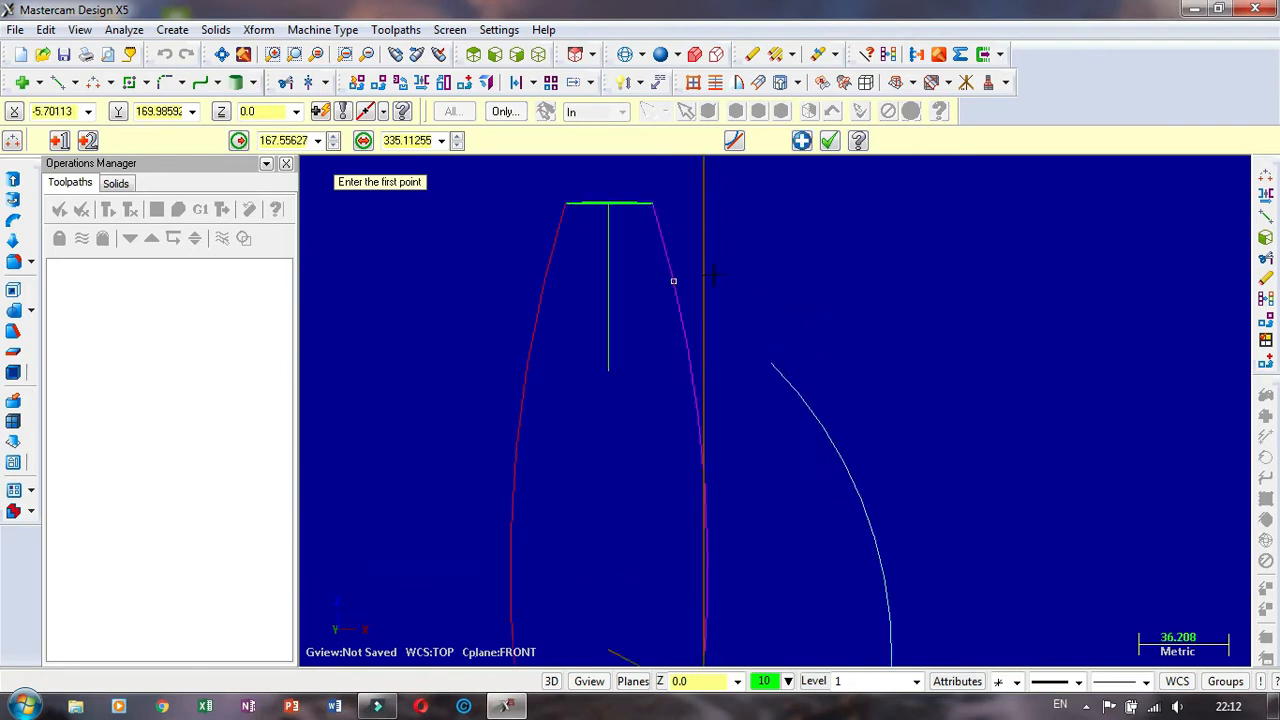
{"action": "scroll", "coordinate": [734, 315], "scroll_direction": "down", "scroll_amount": 2}
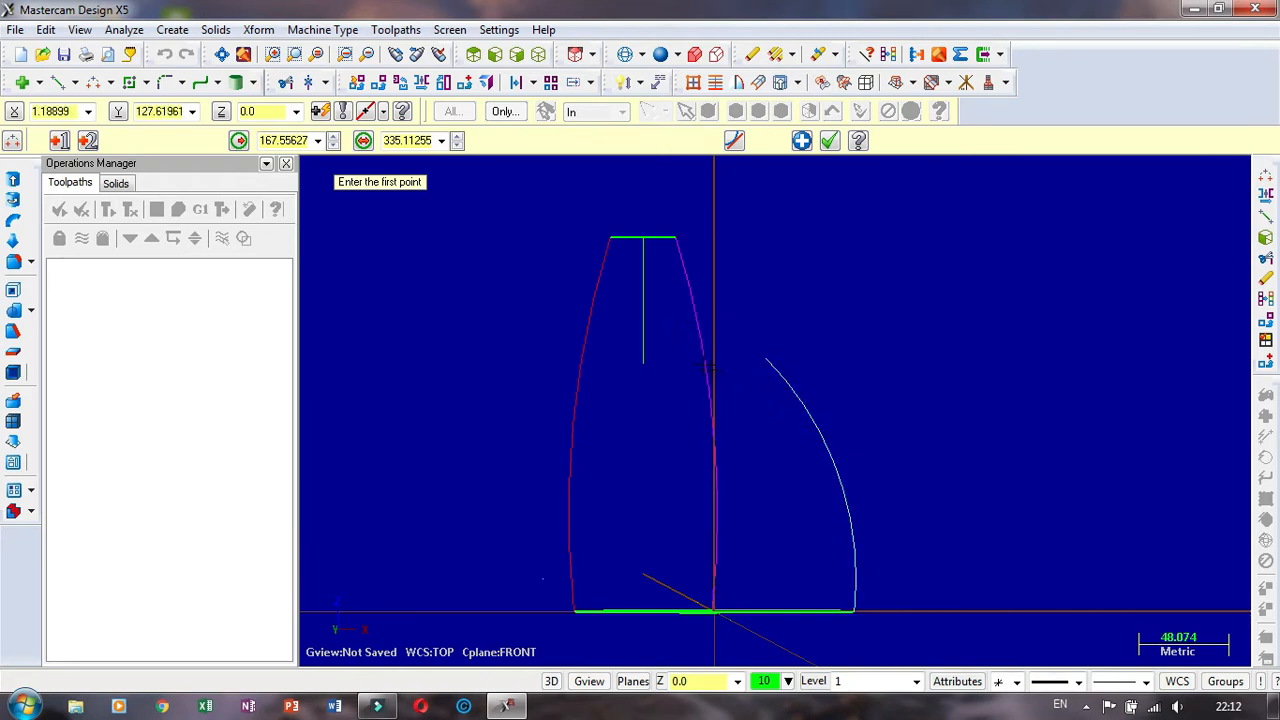
{"action": "left_click", "coordinate": [676, 310]}
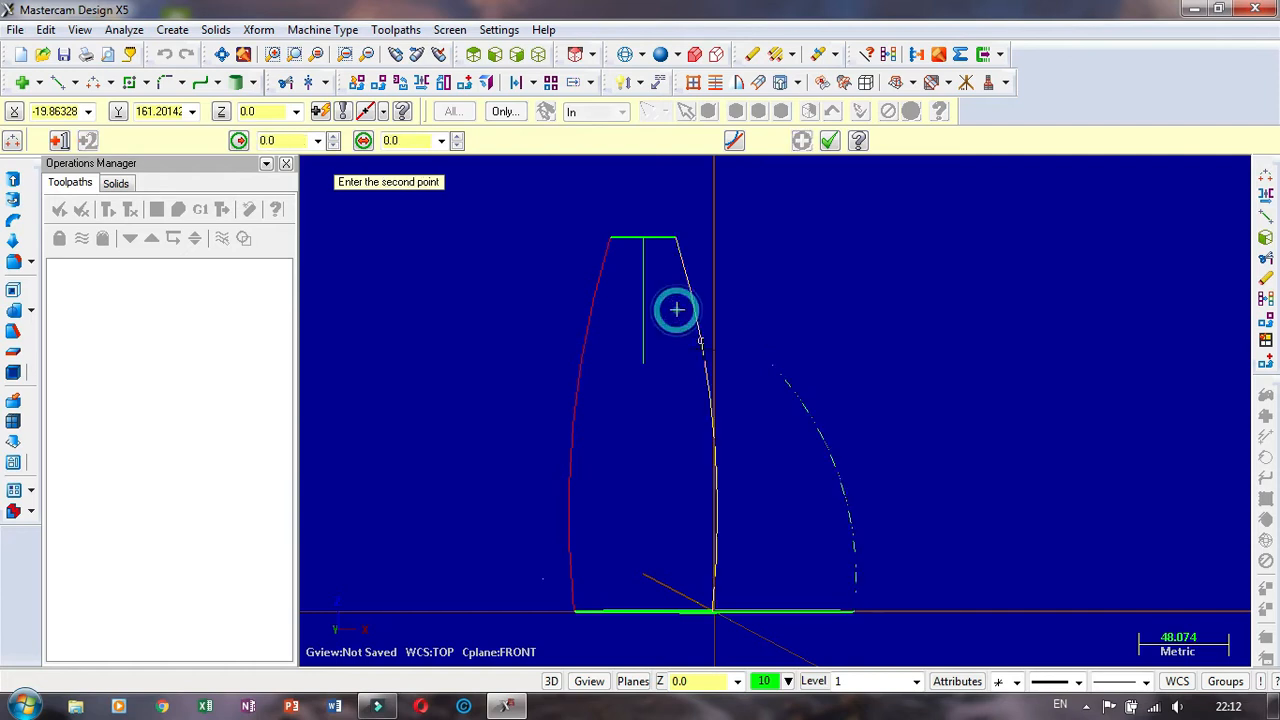
{"action": "left_click", "coordinate": [812, 382]}
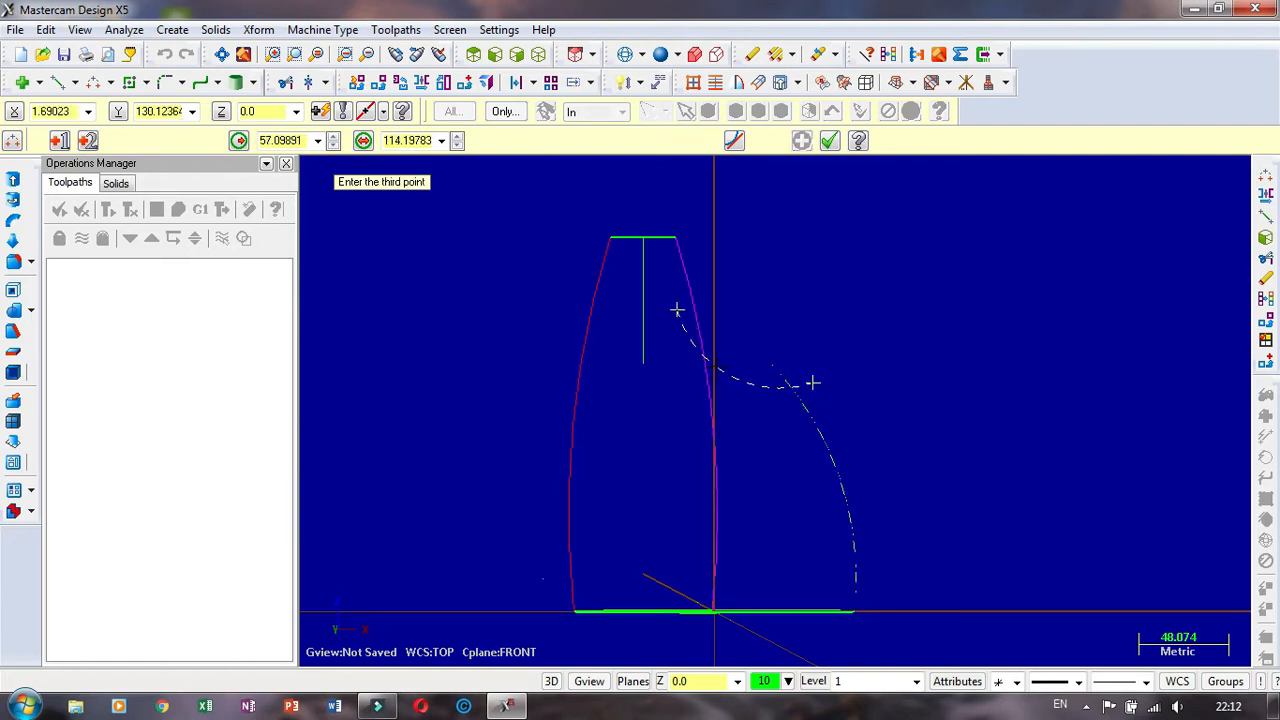
{"action": "left_click", "coordinate": [720, 360]}
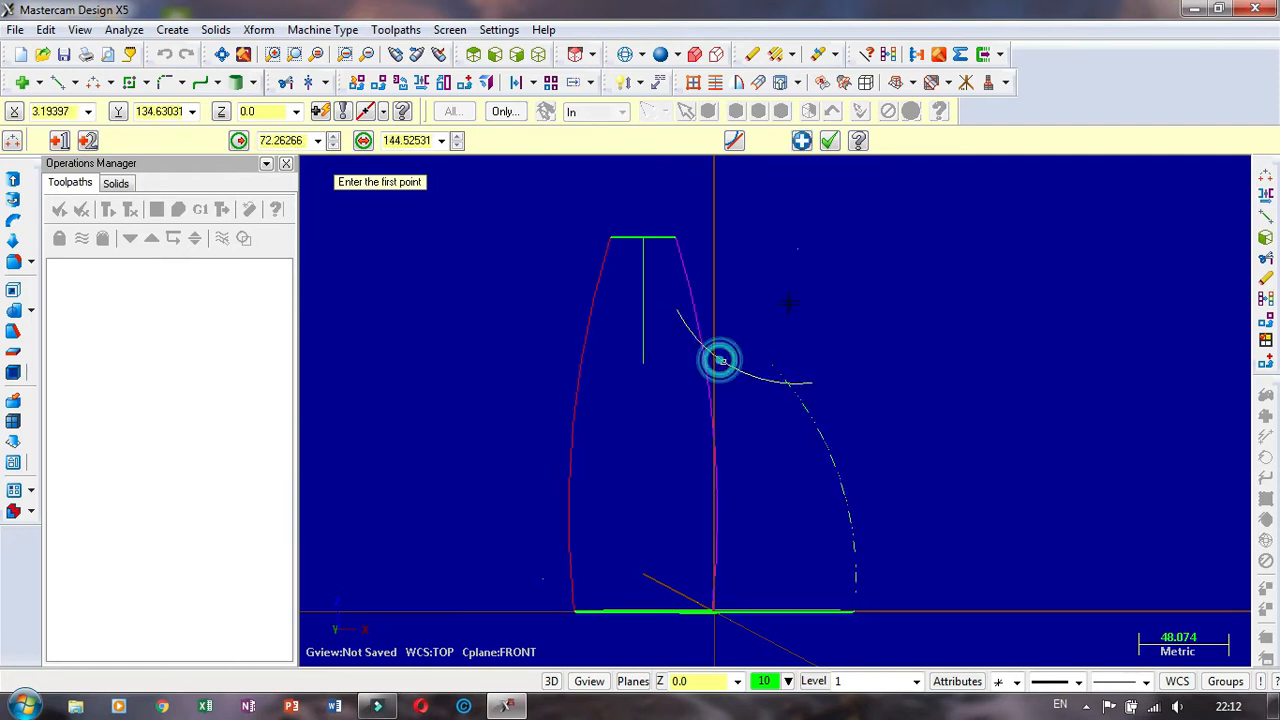
Step: Fillet the concave arc into the outward-bulging right-hand arc with a 60 mm radius
{"action": "left_click", "coordinate": [163, 82]}
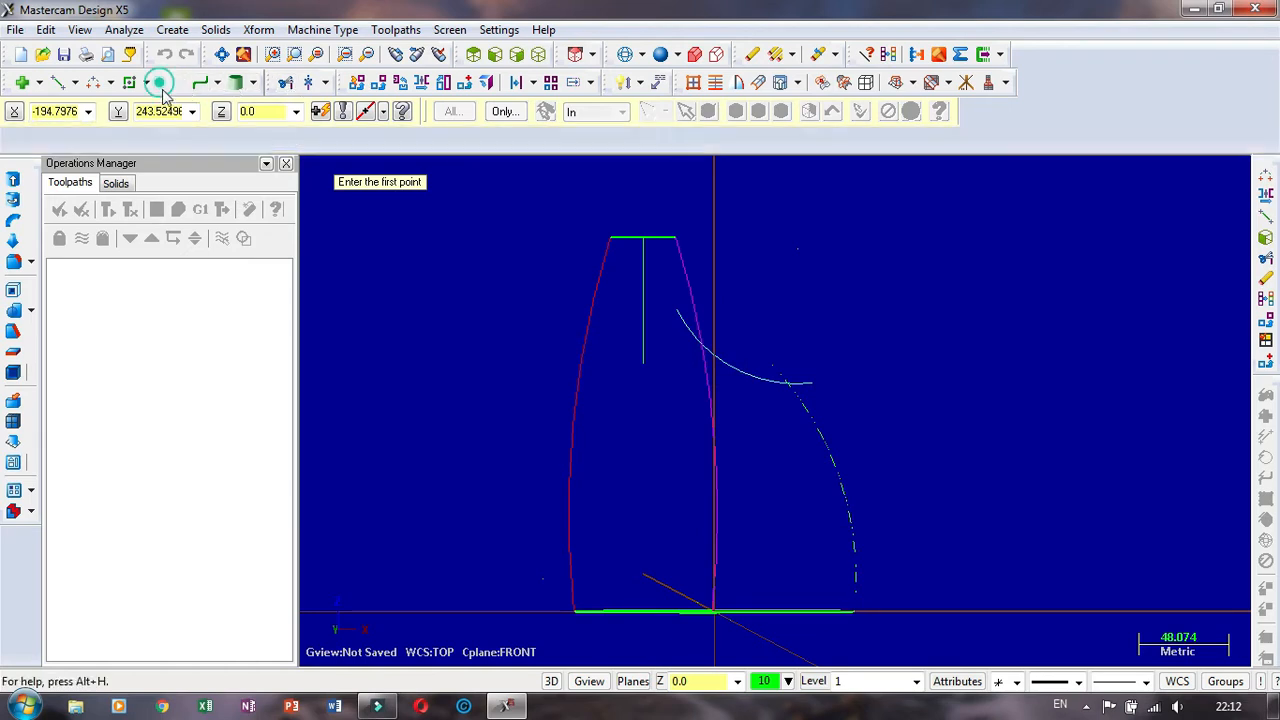
{"action": "left_click", "coordinate": [766, 380]}
{"action": "left_click", "coordinate": [808, 423]}
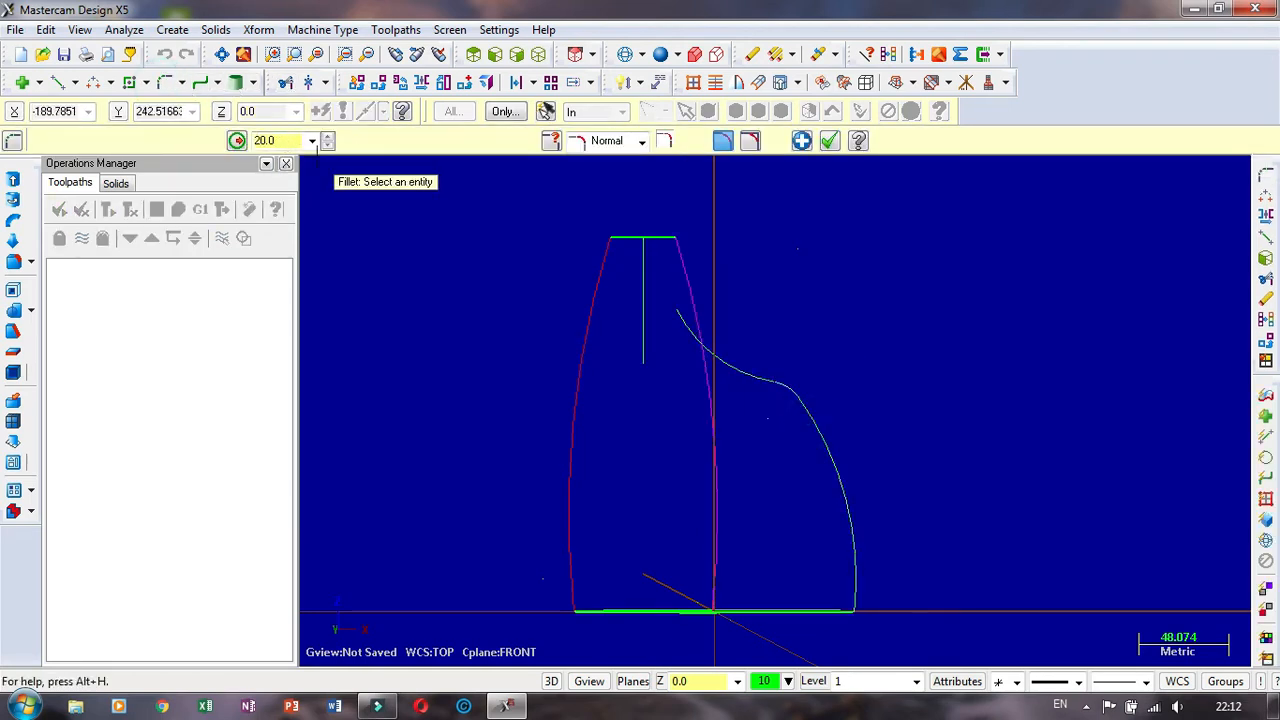
{"action": "left_click", "coordinate": [327, 137]}
{"action": "left_click", "coordinate": [327, 137]}
{"action": "left_click", "coordinate": [327, 137]}
{"action": "left_click", "coordinate": [327, 137]}
{"action": "left_click", "coordinate": [327, 137]}
{"action": "left_click", "coordinate": [327, 137]}
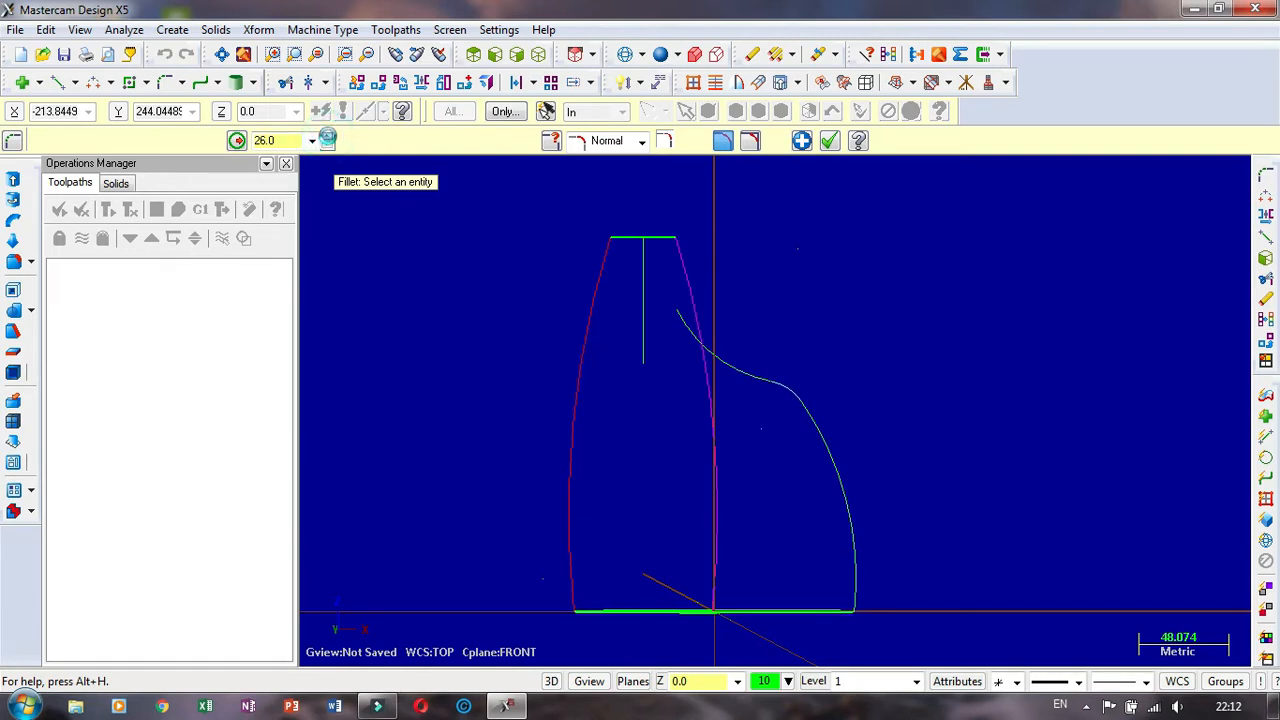
{"action": "left_click", "coordinate": [328, 137]}
{"action": "left_click", "coordinate": [328, 137]}
{"action": "left_click", "coordinate": [328, 137]}
{"action": "left_click", "coordinate": [328, 137]}
{"action": "left_click", "coordinate": [328, 138]}
{"action": "left_click", "coordinate": [328, 138]}
{"action": "left_click", "coordinate": [328, 138]}
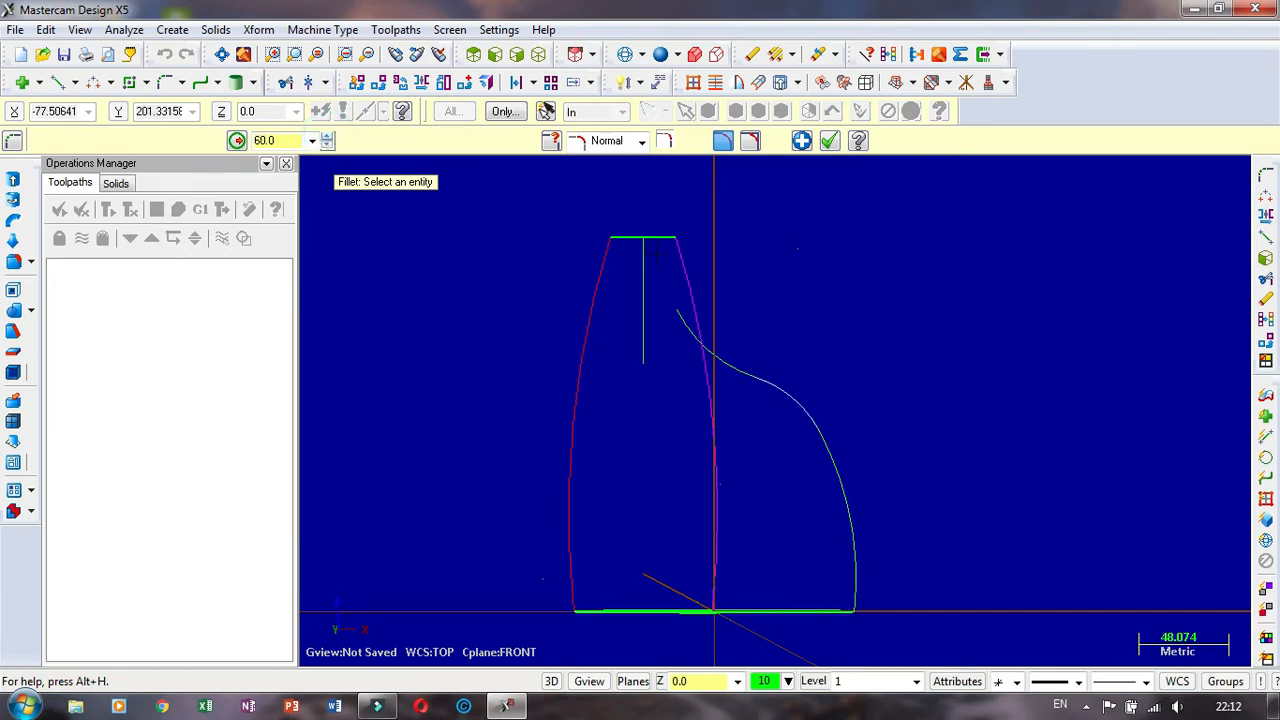
Step: Fillet the upper part of the mirrored side arc into the concave arc with a 20 mm radius
{"action": "left_click", "coordinate": [690, 297]}
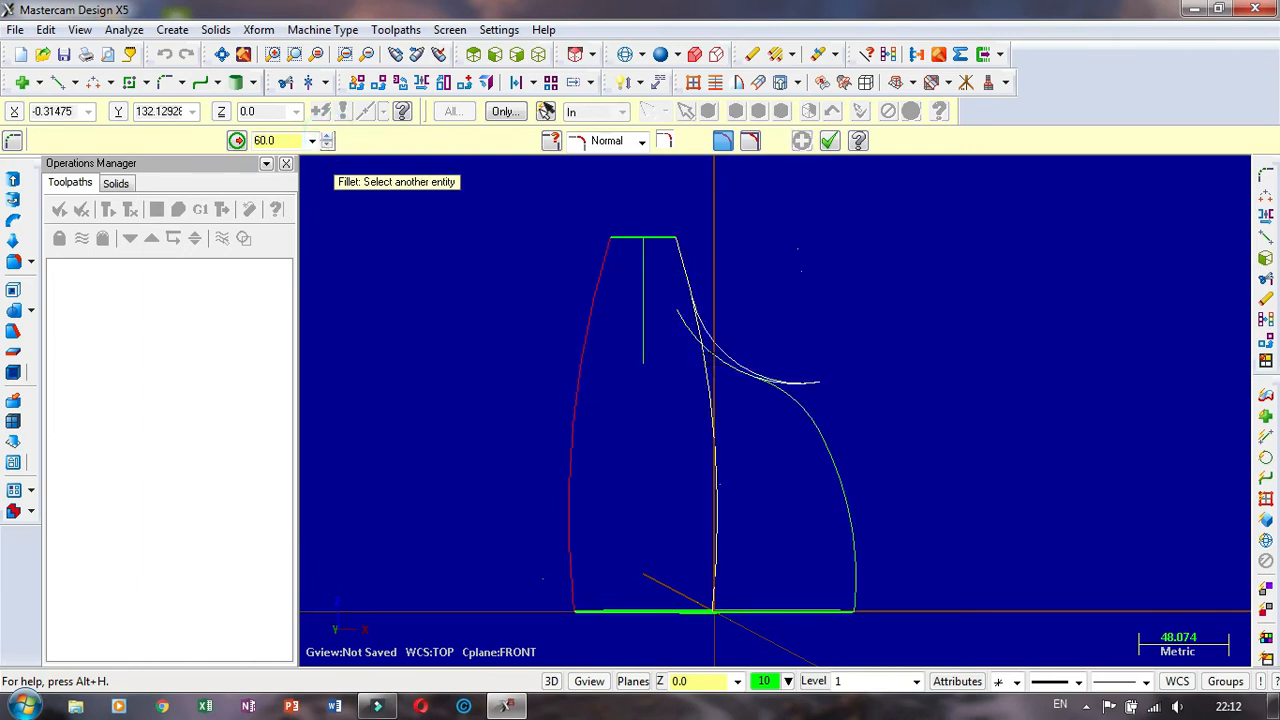
{"action": "scroll", "coordinate": [535, 252], "scroll_direction": "down", "scroll_amount": 1}
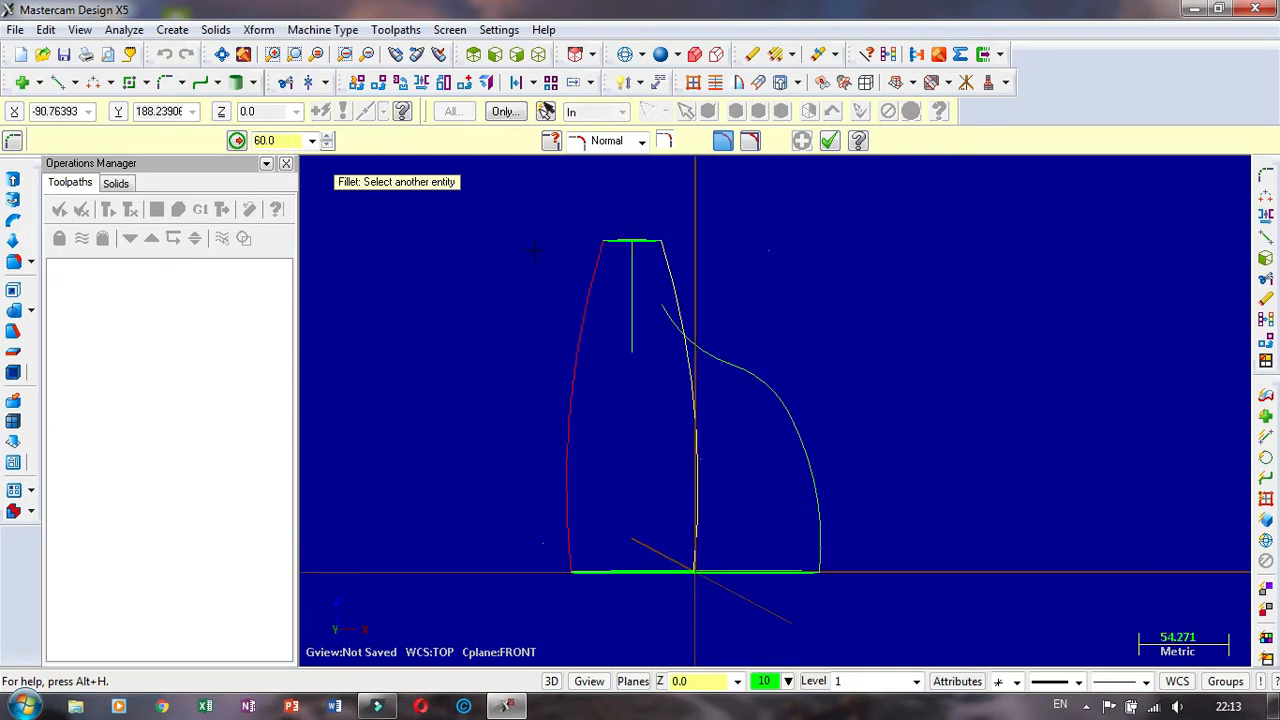
{"action": "scroll", "coordinate": [535, 252], "scroll_direction": "up", "scroll_amount": 1}
{"action": "left_click", "coordinate": [303, 142]}
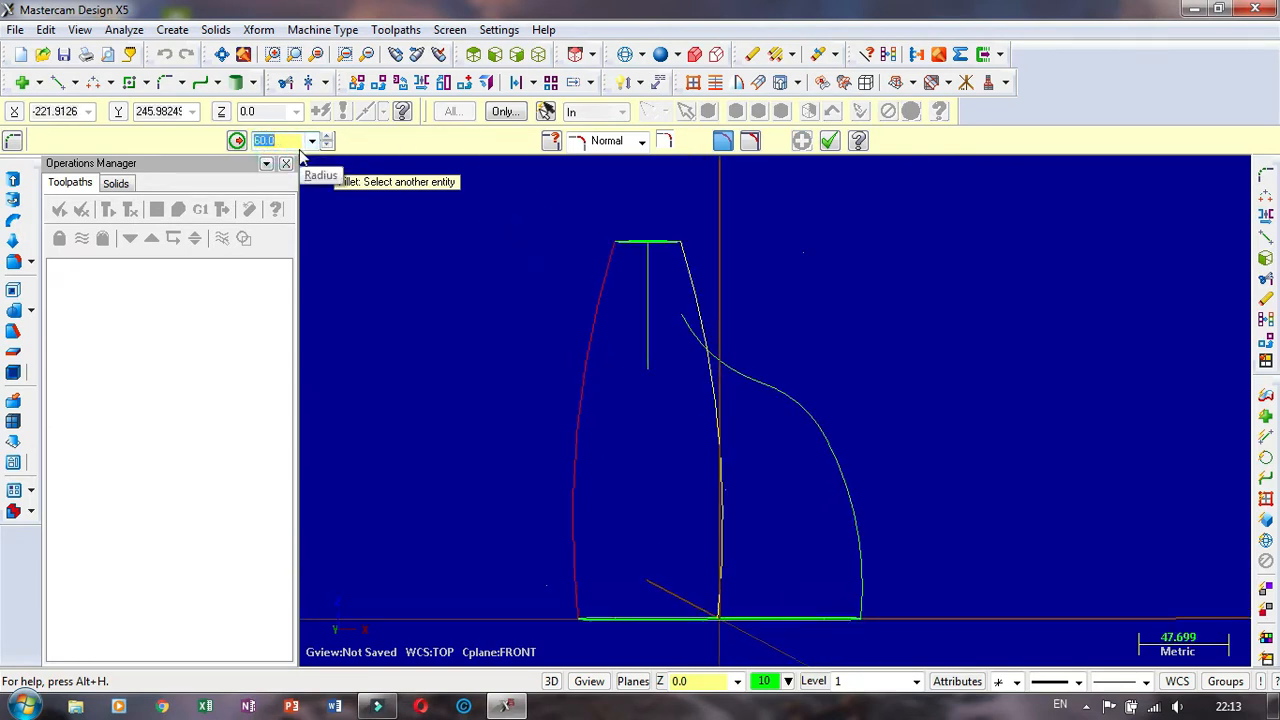
{"action": "type", "text": "20"}
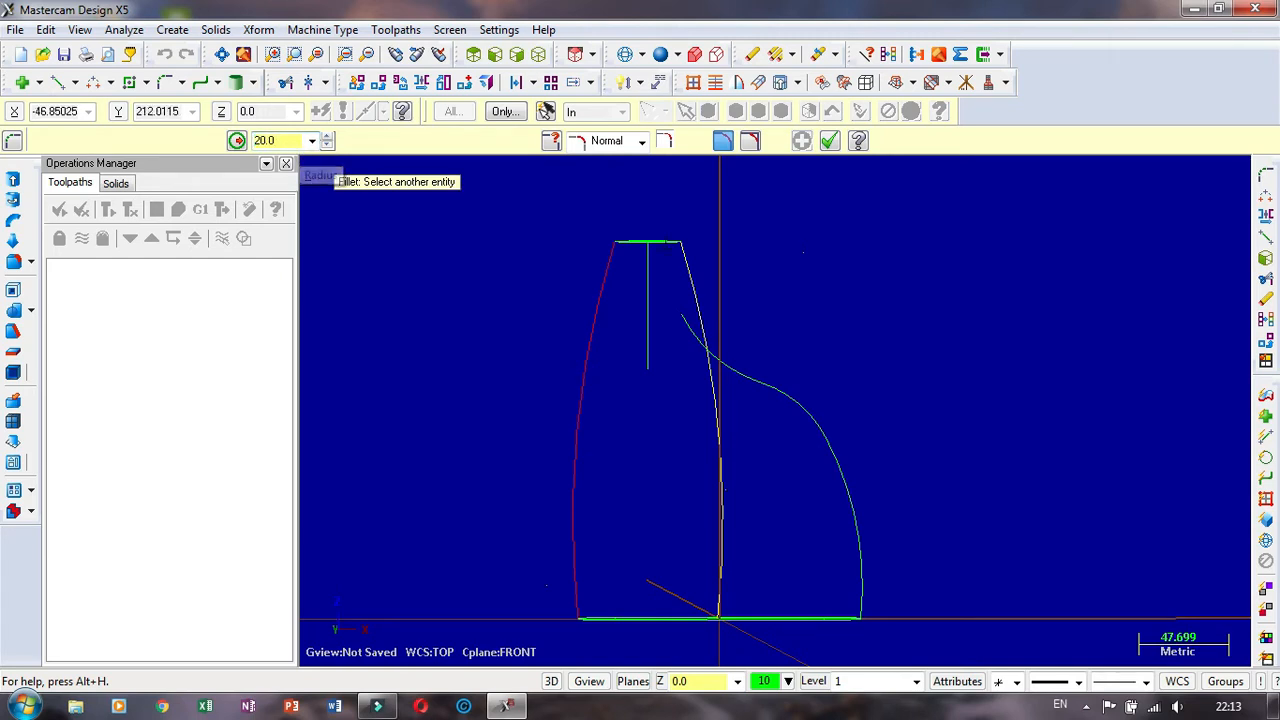
{"action": "key", "text": "Return"}
{"action": "left_click", "coordinate": [720, 360]}
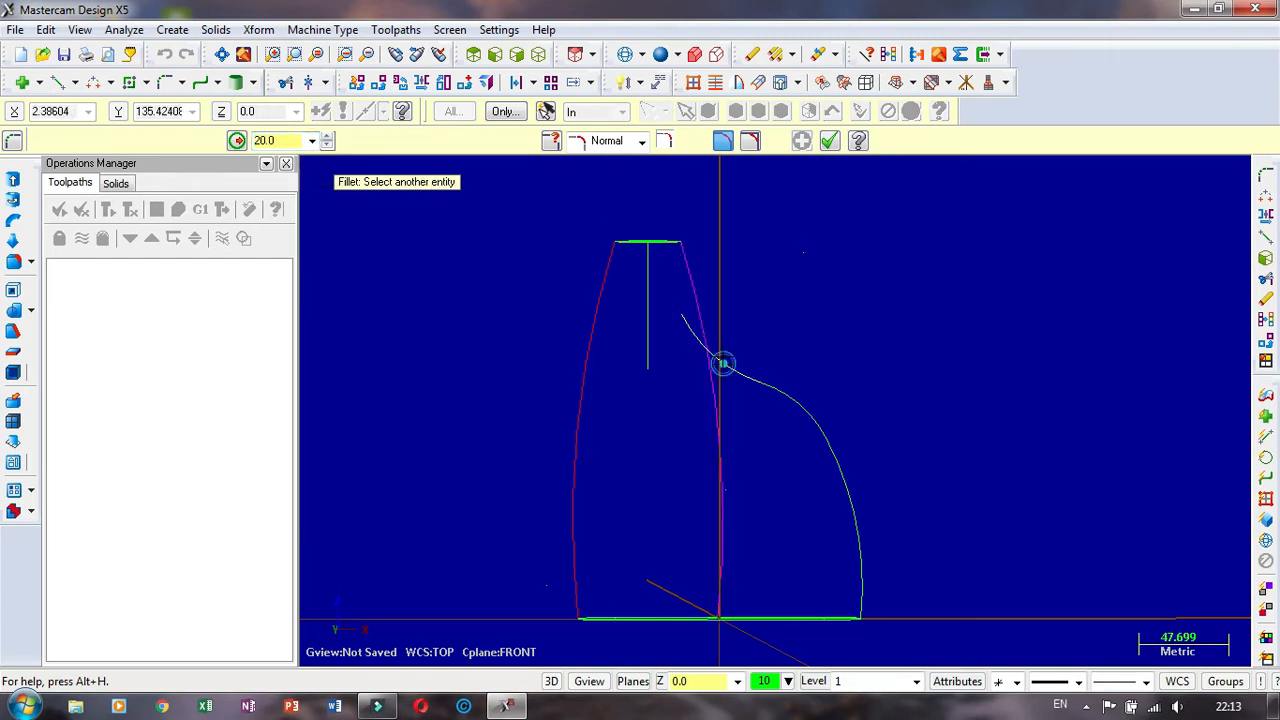
{"action": "left_click", "coordinate": [706, 322]}
{"action": "scroll", "coordinate": [712, 300], "scroll_direction": "up", "scroll_amount": 2}
{"action": "scroll", "coordinate": [716, 292], "scroll_direction": "up", "scroll_amount": 1}
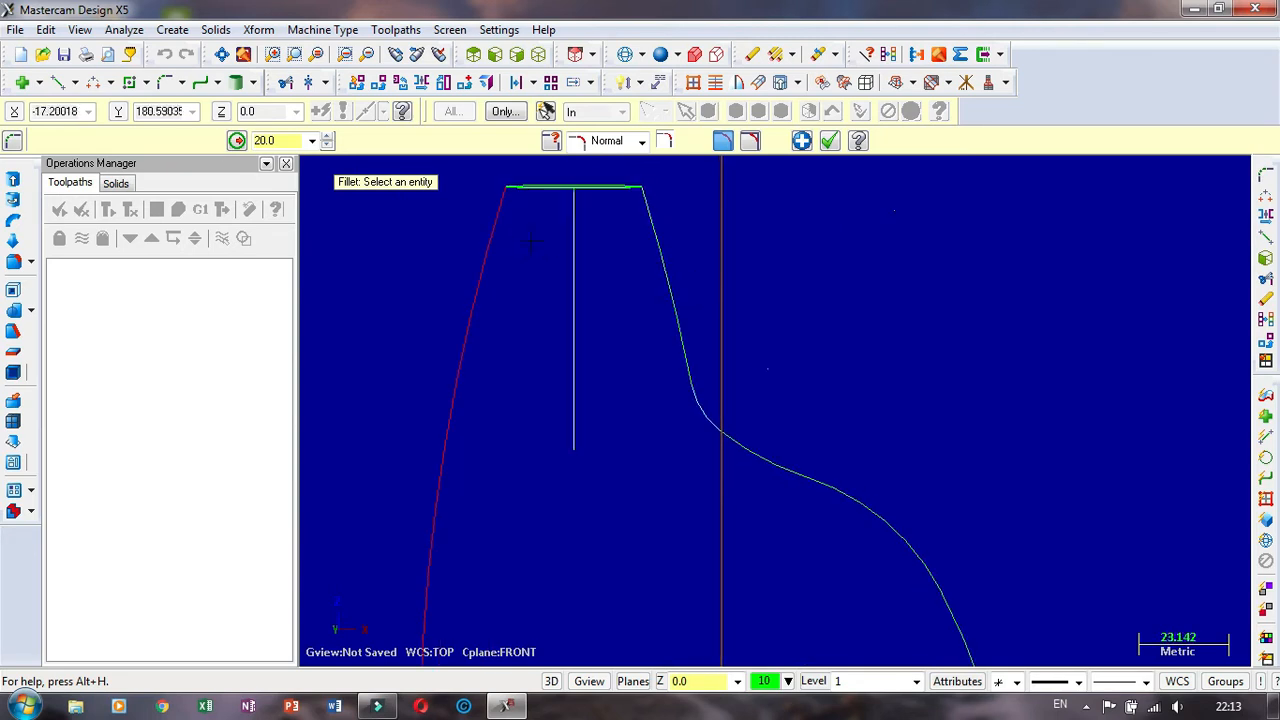
Step: Set the radius of the fillet below the raised circle to 33 mm and accept it
{"action": "left_click", "coordinate": [328, 140]}
{"action": "left_click", "coordinate": [329, 136]}
{"action": "left_click", "coordinate": [329, 136]}
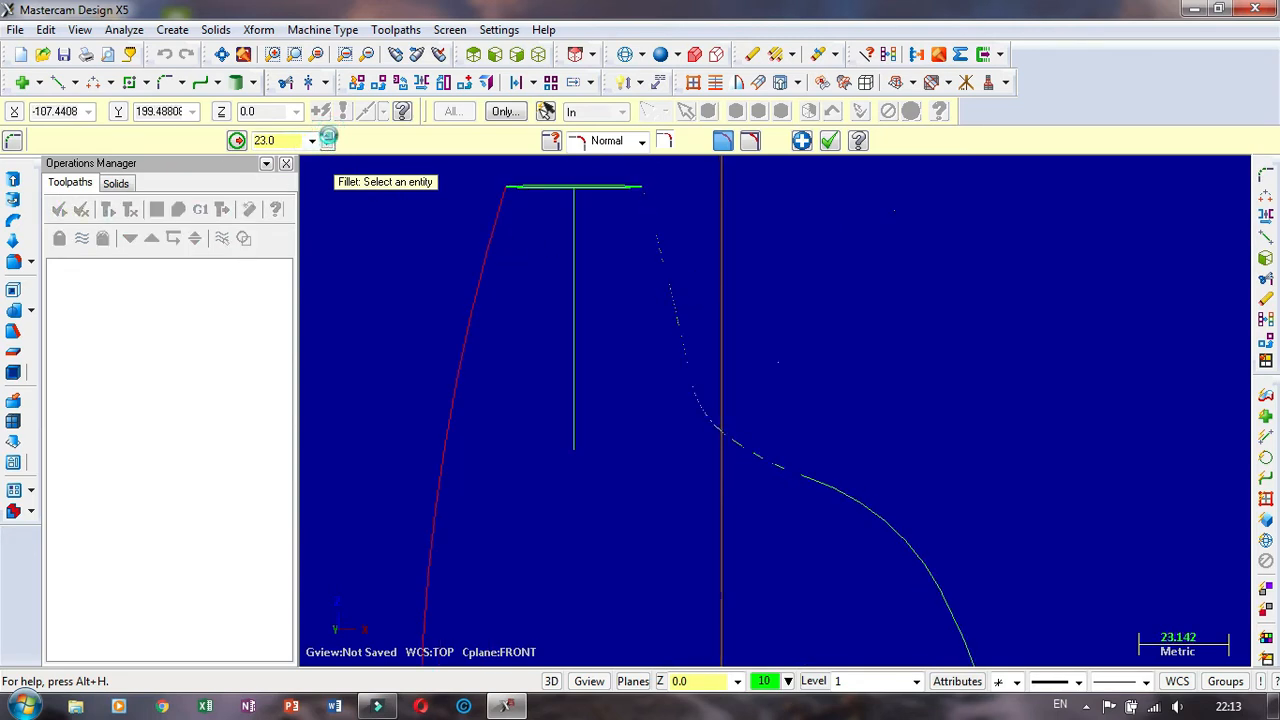
{"action": "left_click", "coordinate": [329, 136]}
{"action": "left_click", "coordinate": [329, 136]}
{"action": "left_click", "coordinate": [329, 136]}
{"action": "left_click", "coordinate": [329, 136]}
{"action": "left_click", "coordinate": [329, 136]}
{"action": "left_click", "coordinate": [329, 136]}
{"action": "left_click", "coordinate": [329, 136]}
{"action": "left_click", "coordinate": [329, 136]}
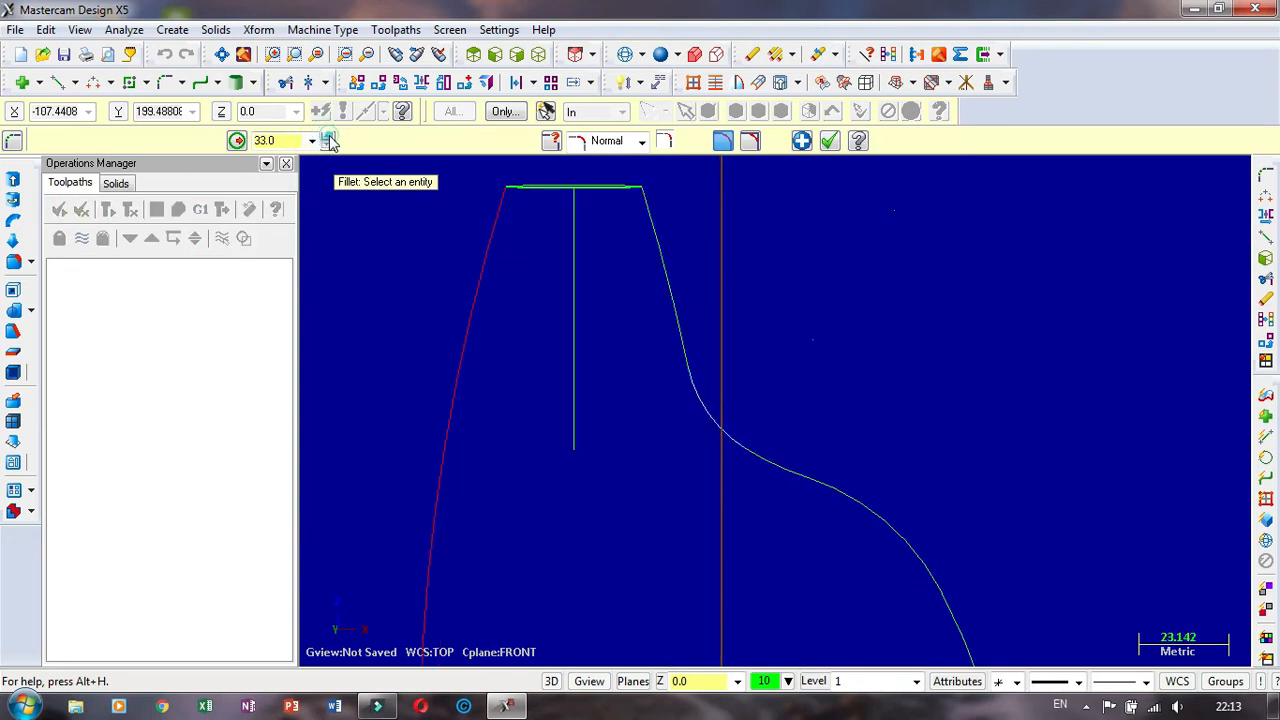
{"action": "left_click", "coordinate": [329, 136]}
{"action": "scroll", "coordinate": [733, 323], "scroll_direction": "down", "scroll_amount": 4}
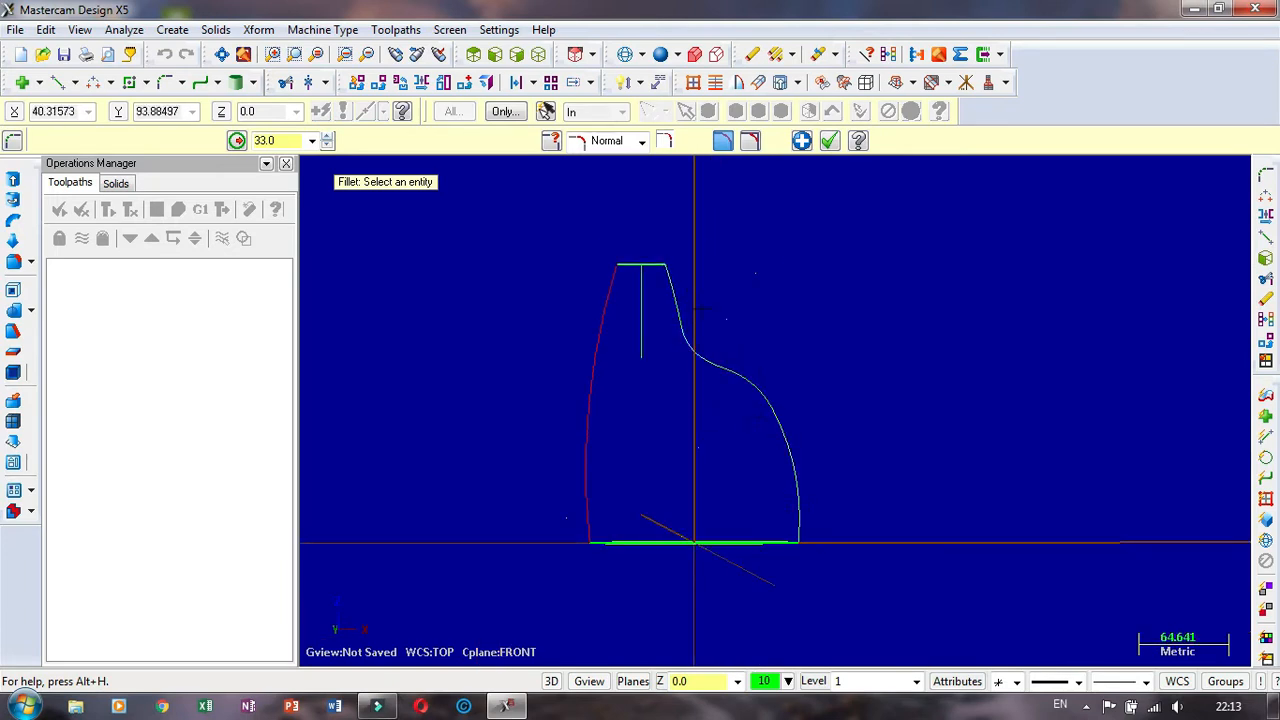
{"action": "left_click", "coordinate": [830, 141]}
Step: Create a net surface from the left-hand side arc, the raised circle, the filleted right-hand profile and the rounded base outline
{"action": "scroll", "coordinate": [742, 348], "scroll_direction": "up", "scroll_amount": 3}
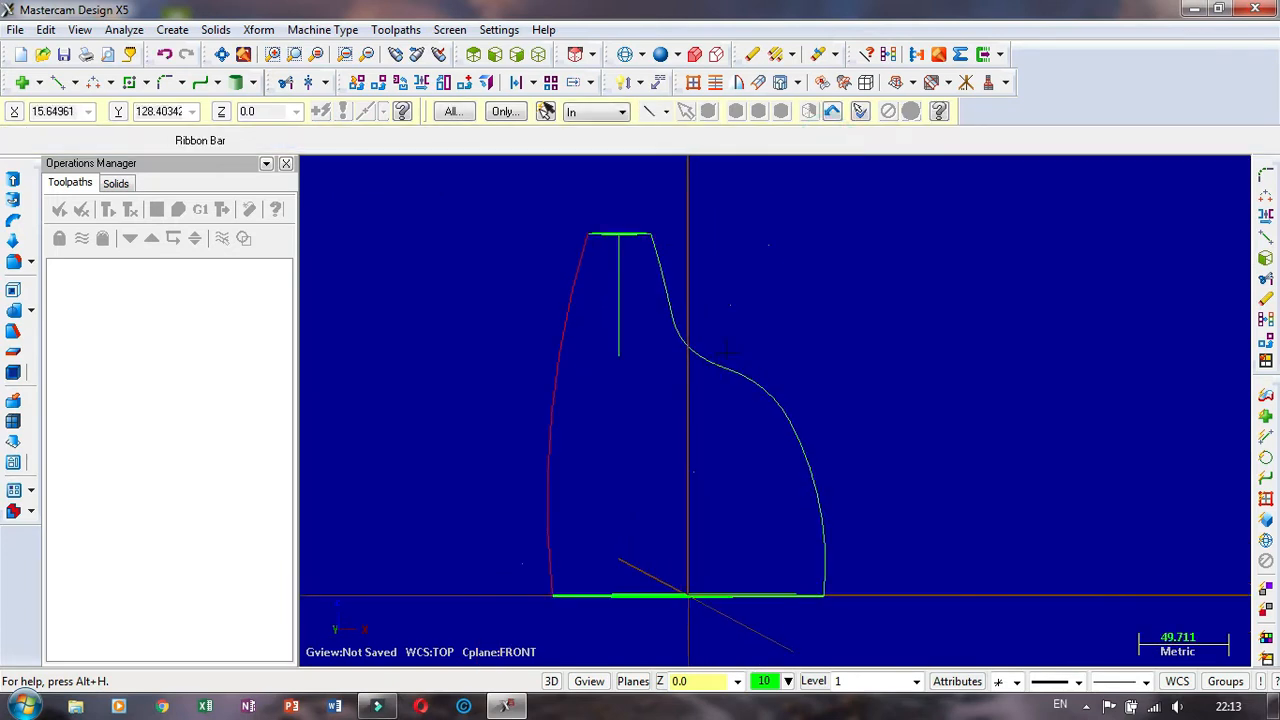
{"action": "middle_click_drag", "start_coordinate": [742, 348], "coordinate": [745, 277]}
{"action": "scroll", "coordinate": [679, 362], "scroll_direction": "down", "scroll_amount": 2}
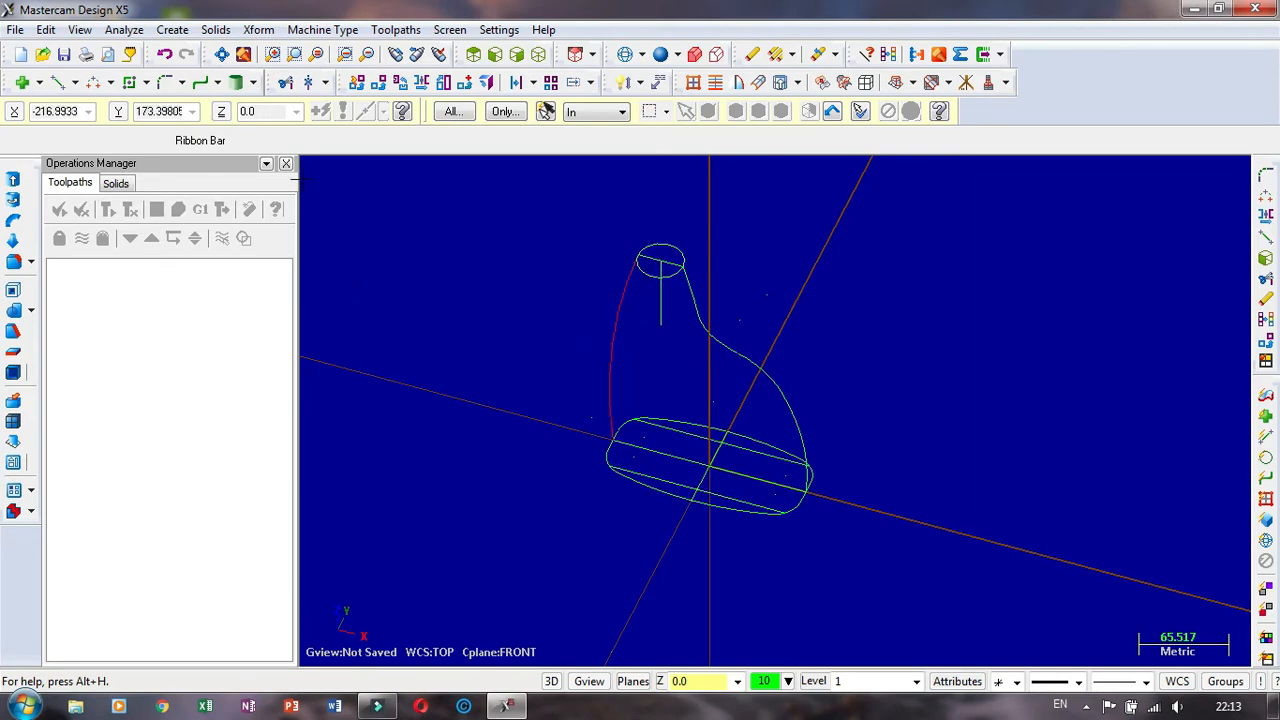
{"action": "left_click", "coordinate": [258, 29]}
{"action": "mouse_move", "coordinate": [172, 29]}
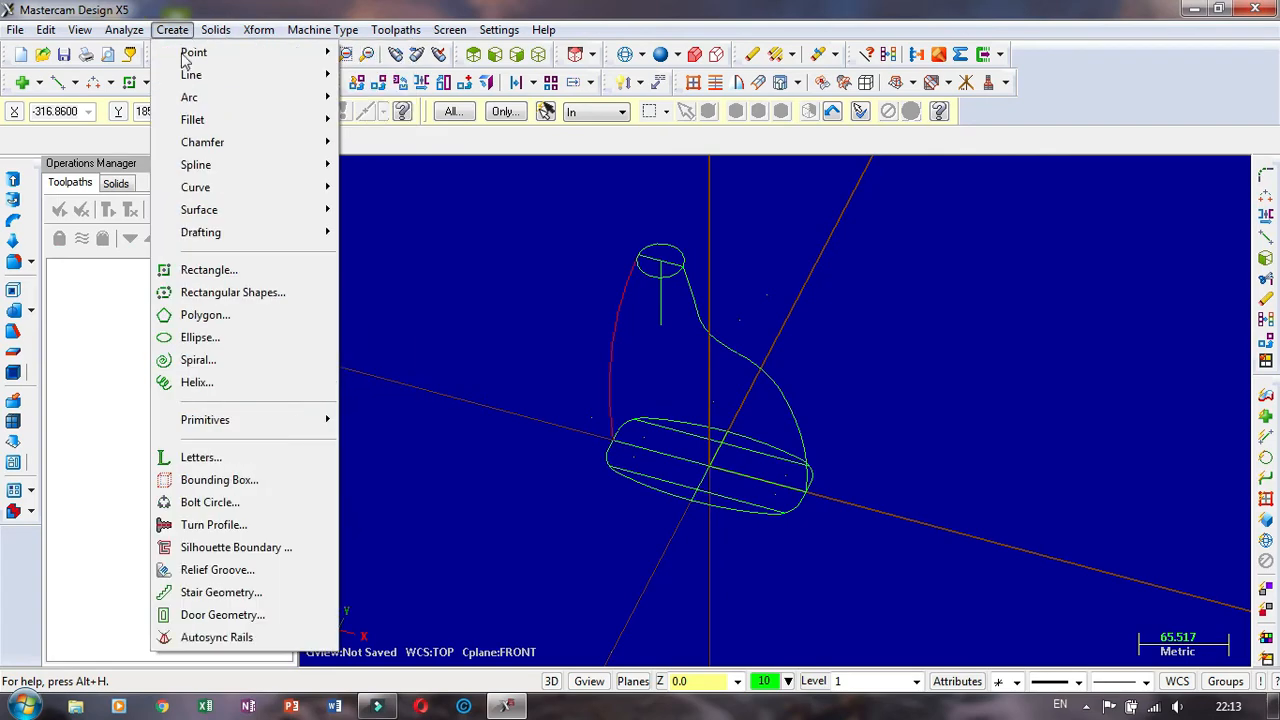
{"action": "mouse_move", "coordinate": [215, 172]}
{"action": "mouse_move", "coordinate": [215, 209]}
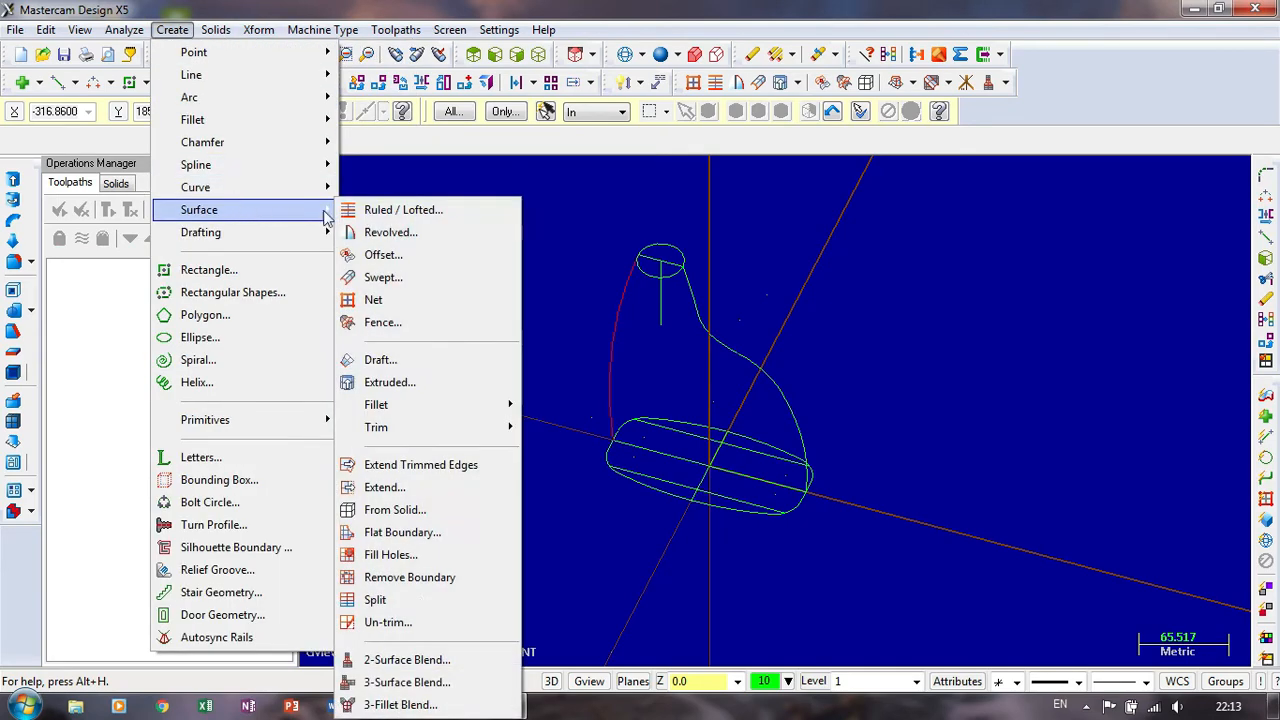
{"action": "left_click", "coordinate": [395, 302]}
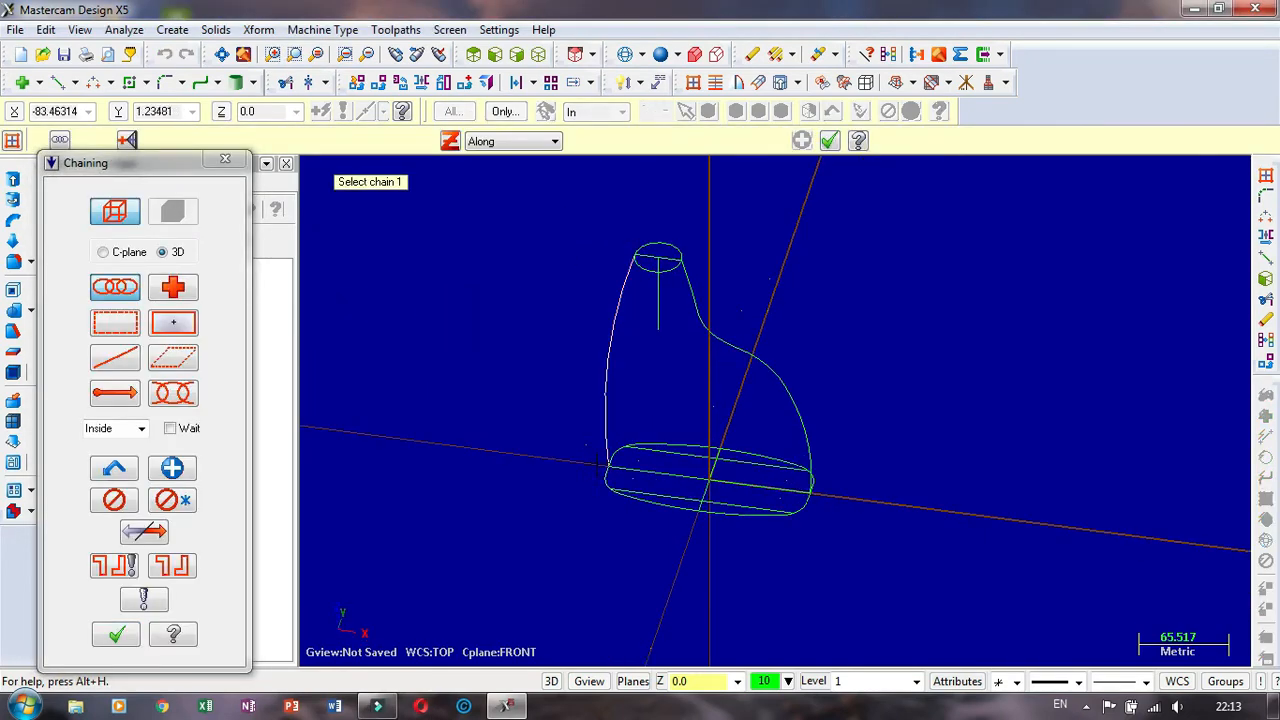
{"action": "left_click", "coordinate": [594, 404]}
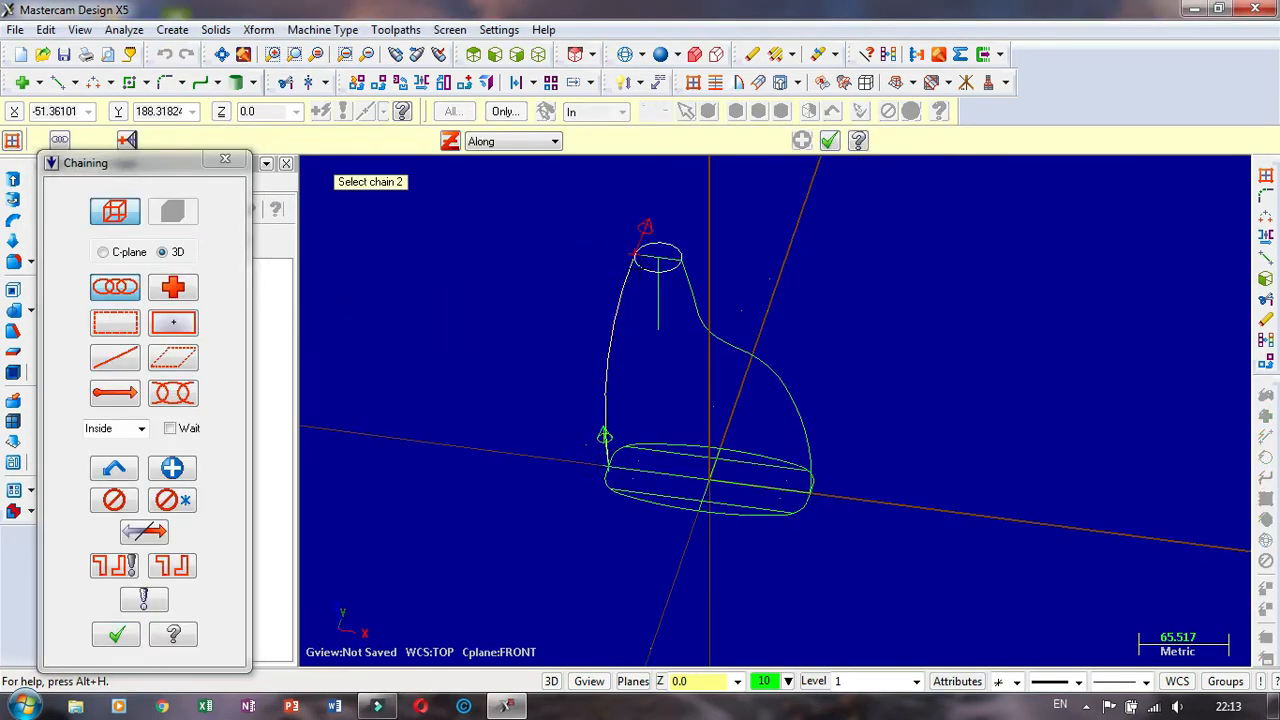
{"action": "left_click", "coordinate": [640, 256]}
{"action": "left_click", "coordinate": [690, 292]}
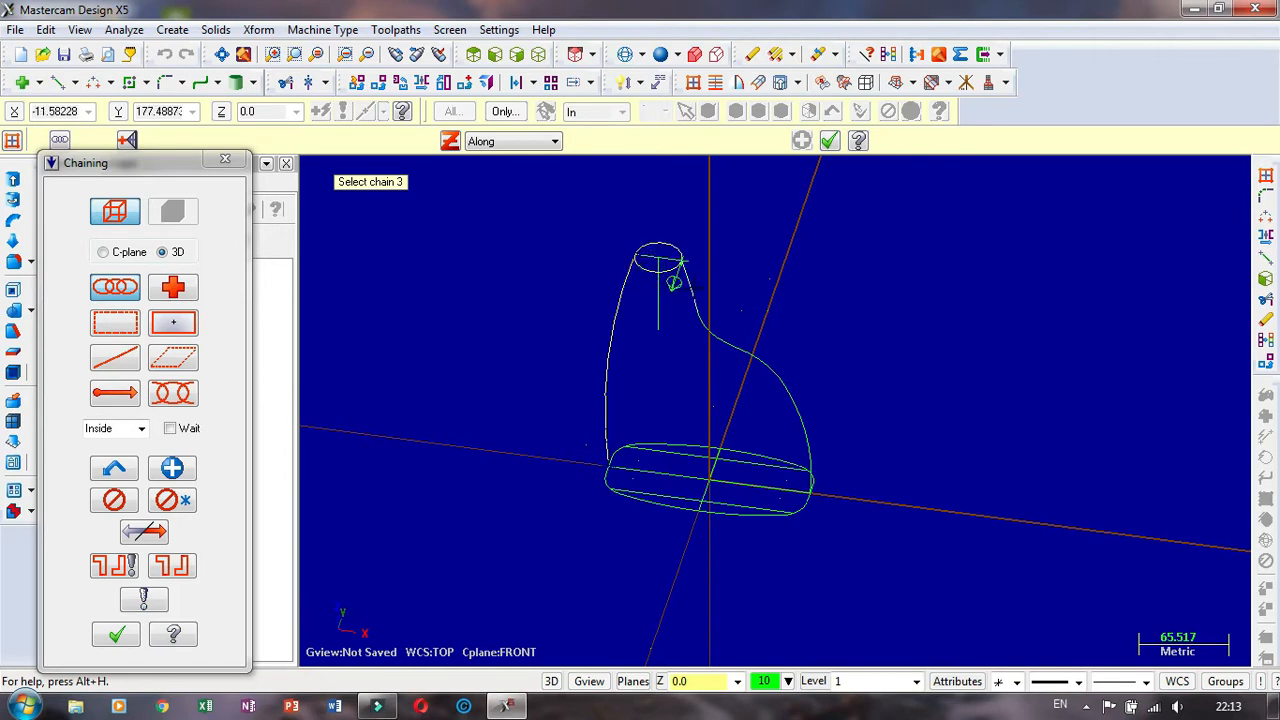
{"action": "left_click", "coordinate": [806, 519]}
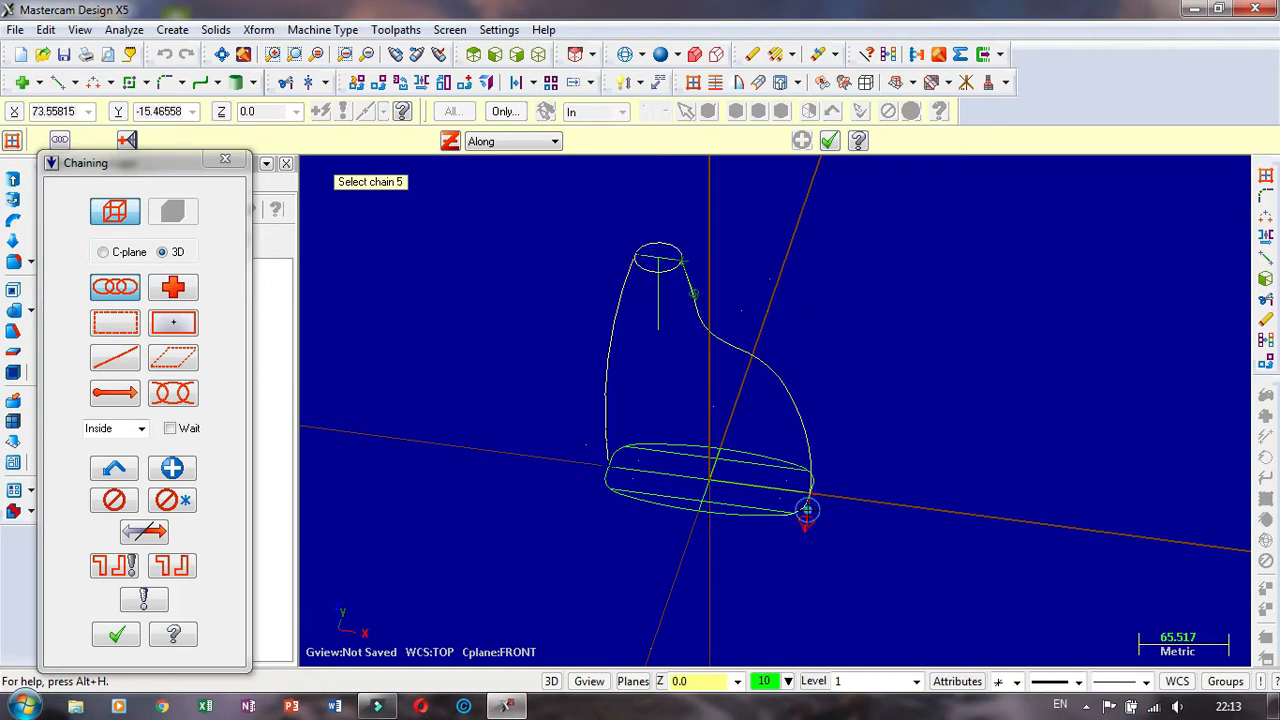
{"action": "left_click", "coordinate": [130, 636]}
{"action": "scroll", "coordinate": [680, 377], "scroll_direction": "down", "scroll_amount": 4}
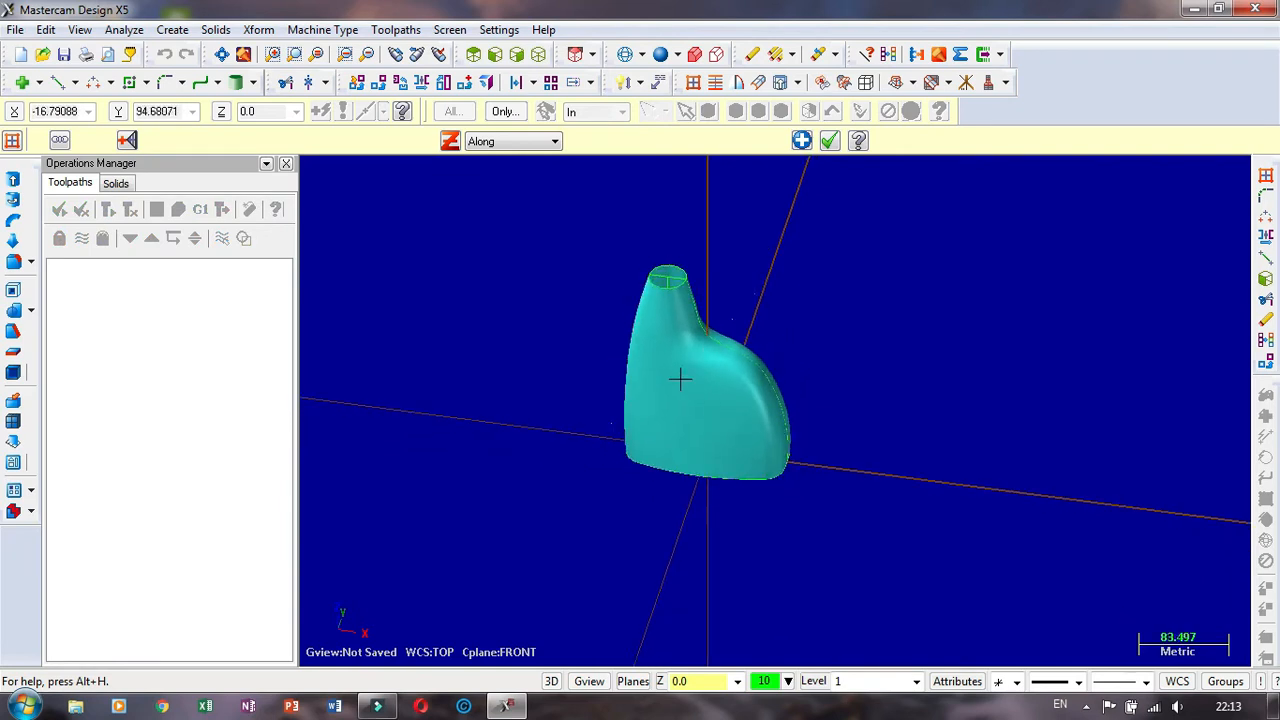
Step: Stitch all visible surfaces into a solid on level 4, keeping the original surface and declining edge curves on the open edges
{"action": "scroll", "coordinate": [755, 331], "scroll_direction": "up", "scroll_amount": 5}
{"action": "middle_click_drag", "start_coordinate": [776, 341], "coordinate": [761, 277]}
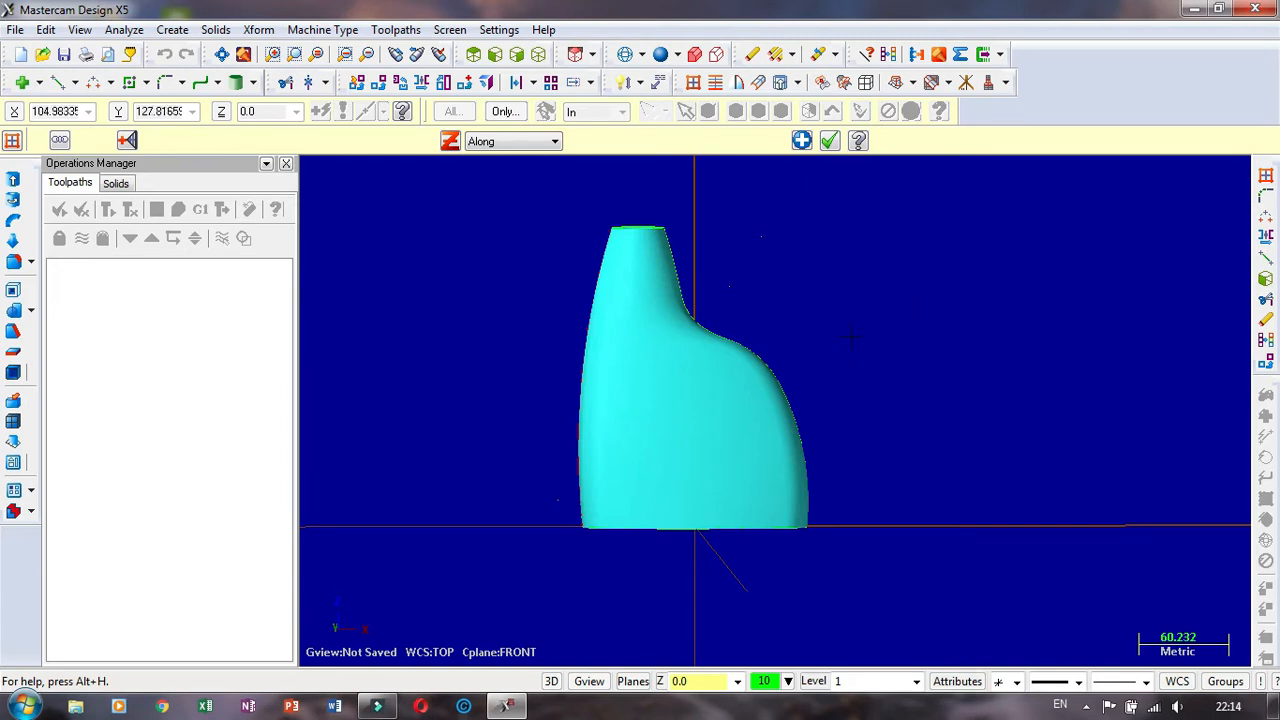
{"action": "middle_click_drag", "start_coordinate": [778, 306], "coordinate": [808, 331]}
{"action": "middle_click_drag", "start_coordinate": [765, 294], "coordinate": [792, 326]}
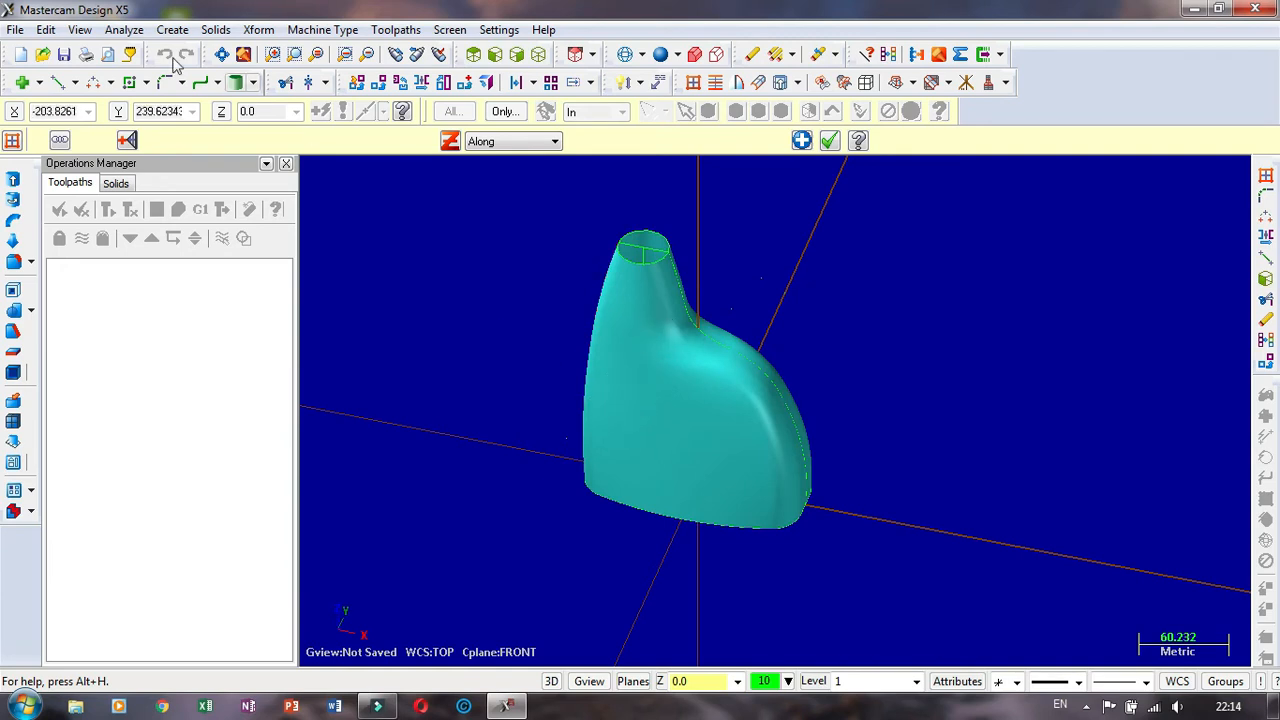
{"action": "left_click", "coordinate": [216, 30]}
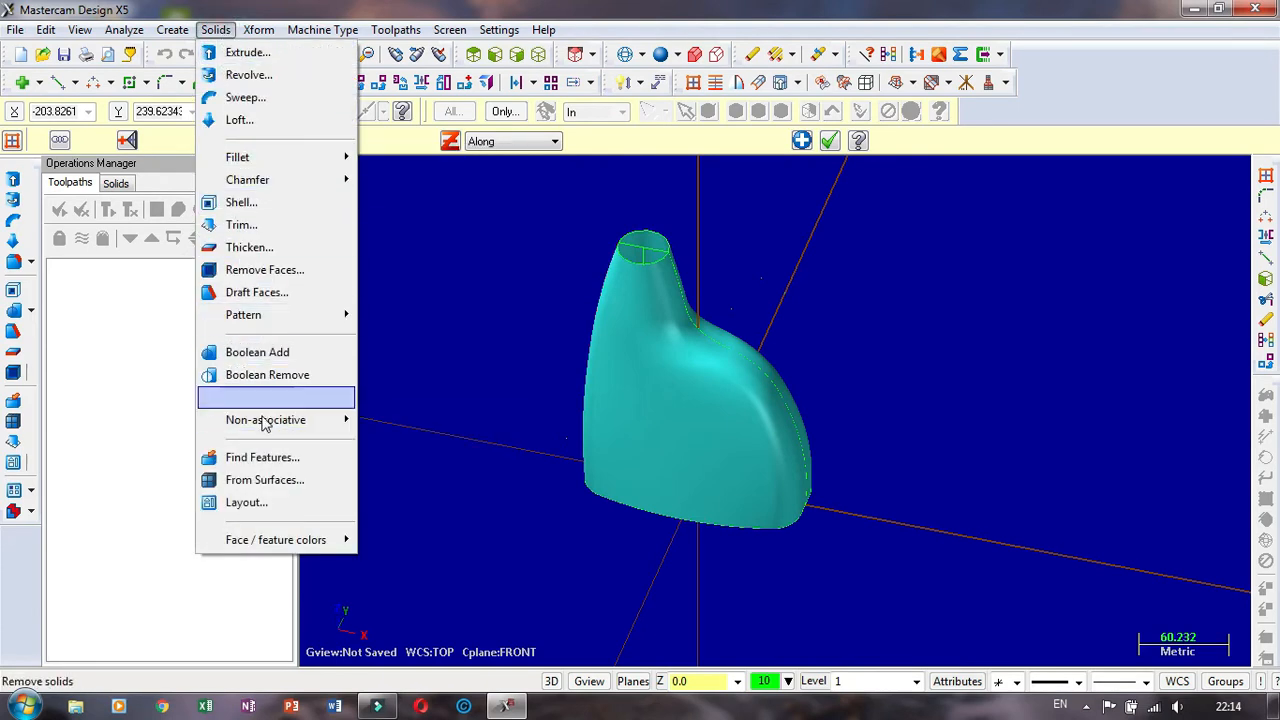
{"action": "left_click", "coordinate": [265, 481]}
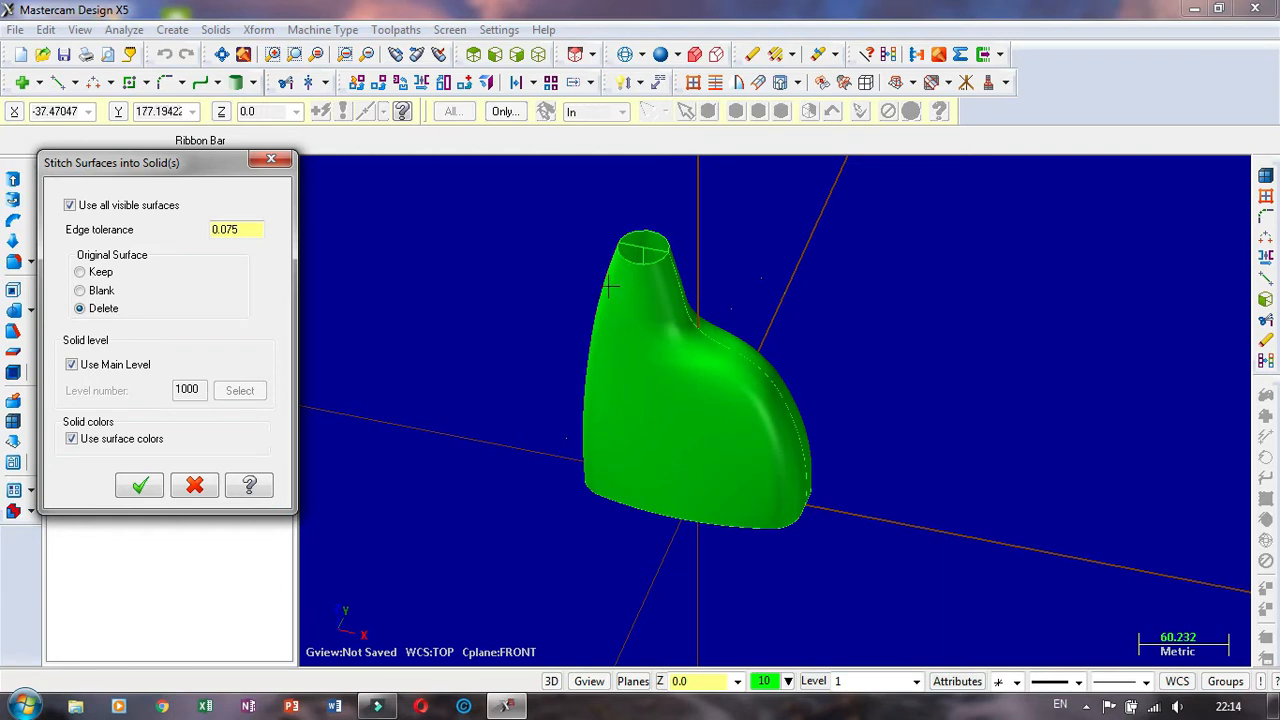
{"action": "left_click", "coordinate": [97, 272]}
{"action": "left_click", "coordinate": [97, 366]}
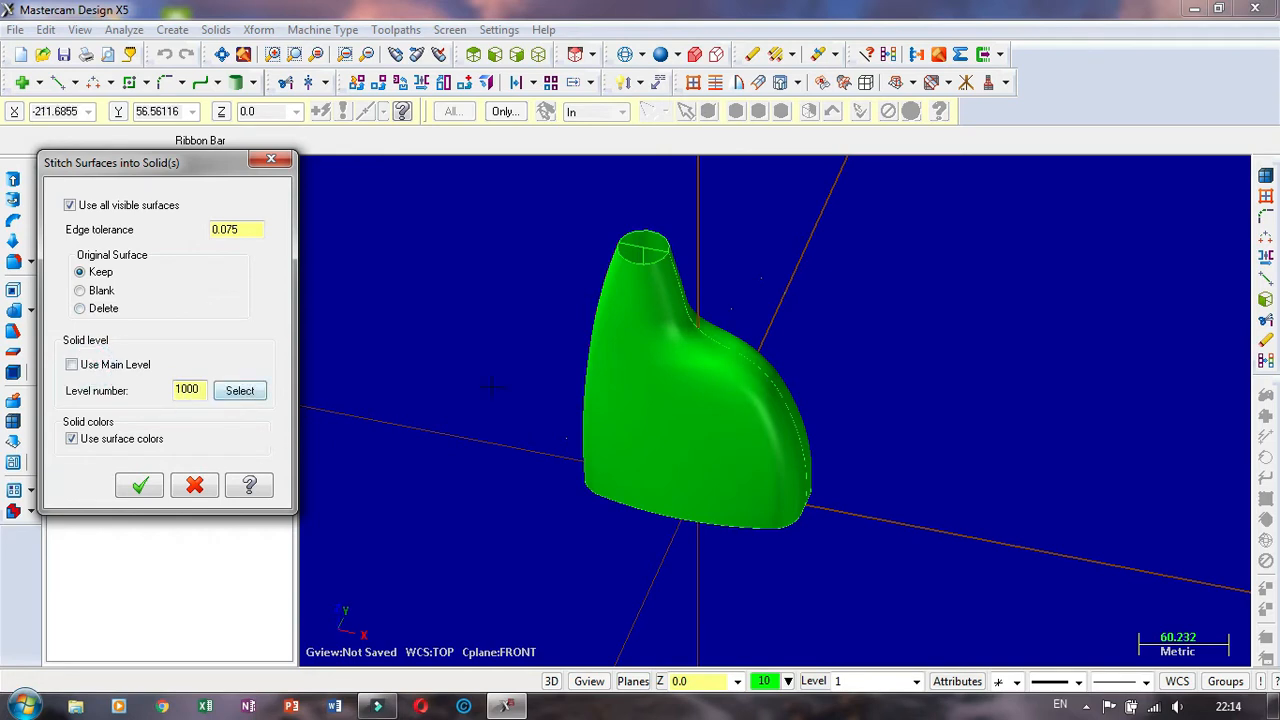
{"action": "double_click", "coordinate": [195, 390]}
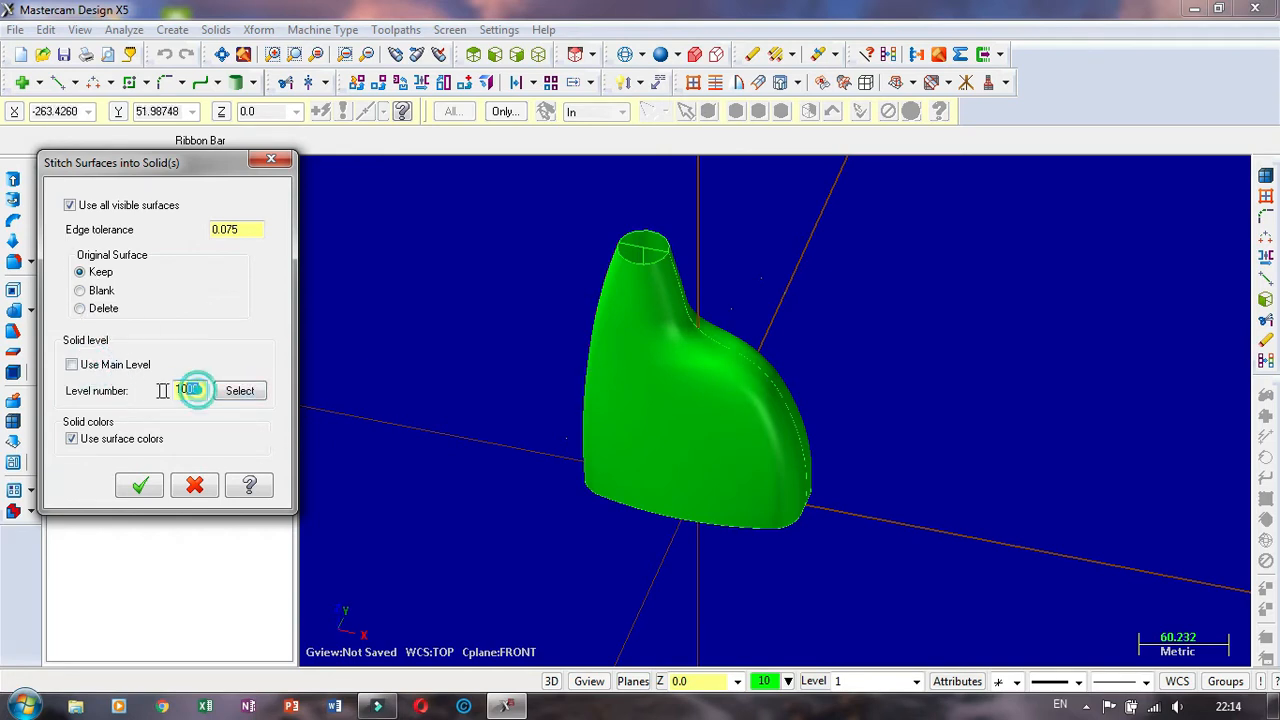
{"action": "type", "text": "4"}
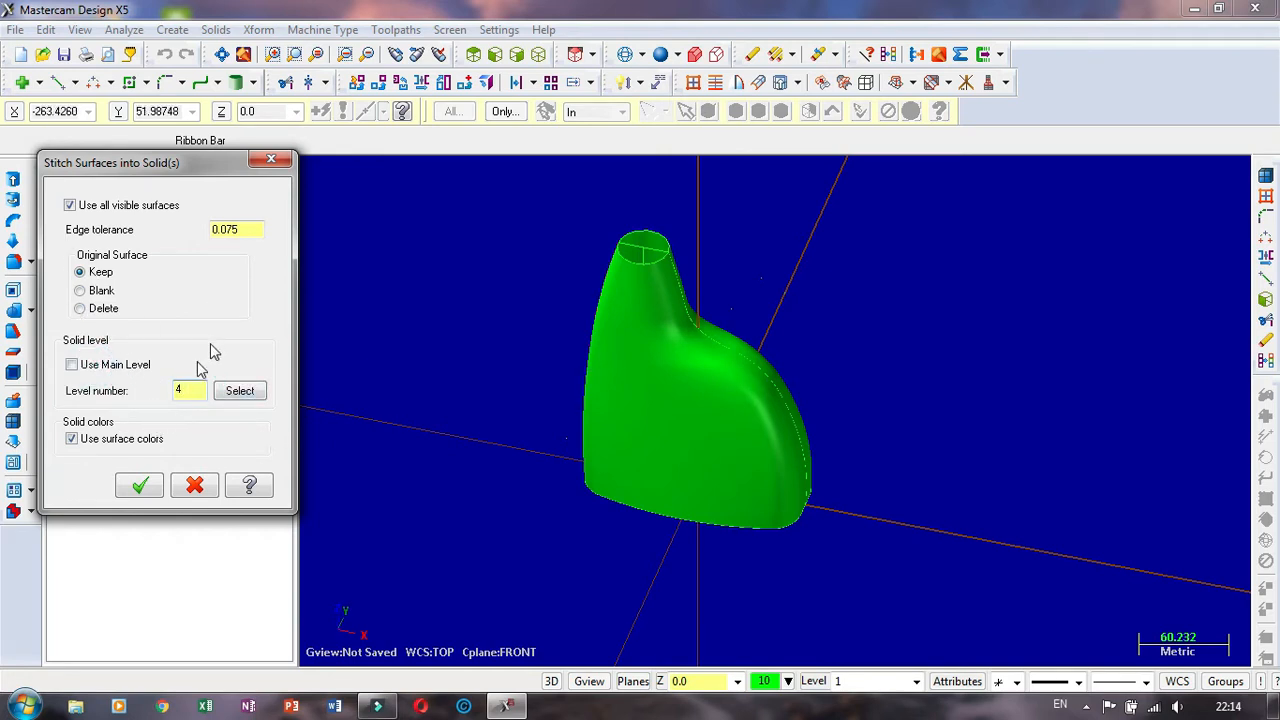
{"action": "left_click", "coordinate": [139, 487]}
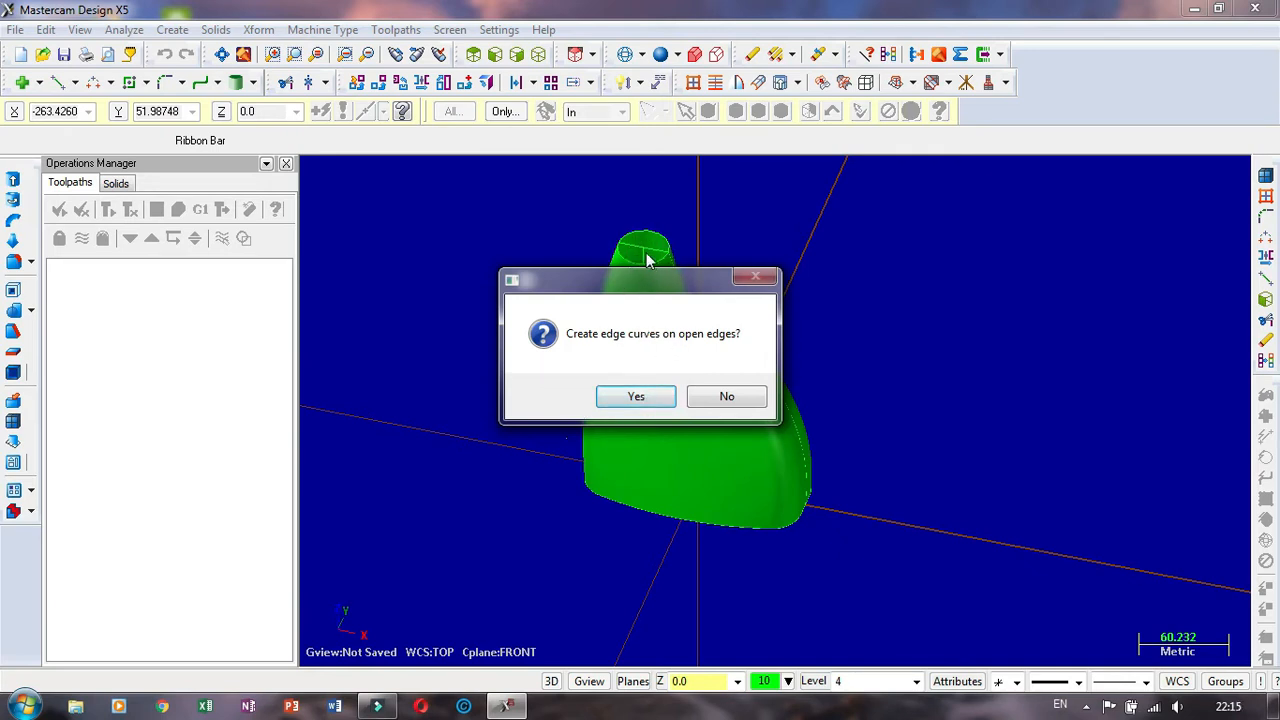
{"action": "left_click", "coordinate": [733, 398]}
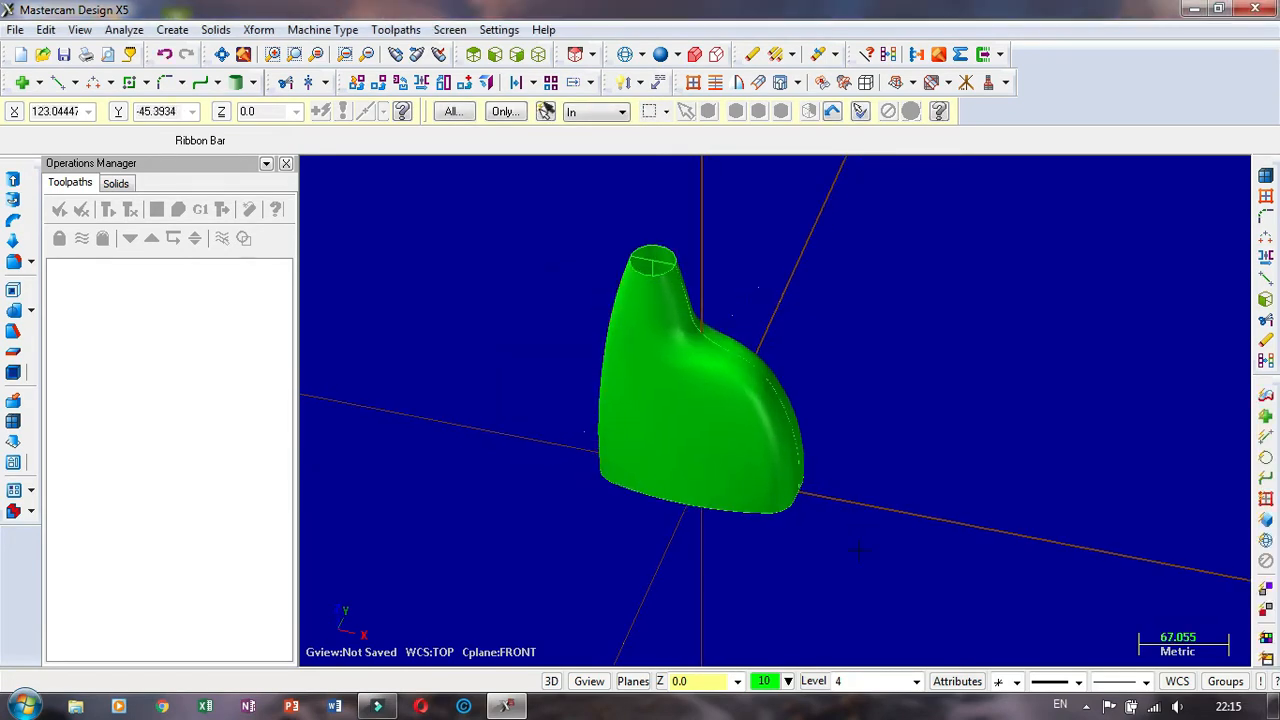
Step: Make level 4 the main level and leave only it visible, hiding levels 1 and 2
{"action": "left_click", "coordinate": [813, 681]}
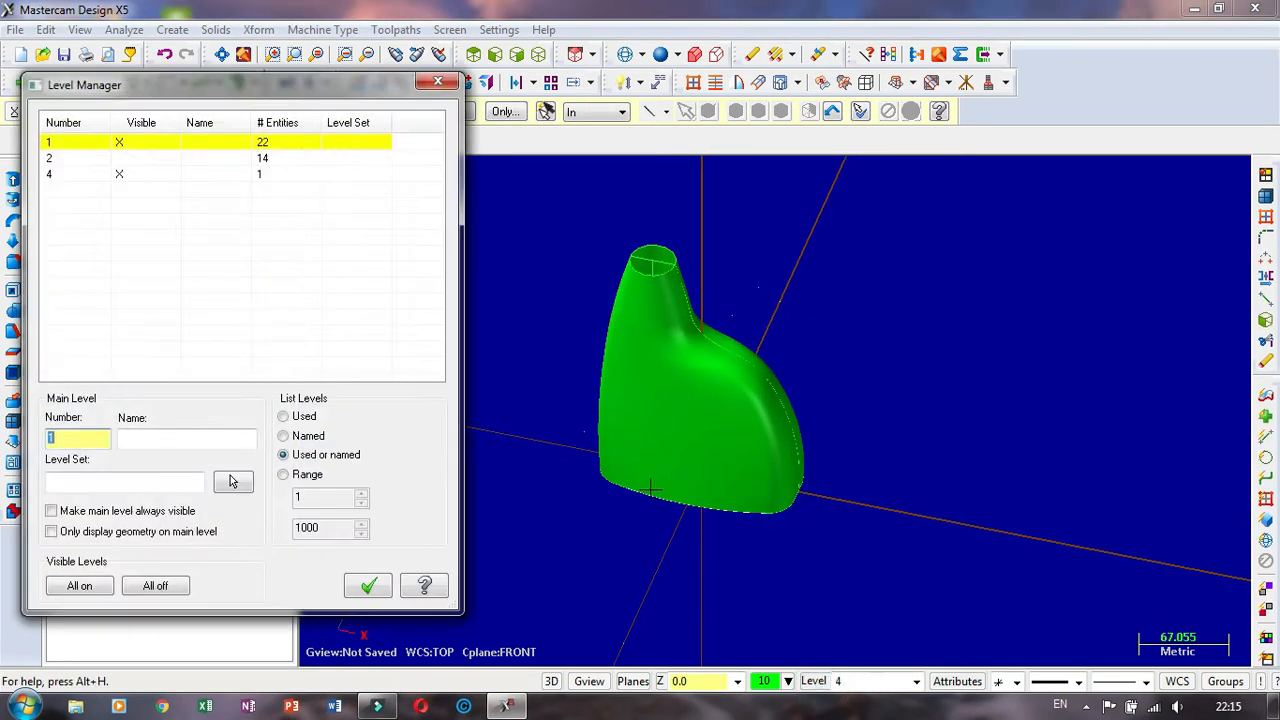
{"action": "left_click", "coordinate": [119, 177]}
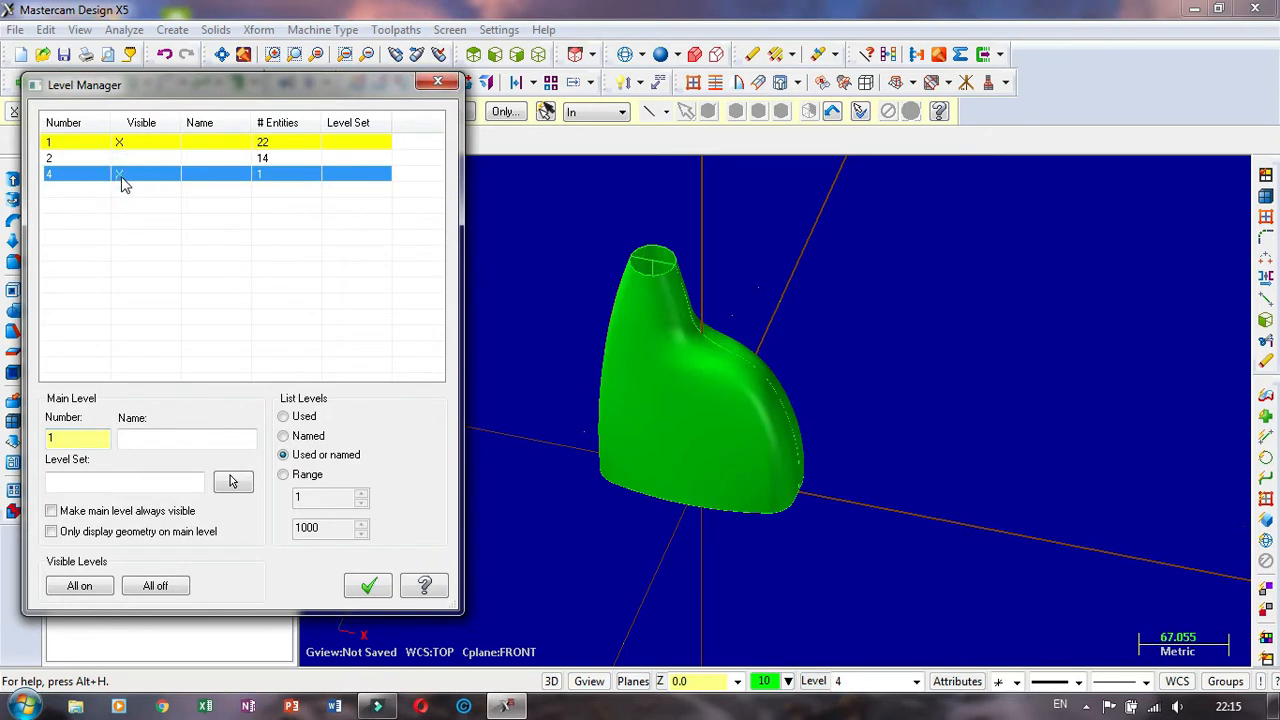
{"action": "left_click", "coordinate": [121, 161]}
{"action": "left_click", "coordinate": [120, 143]}
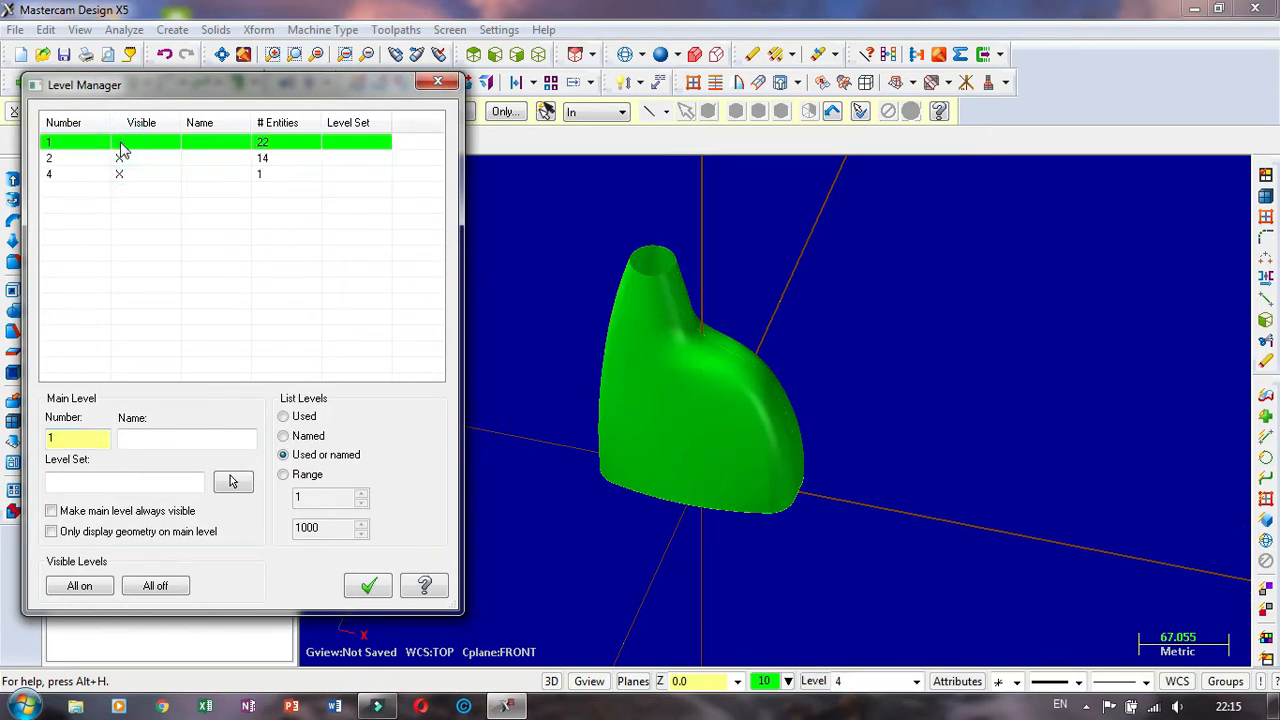
{"action": "left_click", "coordinate": [120, 177]}
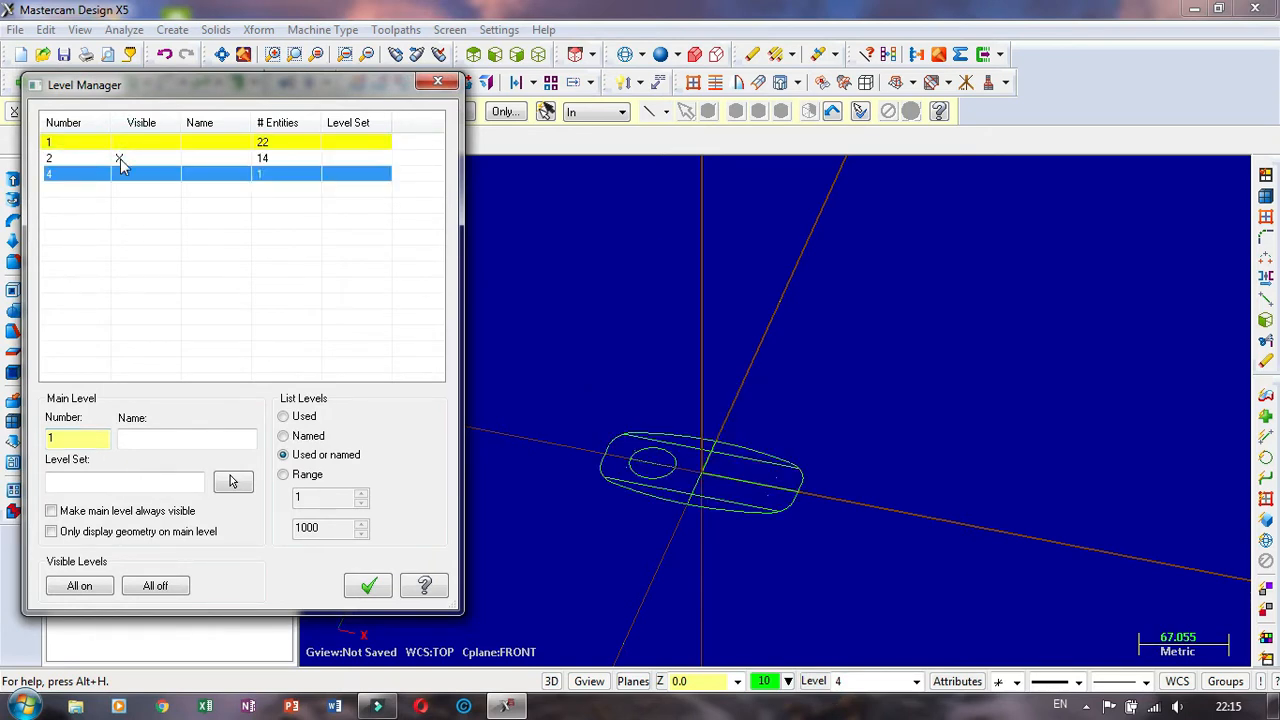
{"action": "left_click", "coordinate": [120, 159]}
{"action": "left_click", "coordinate": [119, 175]}
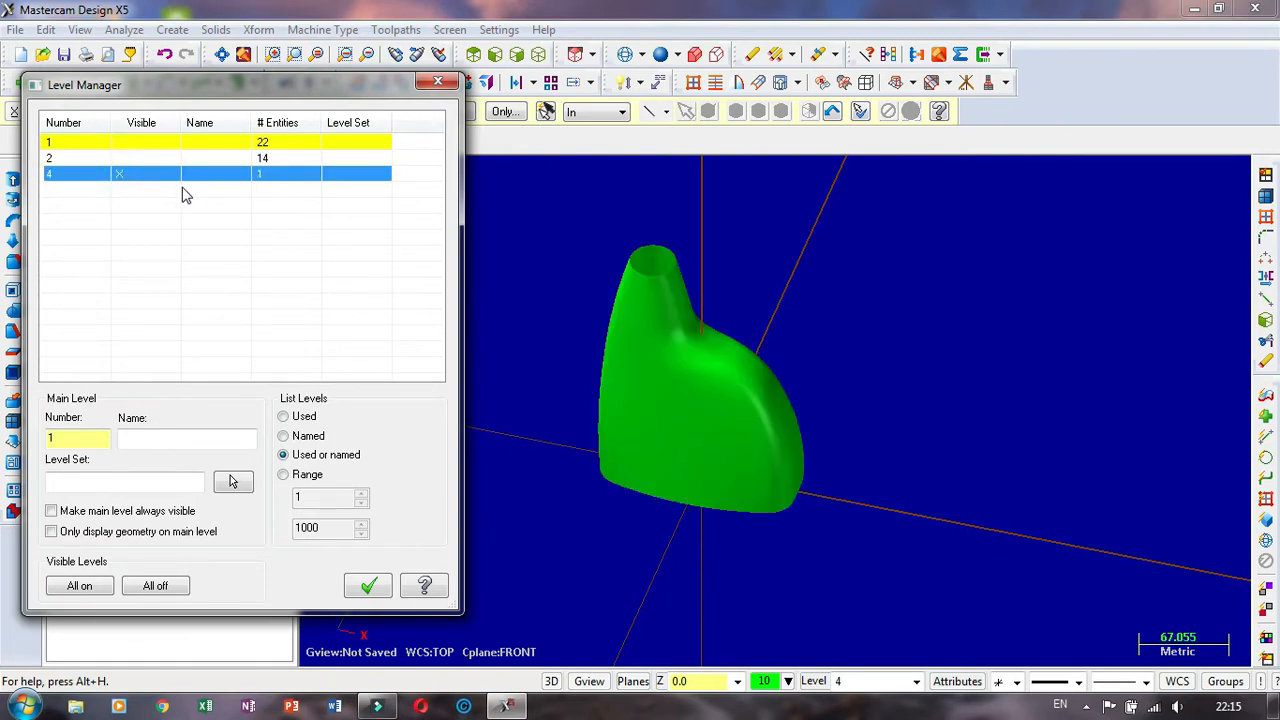
{"action": "left_click", "coordinate": [61, 177]}
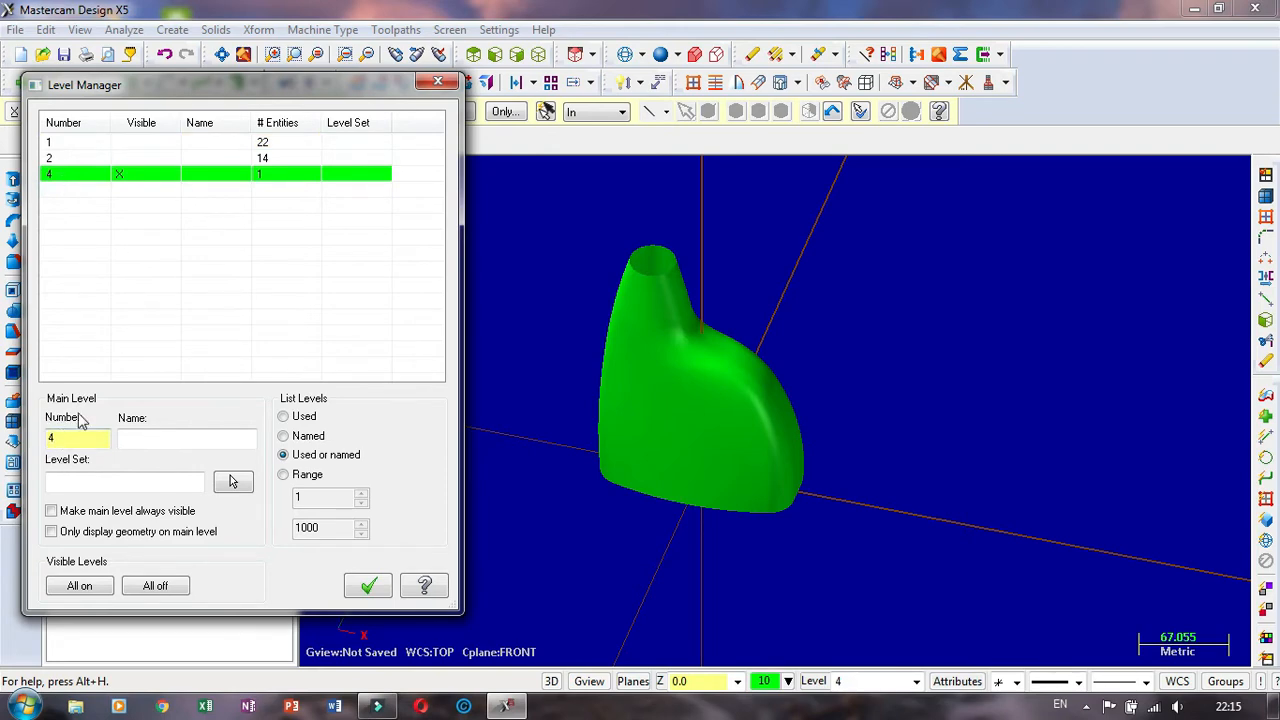
{"action": "left_click", "coordinate": [370, 588]}
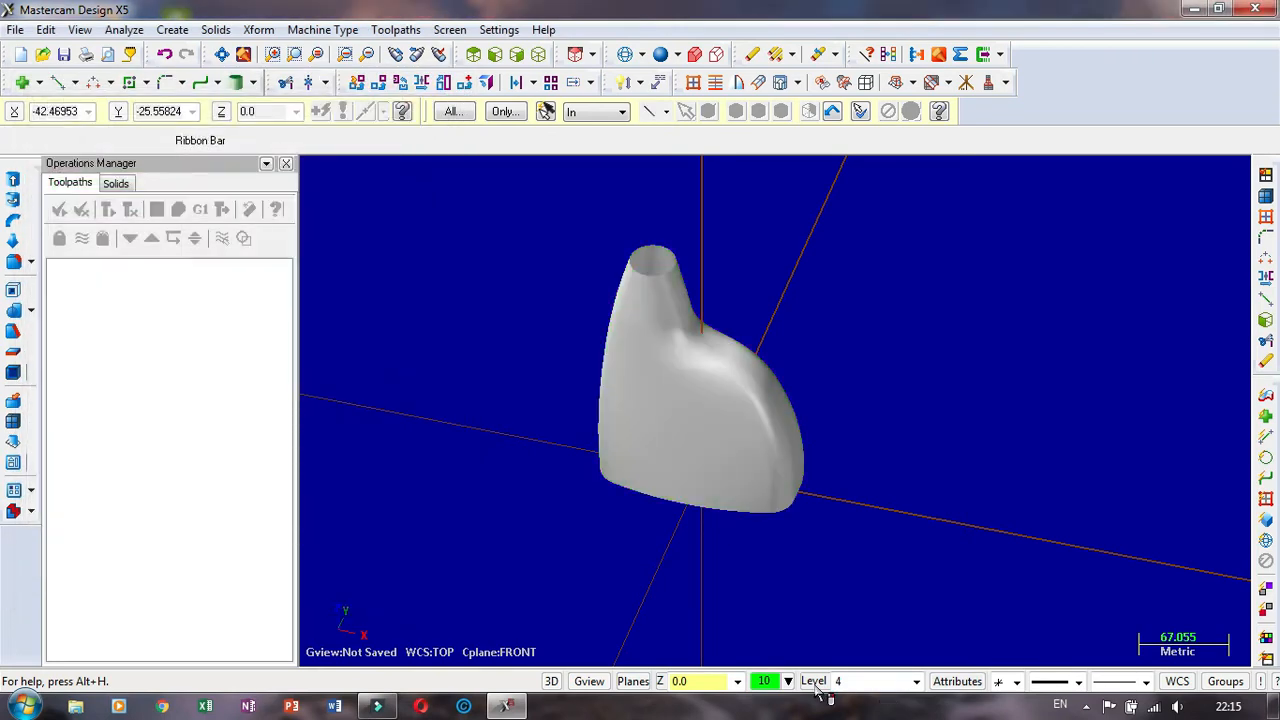
Step: Try to thicken the bottle-shaped sheet solid by 4 mm on one side, using the default direction
{"action": "scroll", "coordinate": [750, 278], "scroll_direction": "up", "scroll_amount": 3}
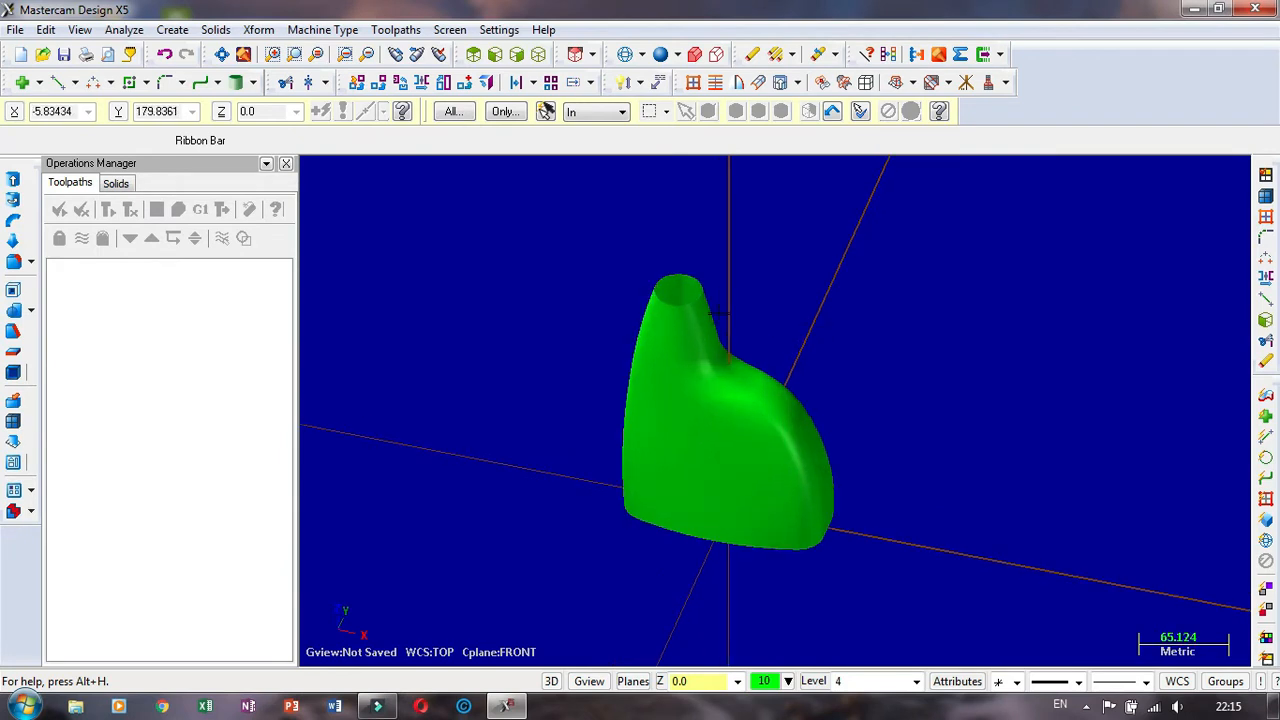
{"action": "middle_click_drag", "start_coordinate": [884, 281], "coordinate": [848, 263]}
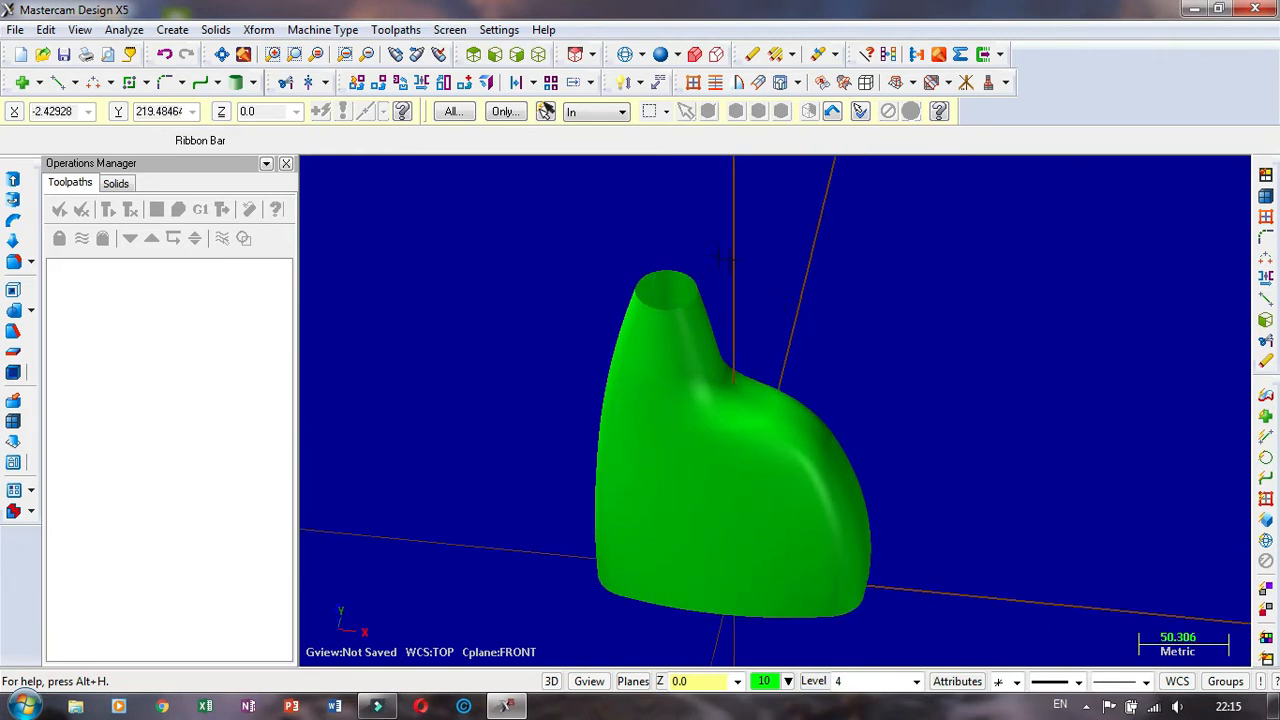
{"action": "left_click", "coordinate": [647, 371]}
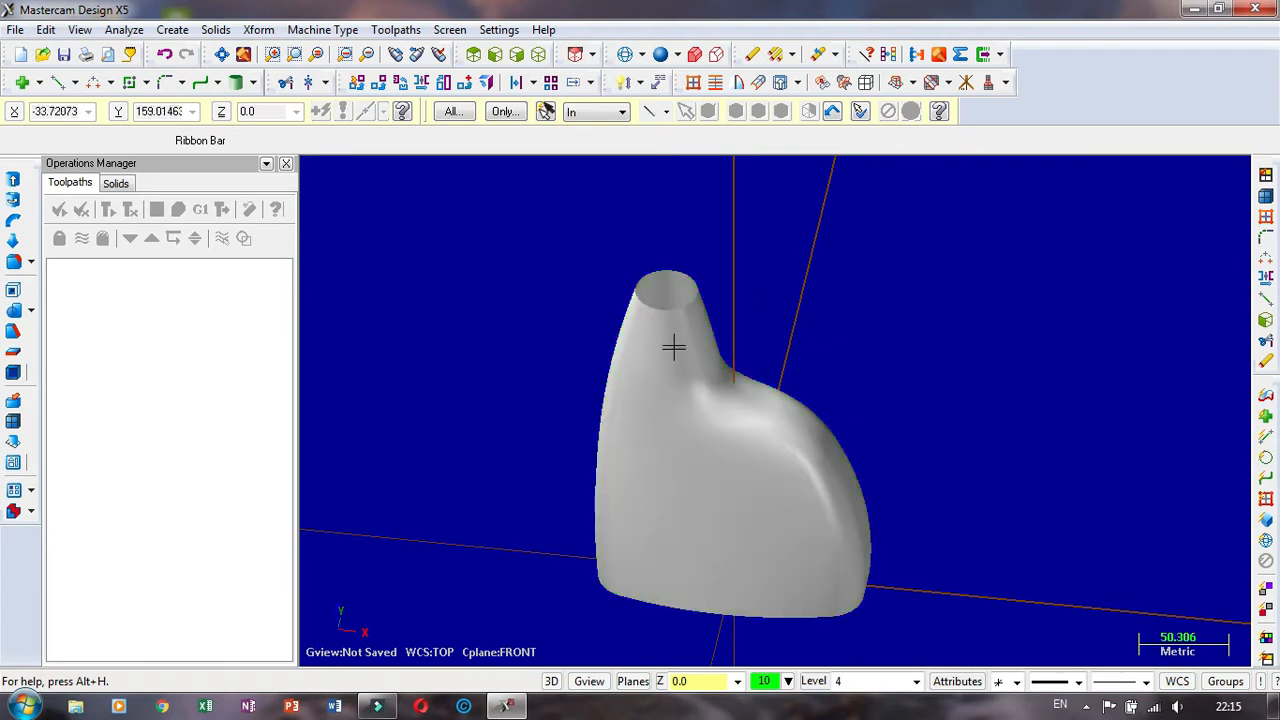
{"action": "scroll", "coordinate": [799, 293], "scroll_direction": "down", "scroll_amount": 1}
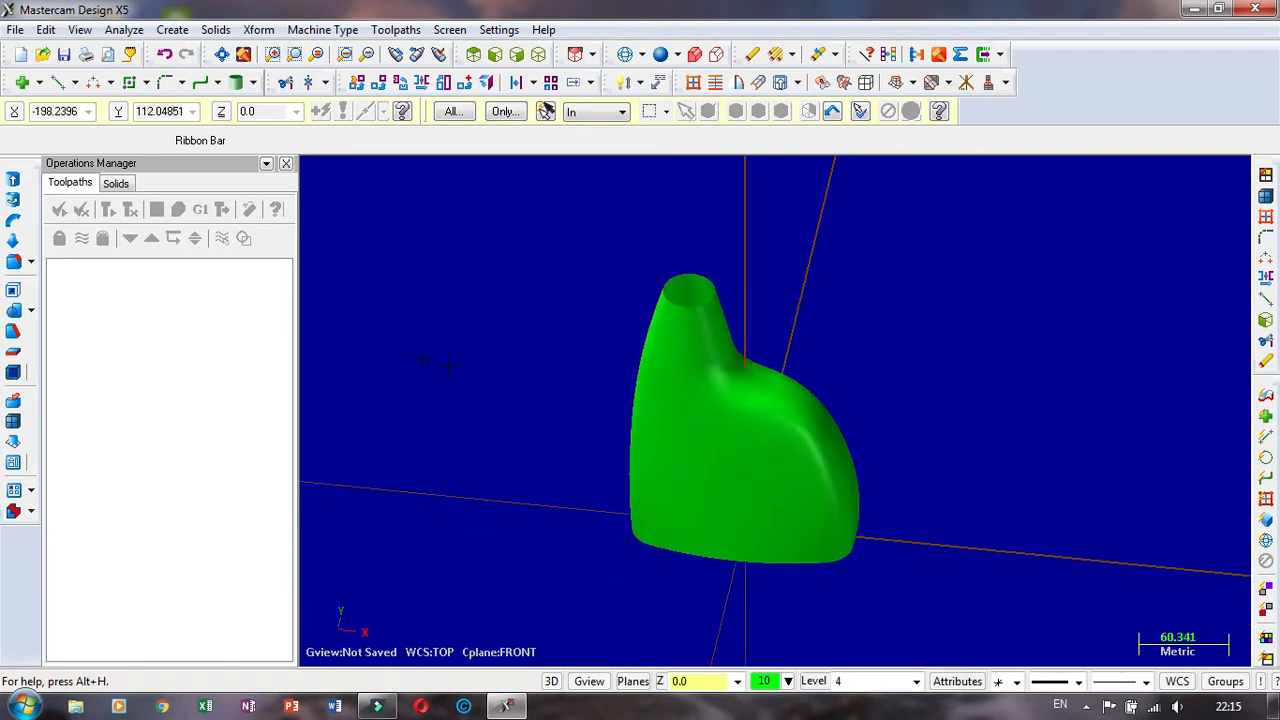
{"action": "left_click", "coordinate": [15, 356]}
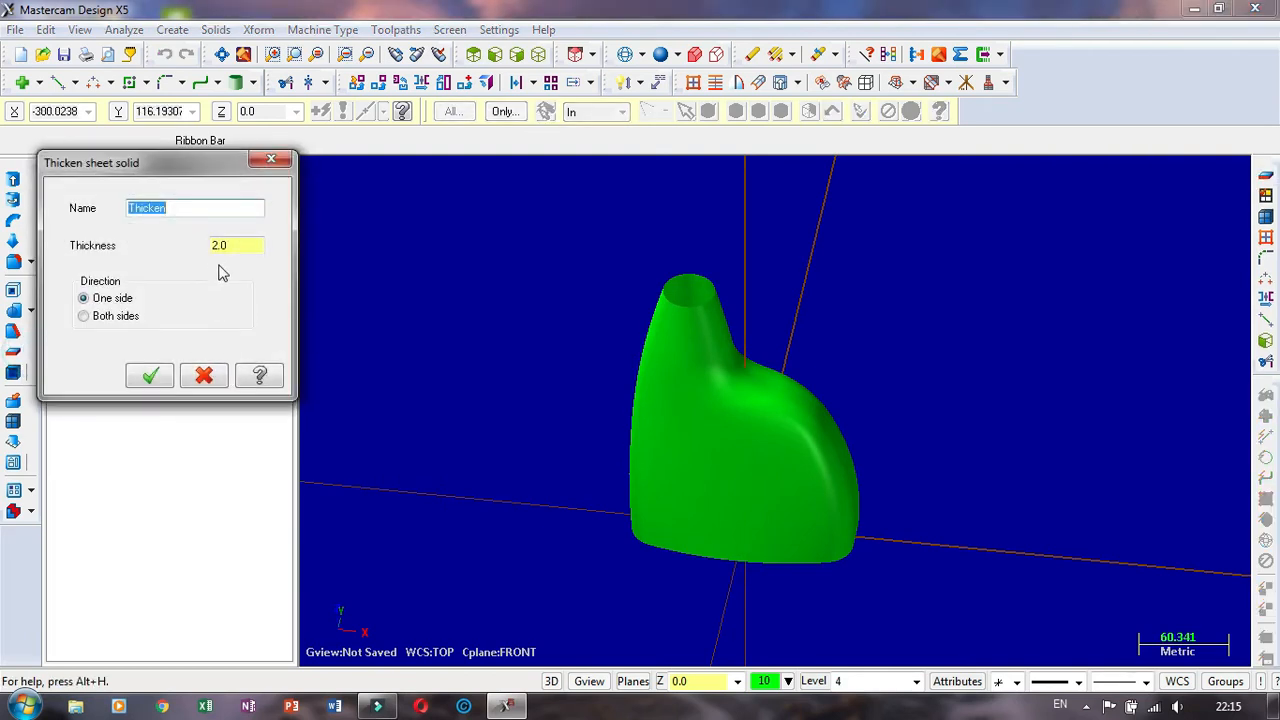
{"action": "left_click", "coordinate": [245, 248]}
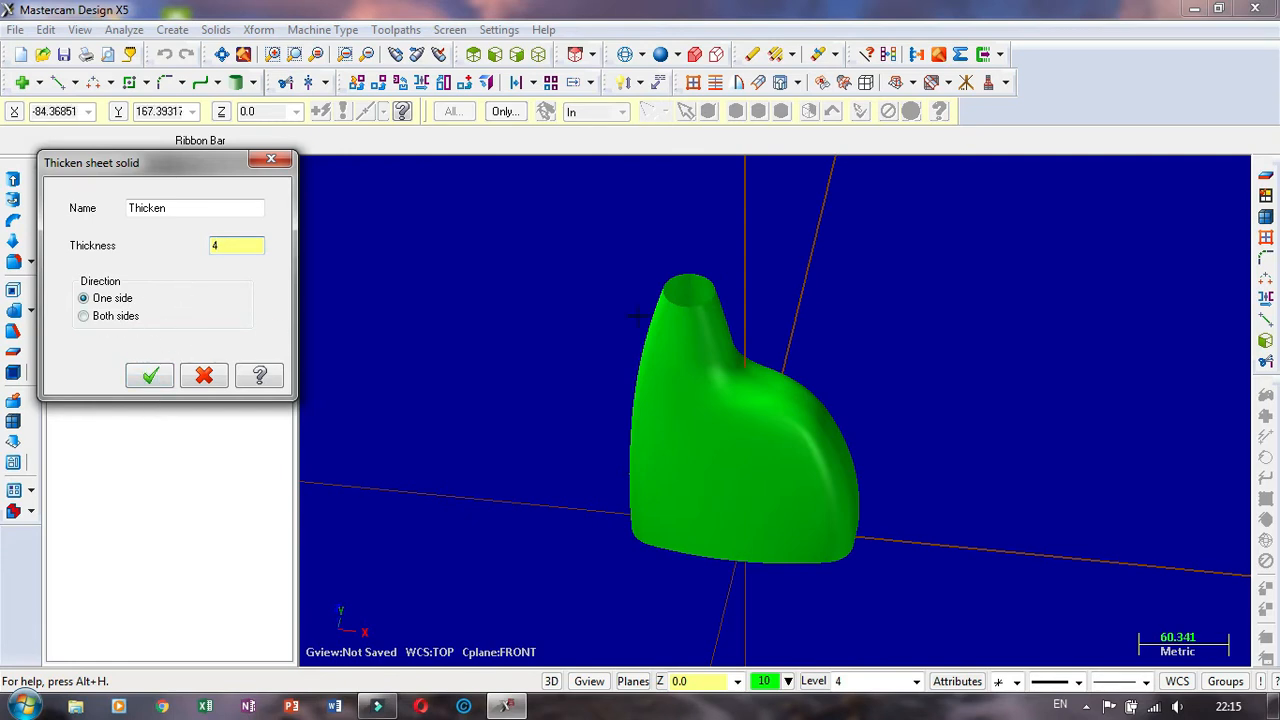
{"action": "left_click", "coordinate": [150, 377]}
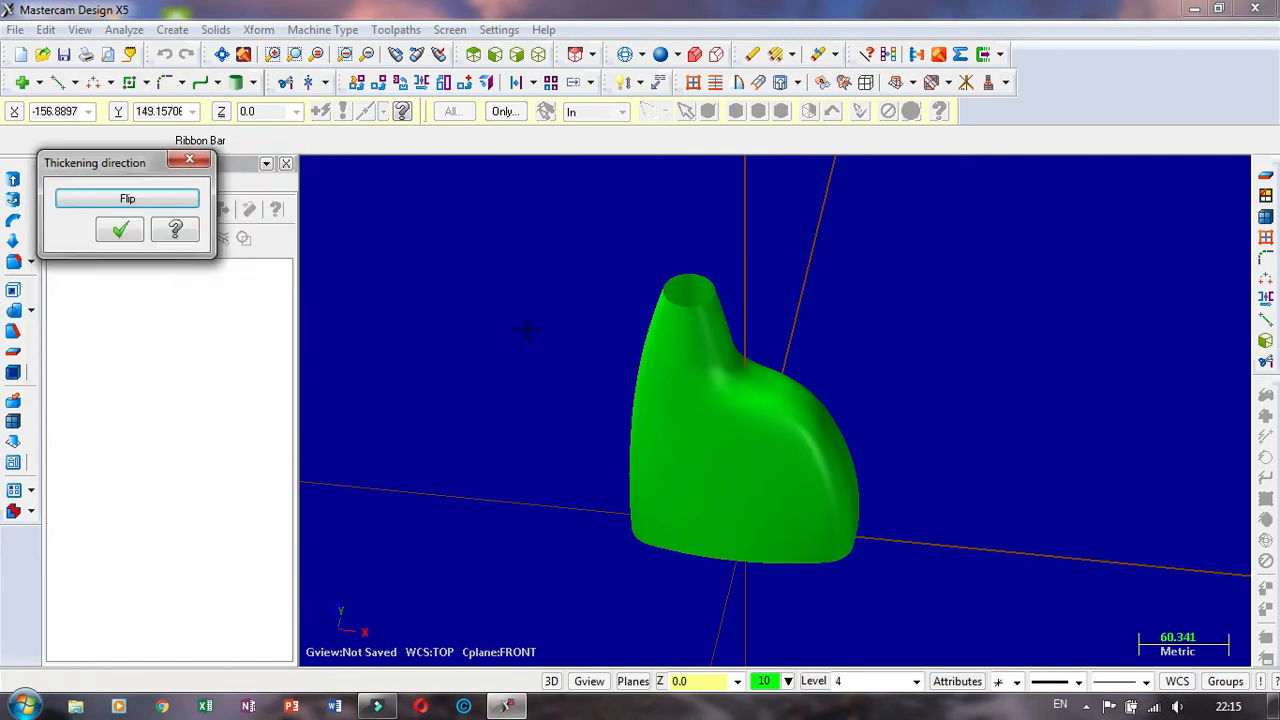
{"action": "left_click", "coordinate": [120, 231]}
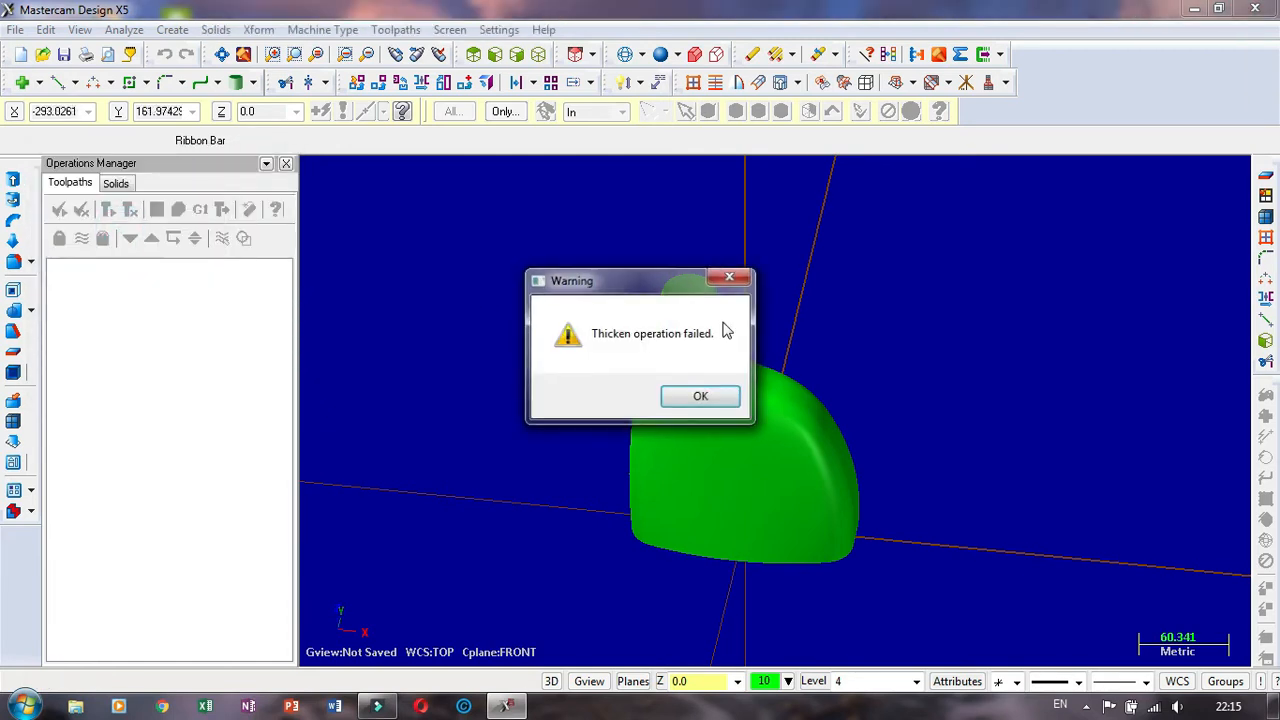
{"action": "left_click", "coordinate": [686, 394]}
Step: Briefly show levels 1 and 2 and hide both again, keeping level 4 as the main level
{"action": "middle_click_drag", "start_coordinate": [657, 310], "coordinate": [830, 320]}
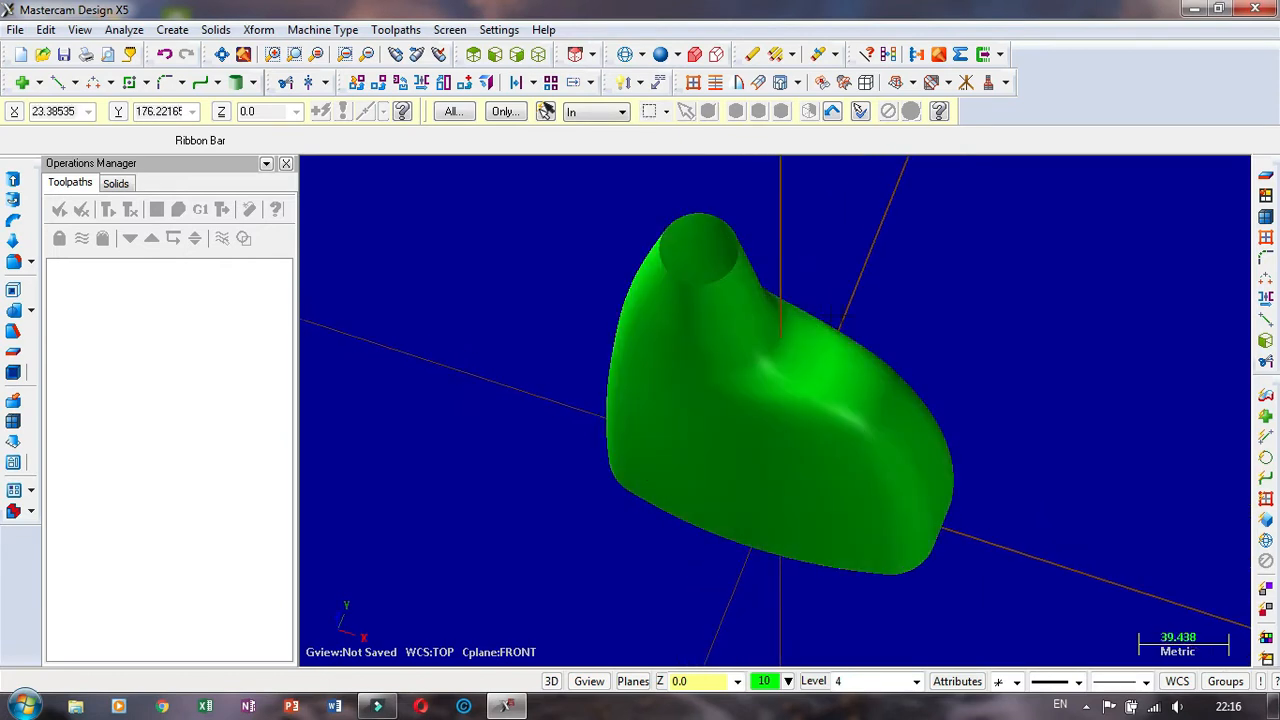
{"action": "left_click", "coordinate": [815, 681]}
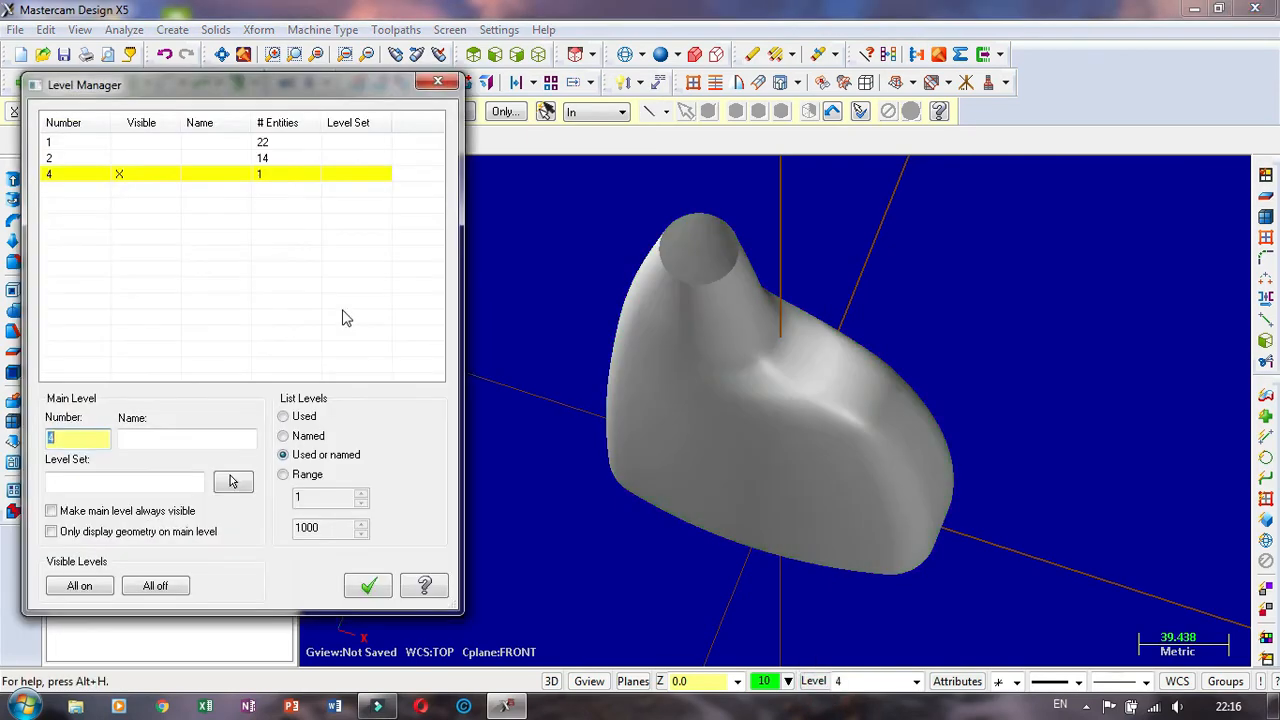
{"action": "left_click", "coordinate": [135, 159]}
{"action": "left_click", "coordinate": [131, 143]}
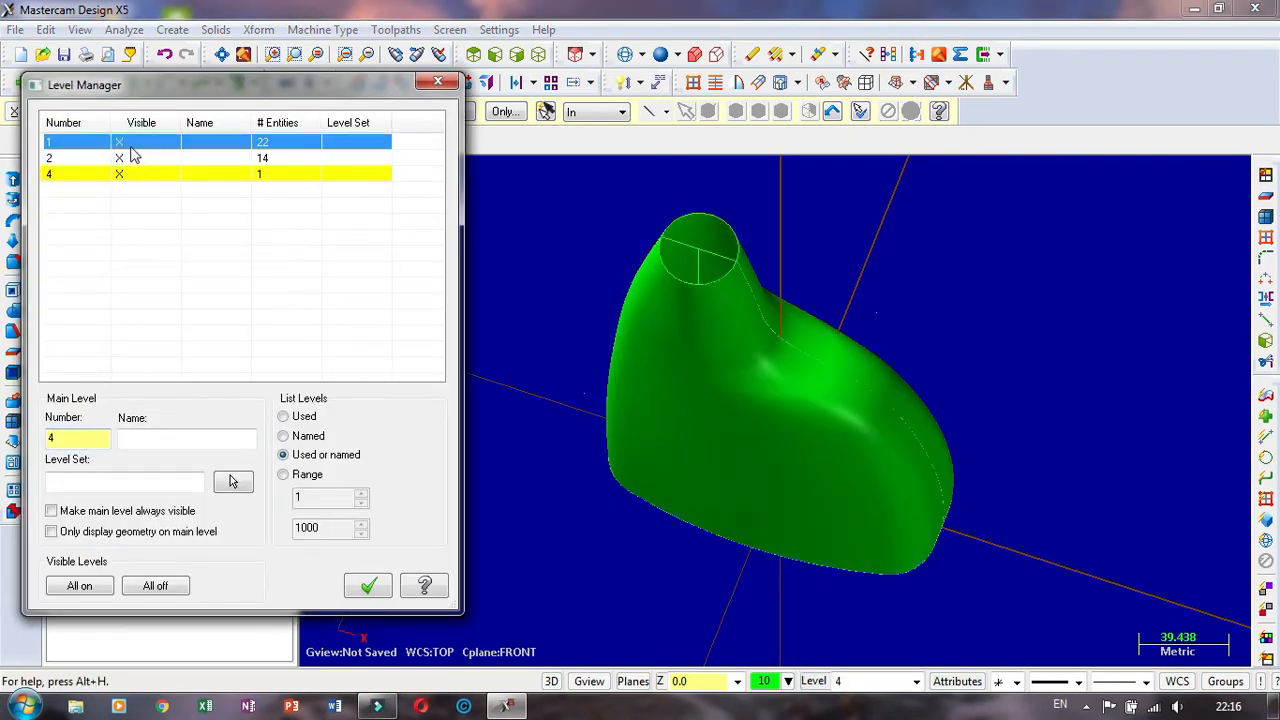
{"action": "left_click", "coordinate": [130, 142]}
{"action": "left_click", "coordinate": [128, 158]}
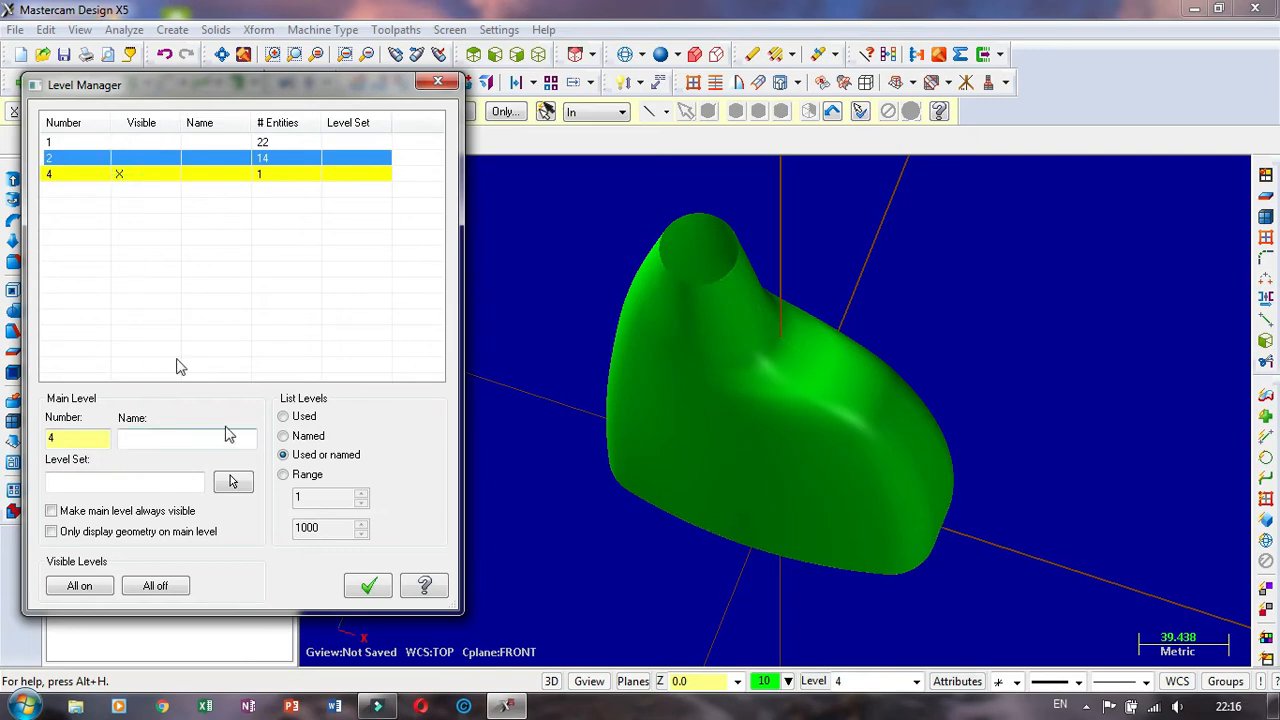
{"action": "left_click", "coordinate": [63, 178]}
{"action": "left_click", "coordinate": [368, 586]}
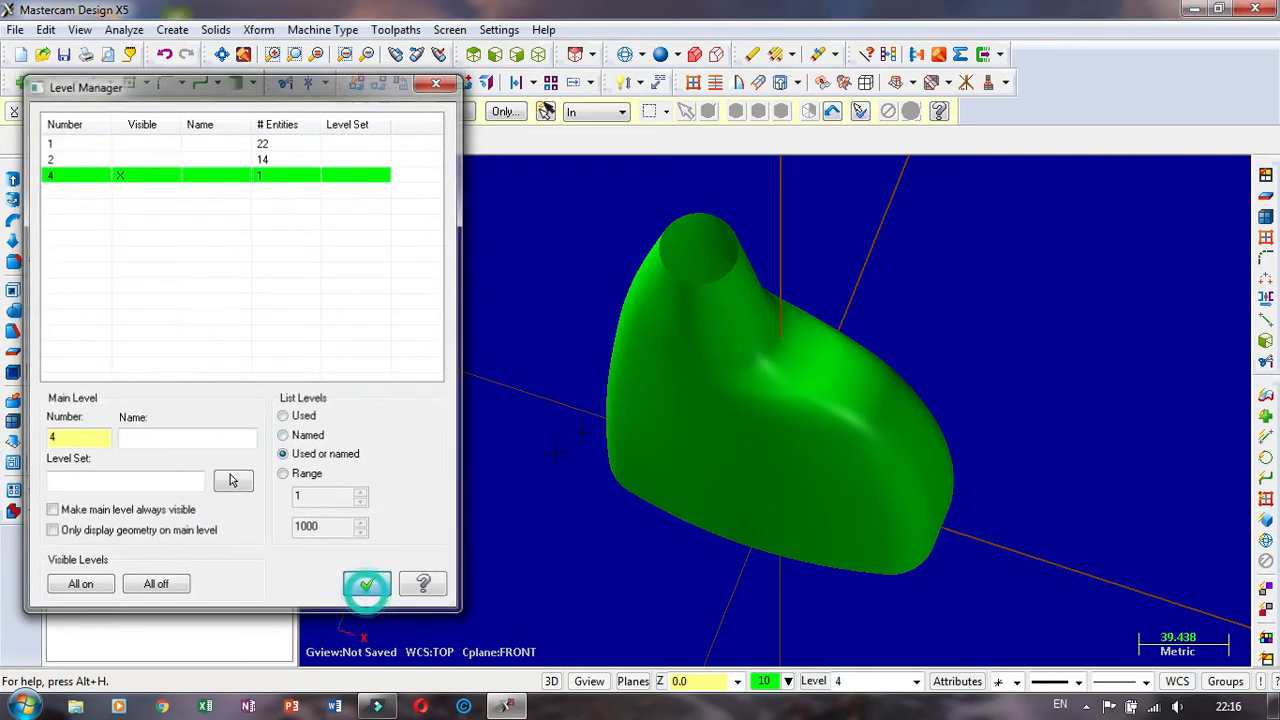
Step: Thicken the bottle-shaped sheet solid by 2 mm on one side, using the default direction
{"action": "scroll", "coordinate": [558, 412], "scroll_direction": "up", "scroll_amount": 2}
{"action": "middle_click_drag", "start_coordinate": [512, 338], "coordinate": [475, 410]}
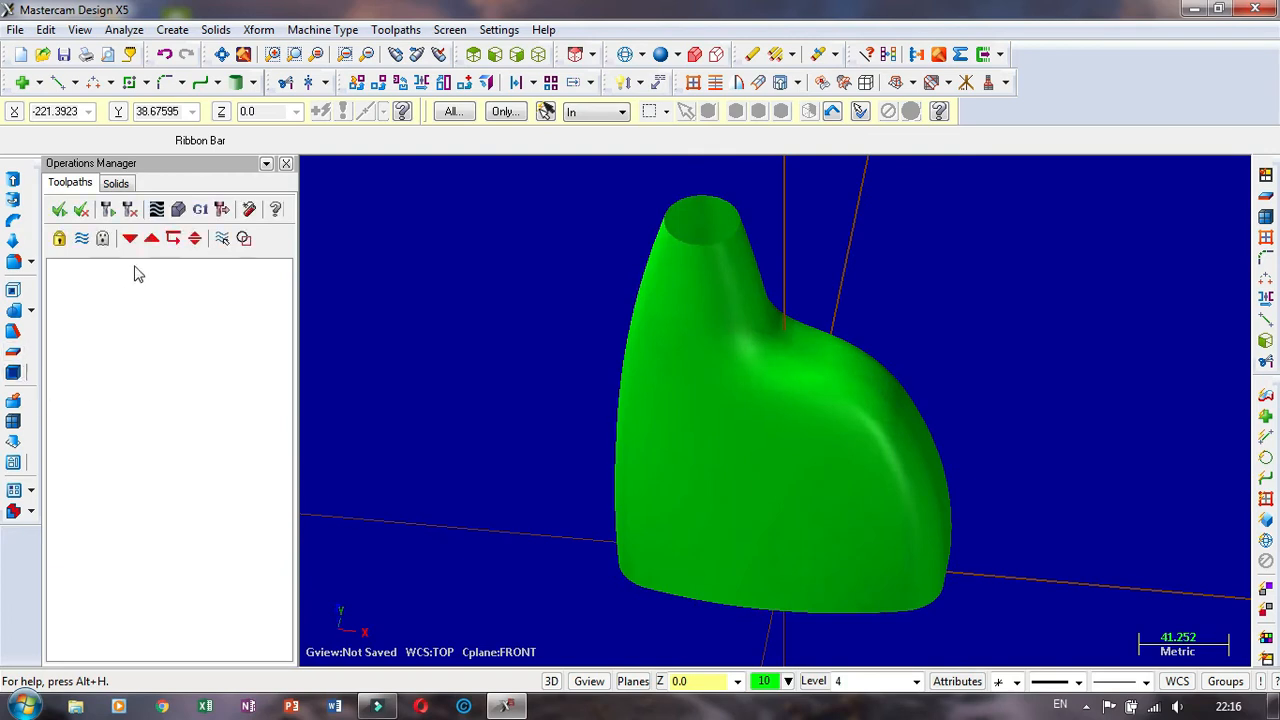
{"action": "left_click", "coordinate": [115, 183]}
{"action": "left_click", "coordinate": [59, 237]}
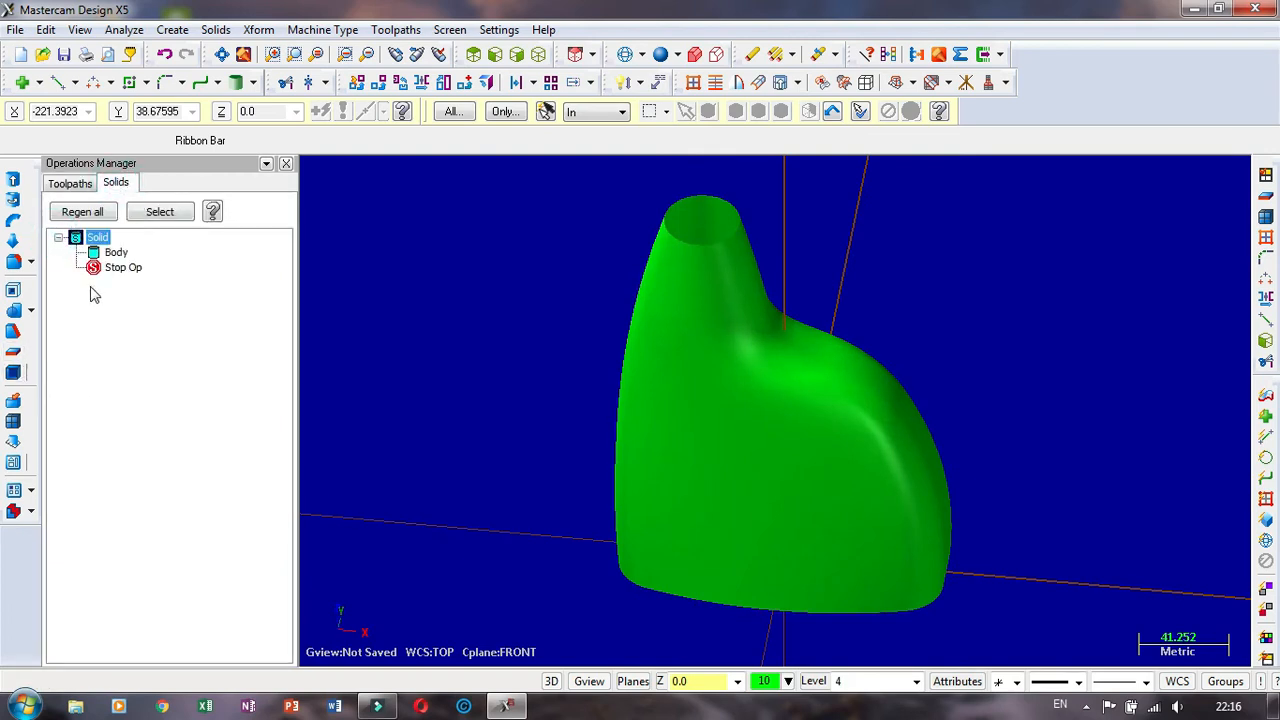
{"action": "left_click", "coordinate": [115, 253]}
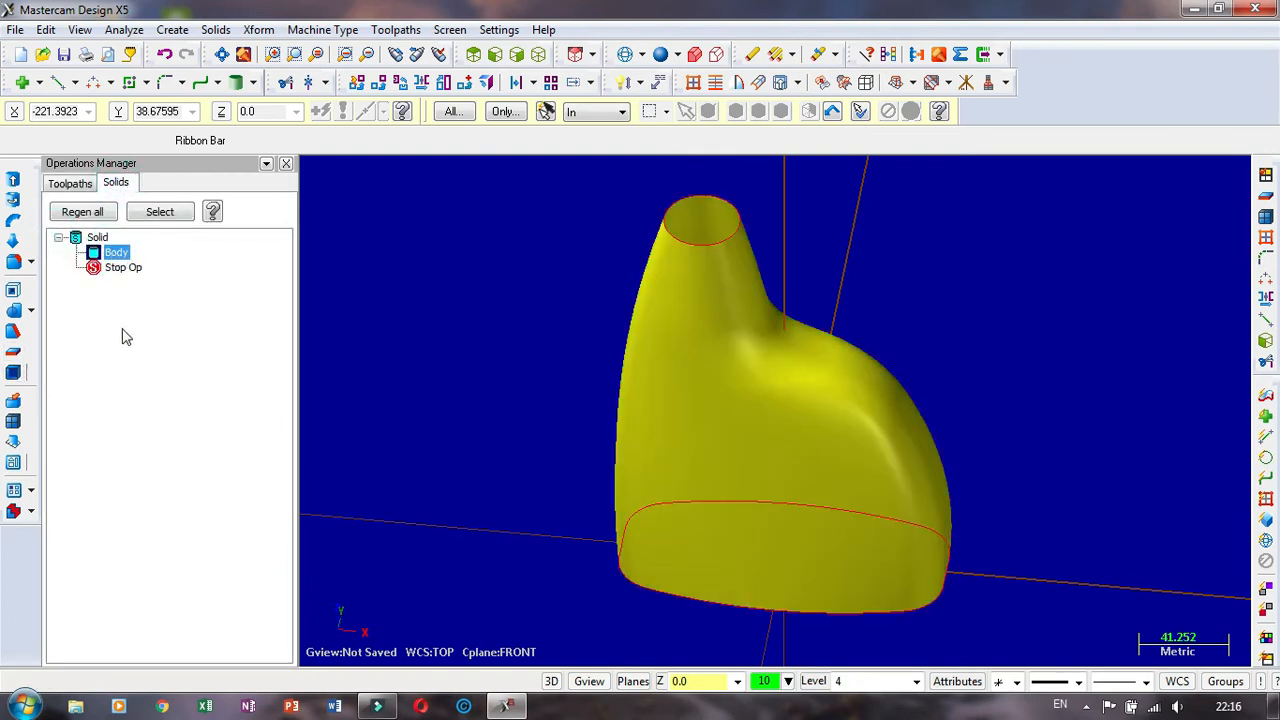
{"action": "left_click", "coordinate": [16, 352]}
{"action": "left_click", "coordinate": [231, 246]}
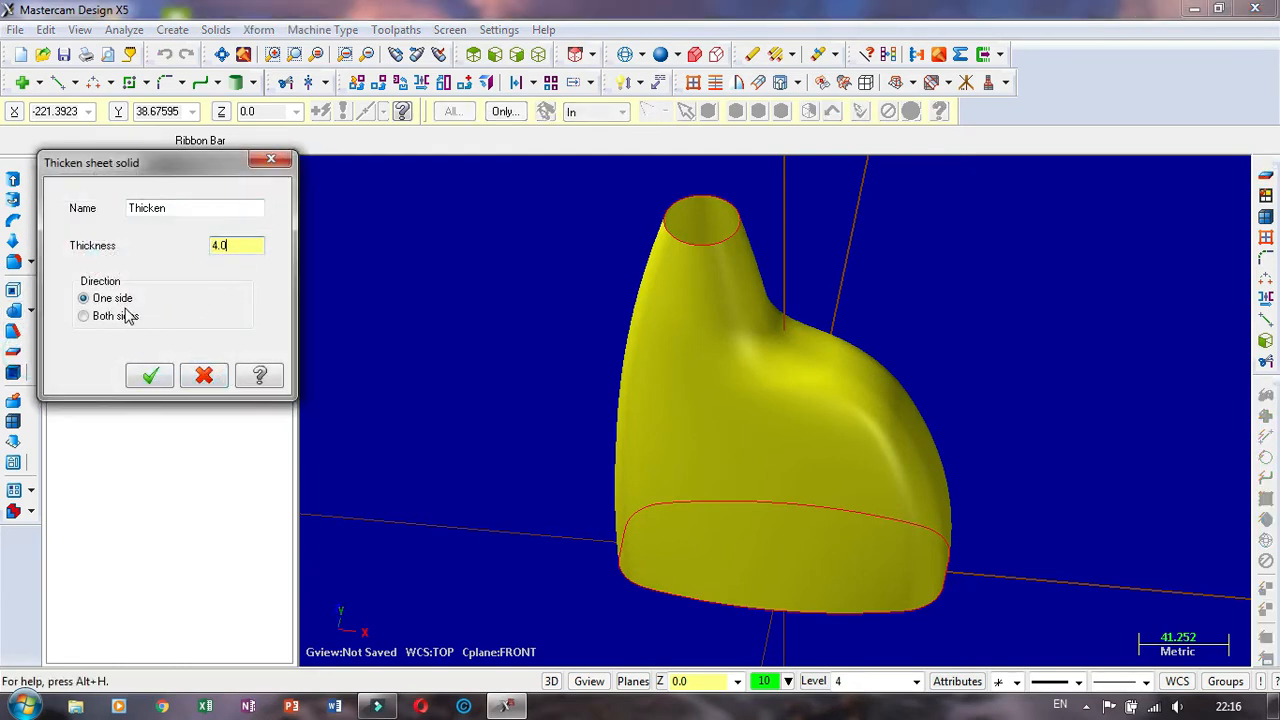
{"action": "double_click", "coordinate": [233, 247]}
{"action": "type", "text": "2"}
{"action": "left_click", "coordinate": [157, 380]}
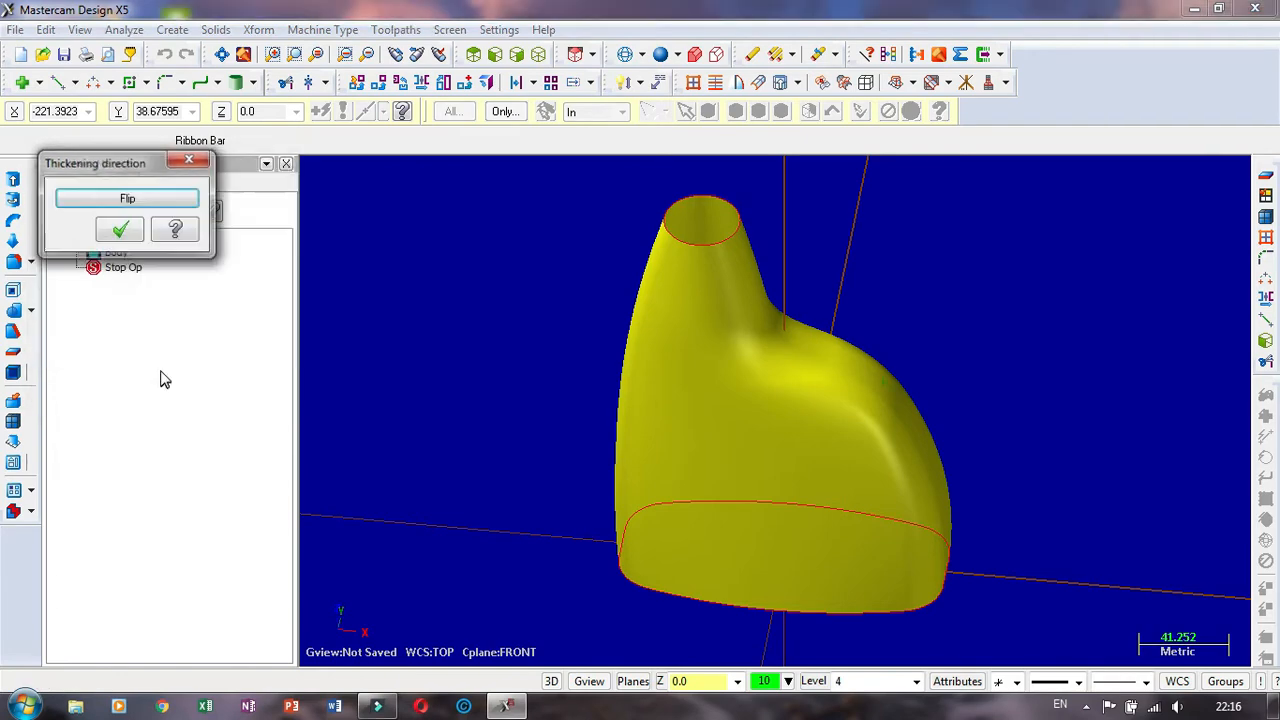
{"action": "left_click", "coordinate": [118, 231]}
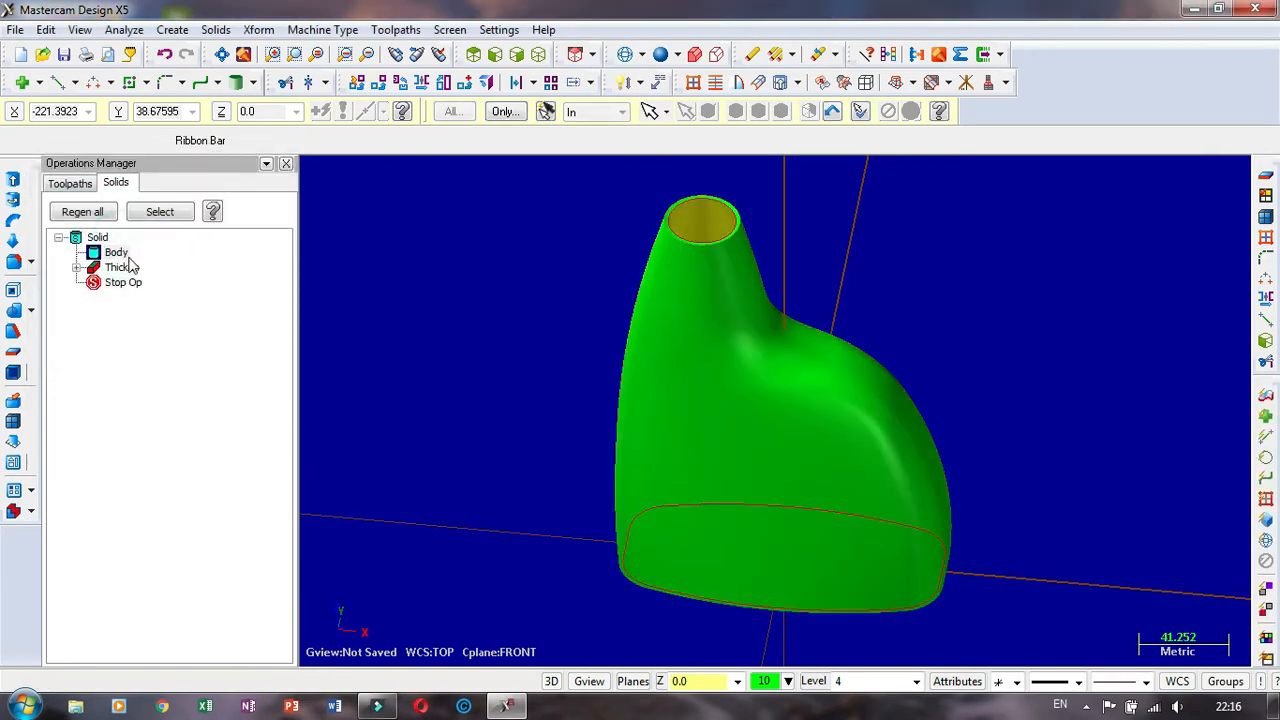
Step: Try to change the bottle's Thicken operation to a thickness of 40 mm and regenerate the solid
{"action": "scroll", "coordinate": [705, 266], "scroll_direction": "up", "scroll_amount": 4}
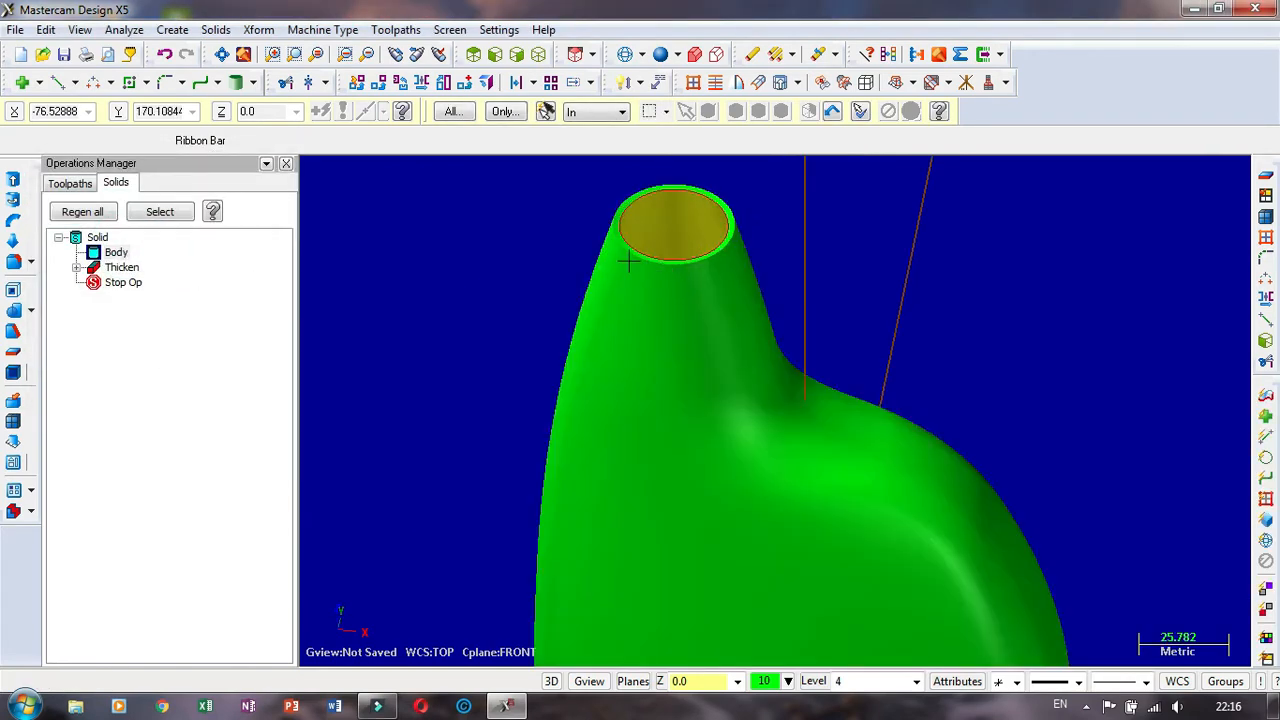
{"action": "scroll", "coordinate": [545, 275], "scroll_direction": "up", "scroll_amount": 1}
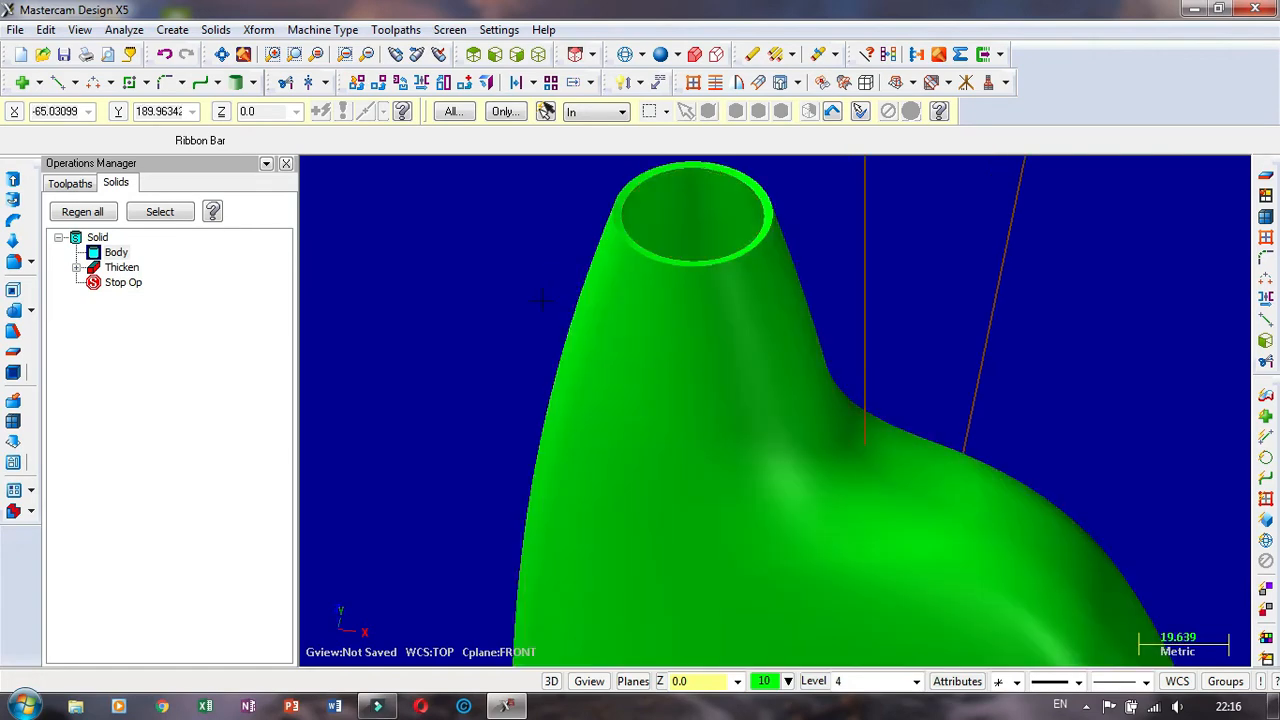
{"action": "scroll", "coordinate": [548, 265], "scroll_direction": "up", "scroll_amount": 1}
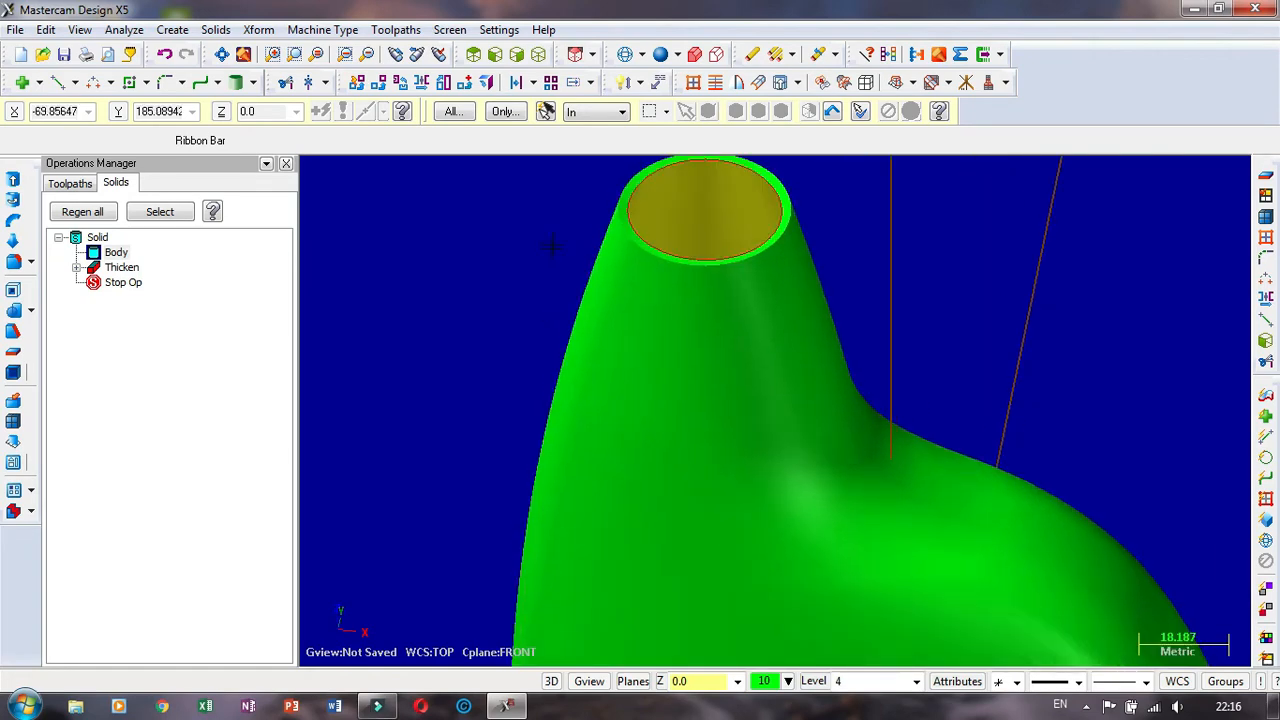
{"action": "middle_click_drag", "start_coordinate": [548, 265], "coordinate": [536, 318]}
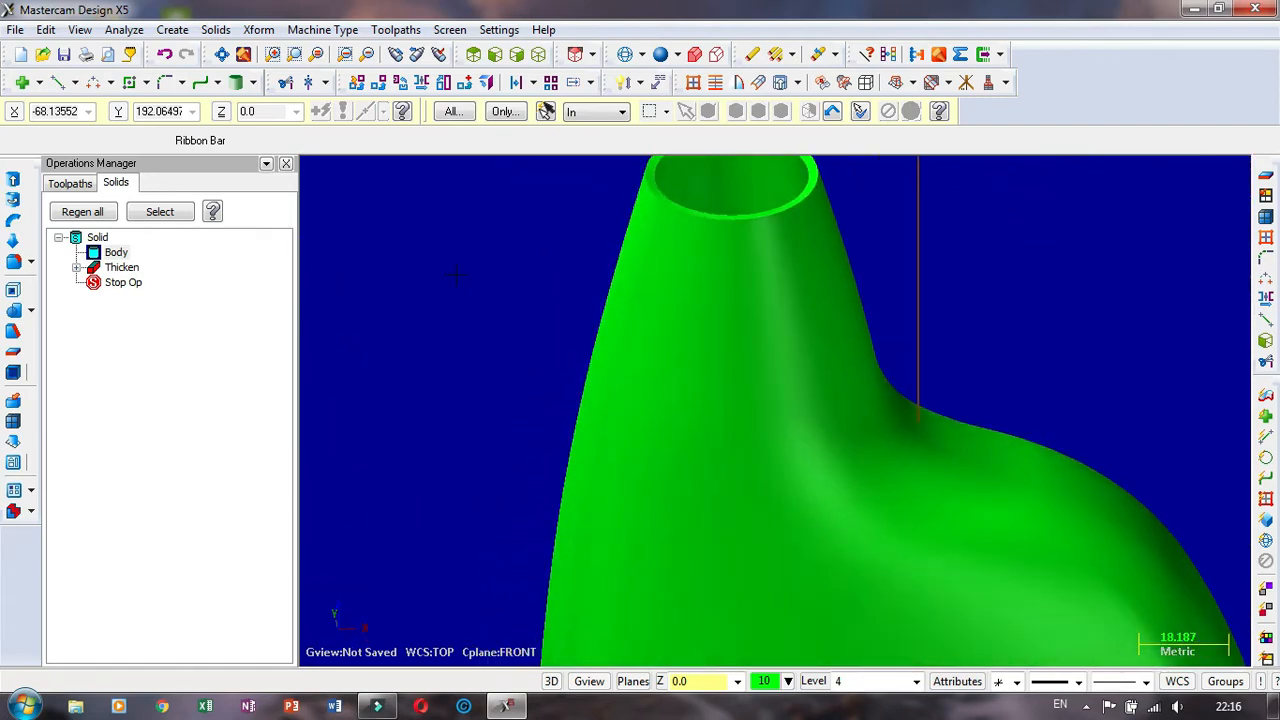
{"action": "scroll", "coordinate": [536, 318], "scroll_direction": "down", "scroll_amount": 2}
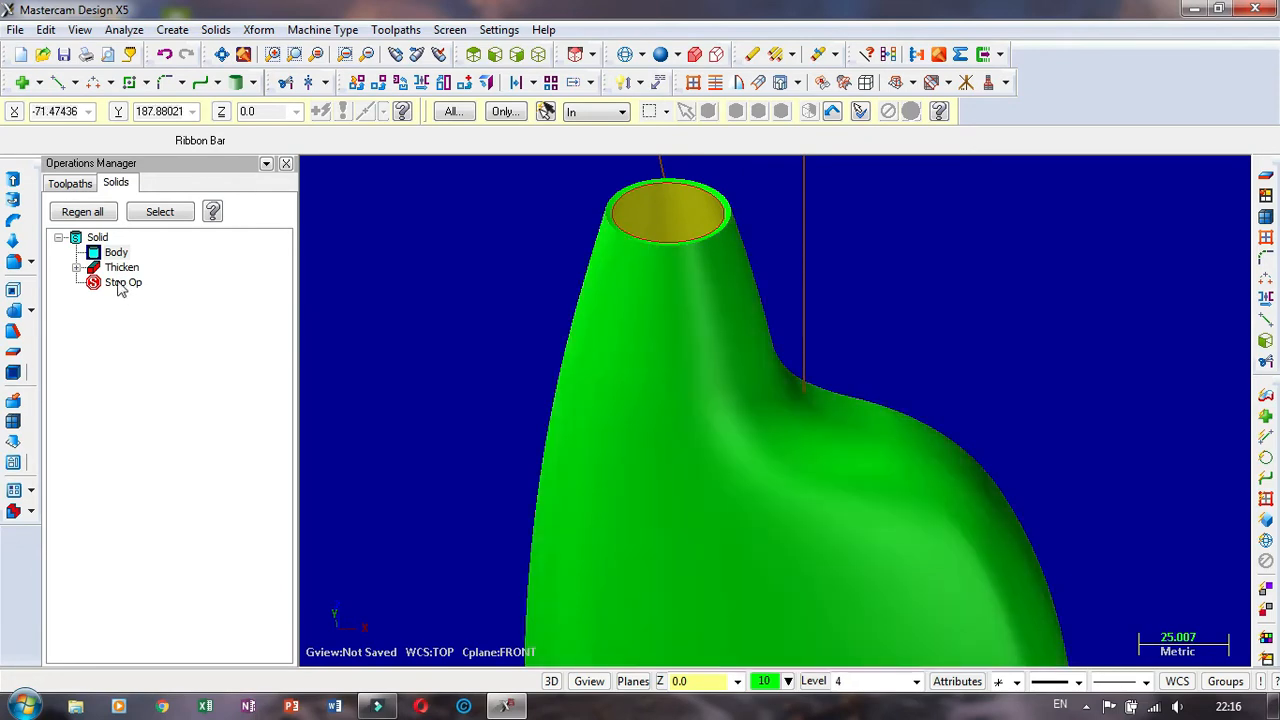
{"action": "double_click", "coordinate": [113, 268]}
{"action": "left_click", "coordinate": [146, 281]}
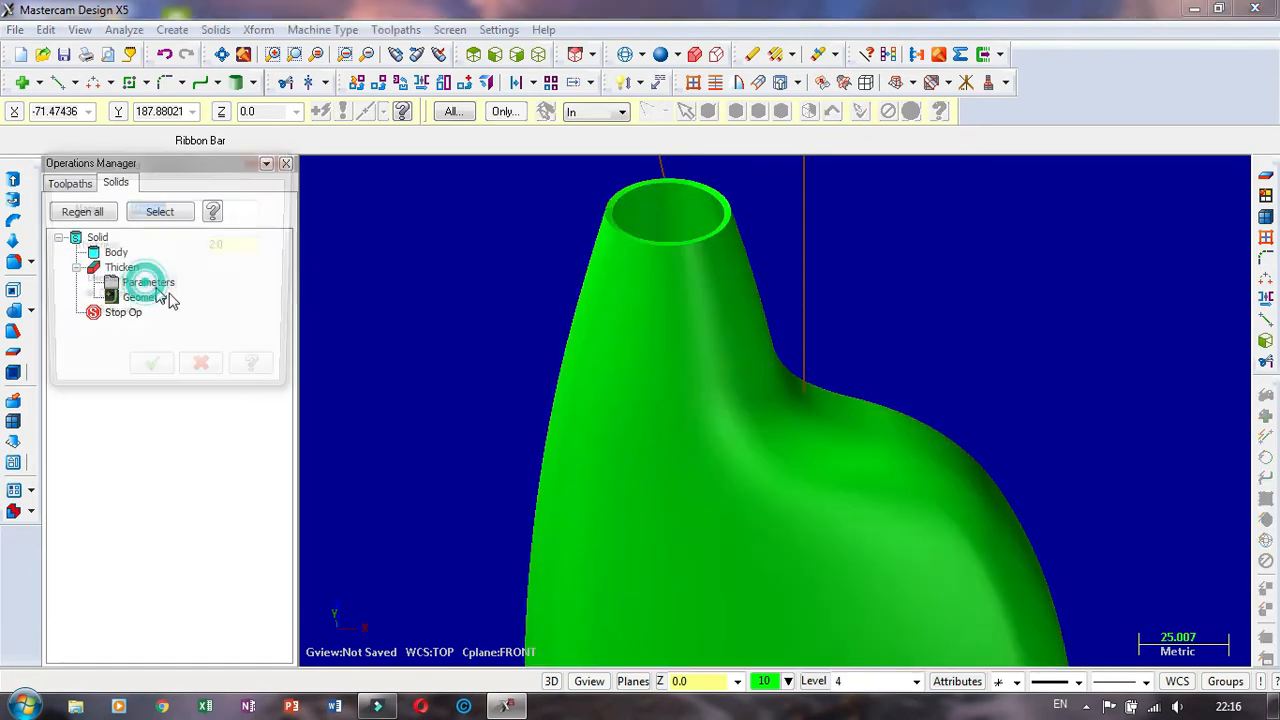
{"action": "left_click_drag", "start_coordinate": [238, 248], "coordinate": [203, 254]}
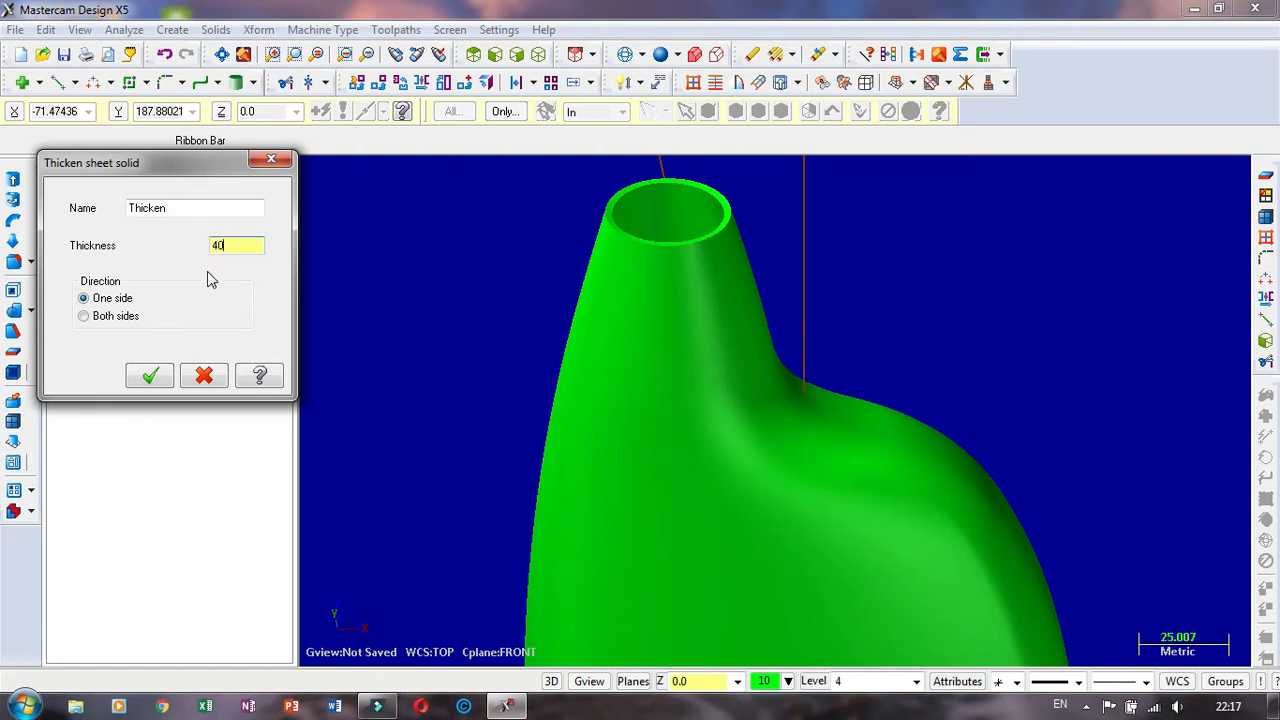
{"action": "left_click", "coordinate": [152, 376]}
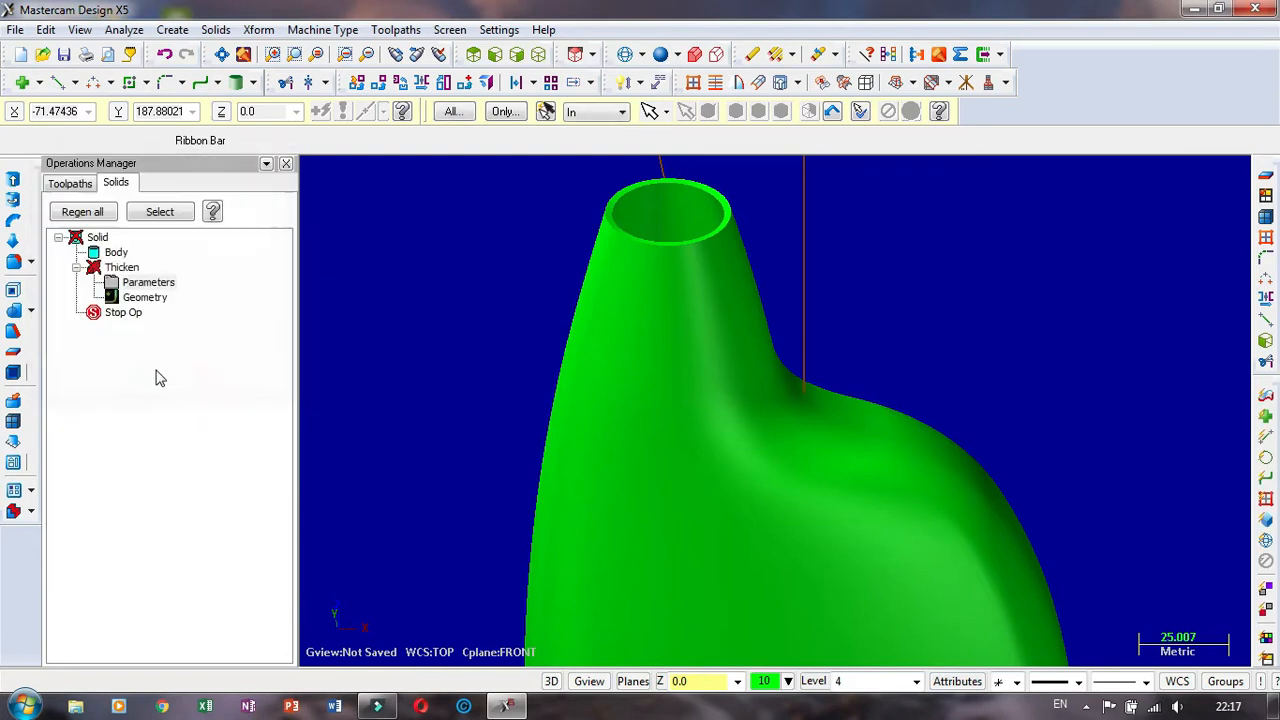
{"action": "left_click", "coordinate": [85, 216]}
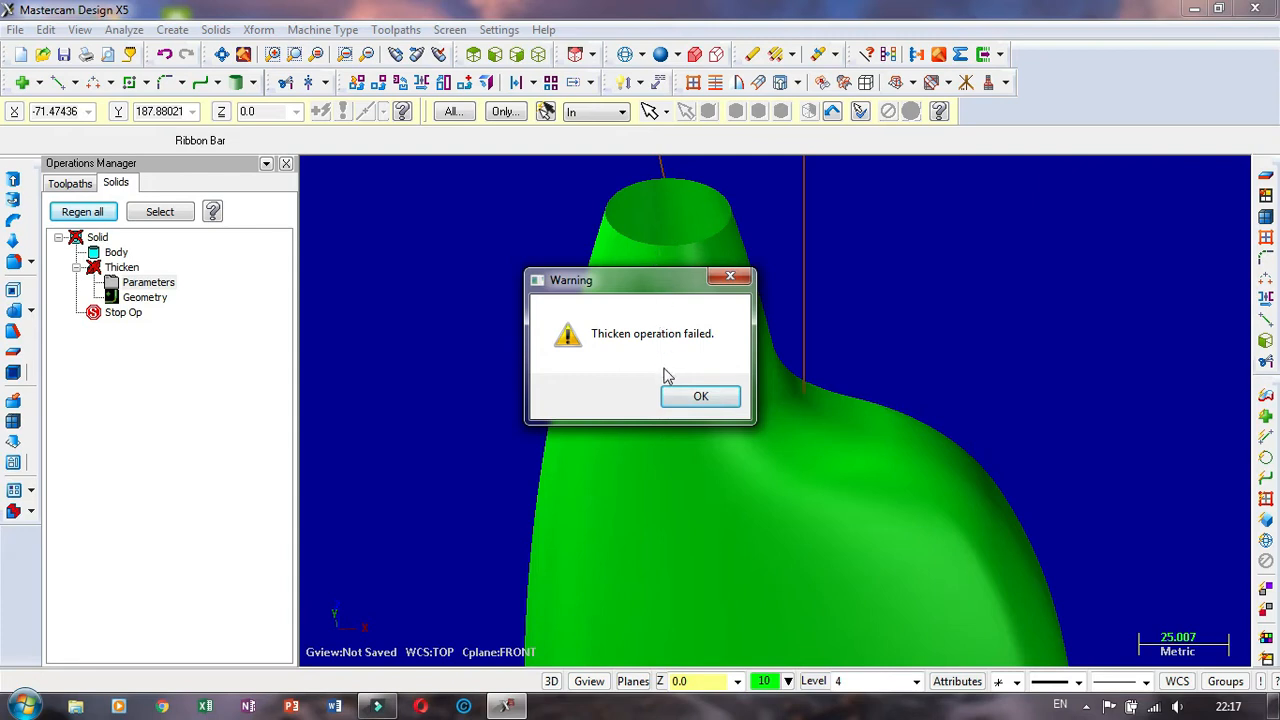
{"action": "left_click", "coordinate": [700, 397]}
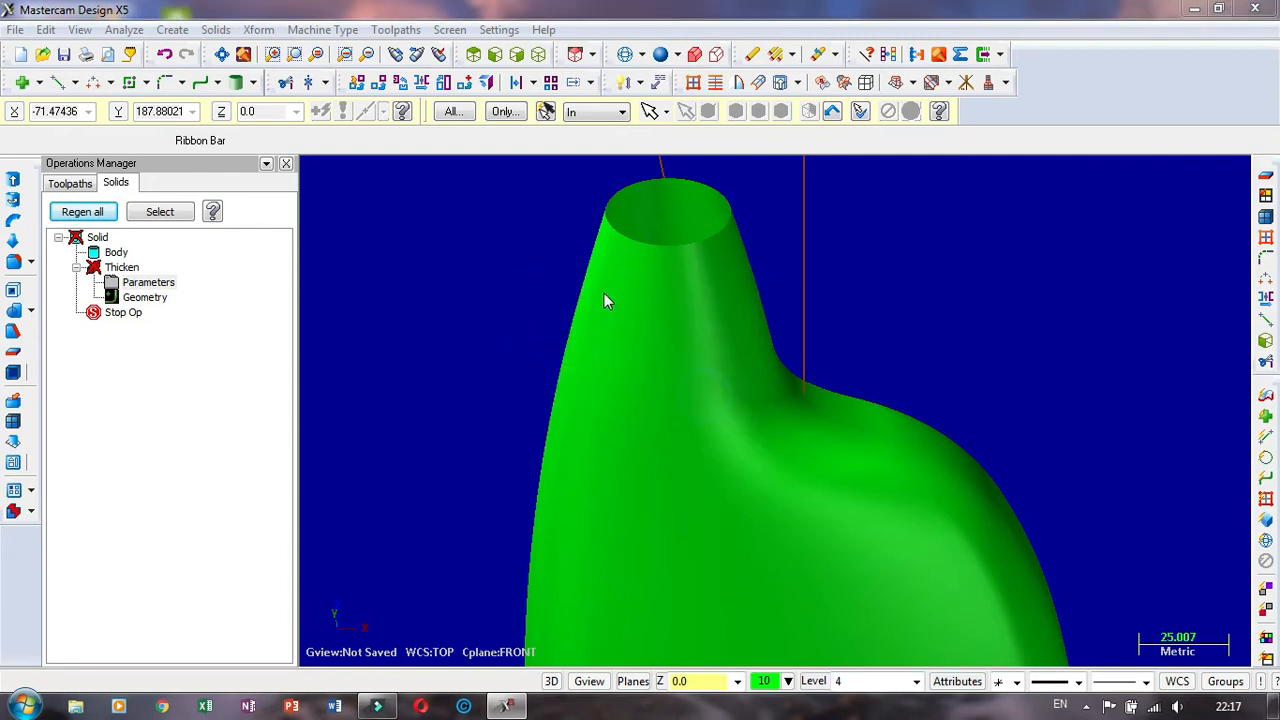
{"action": "left_click", "coordinate": [755, 397]}
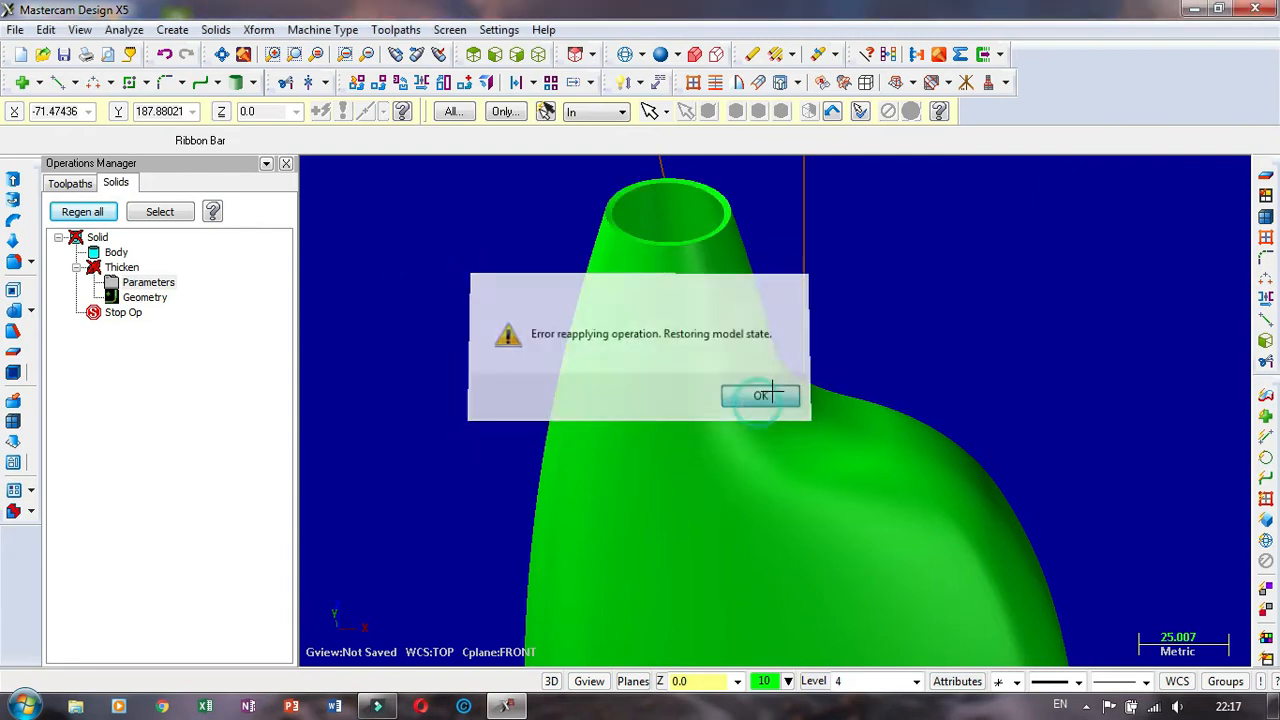
Step: Set the Thicken operation's thickness to 2 mm, flip its direction outward and regenerate the solid
{"action": "left_click", "coordinate": [145, 288]}
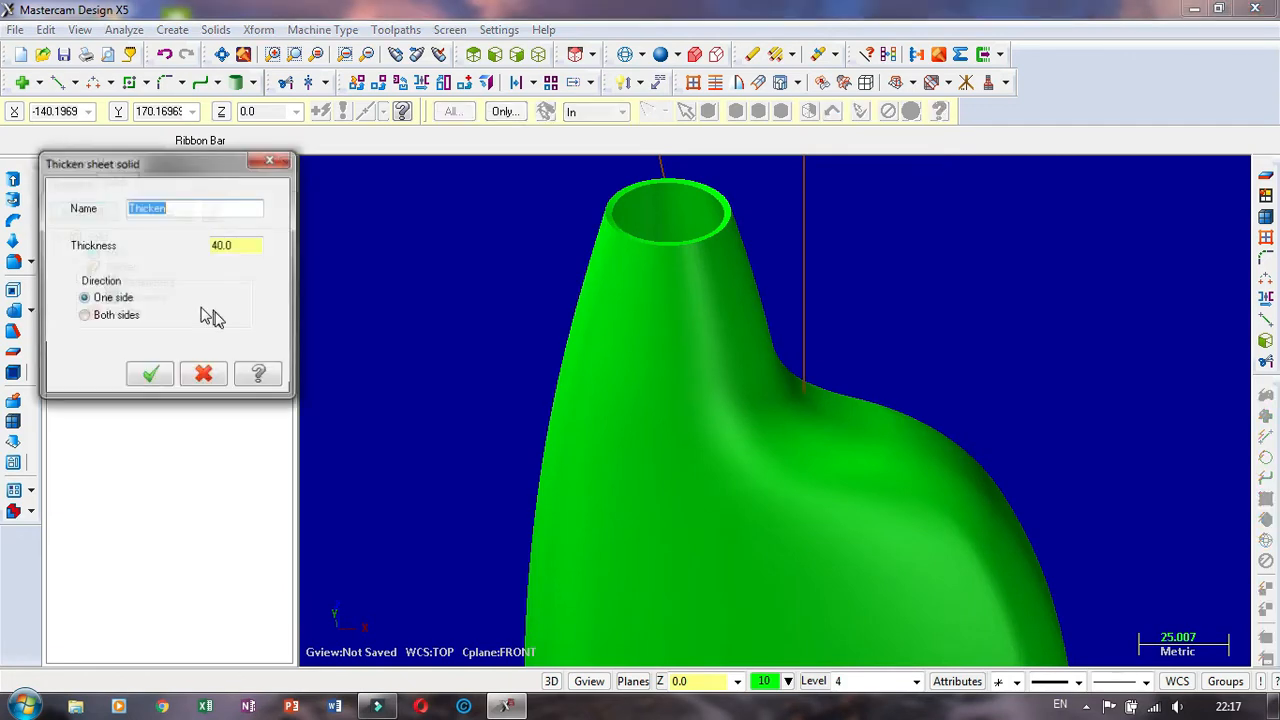
{"action": "left_click", "coordinate": [240, 245]}
{"action": "type", "text": "2"}
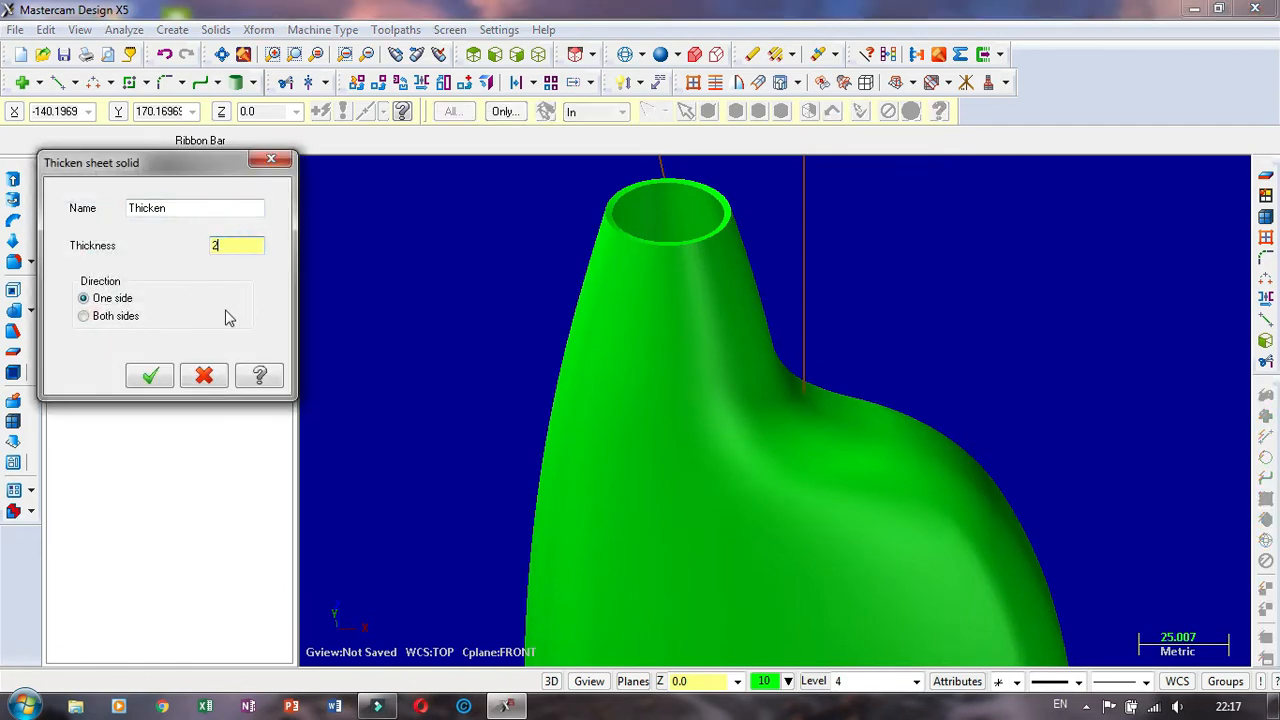
{"action": "left_click", "coordinate": [151, 377]}
{"action": "left_click", "coordinate": [155, 297]}
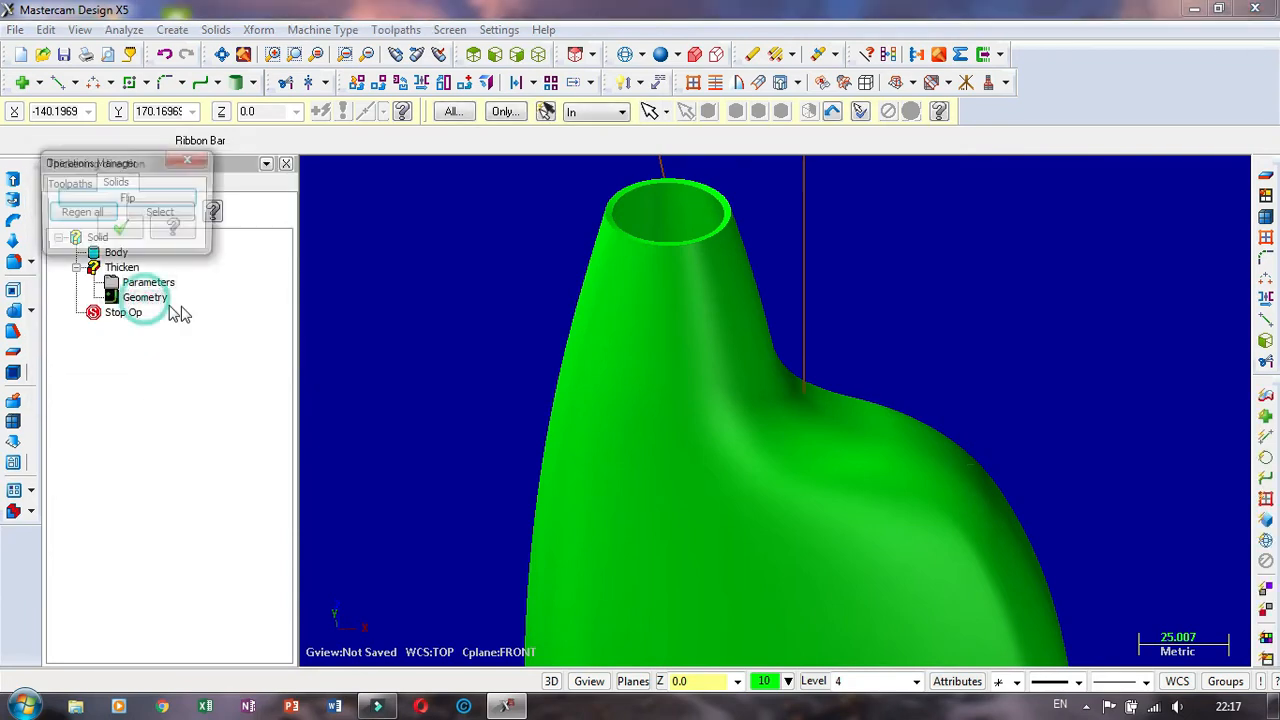
{"action": "left_click", "coordinate": [135, 205]}
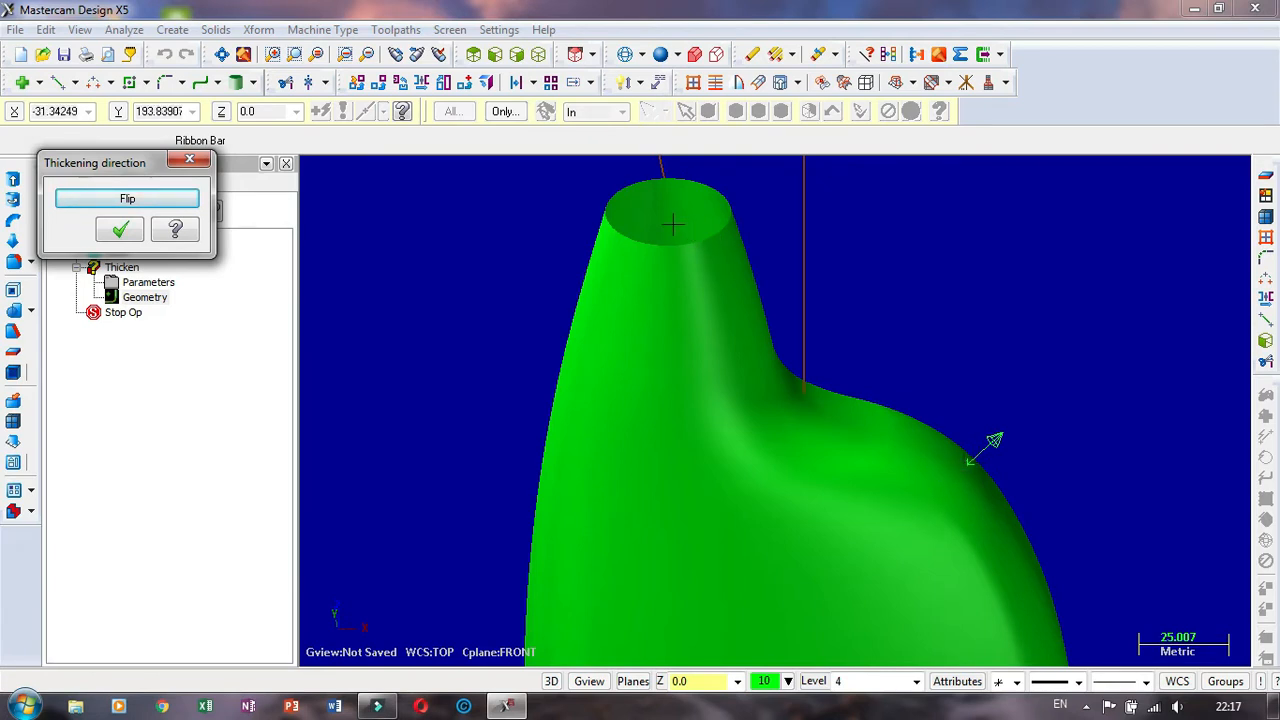
{"action": "left_click", "coordinate": [120, 230]}
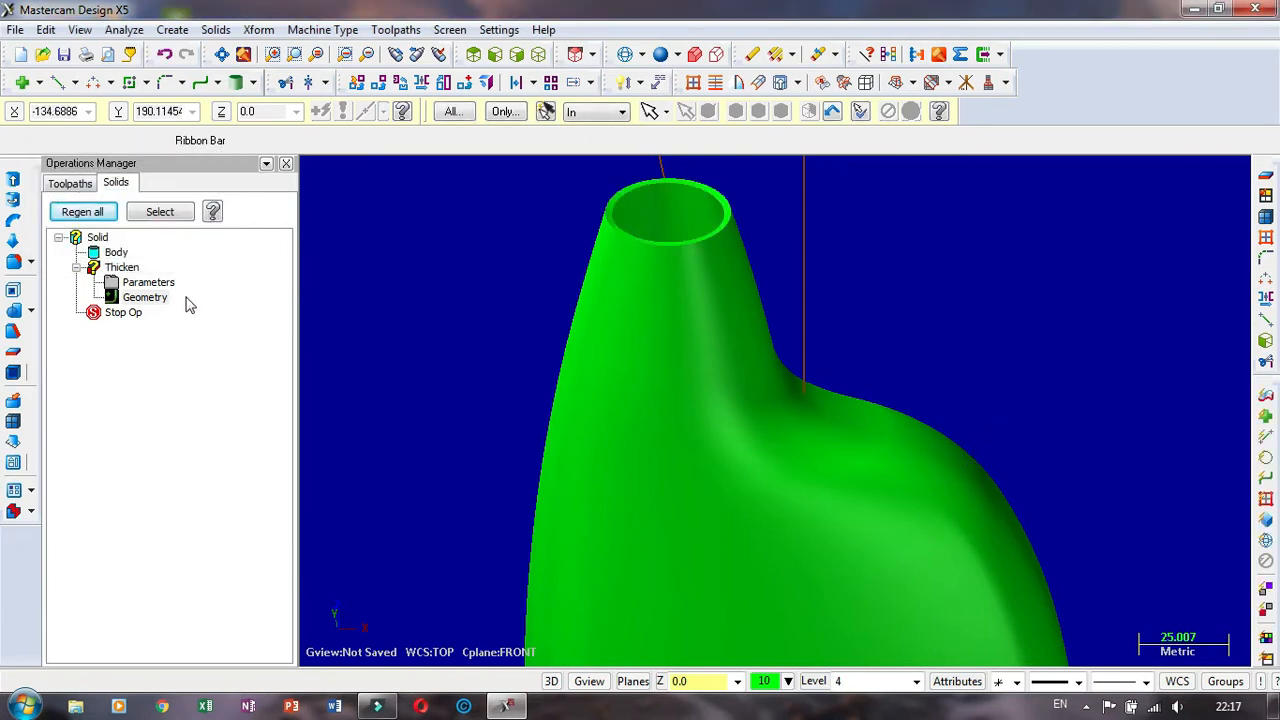
{"action": "left_click", "coordinate": [80, 211]}
Step: Change the Thicken operation to a much larger one-sided thickness and regenerate the bottle with a very thick outer wall
{"action": "left_click", "coordinate": [150, 297]}
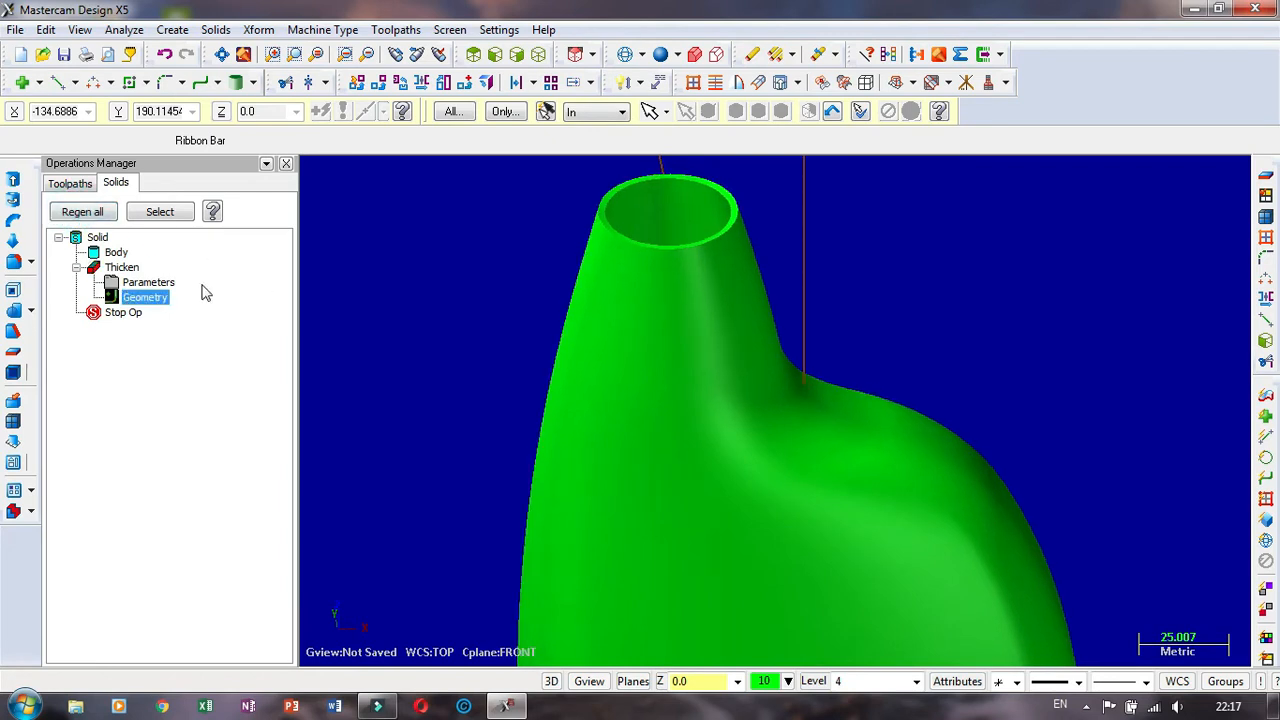
{"action": "left_click", "coordinate": [150, 287]}
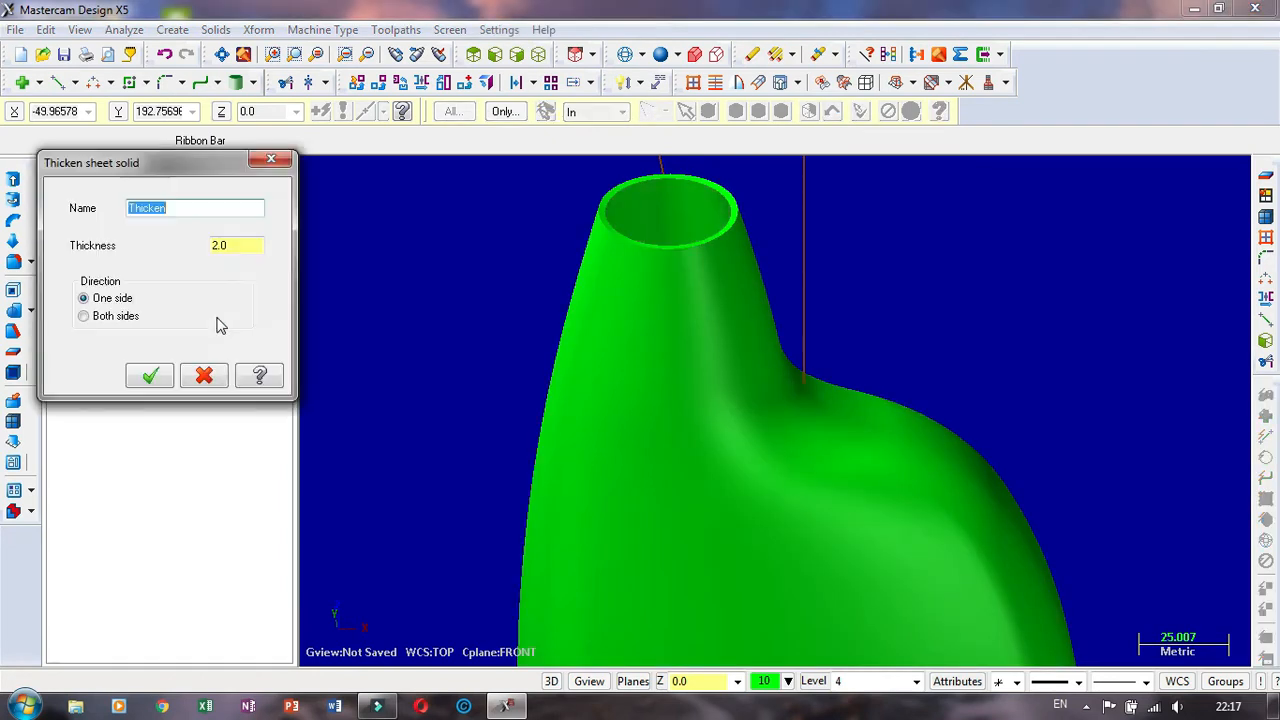
{"action": "left_click", "coordinate": [242, 246]}
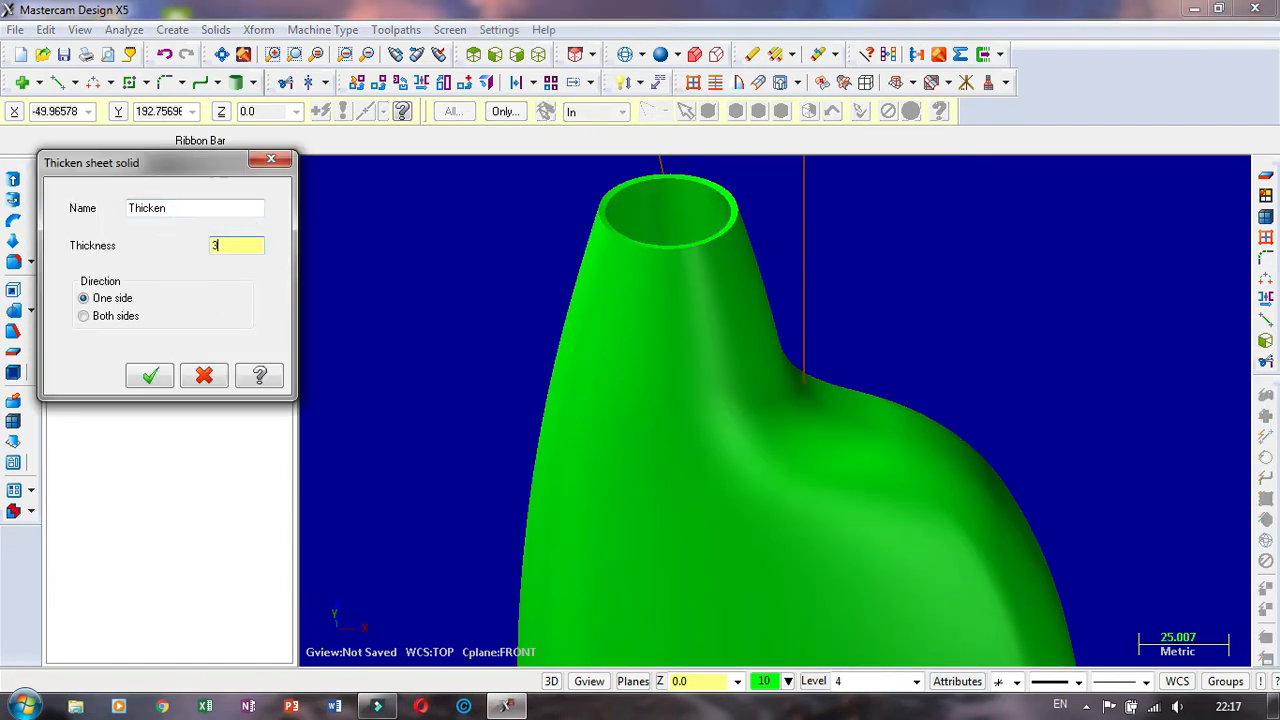
{"action": "left_click", "coordinate": [153, 377]}
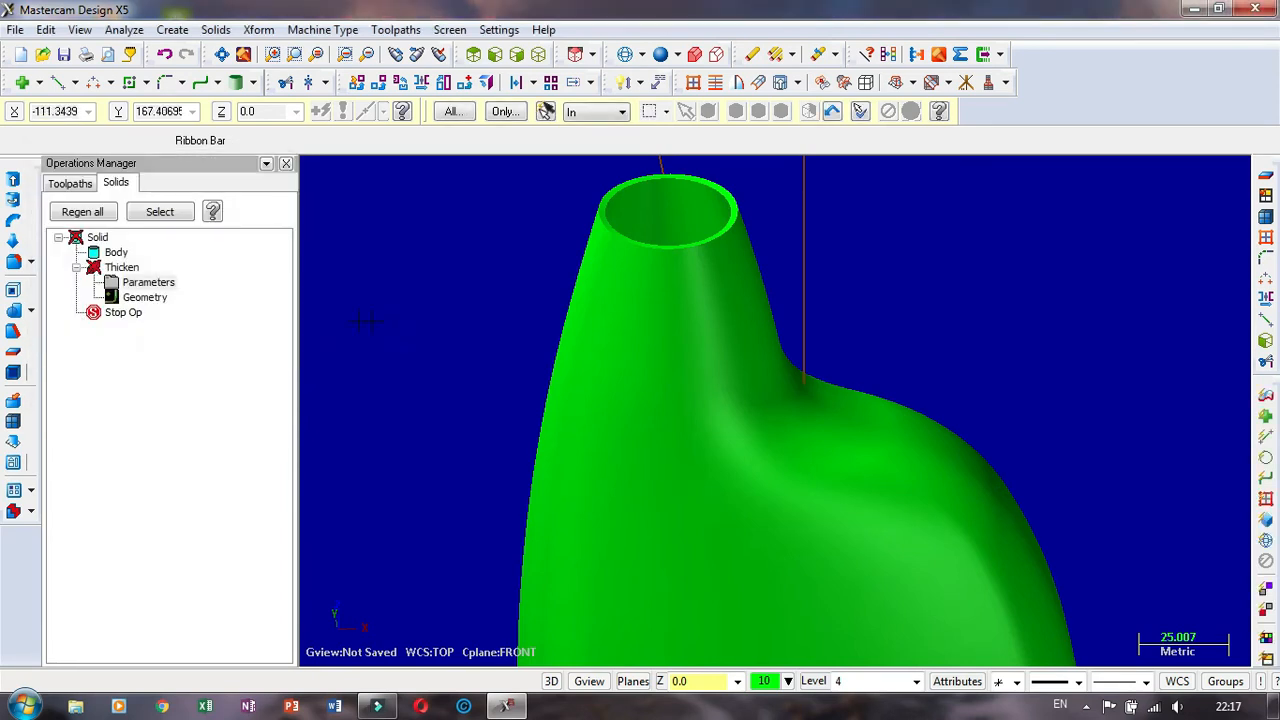
{"action": "left_click", "coordinate": [80, 211]}
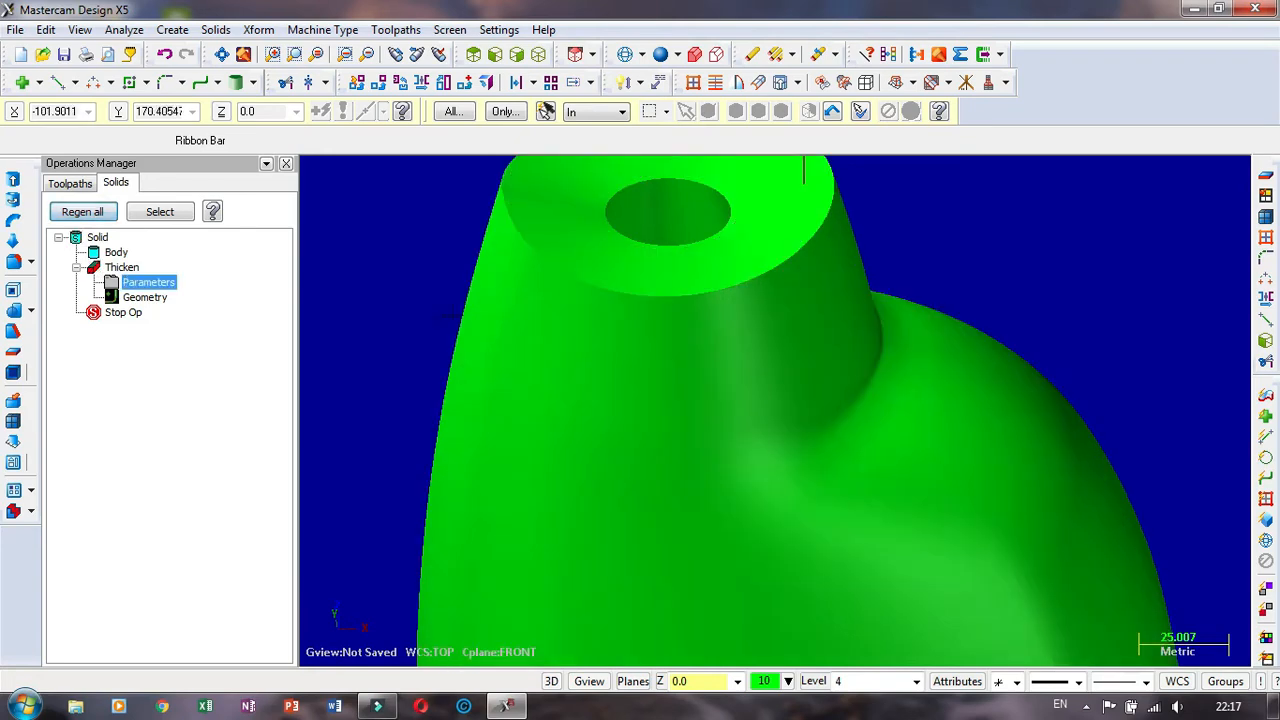
{"action": "middle_click_drag", "start_coordinate": [543, 329], "coordinate": [750, 340]}
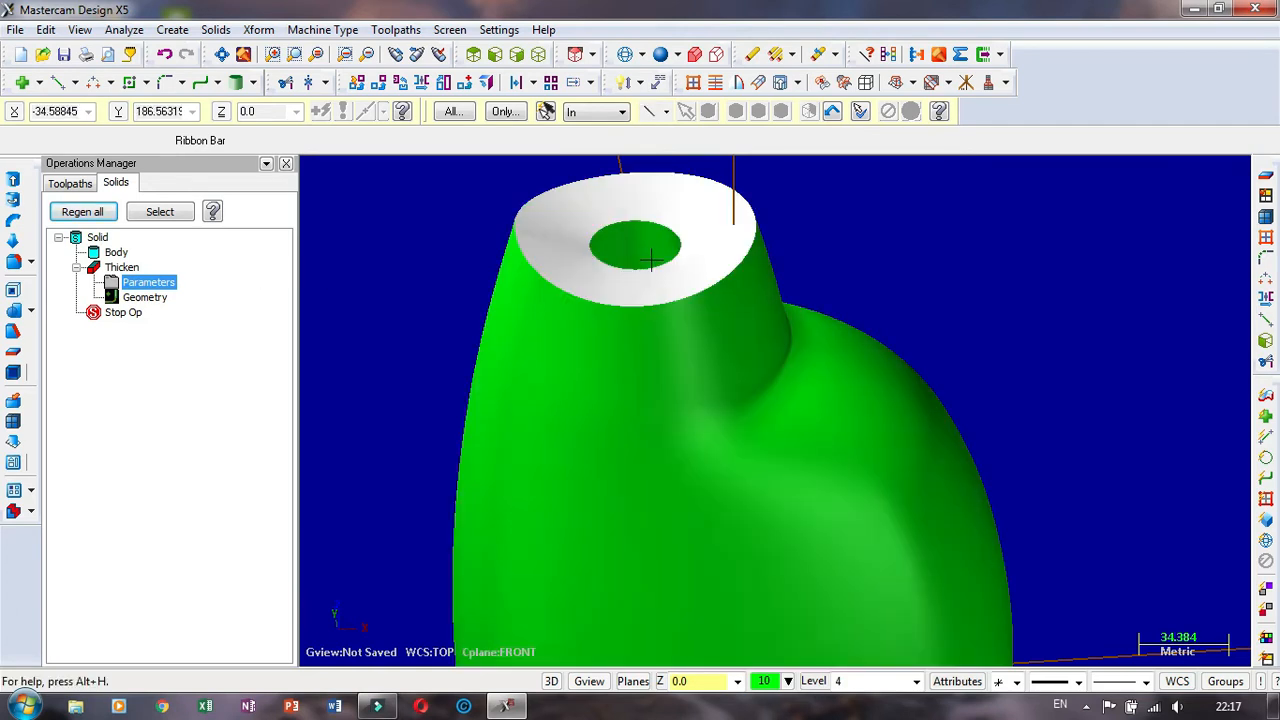
{"action": "scroll", "coordinate": [650, 260], "scroll_direction": "down", "scroll_amount": 4}
{"action": "scroll", "coordinate": [839, 307], "scroll_direction": "up", "scroll_amount": 1}
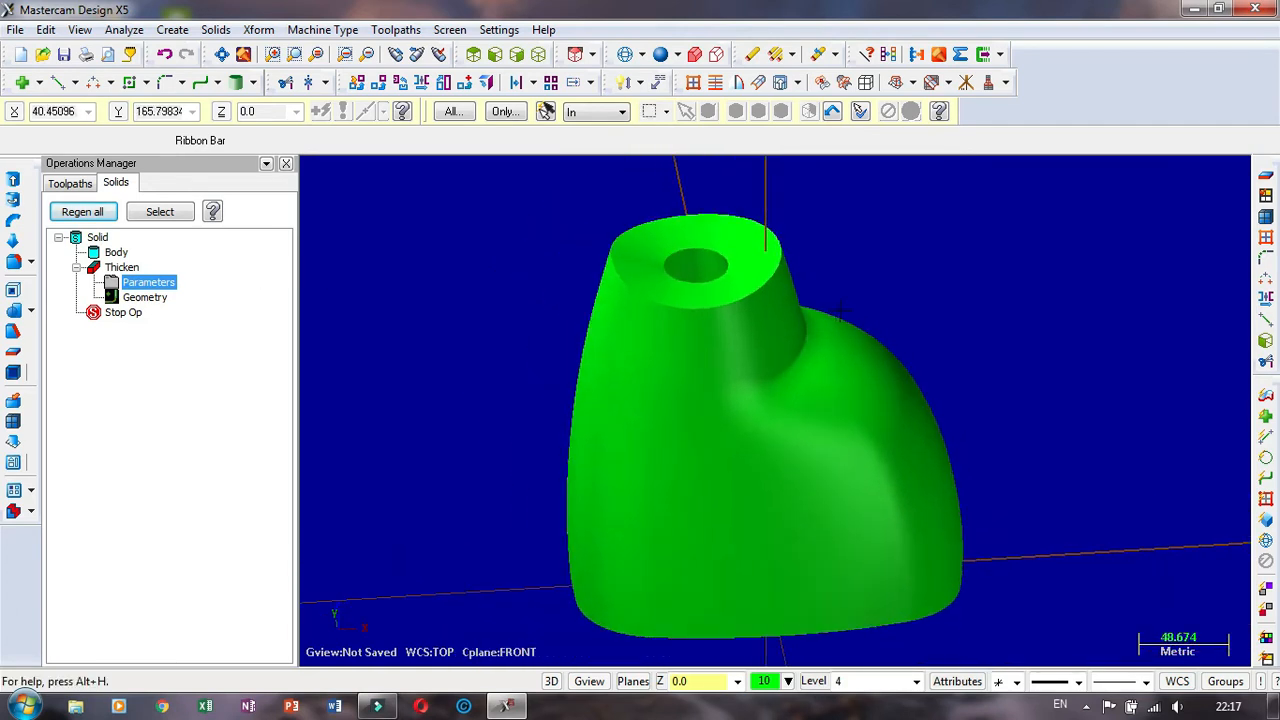
{"action": "scroll", "coordinate": [839, 307], "scroll_direction": "up", "scroll_amount": 1}
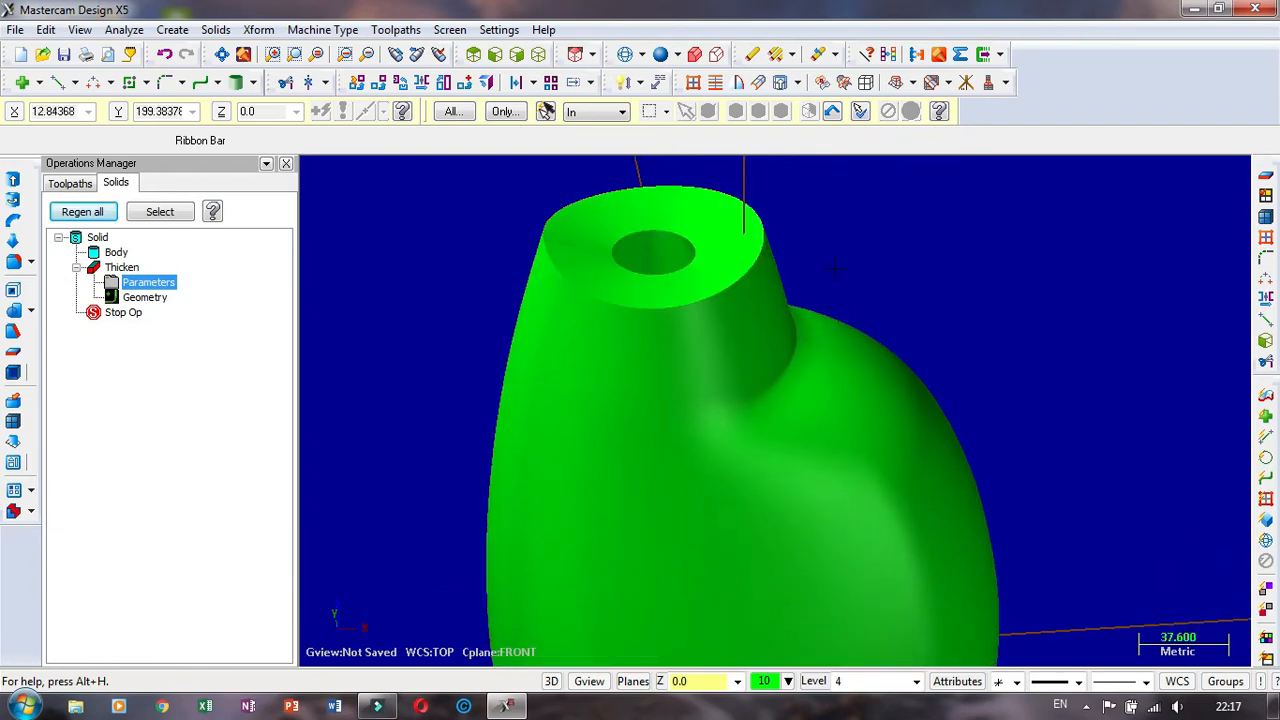
Step: Switch to the Top view and display the thick-walled bottle as wireframe
{"action": "middle_click_drag", "start_coordinate": [842, 261], "coordinate": [840, 322]}
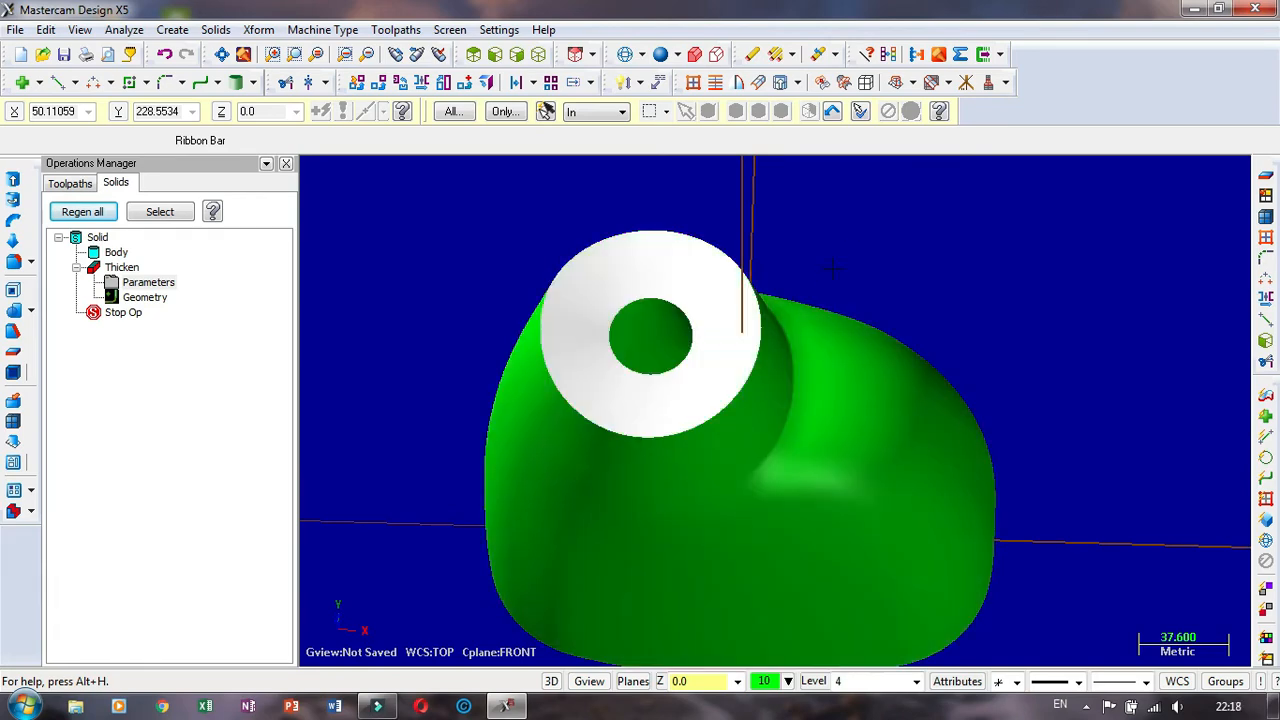
{"action": "scroll", "coordinate": [829, 287], "scroll_direction": "down", "scroll_amount": 1}
{"action": "middle_click_drag", "start_coordinate": [829, 287], "coordinate": [985, 404]}
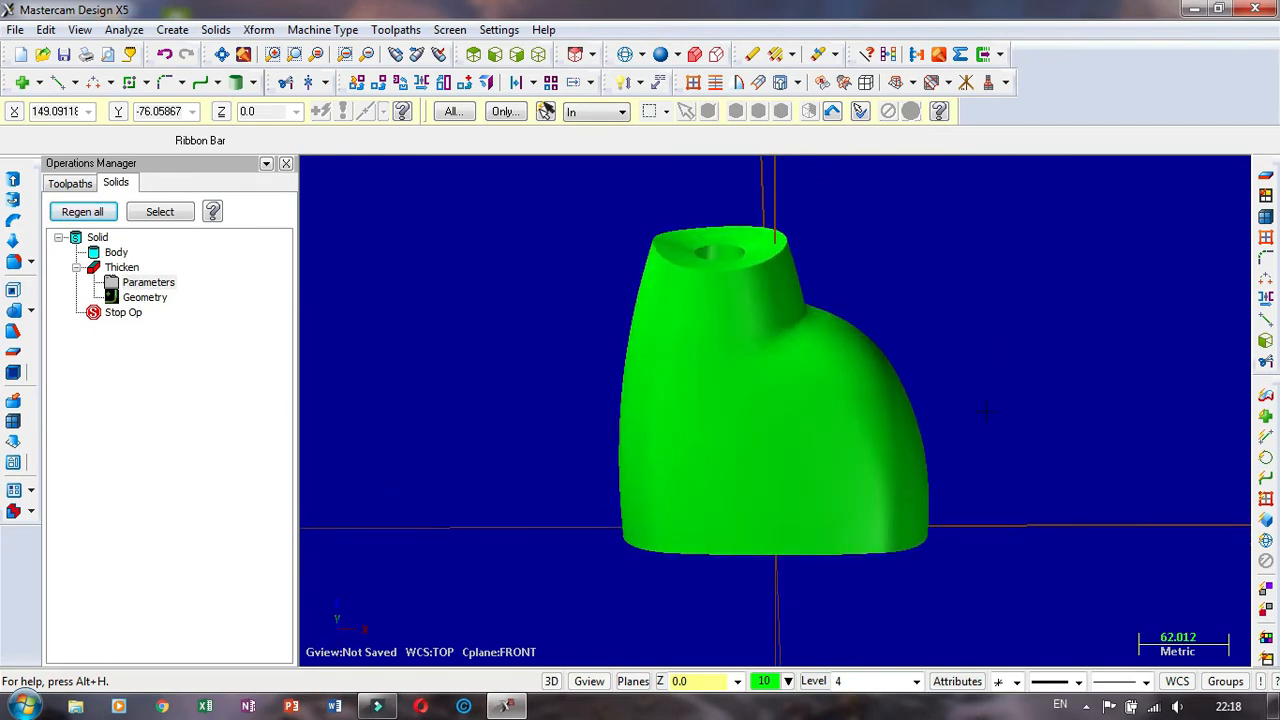
{"action": "right_click", "coordinate": [997, 345]}
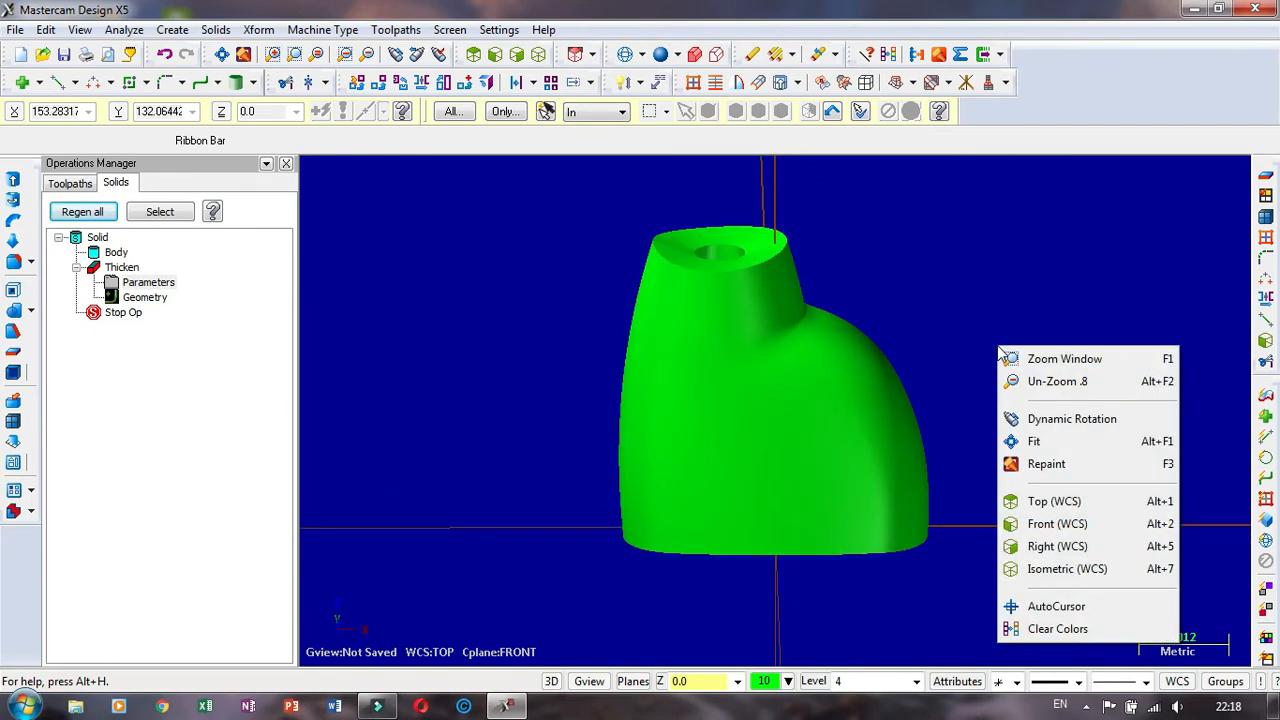
{"action": "left_click", "coordinate": [1040, 497]}
{"action": "scroll", "coordinate": [1003, 425], "scroll_direction": "down", "scroll_amount": 6}
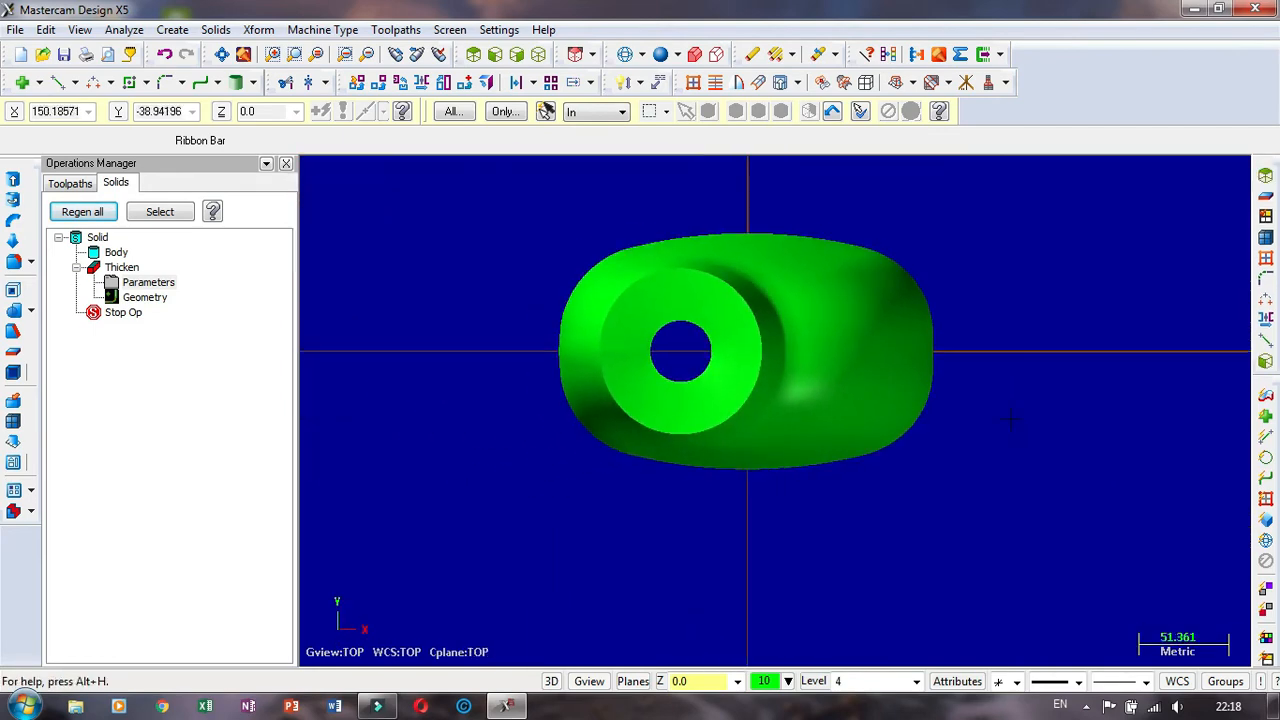
{"action": "scroll", "coordinate": [1018, 347], "scroll_direction": "up", "scroll_amount": 1}
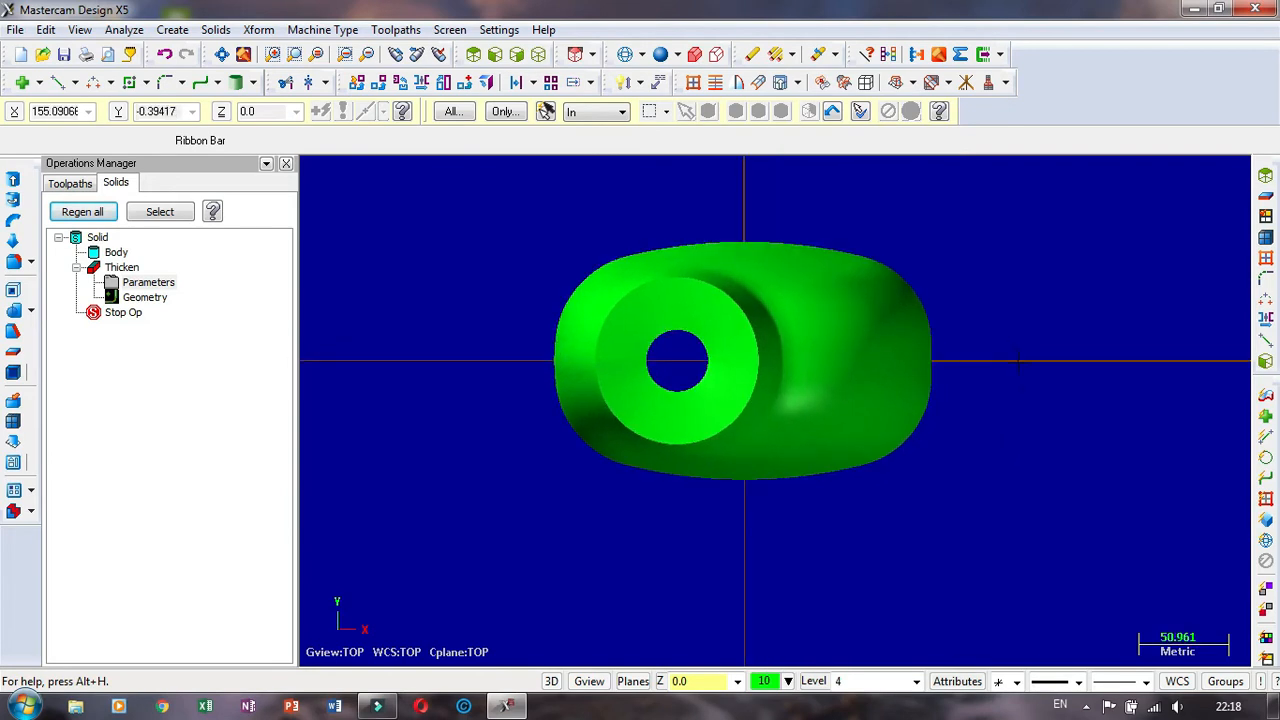
{"action": "left_click", "coordinate": [625, 54]}
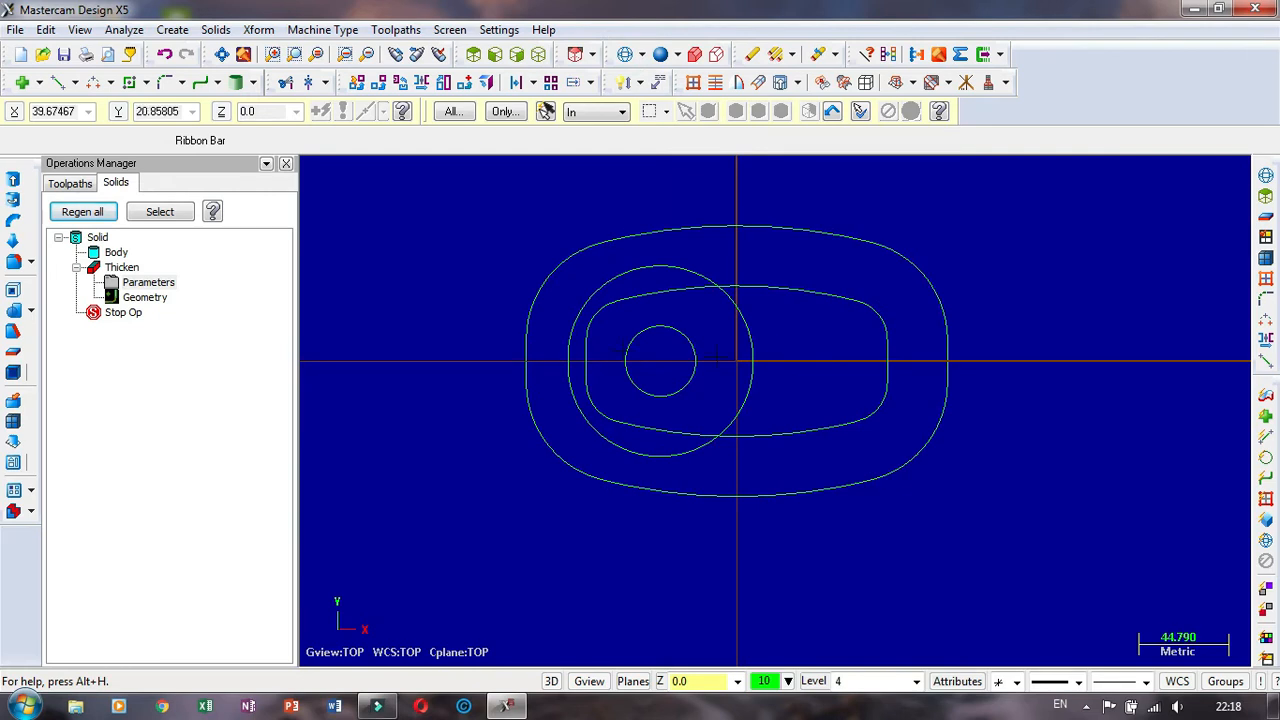
Step: Draw a rectangle about 165 mm wide and 88.5 mm high around the bottle's inner base outline, inside the outer outline
{"action": "left_click", "coordinate": [129, 83]}
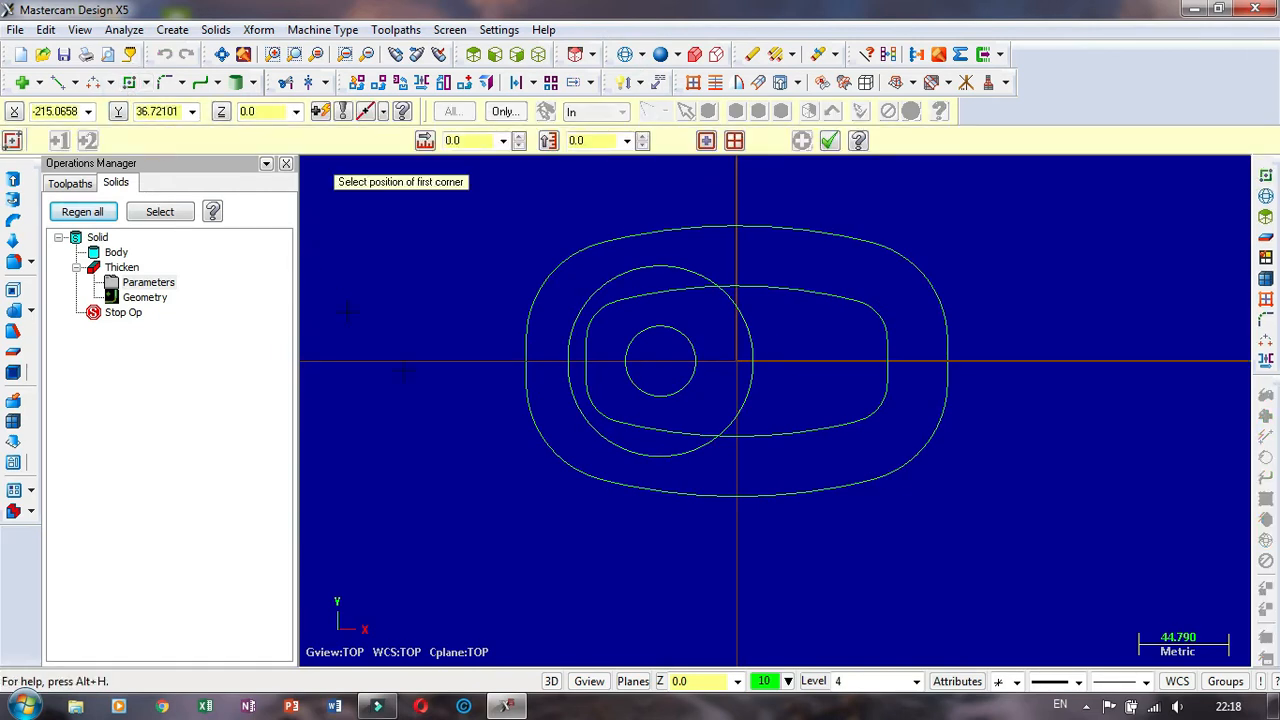
{"action": "scroll", "coordinate": [528, 408], "scroll_direction": "up", "scroll_amount": 2}
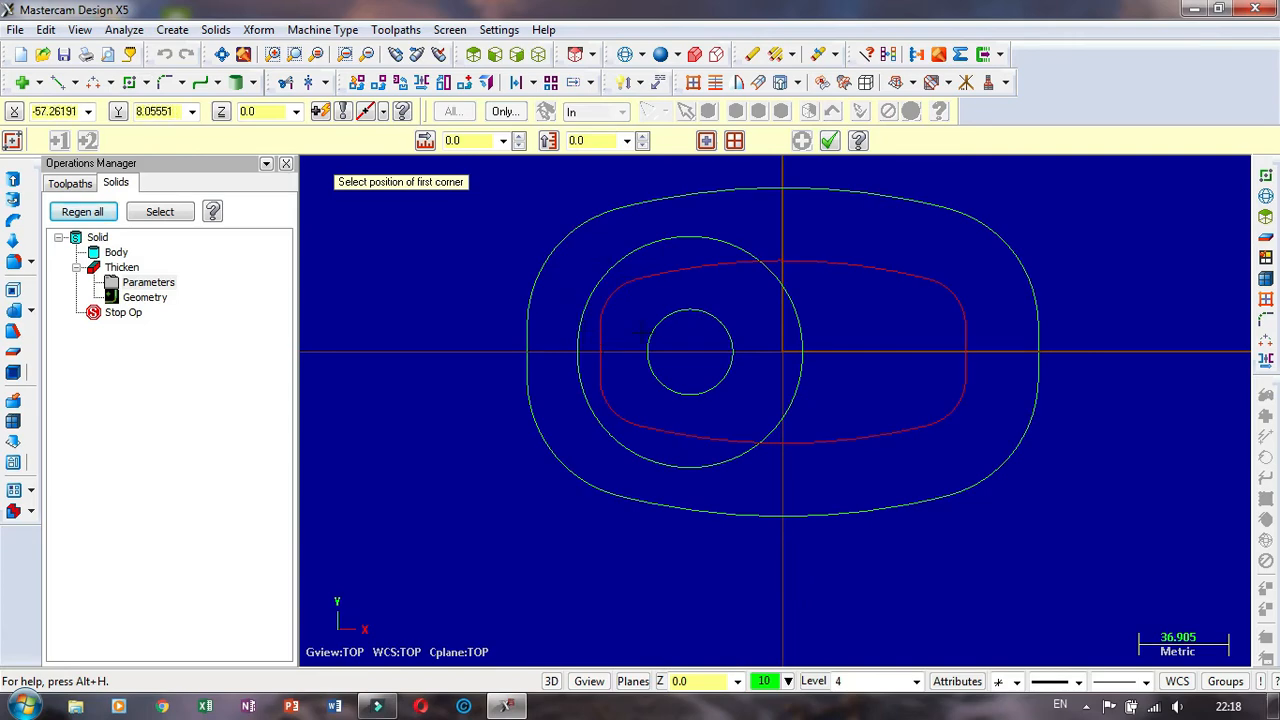
{"action": "scroll", "coordinate": [642, 332], "scroll_direction": "down", "scroll_amount": 2}
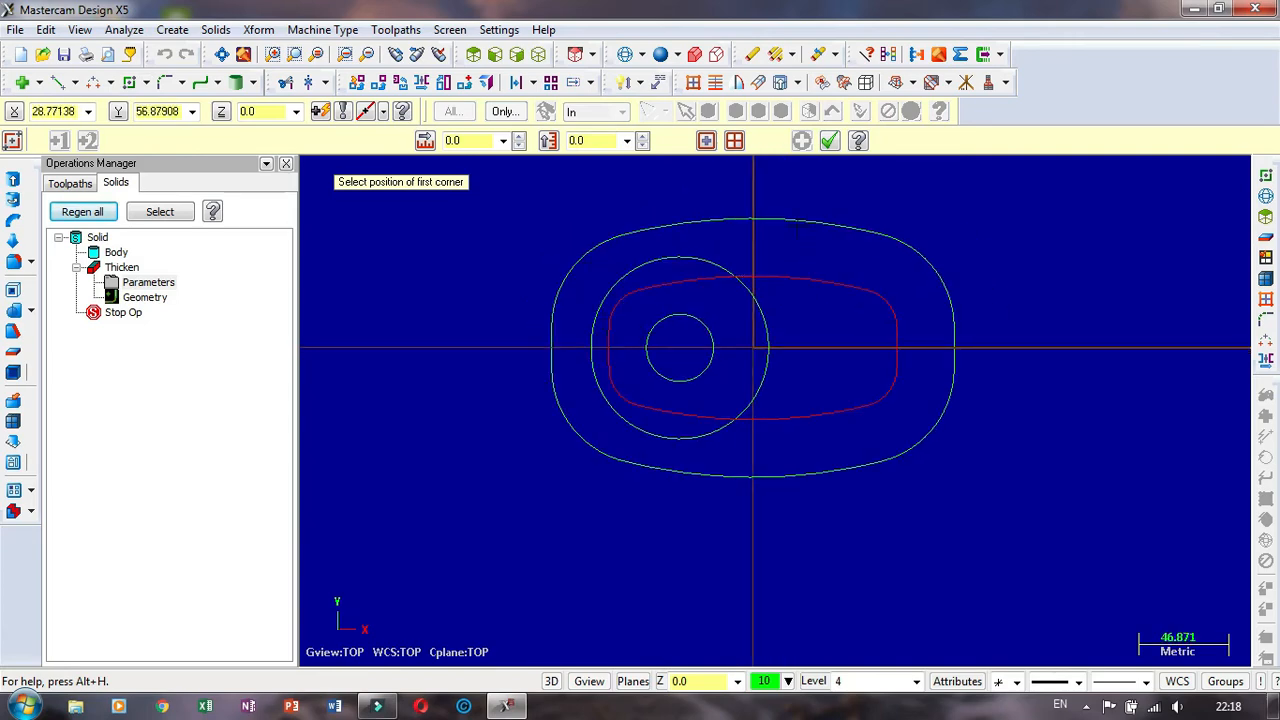
{"action": "scroll", "coordinate": [730, 218], "scroll_direction": "up", "scroll_amount": 1}
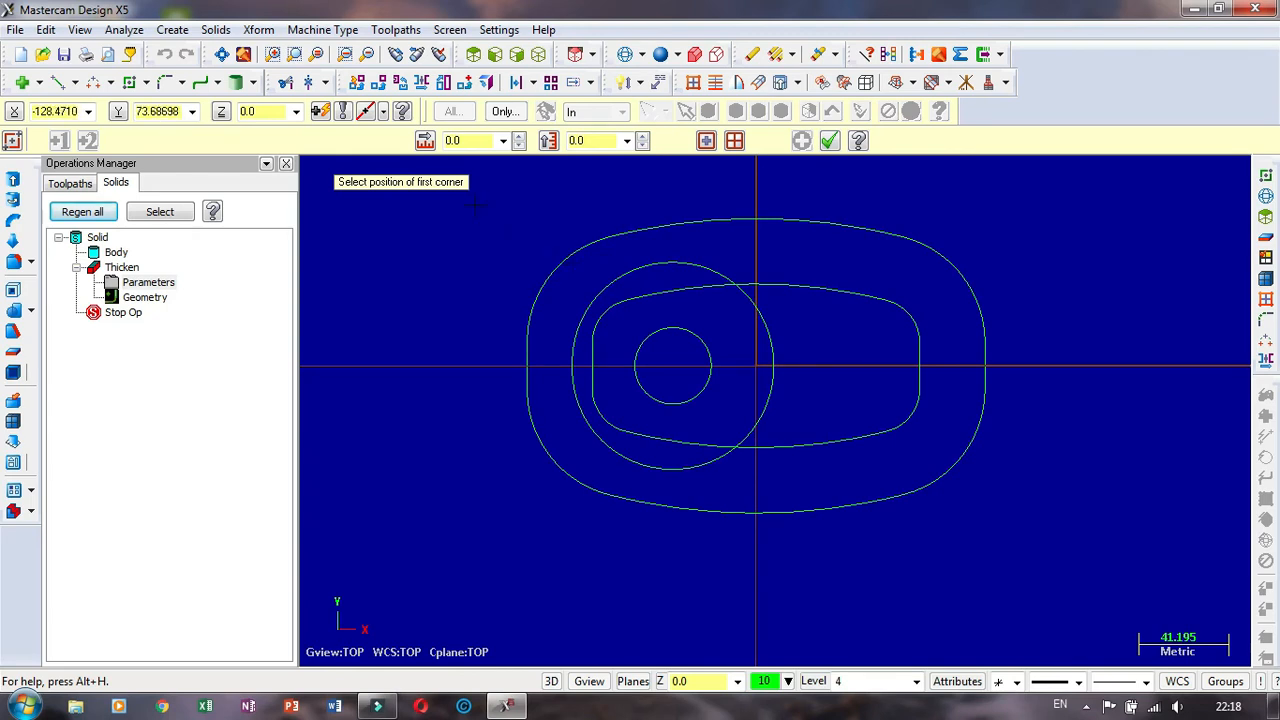
{"action": "left_click", "coordinate": [574, 270]}
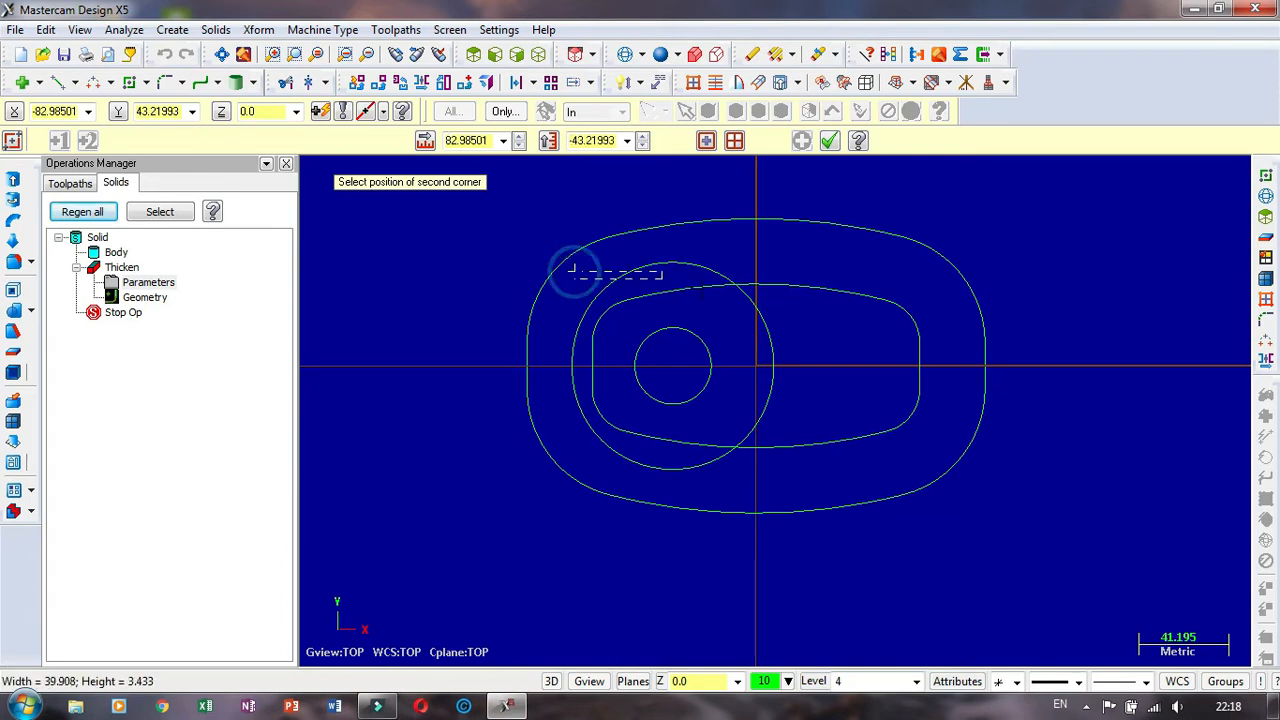
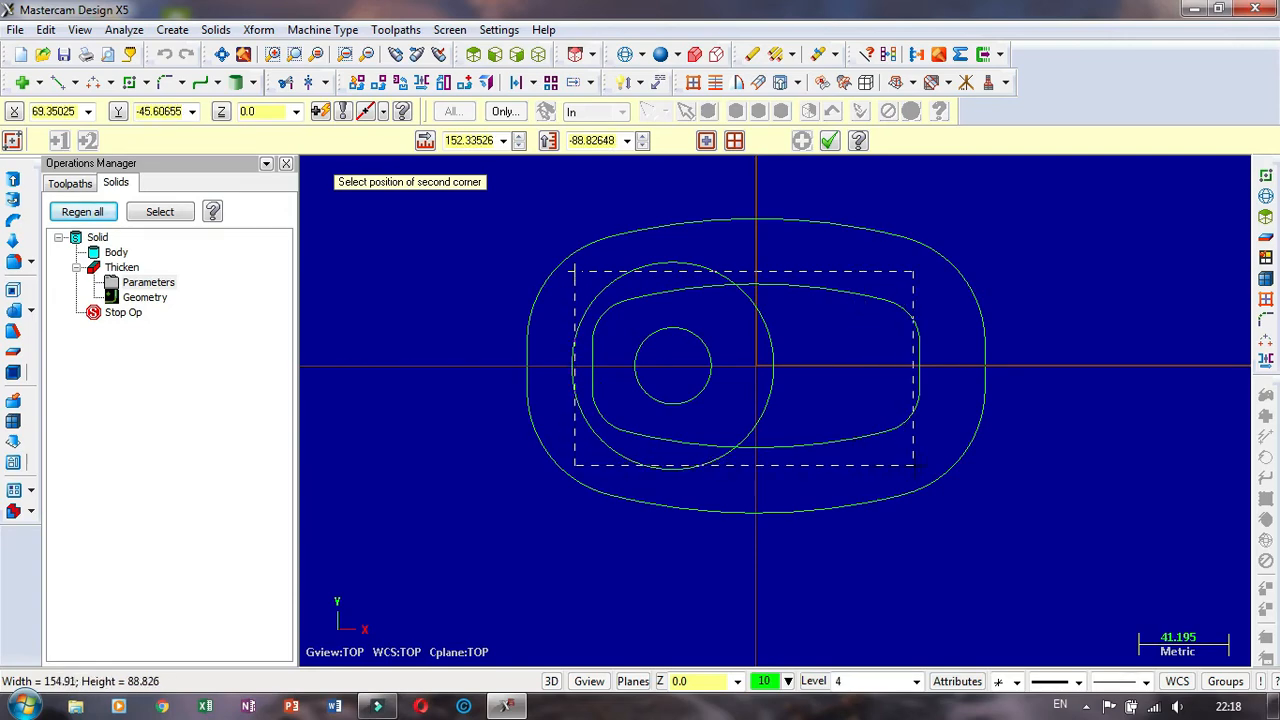
{"action": "middle_click_drag", "start_coordinate": [918, 466], "coordinate": [921, 441]}
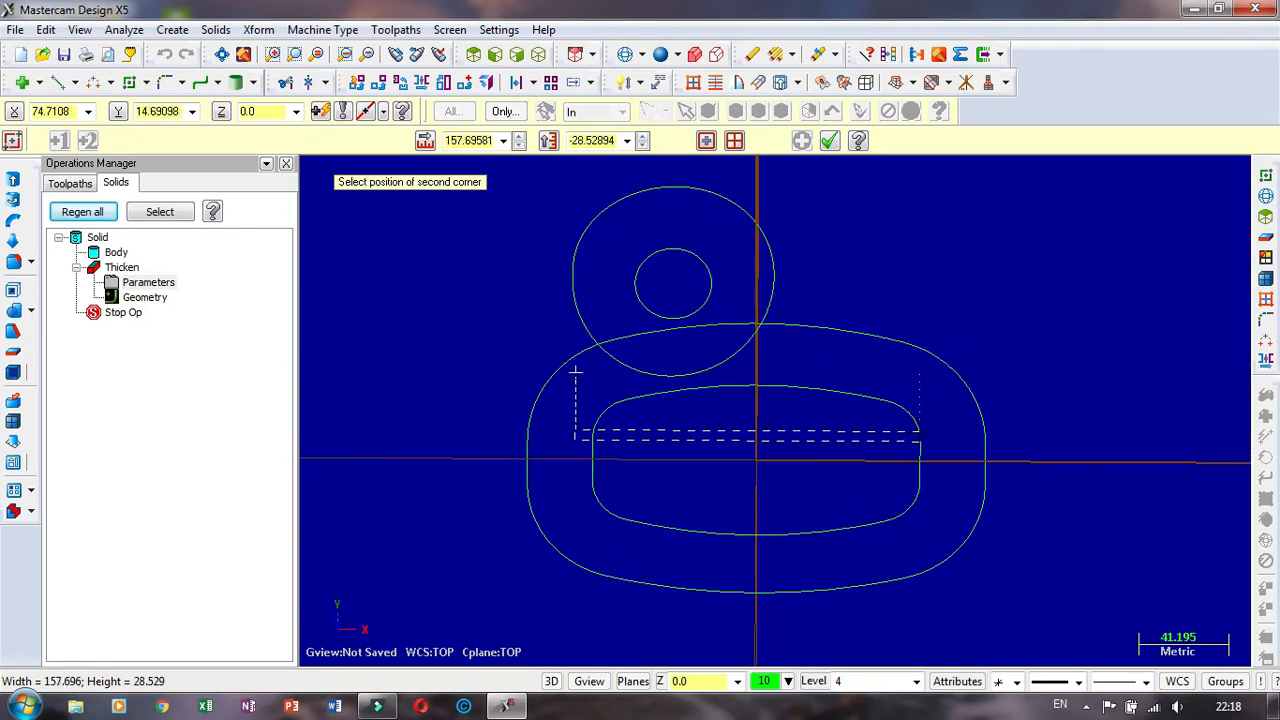
{"action": "right_click", "coordinate": [921, 441]}
{"action": "key", "text": "Escape"}
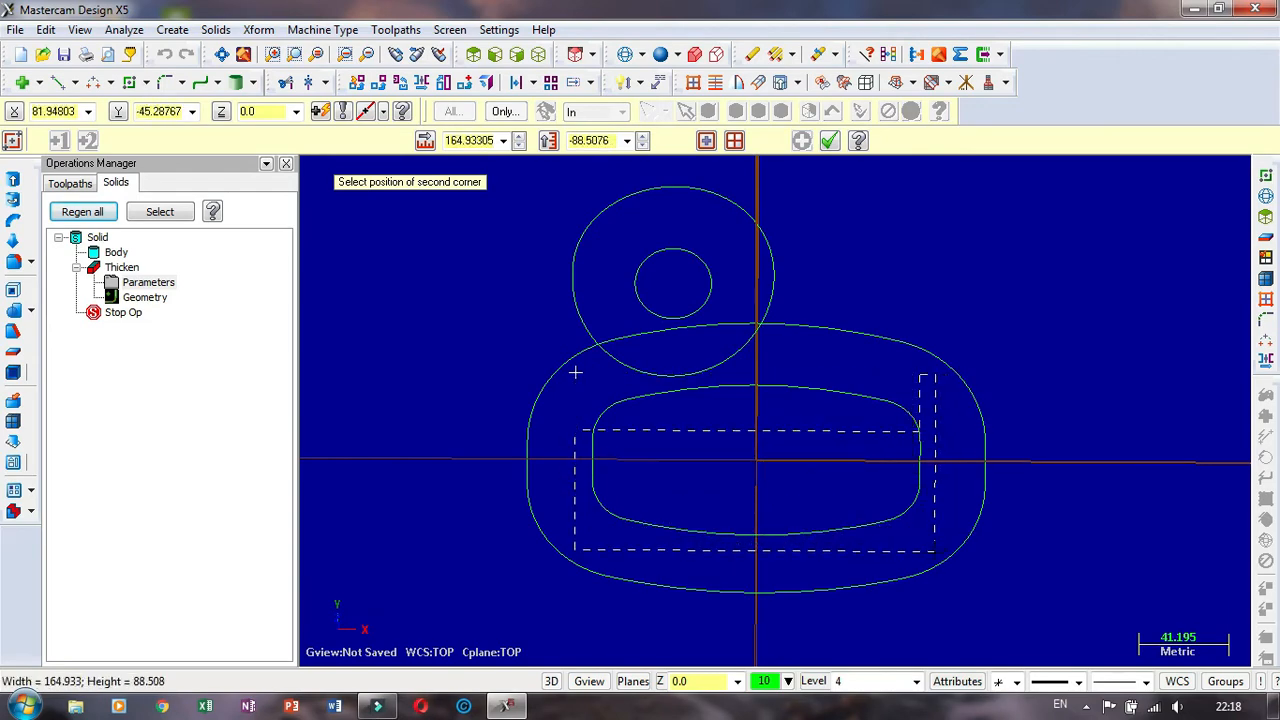
{"action": "left_click", "coordinate": [934, 545]}
Step: Check the rectangle against the shaded bottle, and return to the wireframe display
{"action": "middle_click_drag", "start_coordinate": [964, 274], "coordinate": [947, 225]}
{"action": "left_click", "coordinate": [660, 55]}
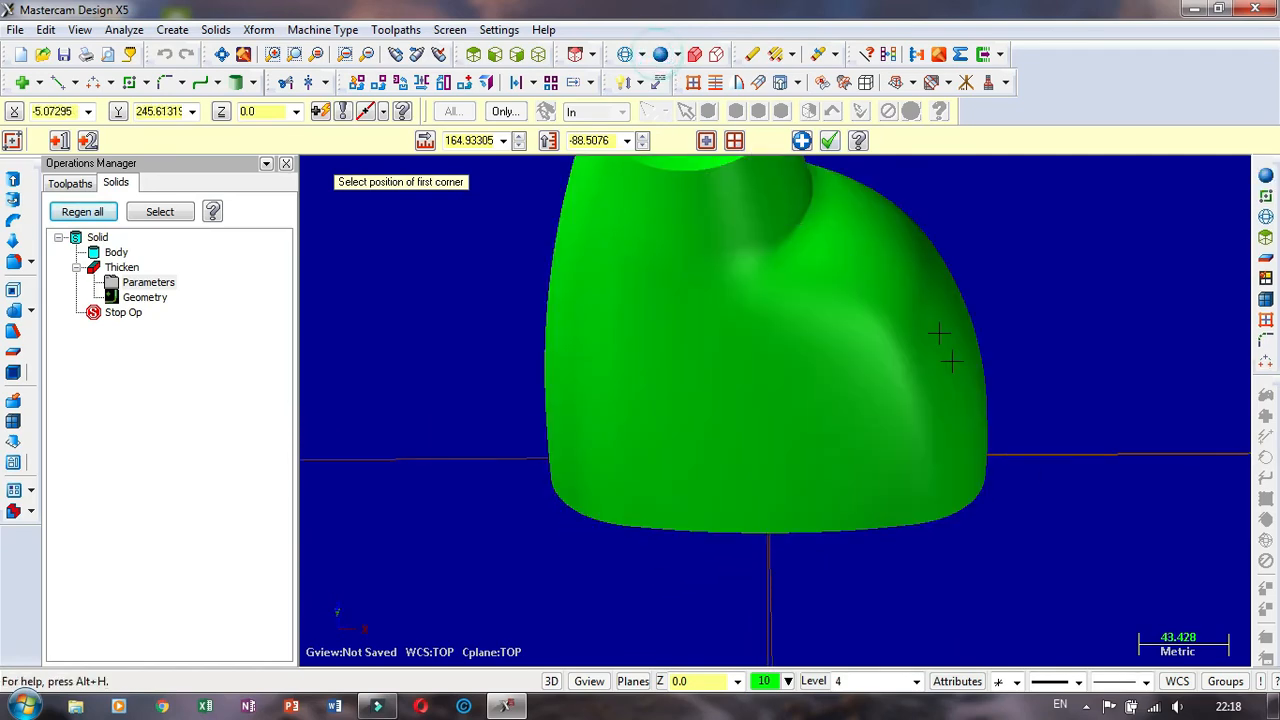
{"action": "scroll", "coordinate": [773, 487], "scroll_direction": "down", "scroll_amount": 2}
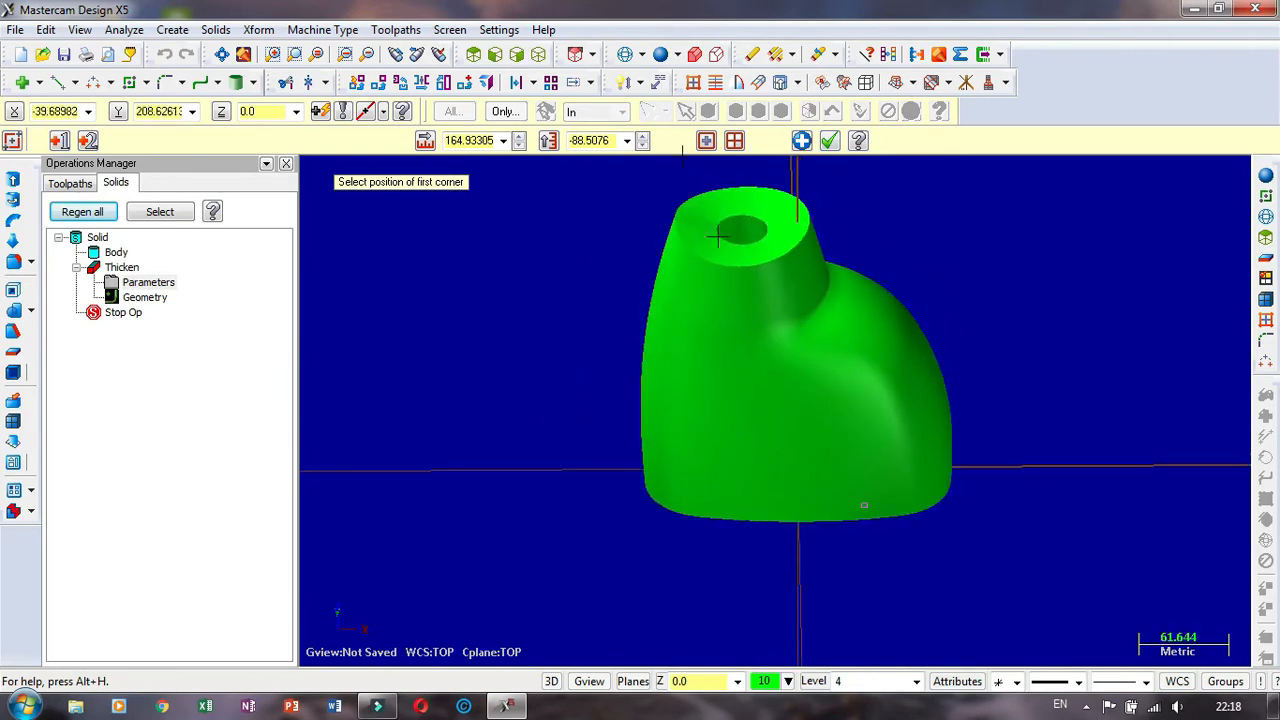
{"action": "left_click", "coordinate": [625, 55]}
{"action": "scroll", "coordinate": [919, 355], "scroll_direction": "up", "scroll_amount": 2}
{"action": "scroll", "coordinate": [560, 355], "scroll_direction": "down", "scroll_amount": 2}
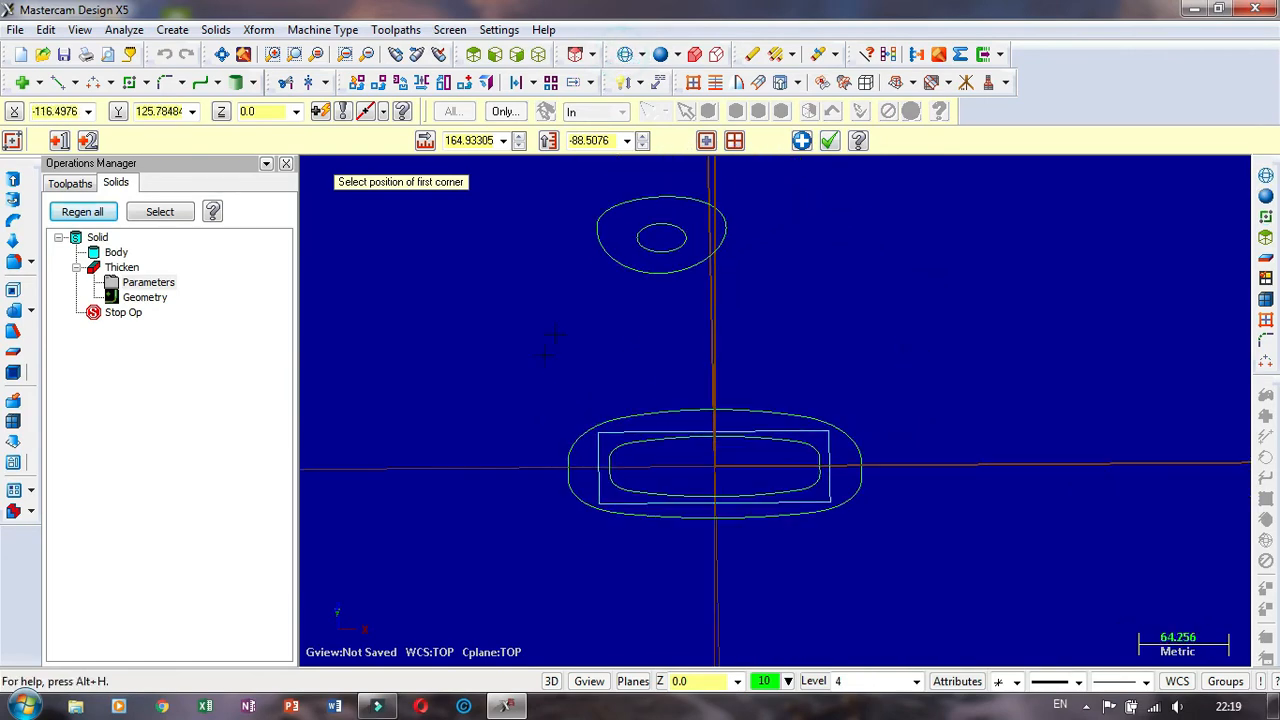
Step: Extrude the rectangle upward as a new body, extending it to a point on the small neck circle at X-20.5, Y200 in the Front view
{"action": "left_click", "coordinate": [13, 182]}
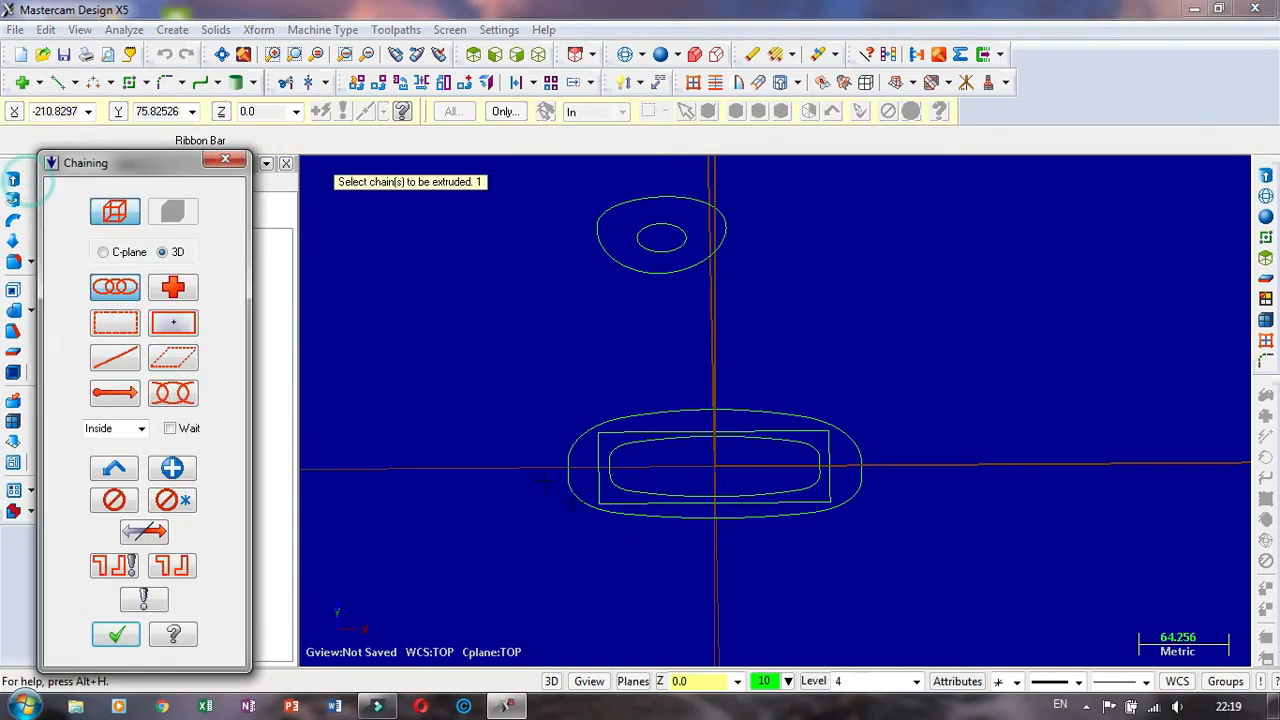
{"action": "left_click", "coordinate": [600, 480]}
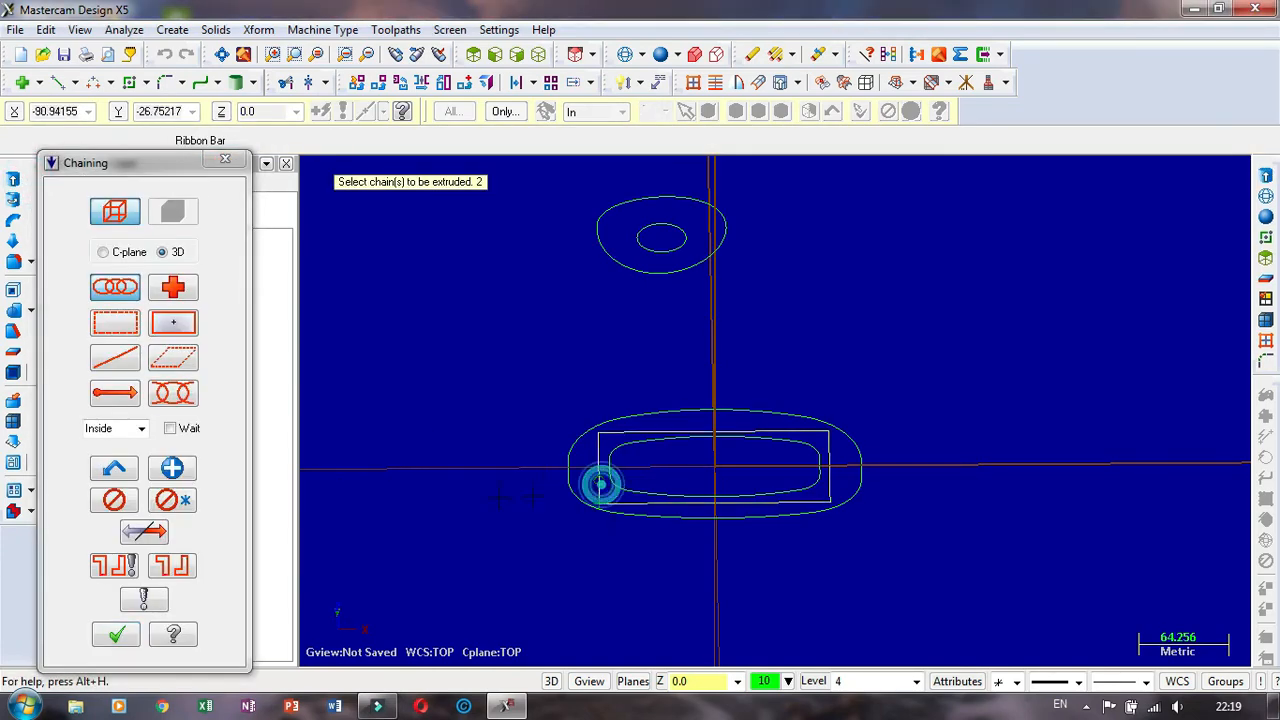
{"action": "left_click", "coordinate": [116, 636]}
{"action": "left_click", "coordinate": [590, 470]}
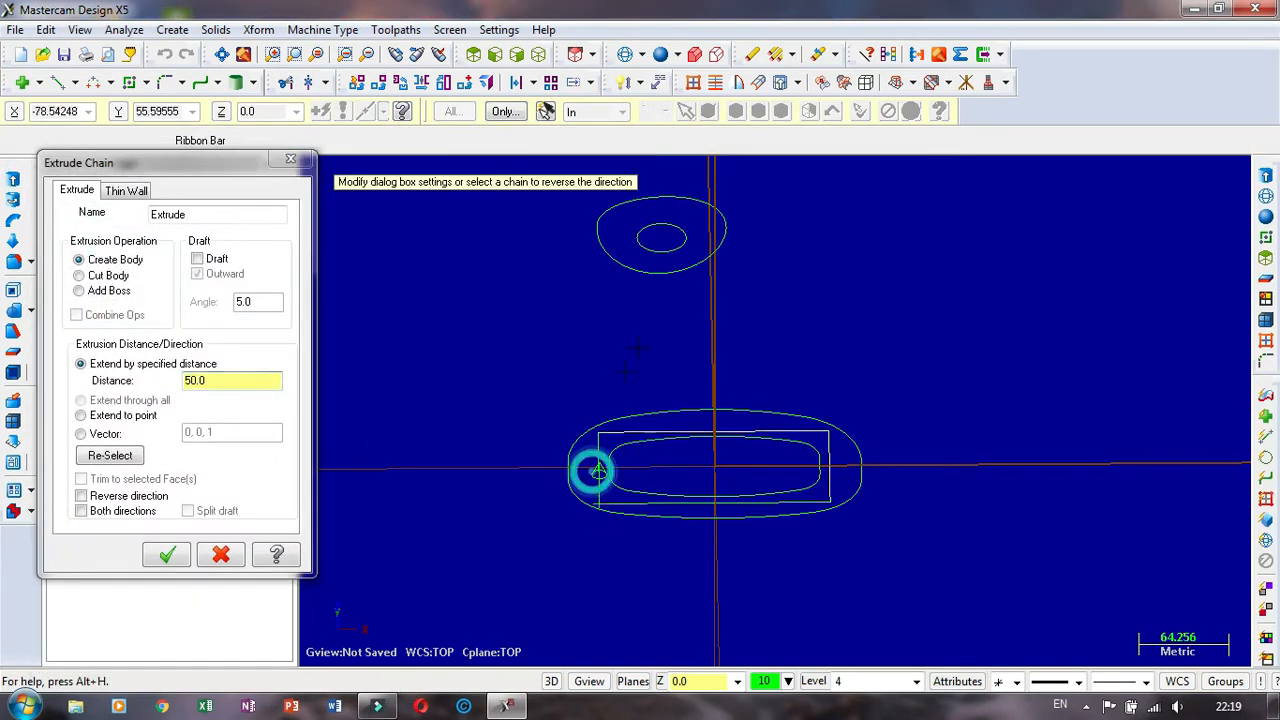
{"action": "right_click", "coordinate": [568, 360]}
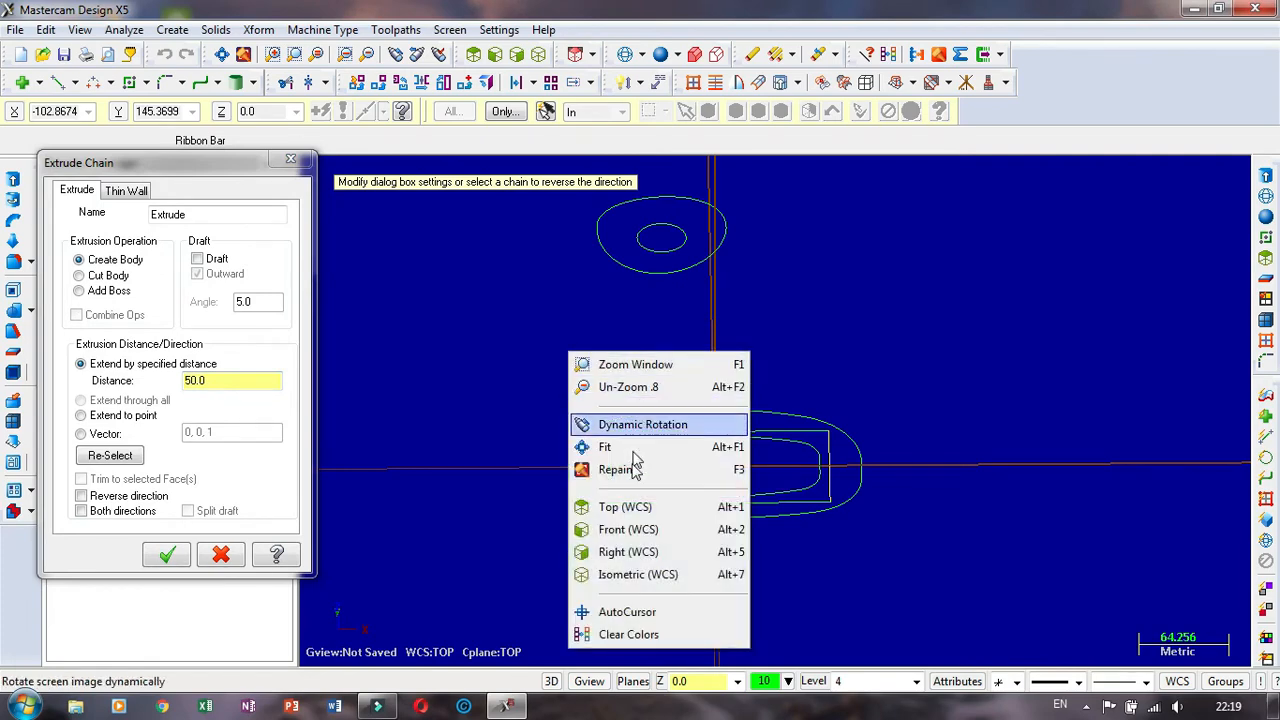
{"action": "left_click", "coordinate": [640, 528]}
{"action": "scroll", "coordinate": [521, 423], "scroll_direction": "up", "scroll_amount": 2}
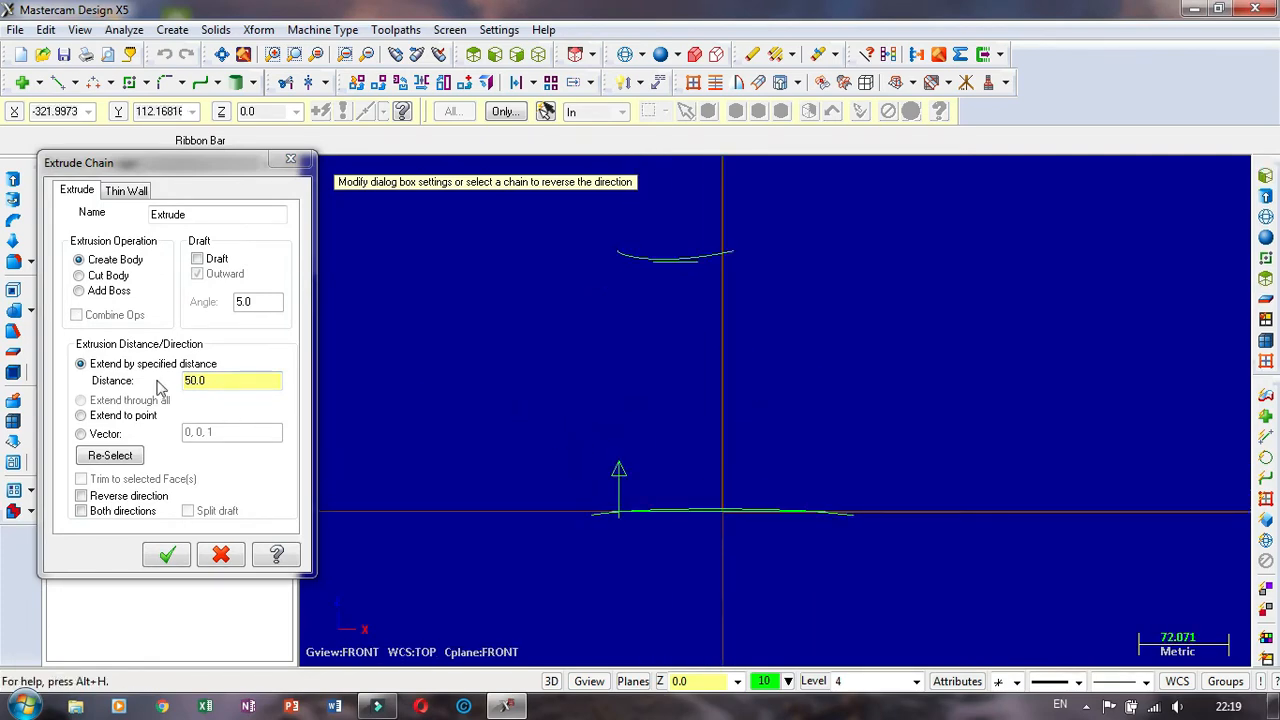
{"action": "left_click", "coordinate": [81, 415]}
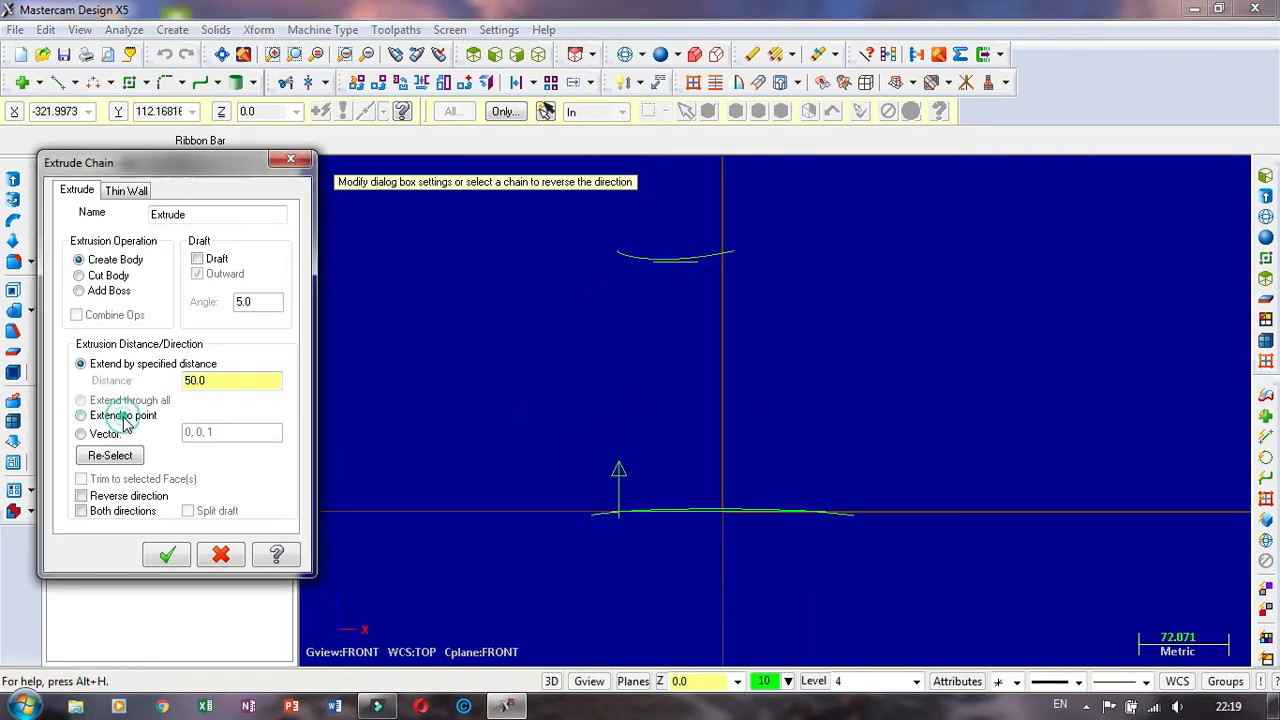
{"action": "left_click", "coordinate": [167, 556]}
{"action": "scroll", "coordinate": [698, 275], "scroll_direction": "up", "scroll_amount": 2}
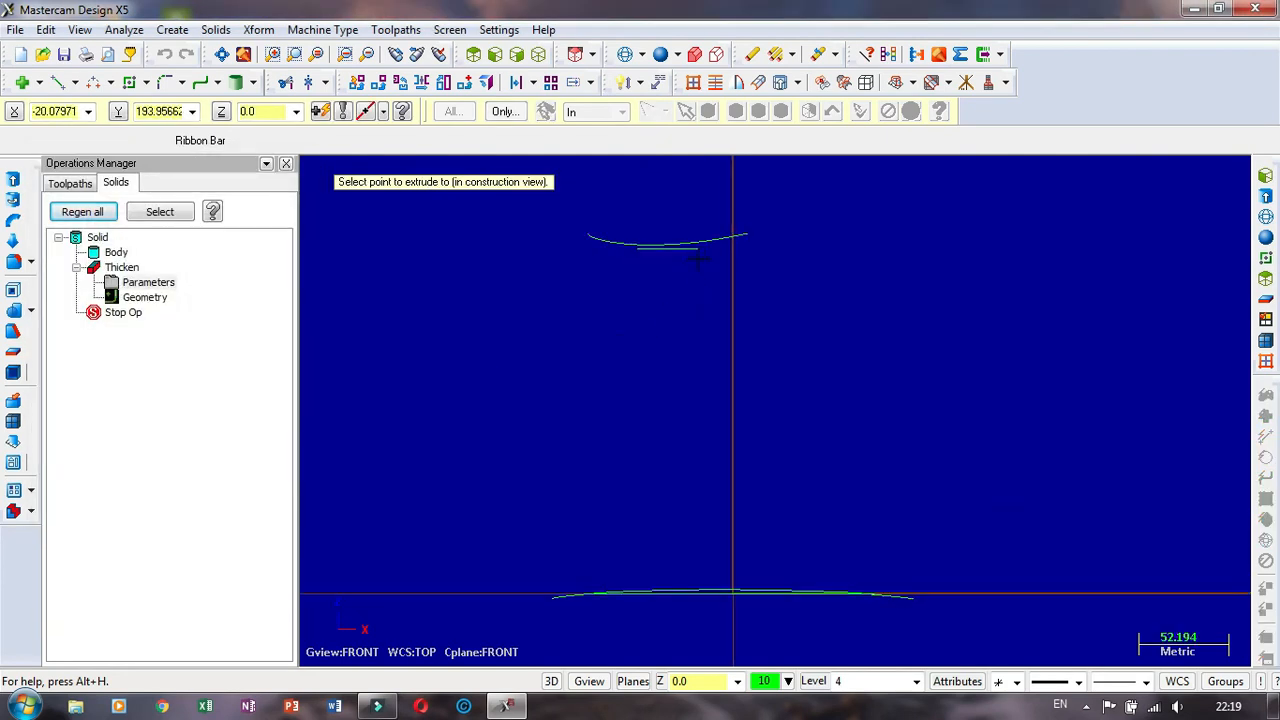
{"action": "left_click", "coordinate": [699, 259]}
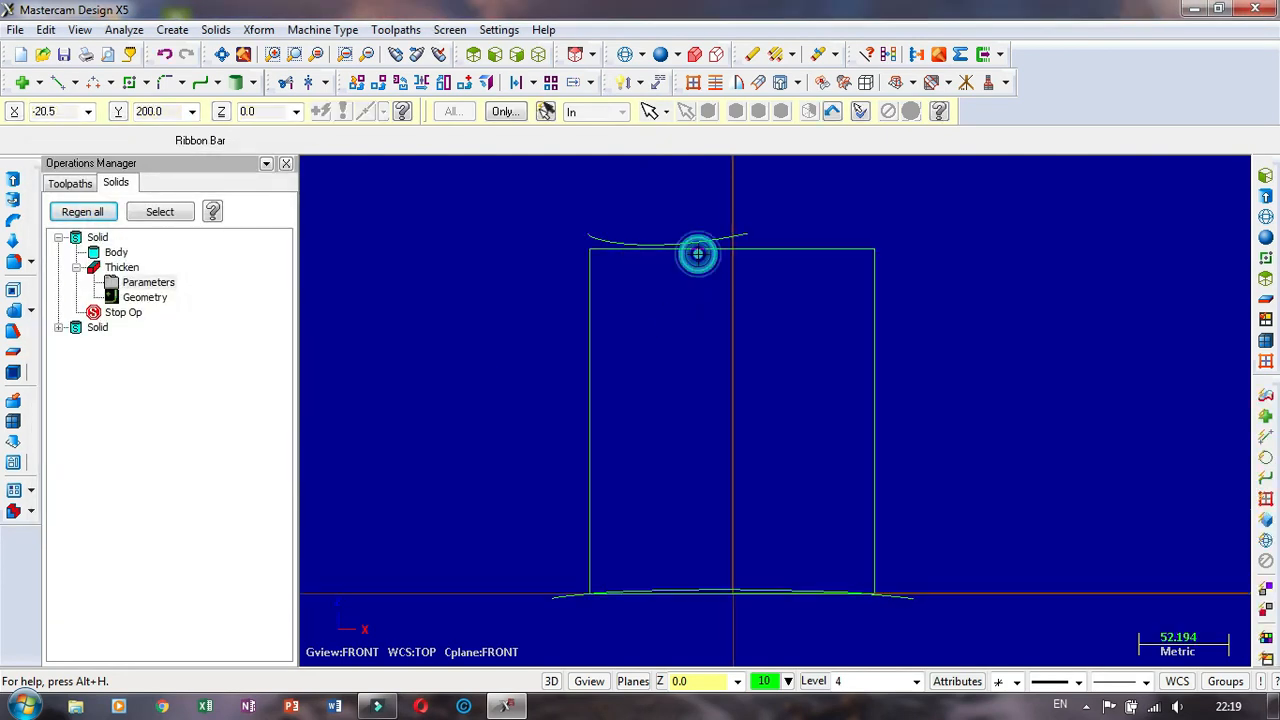
Step: Shade the solids and subtract the thick-walled bottle from the extruded block with Boolean Remove, using the block as target
{"action": "left_click", "coordinate": [660, 54]}
{"action": "mouse_move", "coordinate": [508, 262]}
{"action": "middle_mouse_down"}
{"action": "mouse_move", "coordinate": [506, 346]}
{"action": "mouse_move", "coordinate": [513, 180]}
{"action": "mouse_move", "coordinate": [480, 262]}
{"action": "mouse_move", "coordinate": [475, 350]}
{"action": "middle_mouse_up"}
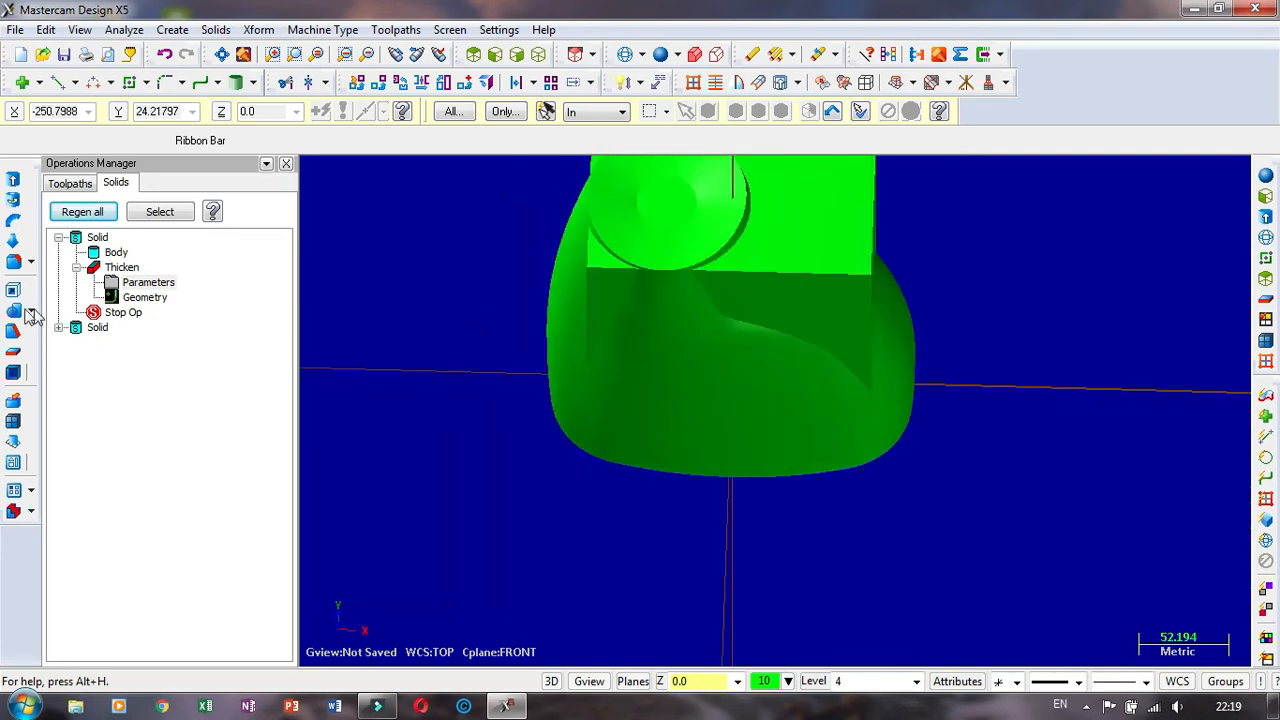
{"action": "left_click", "coordinate": [31, 312]}
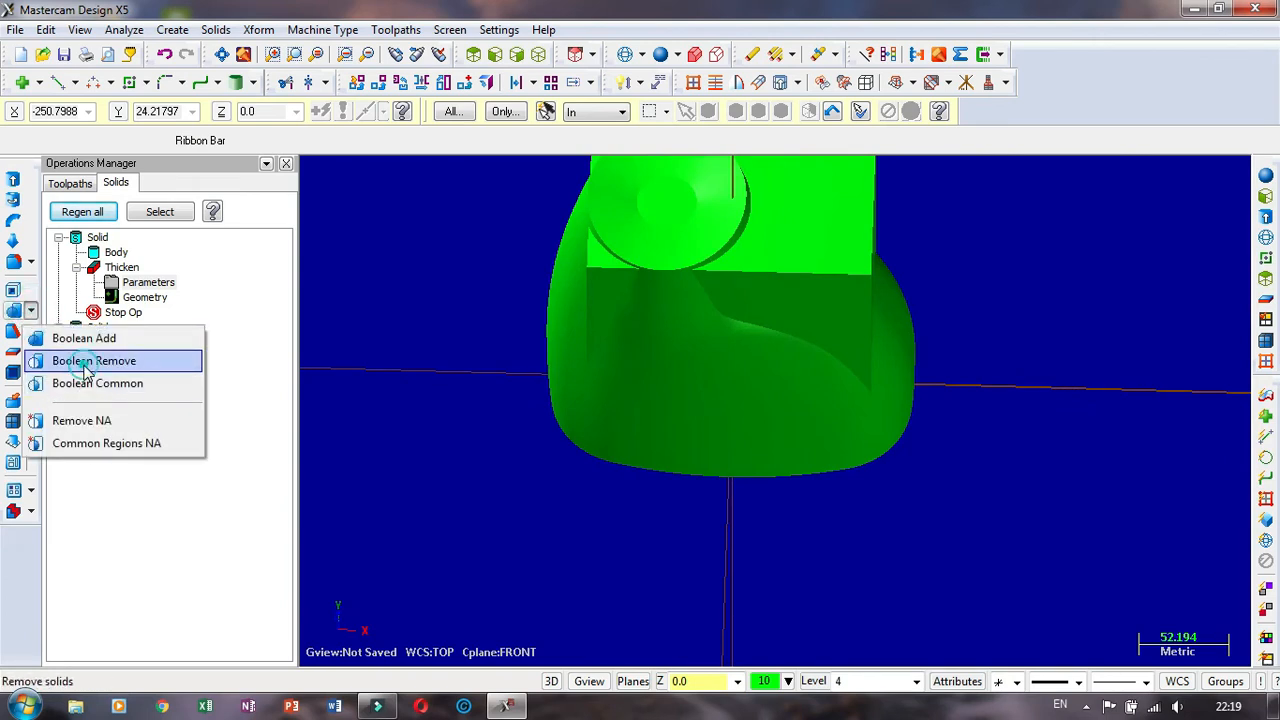
{"action": "left_click", "coordinate": [86, 365]}
{"action": "scroll", "coordinate": [484, 295], "scroll_direction": "down", "scroll_amount": 2}
{"action": "scroll", "coordinate": [484, 295], "scroll_direction": "up", "scroll_amount": 3}
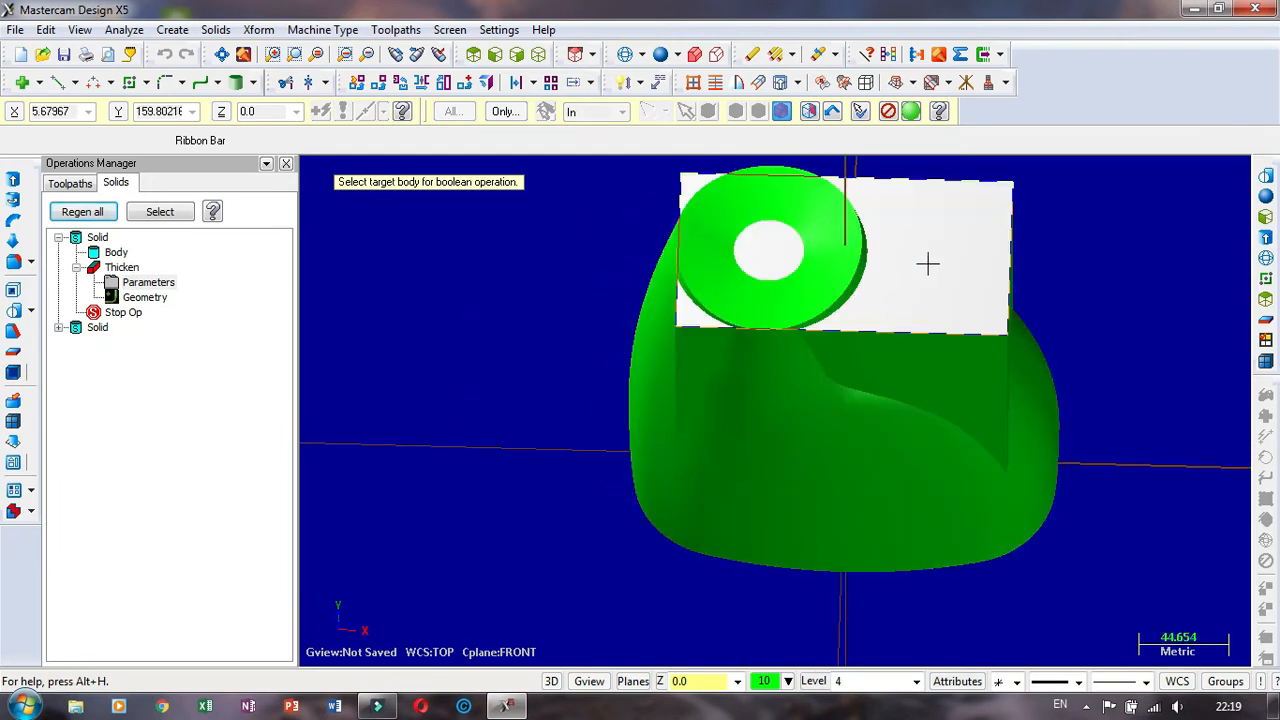
{"action": "left_click", "coordinate": [974, 276]}
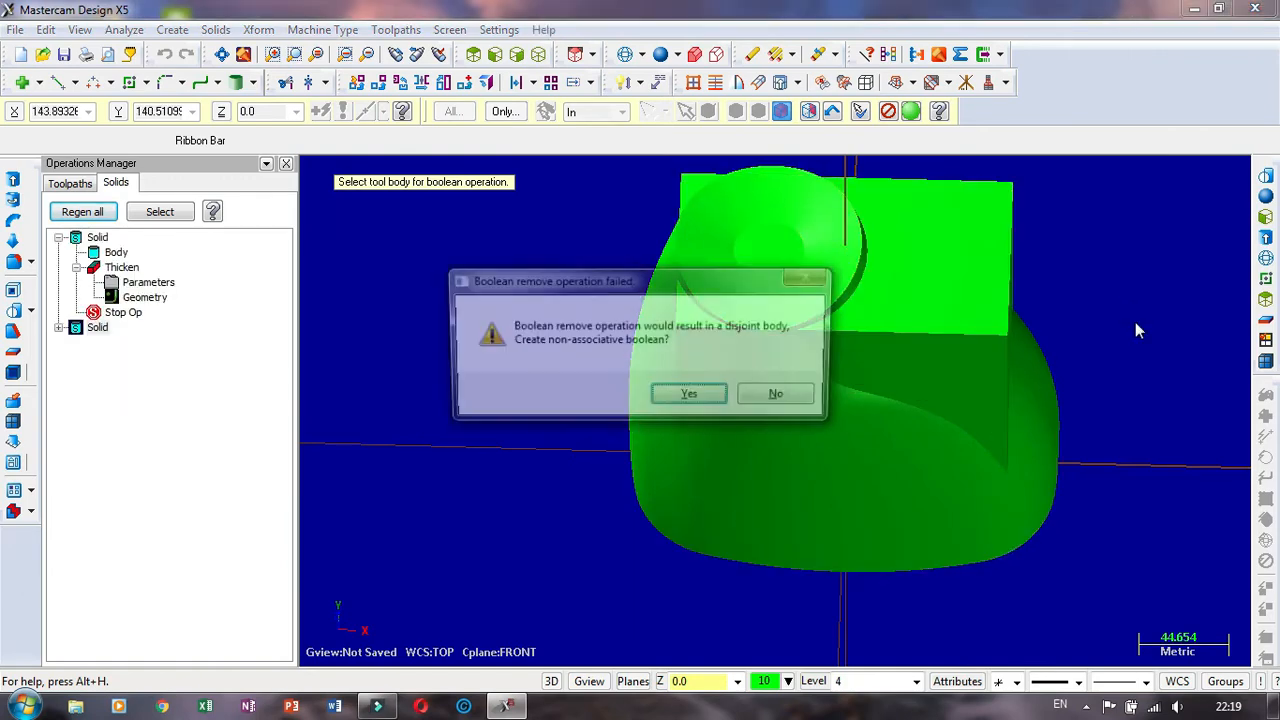
Step: Create the Boolean Remove as non-associative, without keeping the original target and tool solids
{"action": "left_click", "coordinate": [695, 397]}
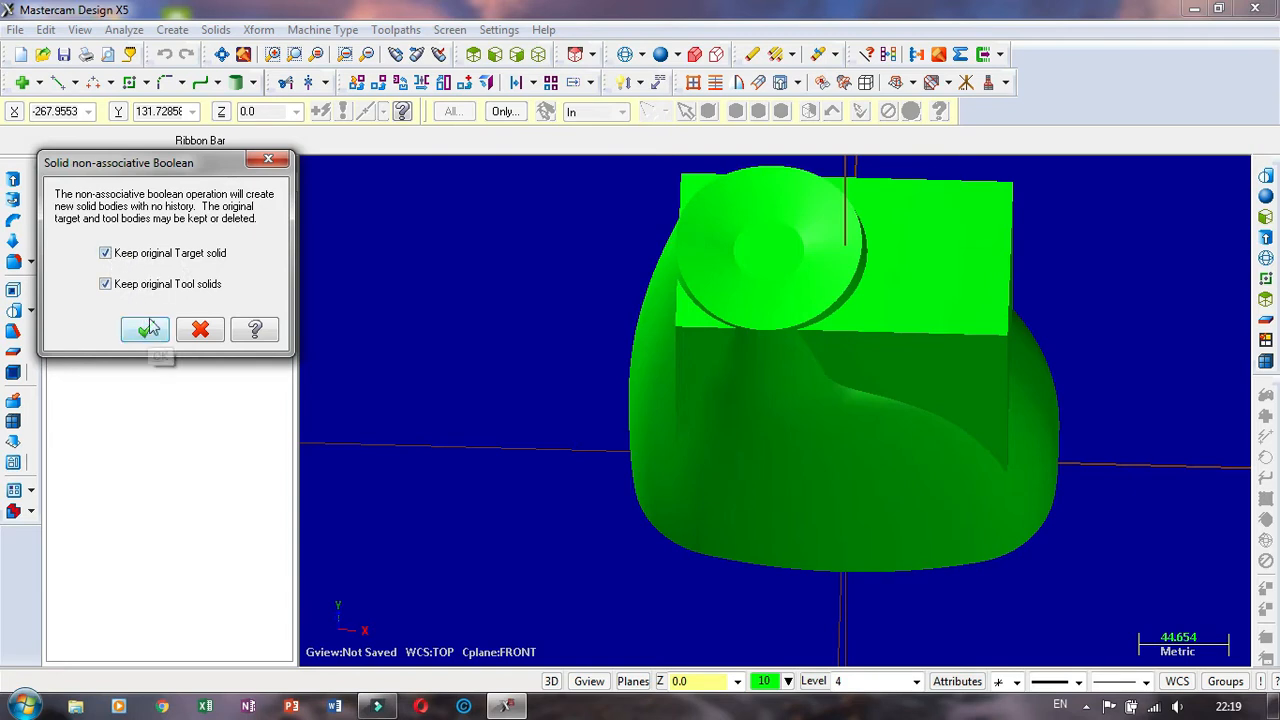
{"action": "left_click", "coordinate": [105, 284]}
{"action": "left_click", "coordinate": [105, 253]}
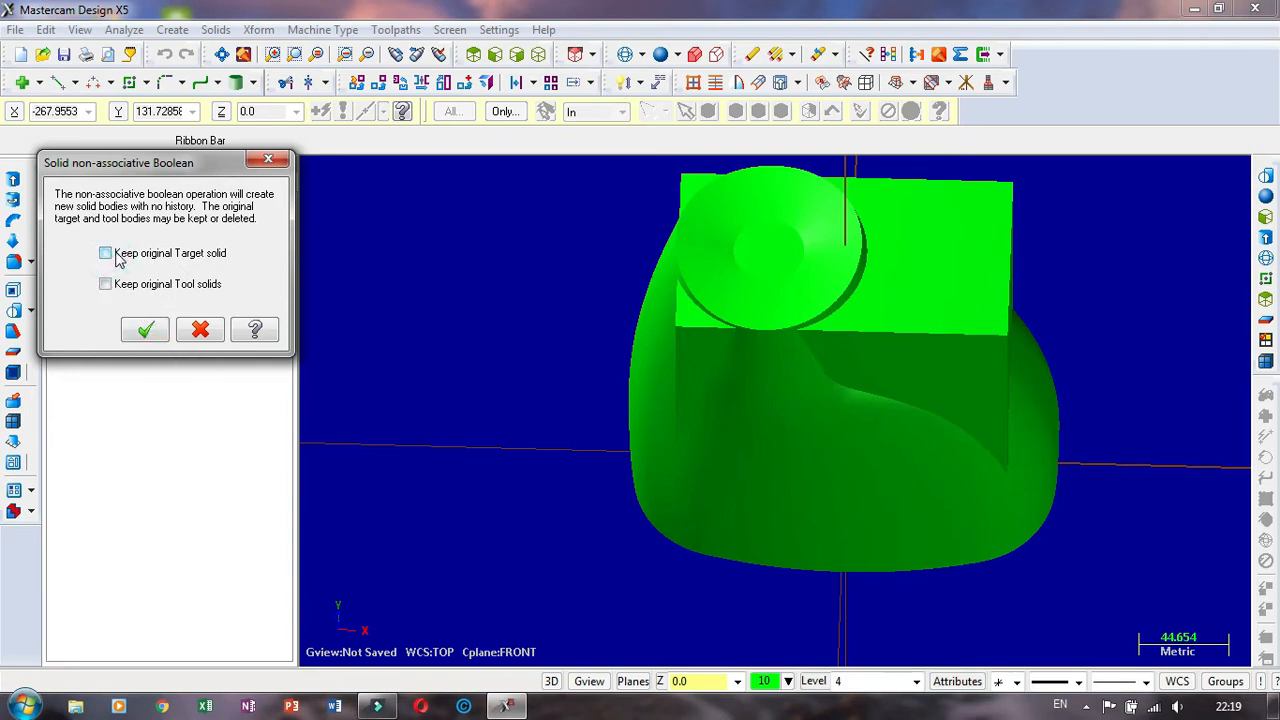
{"action": "left_click", "coordinate": [105, 253]}
{"action": "left_click", "coordinate": [108, 254]}
{"action": "left_click", "coordinate": [145, 333]}
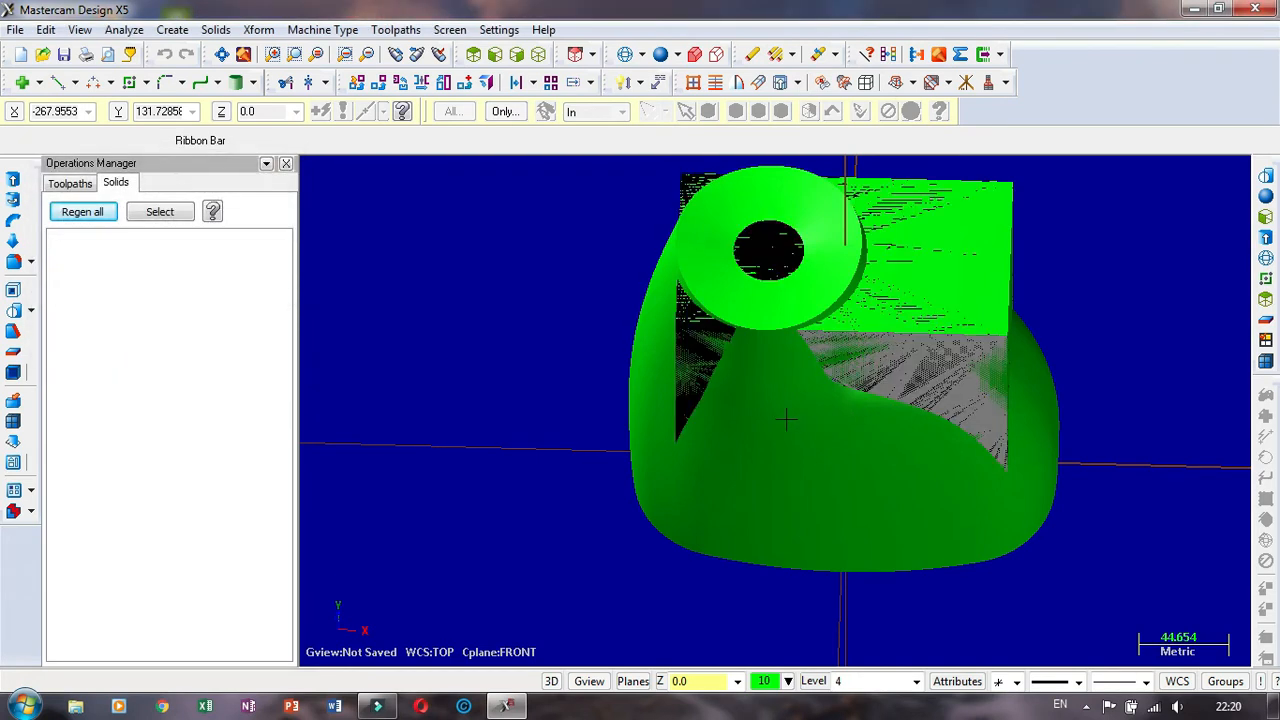
Step: Delete the two large leftover block pieces on either side of the bottle's inner volume
{"action": "scroll", "coordinate": [626, 404], "scroll_direction": "up", "scroll_amount": 1}
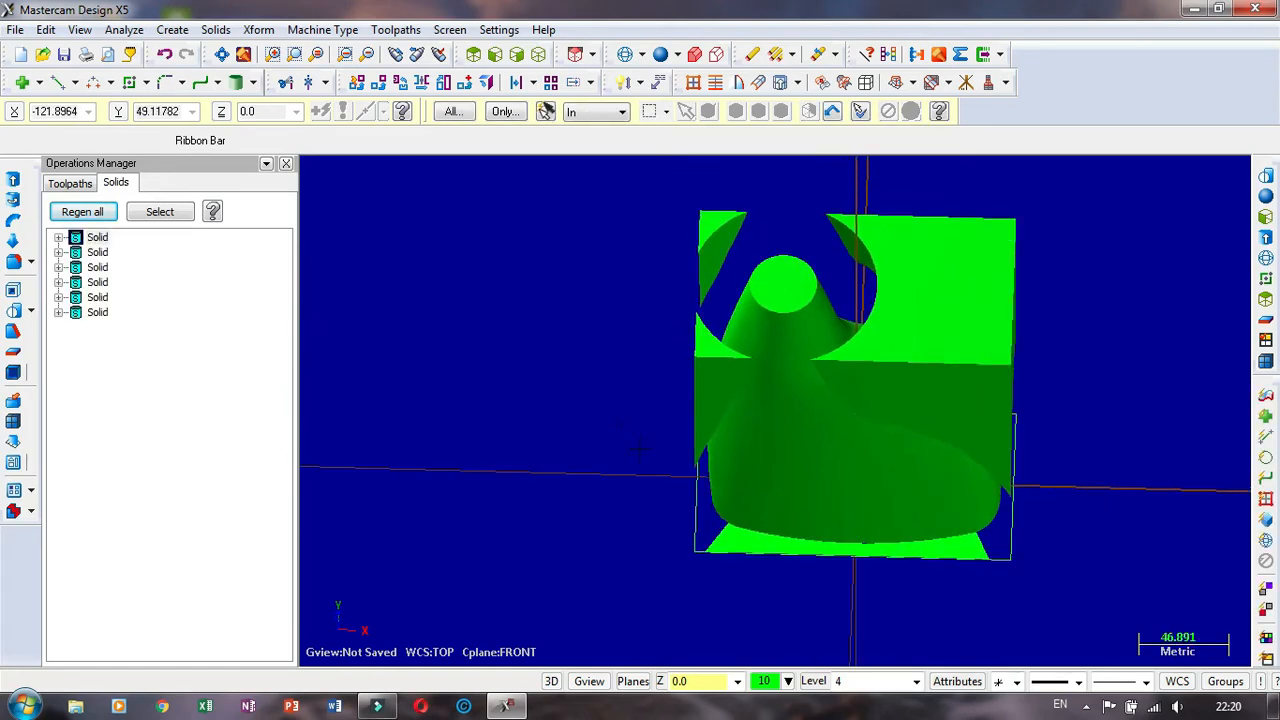
{"action": "middle_click_drag", "start_coordinate": [640, 417], "coordinate": [680, 400]}
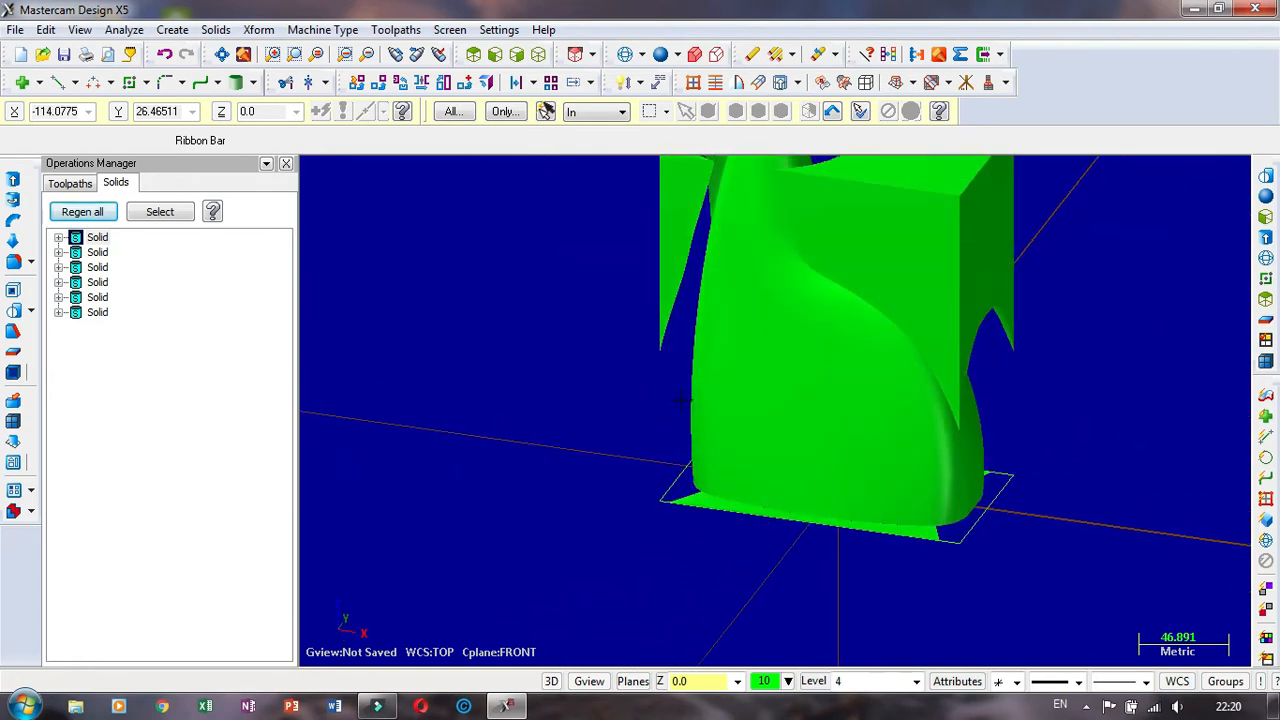
{"action": "left_click", "coordinate": [931, 266]}
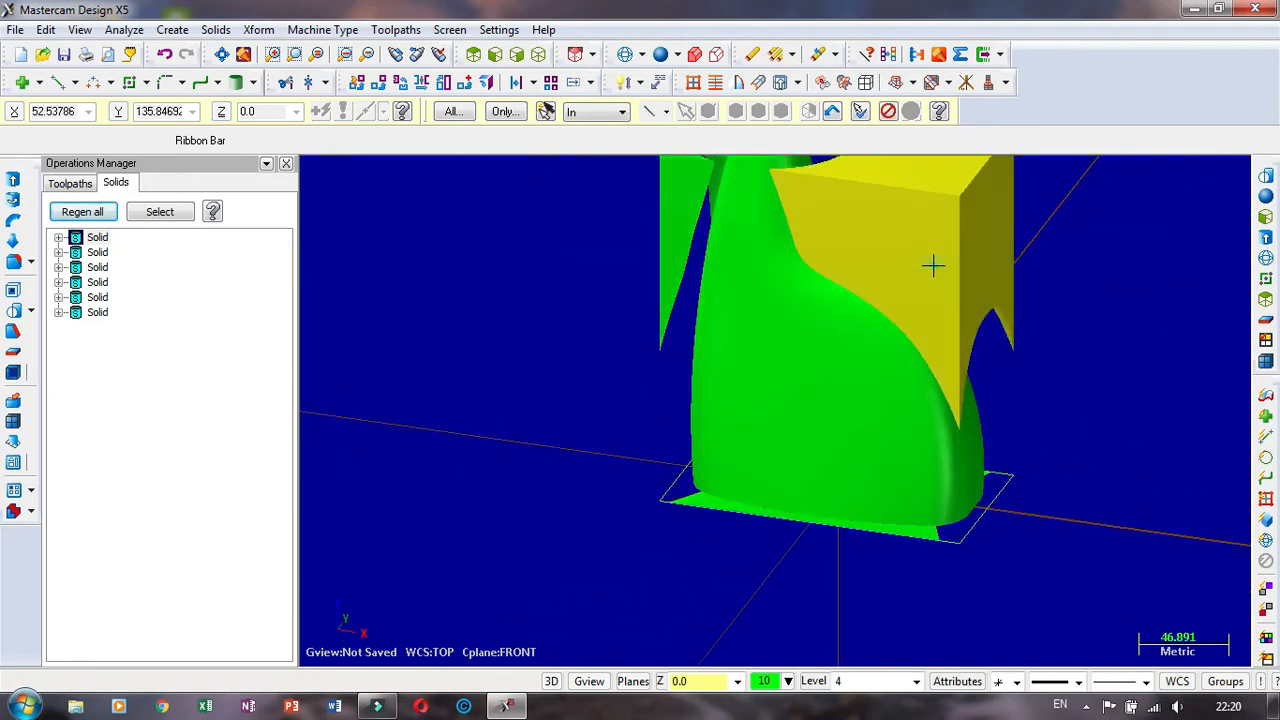
{"action": "left_click", "coordinate": [672, 224]}
{"action": "key", "text": "Delete"}
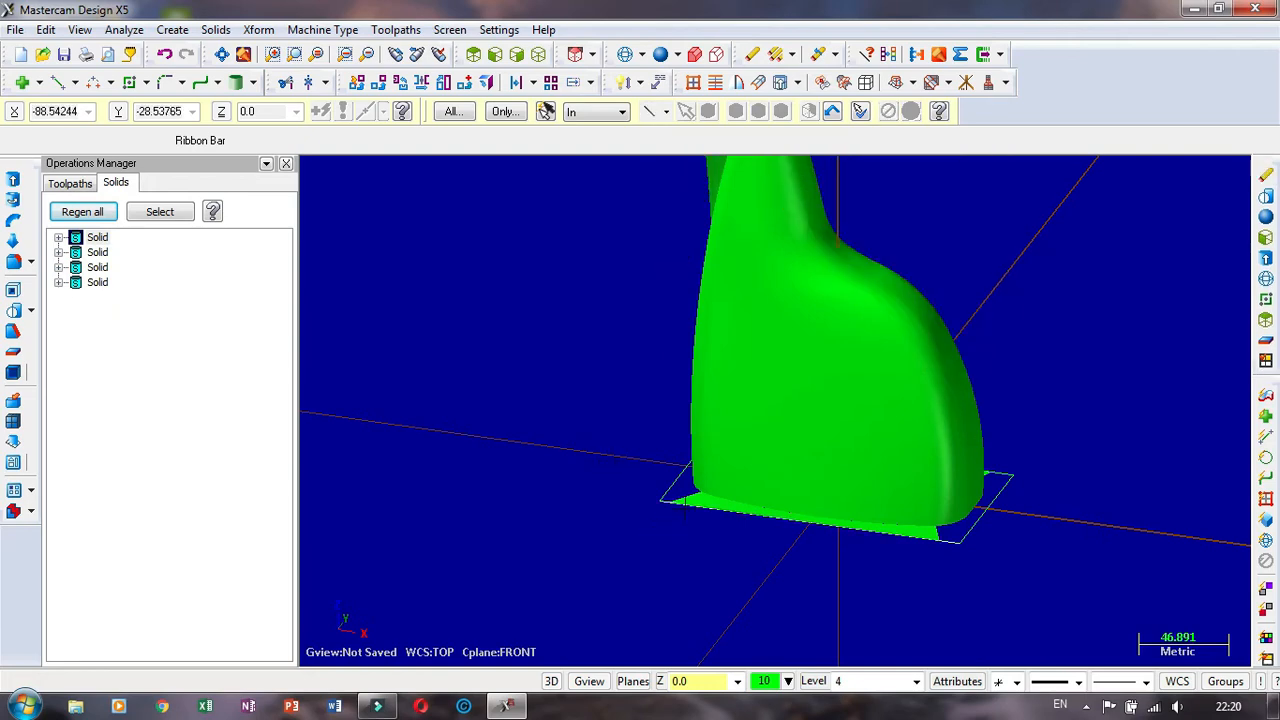
Step: Delete the remaining leftover block pieces around the base and behind the neck
{"action": "left_click", "coordinate": [690, 502]}
{"action": "key", "text": "Delete"}
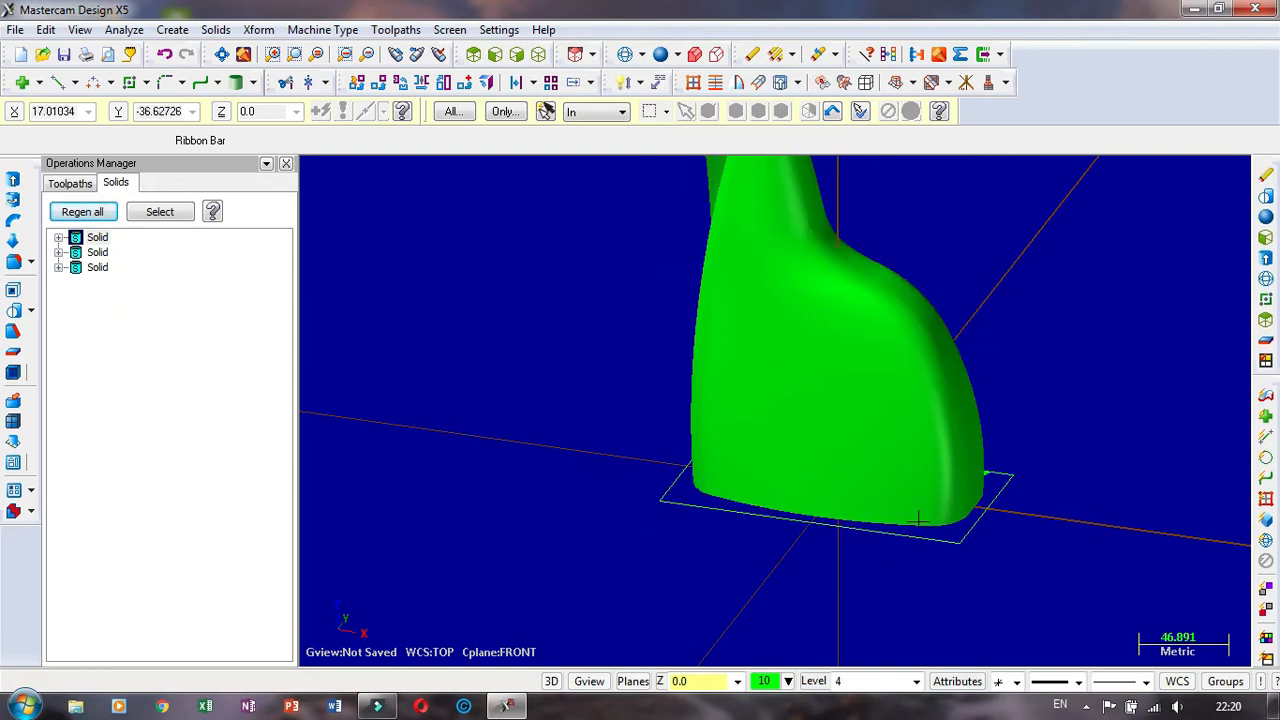
{"action": "middle_click_drag", "start_coordinate": [700, 520], "coordinate": [836, 468]}
{"action": "left_click", "coordinate": [838, 470]}
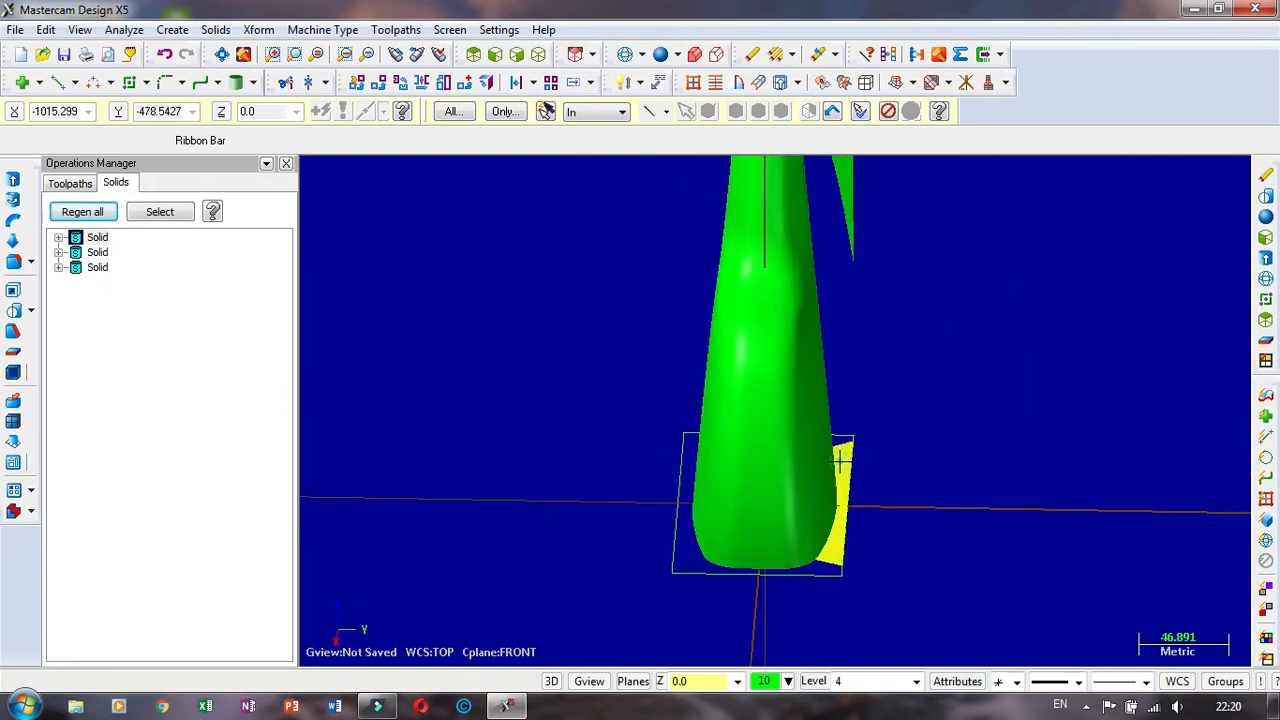
{"action": "key", "text": "Delete"}
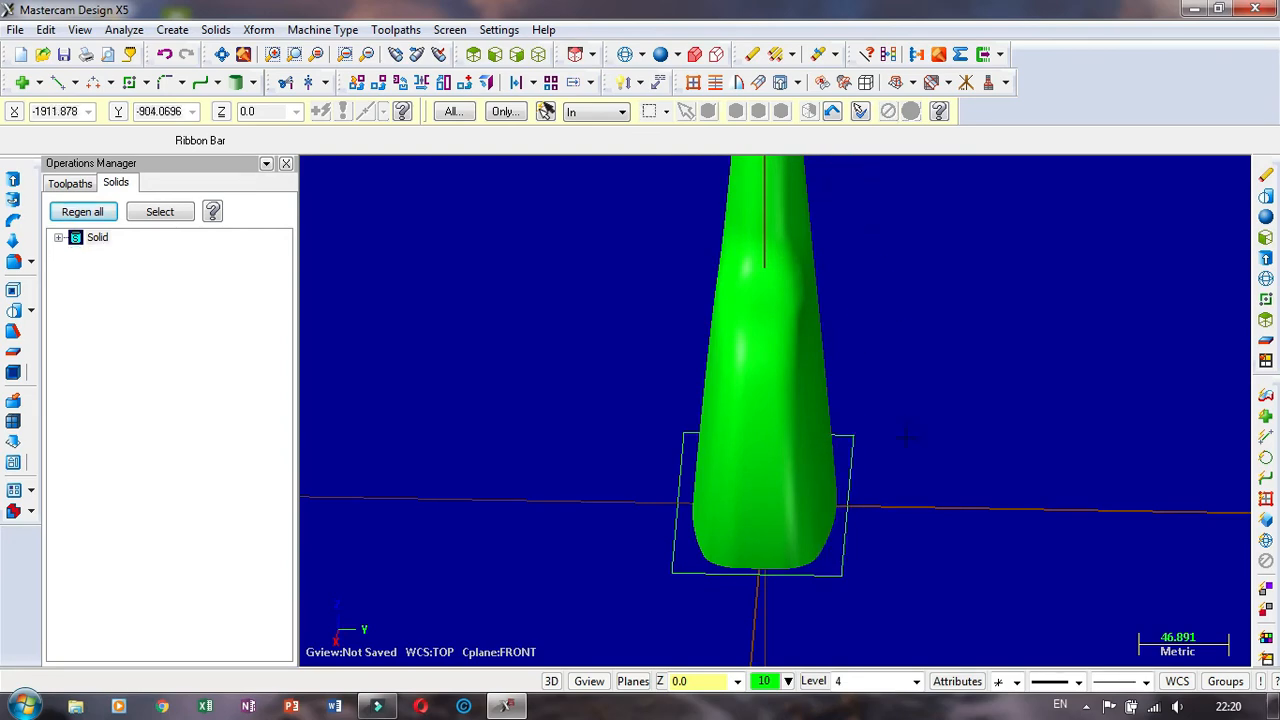
Step: Copy the remaining inner-volume solid to level 5
{"action": "scroll", "coordinate": [906, 428], "scroll_direction": "down", "scroll_amount": 2}
{"action": "middle_click_drag", "start_coordinate": [924, 283], "coordinate": [570, 277]}
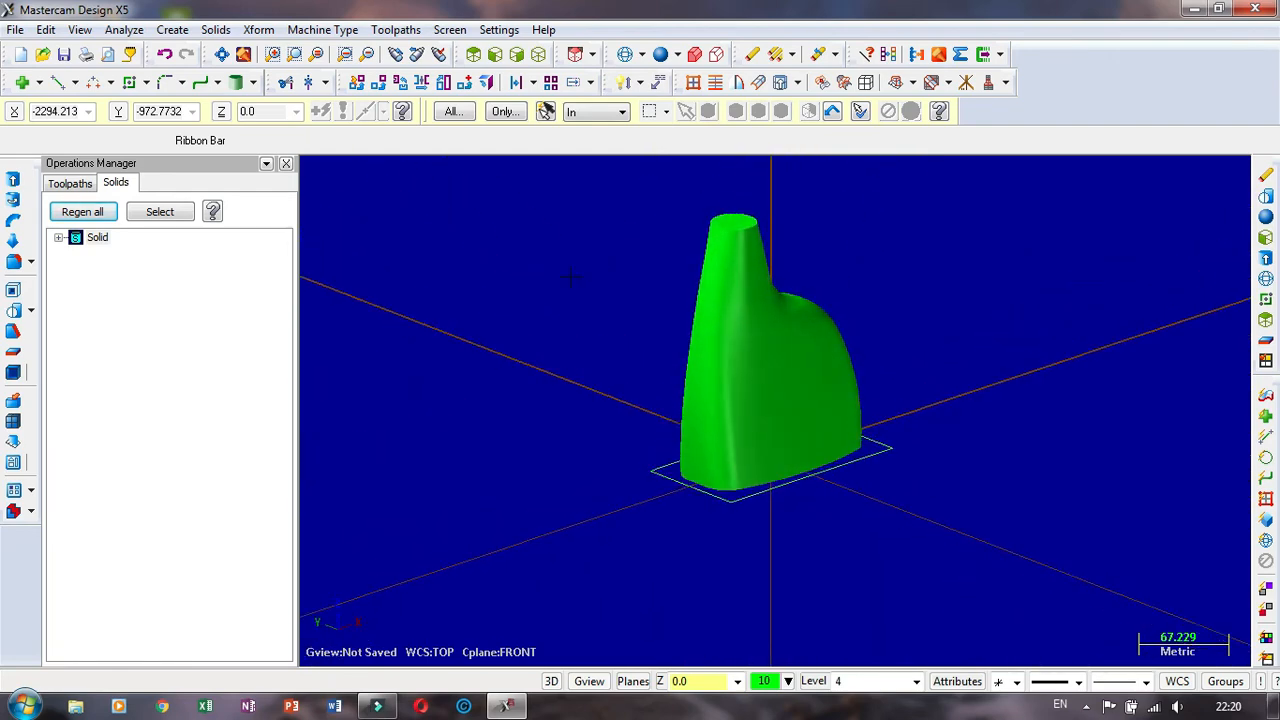
{"action": "left_click", "coordinate": [760, 323]}
{"action": "middle_click_drag", "start_coordinate": [805, 274], "coordinate": [934, 251]}
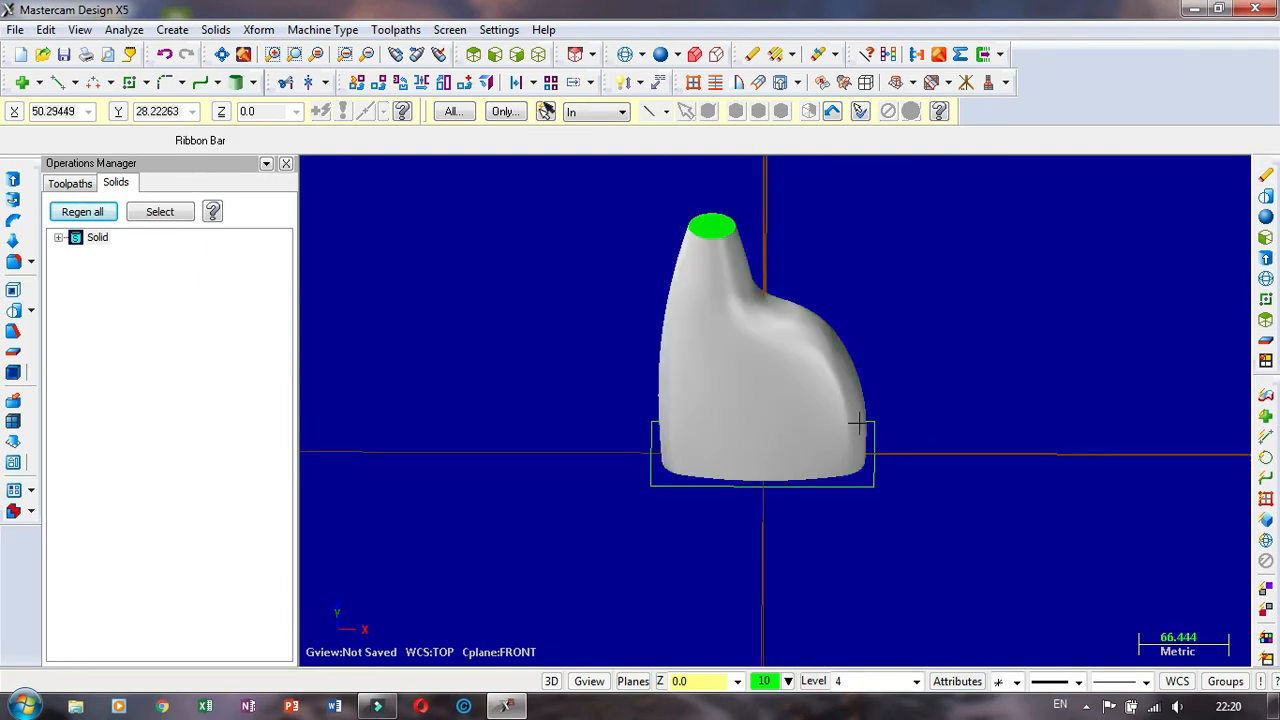
{"action": "left_click", "coordinate": [785, 406]}
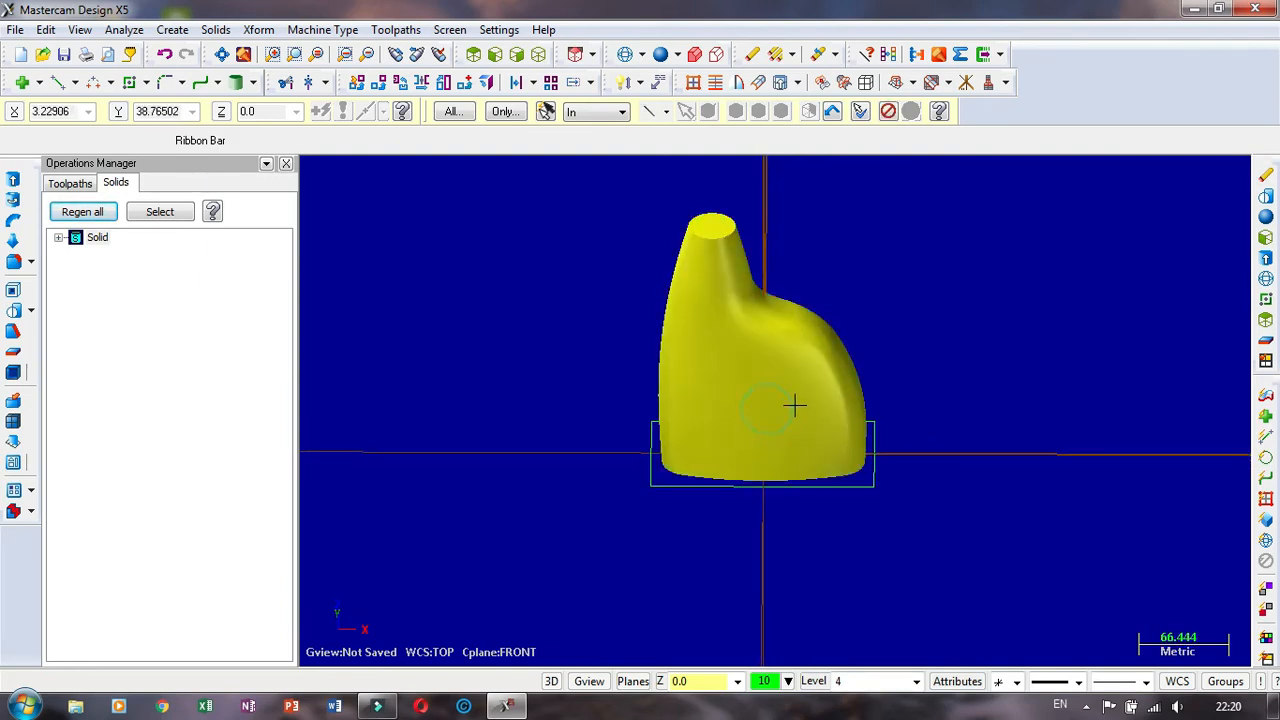
{"action": "right_click", "coordinate": [812, 681]}
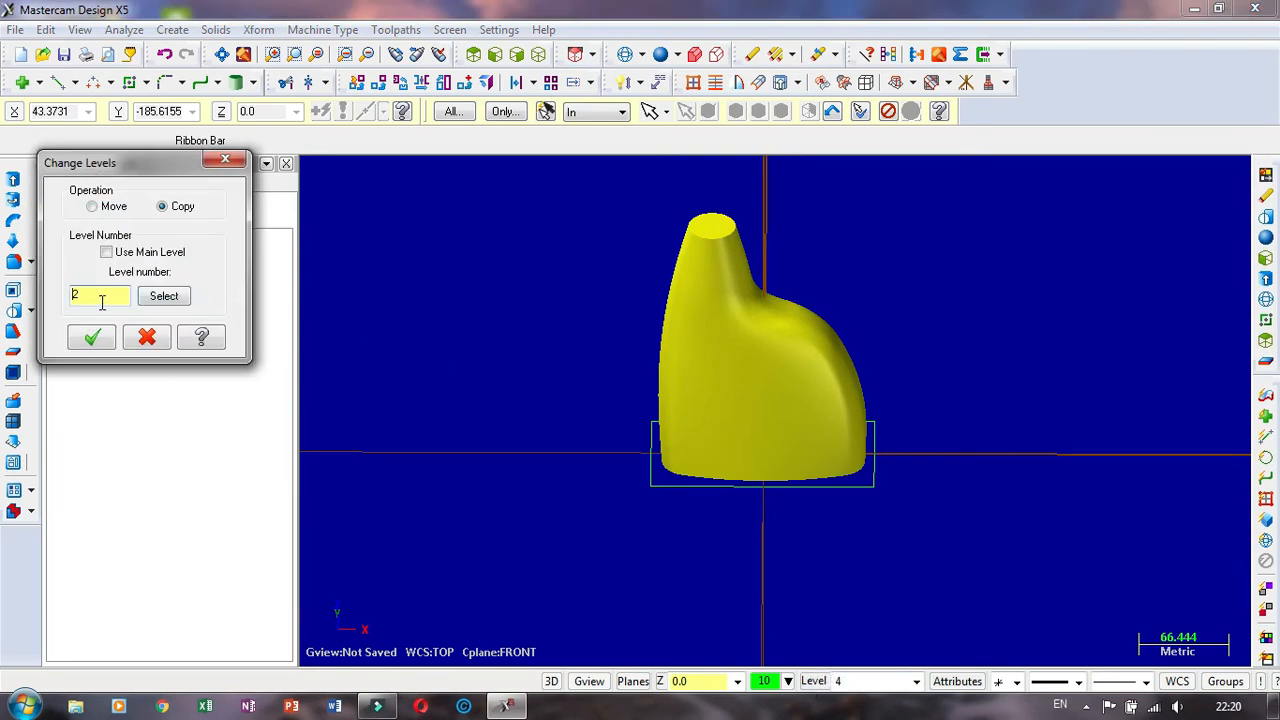
{"action": "double_click", "coordinate": [100, 297]}
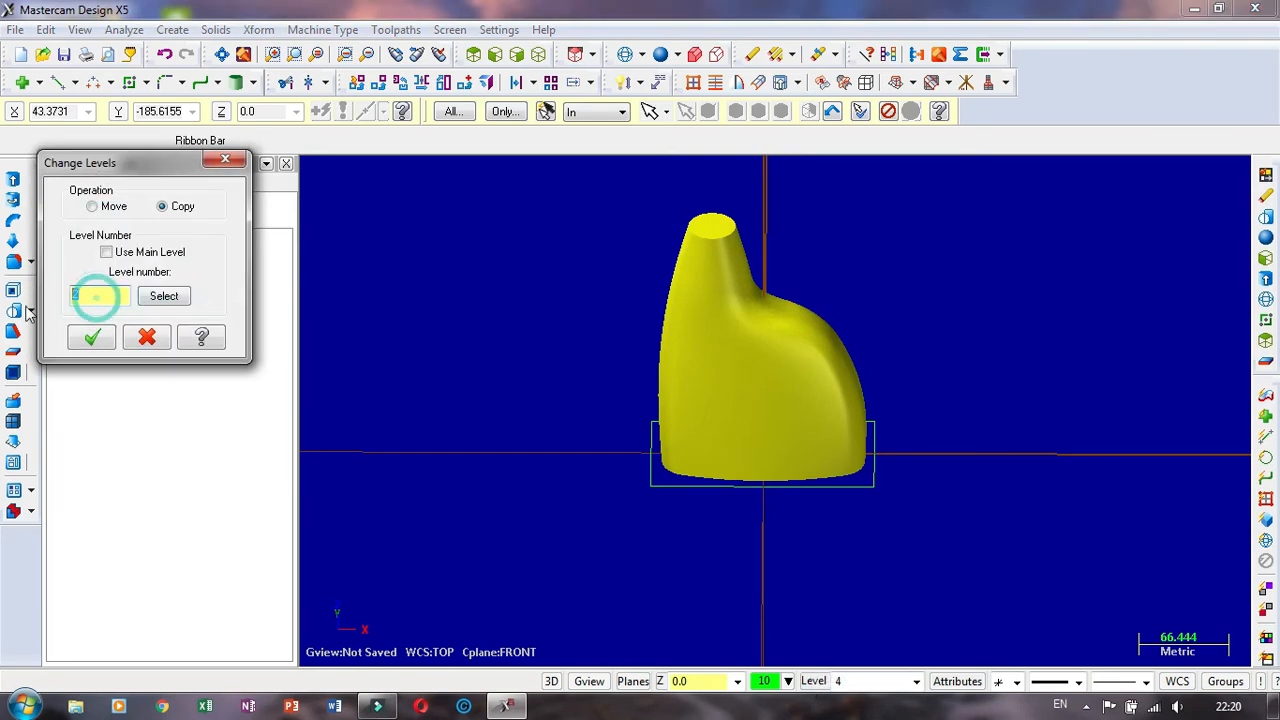
{"action": "left_click", "coordinate": [90, 338]}
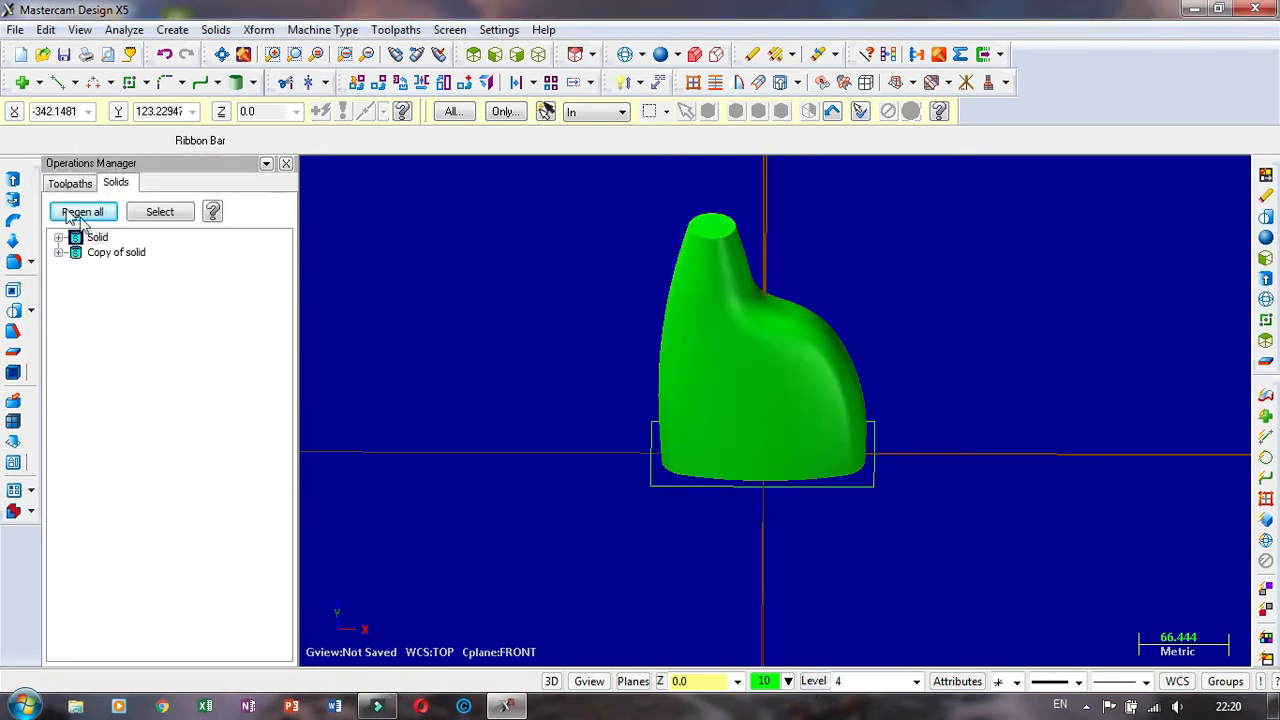
Step: Hide level 4 and make level 5 the main level, keeping it visible
{"action": "left_click", "coordinate": [814, 681]}
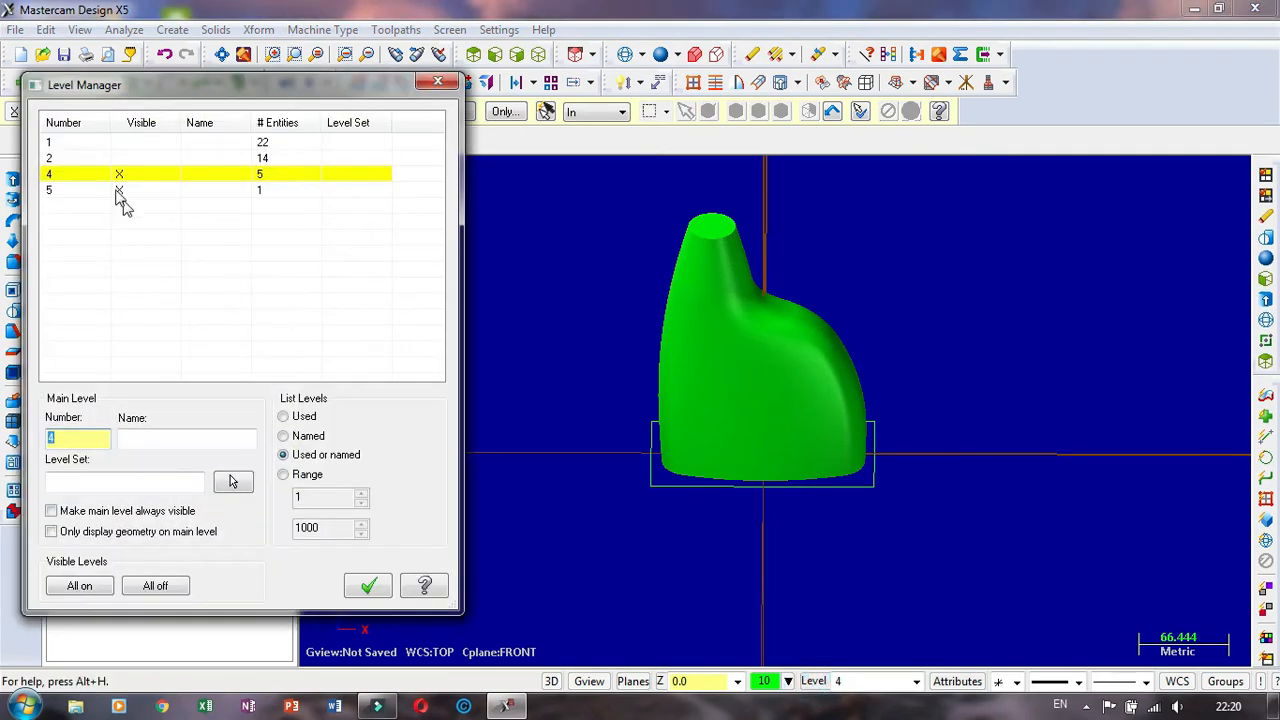
{"action": "left_click", "coordinate": [117, 176]}
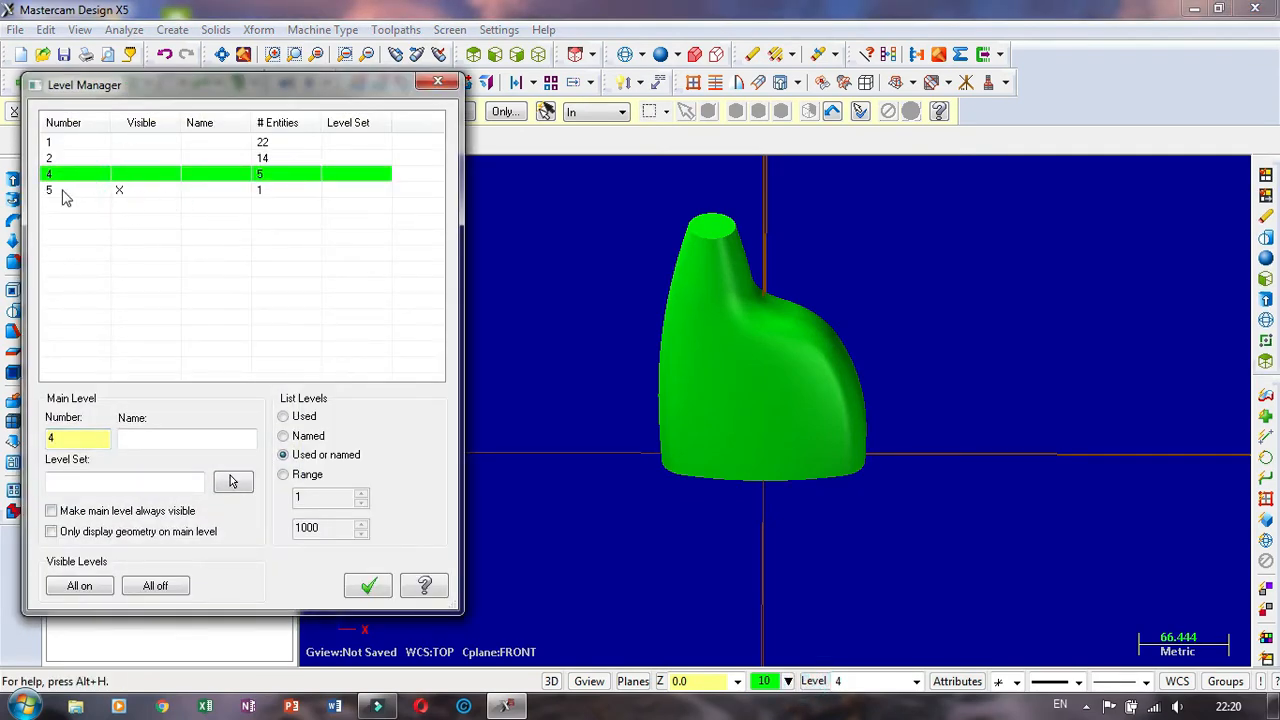
{"action": "left_click", "coordinate": [58, 191]}
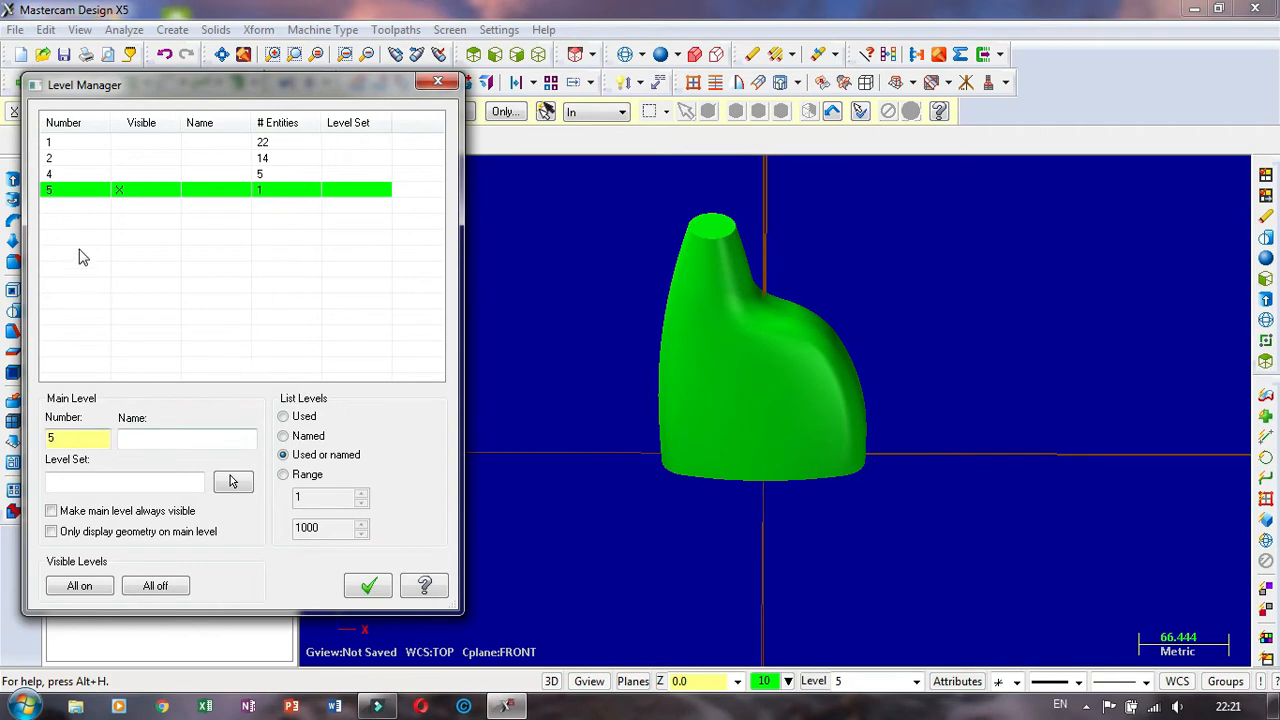
{"action": "left_click", "coordinate": [58, 191]}
{"action": "left_click", "coordinate": [372, 586]}
Step: Fillet the edges of the copied solid's bottom face with a constant radius
{"action": "scroll", "coordinate": [678, 520], "scroll_direction": "up", "scroll_amount": 3}
{"action": "middle_click_drag", "start_coordinate": [695, 551], "coordinate": [629, 295]}
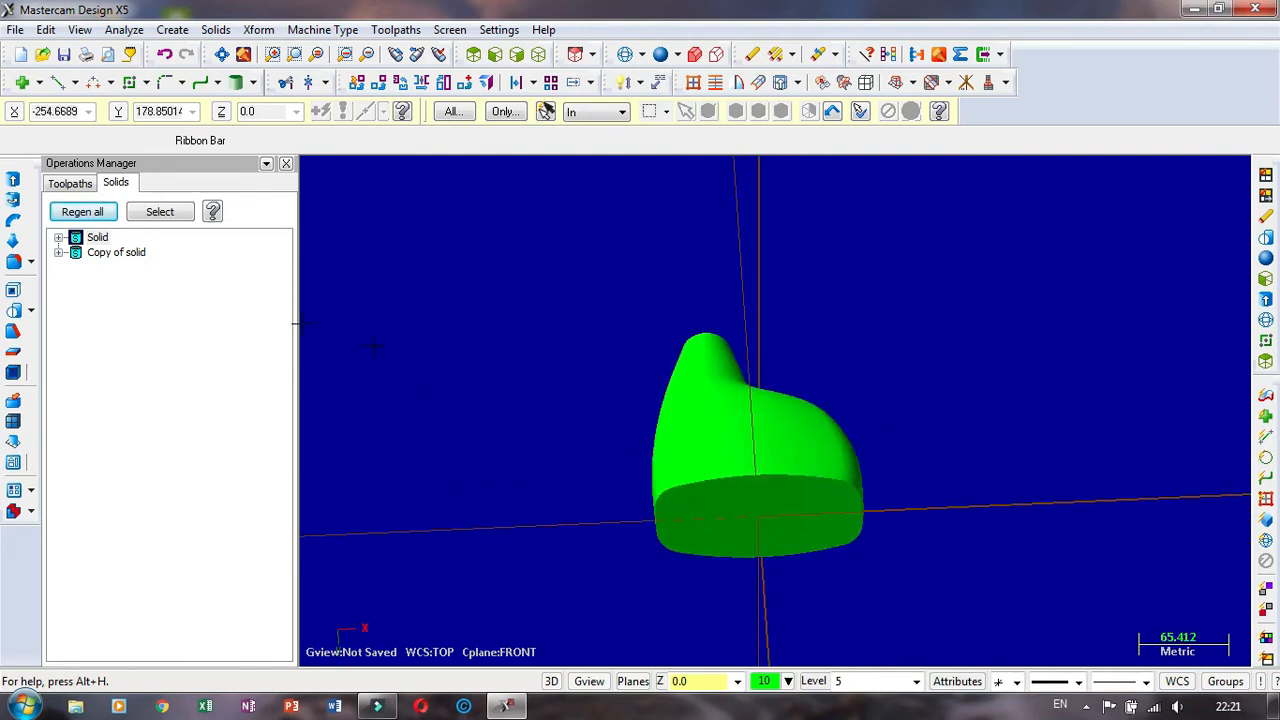
{"action": "left_click", "coordinate": [12, 264]}
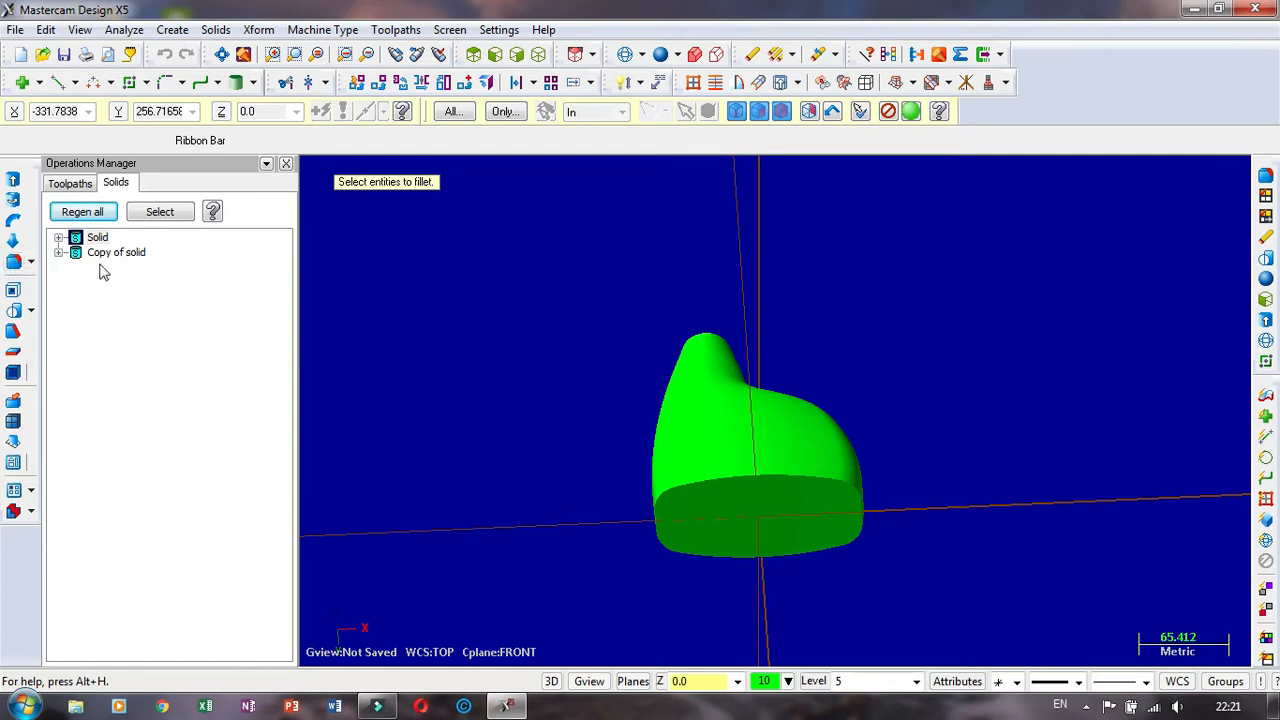
{"action": "left_click", "coordinate": [757, 112]}
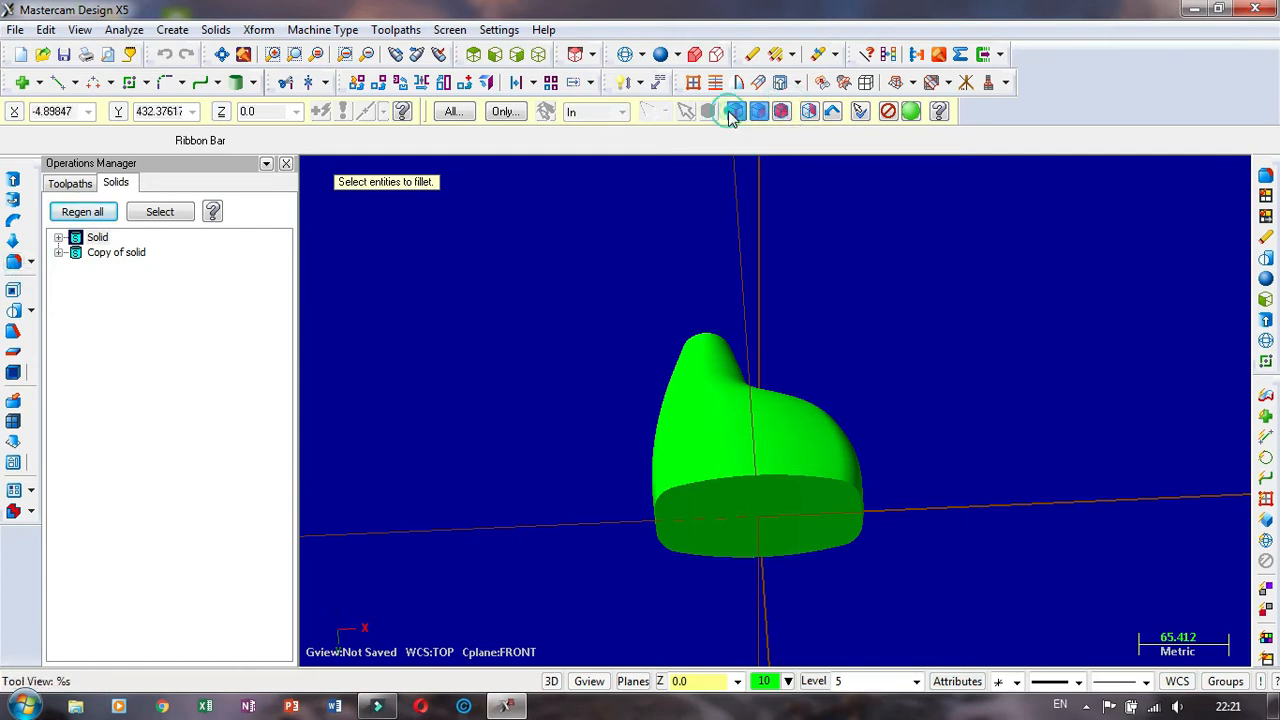
{"action": "left_click", "coordinate": [731, 522]}
{"action": "key", "text": "Return"}
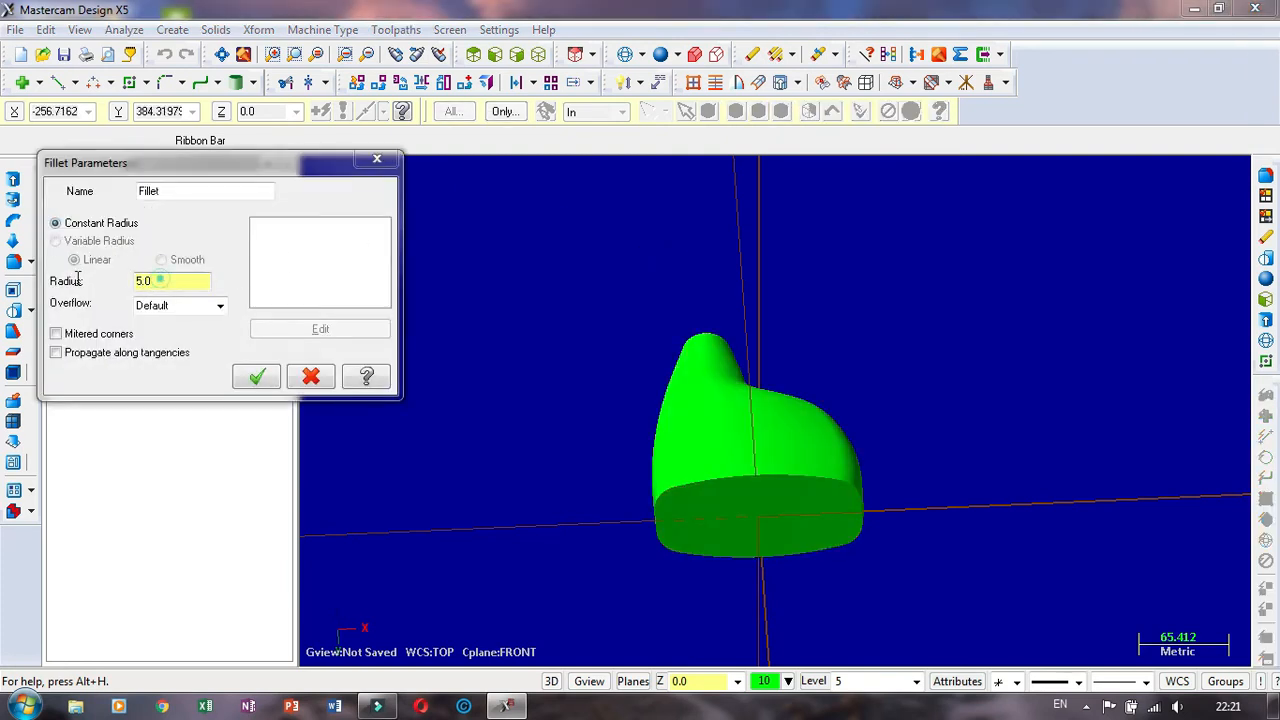
{"action": "left_click_drag", "start_coordinate": [168, 282], "coordinate": [72, 290]}
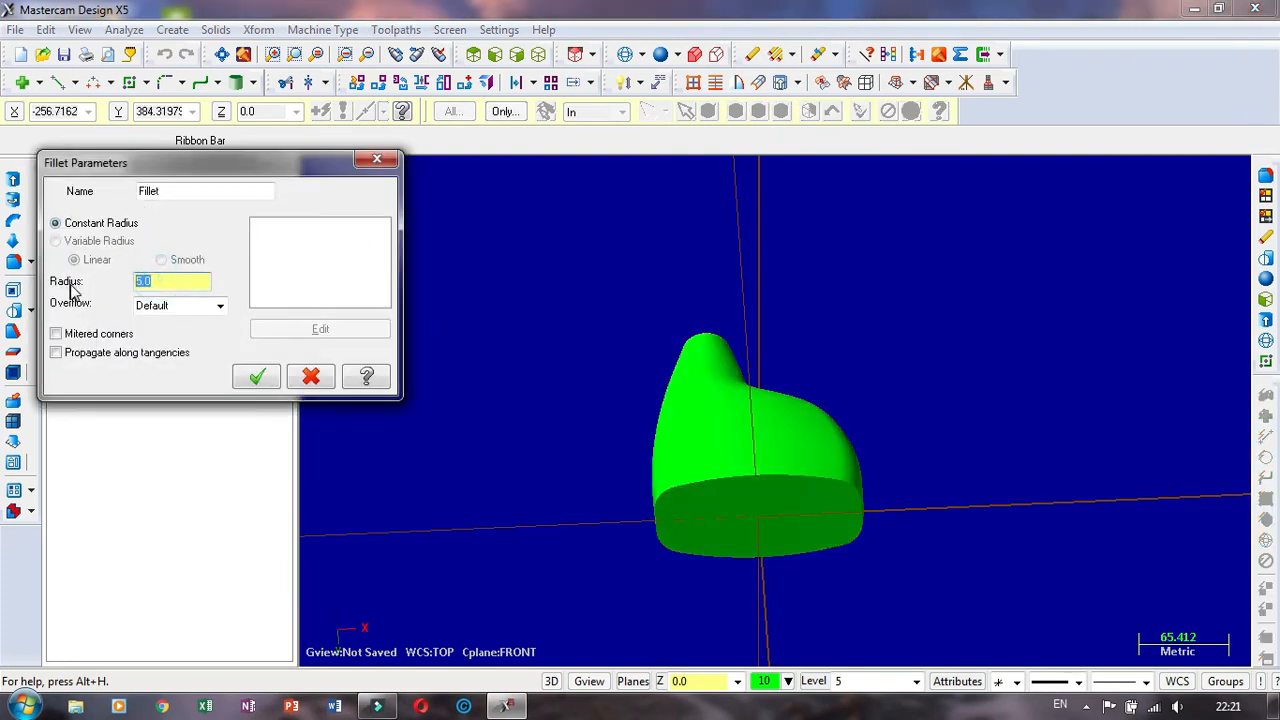
{"action": "left_click", "coordinate": [256, 377]}
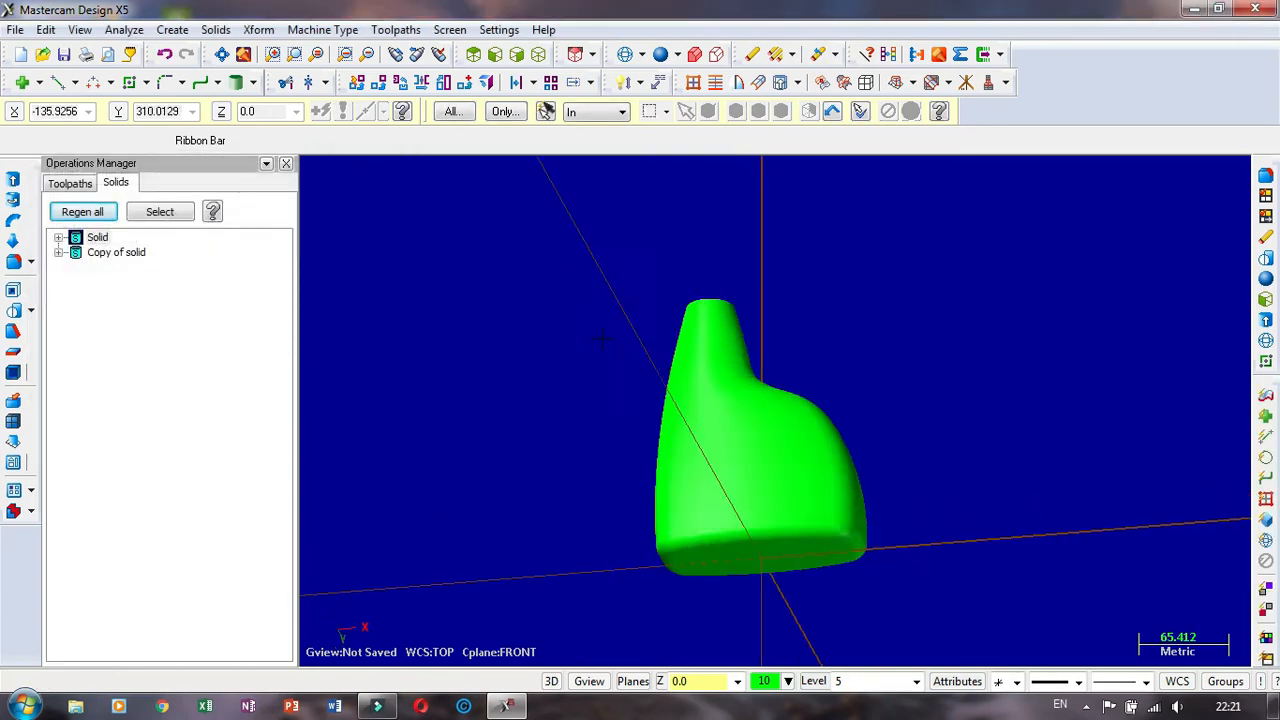
Step: Try to set the bottom fillet's radius to 20 mm and regenerate the solids
{"action": "middle_click_drag", "start_coordinate": [602, 338], "coordinate": [545, 303]}
{"action": "left_click", "coordinate": [59, 253]}
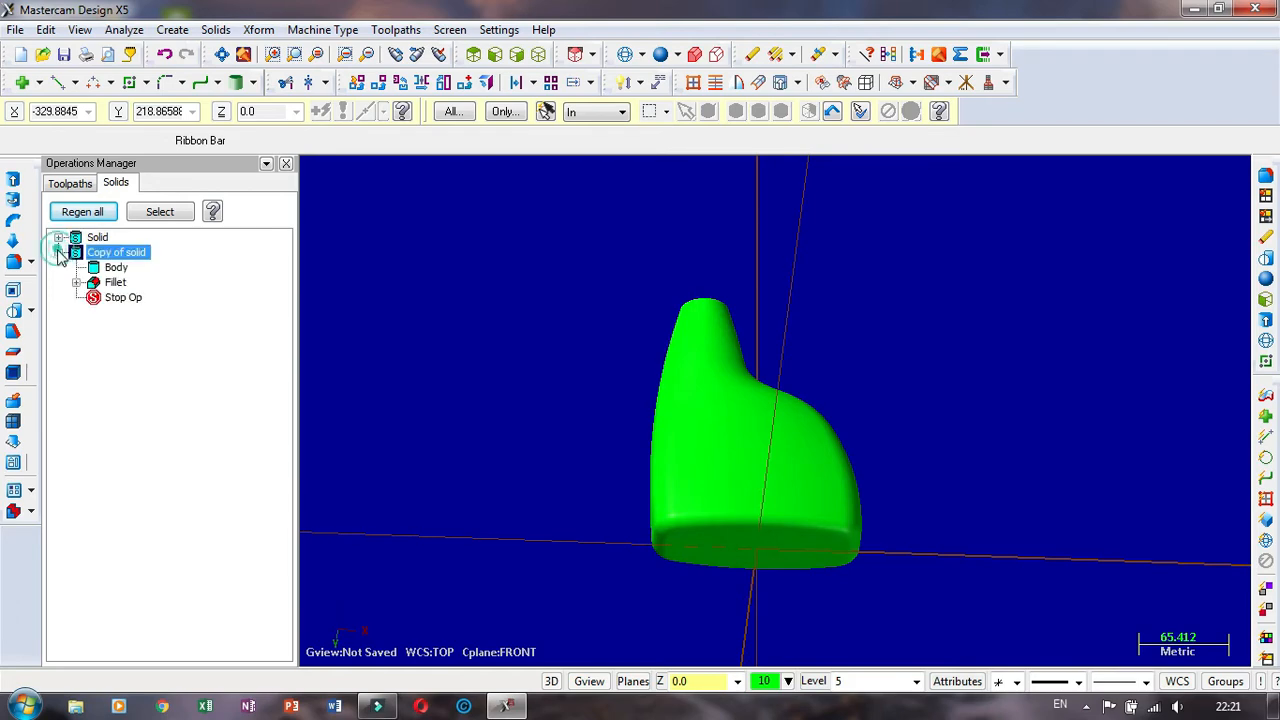
{"action": "left_click", "coordinate": [114, 284]}
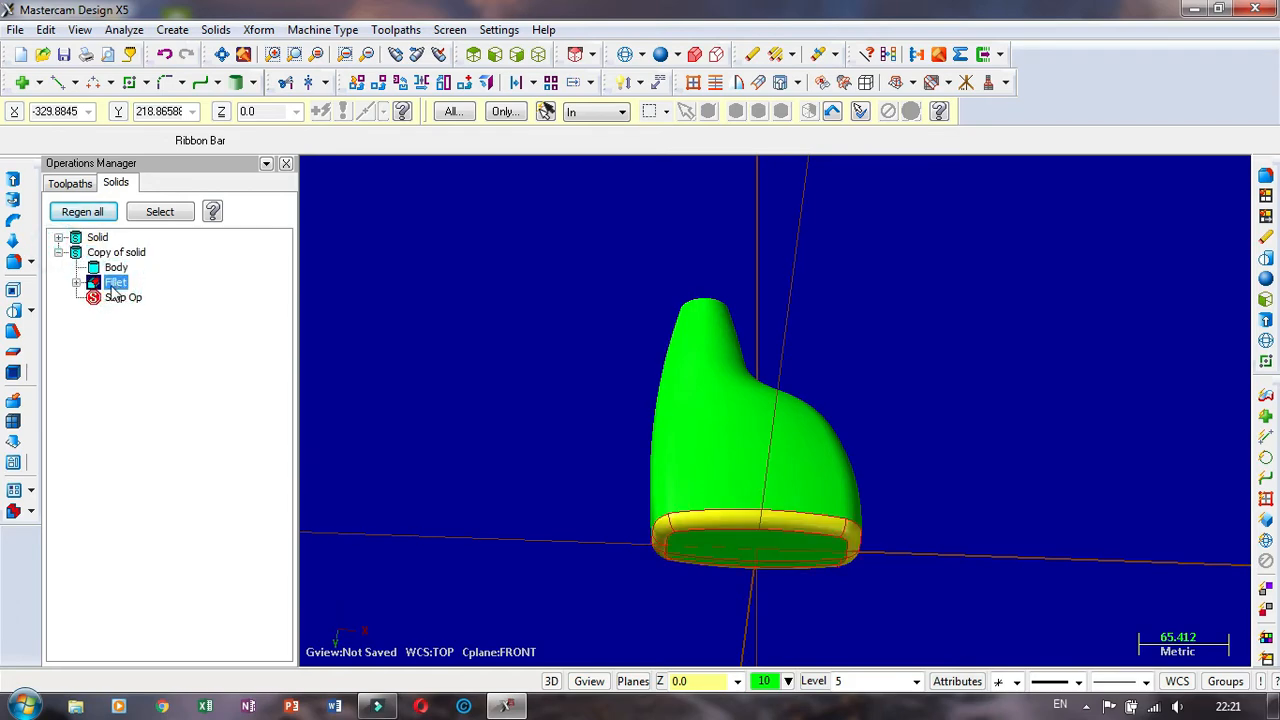
{"action": "left_click", "coordinate": [76, 283]}
{"action": "left_click", "coordinate": [127, 296]}
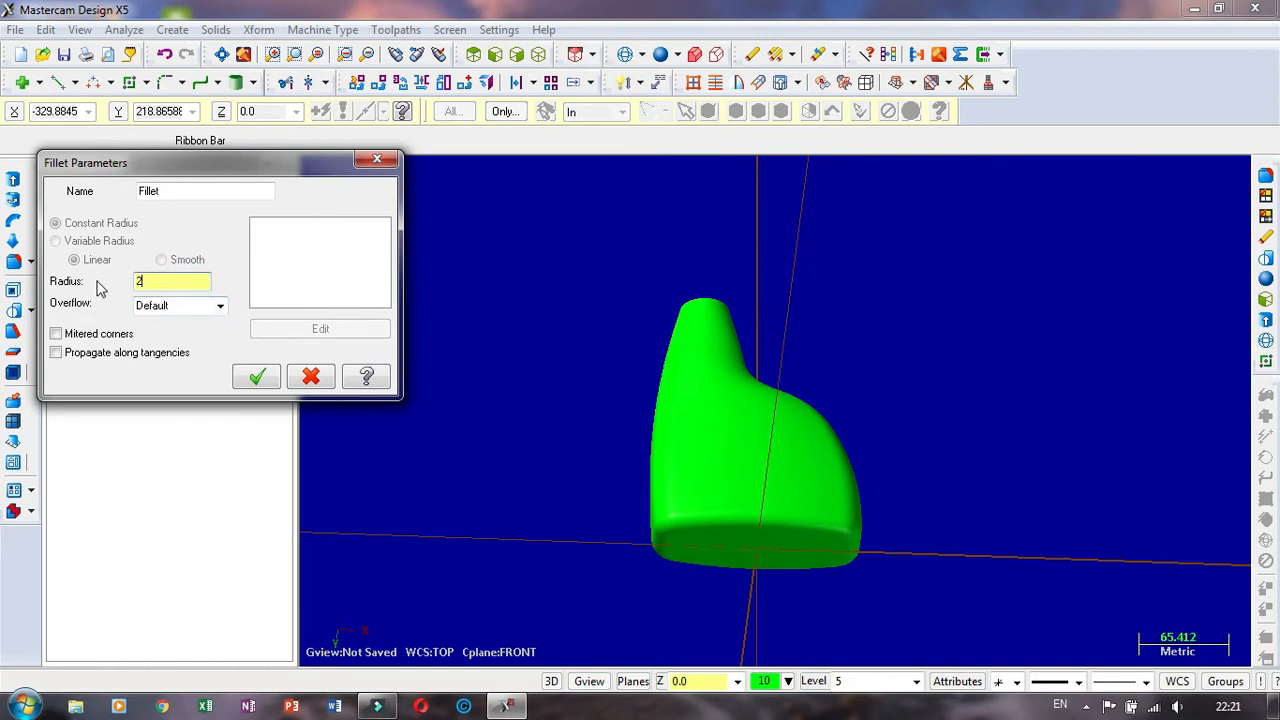
{"action": "left_click", "coordinate": [257, 378]}
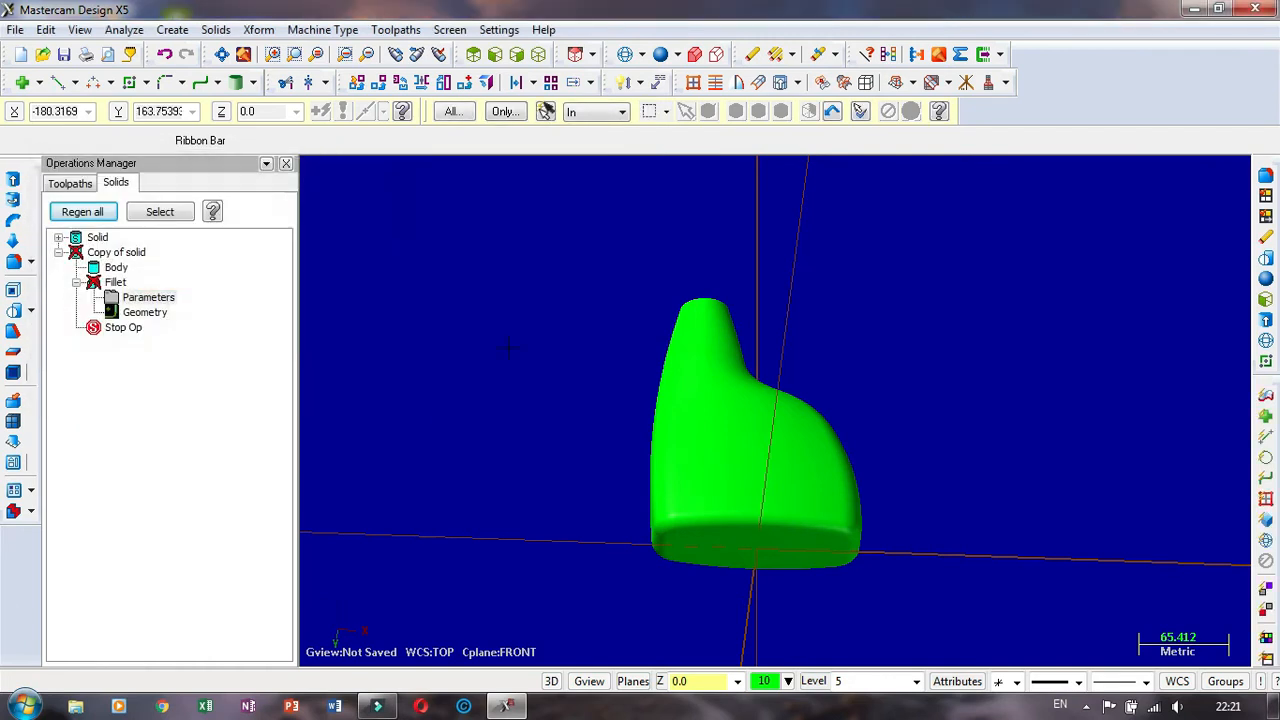
{"action": "left_click", "coordinate": [82, 211]}
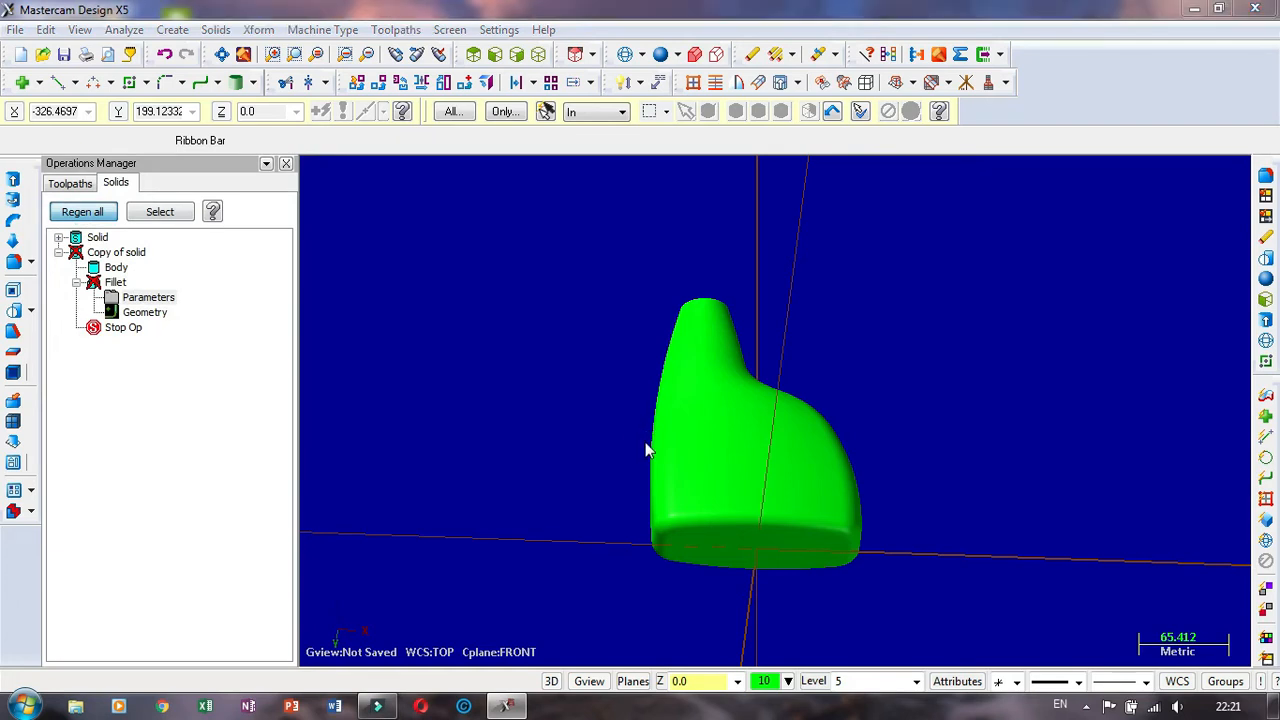
{"action": "left_click", "coordinate": [722, 405]}
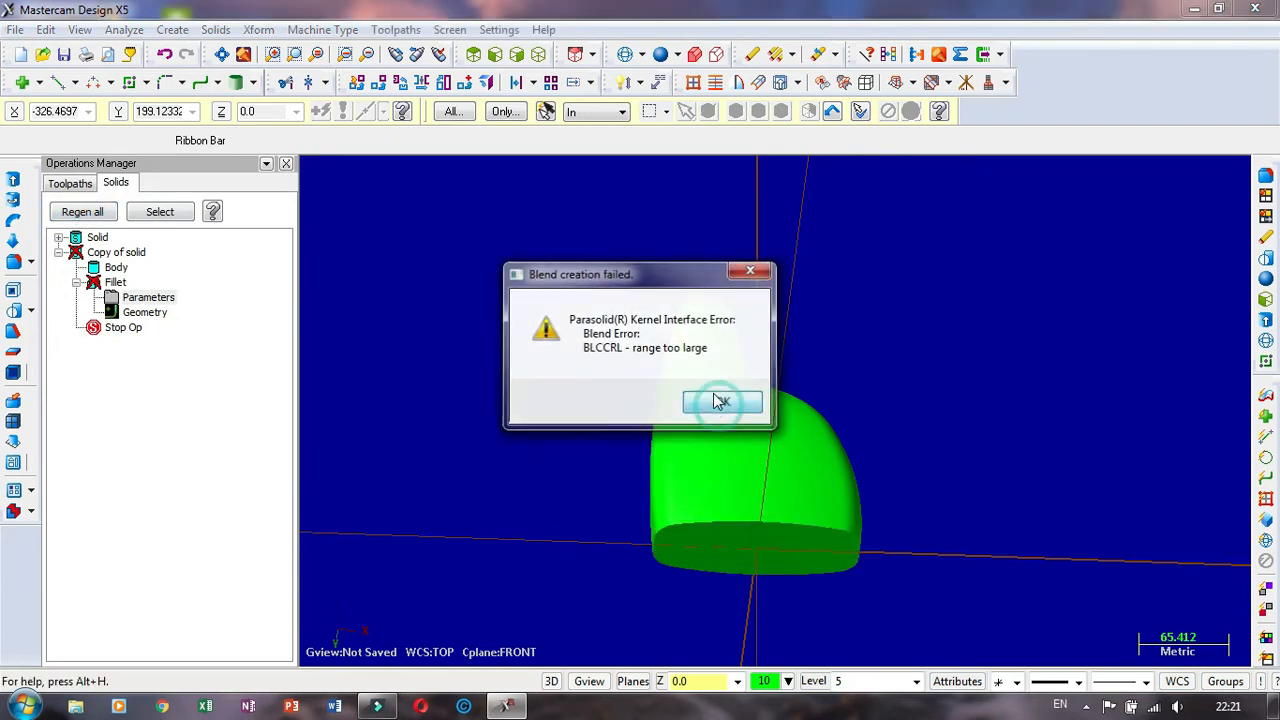
{"action": "left_click", "coordinate": [752, 400]}
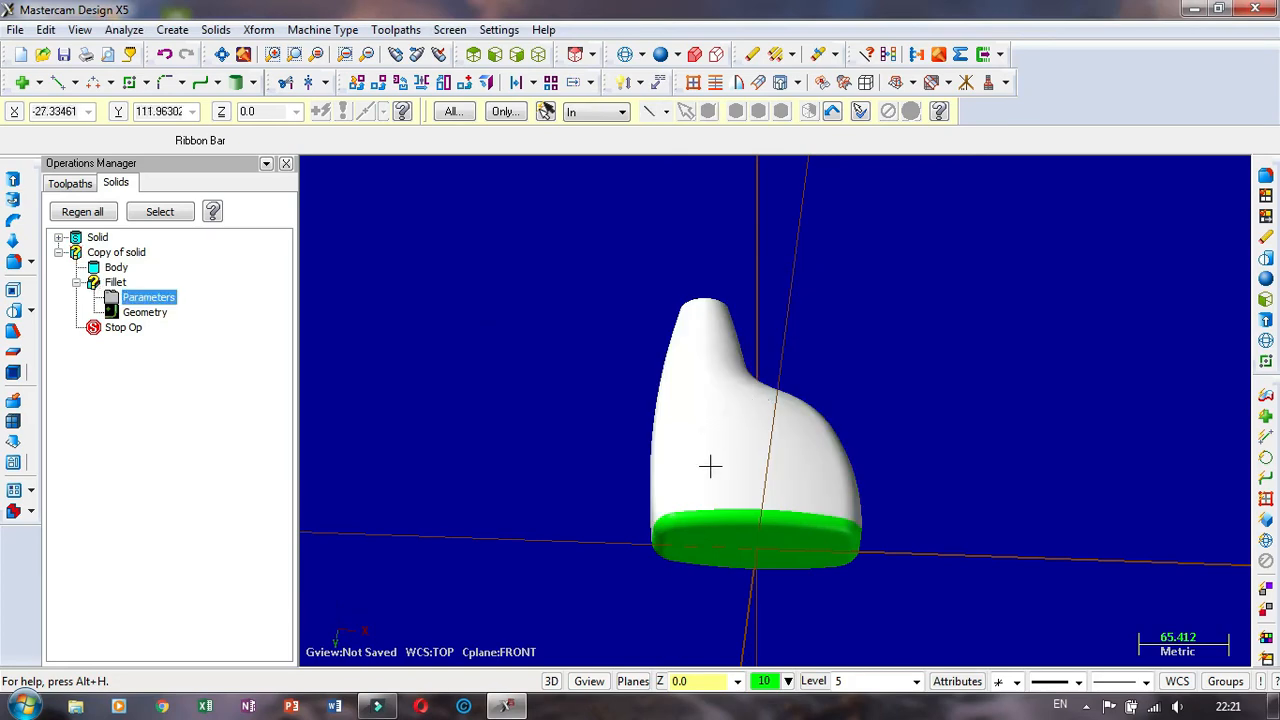
Step: Reduce the bottom fillet's radius in its parameters and regenerate the solids
{"action": "scroll", "coordinate": [566, 345], "scroll_direction": "down", "scroll_amount": 4}
{"action": "scroll", "coordinate": [594, 522], "scroll_direction": "up", "scroll_amount": 4}
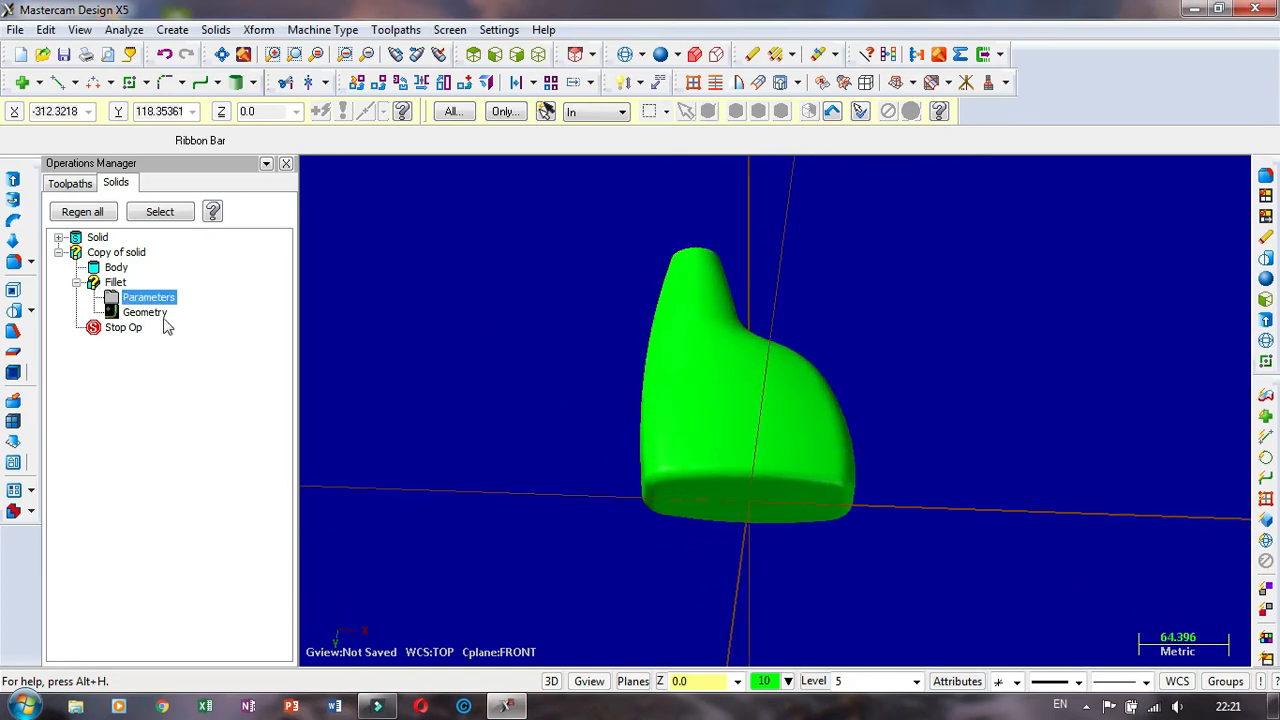
{"action": "left_click", "coordinate": [140, 298]}
{"action": "double_click", "coordinate": [165, 281]}
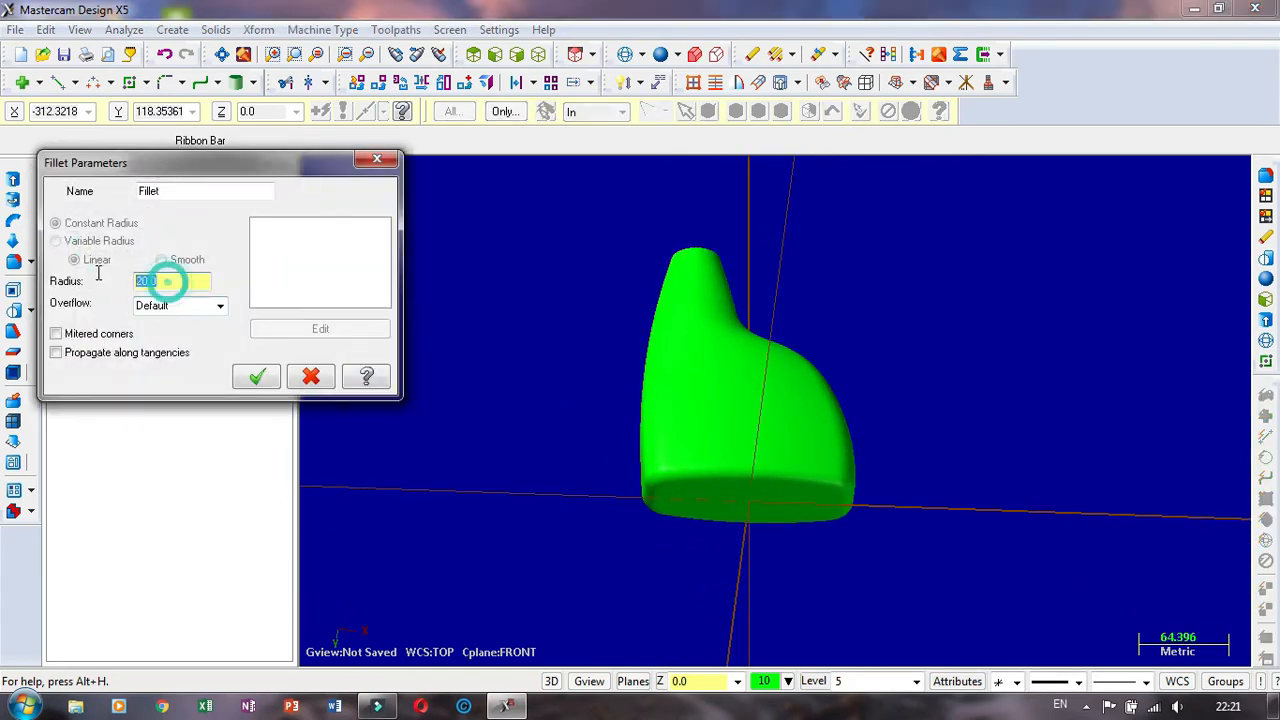
{"action": "left_click", "coordinate": [258, 380]}
{"action": "left_click", "coordinate": [80, 213]}
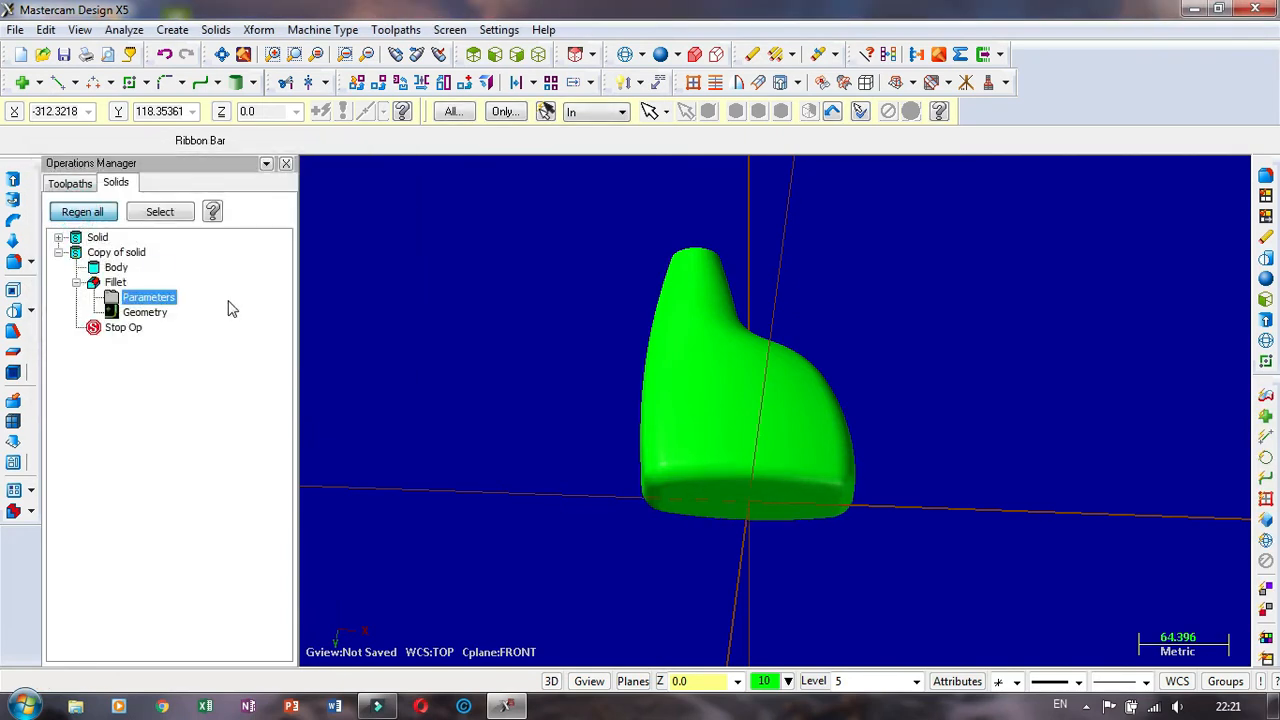
Step: Inspect the fillet around the bottom face of the solid from below
{"action": "scroll", "coordinate": [558, 420], "scroll_direction": "down", "scroll_amount": 2}
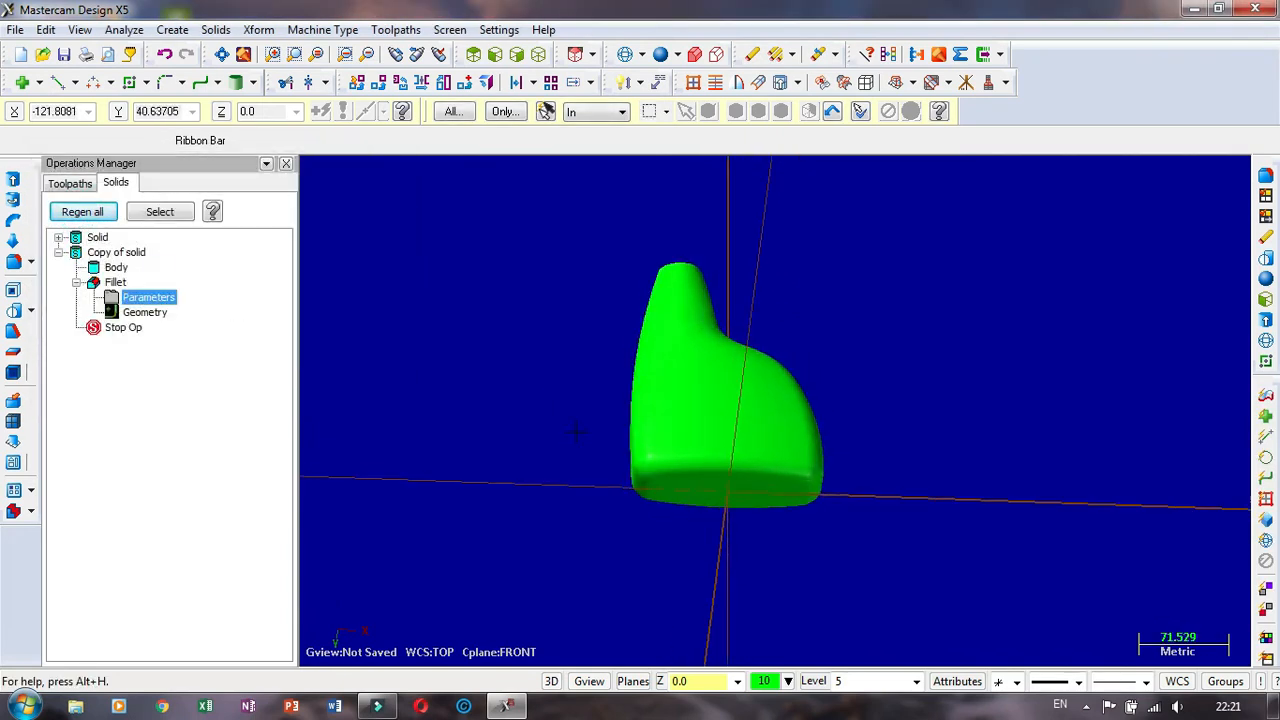
{"action": "scroll", "coordinate": [572, 434], "scroll_direction": "up", "scroll_amount": 1}
{"action": "middle_click_drag", "start_coordinate": [579, 402], "coordinate": [715, 455]}
{"action": "scroll", "coordinate": [740, 400], "scroll_direction": "up", "scroll_amount": 4}
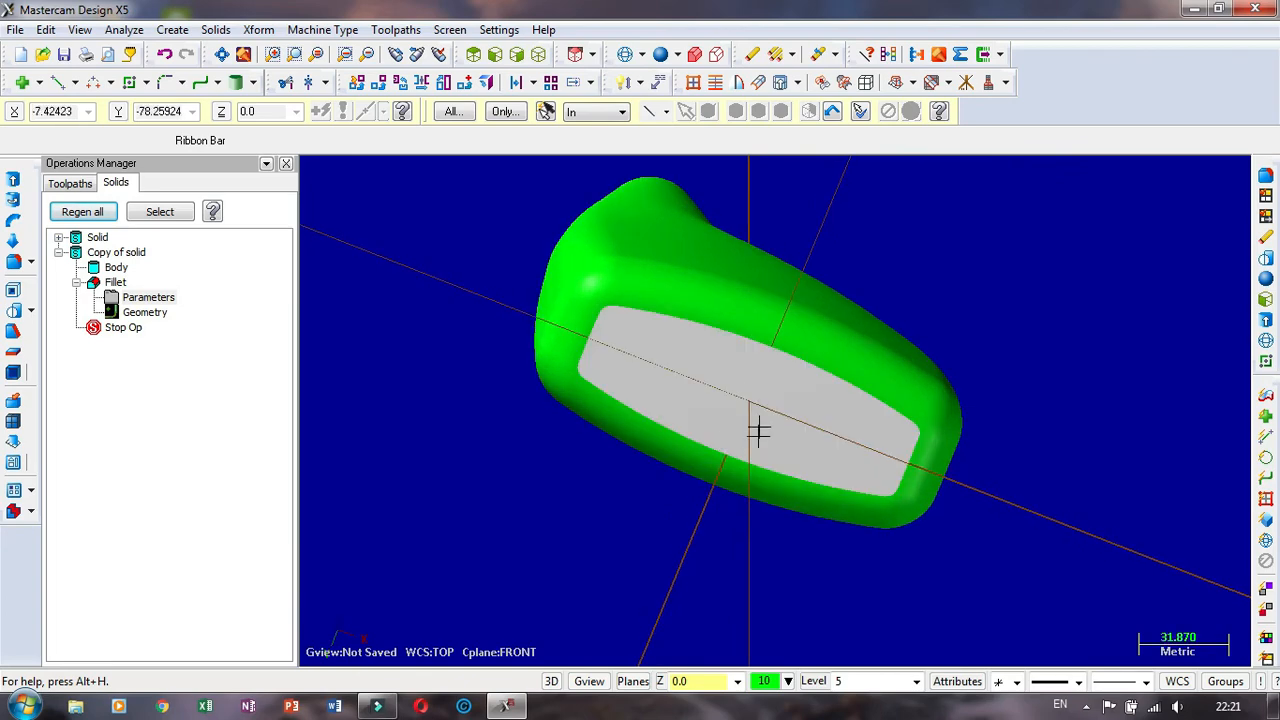
{"action": "scroll", "coordinate": [749, 477], "scroll_direction": "down", "scroll_amount": 1}
{"action": "scroll", "coordinate": [859, 391], "scroll_direction": "up", "scroll_amount": 1}
{"action": "middle_click_drag", "start_coordinate": [859, 391], "coordinate": [781, 396]}
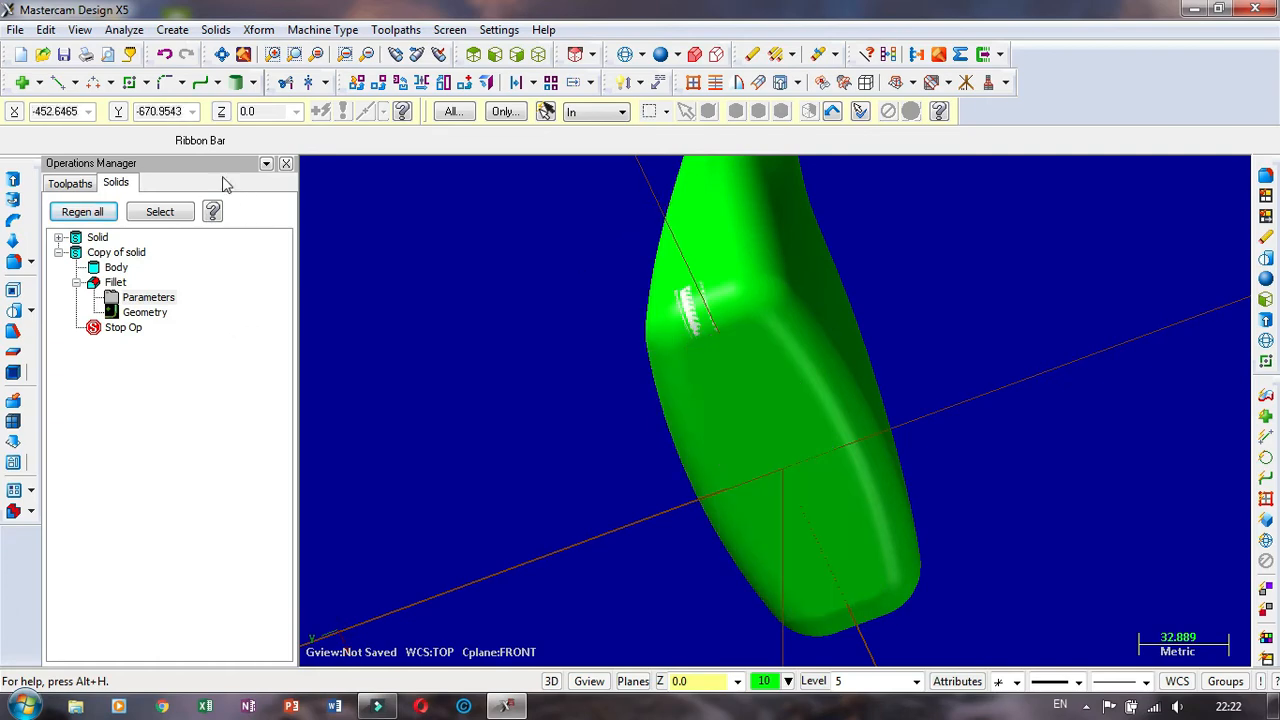
Step: Create curves on the edges around the flat bottom face of the filleted solid, forming a closed outline
{"action": "left_click", "coordinate": [173, 31]}
{"action": "mouse_move", "coordinate": [228, 190]}
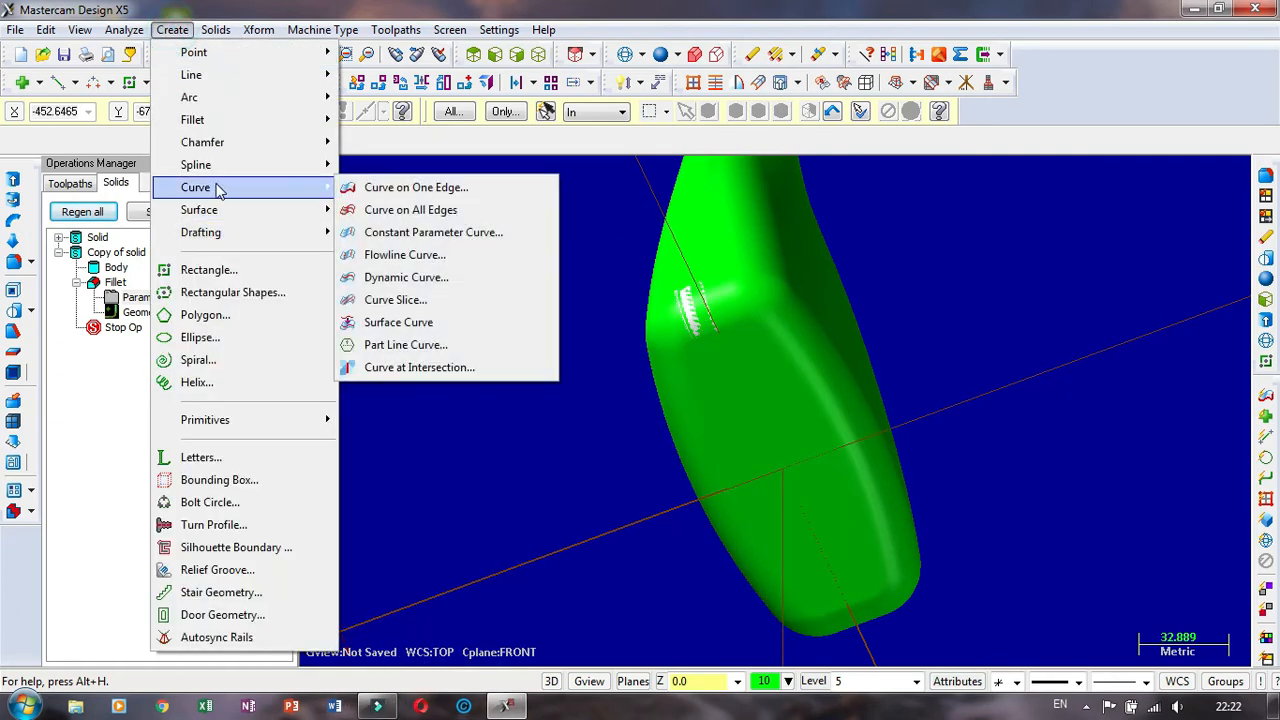
{"action": "left_click", "coordinate": [410, 188]}
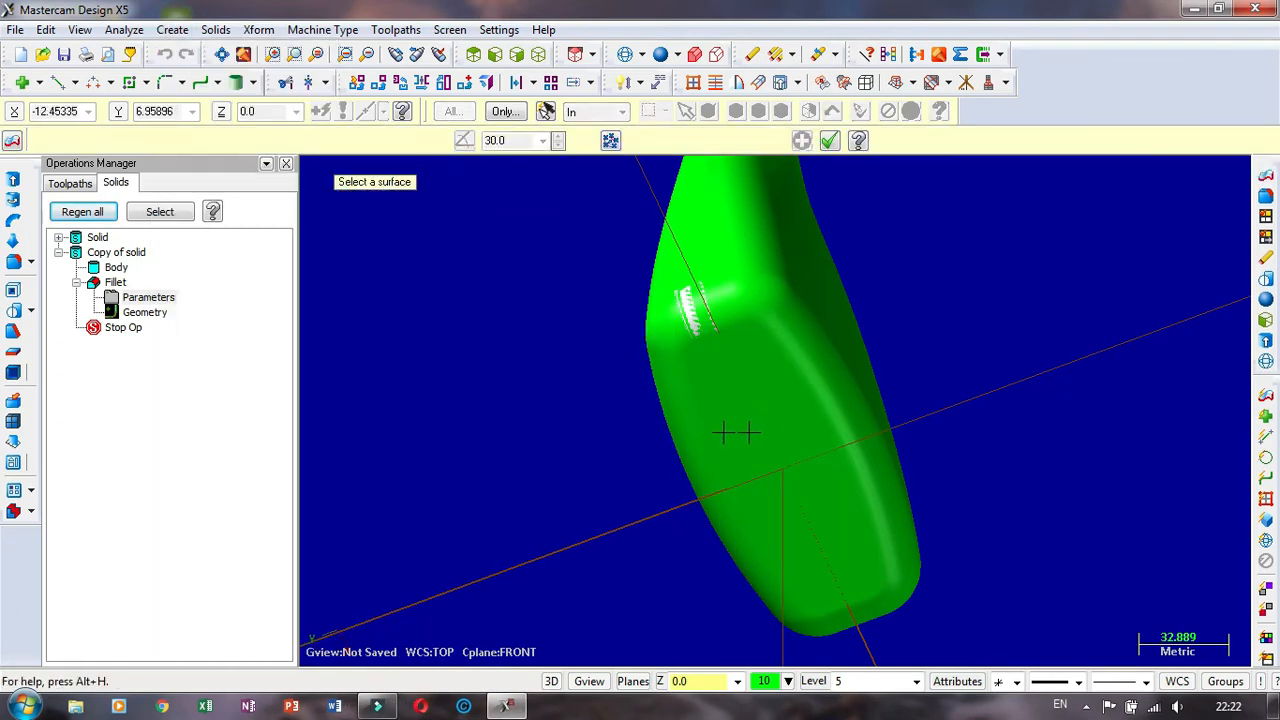
{"action": "scroll", "coordinate": [723, 410], "scroll_direction": "down", "scroll_amount": 3}
{"action": "scroll", "coordinate": [703, 363], "scroll_direction": "up", "scroll_amount": 5}
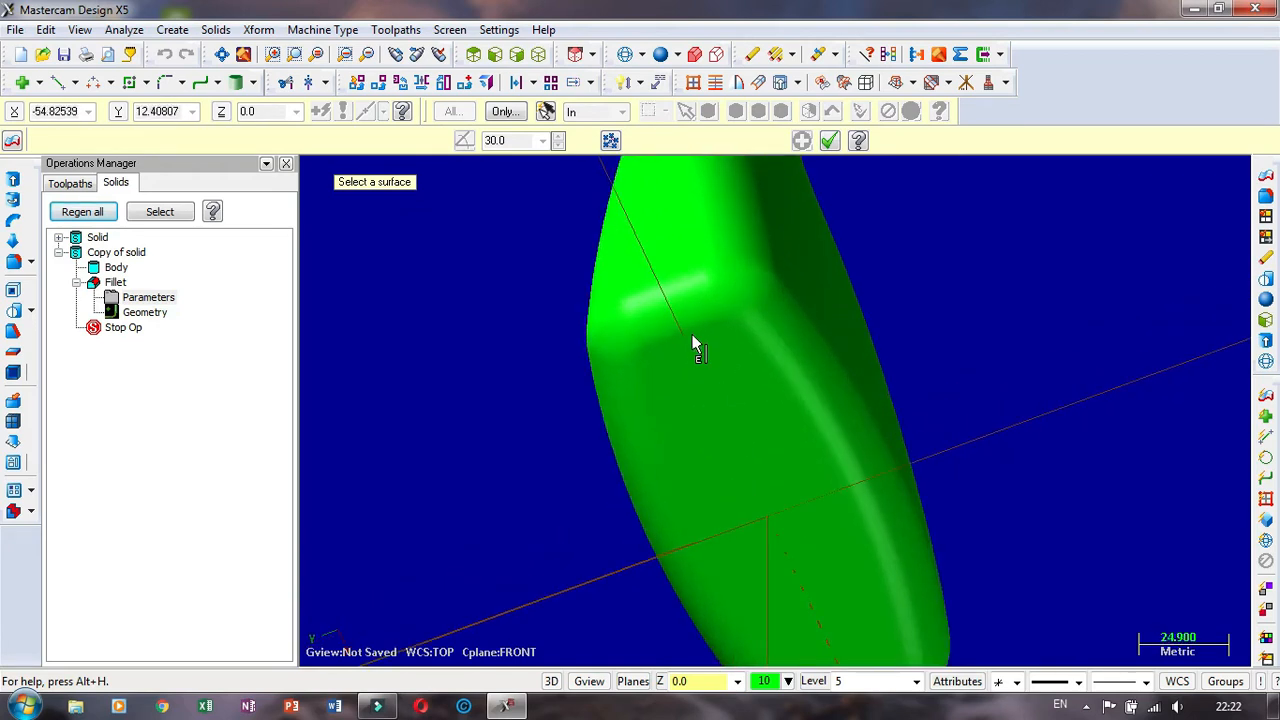
{"action": "left_click", "coordinate": [692, 334]}
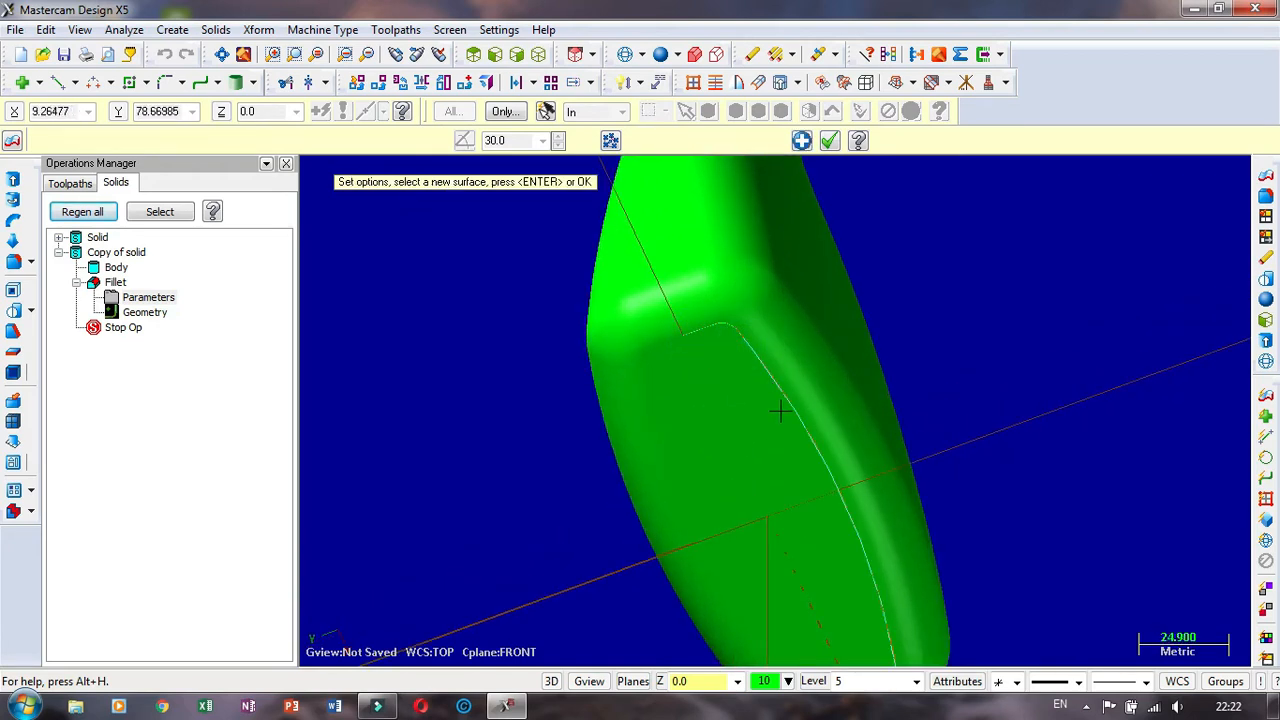
{"action": "scroll", "coordinate": [681, 237], "scroll_direction": "down", "scroll_amount": 2}
{"action": "left_click", "coordinate": [835, 582]}
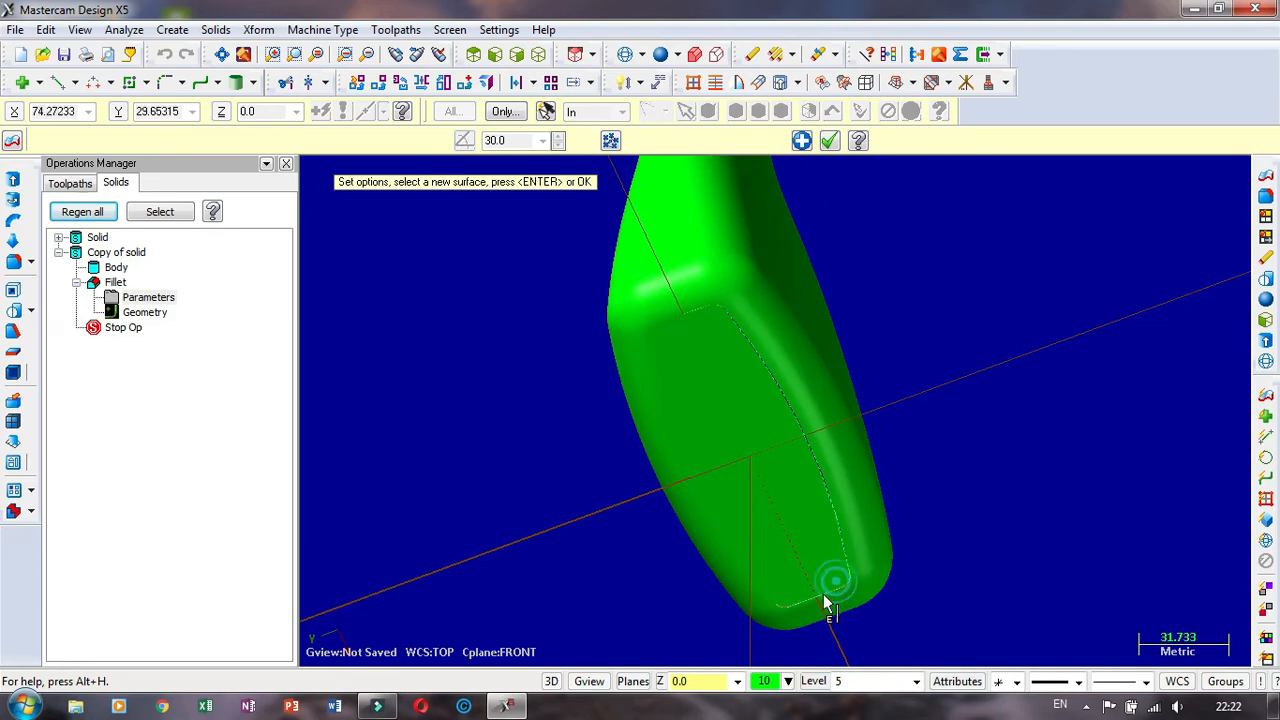
{"action": "left_click", "coordinate": [657, 336]}
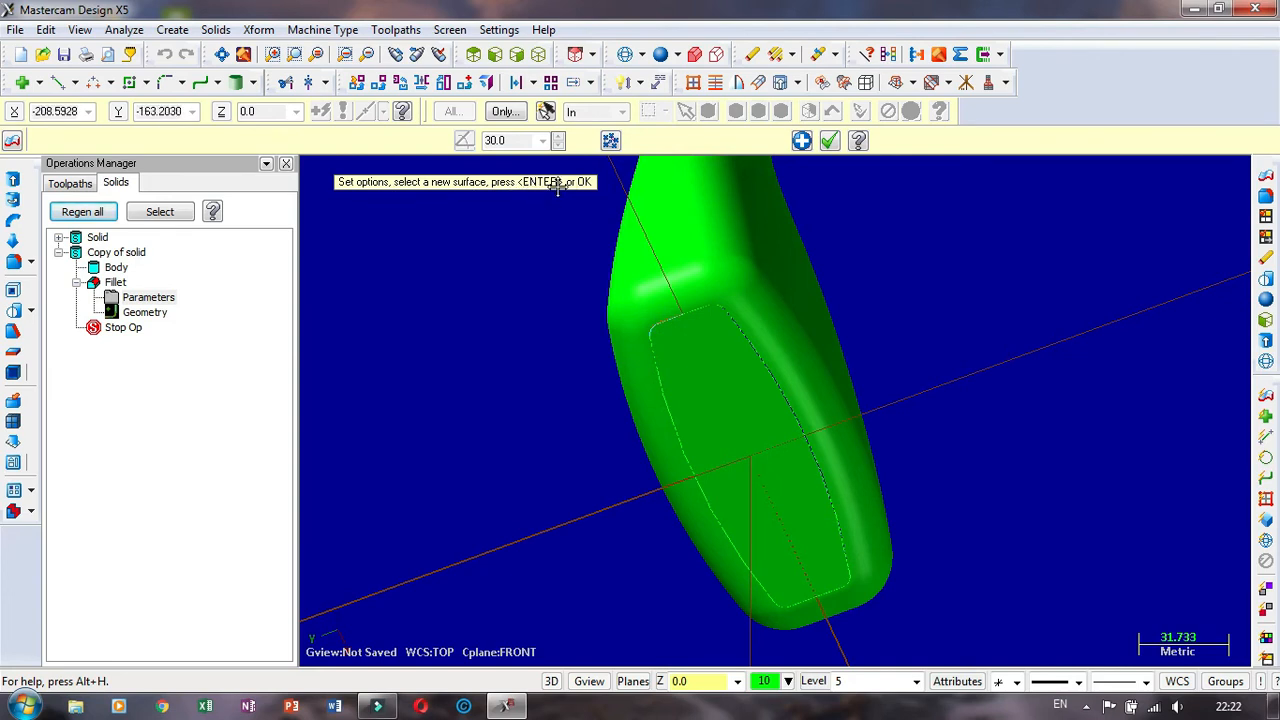
{"action": "key", "text": "Return"}
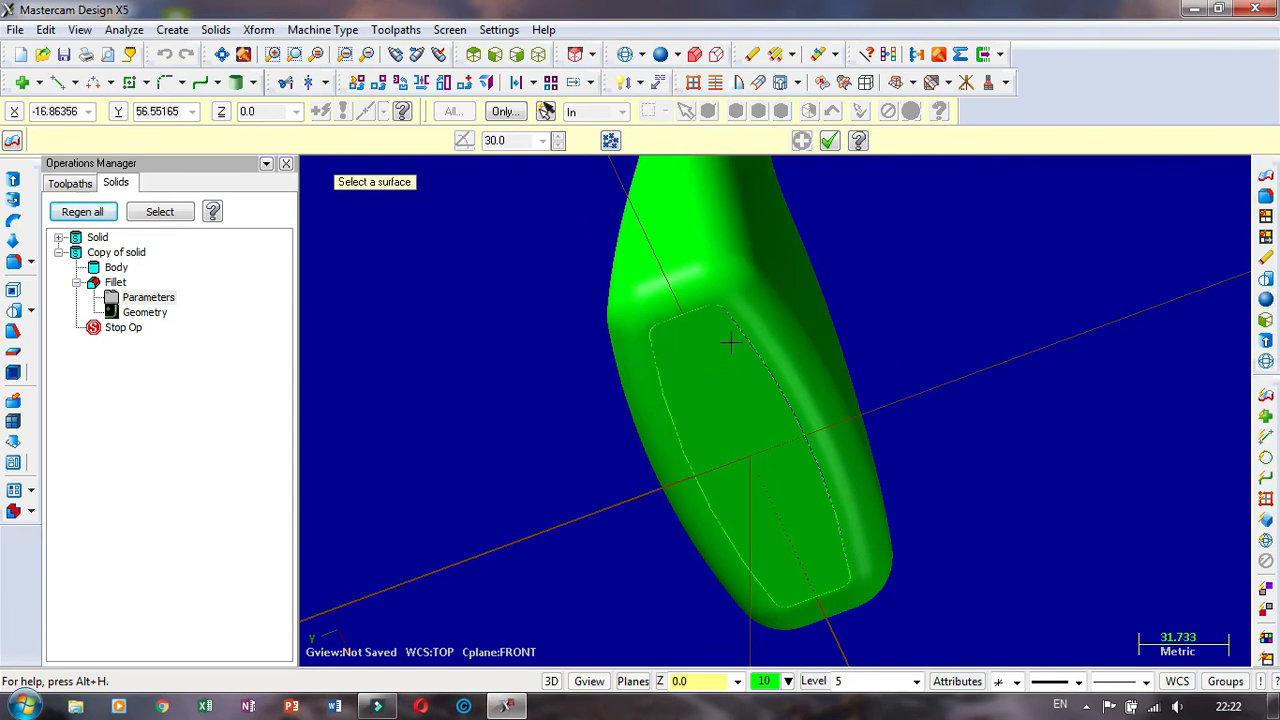
{"action": "left_click", "coordinate": [830, 141]}
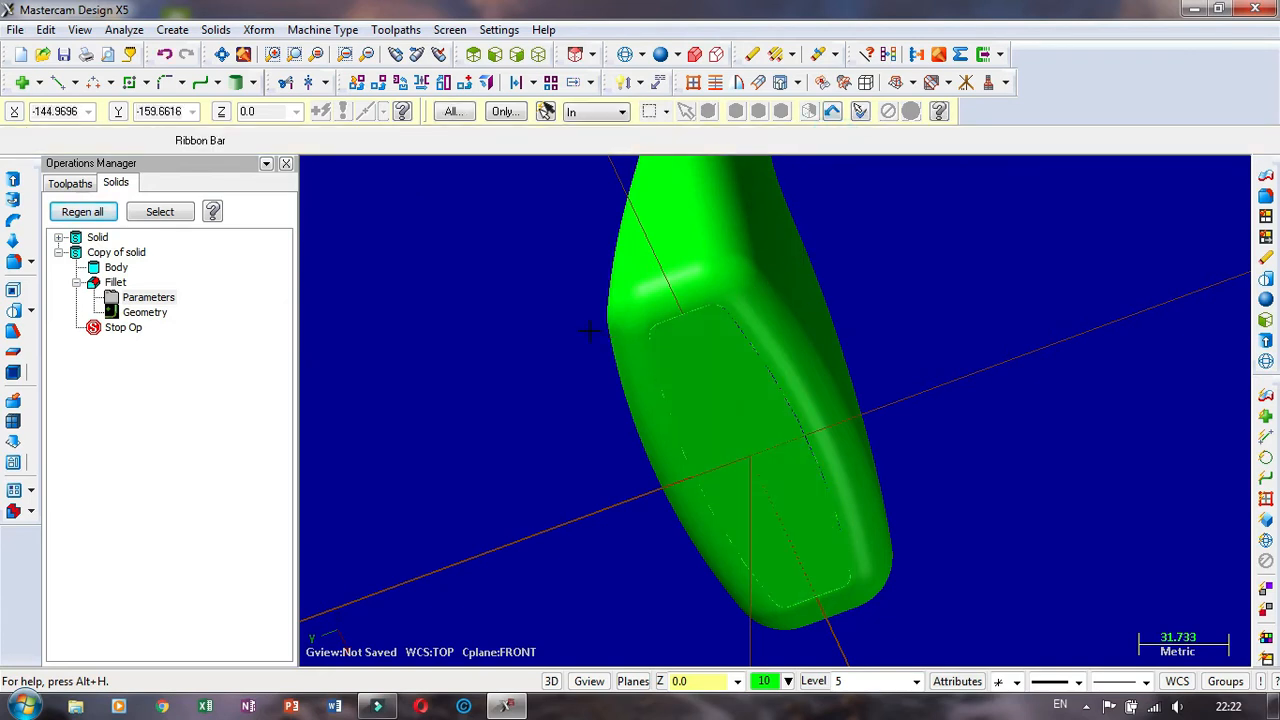
Step: Set up an extruded cut from the closed 3D chain around the bottom face and display the model in wireframe
{"action": "middle_click_drag", "start_coordinate": [660, 349], "coordinate": [551, 347]}
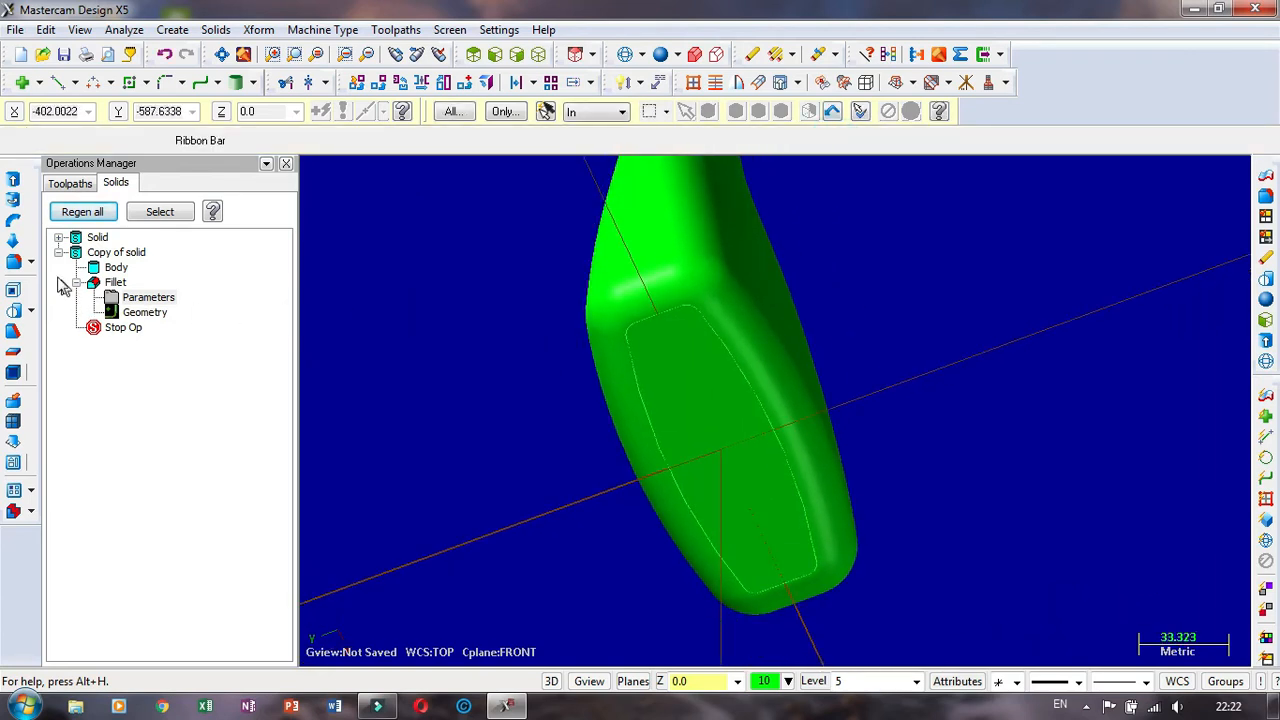
{"action": "left_click", "coordinate": [14, 242]}
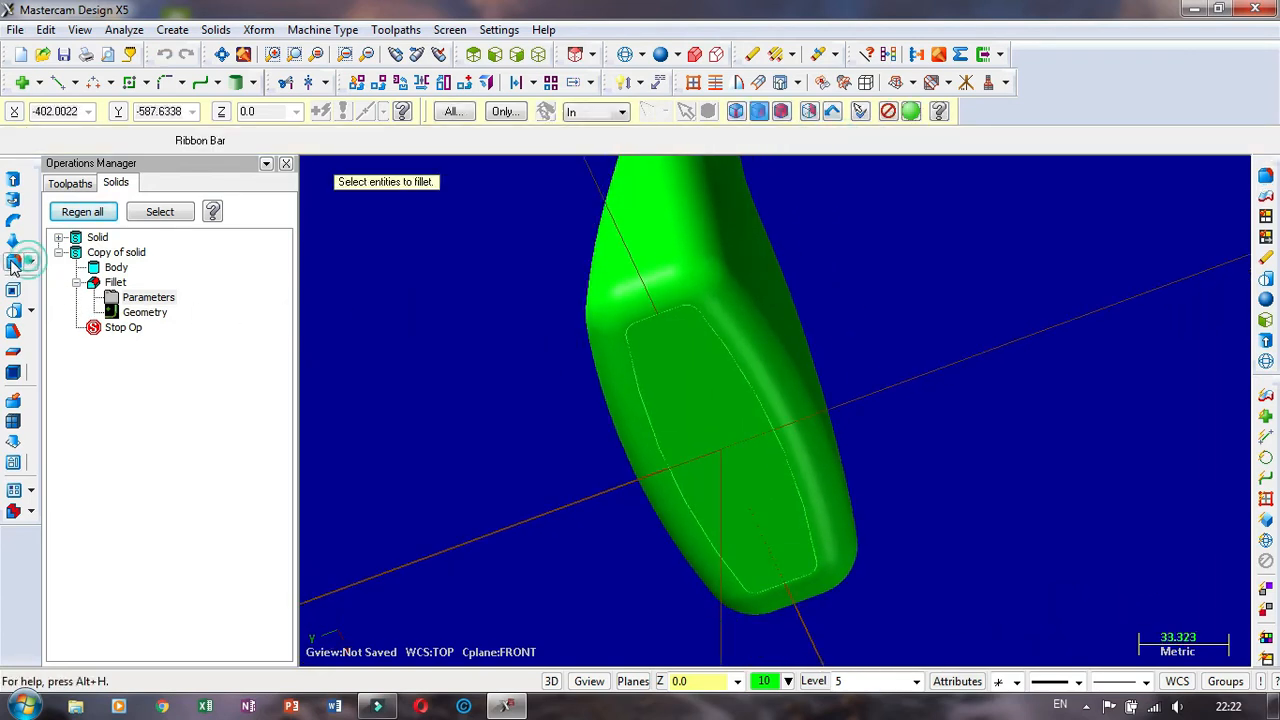
{"action": "left_click", "coordinate": [15, 198]}
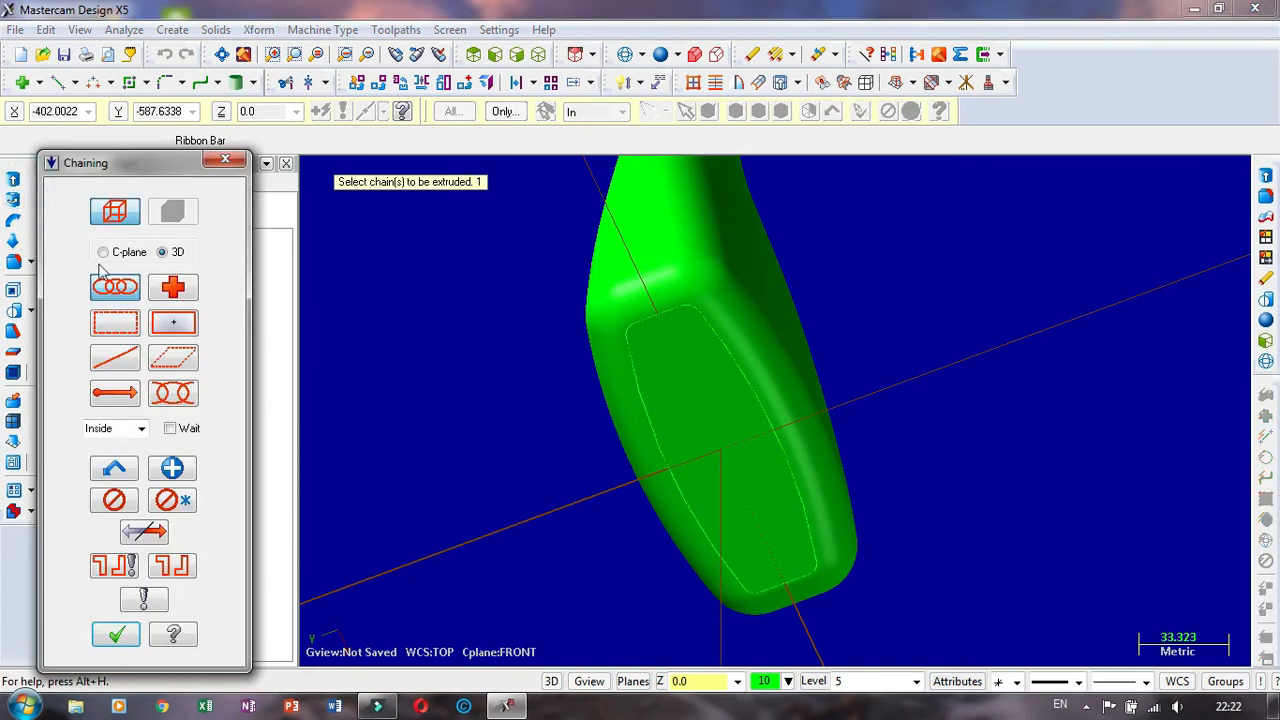
{"action": "left_click", "coordinate": [651, 377]}
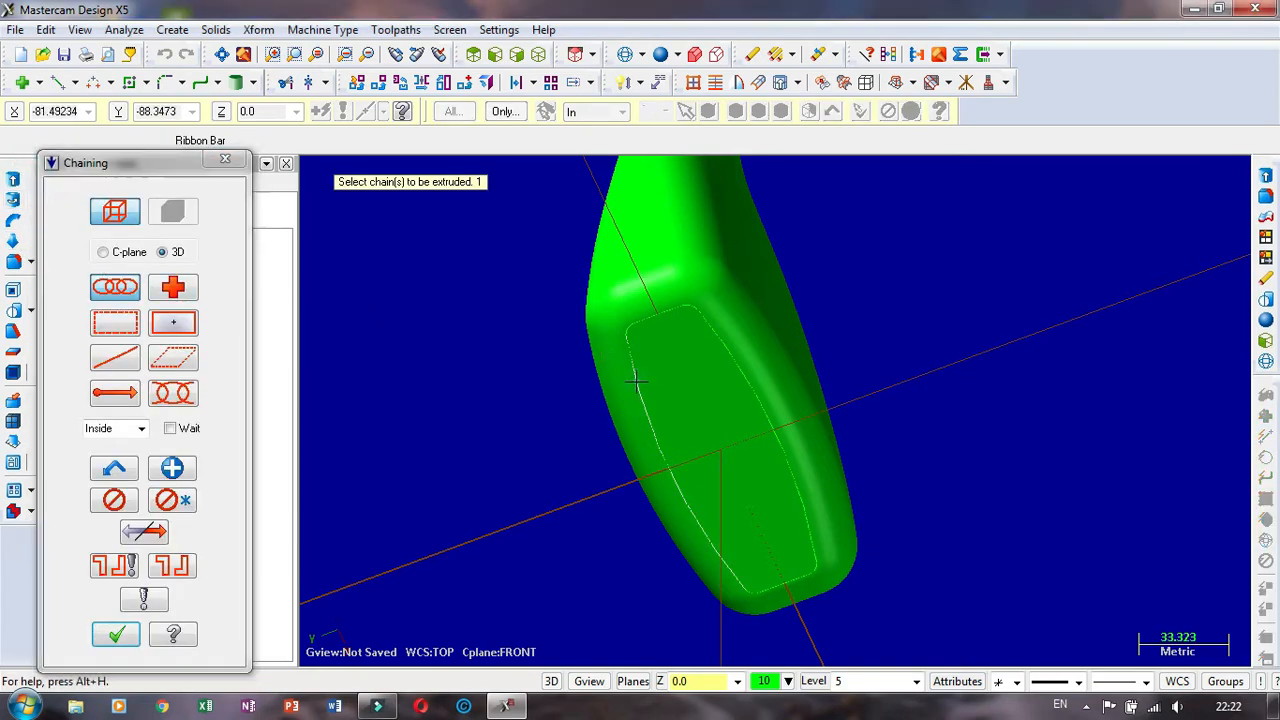
{"action": "left_click", "coordinate": [118, 636]}
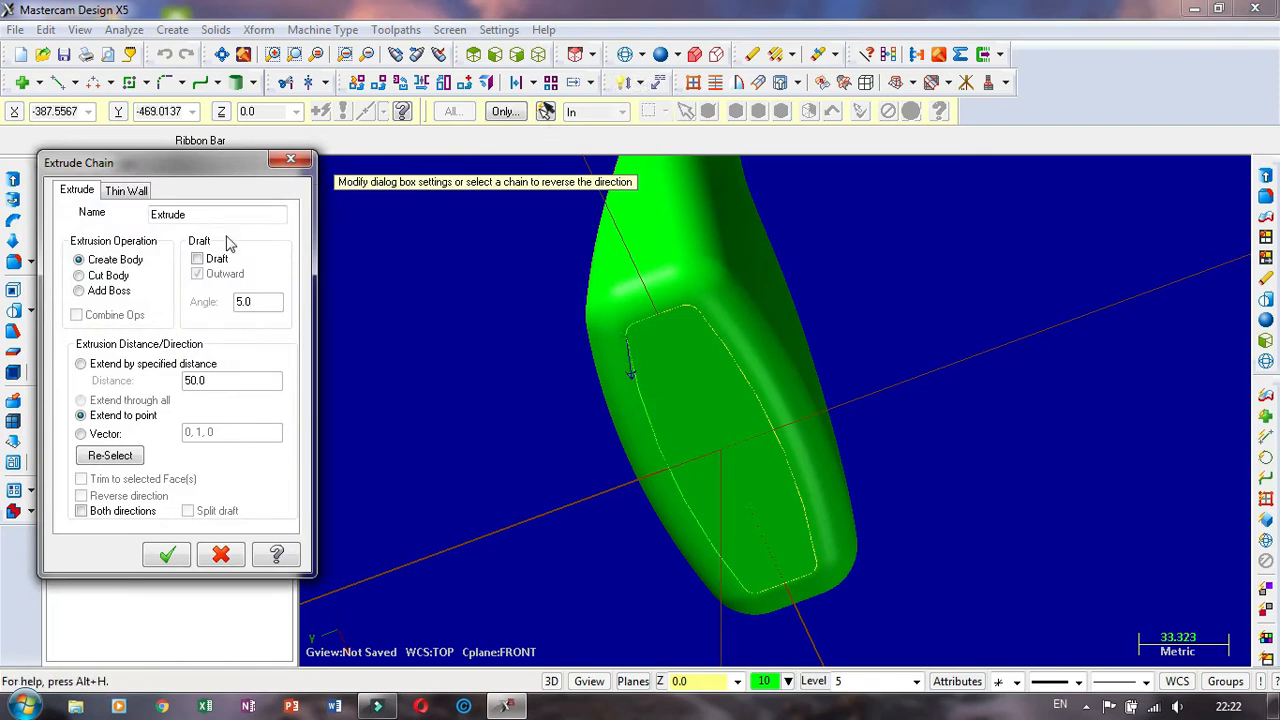
{"action": "left_click", "coordinate": [113, 277]}
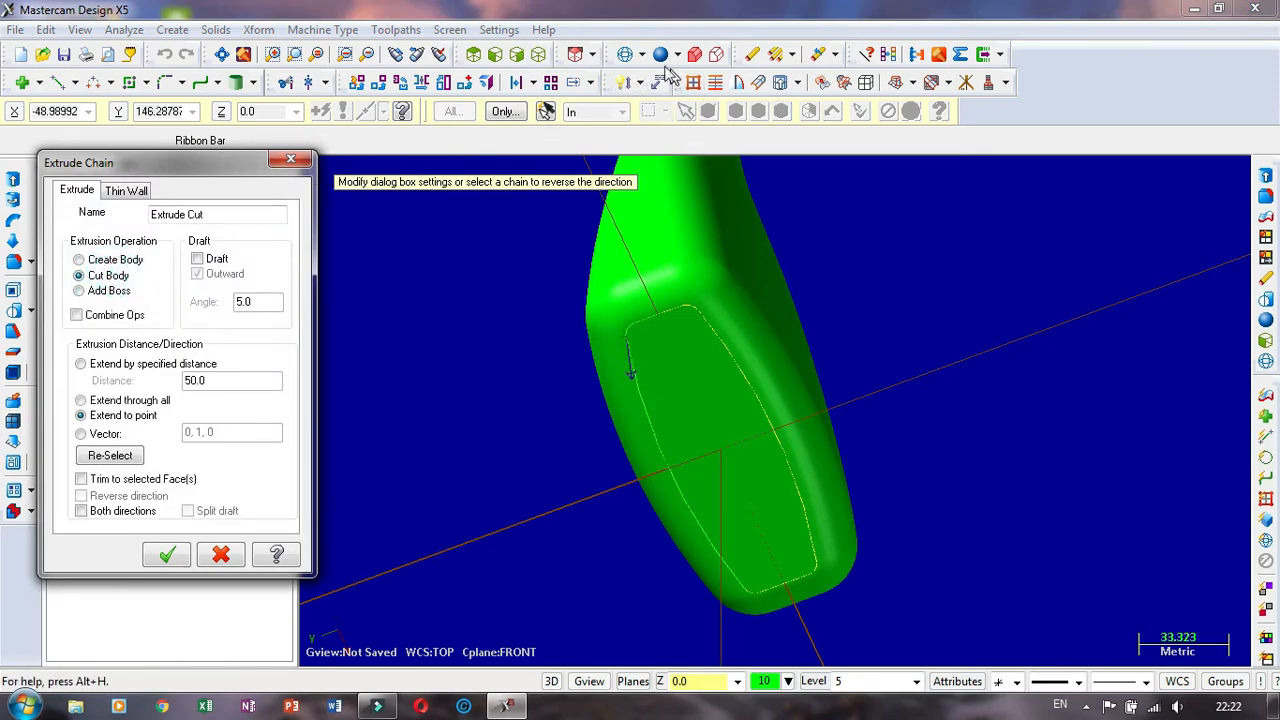
{"action": "left_click", "coordinate": [627, 55]}
{"action": "middle_click_drag", "start_coordinate": [797, 243], "coordinate": [784, 293]}
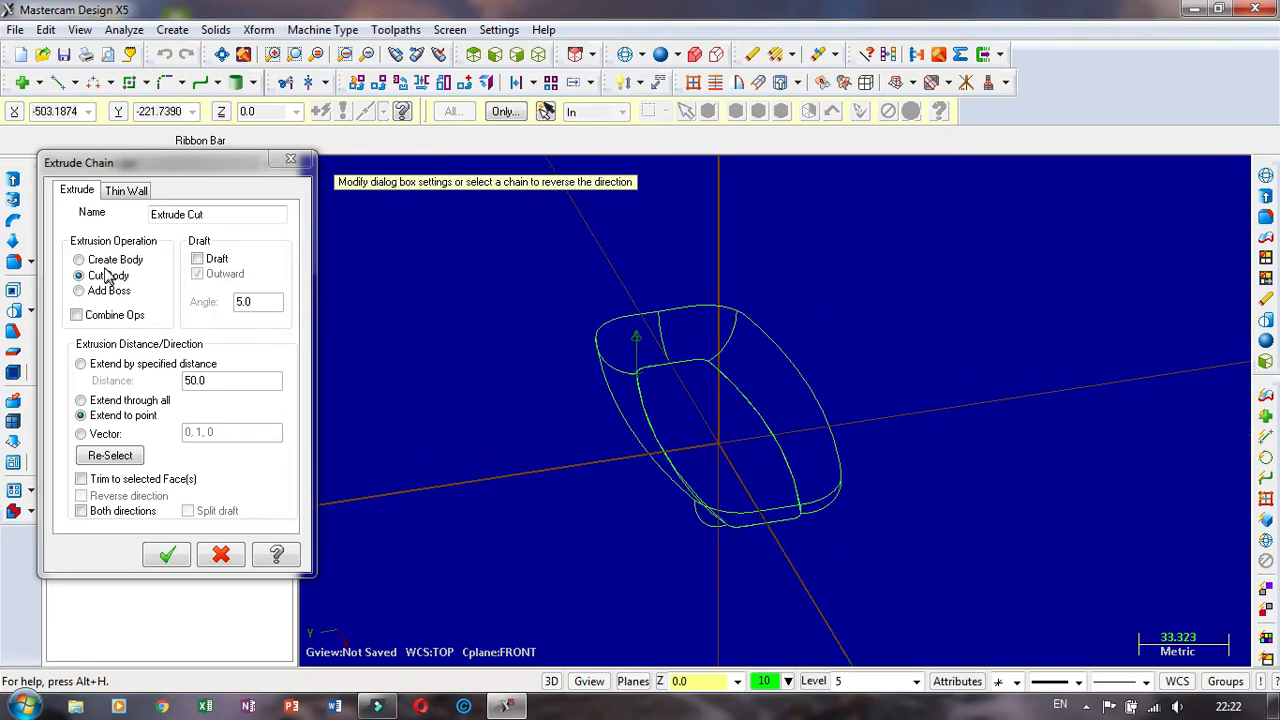
Step: Extend the bottom cut by a specified distance, apply it to the solid, and inspect the recess in shaded display
{"action": "left_click", "coordinate": [81, 364]}
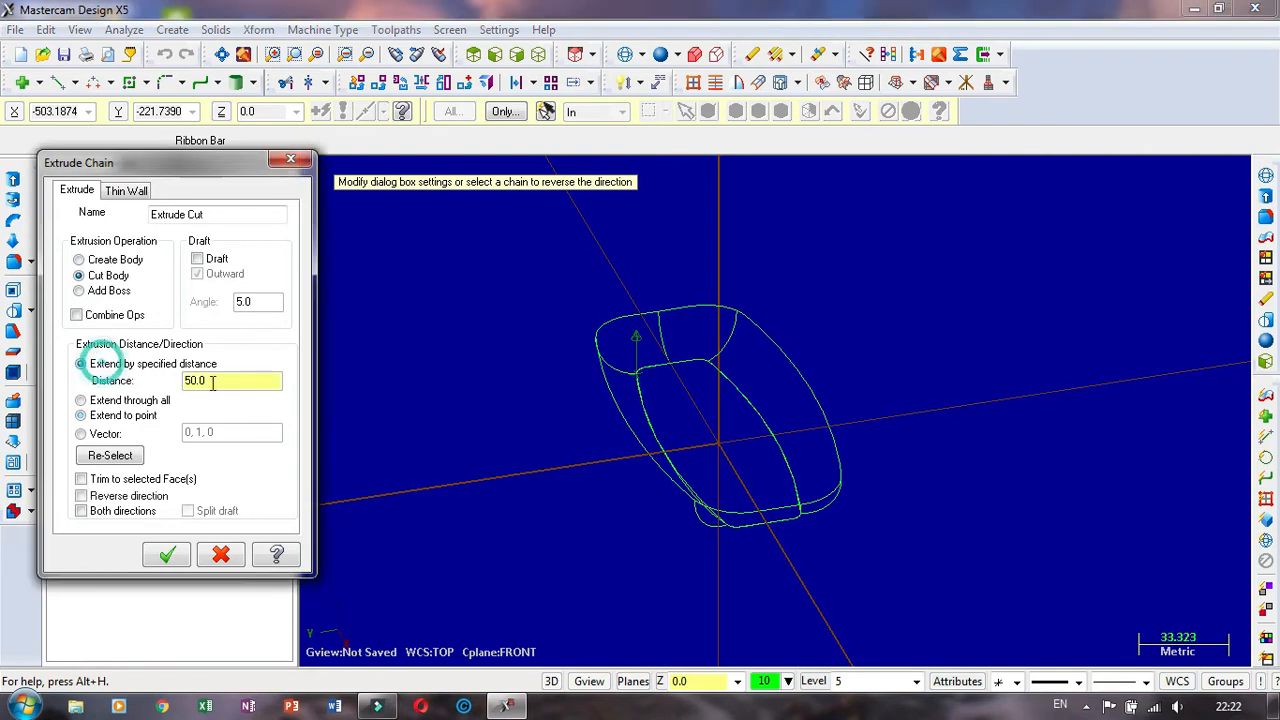
{"action": "left_click", "coordinate": [240, 380]}
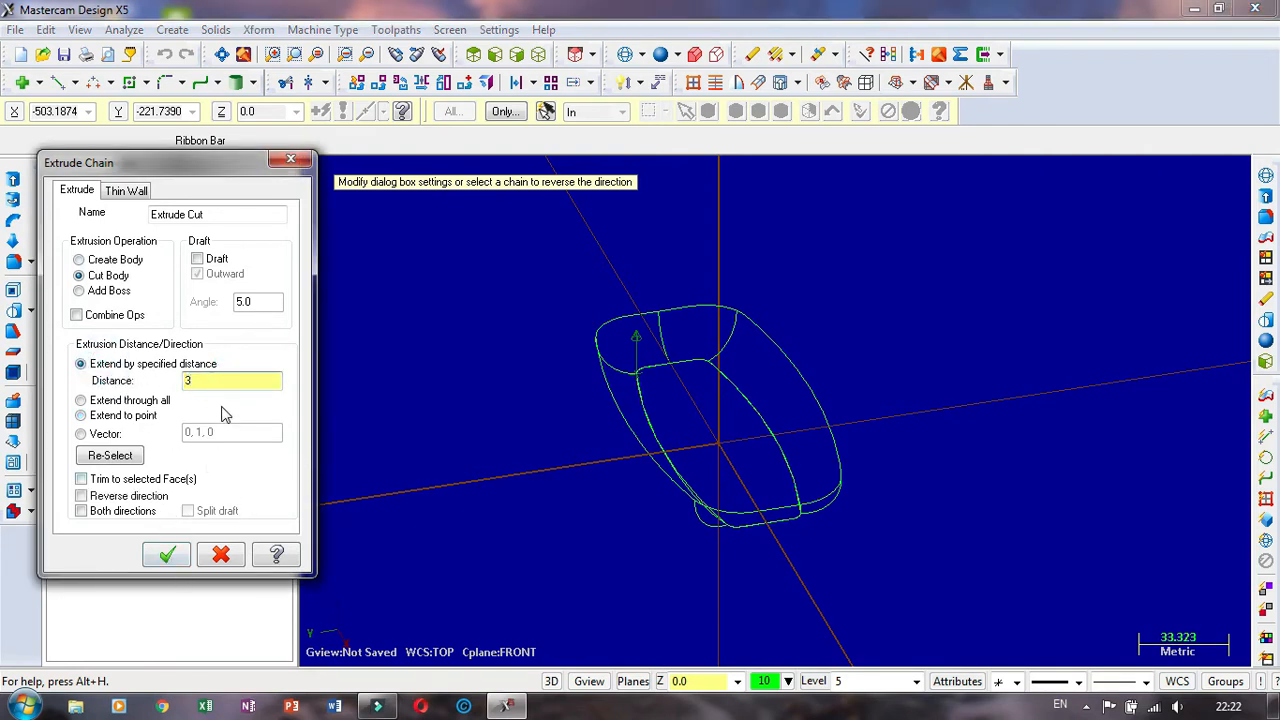
{"action": "left_click_drag", "start_coordinate": [198, 386], "coordinate": [118, 406]}
{"action": "left_click", "coordinate": [167, 557]}
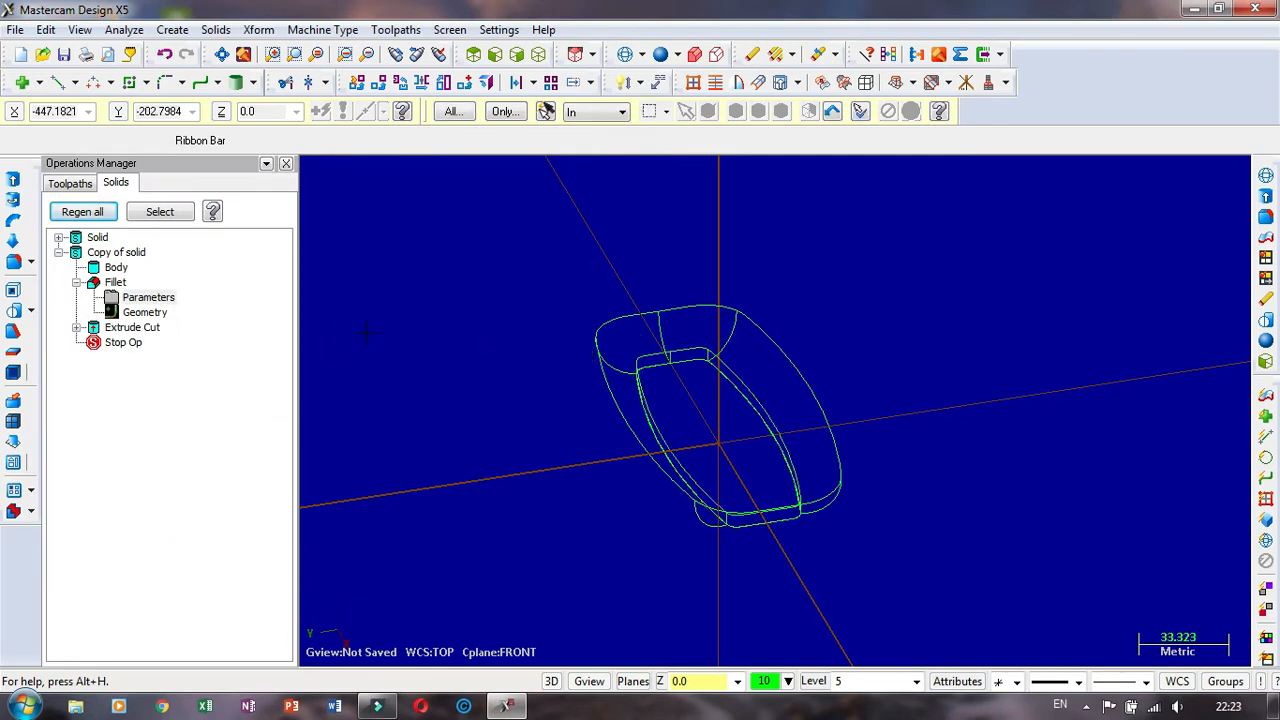
{"action": "left_click", "coordinate": [660, 54]}
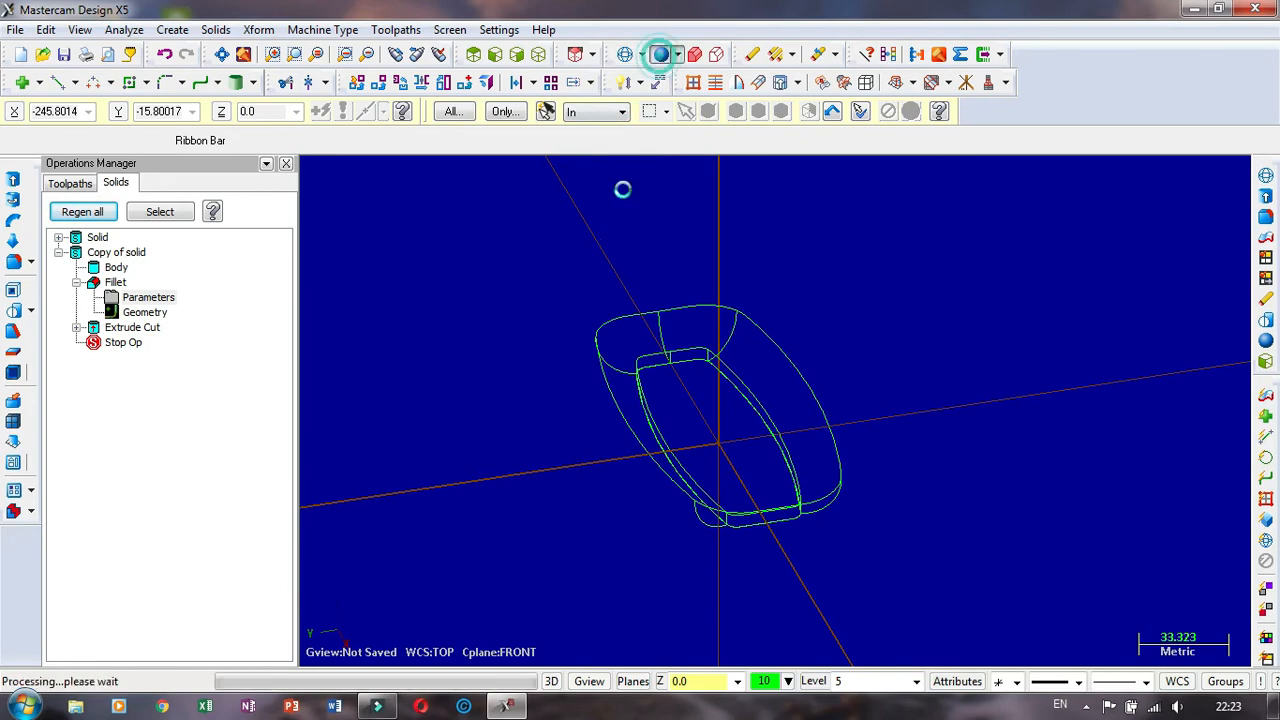
{"action": "scroll", "coordinate": [680, 320], "scroll_direction": "up", "scroll_amount": 3}
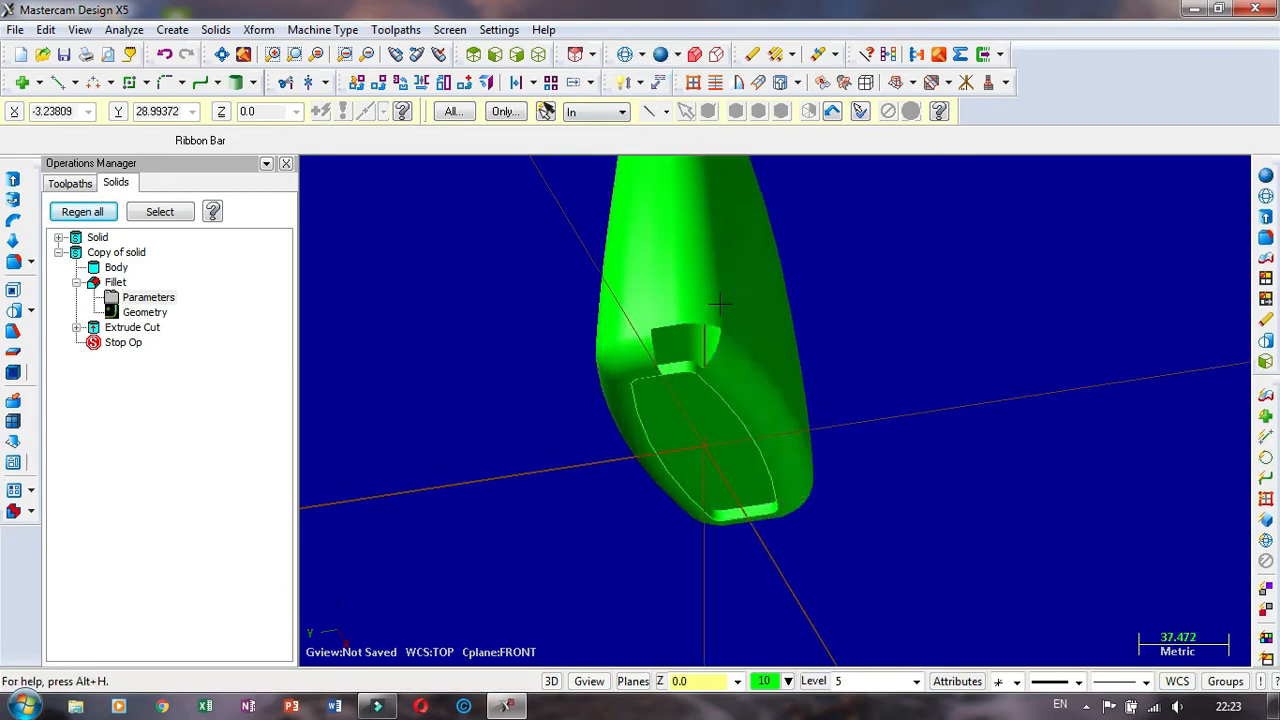
{"action": "mouse_move", "coordinate": [745, 333]}
{"action": "middle_mouse_down"}
{"action": "mouse_move", "coordinate": [761, 440]}
{"action": "mouse_move", "coordinate": [743, 280]}
{"action": "mouse_move", "coordinate": [700, 225]}
{"action": "mouse_move", "coordinate": [657, 246]}
{"action": "mouse_move", "coordinate": [685, 332]}
{"action": "mouse_move", "coordinate": [714, 337]}
{"action": "mouse_move", "coordinate": [700, 305]}
{"action": "mouse_move", "coordinate": [723, 261]}
{"action": "mouse_move", "coordinate": [706, 243]}
{"action": "mouse_move", "coordinate": [700, 314]}
{"action": "mouse_move", "coordinate": [700, 229]}
{"action": "mouse_move", "coordinate": [622, 538]}
{"action": "mouse_move", "coordinate": [574, 334]}
{"action": "mouse_move", "coordinate": [657, 277]}
{"action": "middle_mouse_up"}
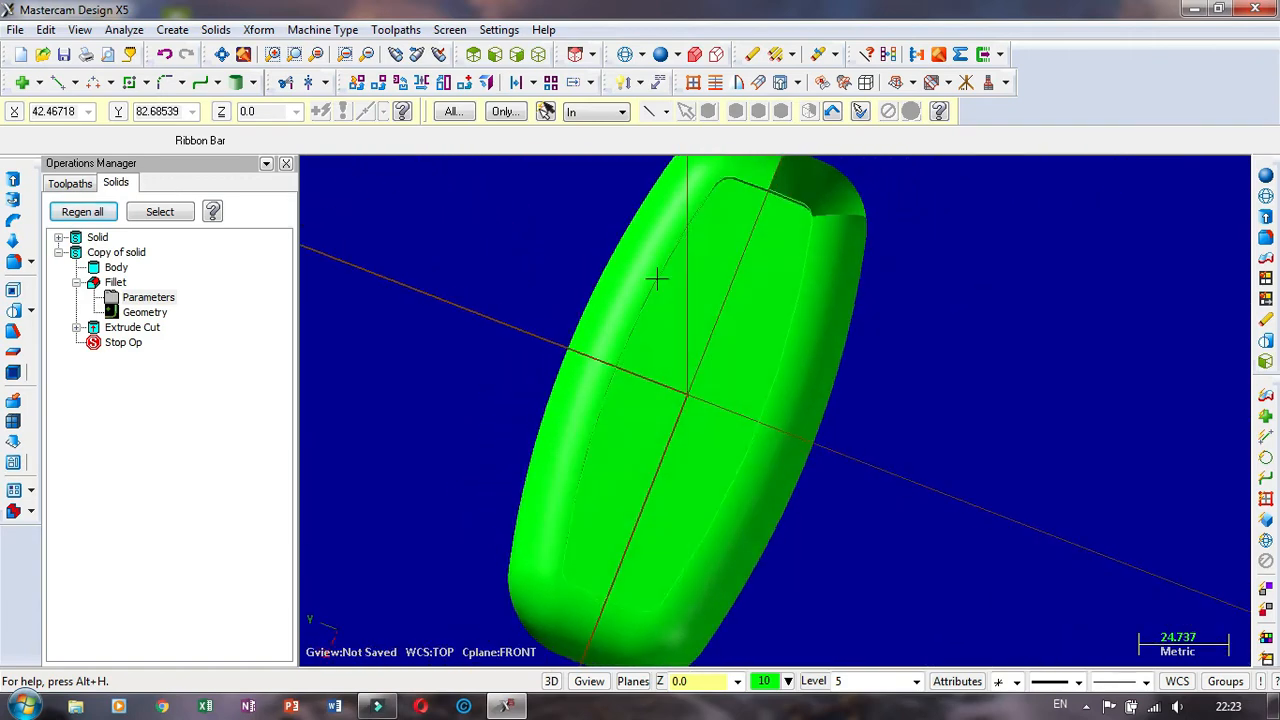
{"action": "left_click", "coordinate": [135, 299]}
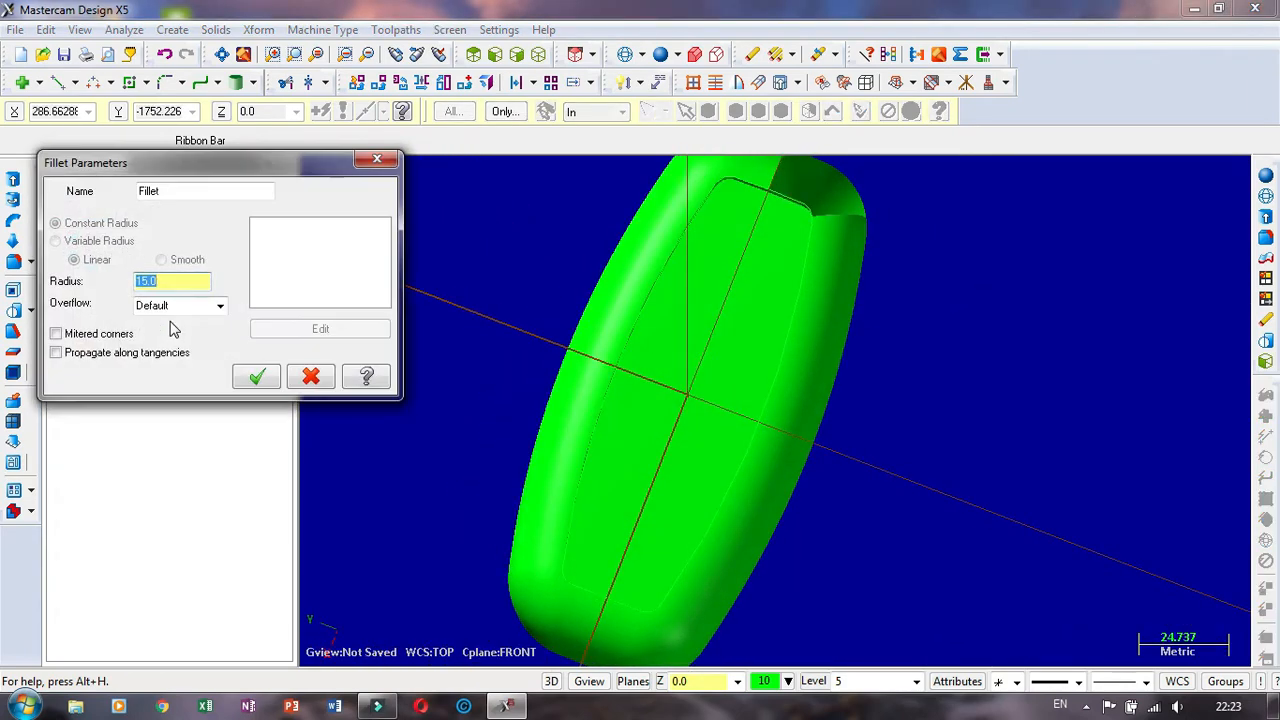
{"action": "double_click", "coordinate": [165, 283]}
{"action": "left_click", "coordinate": [311, 380]}
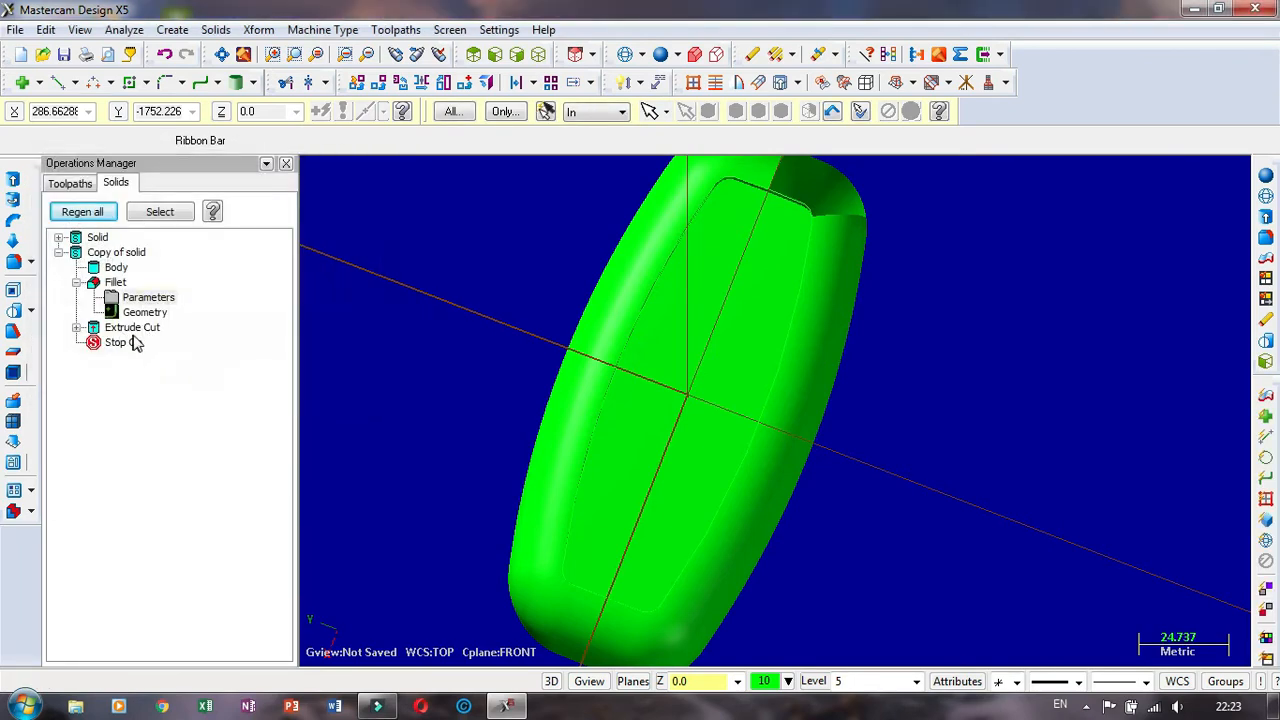
Step: Set the base pocket's extrude cut distance to 3.0 and regenerate the solid
{"action": "left_click", "coordinate": [140, 335]}
{"action": "left_click", "coordinate": [77, 327]}
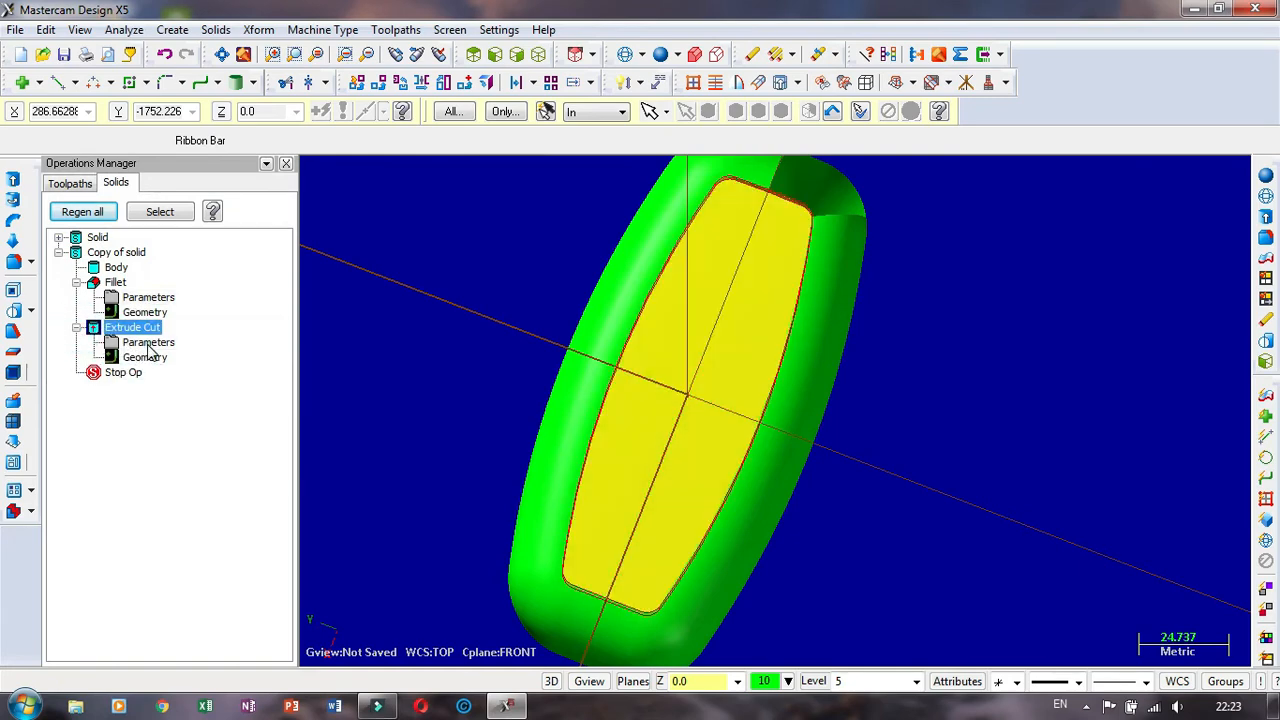
{"action": "left_click", "coordinate": [145, 343]}
{"action": "double_click", "coordinate": [213, 386]}
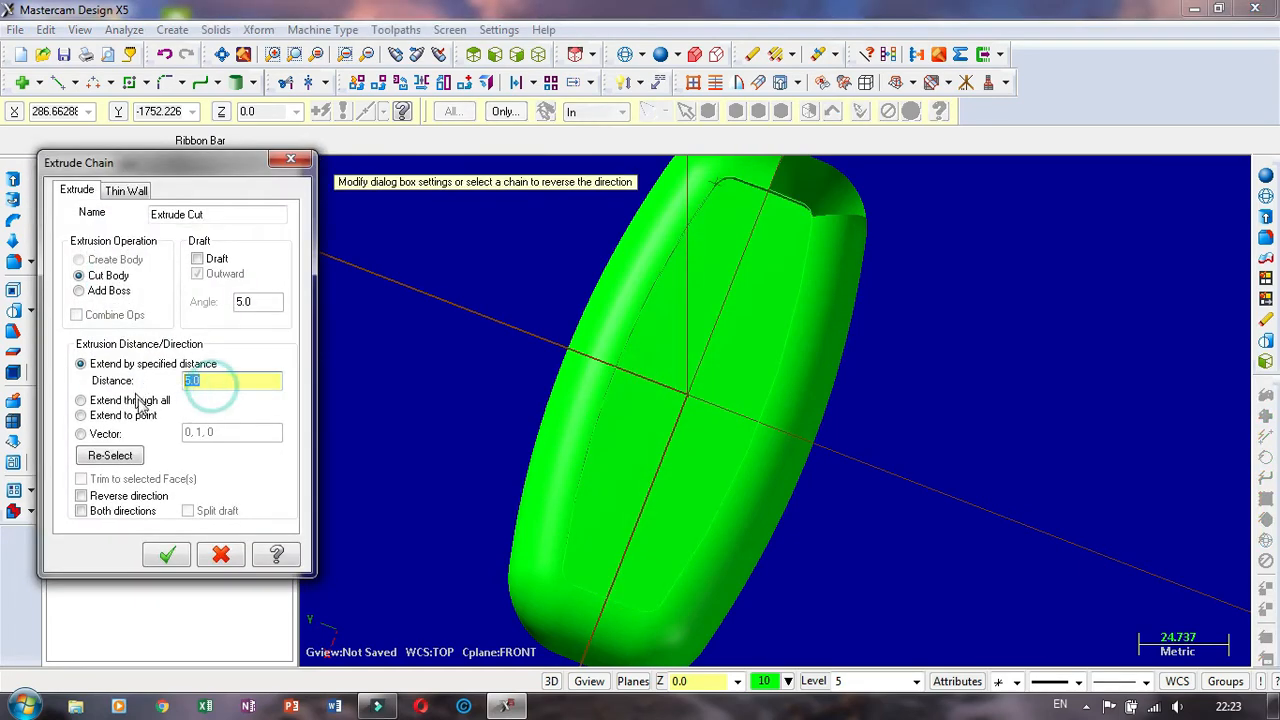
{"action": "type", "text": "33"}
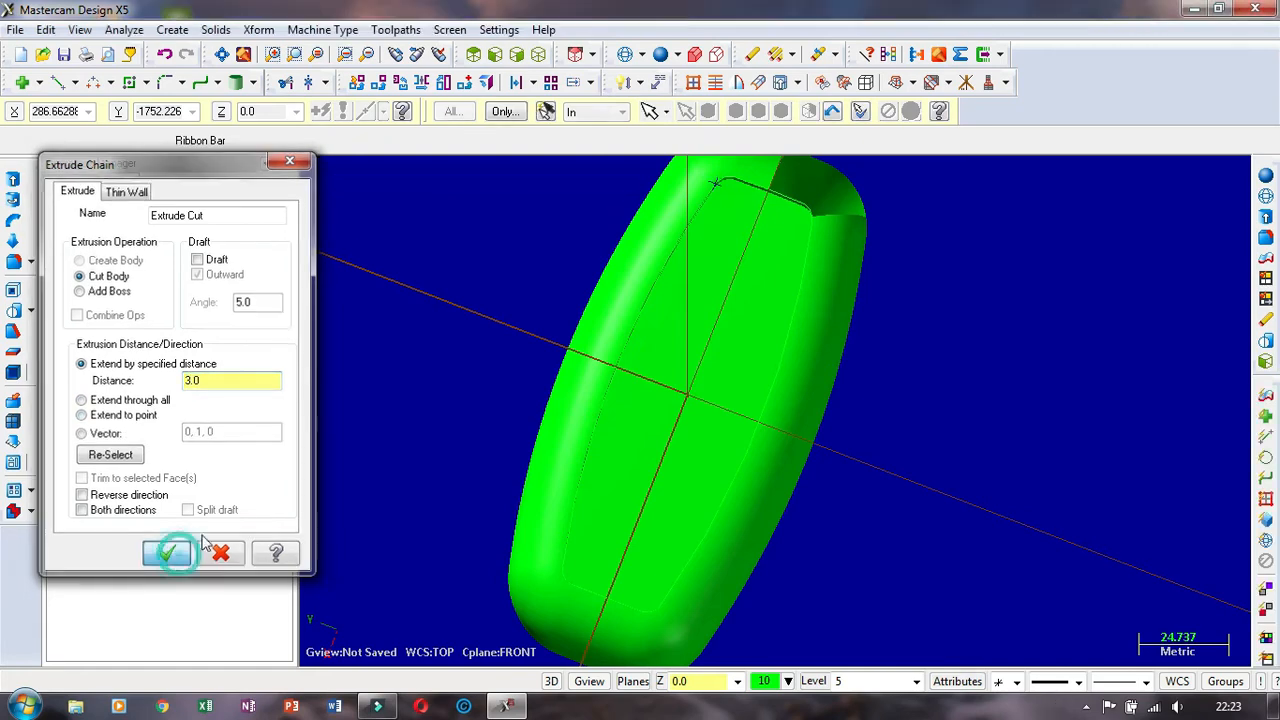
{"action": "left_click", "coordinate": [168, 553]}
{"action": "left_click", "coordinate": [84, 213]}
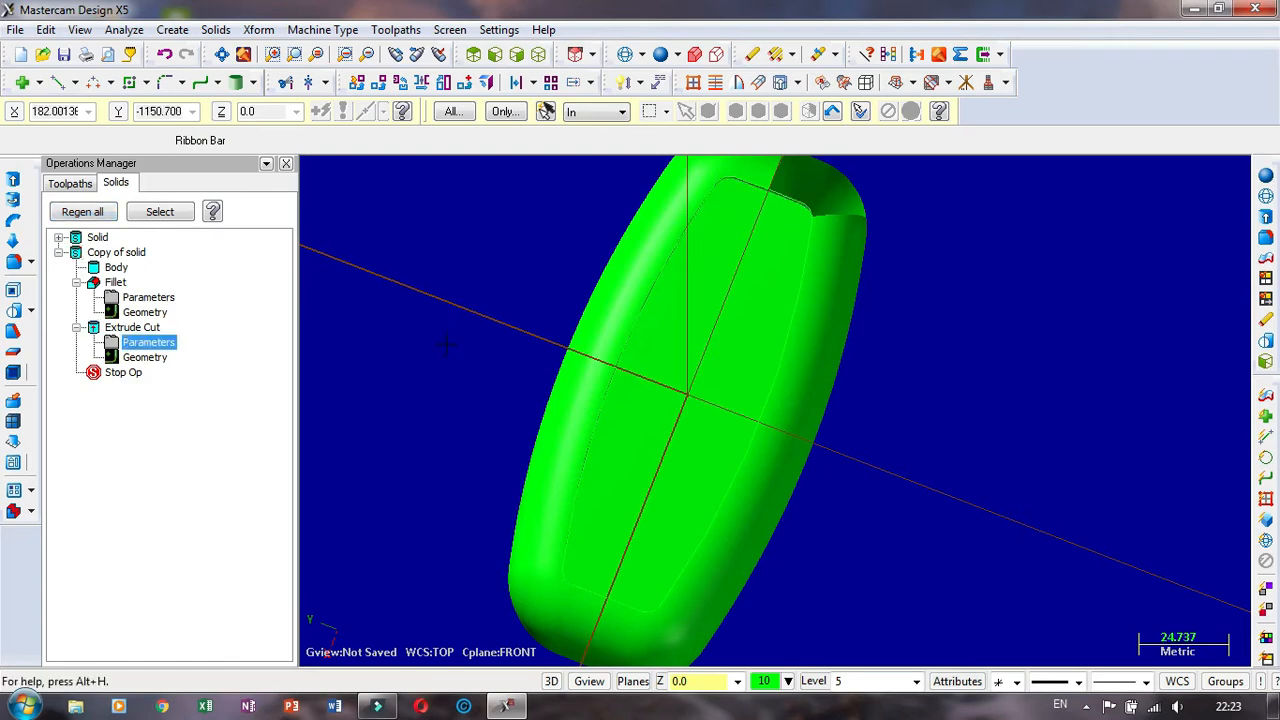
Step: Set the radius of the fillet operation listed before the extrude cut to 10.0 and regenerate the solid
{"action": "middle_click_drag", "start_coordinate": [447, 330], "coordinate": [674, 286]}
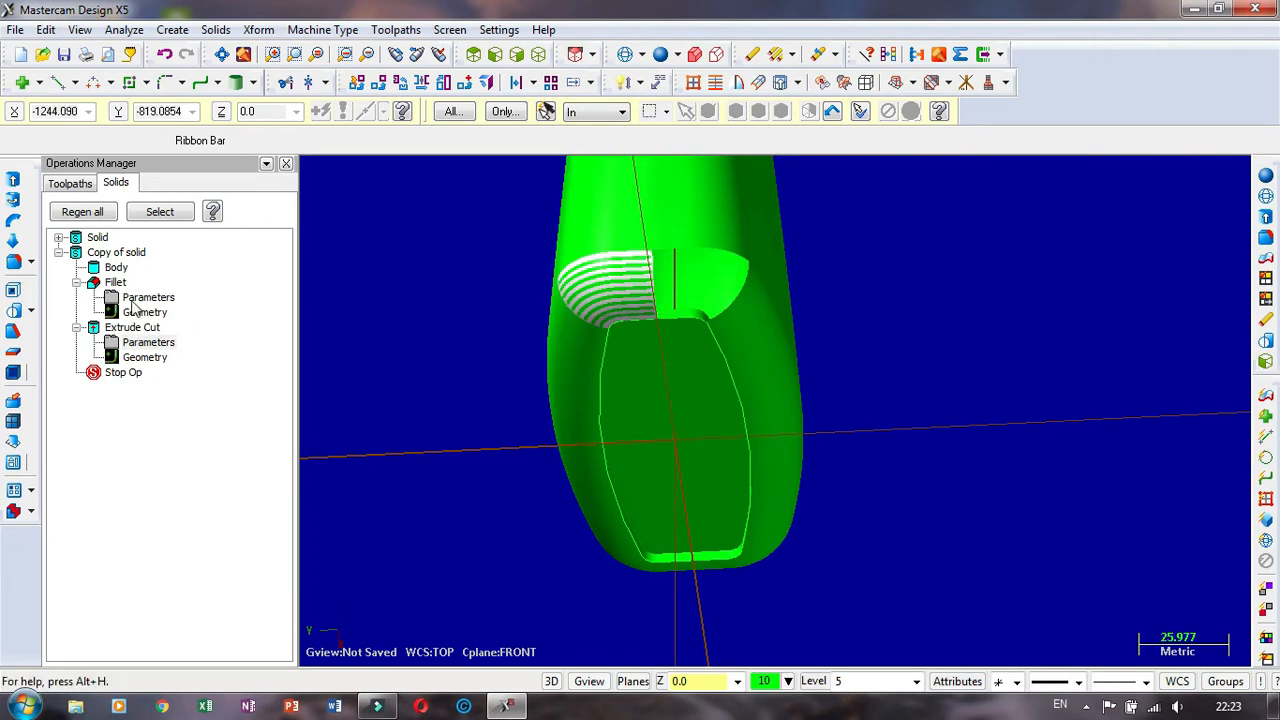
{"action": "left_click", "coordinate": [135, 299]}
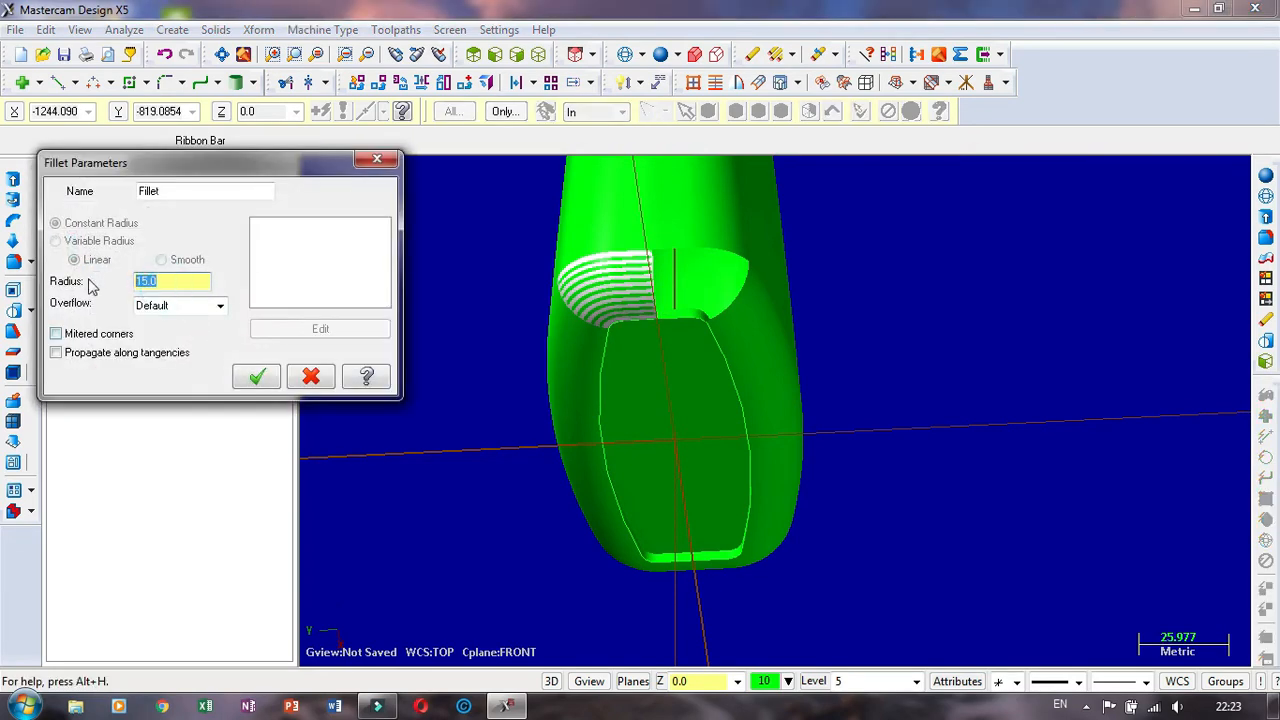
{"action": "type", "text": "10"}
{"action": "left_click", "coordinate": [255, 377]}
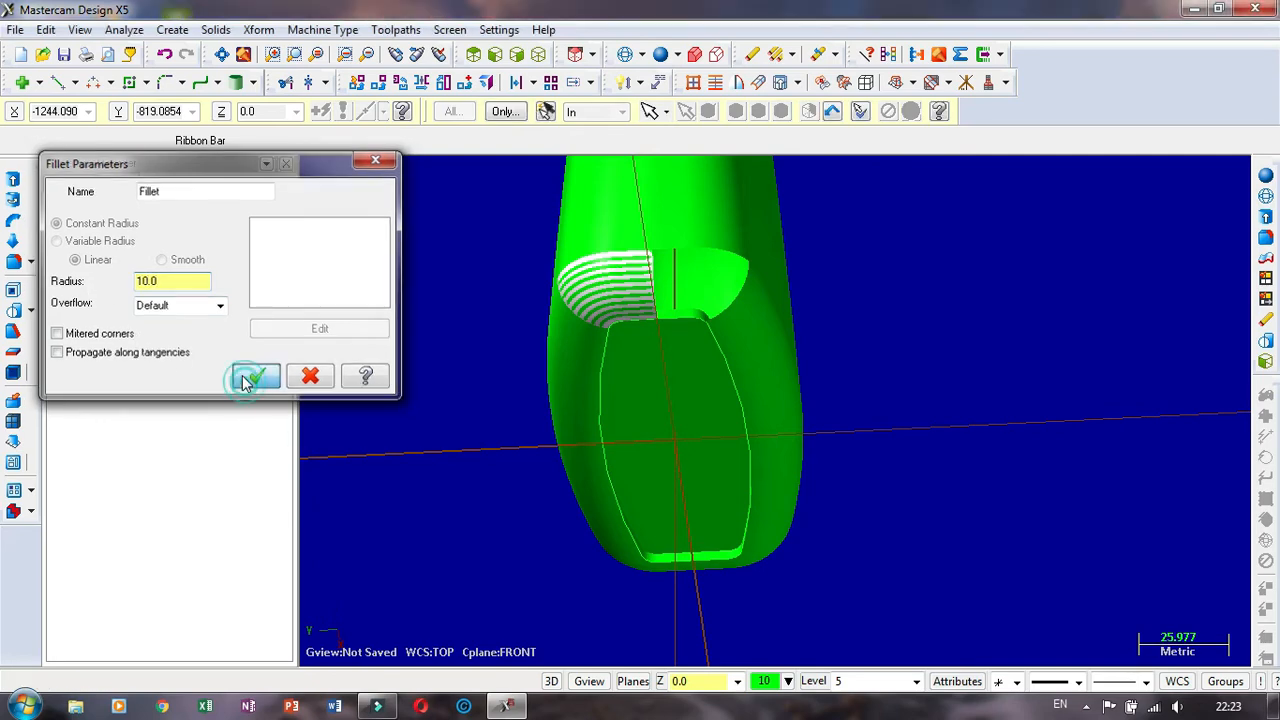
{"action": "left_click", "coordinate": [82, 211]}
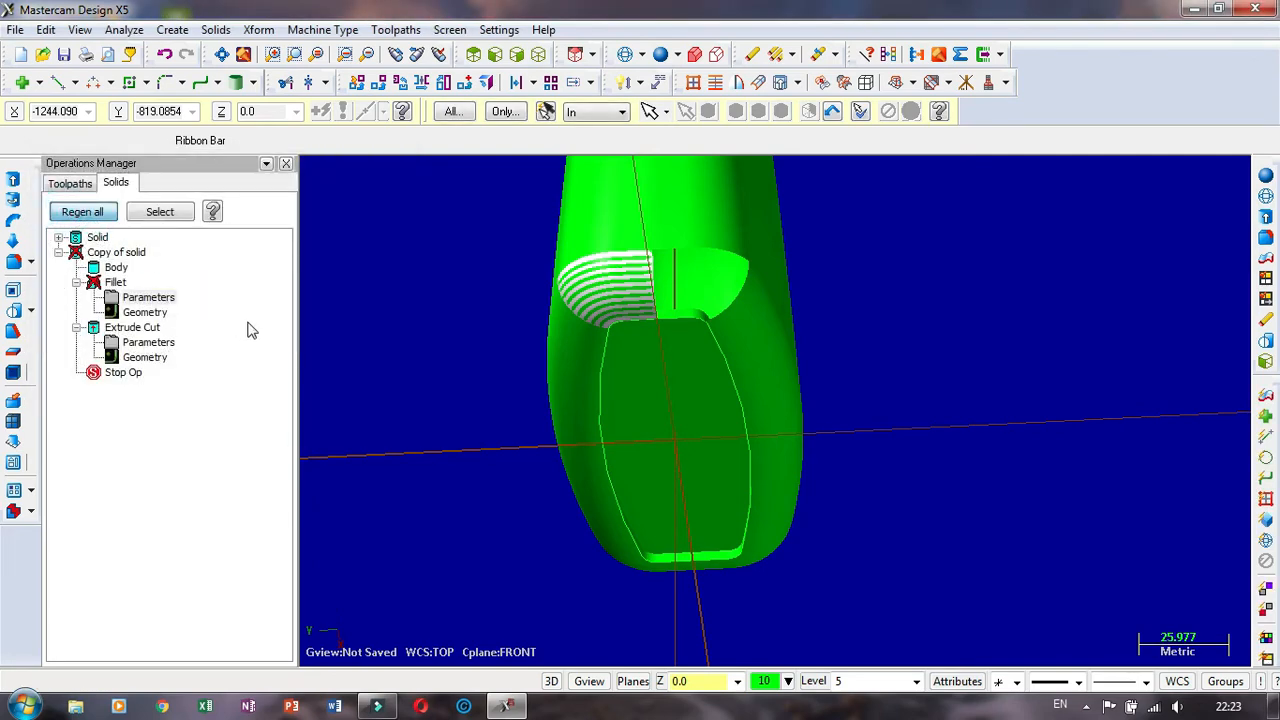
Step: Fillet the floor face of the base pocket with a constant radius of 3.0
{"action": "scroll", "coordinate": [532, 371], "scroll_direction": "down", "scroll_amount": 5}
{"action": "scroll", "coordinate": [511, 358], "scroll_direction": "up", "scroll_amount": 3}
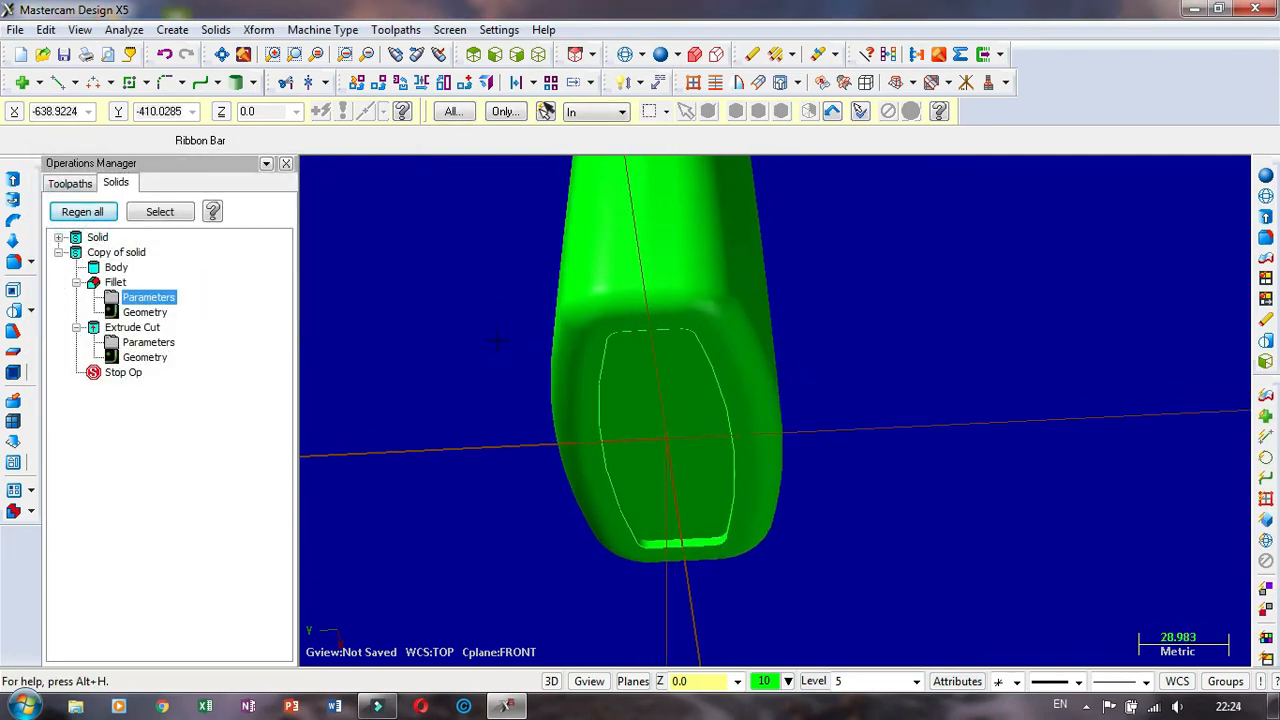
{"action": "mouse_move", "coordinate": [508, 305]}
{"action": "middle_mouse_down"}
{"action": "mouse_move", "coordinate": [509, 361]}
{"action": "mouse_move", "coordinate": [491, 357]}
{"action": "mouse_move", "coordinate": [471, 309]}
{"action": "mouse_move", "coordinate": [445, 190]}
{"action": "mouse_move", "coordinate": [601, 306]}
{"action": "mouse_move", "coordinate": [530, 308]}
{"action": "middle_mouse_up"}
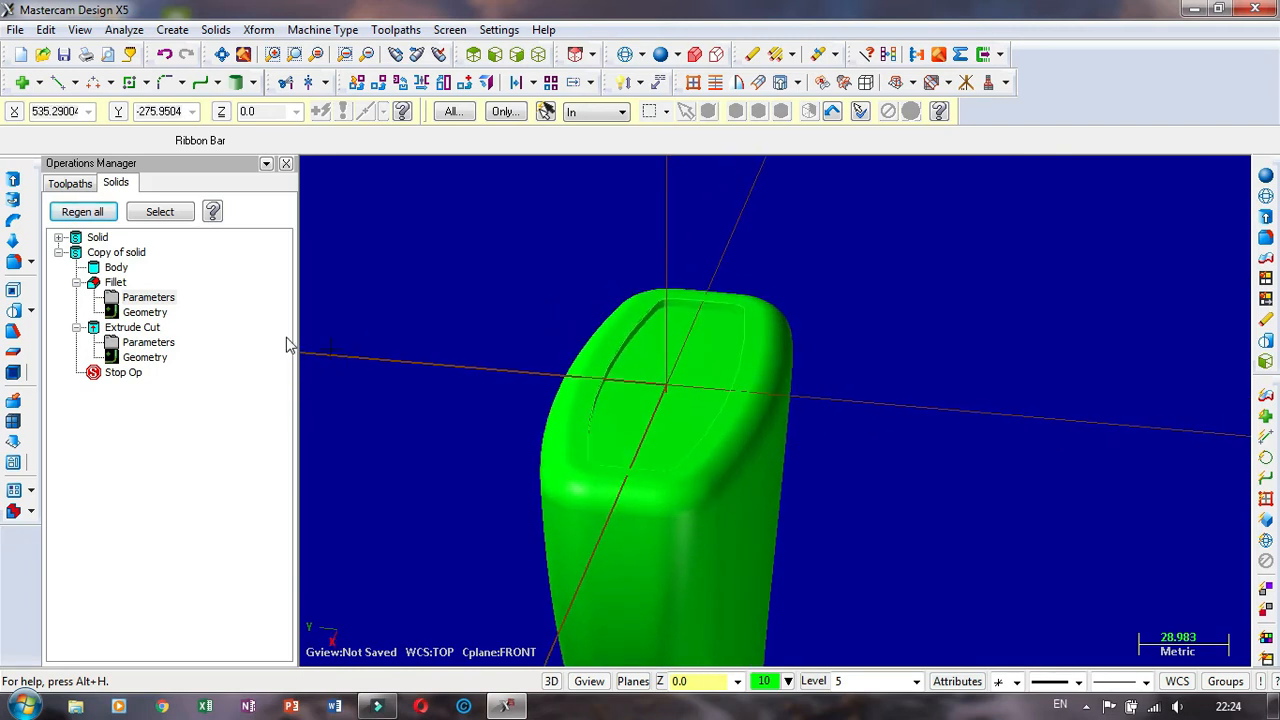
{"action": "left_click", "coordinate": [14, 264]}
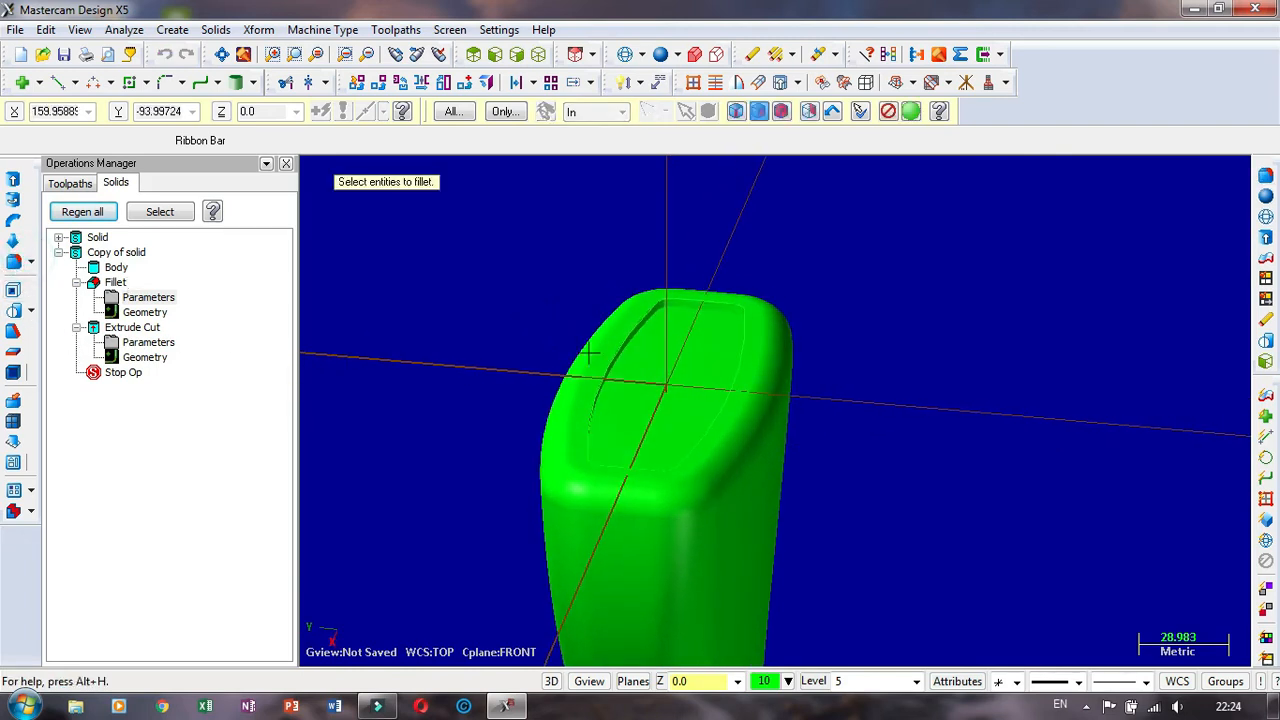
{"action": "left_click", "coordinate": [667, 366]}
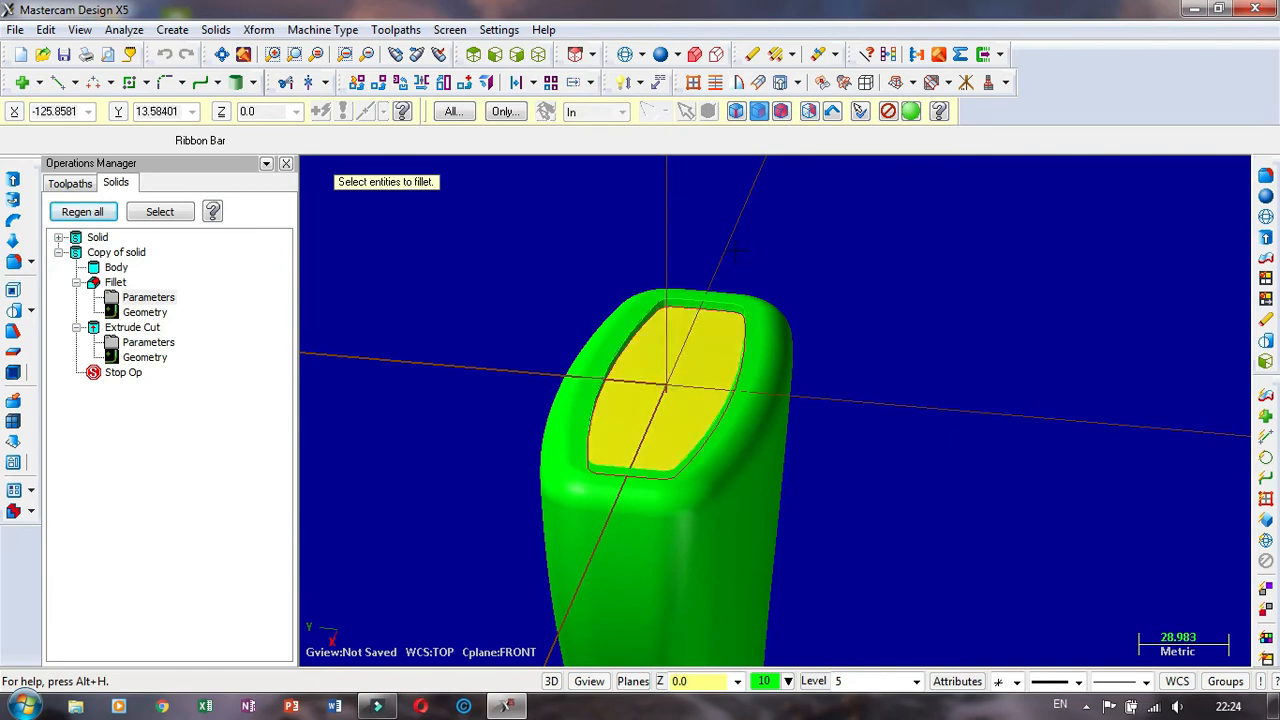
{"action": "key", "text": "Return"}
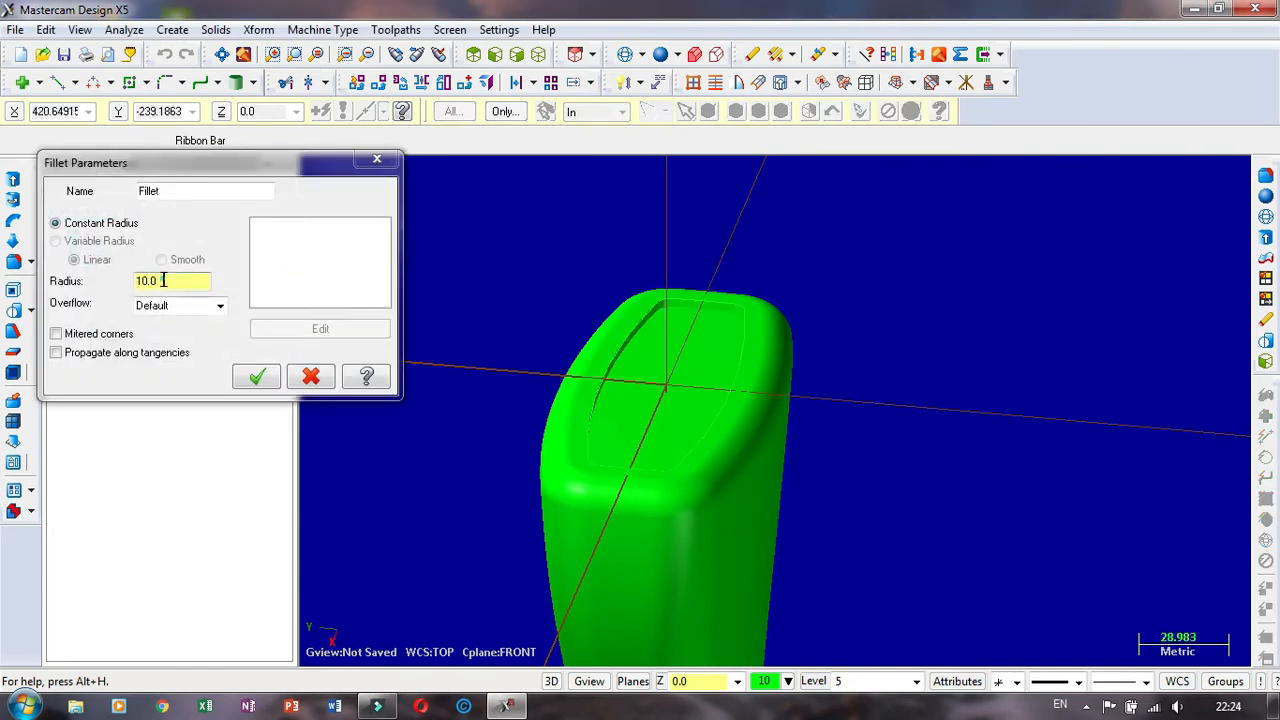
{"action": "double_click", "coordinate": [163, 281]}
{"action": "left_click", "coordinate": [252, 377]}
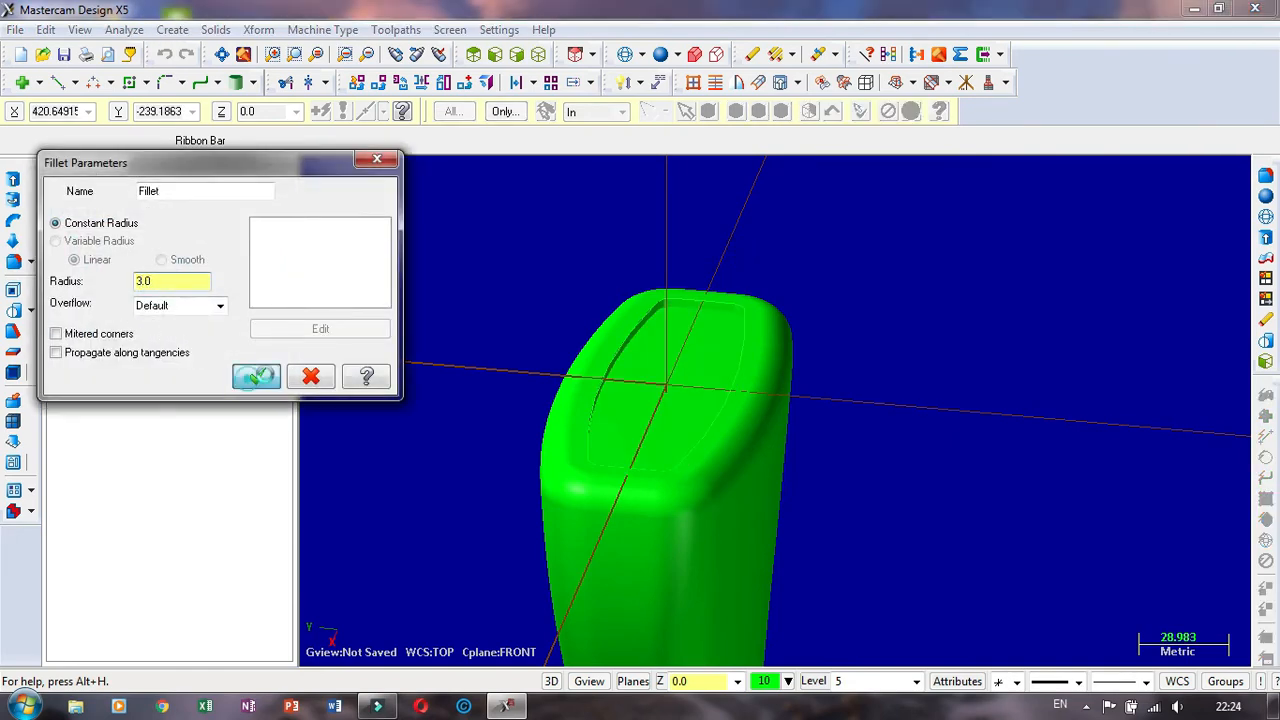
Step: Examine the filleted base pocket, the bottle's overall shape and the flat top face of the neck from several angles
{"action": "middle_click_drag", "start_coordinate": [603, 365], "coordinate": [613, 291]}
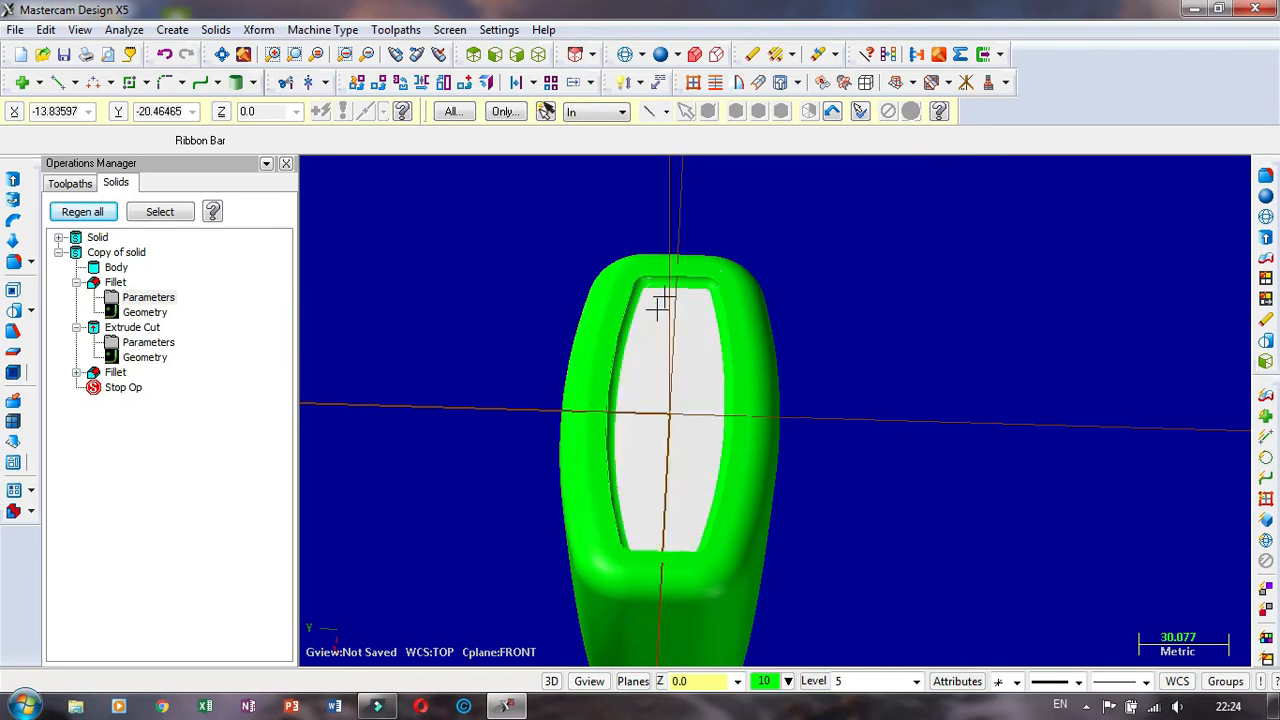
{"action": "middle_click_drag", "start_coordinate": [668, 297], "coordinate": [850, 500]}
{"action": "scroll", "coordinate": [829, 515], "scroll_direction": "down", "scroll_amount": 4}
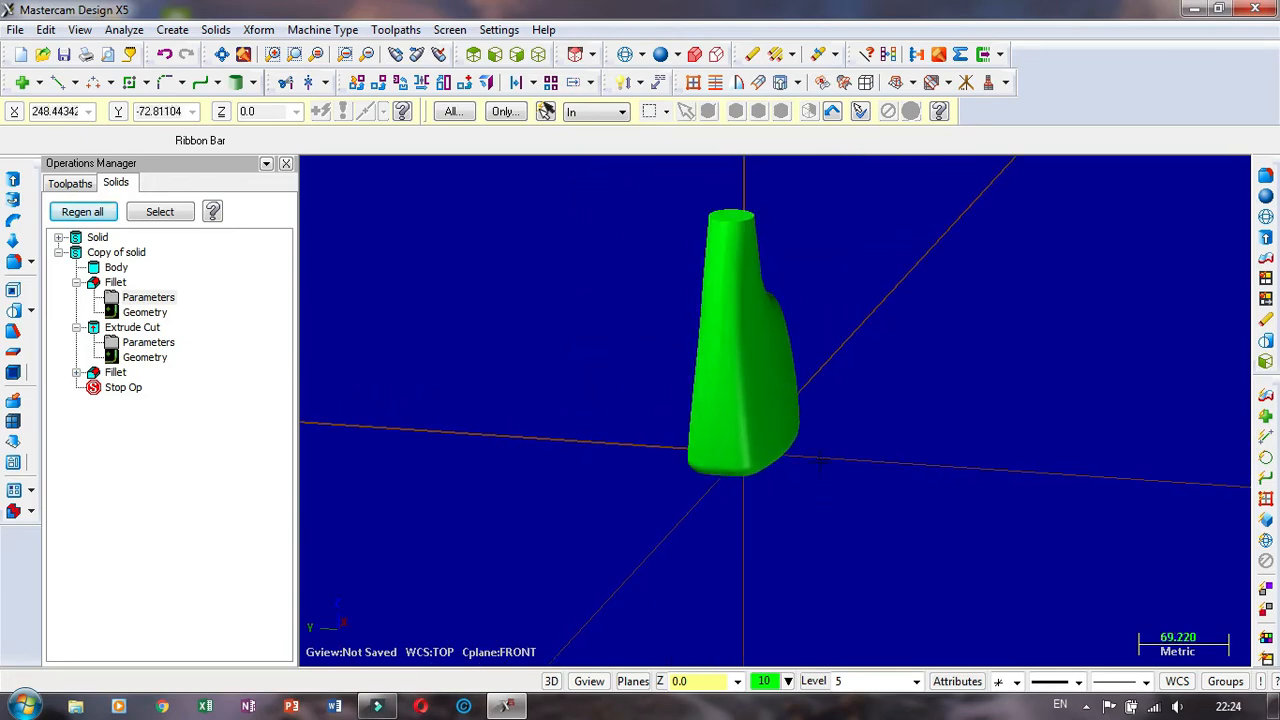
{"action": "middle_click_drag", "start_coordinate": [780, 328], "coordinate": [815, 387]}
{"action": "scroll", "coordinate": [815, 387], "scroll_direction": "up", "scroll_amount": 6}
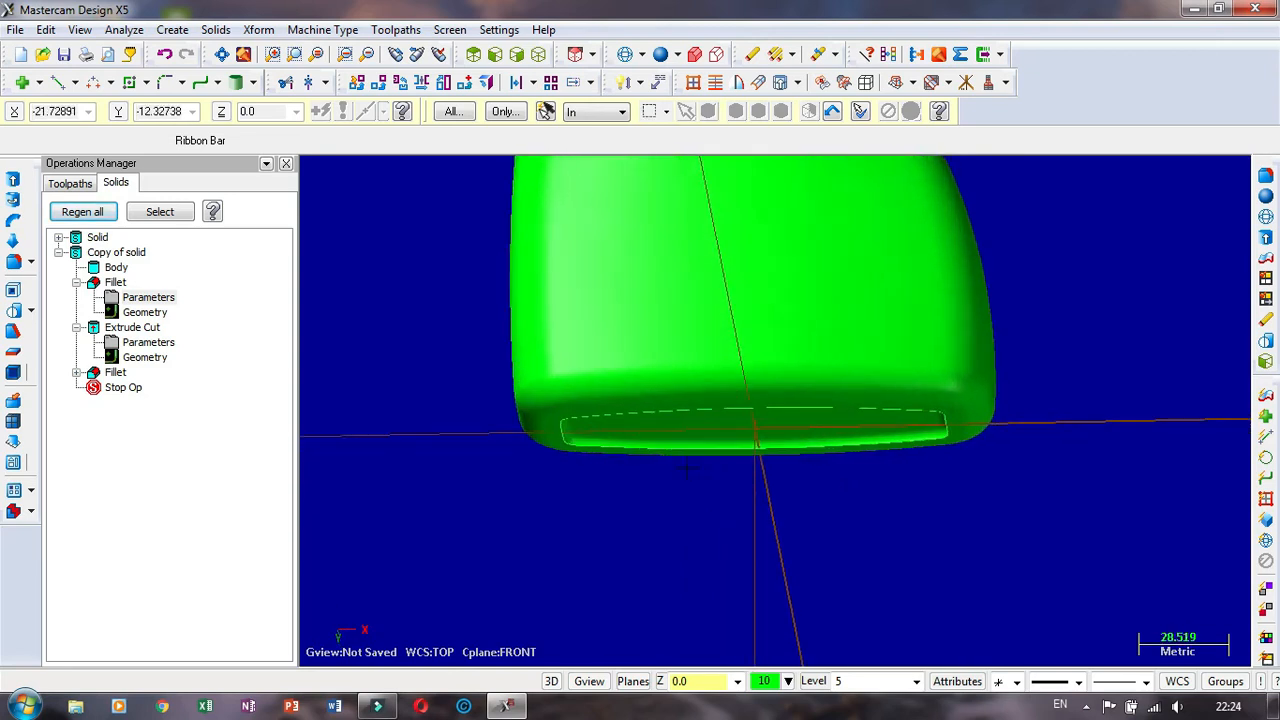
{"action": "scroll", "coordinate": [822, 450], "scroll_direction": "down", "scroll_amount": 4}
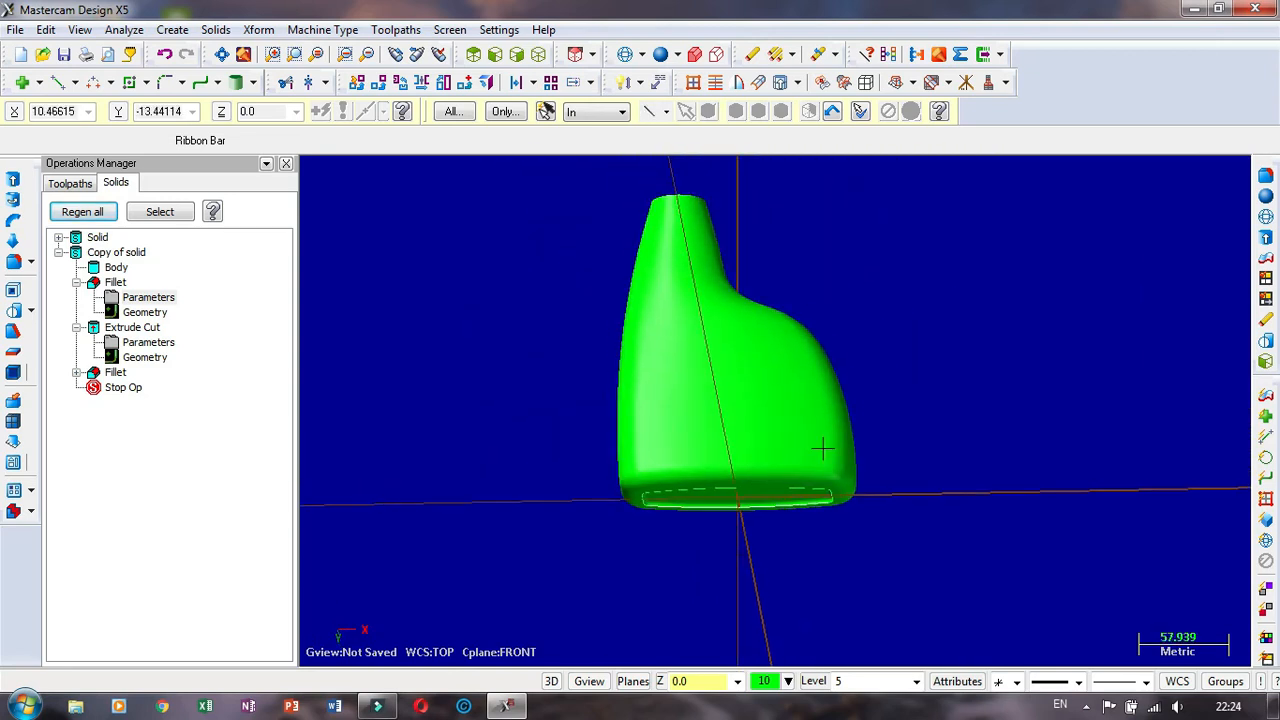
{"action": "middle_click_drag", "start_coordinate": [860, 336], "coordinate": [827, 293]}
{"action": "scroll", "coordinate": [707, 198], "scroll_direction": "up", "scroll_amount": 4}
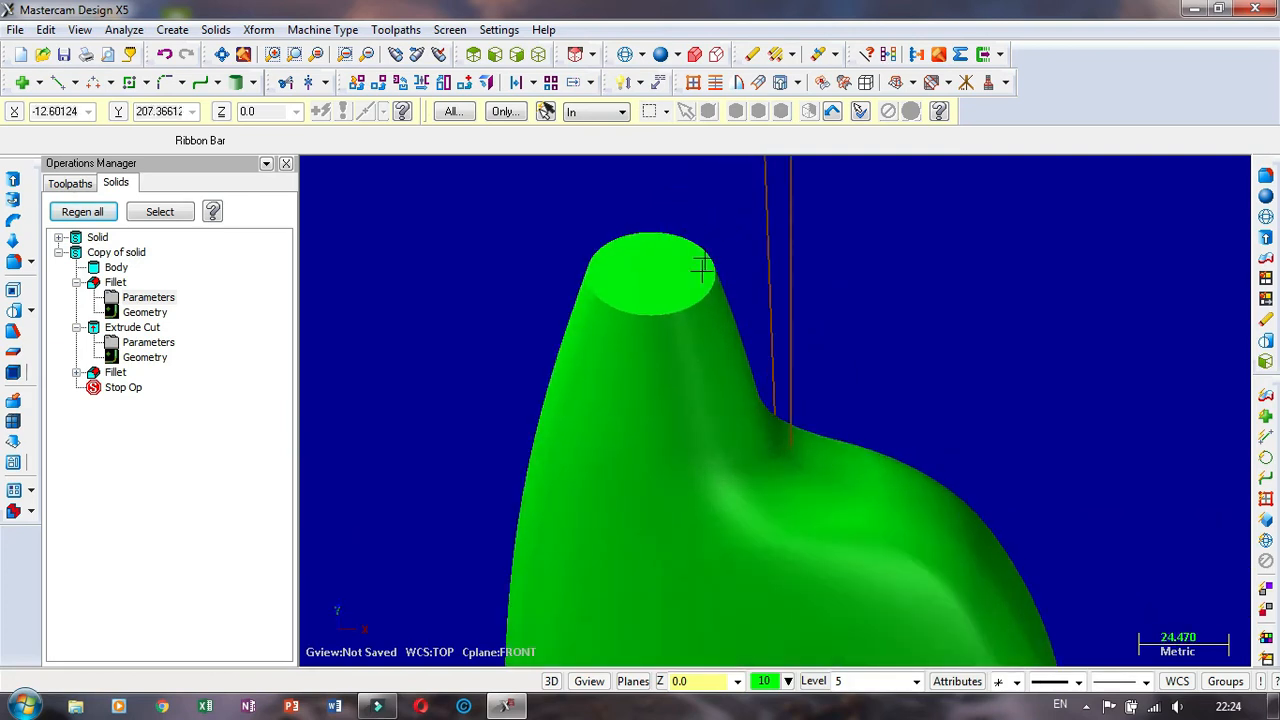
{"action": "scroll", "coordinate": [729, 295], "scroll_direction": "down", "scroll_amount": 3}
{"action": "left_click", "coordinate": [686, 278]}
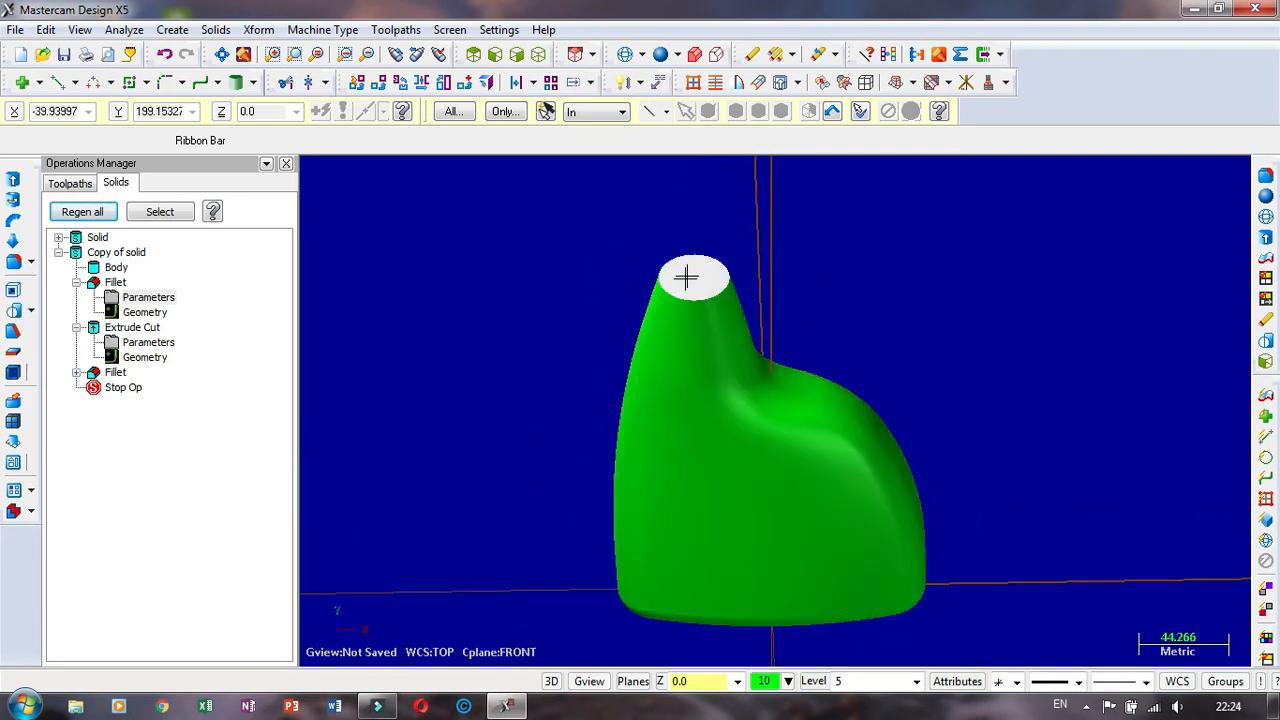
{"action": "middle_click_drag", "start_coordinate": [822, 322], "coordinate": [812, 320]}
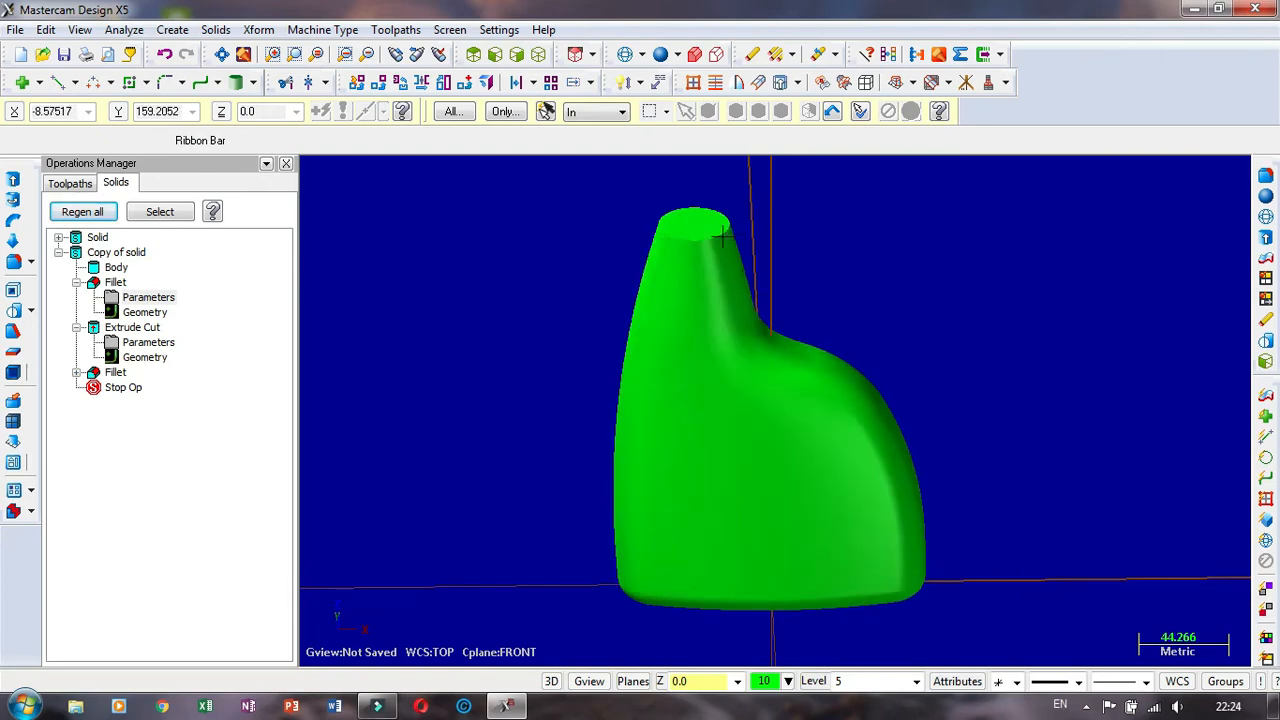
Step: Create a curve on one edge along the rim of the bottle neck's top face
{"action": "scroll", "coordinate": [718, 220], "scroll_direction": "down", "scroll_amount": 1}
{"action": "scroll", "coordinate": [705, 185], "scroll_direction": "up", "scroll_amount": 2}
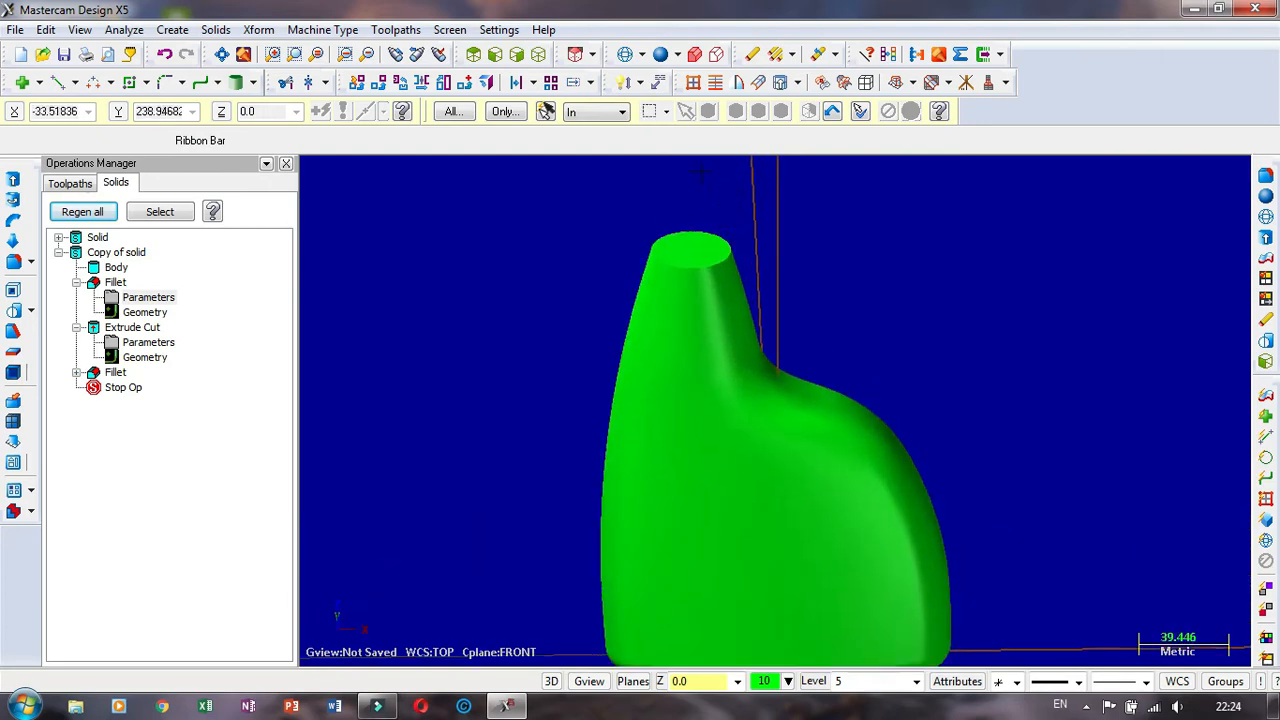
{"action": "scroll", "coordinate": [700, 172], "scroll_direction": "up", "scroll_amount": 1}
{"action": "left_click", "coordinate": [172, 29]}
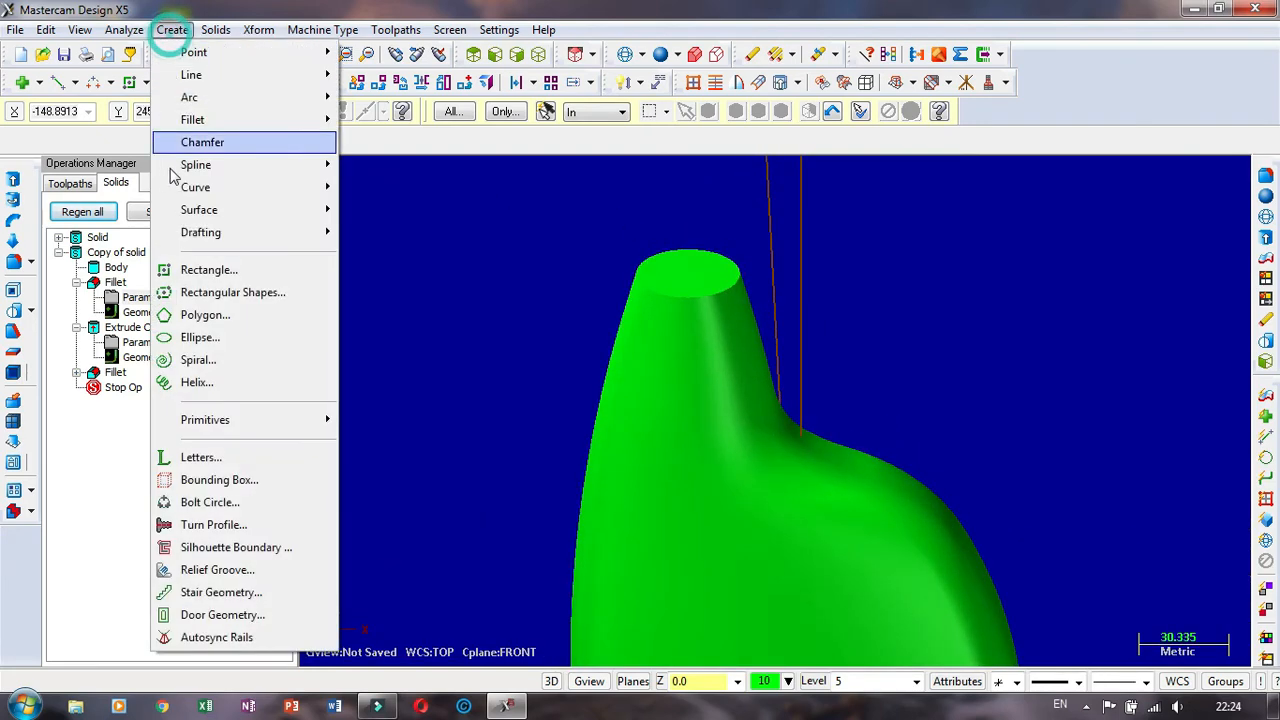
{"action": "mouse_move", "coordinate": [218, 195]}
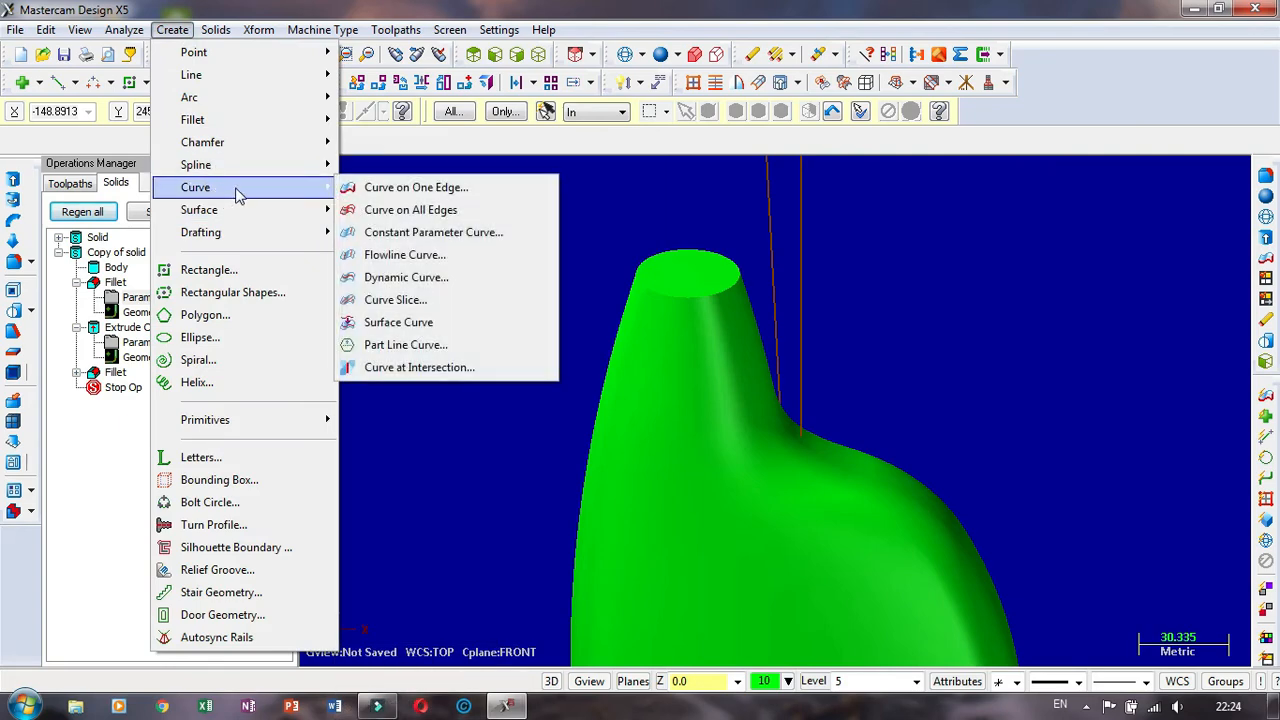
{"action": "left_click", "coordinate": [432, 190]}
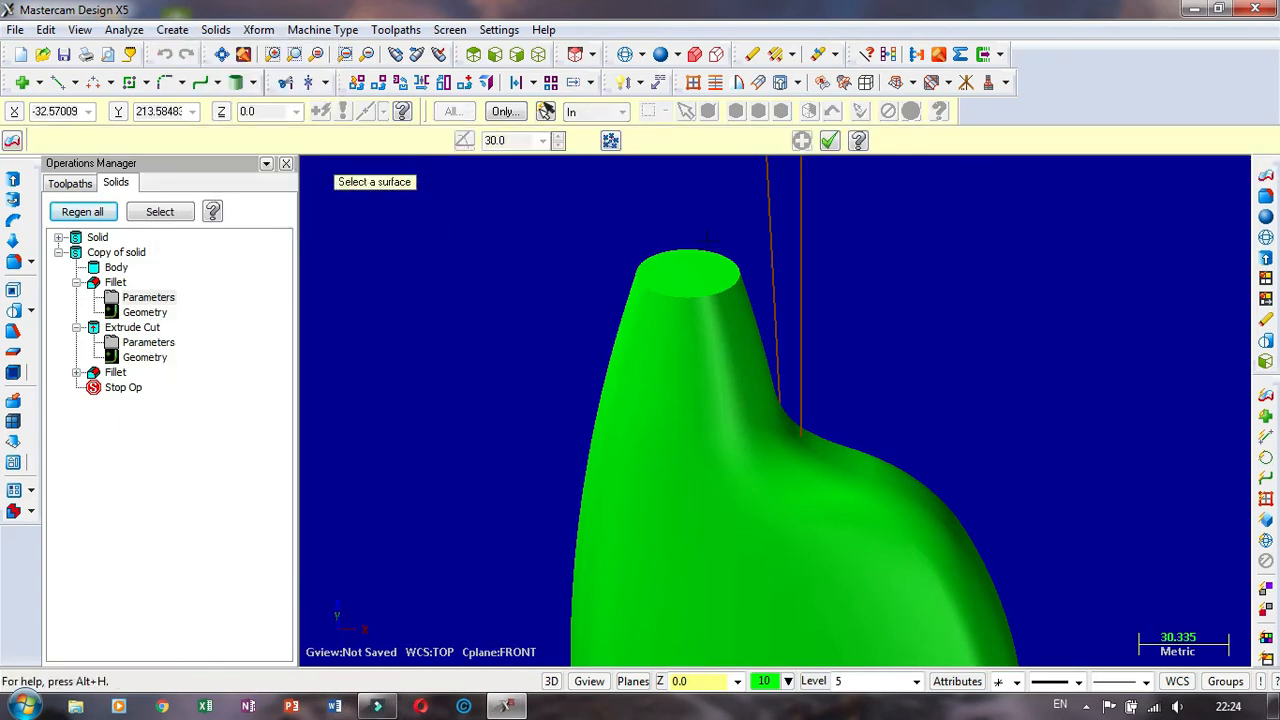
{"action": "left_click", "coordinate": [737, 295]}
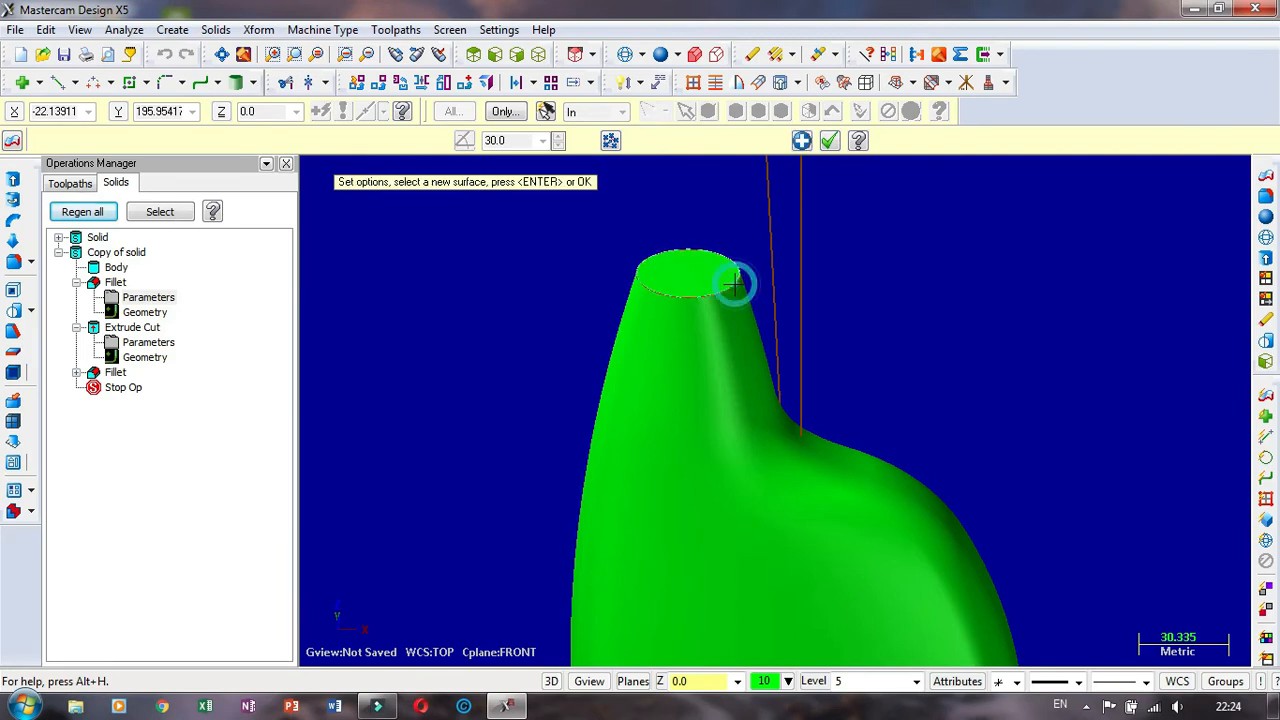
{"action": "left_click", "coordinate": [829, 142]}
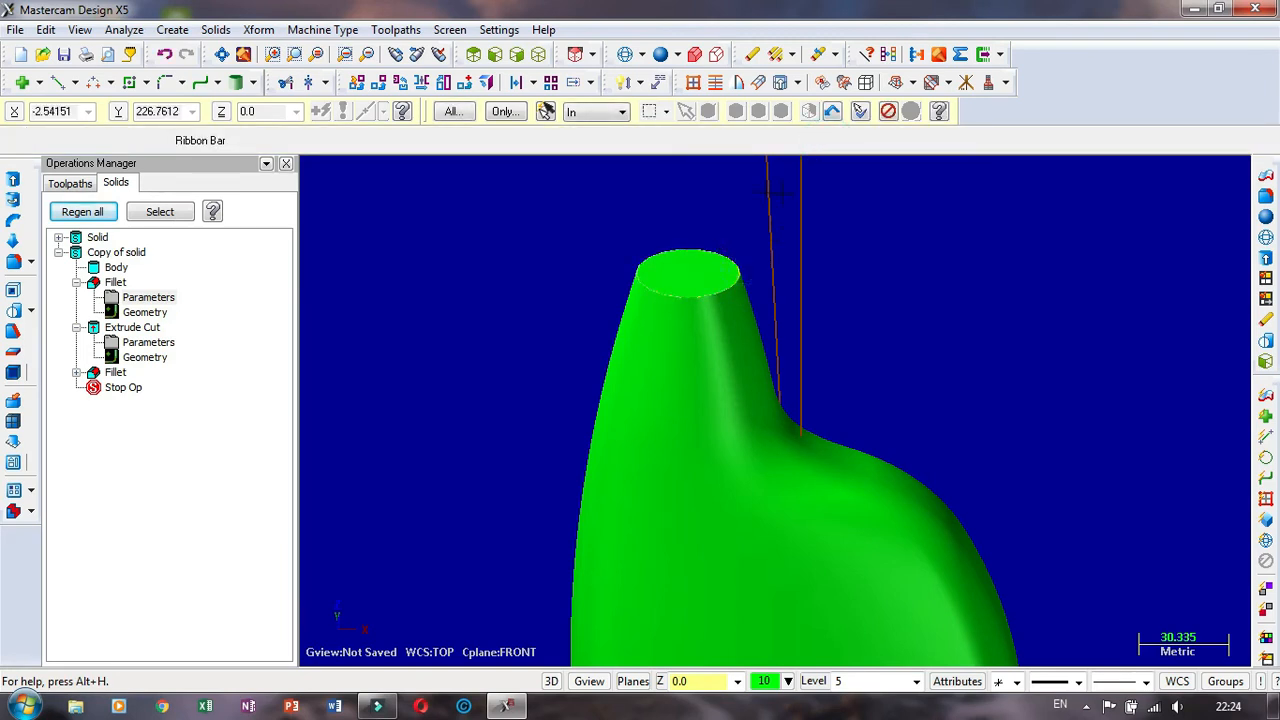
Step: Copy the neck rim curve to level 6 with Change Levels
{"action": "left_click", "coordinate": [813, 681]}
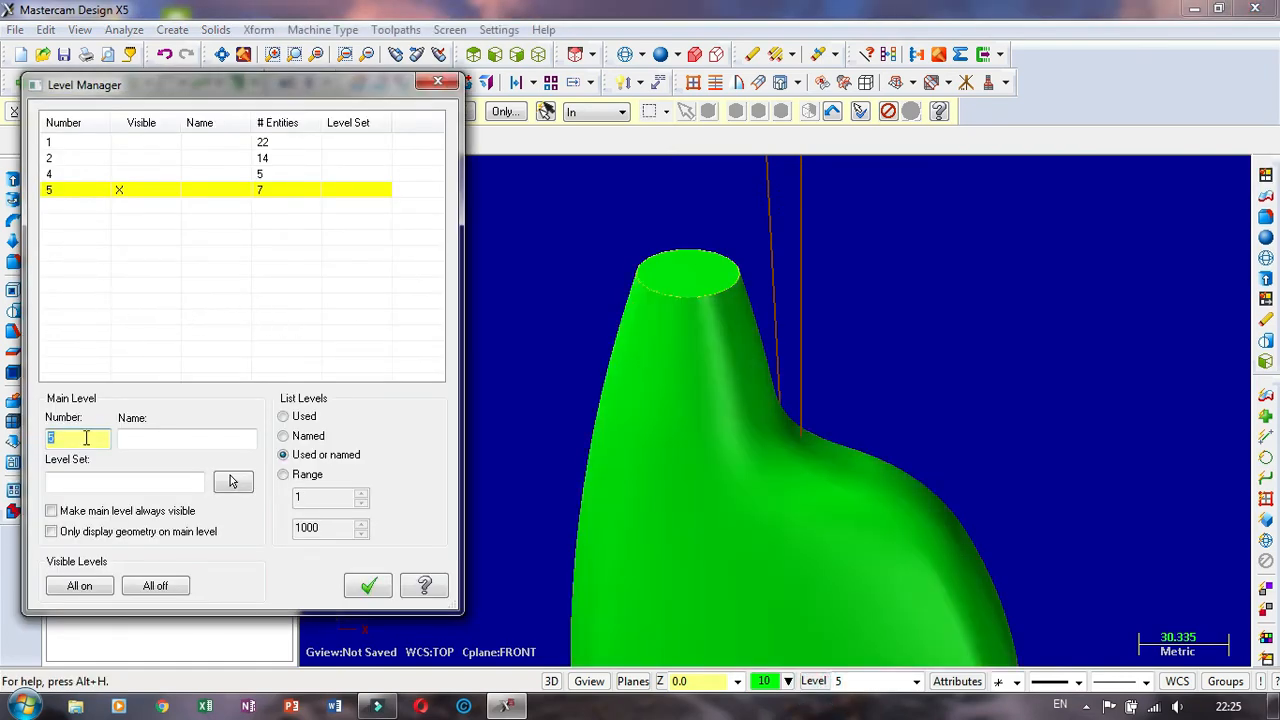
{"action": "left_click", "coordinate": [437, 82]}
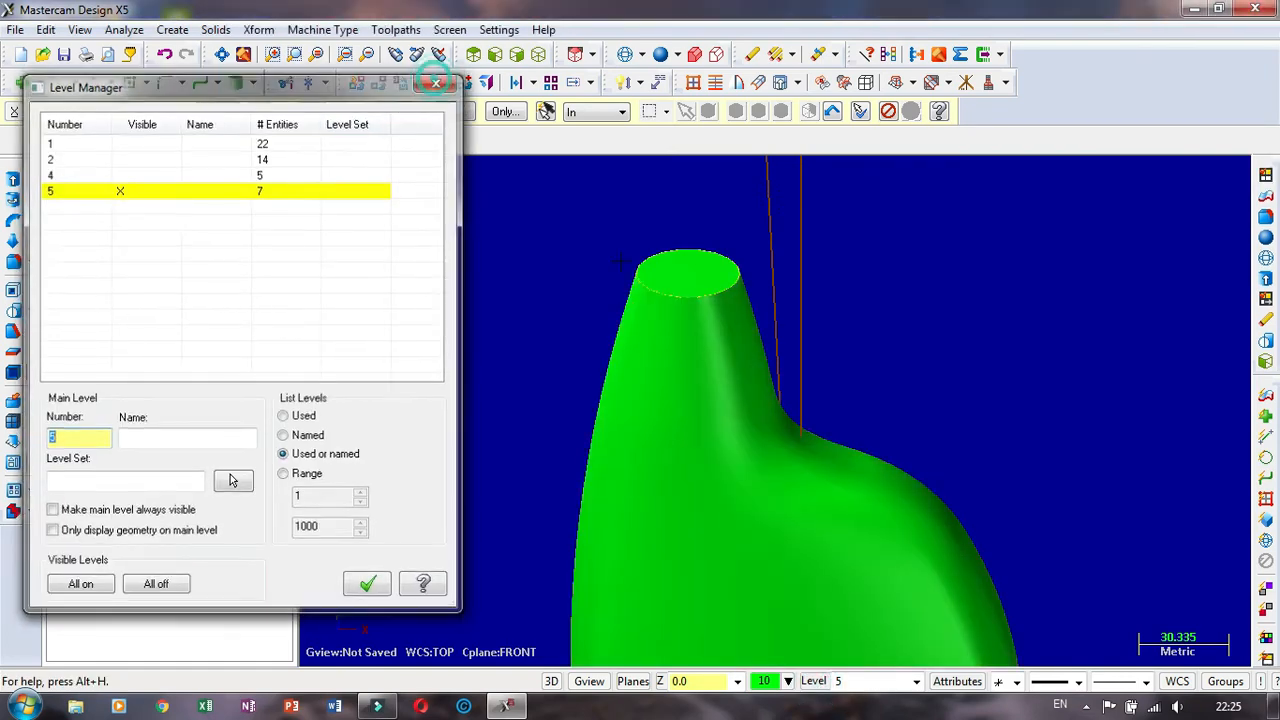
{"action": "right_click", "coordinate": [820, 681]}
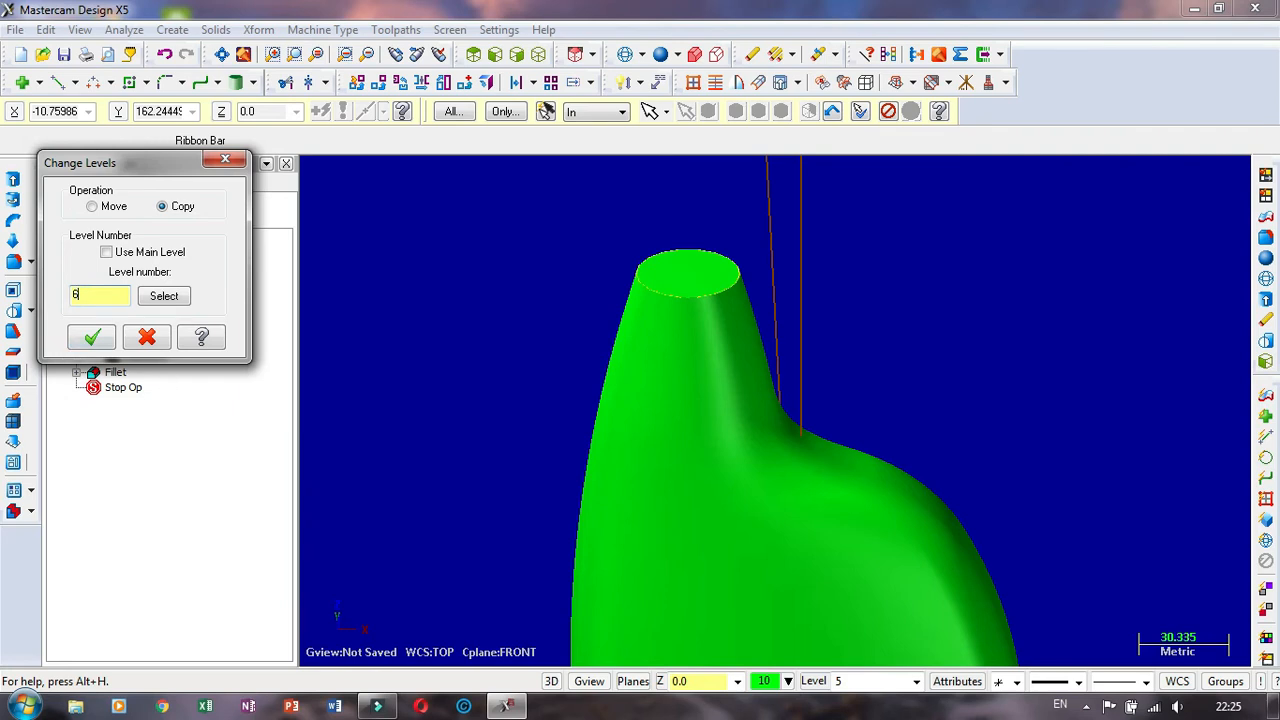
{"action": "left_click", "coordinate": [93, 339]}
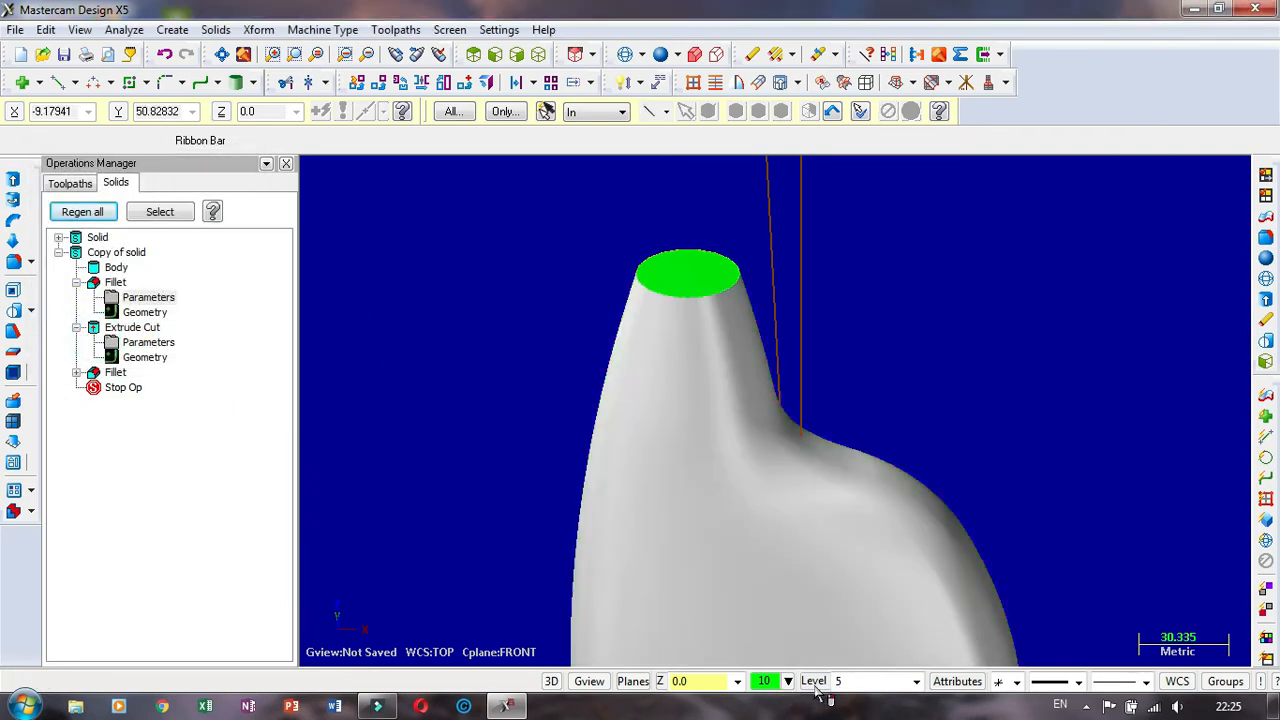
Step: Make level 6 the main level and hide level 5 so only the neck rim curve remains displayed
{"action": "left_click", "coordinate": [815, 681]}
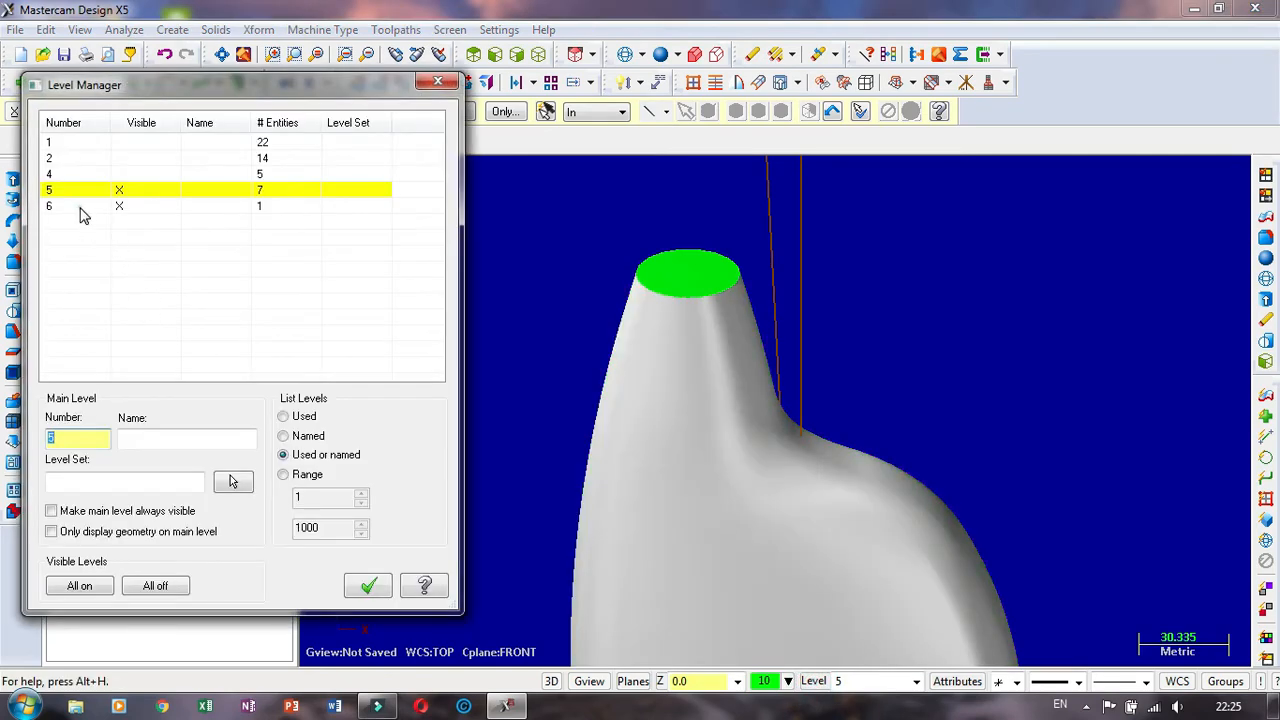
{"action": "left_click", "coordinate": [81, 205]}
{"action": "left_click", "coordinate": [119, 190]}
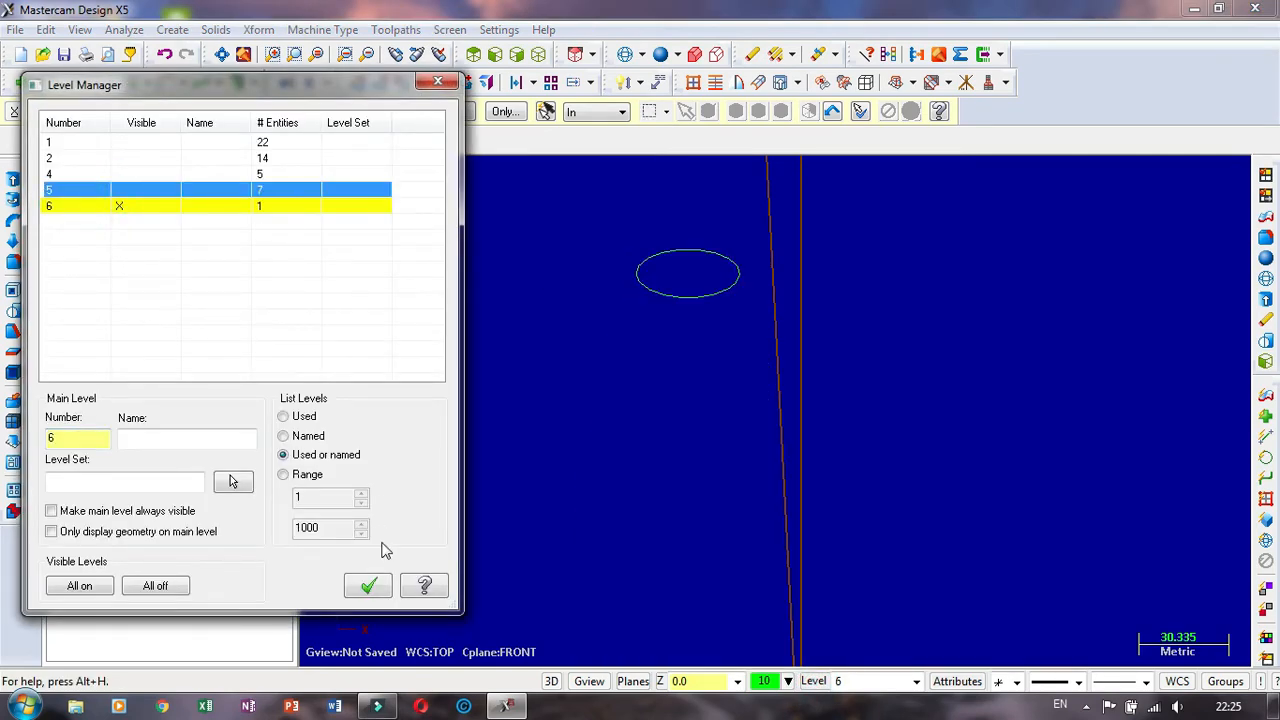
{"action": "left_click", "coordinate": [368, 585]}
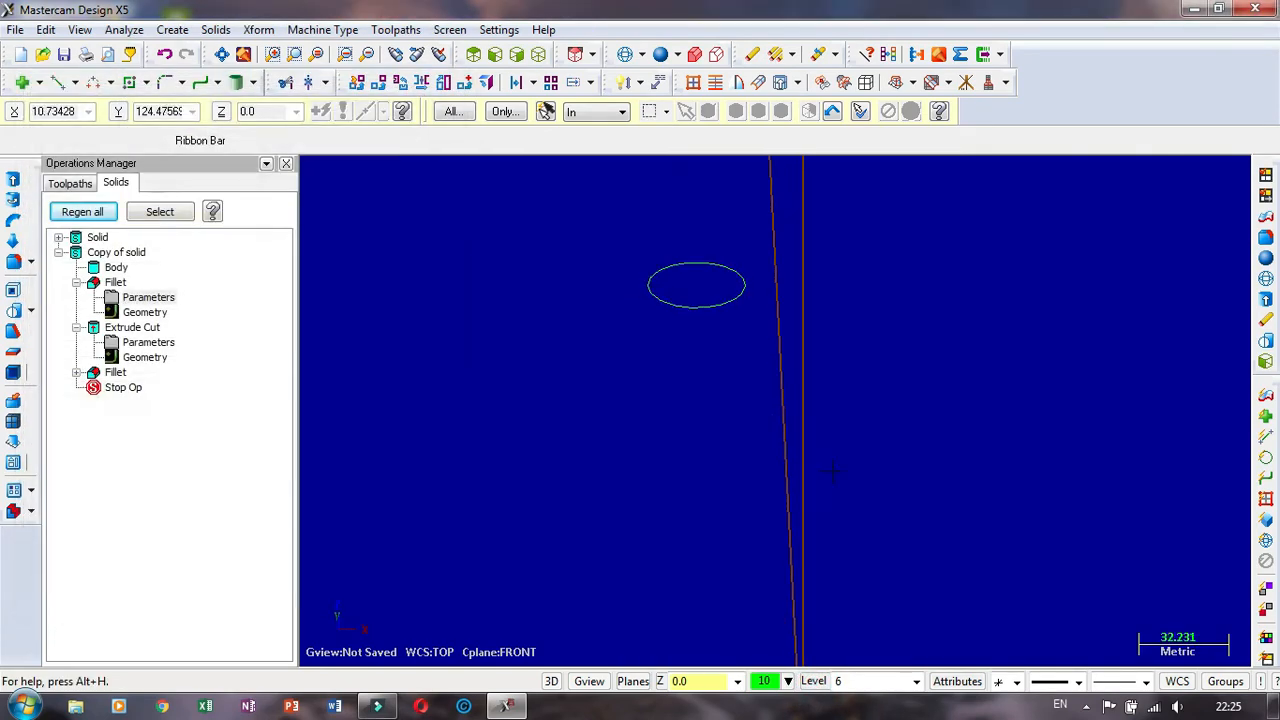
Step: Offset the neck rim curve inward by 4.0 as a copy with Xform Offset Contour, working in the top plane
{"action": "scroll", "coordinate": [790, 446], "scroll_direction": "up", "scroll_amount": 3}
{"action": "scroll", "coordinate": [773, 447], "scroll_direction": "down", "scroll_amount": 5}
{"action": "right_click", "coordinate": [982, 375]}
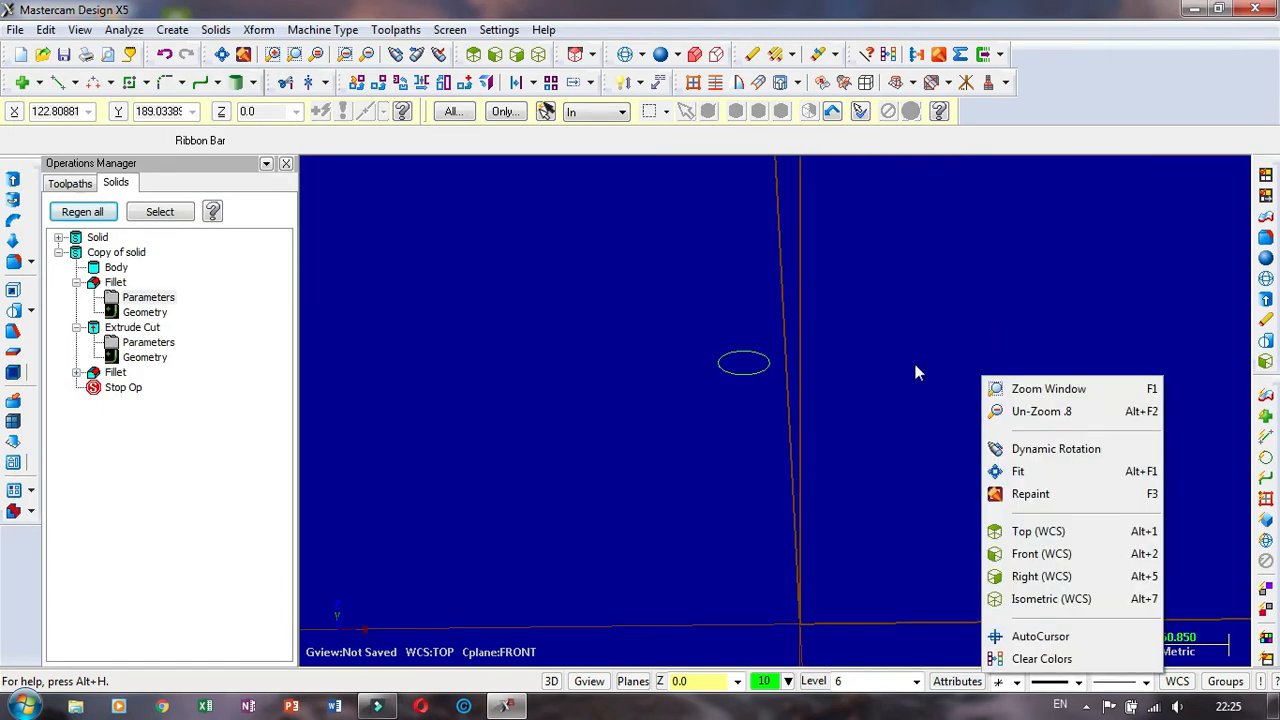
{"action": "left_click", "coordinate": [1030, 553]}
{"action": "scroll", "coordinate": [770, 310], "scroll_direction": "up", "scroll_amount": 3}
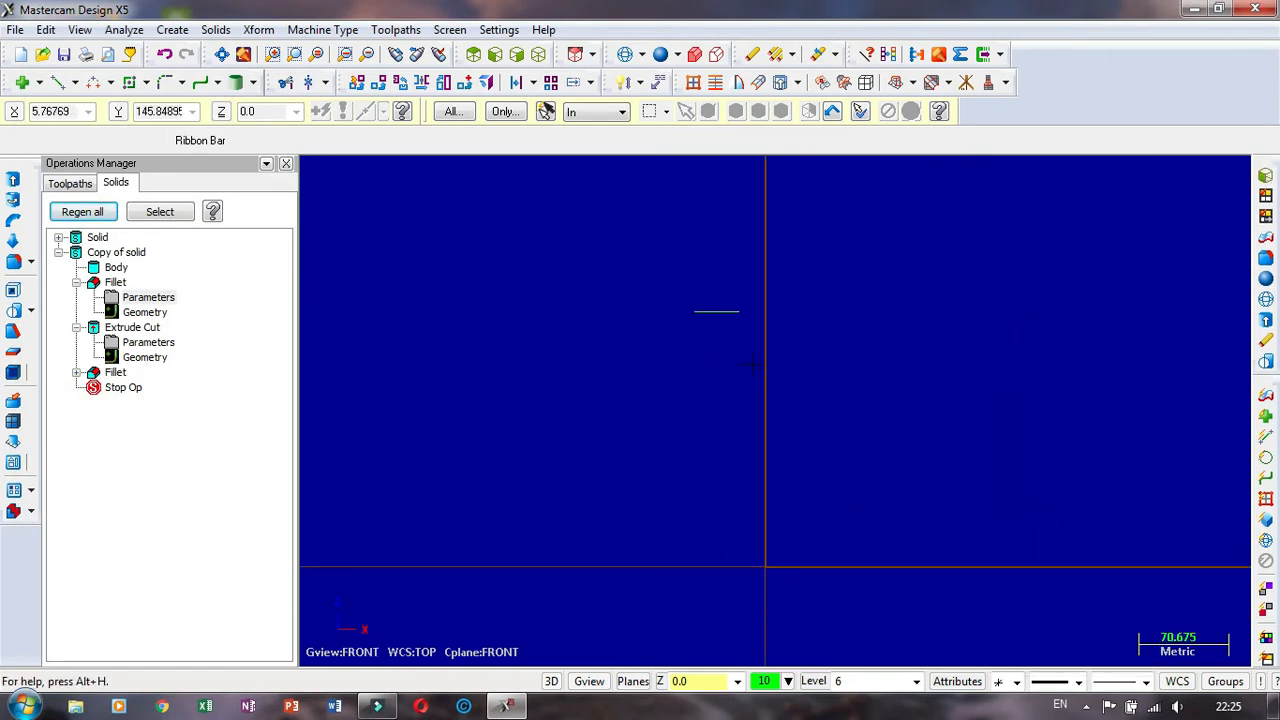
{"action": "scroll", "coordinate": [769, 306], "scroll_direction": "up", "scroll_amount": 2}
{"action": "middle_click_drag", "start_coordinate": [687, 240], "coordinate": [670, 268]}
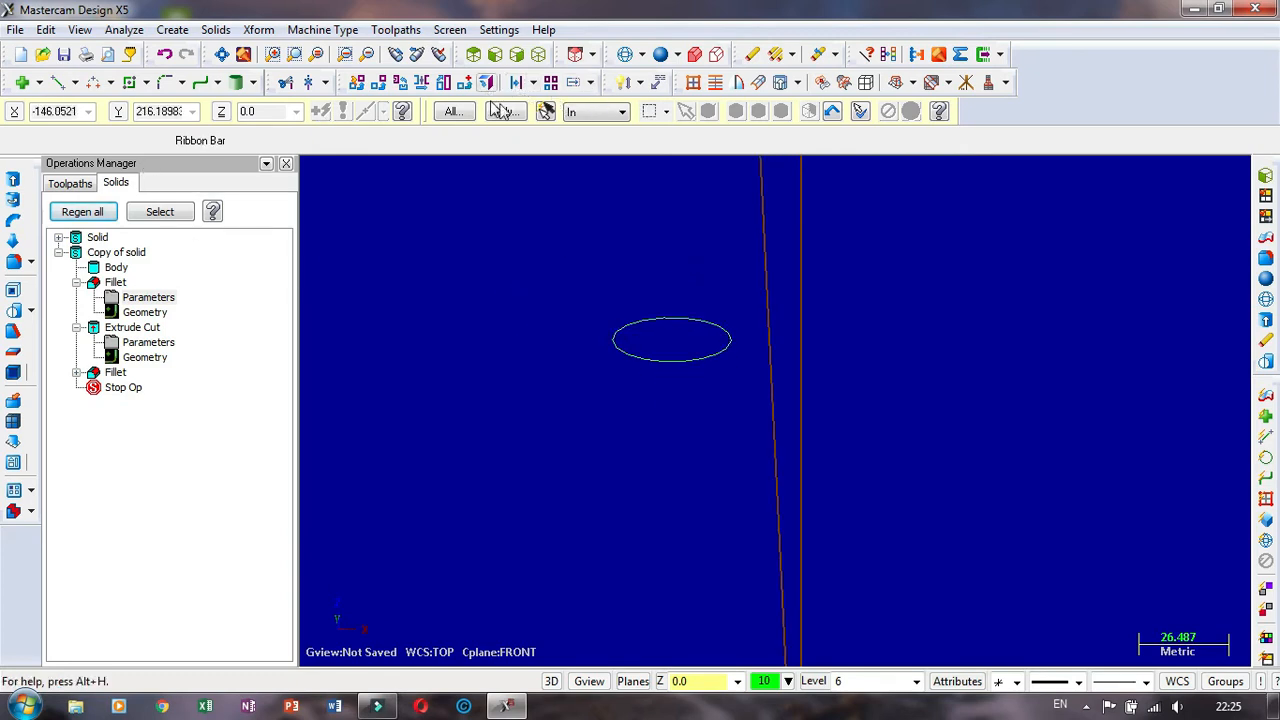
{"action": "left_click", "coordinate": [533, 82]}
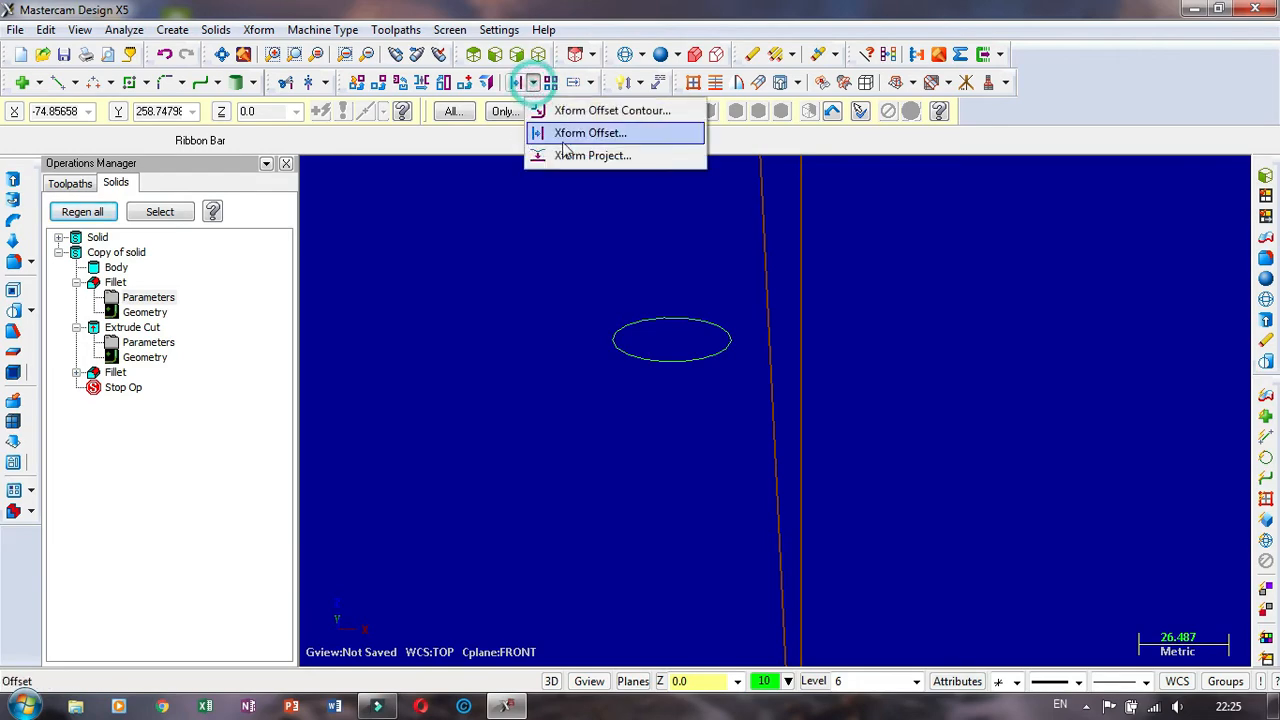
{"action": "left_click", "coordinate": [590, 108]}
{"action": "left_click", "coordinate": [613, 336]}
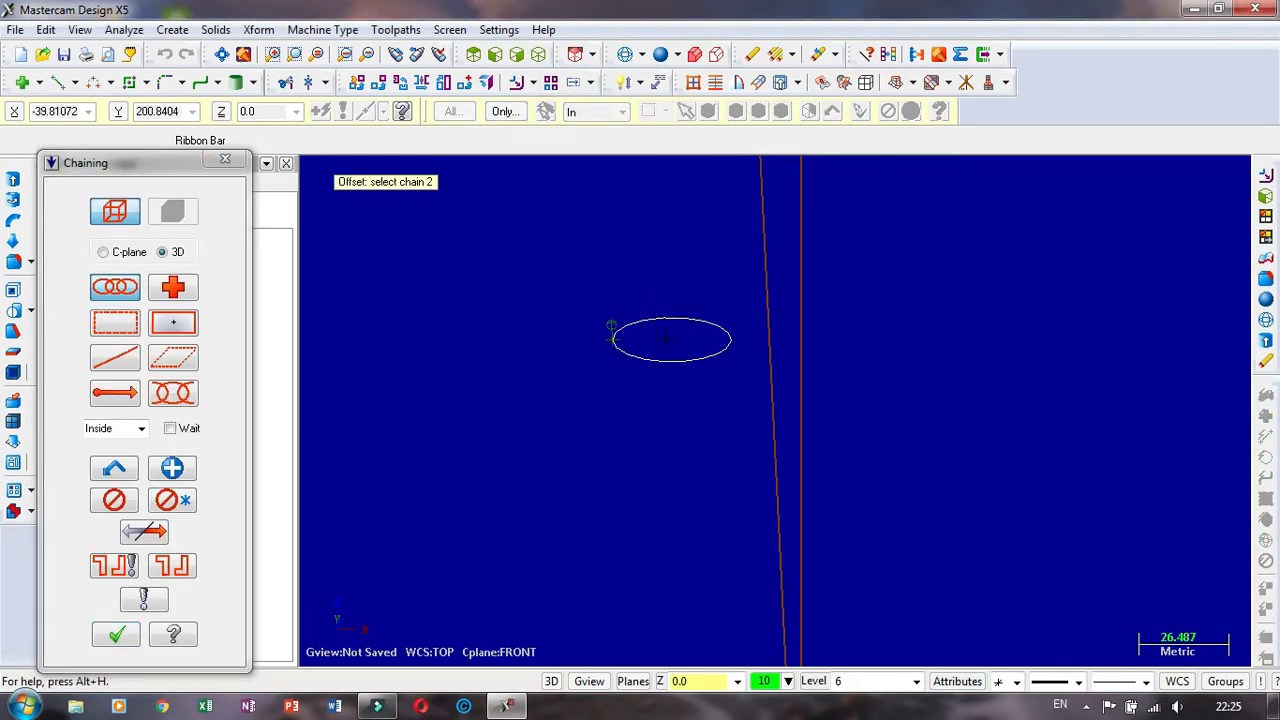
{"action": "left_click", "coordinate": [115, 634]}
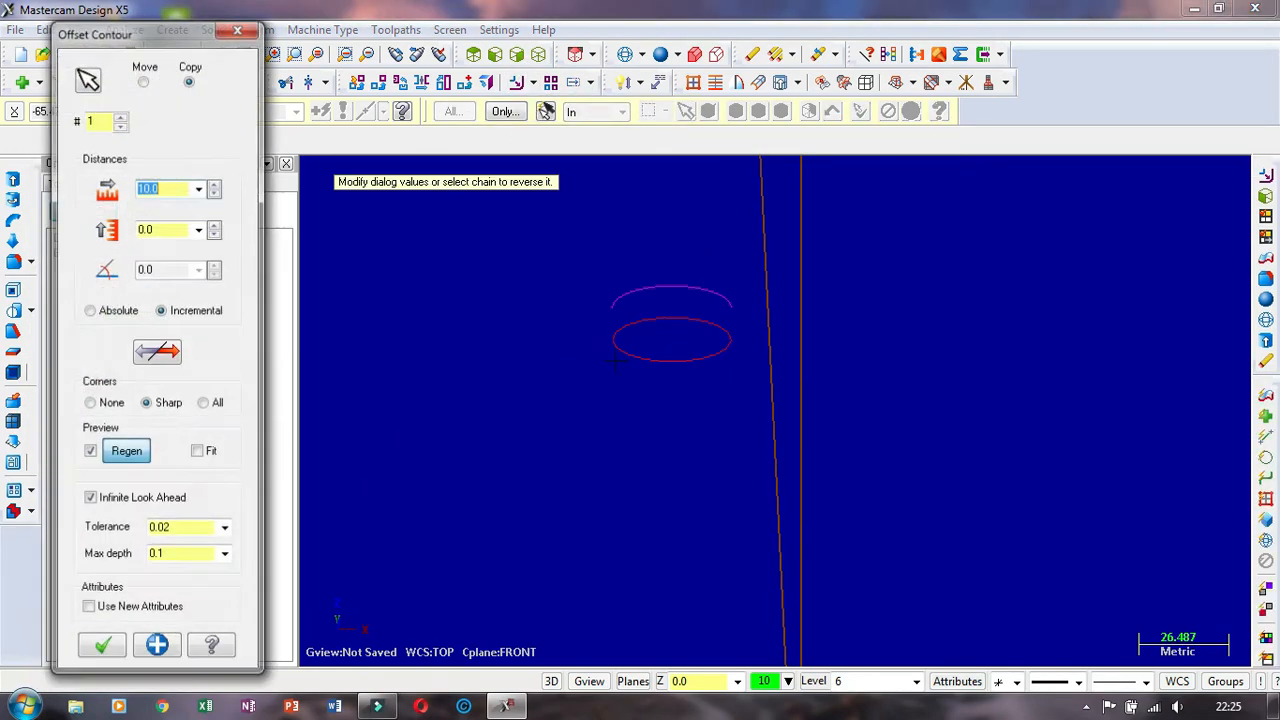
{"action": "middle_click_drag", "start_coordinate": [567, 312], "coordinate": [599, 274]}
{"action": "right_click", "coordinate": [599, 273]}
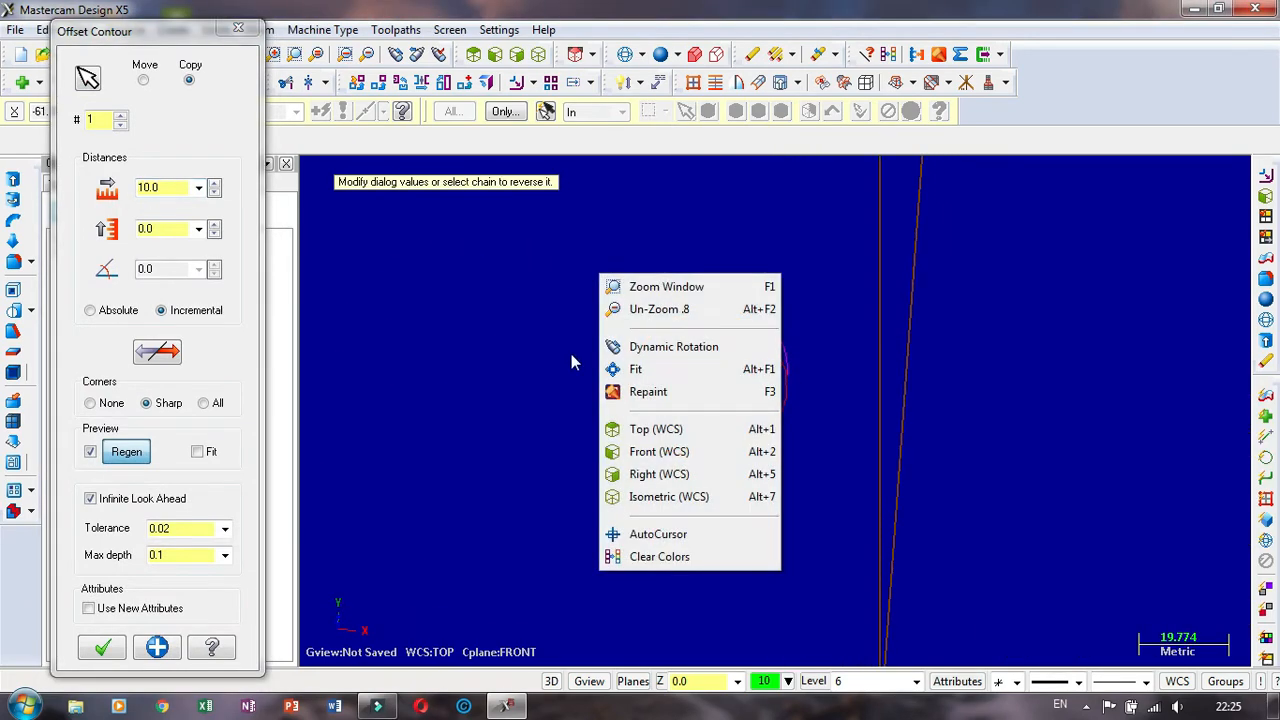
{"action": "left_click", "coordinate": [656, 428]}
{"action": "scroll", "coordinate": [757, 347], "scroll_direction": "up", "scroll_amount": 5}
{"action": "middle_click_drag", "start_coordinate": [757, 346], "coordinate": [762, 282]}
{"action": "left_click", "coordinate": [157, 351]}
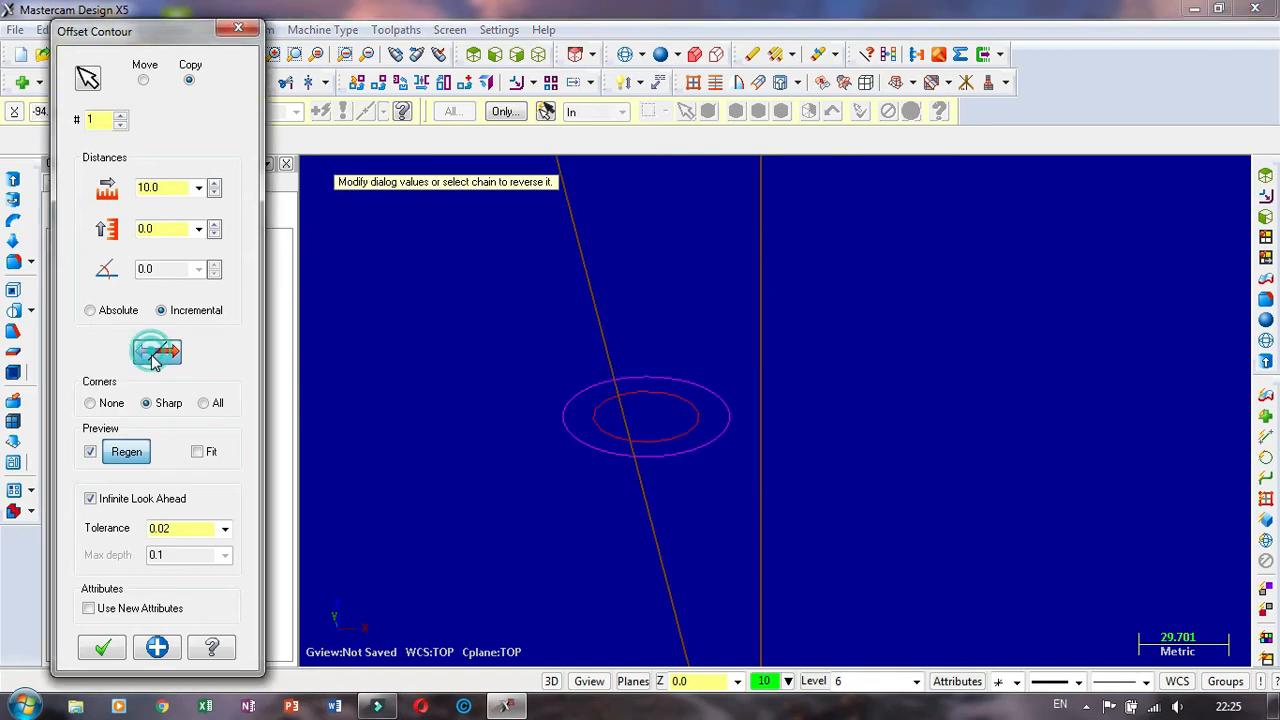
{"action": "left_click", "coordinate": [170, 188]}
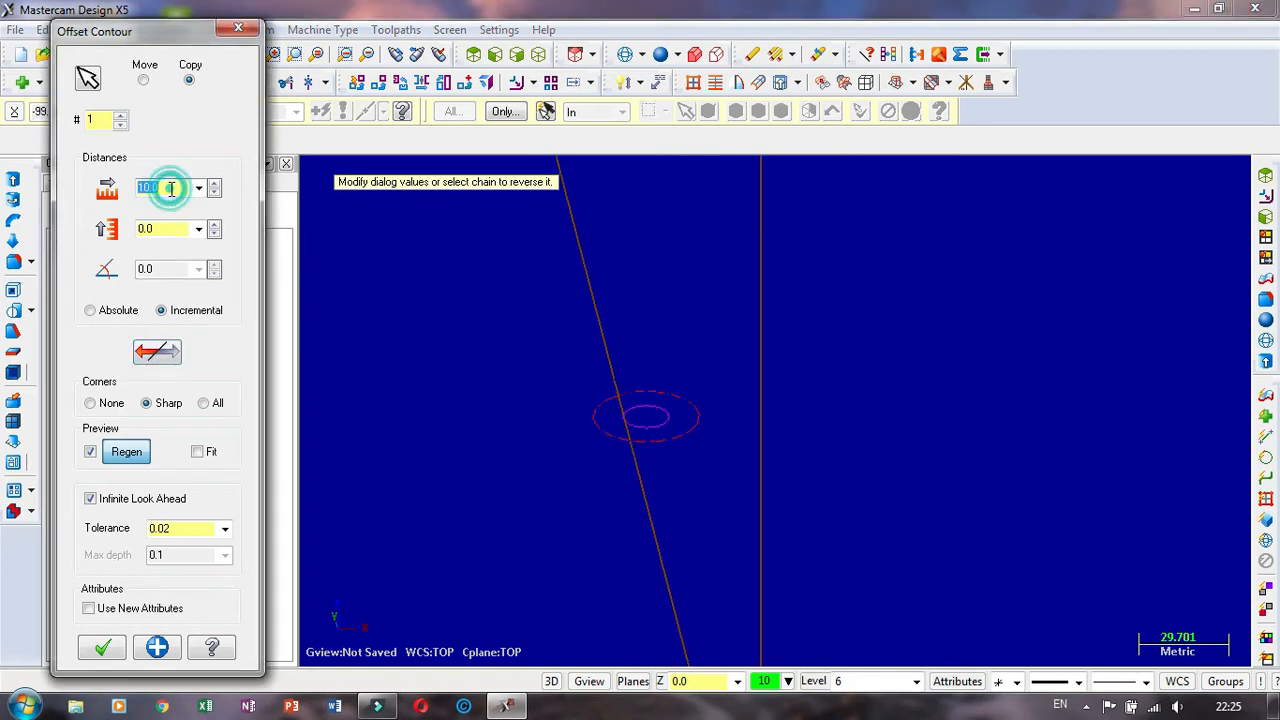
{"action": "scroll", "coordinate": [170, 188], "scroll_direction": "up", "scroll_amount": 4}
{"action": "scroll", "coordinate": [172, 204], "scroll_direction": "down", "scroll_amount": 7}
{"action": "scroll", "coordinate": [170, 204], "scroll_direction": "down", "scroll_amount": 3}
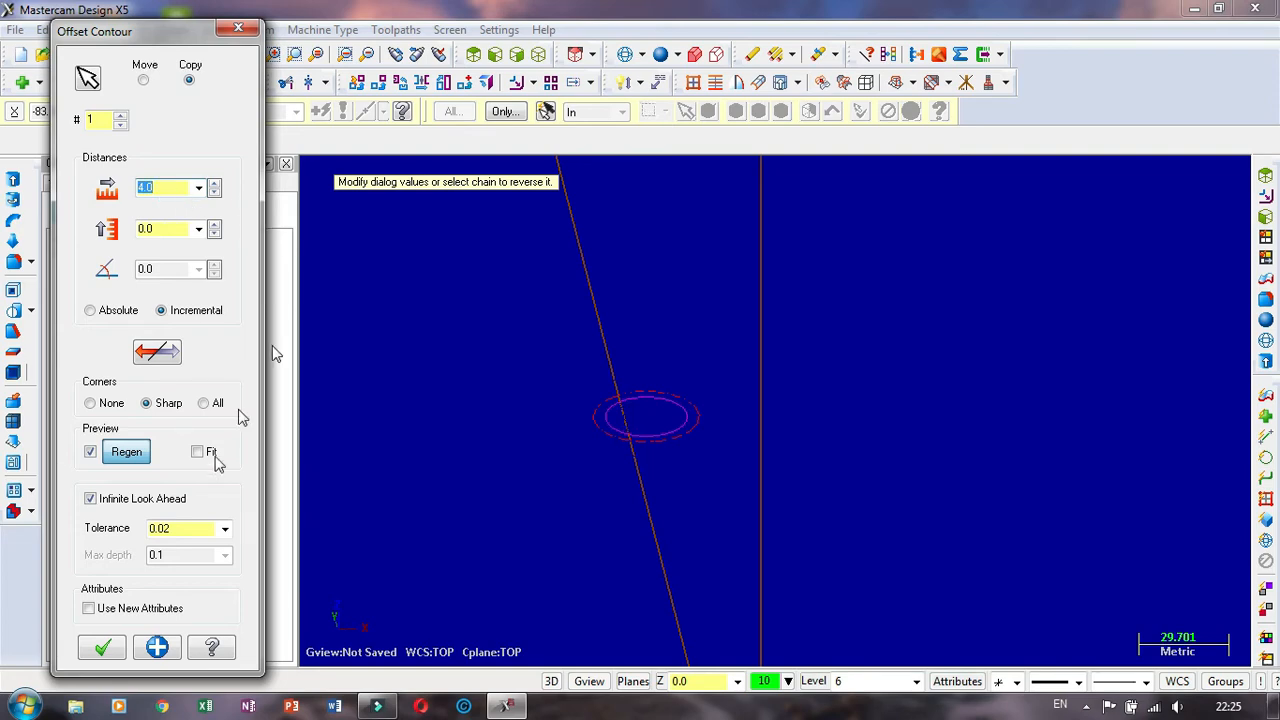
{"action": "left_click", "coordinate": [102, 648]}
Step: Set the construction depth to Z 200.0 by picking a point on the neck rim curve
{"action": "scroll", "coordinate": [560, 411], "scroll_direction": "up", "scroll_amount": 2}
{"action": "scroll", "coordinate": [641, 402], "scroll_direction": "up", "scroll_amount": 4}
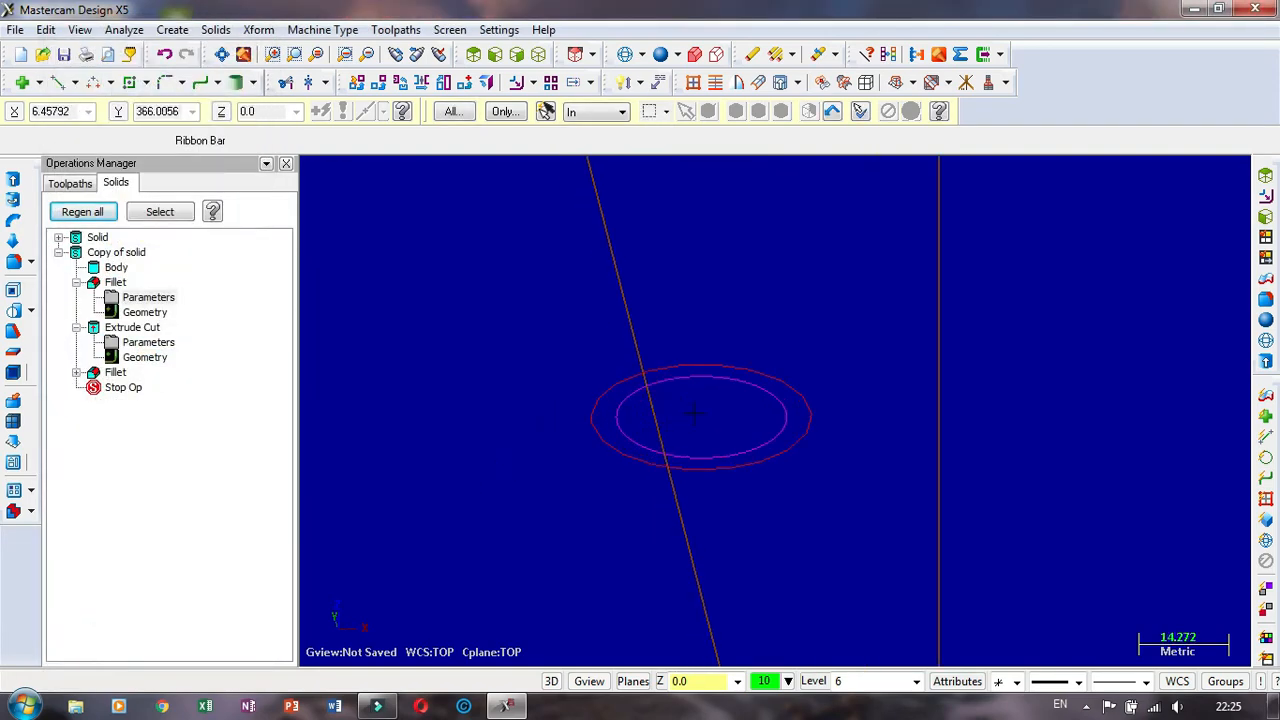
{"action": "middle_click_drag", "start_coordinate": [553, 216], "coordinate": [548, 286]}
{"action": "scroll", "coordinate": [548, 286], "scroll_direction": "down", "scroll_amount": 4}
{"action": "scroll", "coordinate": [797, 293], "scroll_direction": "down", "scroll_amount": 2}
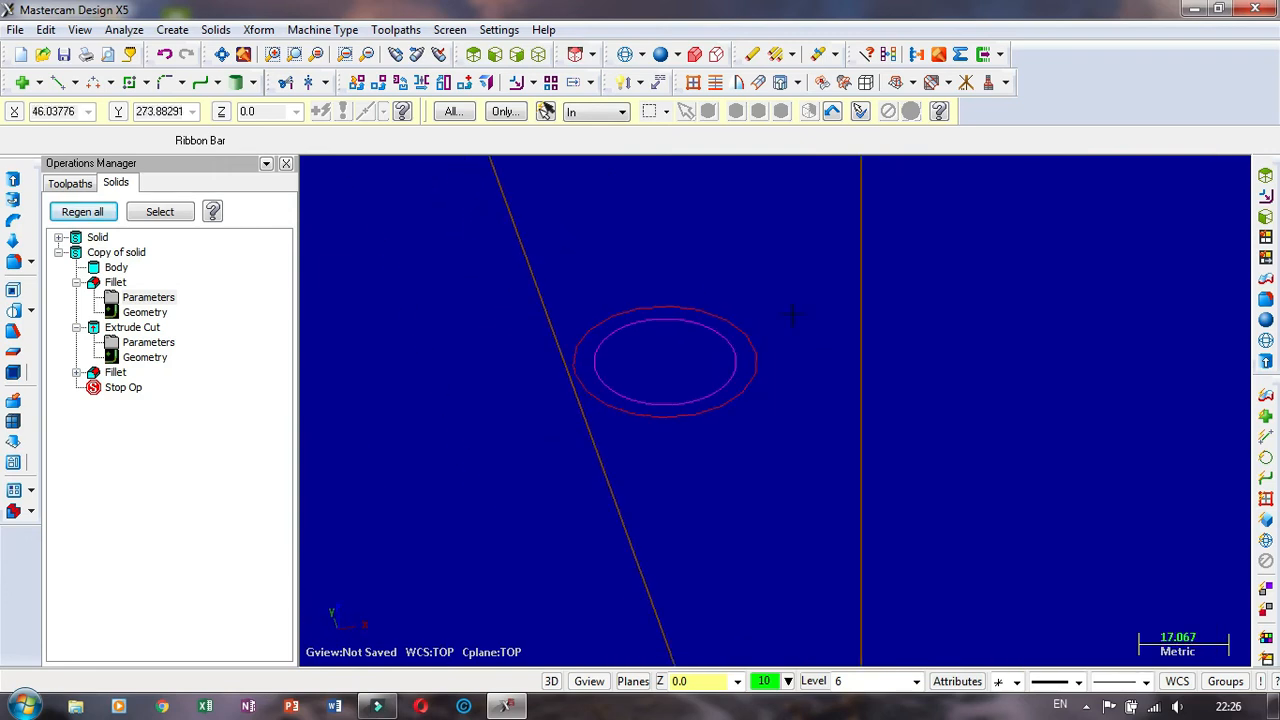
{"action": "left_click", "coordinate": [666, 684]}
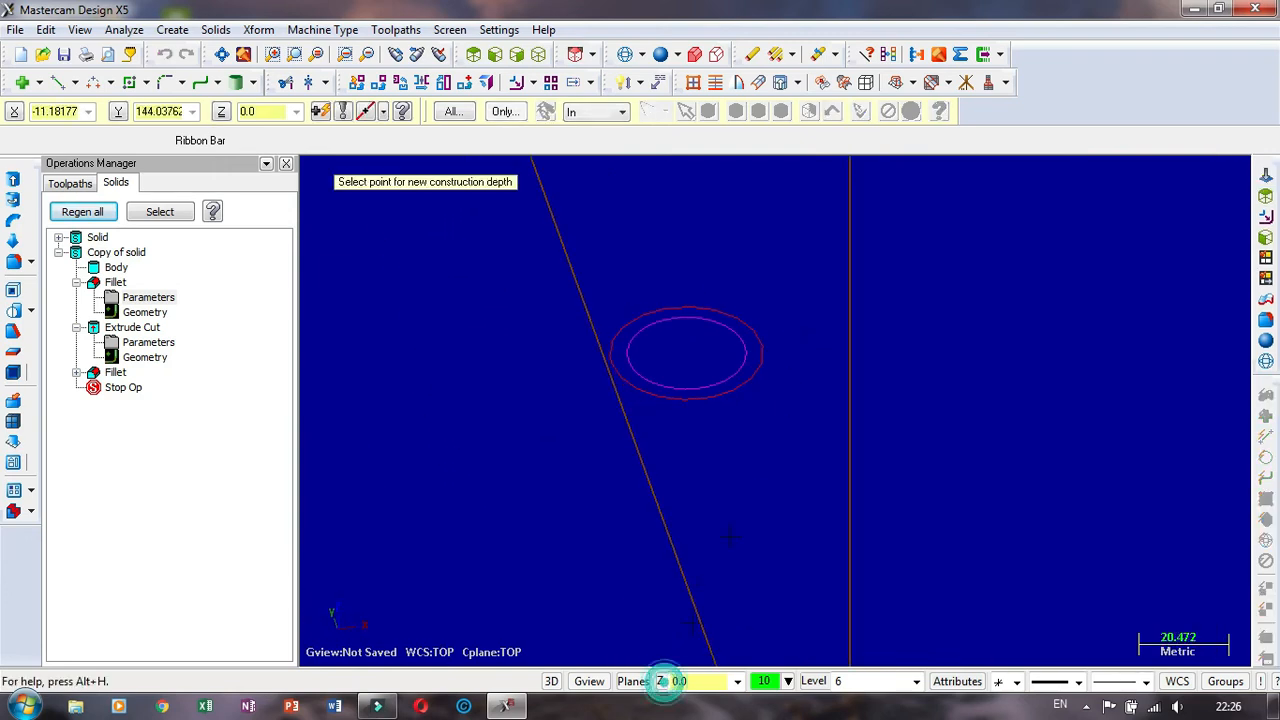
{"action": "left_click", "coordinate": [767, 352]}
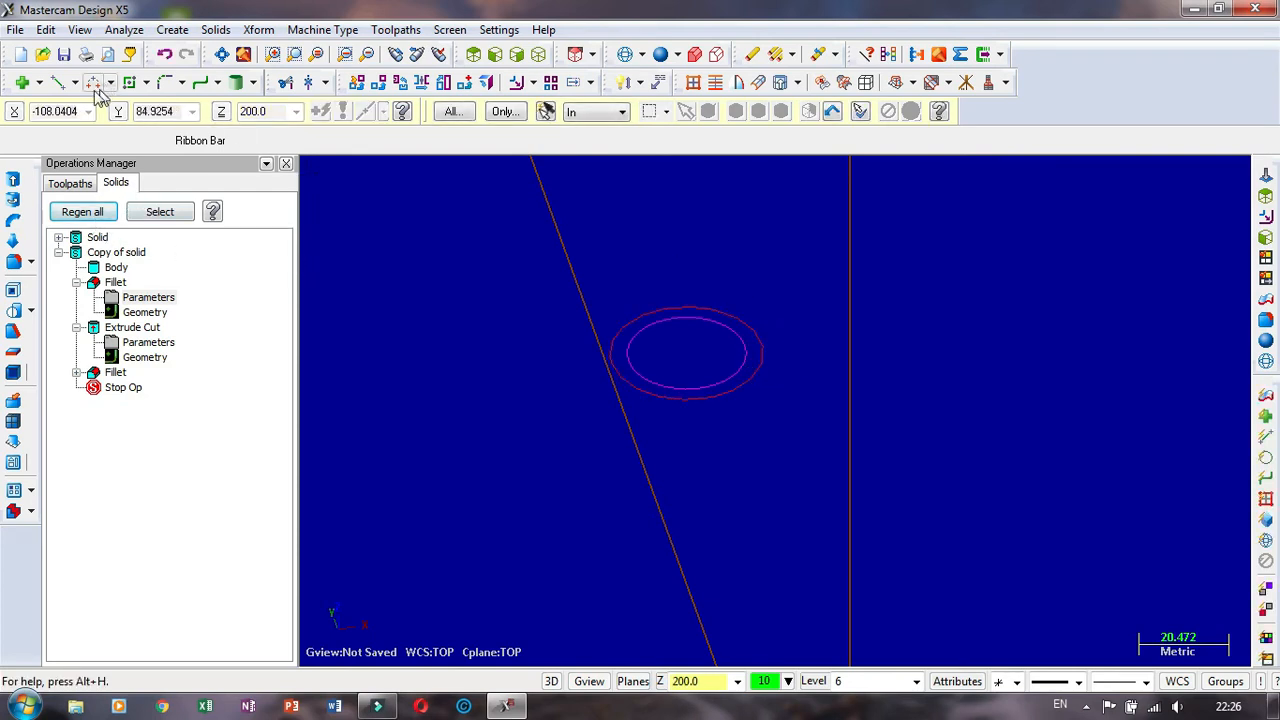
Step: Try to draw a line about 27 mm long across the inner offset circle in the tilted view
{"action": "left_click", "coordinate": [57, 82]}
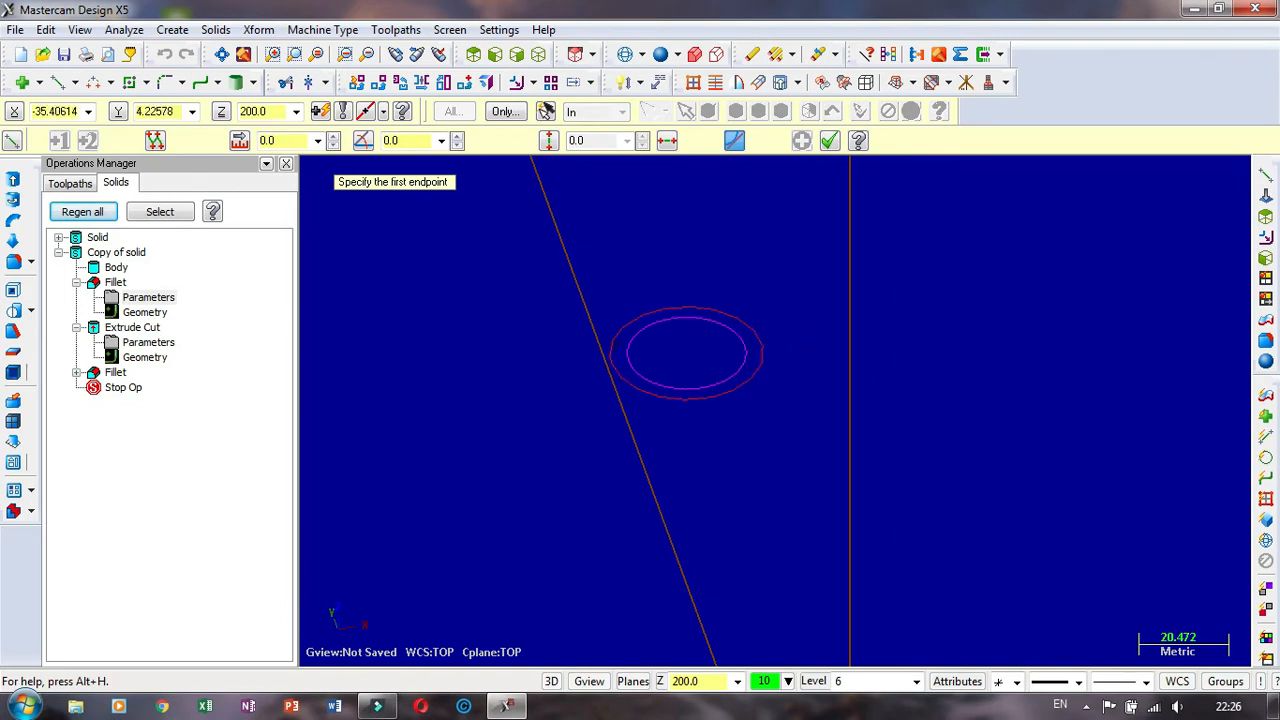
{"action": "left_click", "coordinate": [628, 356]}
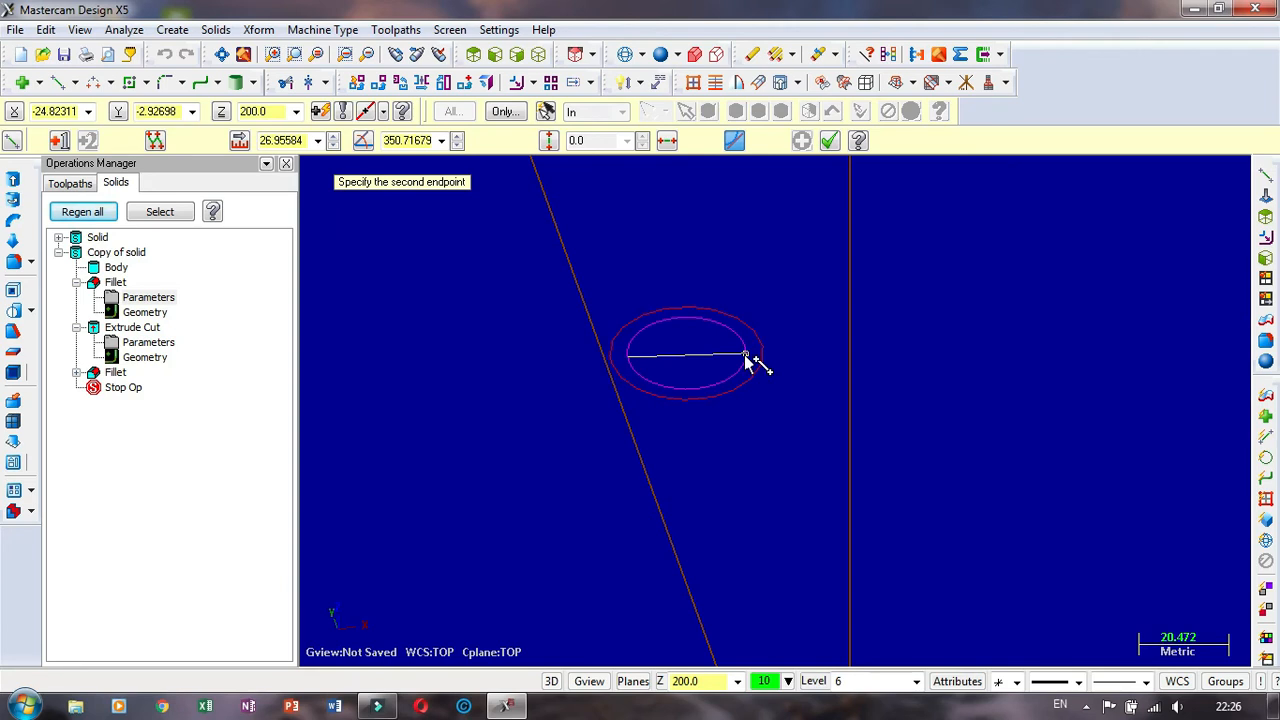
{"action": "left_click", "coordinate": [745, 354]}
Step: Draw a horizontal line about 27 mm long across the full diameter of the inner offset circle, working in the top view
{"action": "middle_click_drag", "start_coordinate": [807, 297], "coordinate": [806, 364]}
{"action": "right_click", "coordinate": [806, 365]}
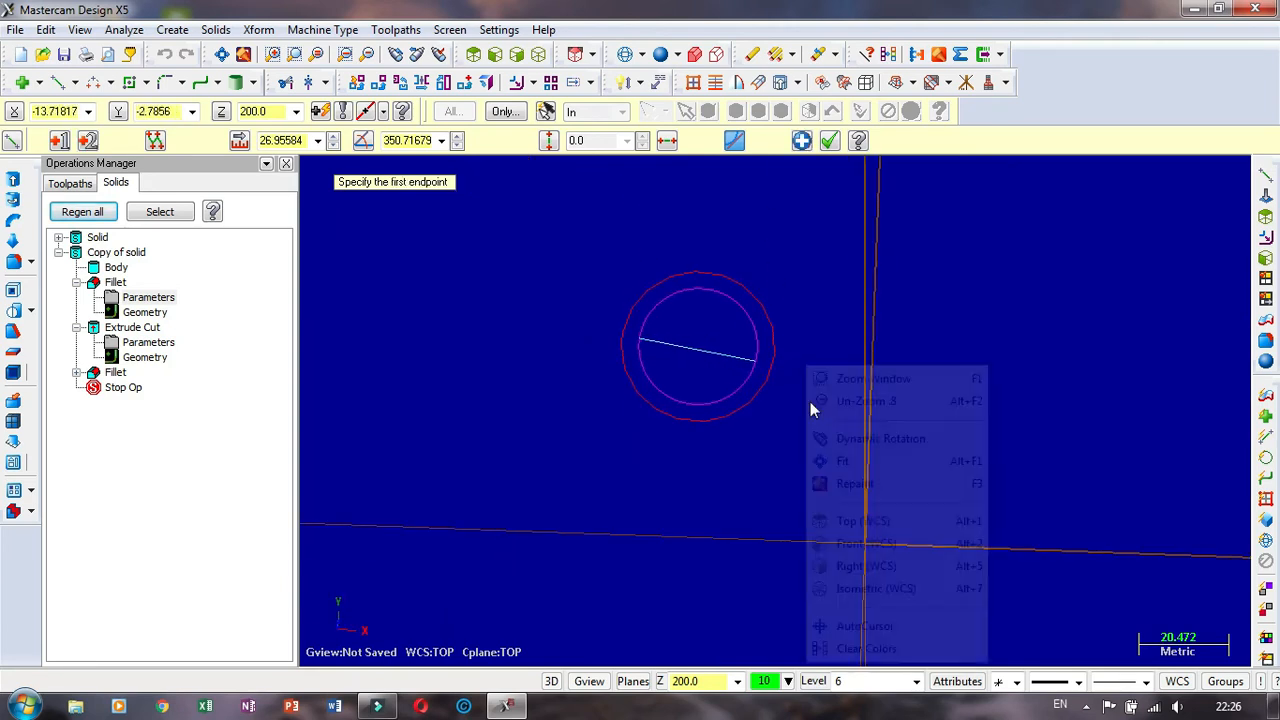
{"action": "left_click", "coordinate": [860, 521]}
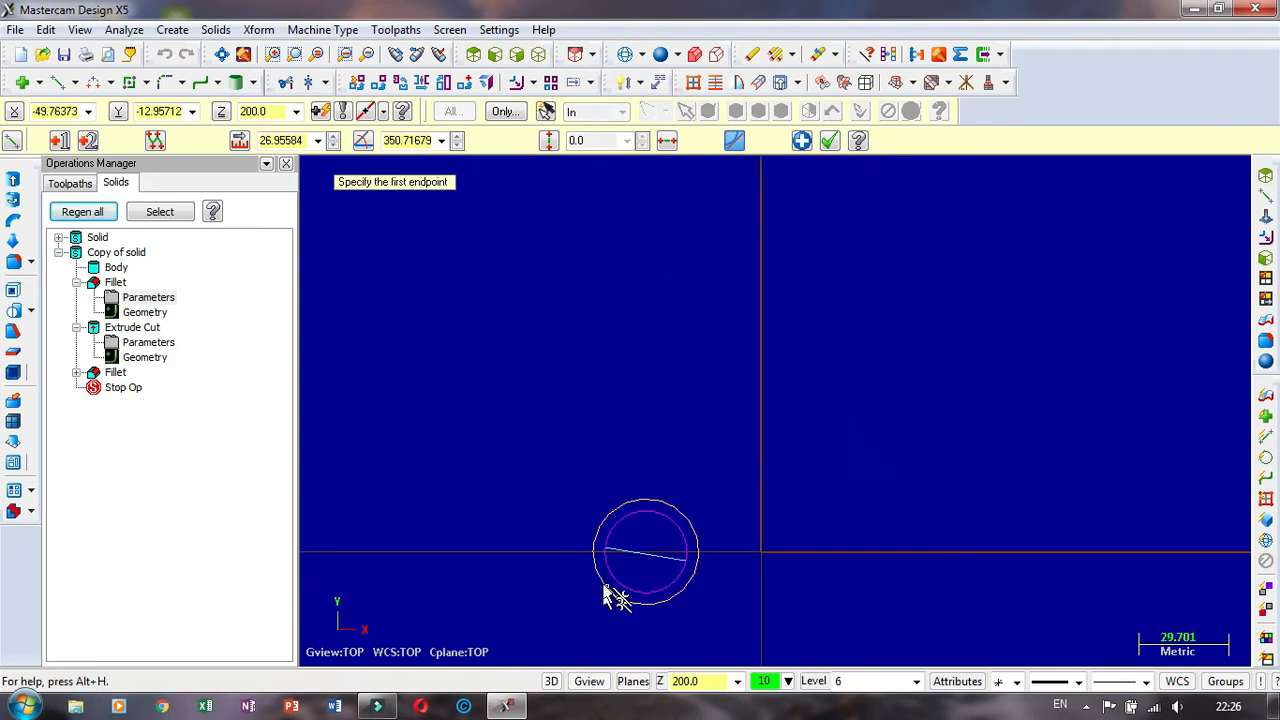
{"action": "scroll", "coordinate": [611, 567], "scroll_direction": "up", "scroll_amount": 3}
{"action": "scroll", "coordinate": [625, 550], "scroll_direction": "up", "scroll_amount": 2}
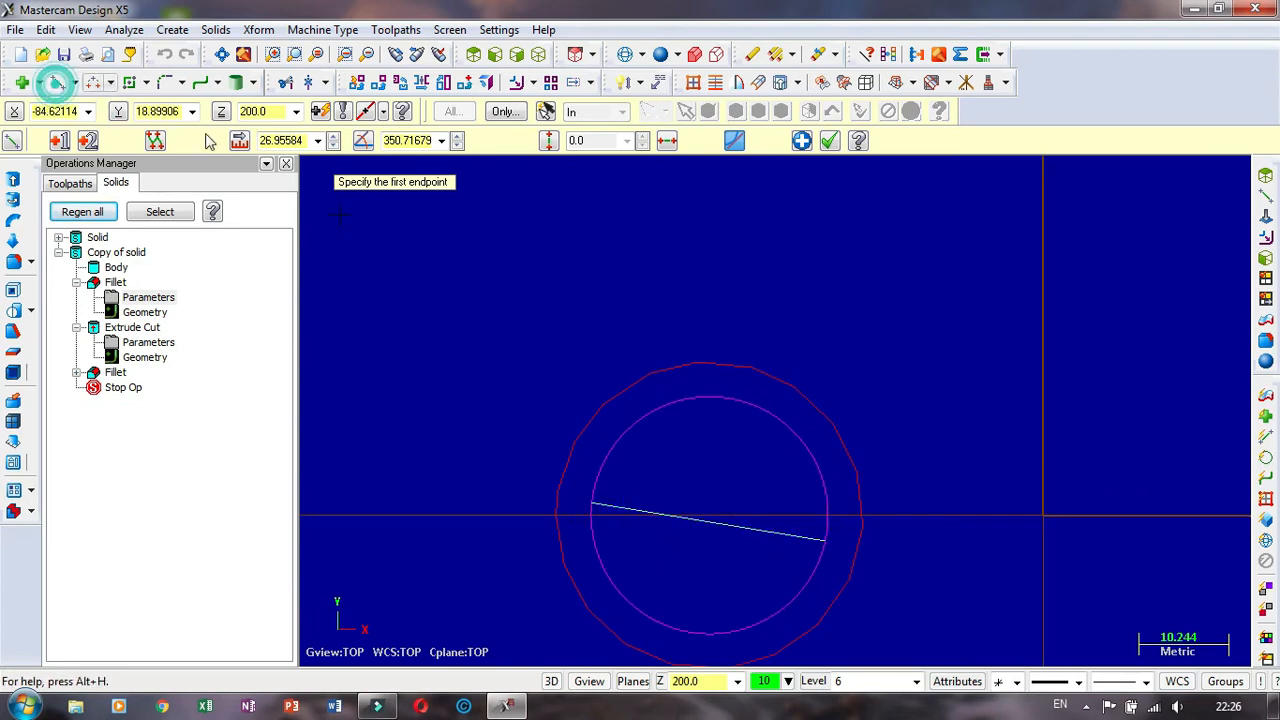
{"action": "left_click", "coordinate": [592, 517]}
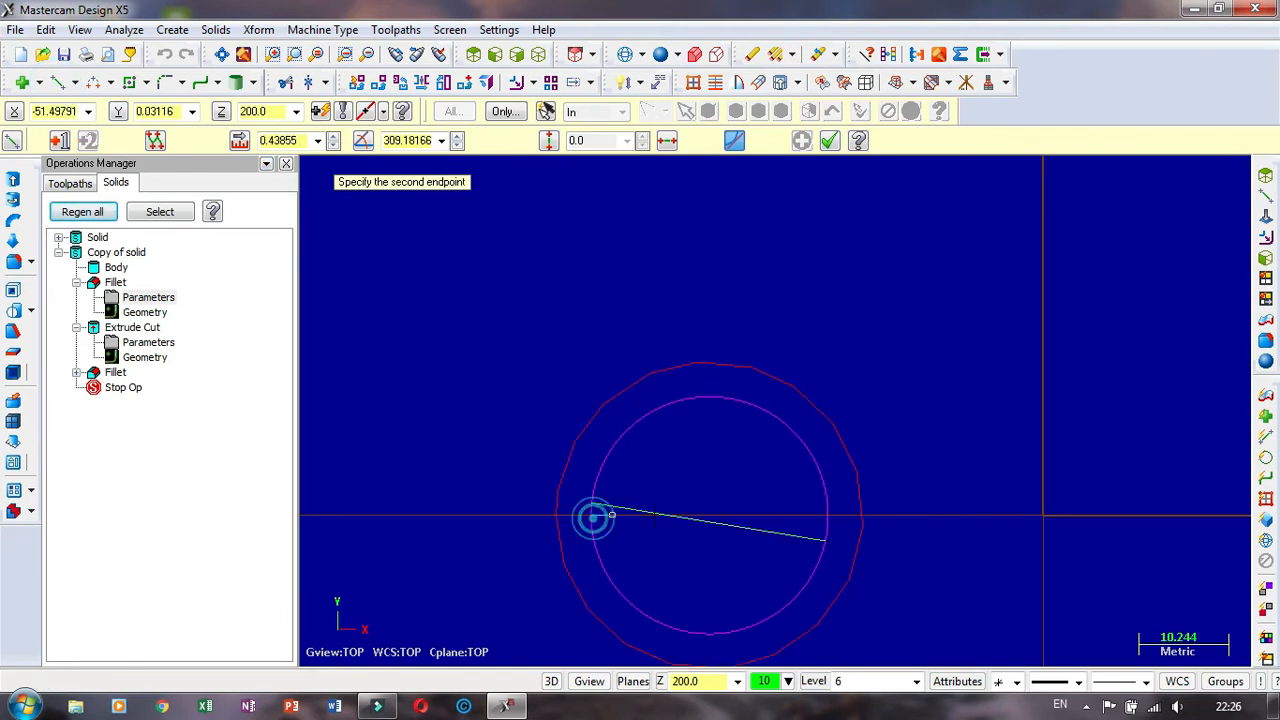
{"action": "left_click", "coordinate": [829, 517]}
Step: Leave the line command and delete the slanted line across the inner offset circle
{"action": "right_click", "coordinate": [831, 518]}
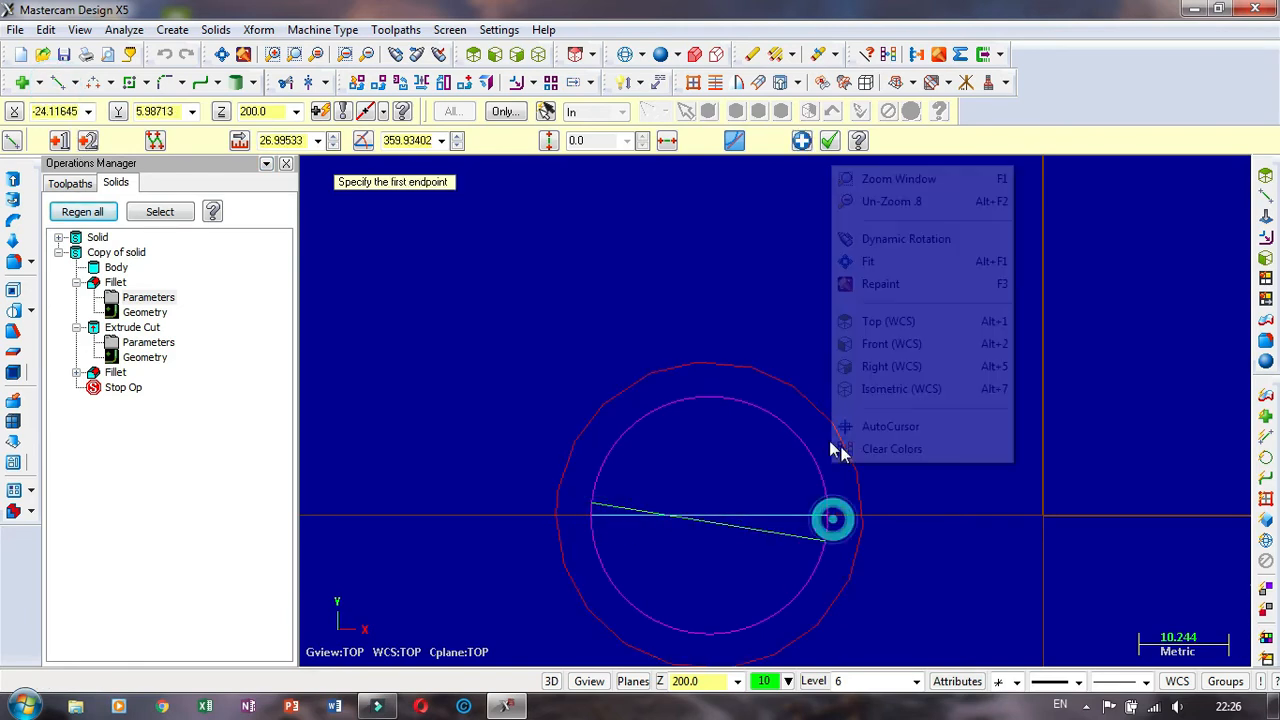
{"action": "left_click", "coordinate": [760, 266]}
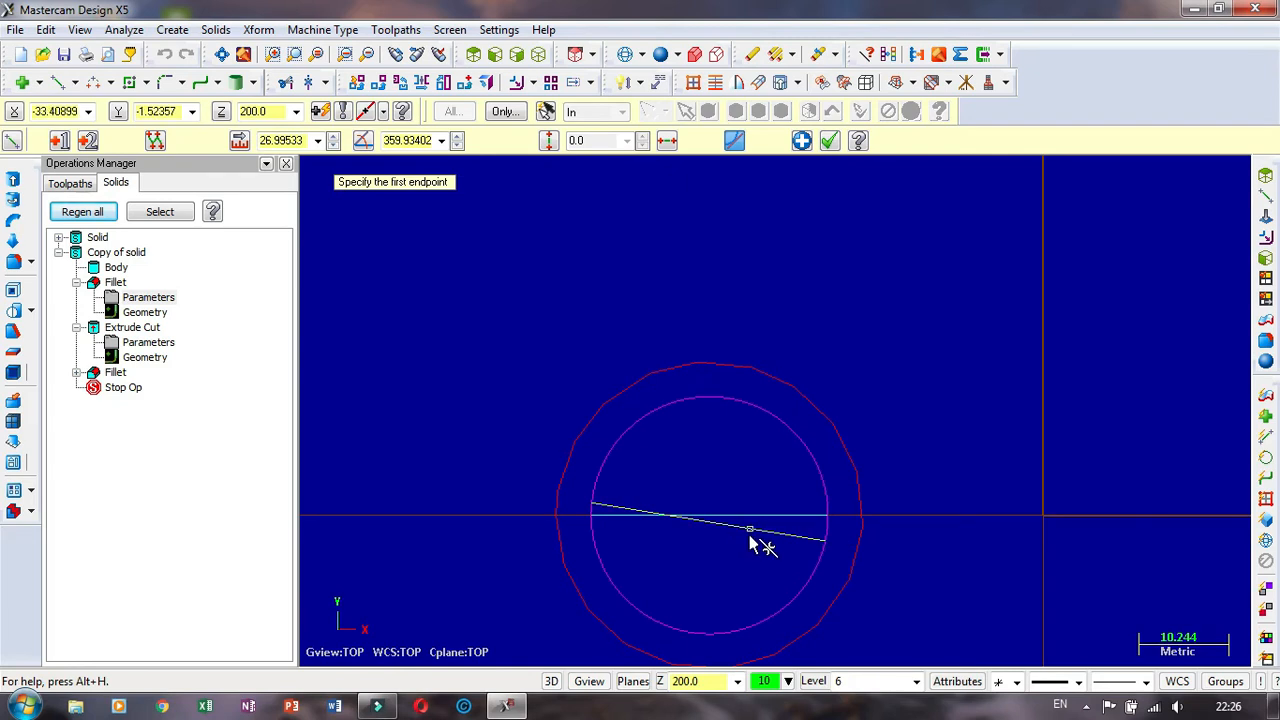
{"action": "left_click", "coordinate": [751, 538]}
{"action": "key", "text": "Escape"}
{"action": "left_click", "coordinate": [767, 537]}
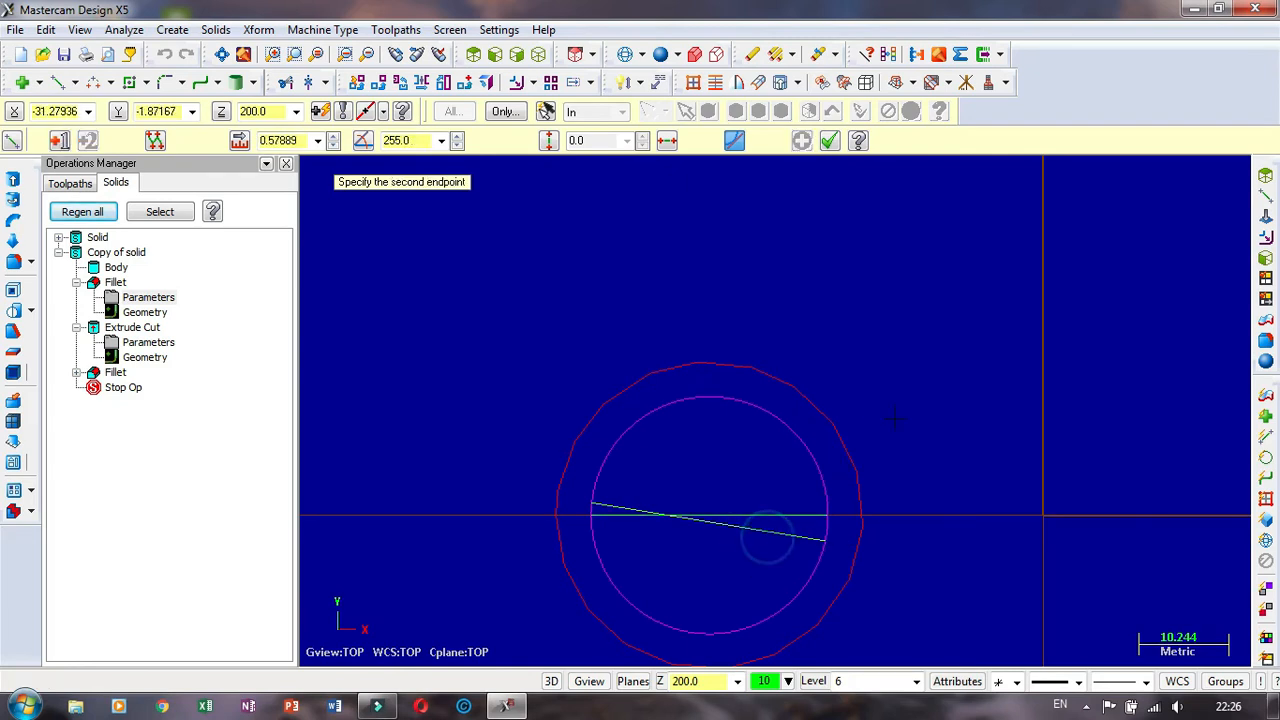
{"action": "key", "text": "Escape"}
{"action": "key", "text": "Escape"}
{"action": "left_click", "coordinate": [780, 538]}
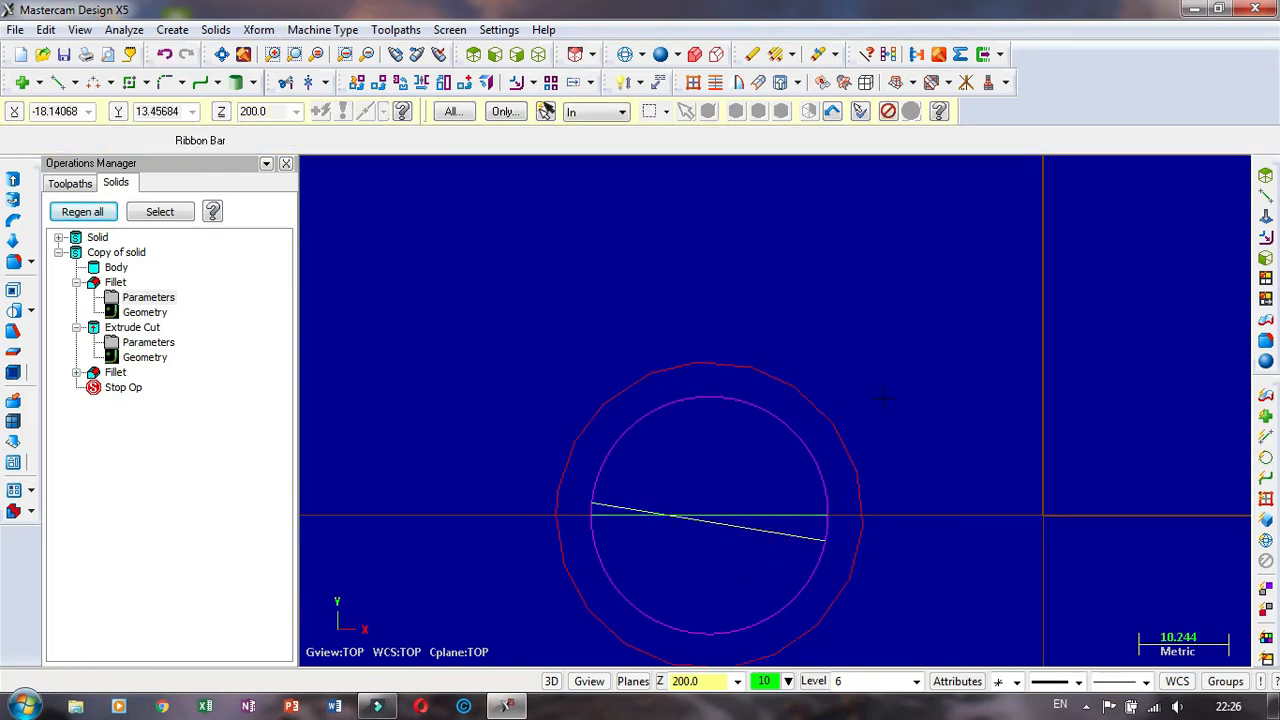
{"action": "key", "text": "Delete"}
{"action": "scroll", "coordinate": [728, 517], "scroll_direction": "up", "scroll_amount": 1}
{"action": "scroll", "coordinate": [740, 500], "scroll_direction": "down", "scroll_amount": 1}
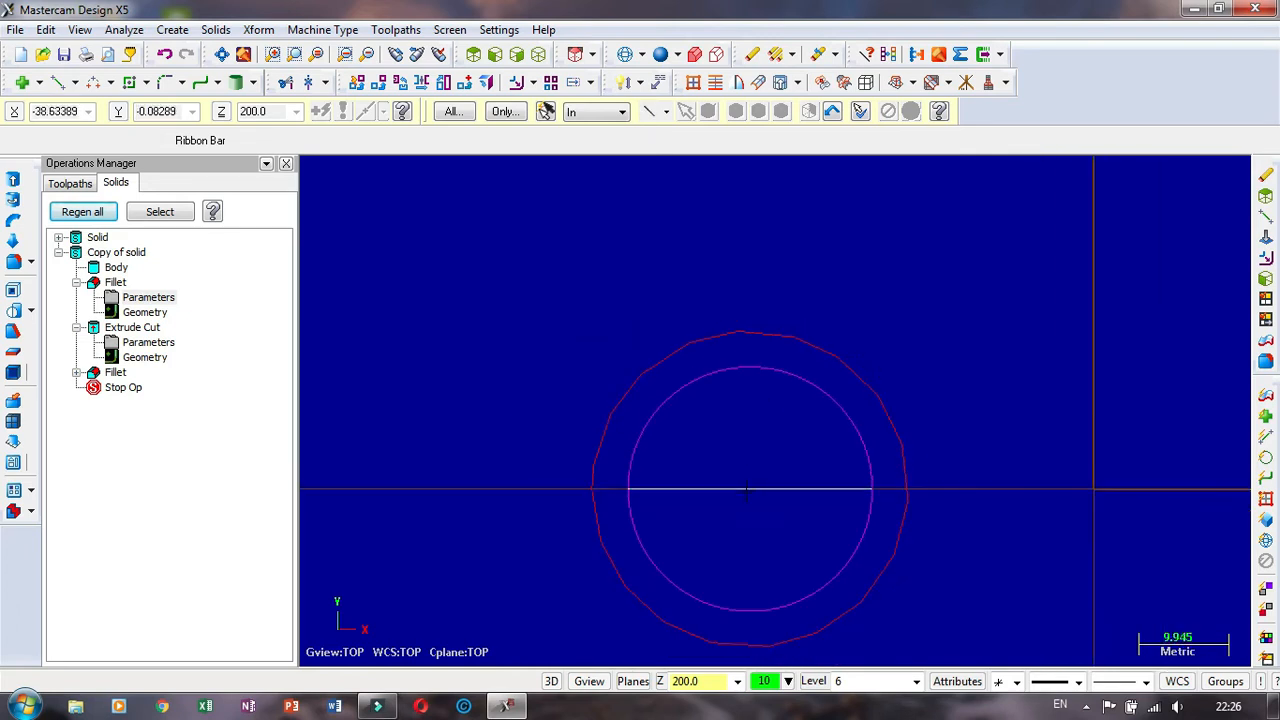
{"action": "left_click", "coordinate": [58, 82]}
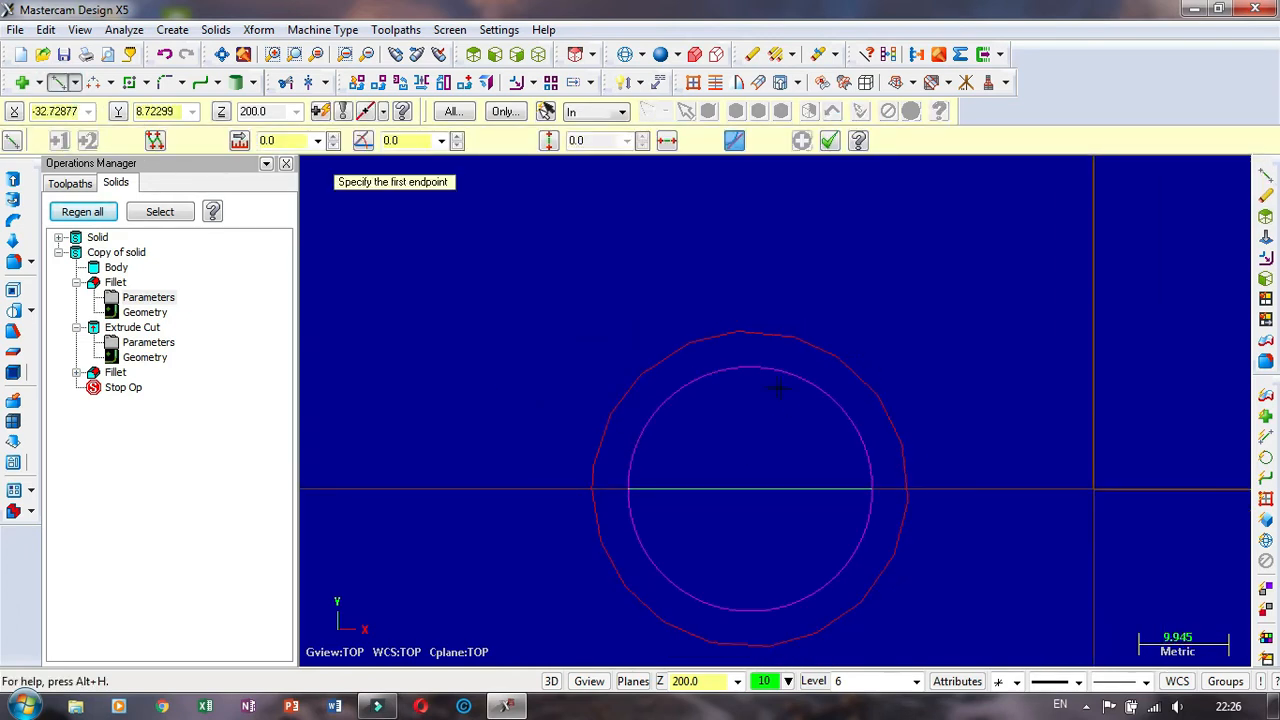
{"action": "key", "text": "Escape"}
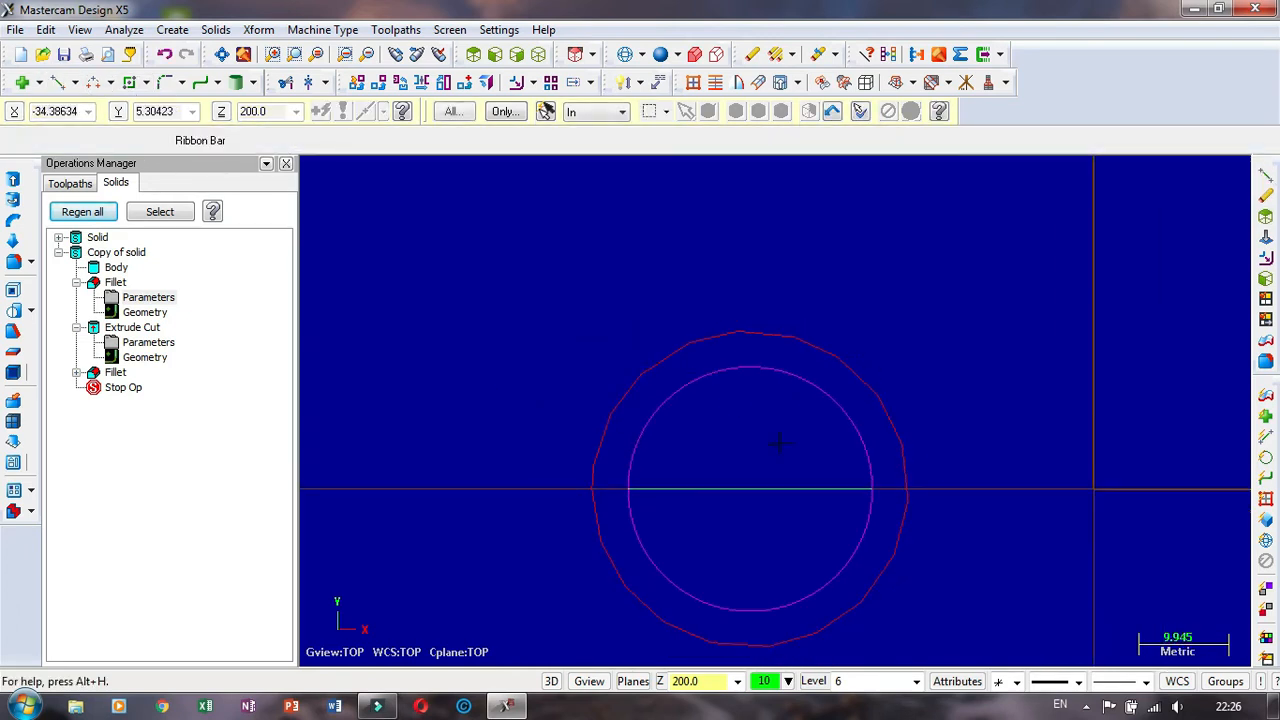
{"action": "scroll", "coordinate": [737, 517], "scroll_direction": "up", "scroll_amount": 2}
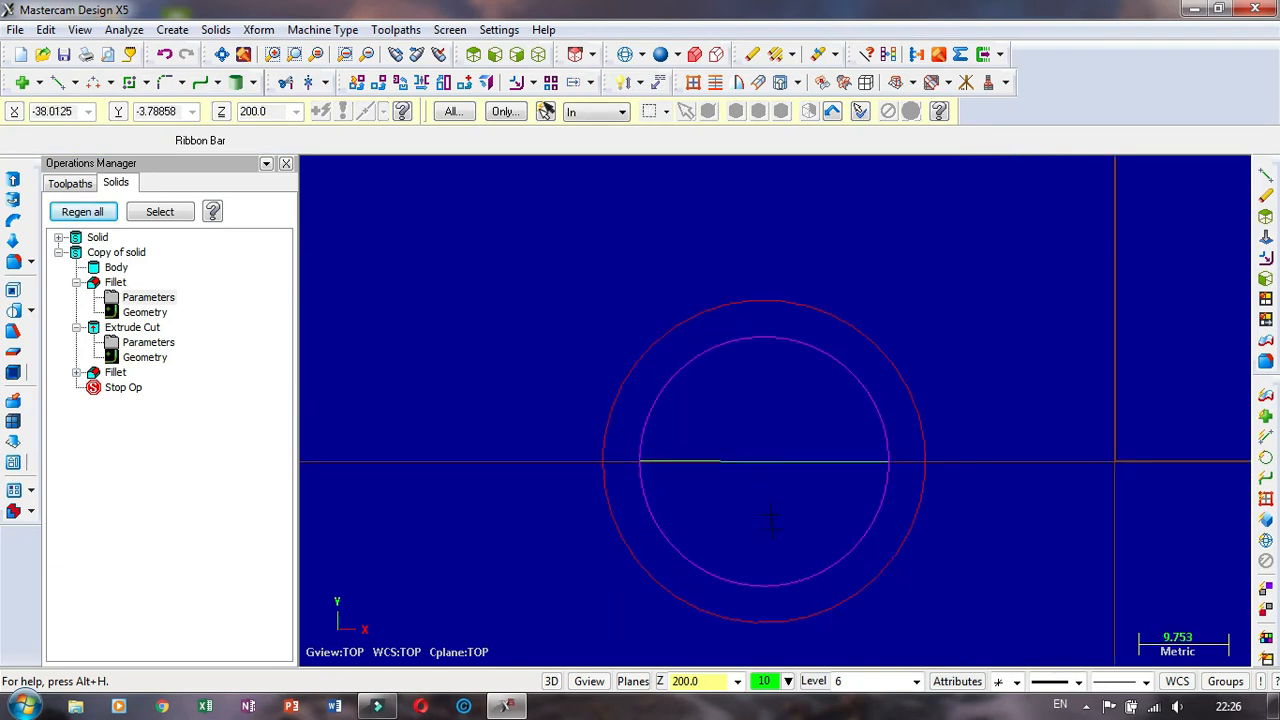
{"action": "scroll", "coordinate": [773, 482], "scroll_direction": "up", "scroll_amount": 3}
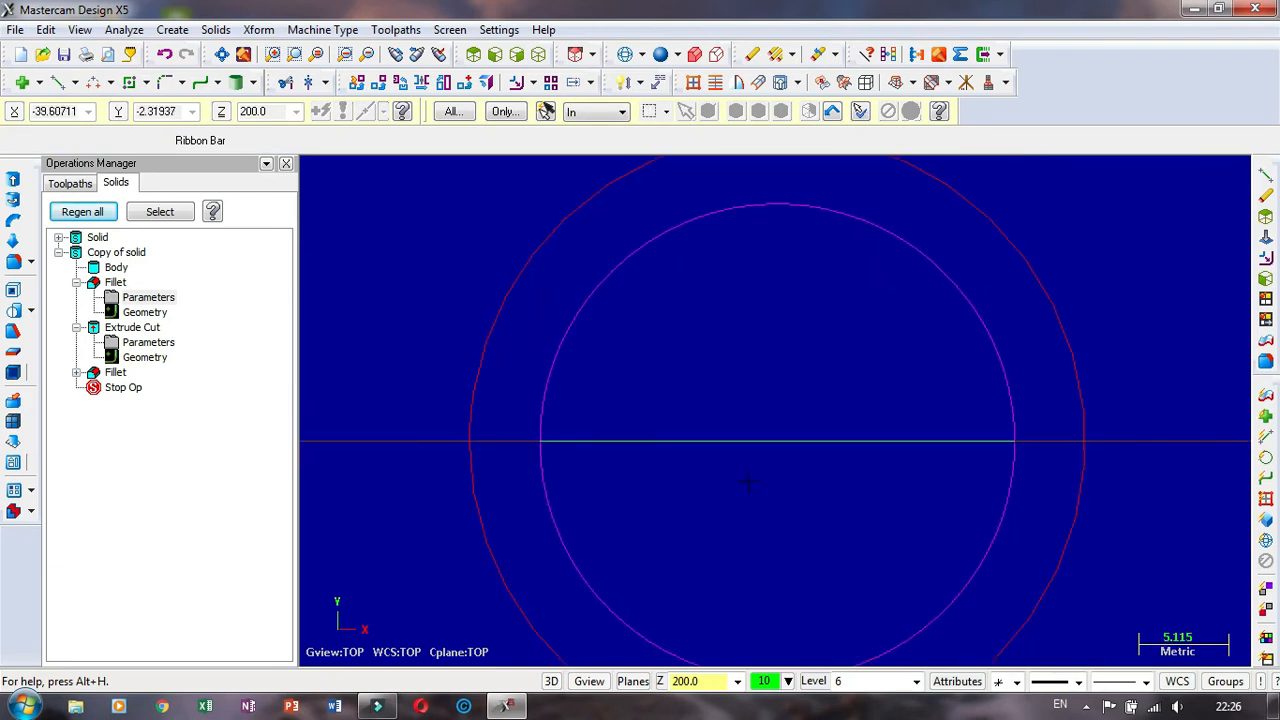
{"action": "scroll", "coordinate": [747, 482], "scroll_direction": "up", "scroll_amount": 1}
{"action": "scroll", "coordinate": [749, 484], "scroll_direction": "down", "scroll_amount": 1}
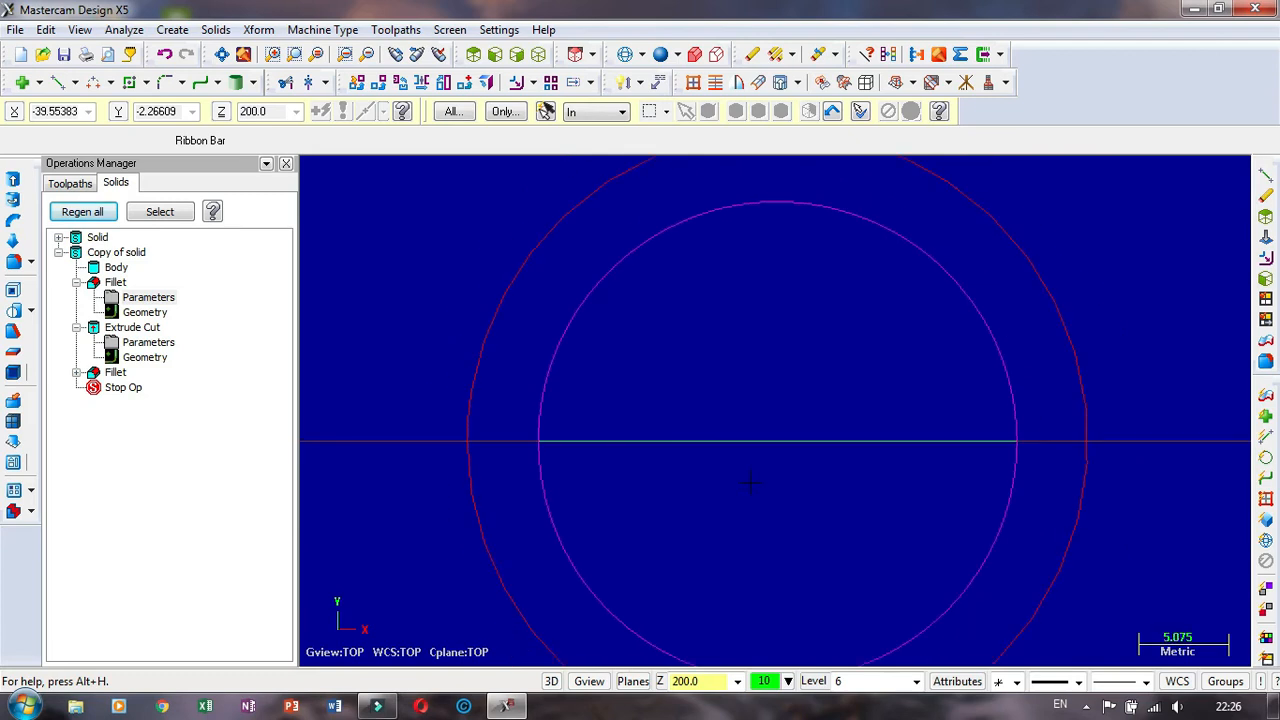
{"action": "scroll", "coordinate": [749, 483], "scroll_direction": "up", "scroll_amount": 1}
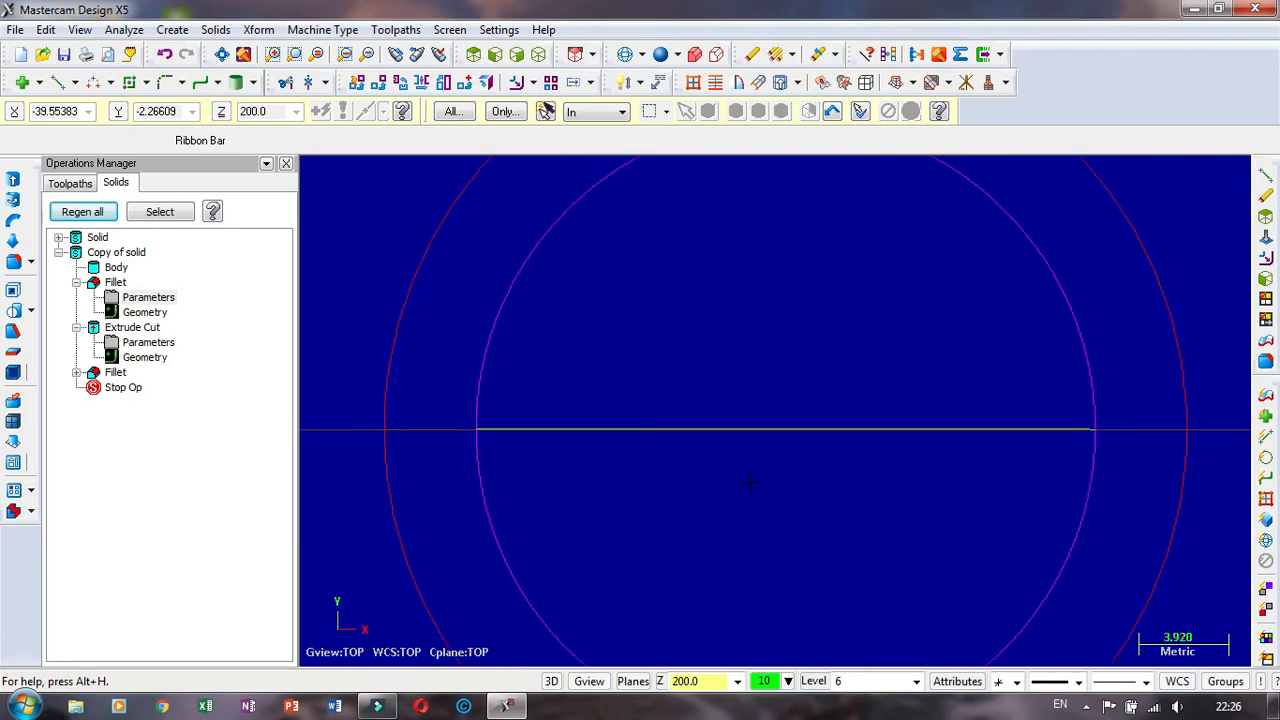
{"action": "scroll", "coordinate": [749, 483], "scroll_direction": "down", "scroll_amount": 5}
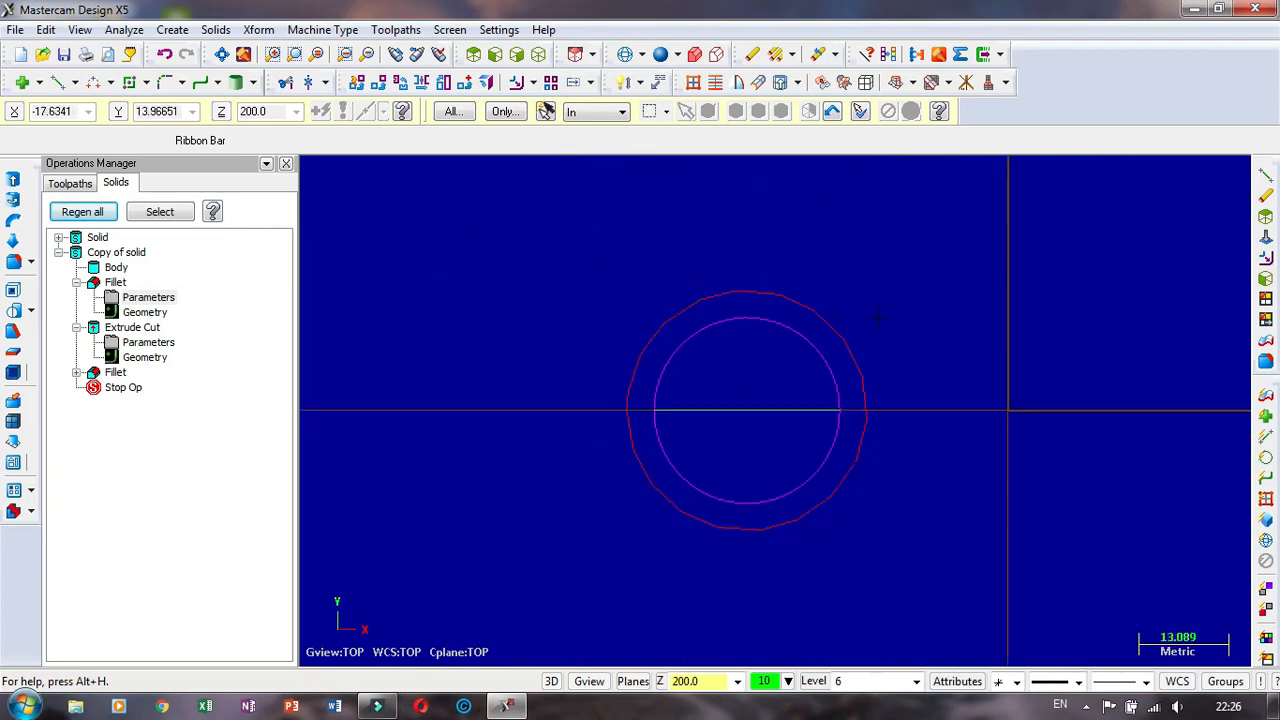
Step: Draw a circle of about 17.5 mm radius over the neck rim curve, centred on the diameter line's midpoint, in the top view
{"action": "scroll", "coordinate": [878, 317], "scroll_direction": "down", "scroll_amount": 1}
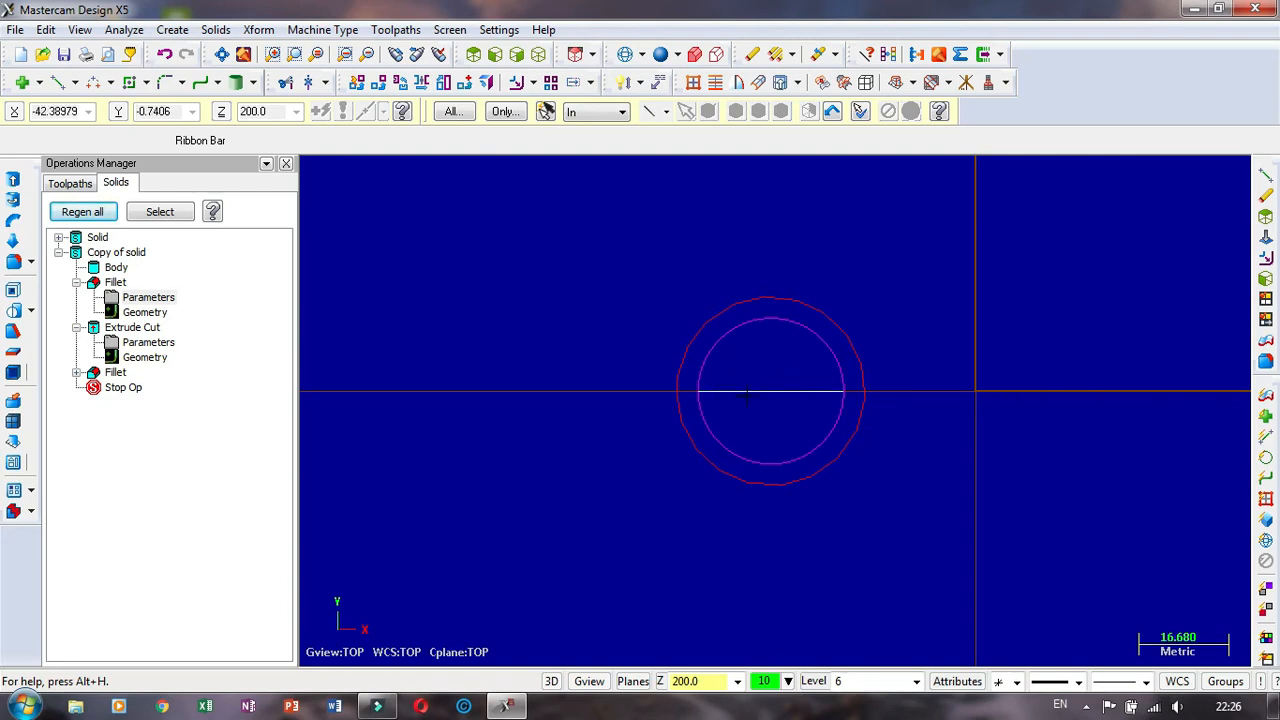
{"action": "scroll", "coordinate": [745, 395], "scroll_direction": "up", "scroll_amount": 3}
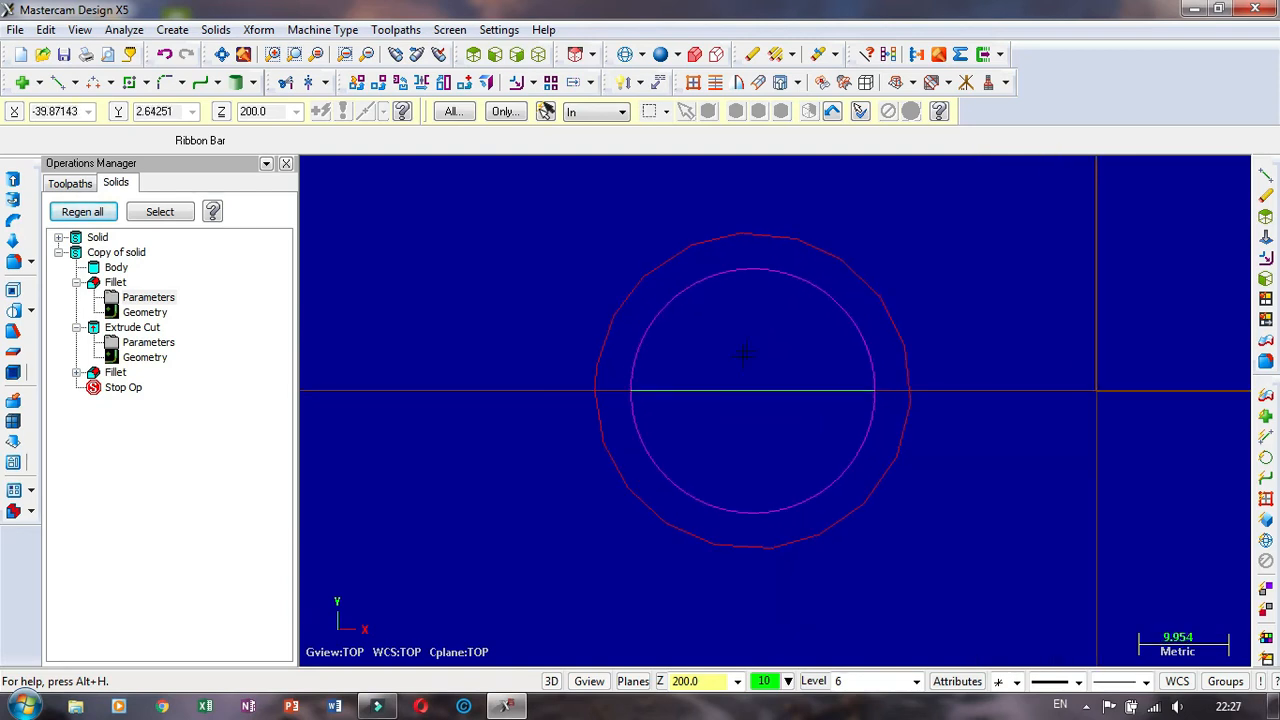
{"action": "middle_click_drag", "start_coordinate": [743, 352], "coordinate": [708, 244]}
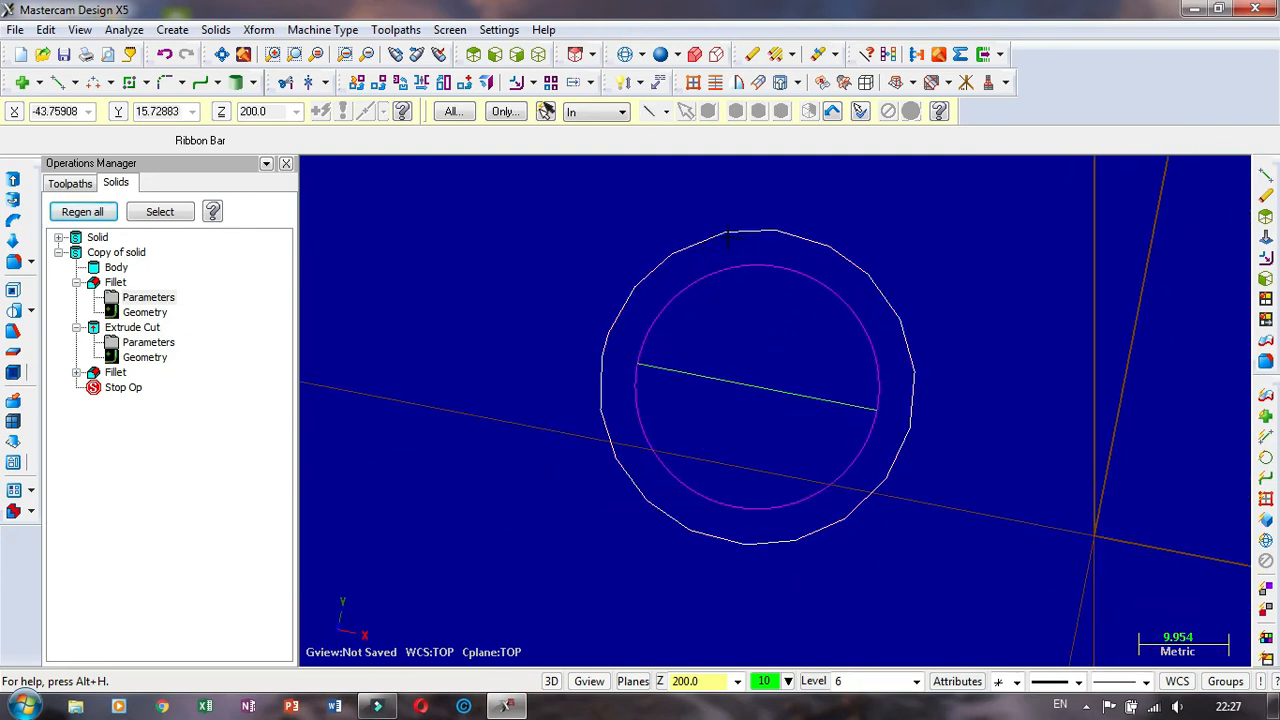
{"action": "left_click", "coordinate": [727, 237]}
{"action": "middle_click_drag", "start_coordinate": [898, 231], "coordinate": [918, 330]}
{"action": "right_click", "coordinate": [918, 328]}
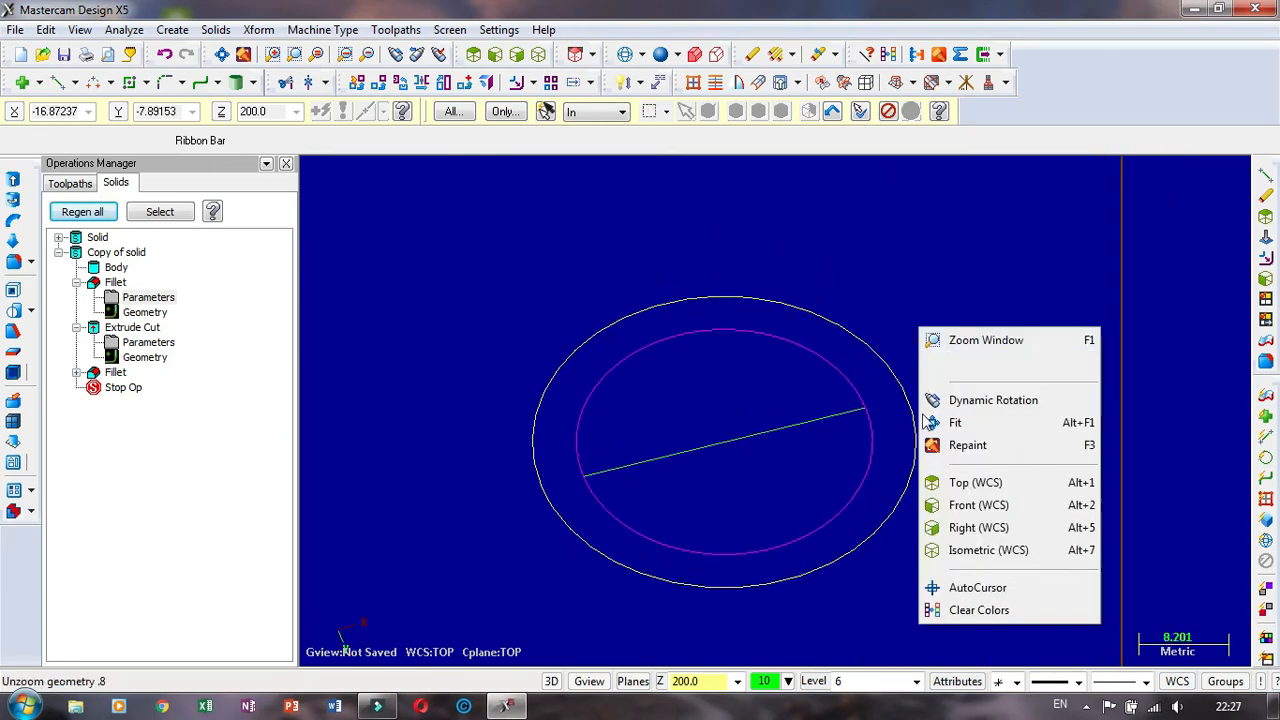
{"action": "left_click", "coordinate": [962, 483]}
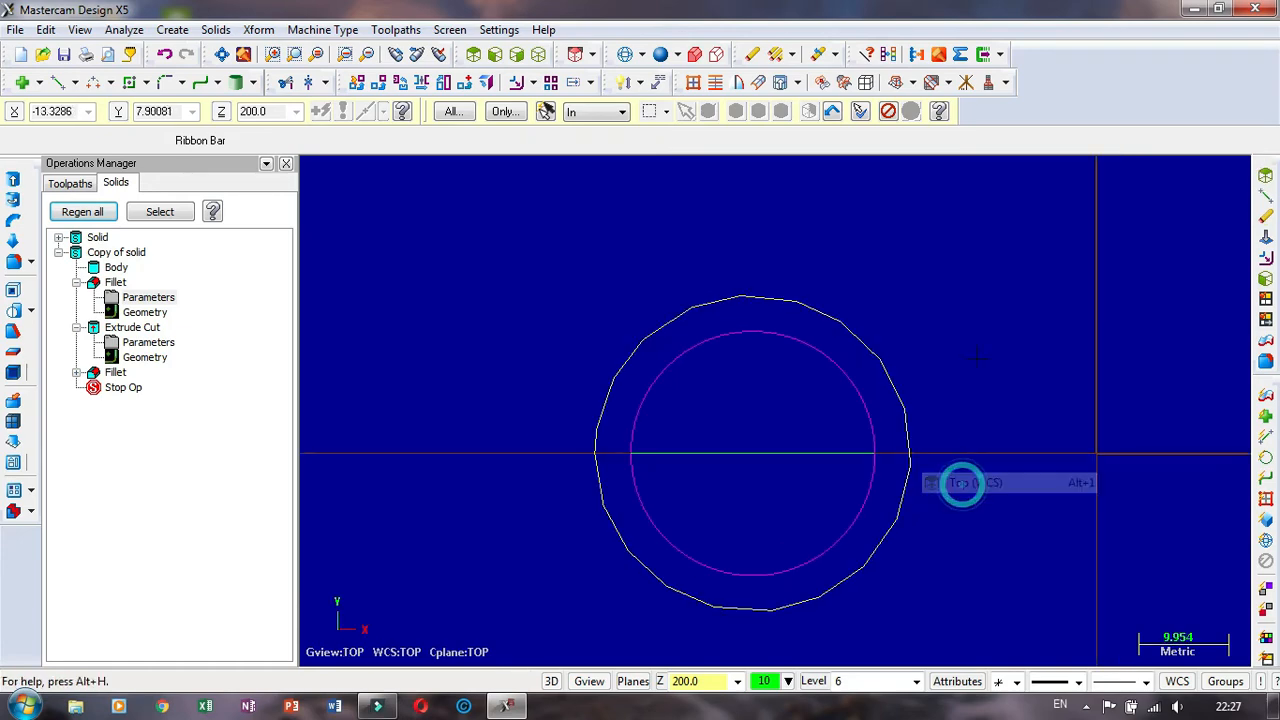
{"action": "left_click", "coordinate": [110, 82]}
{"action": "left_click", "coordinate": [160, 109]}
{"action": "scroll", "coordinate": [790, 540], "scroll_direction": "up", "scroll_amount": 2}
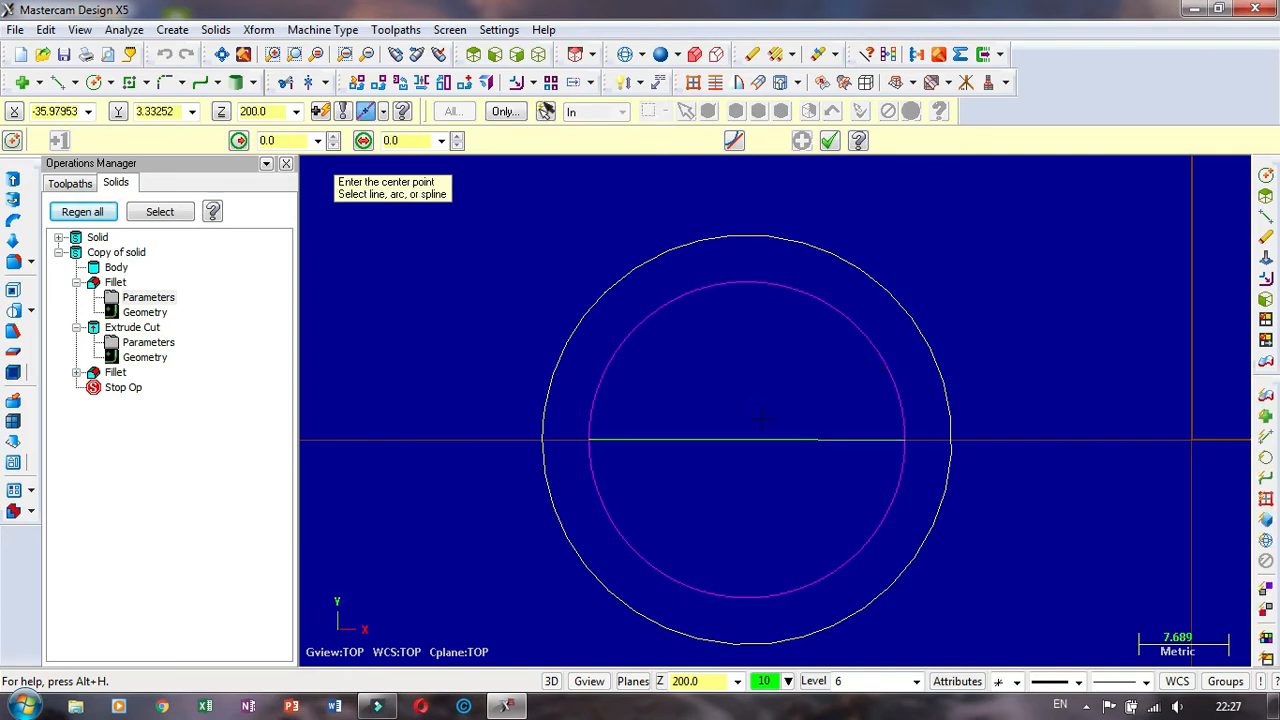
{"action": "left_click", "coordinate": [747, 440]}
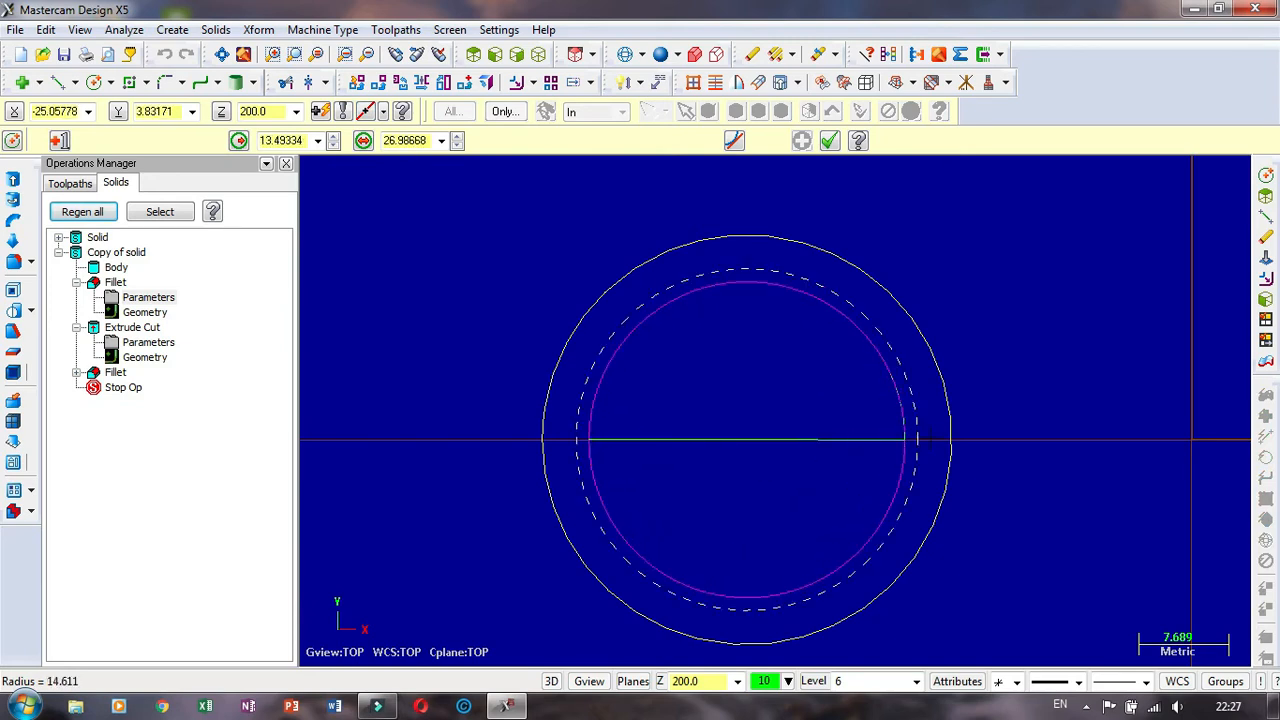
{"action": "left_click", "coordinate": [948, 449]}
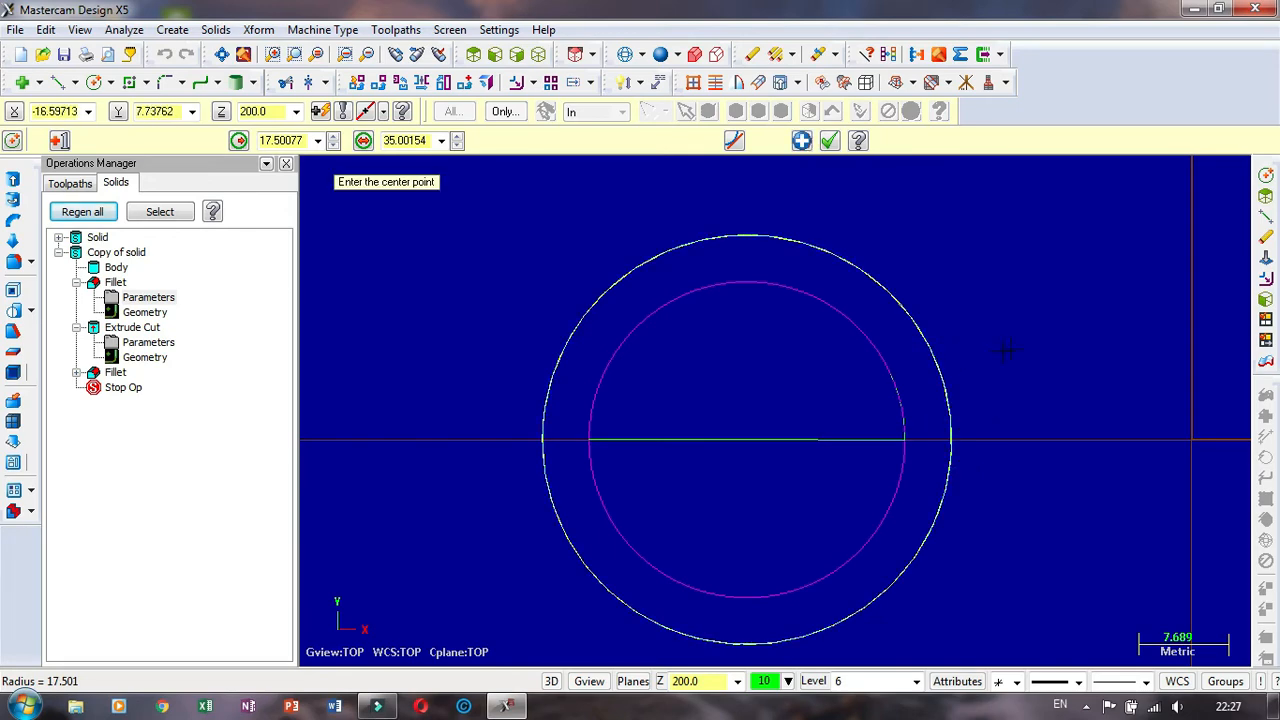
Step: Try to draw a vertical neck axis about 45.7 mm long from the circle's centre in a tilted view, on the top construction plane
{"action": "middle_click_drag", "start_coordinate": [1005, 349], "coordinate": [972, 298]}
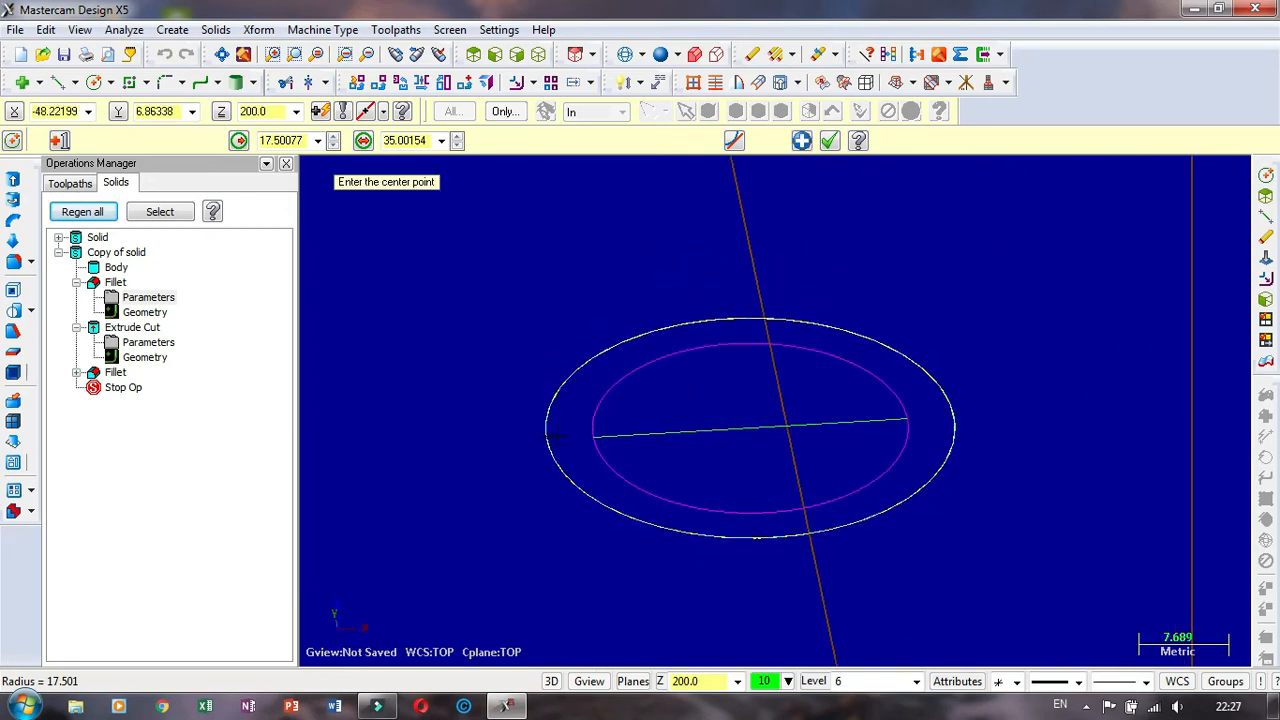
{"action": "middle_click_drag", "start_coordinate": [612, 423], "coordinate": [620, 291]}
{"action": "middle_click_drag", "start_coordinate": [520, 295], "coordinate": [537, 282]}
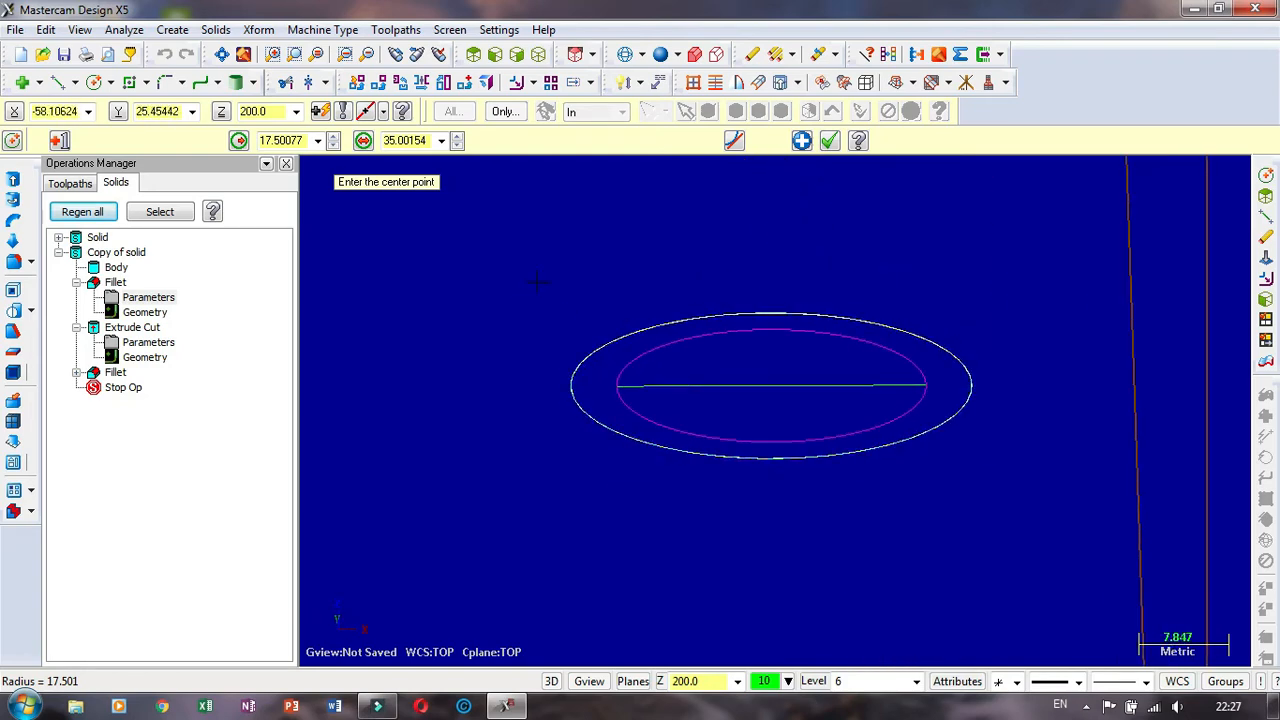
{"action": "left_click", "coordinate": [57, 82]}
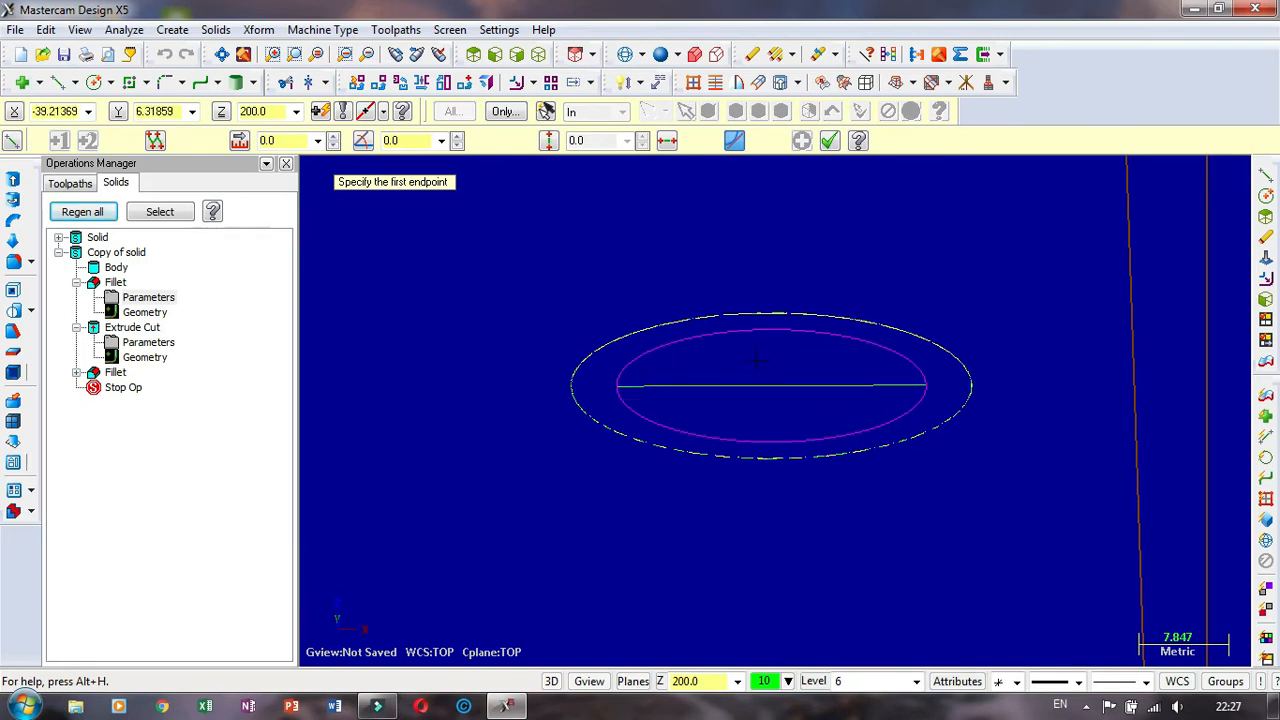
{"action": "left_click", "coordinate": [770, 384]}
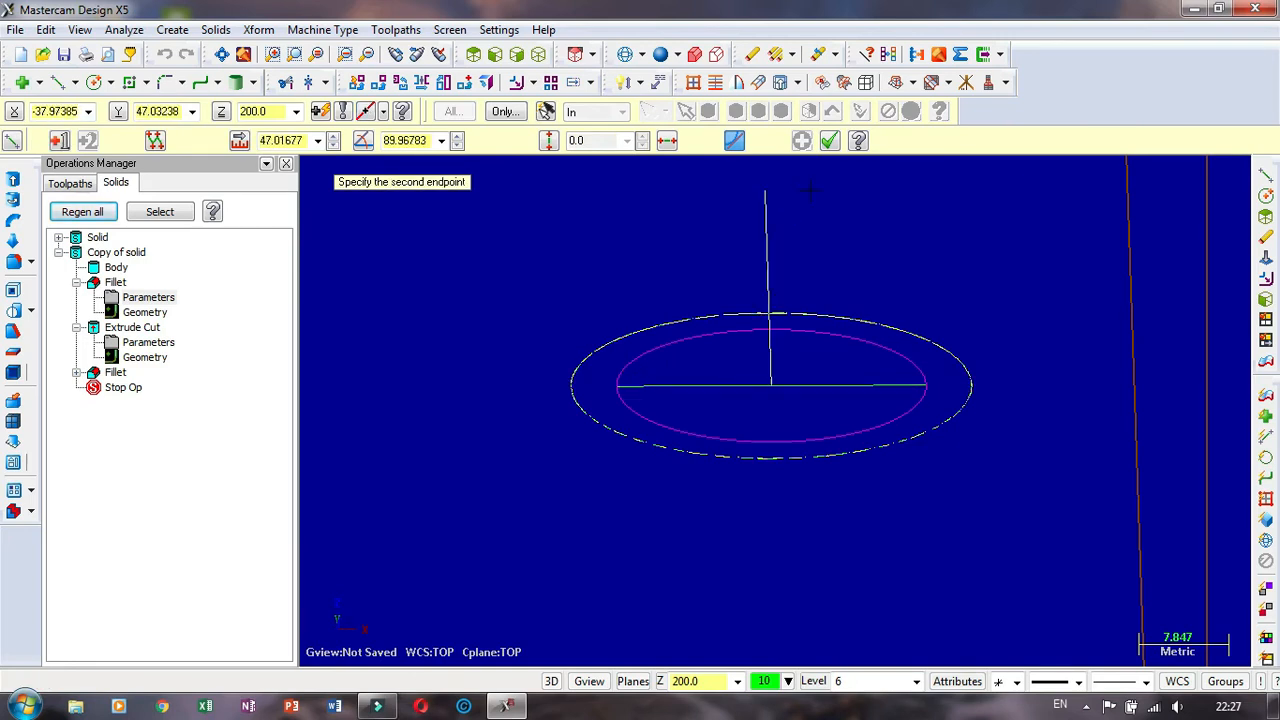
{"action": "left_click", "coordinate": [766, 194]}
Step: Switch to the front plane and draw a vertical line about 48.9 mm long upward from the circle's centre
{"action": "right_click", "coordinate": [718, 326]}
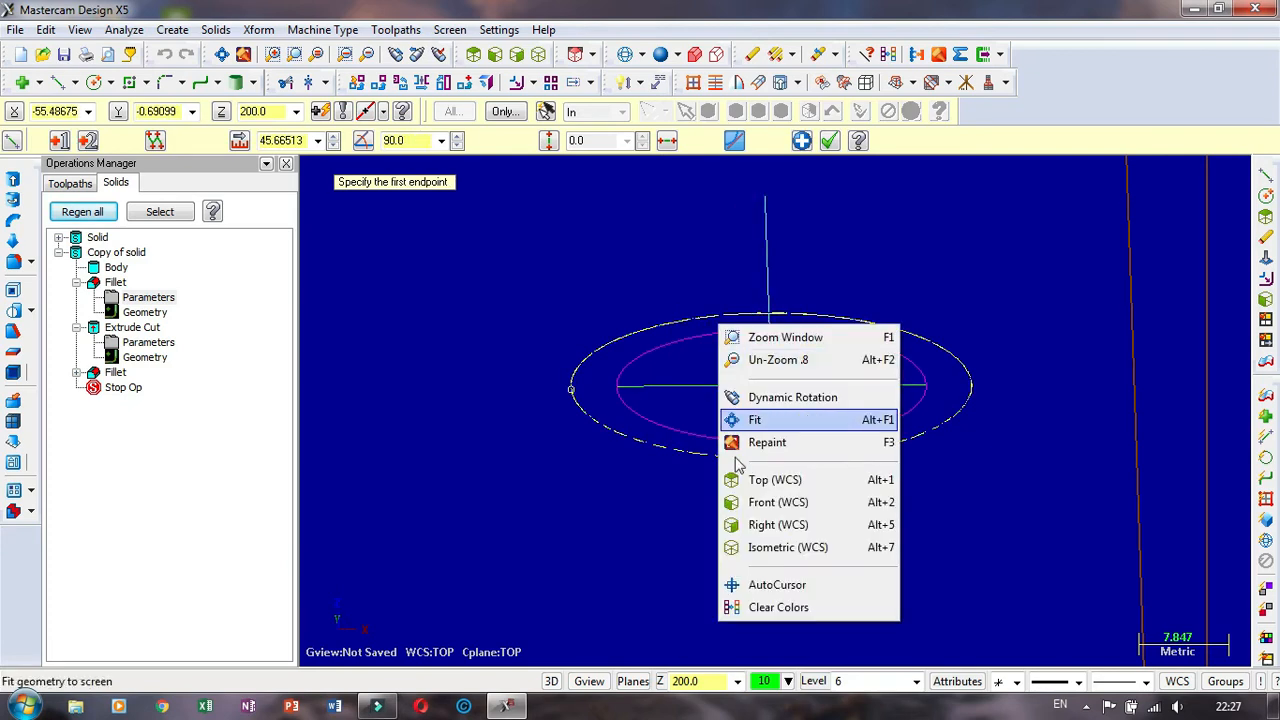
{"action": "left_click", "coordinate": [808, 503]}
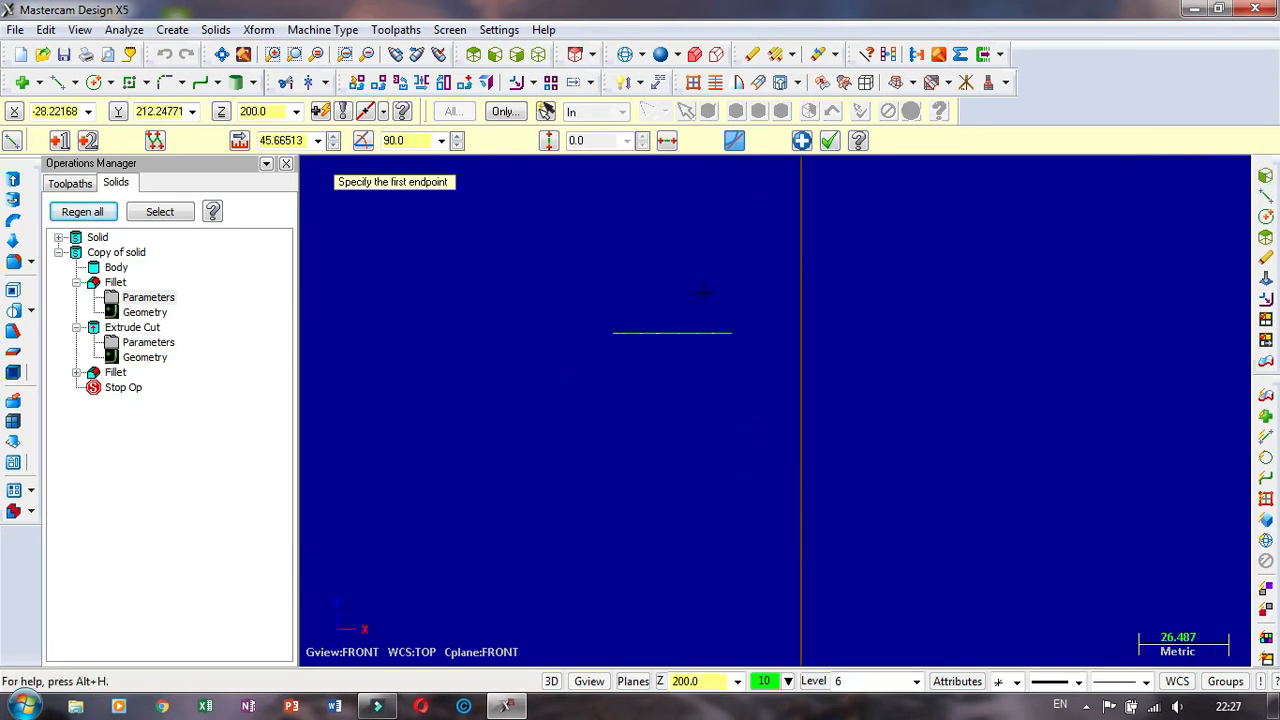
{"action": "middle_click_drag", "start_coordinate": [681, 264], "coordinate": [684, 283]}
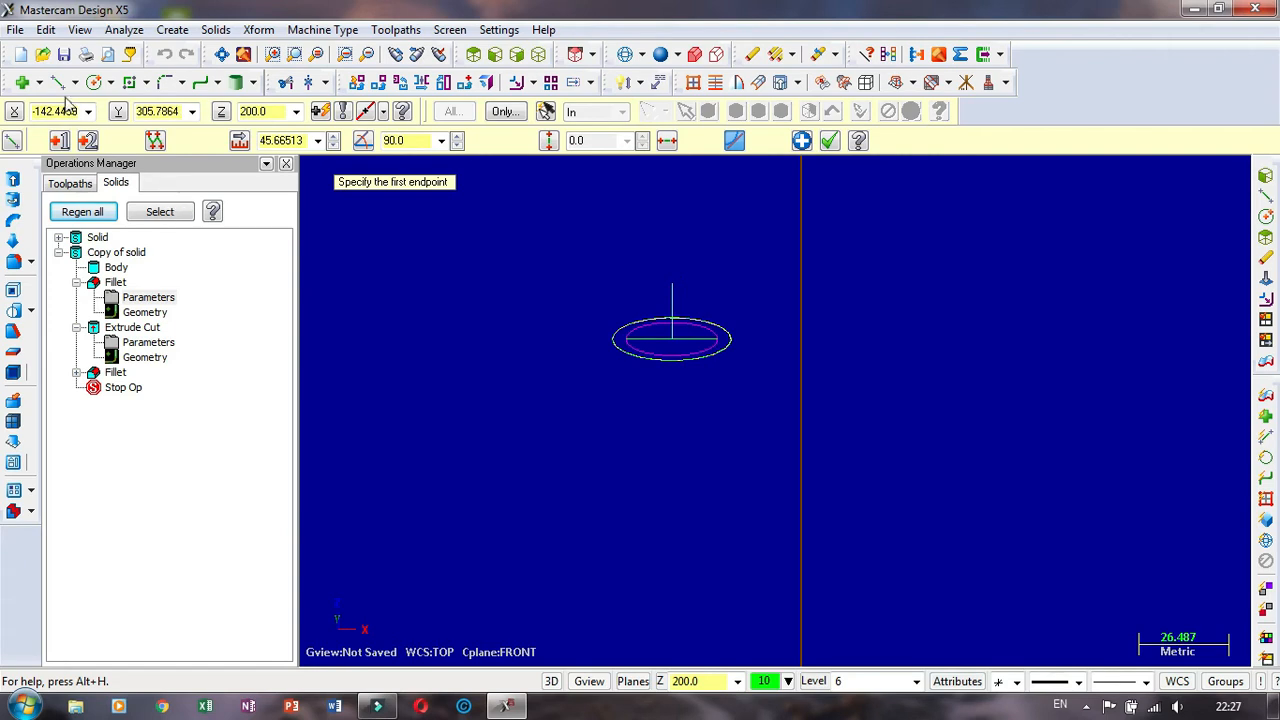
{"action": "left_click", "coordinate": [672, 340]}
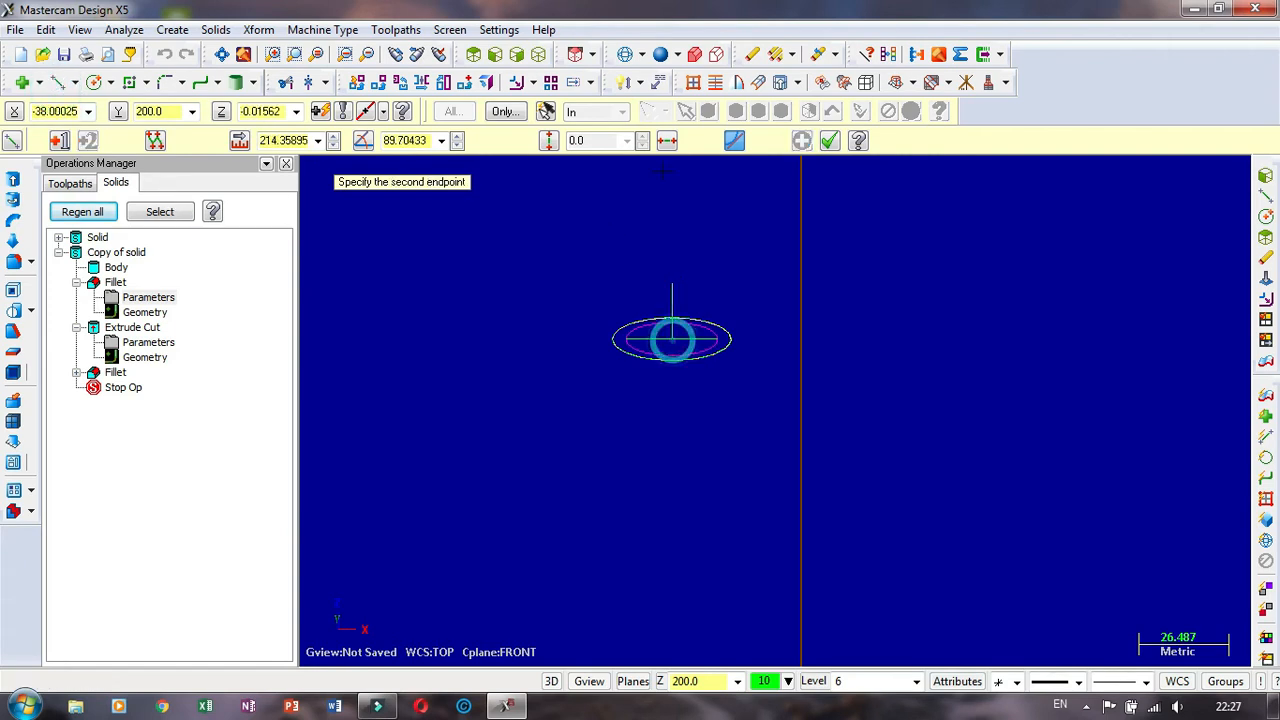
{"action": "left_click", "coordinate": [672, 180]}
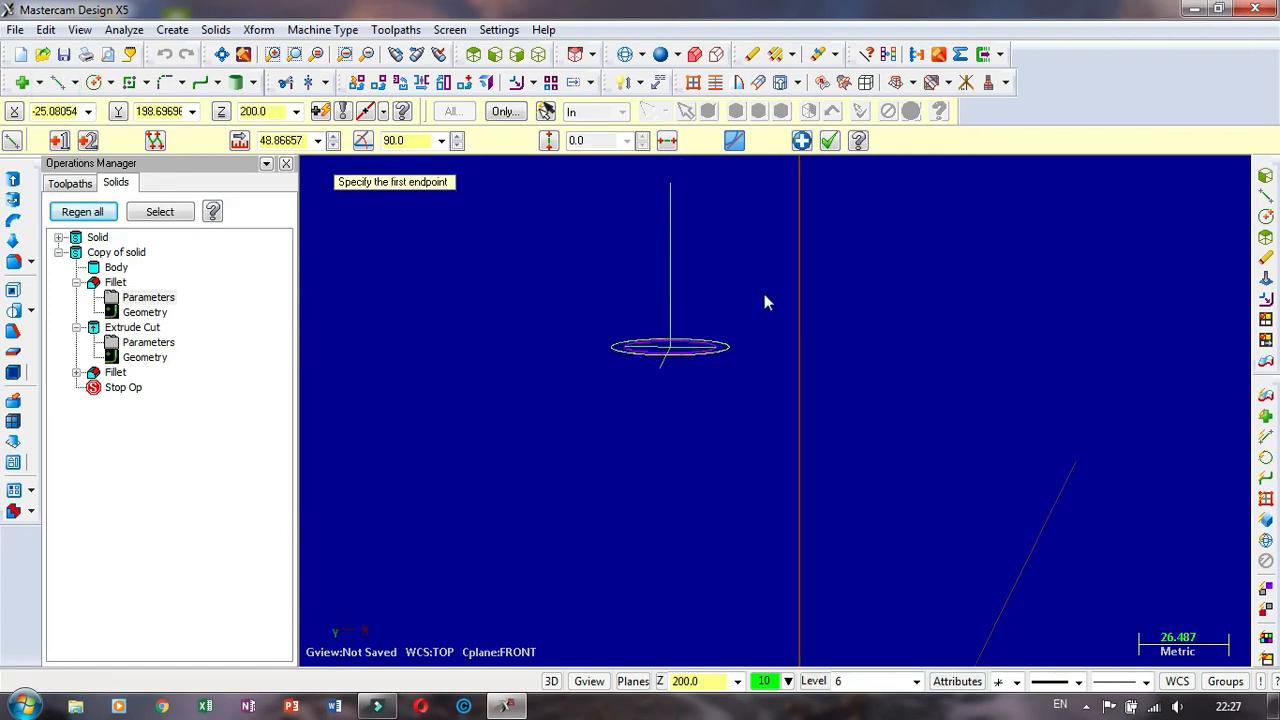
{"action": "right_click", "coordinate": [760, 263]}
{"action": "left_click", "coordinate": [790, 443]}
{"action": "middle_click_drag", "start_coordinate": [724, 284], "coordinate": [630, 298]}
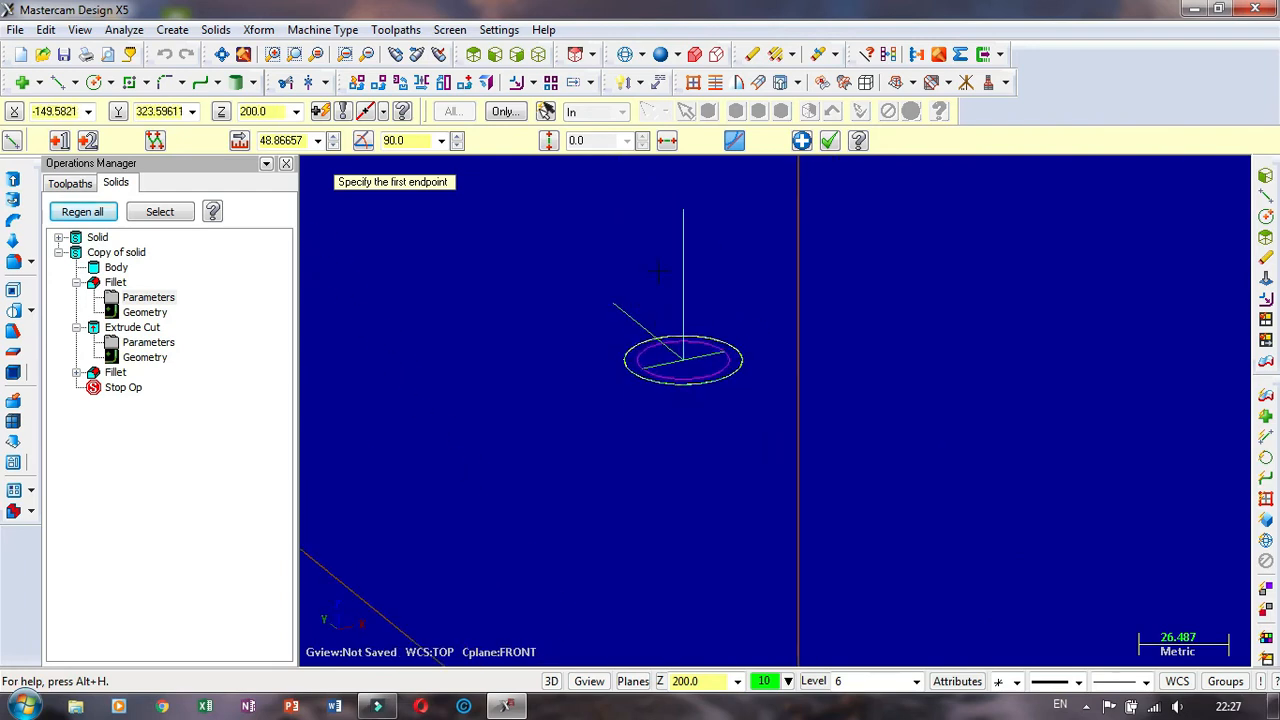
{"action": "key", "text": "Escape"}
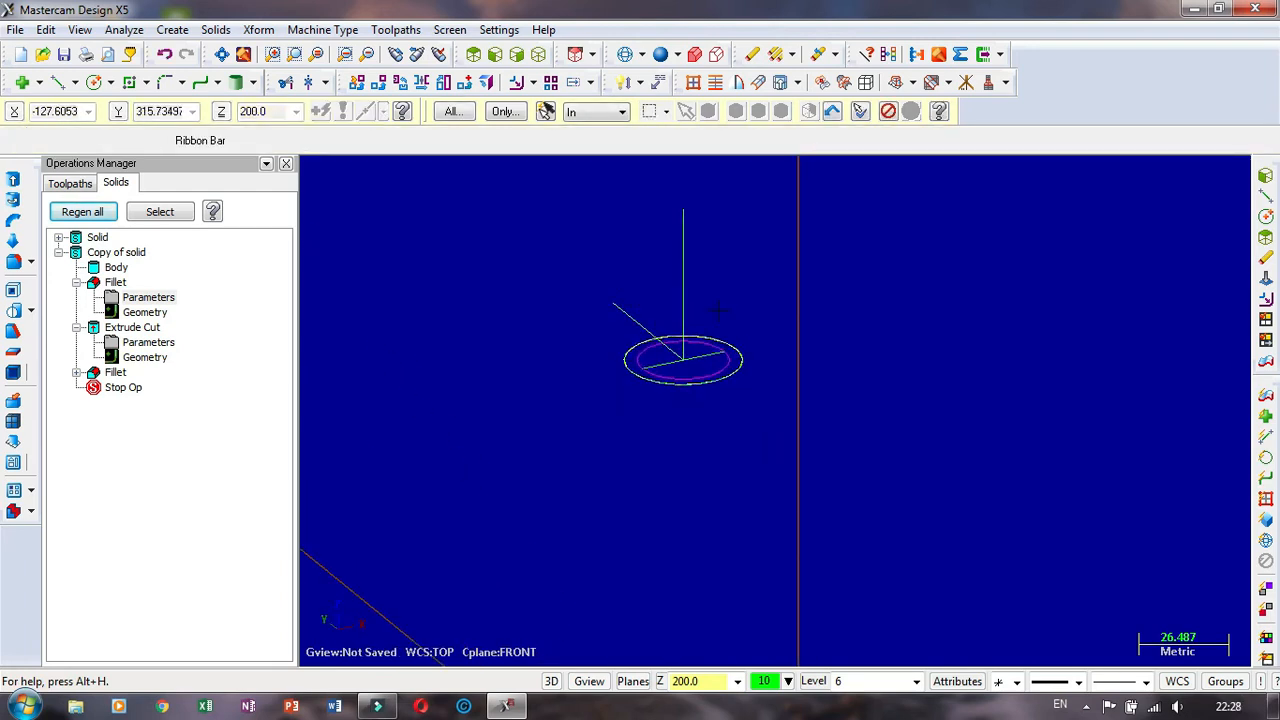
{"action": "middle_click_drag", "start_coordinate": [718, 274], "coordinate": [700, 245]}
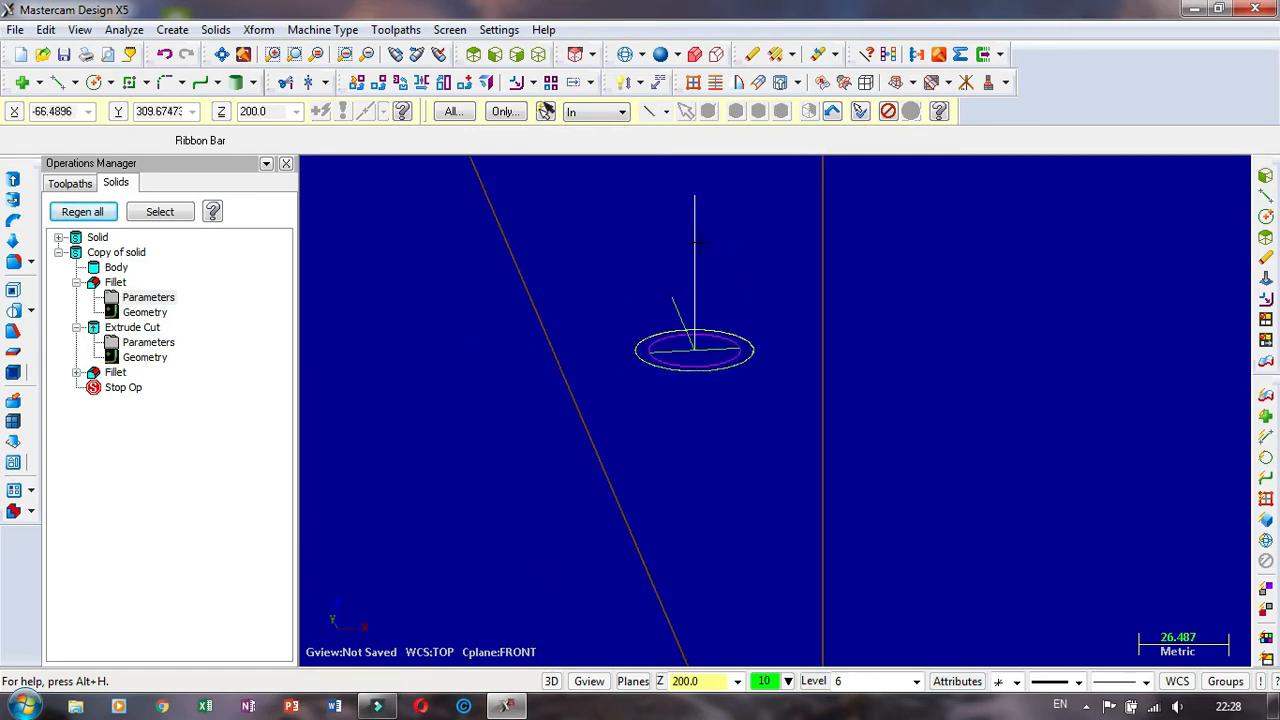
Step: Analyze the properties of the selected neck rim curve and return to the front view
{"action": "left_click", "coordinate": [865, 56]}
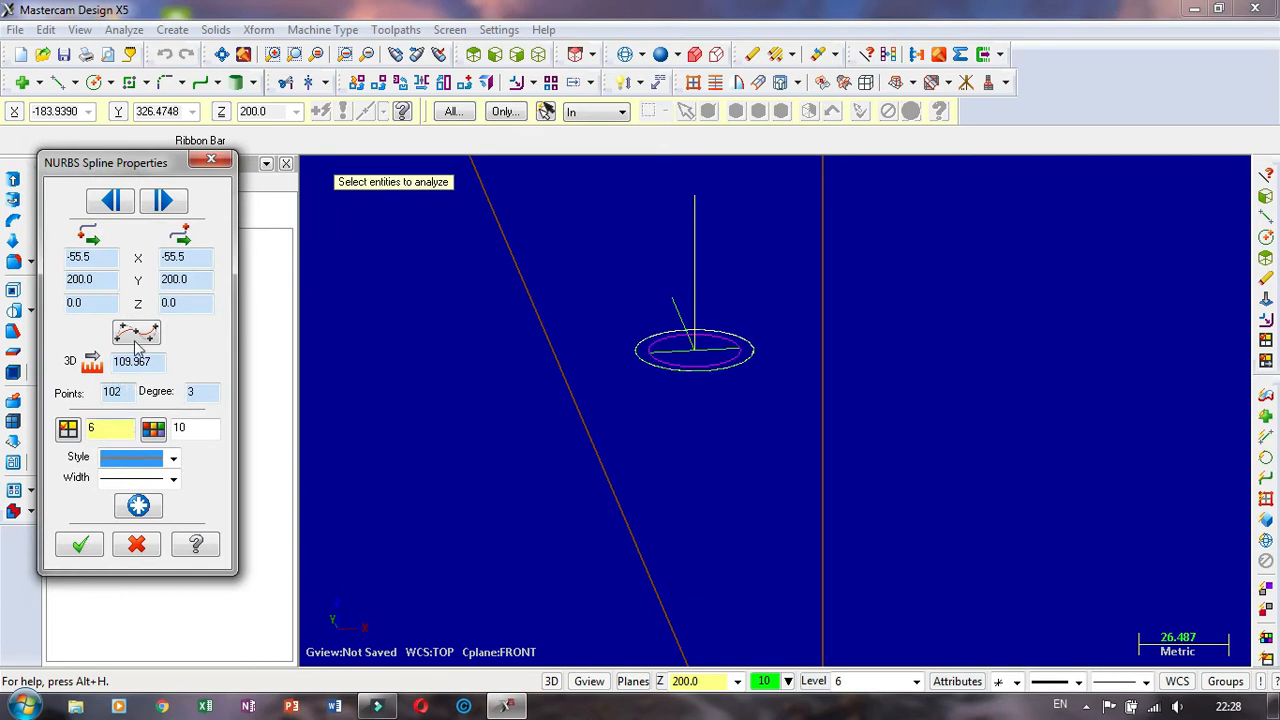
{"action": "right_click", "coordinate": [520, 397]}
{"action": "left_click", "coordinate": [566, 560]}
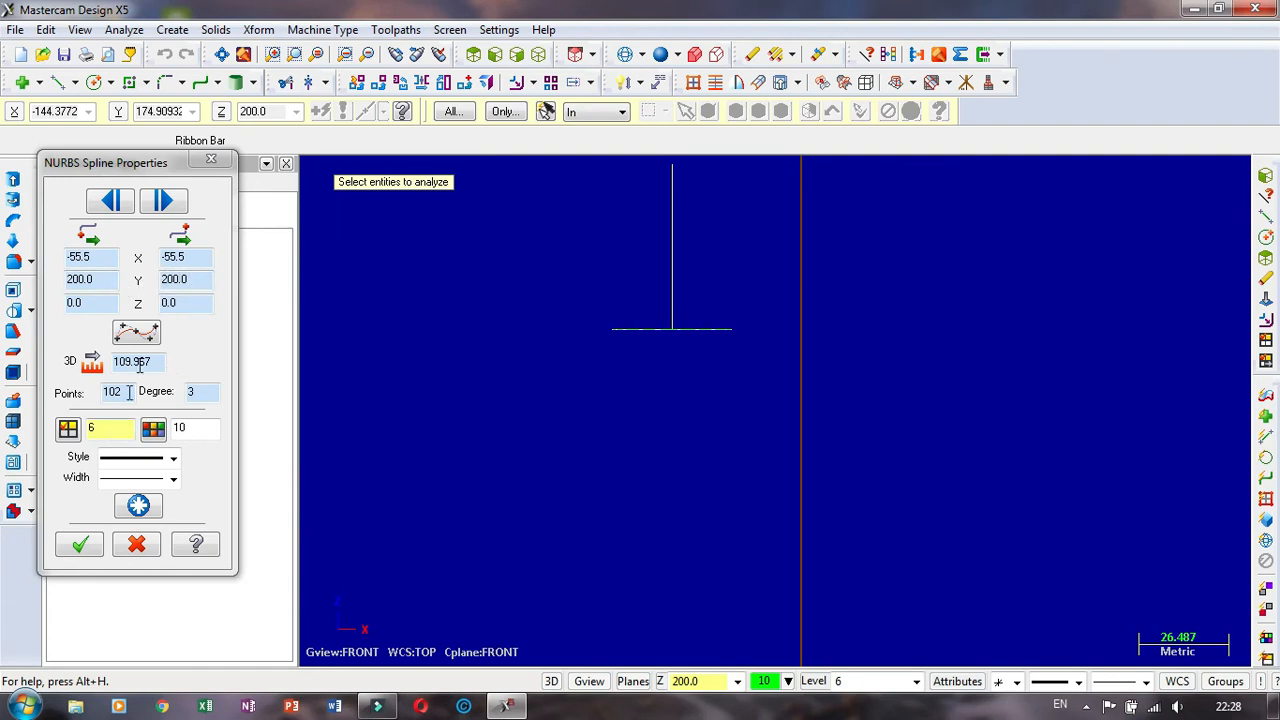
{"action": "left_click", "coordinate": [210, 162]}
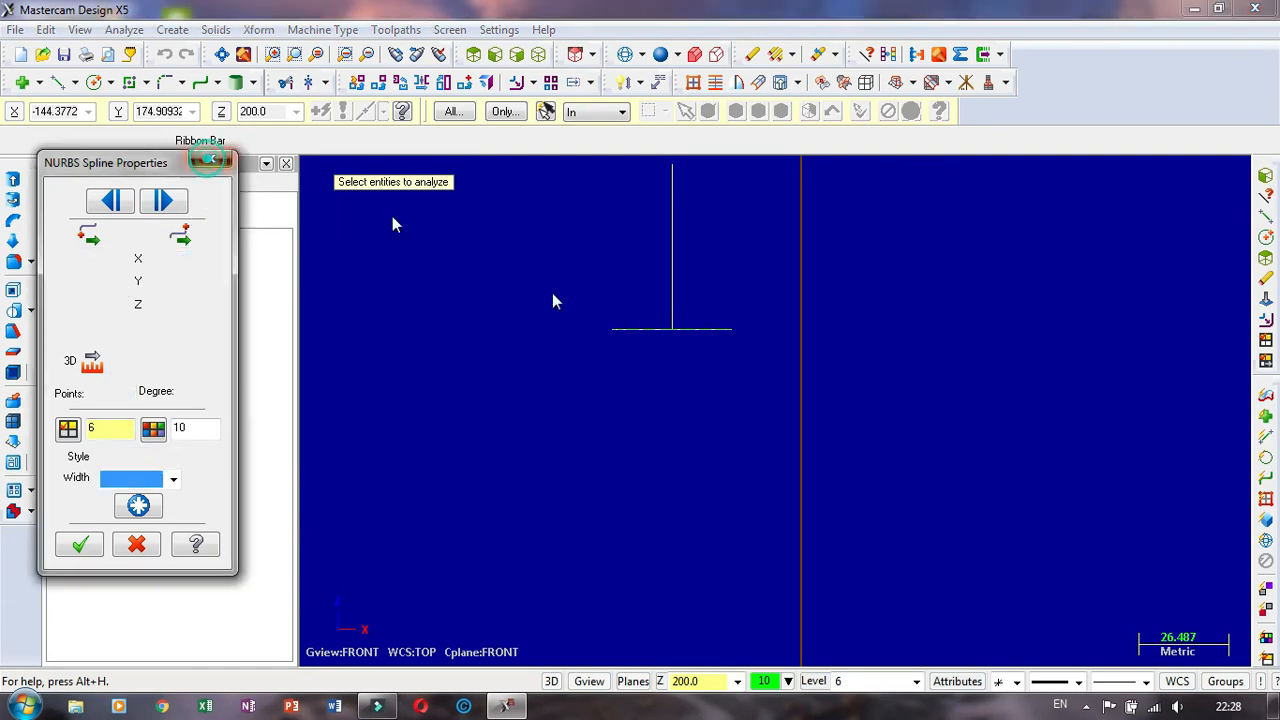
Step: Set the length of the vertical axis line to 40 mm through its properties
{"action": "scroll", "coordinate": [707, 288], "scroll_direction": "up", "scroll_amount": 2}
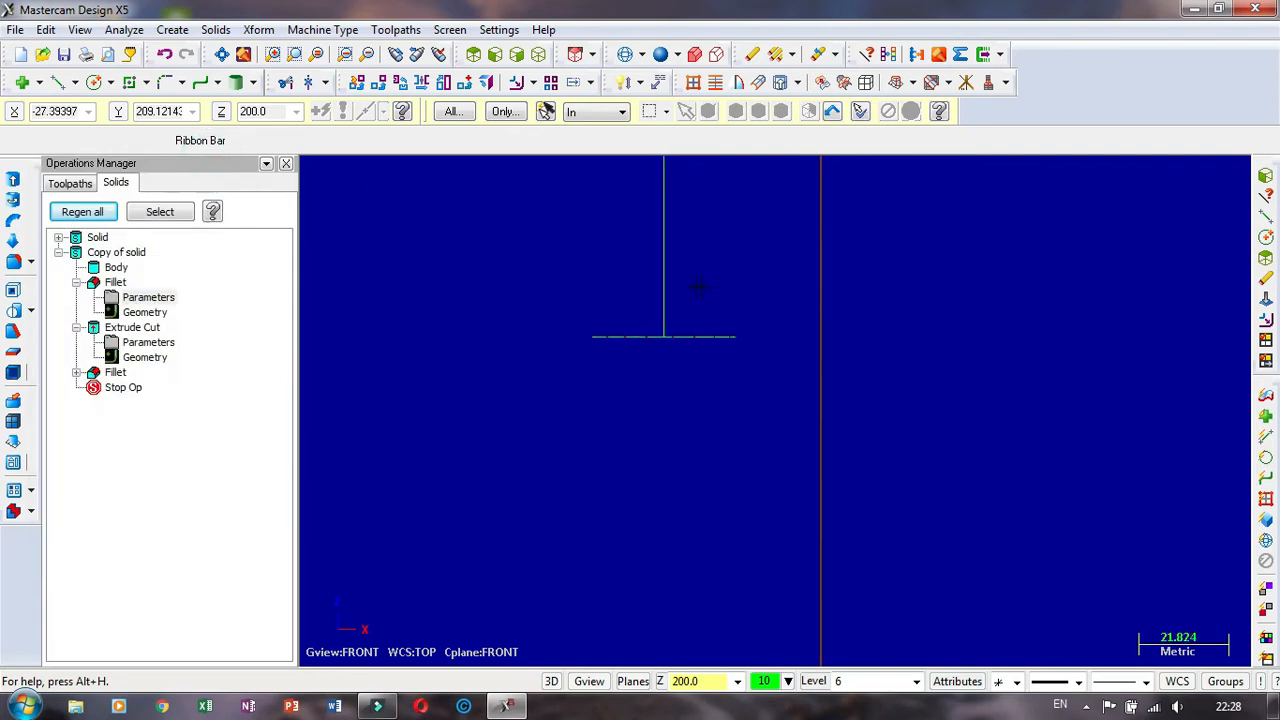
{"action": "left_click", "coordinate": [866, 54]}
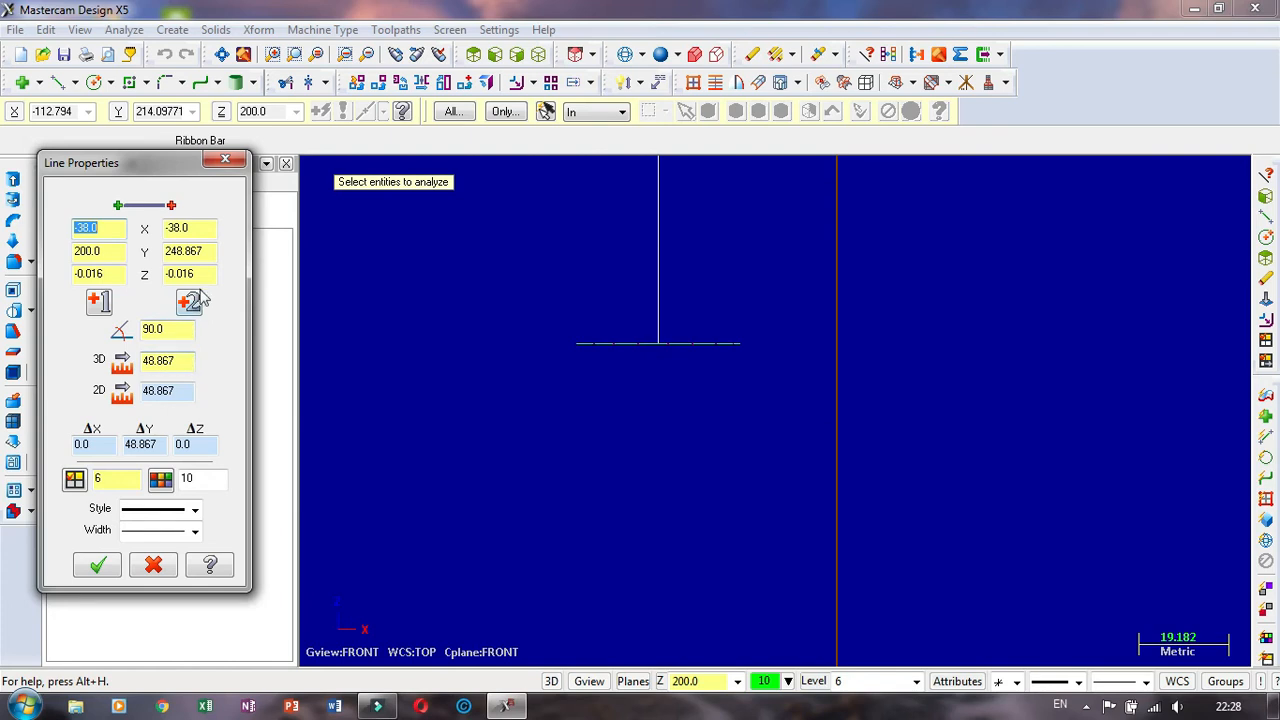
{"action": "left_click_drag", "start_coordinate": [190, 360], "coordinate": [111, 369]}
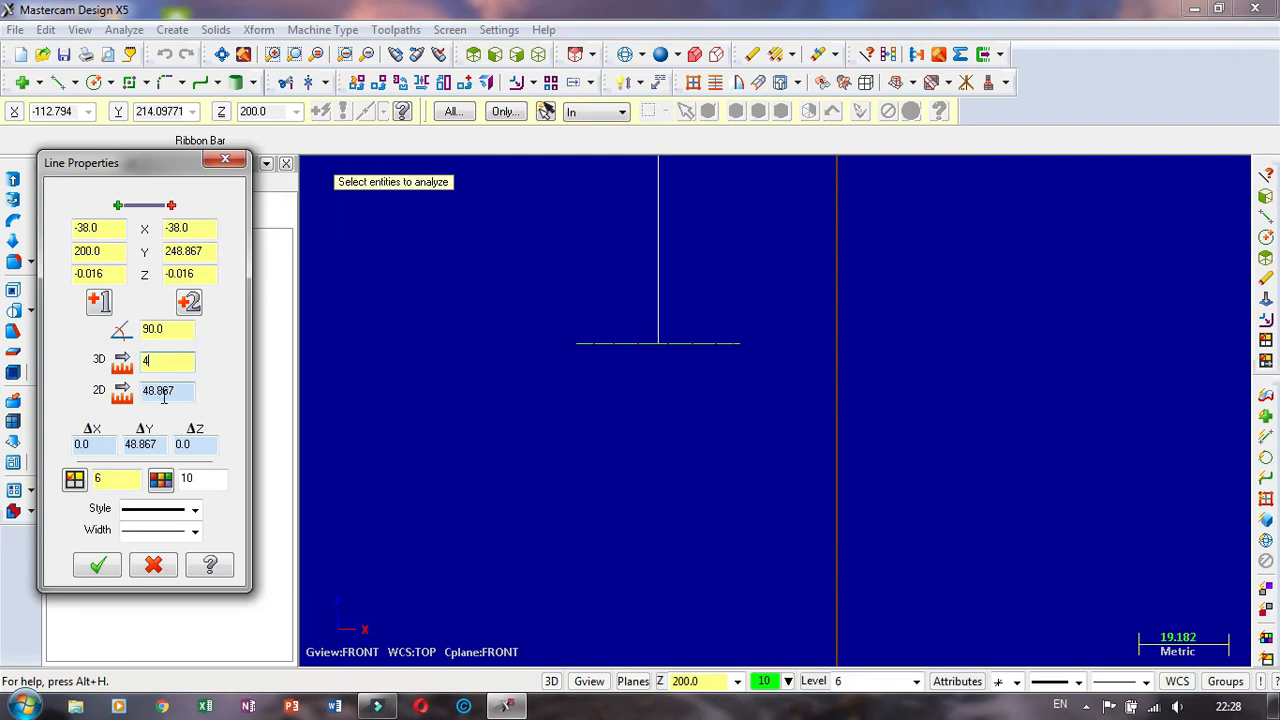
{"action": "key", "text": "Return"}
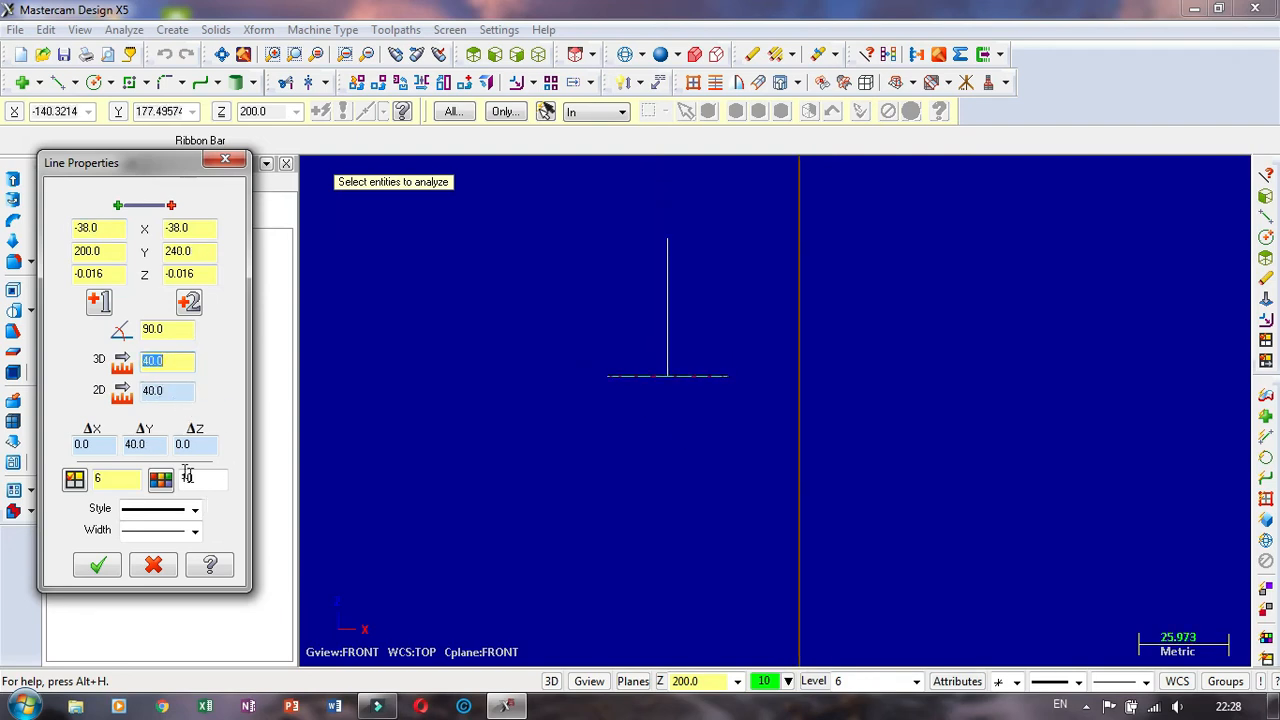
{"action": "left_click", "coordinate": [97, 565]}
Step: Check the vertical line's length with a smart dimension between its two endpoints, without placing the dimension
{"action": "scroll", "coordinate": [680, 278], "scroll_direction": "up", "scroll_amount": 3}
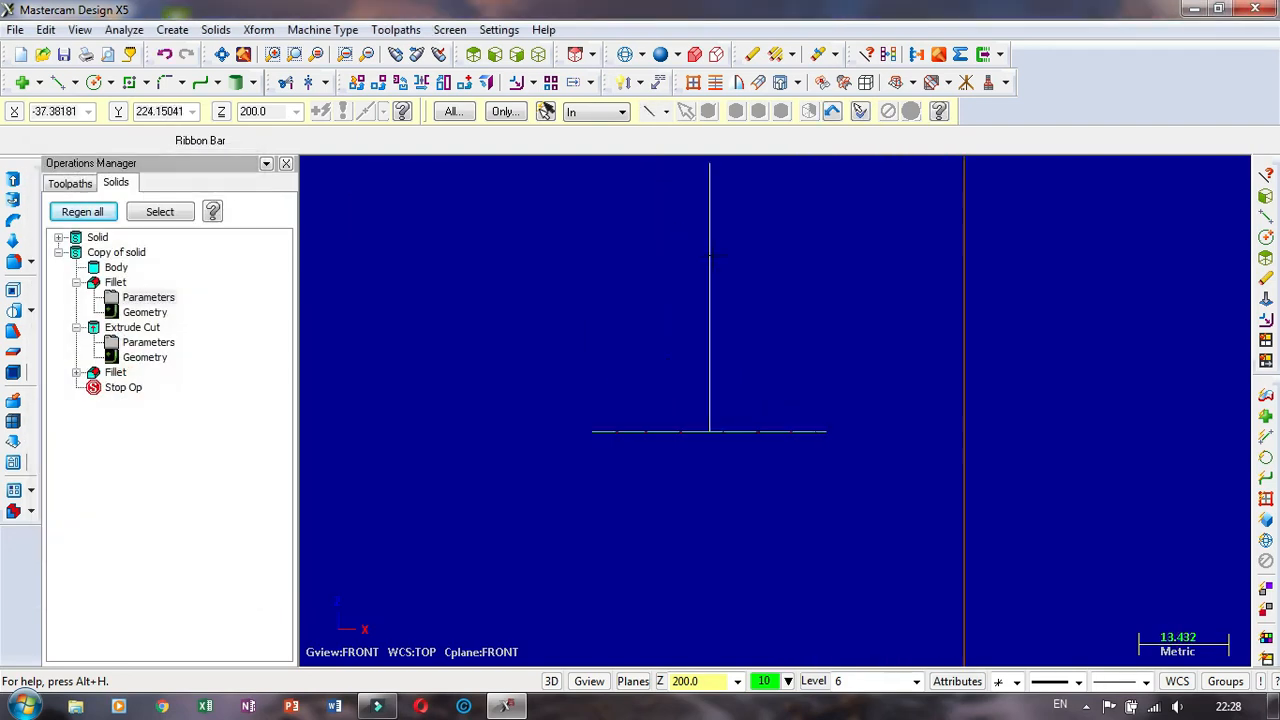
{"action": "scroll", "coordinate": [678, 268], "scroll_direction": "up", "scroll_amount": 1}
{"action": "left_click", "coordinate": [622, 83]}
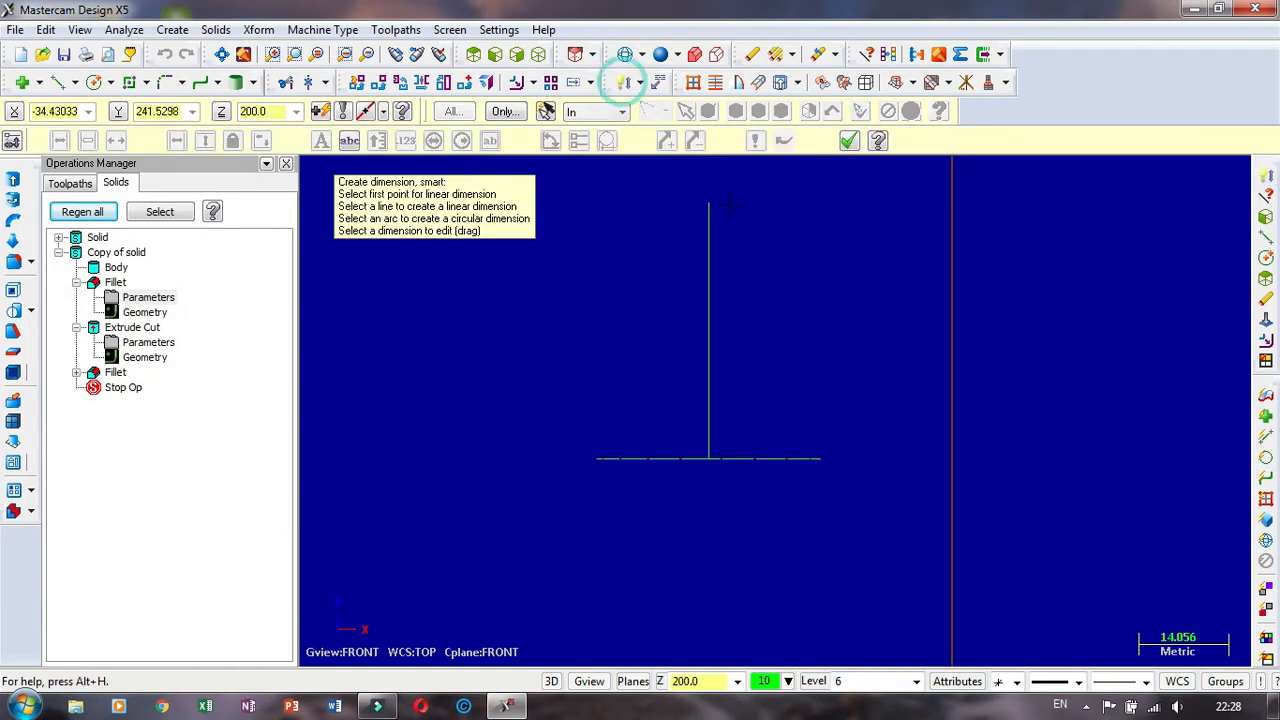
{"action": "left_click", "coordinate": [709, 203]}
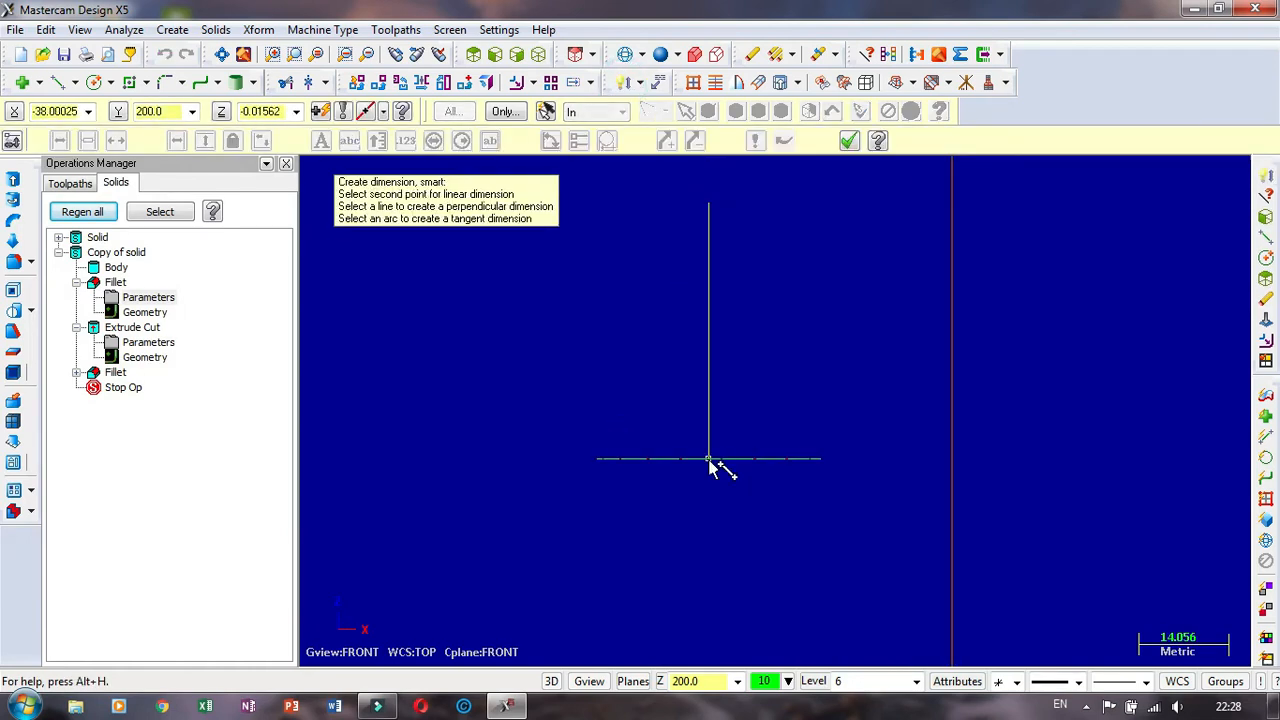
{"action": "left_click", "coordinate": [709, 462]}
{"action": "key", "text": "Escape"}
{"action": "key", "text": "Escape"}
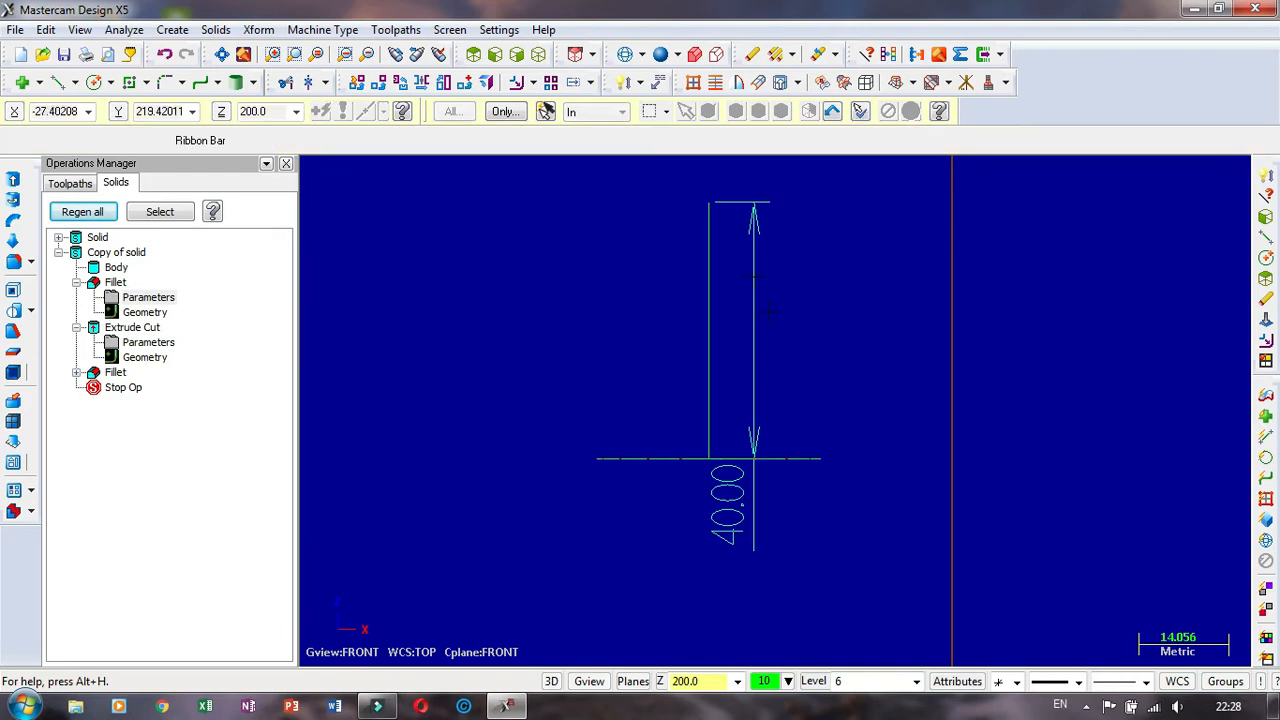
{"action": "scroll", "coordinate": [686, 298], "scroll_direction": "down", "scroll_amount": 2}
{"action": "scroll", "coordinate": [682, 298], "scroll_direction": "up", "scroll_amount": 3}
{"action": "middle_click_drag", "start_coordinate": [681, 301], "coordinate": [676, 330]}
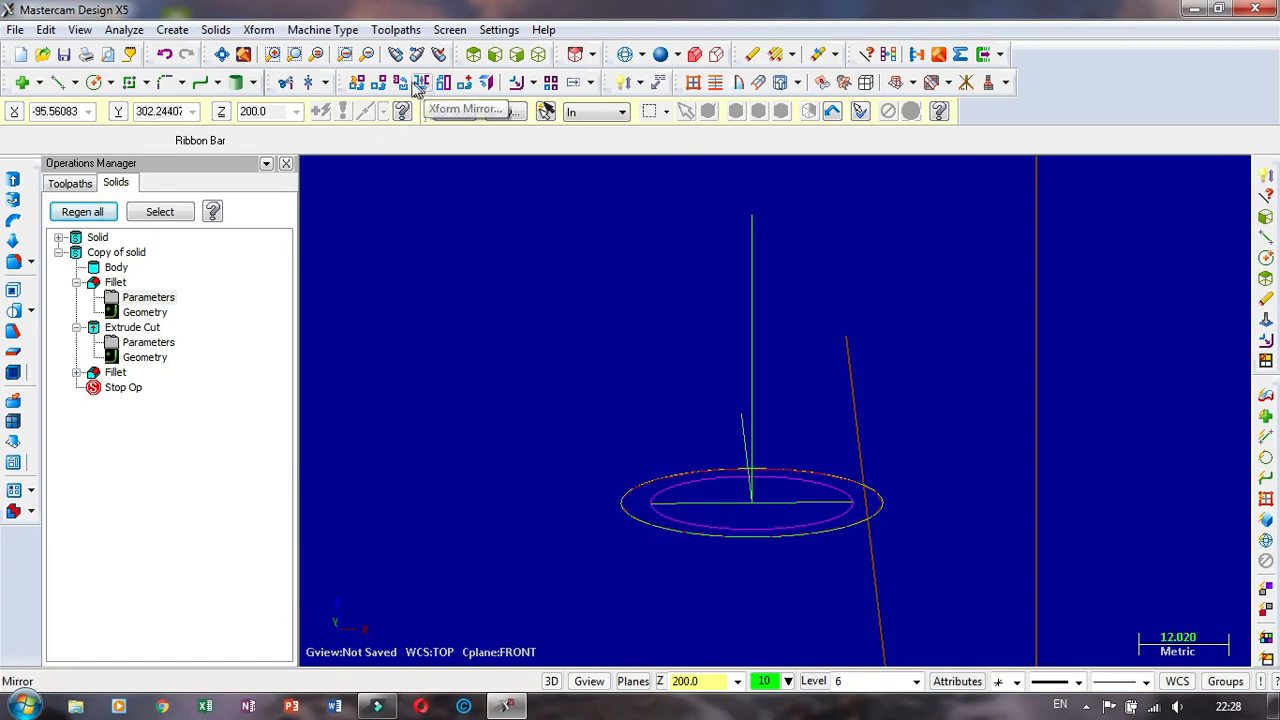
{"action": "left_click", "coordinate": [378, 82]}
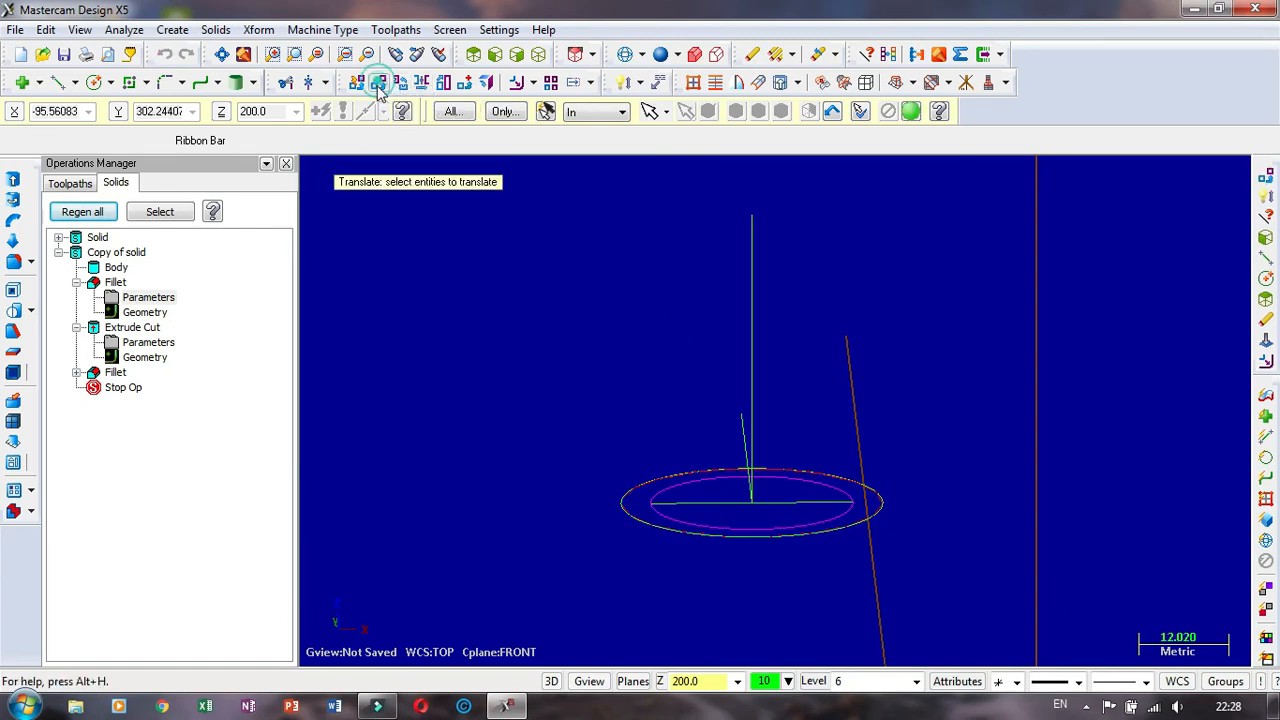
{"action": "key", "text": "Return"}
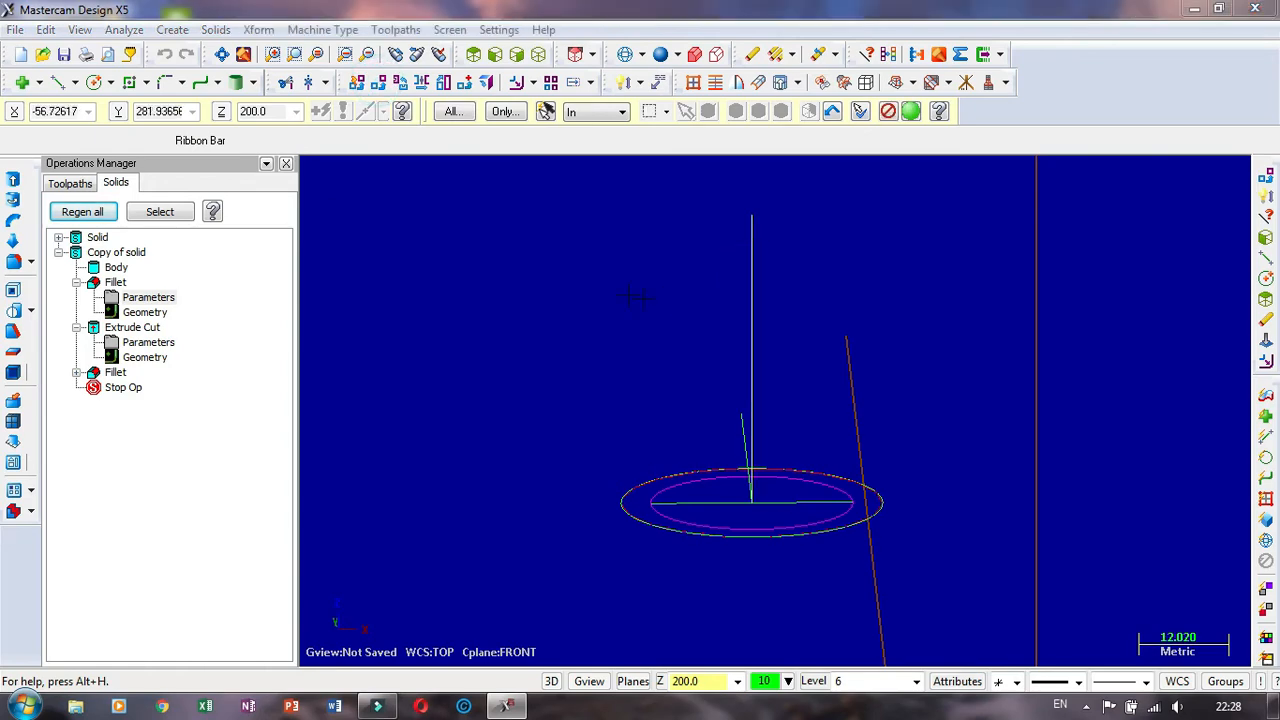
{"action": "left_click", "coordinate": [225, 315]}
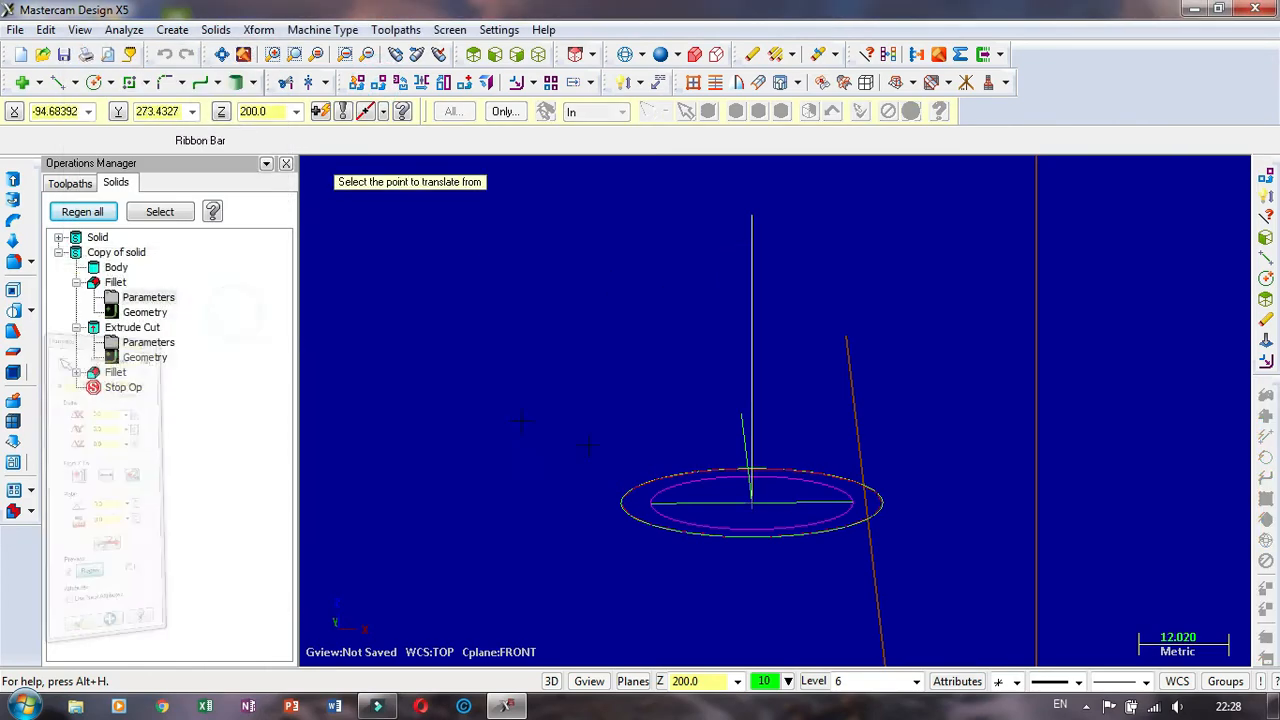
{"action": "left_click", "coordinate": [753, 507]}
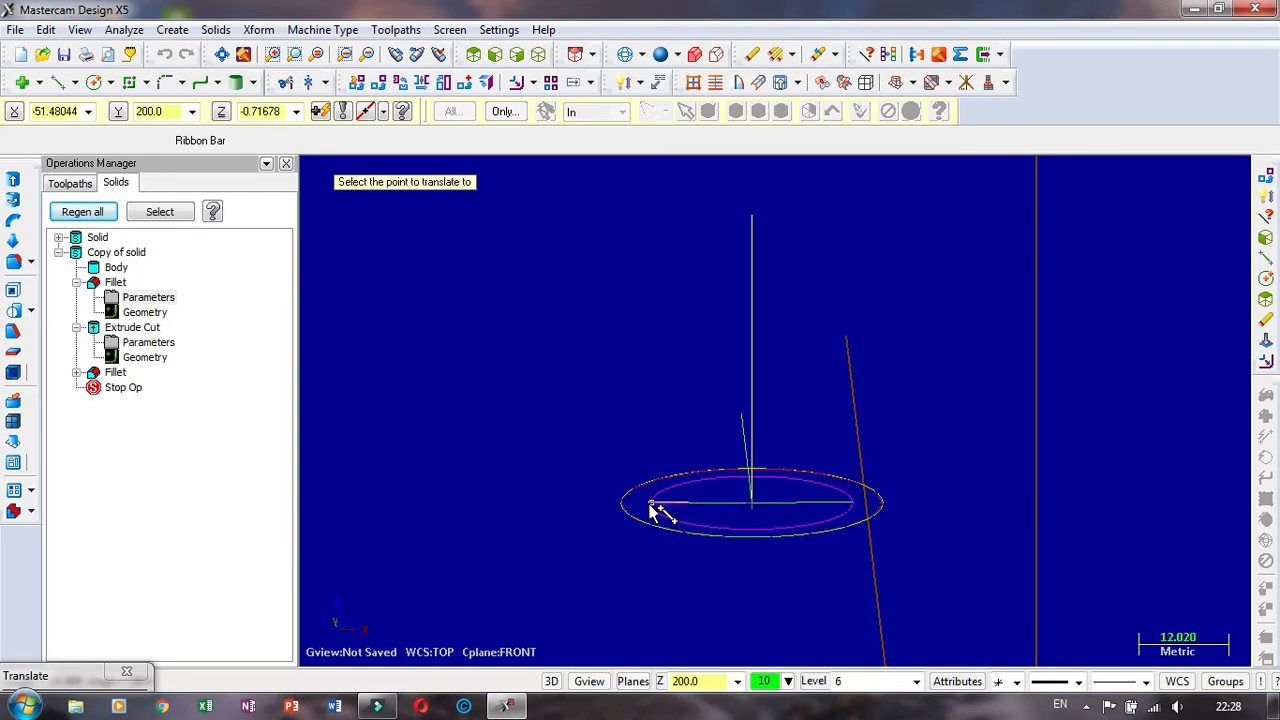
{"action": "key", "text": "Escape"}
{"action": "key", "text": "Escape"}
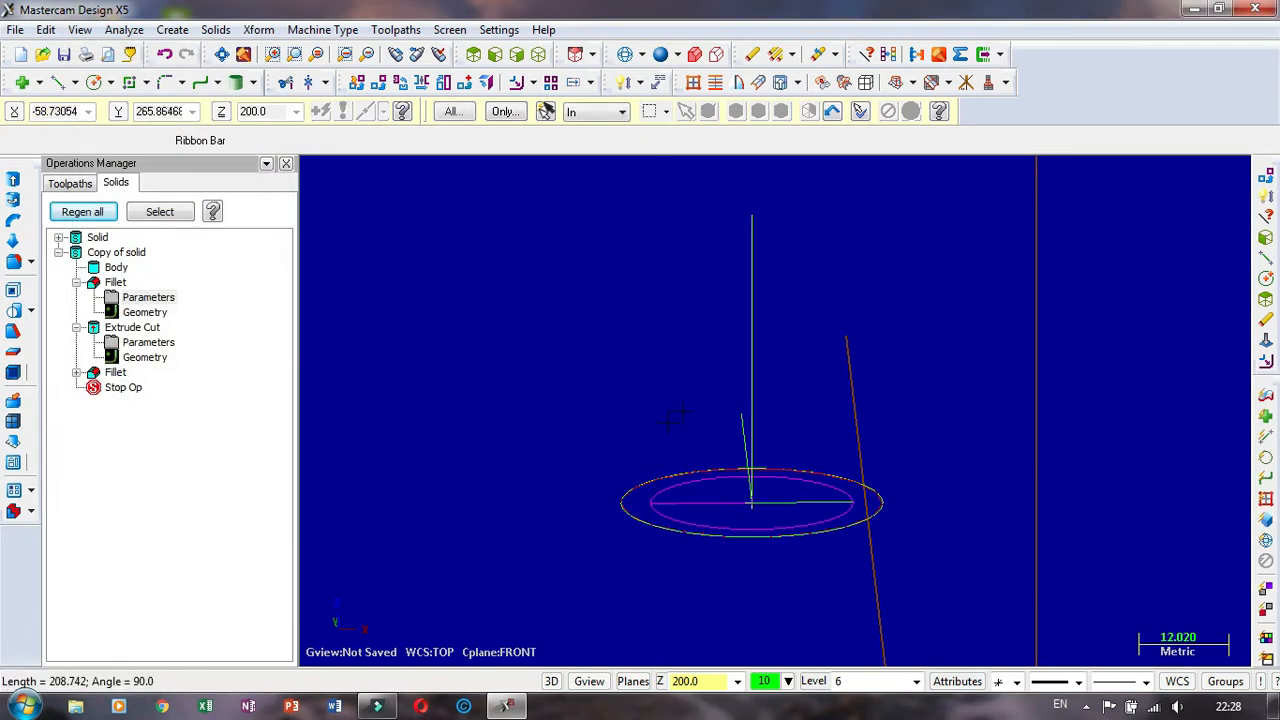
Step: Copy the vertical axis line with Translate from the circle's centre to the left end of the inner circle's diameter line
{"action": "scroll", "coordinate": [682, 391], "scroll_direction": "up", "scroll_amount": 3}
{"action": "scroll", "coordinate": [672, 389], "scroll_direction": "up", "scroll_amount": 1}
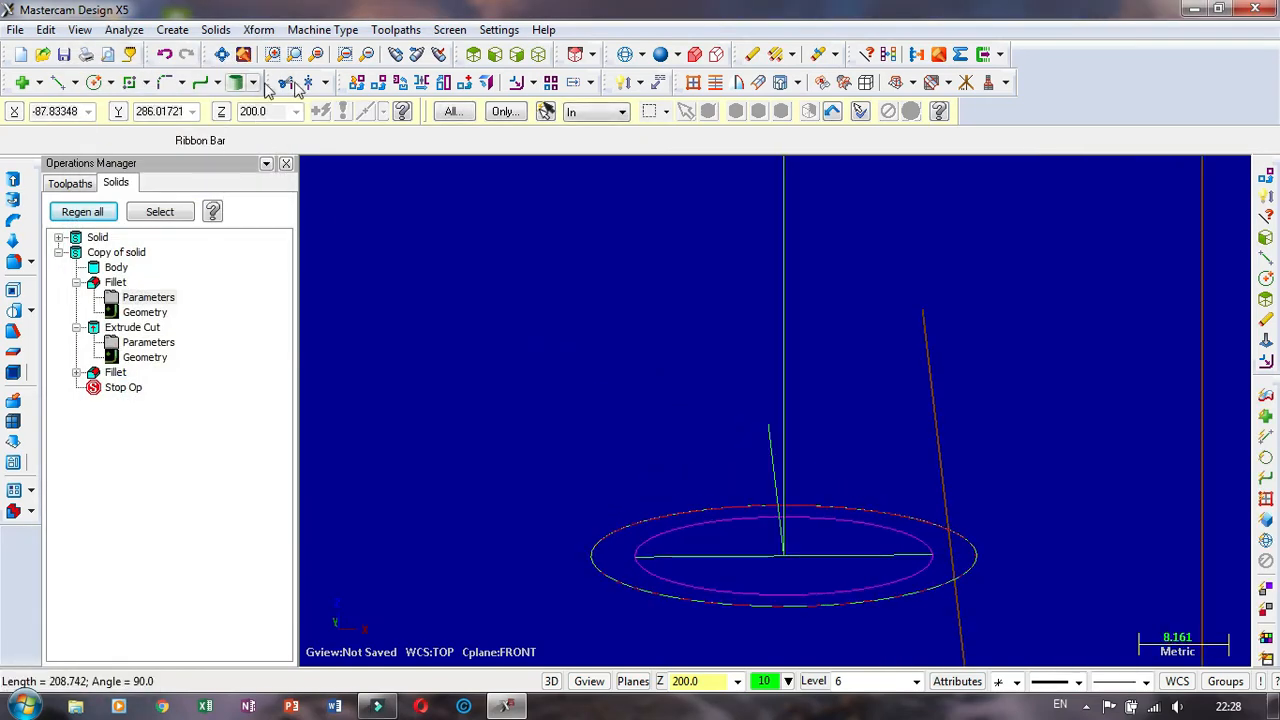
{"action": "left_click", "coordinate": [384, 85]}
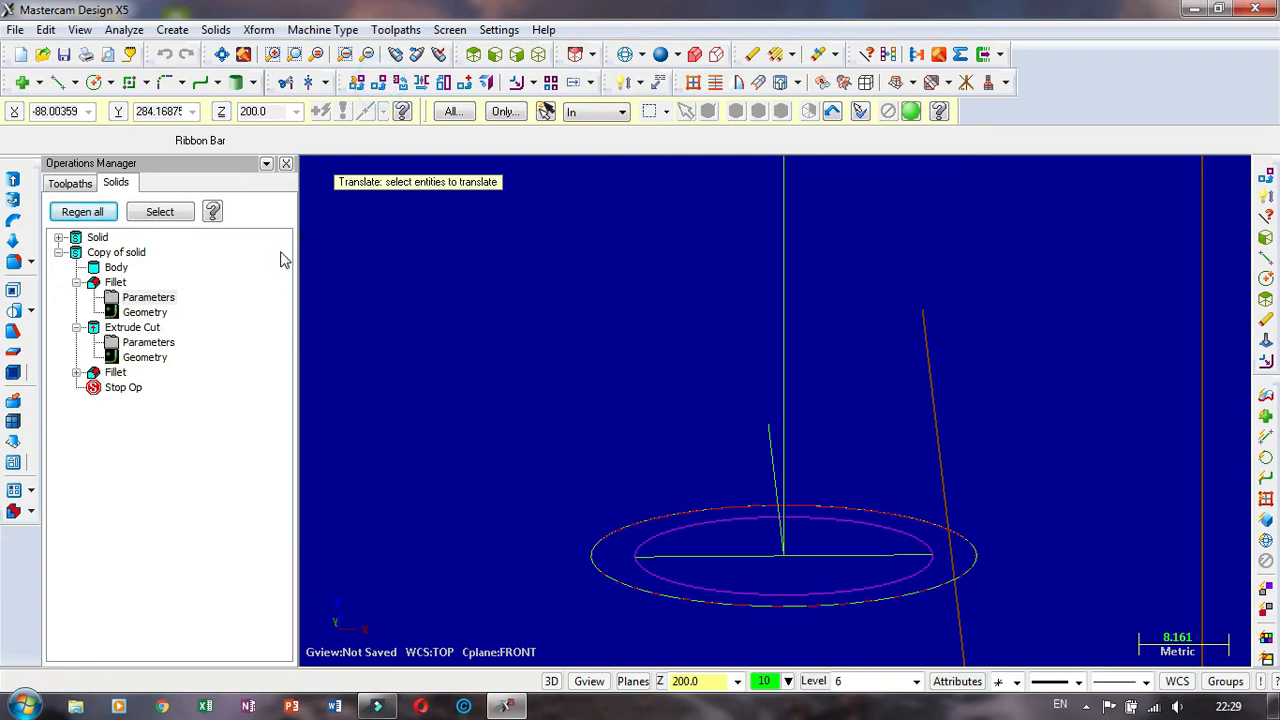
{"action": "left_click", "coordinate": [779, 289]}
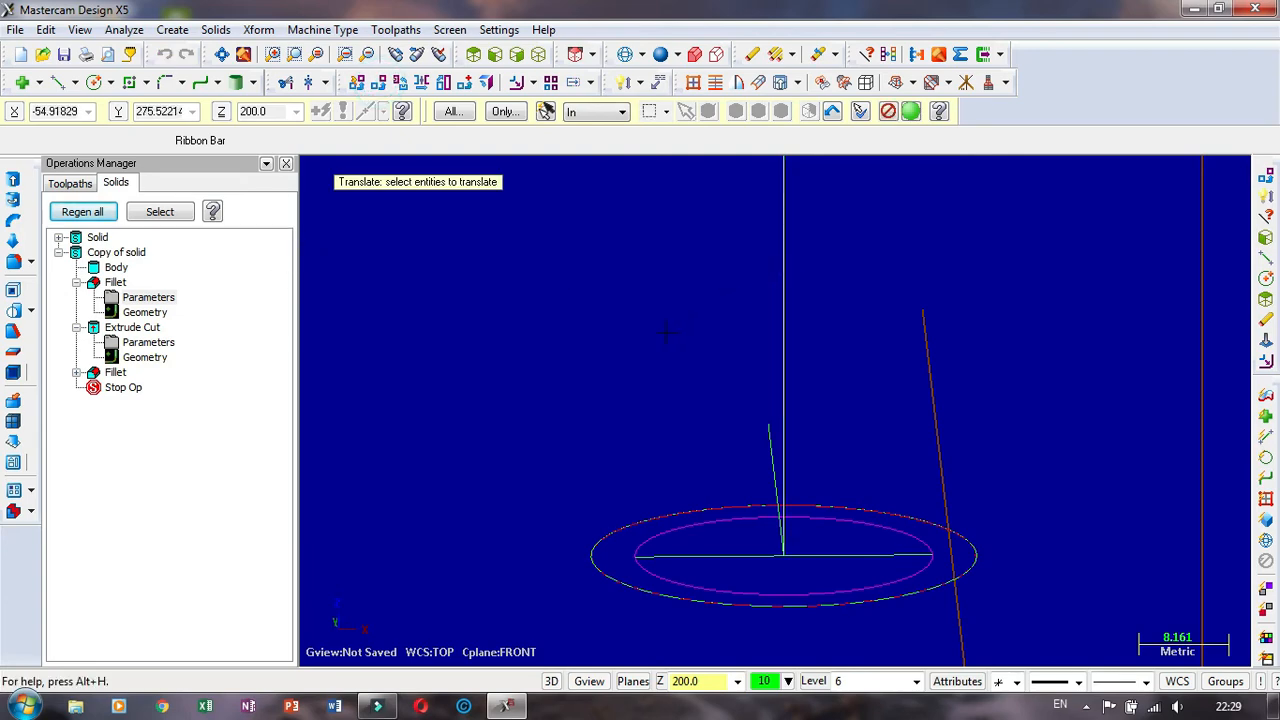
{"action": "key", "text": "Return"}
{"action": "left_click", "coordinate": [223, 311]}
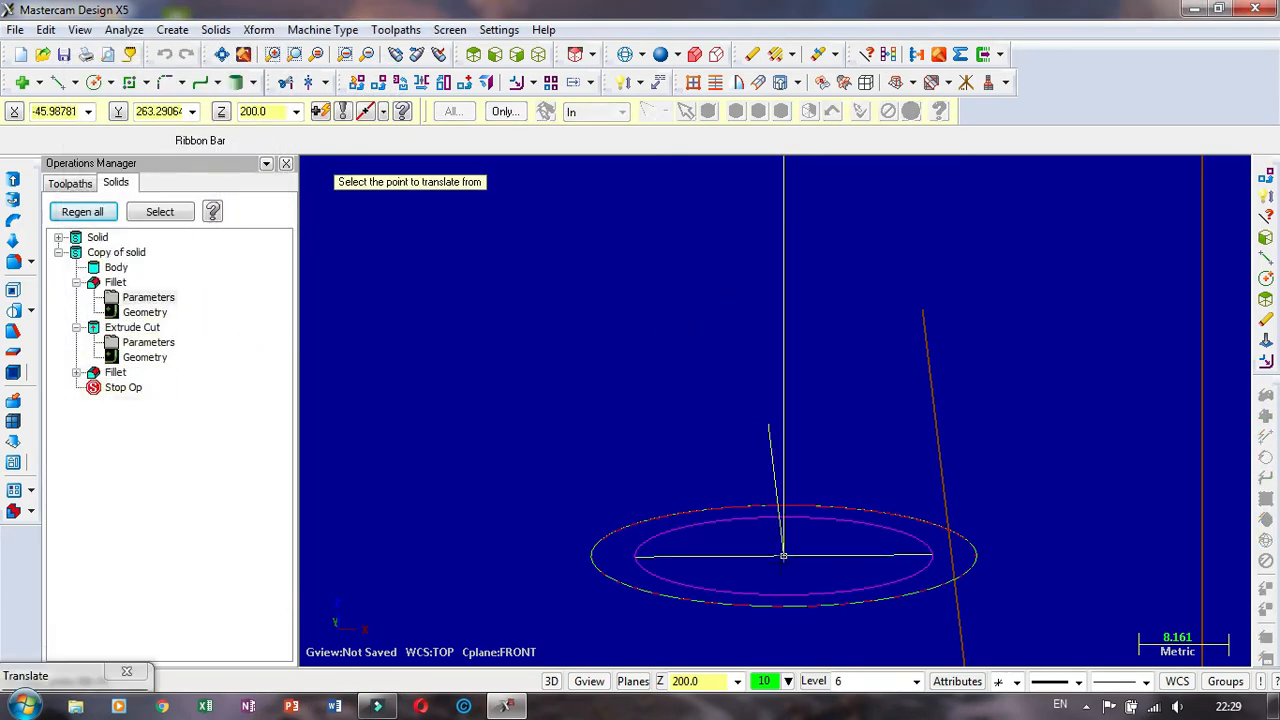
{"action": "left_click", "coordinate": [785, 558]}
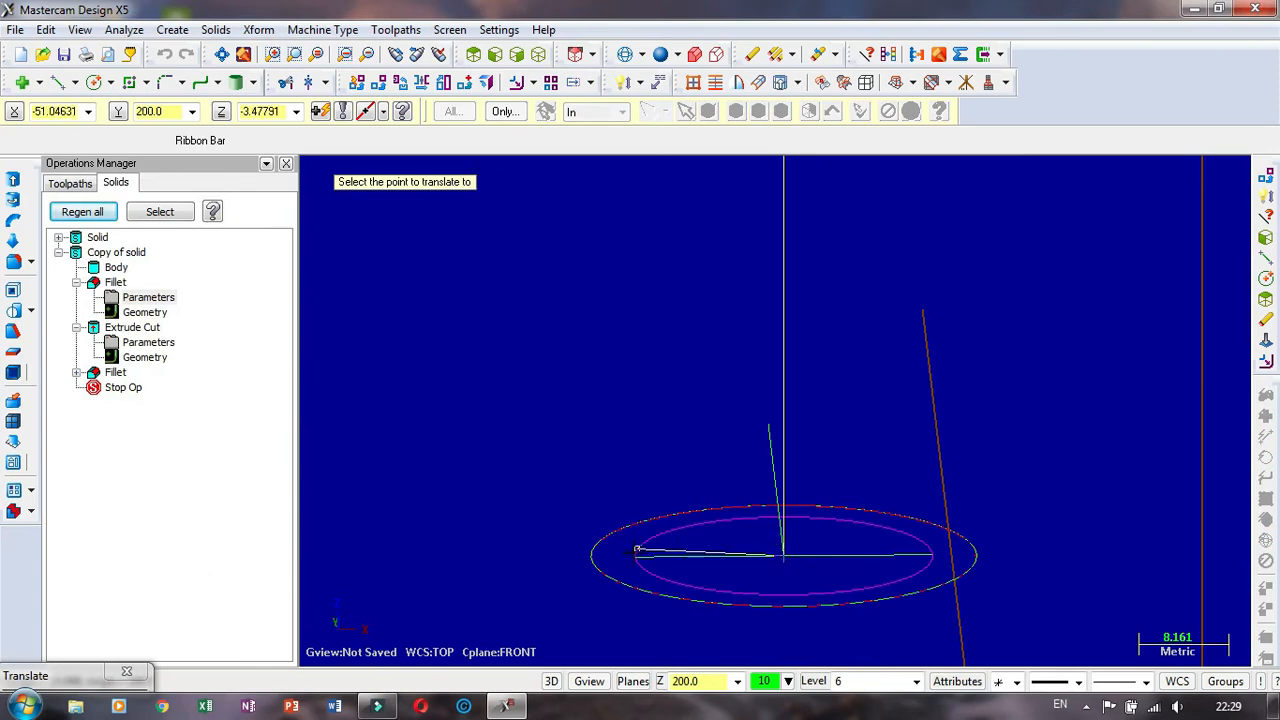
{"action": "left_click", "coordinate": [635, 558]}
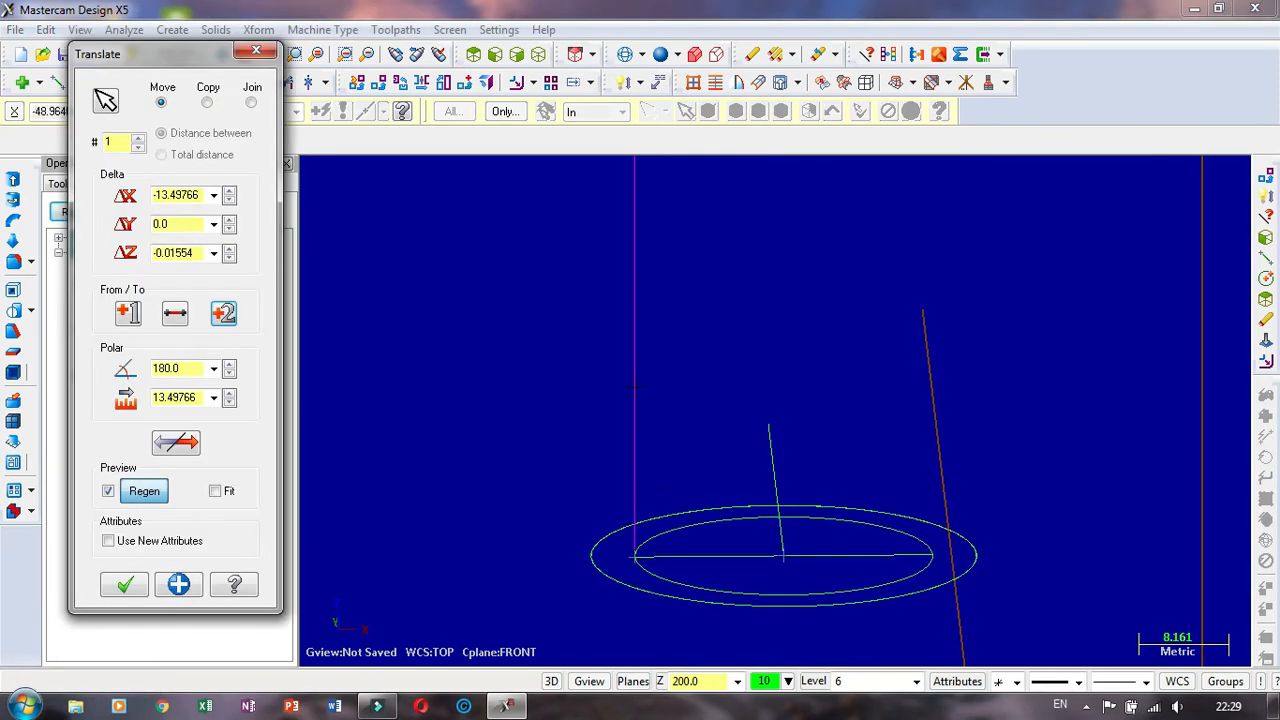
{"action": "left_click", "coordinate": [207, 104]}
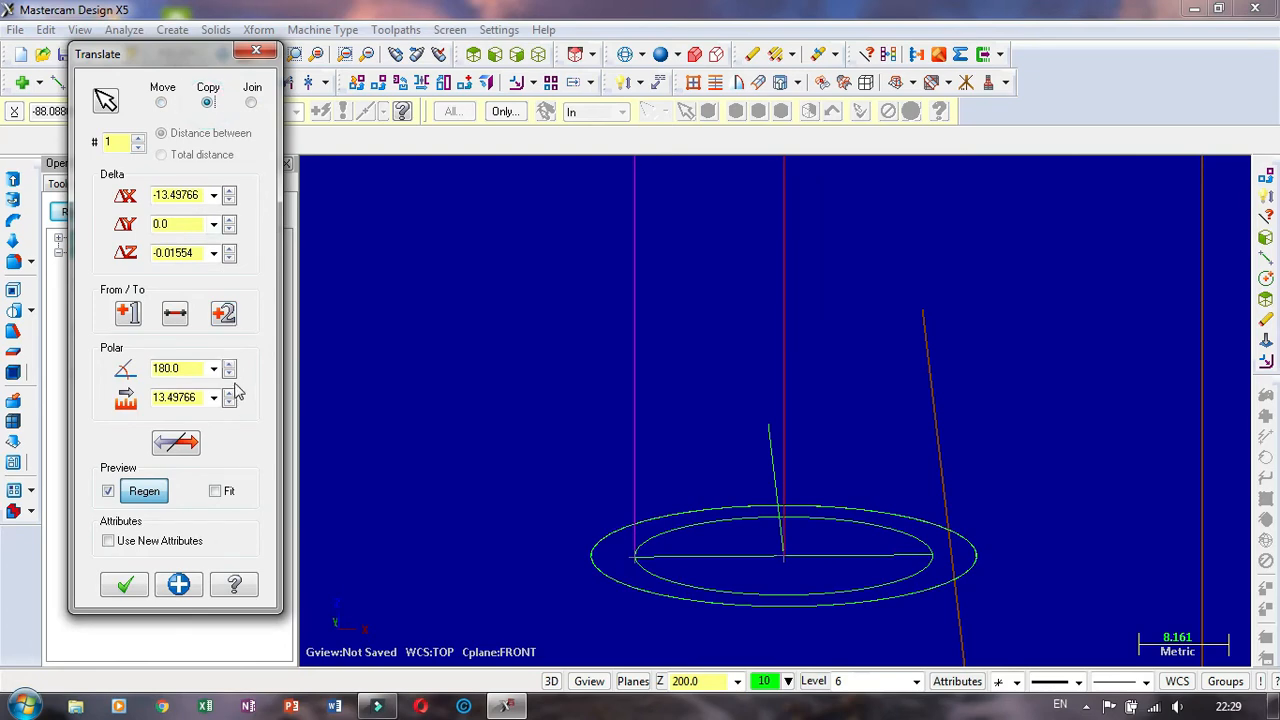
{"action": "left_click", "coordinate": [126, 587]}
Step: Draw a horizontal line joining the upper endpoints of the two vertical lines
{"action": "scroll", "coordinate": [637, 511], "scroll_direction": "down", "scroll_amount": 7}
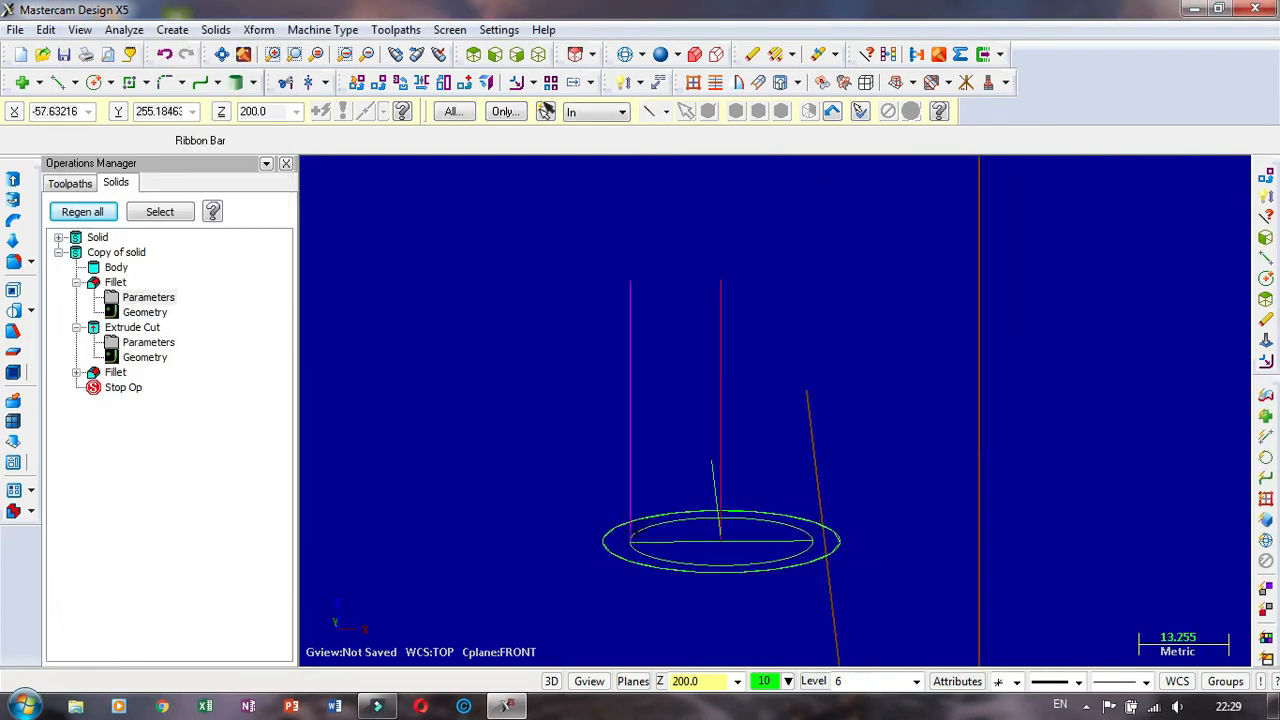
{"action": "scroll", "coordinate": [700, 432], "scroll_direction": "up", "scroll_amount": 5}
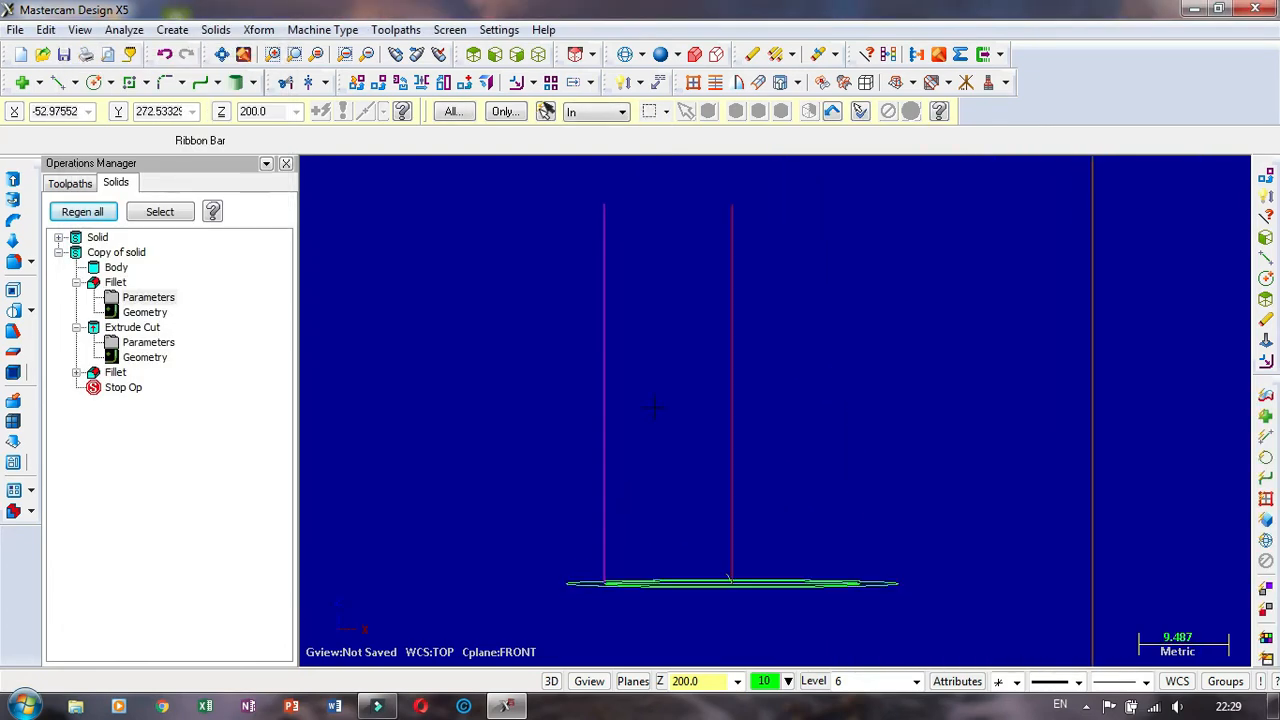
{"action": "middle_click_drag", "start_coordinate": [662, 413], "coordinate": [655, 413]}
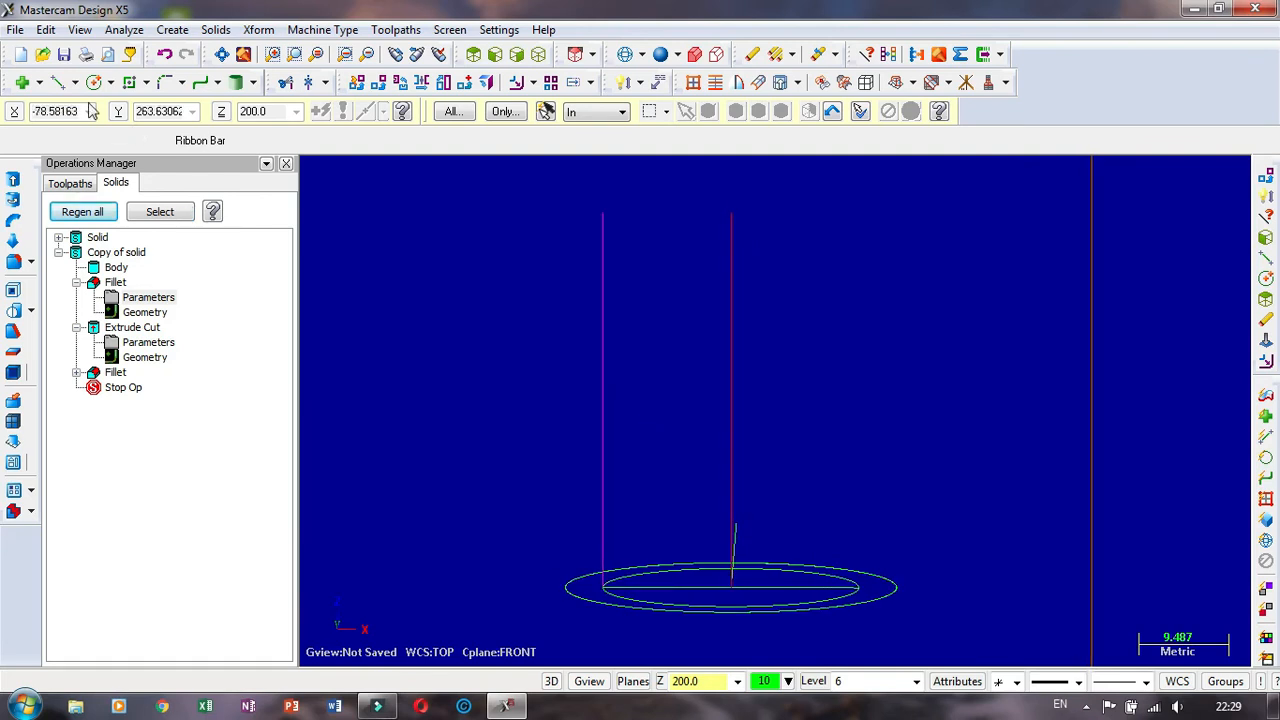
{"action": "left_click", "coordinate": [58, 82]}
{"action": "left_click", "coordinate": [603, 213]}
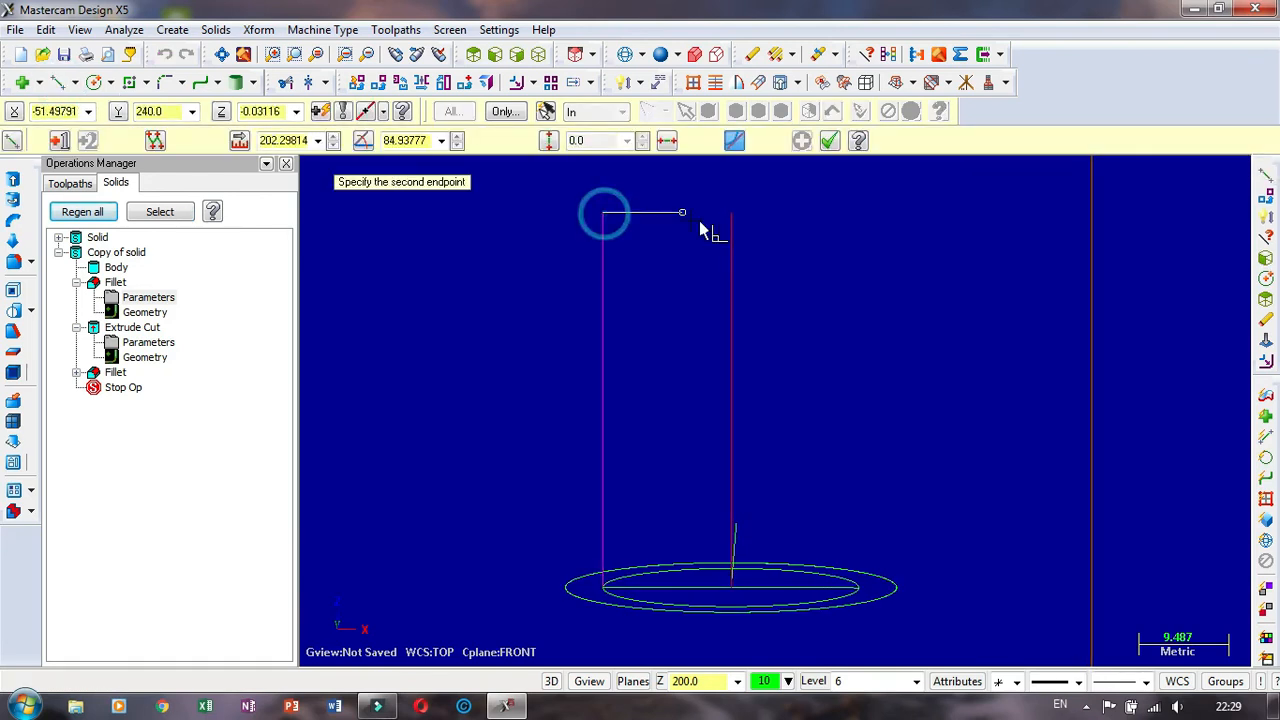
{"action": "left_click", "coordinate": [731, 213]}
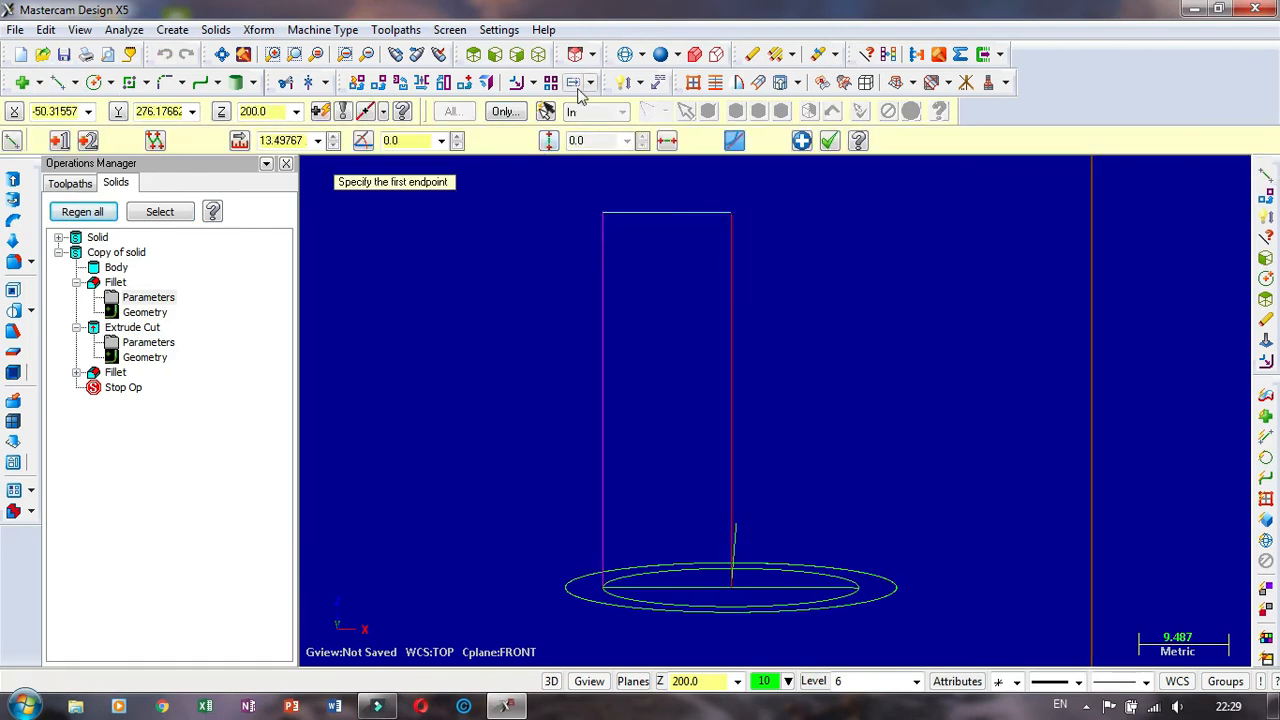
Step: Offset a copy of the upper horizontal line 32 mm downward, between the two vertical lines
{"action": "left_click", "coordinate": [533, 83]}
{"action": "left_click", "coordinate": [571, 131]}
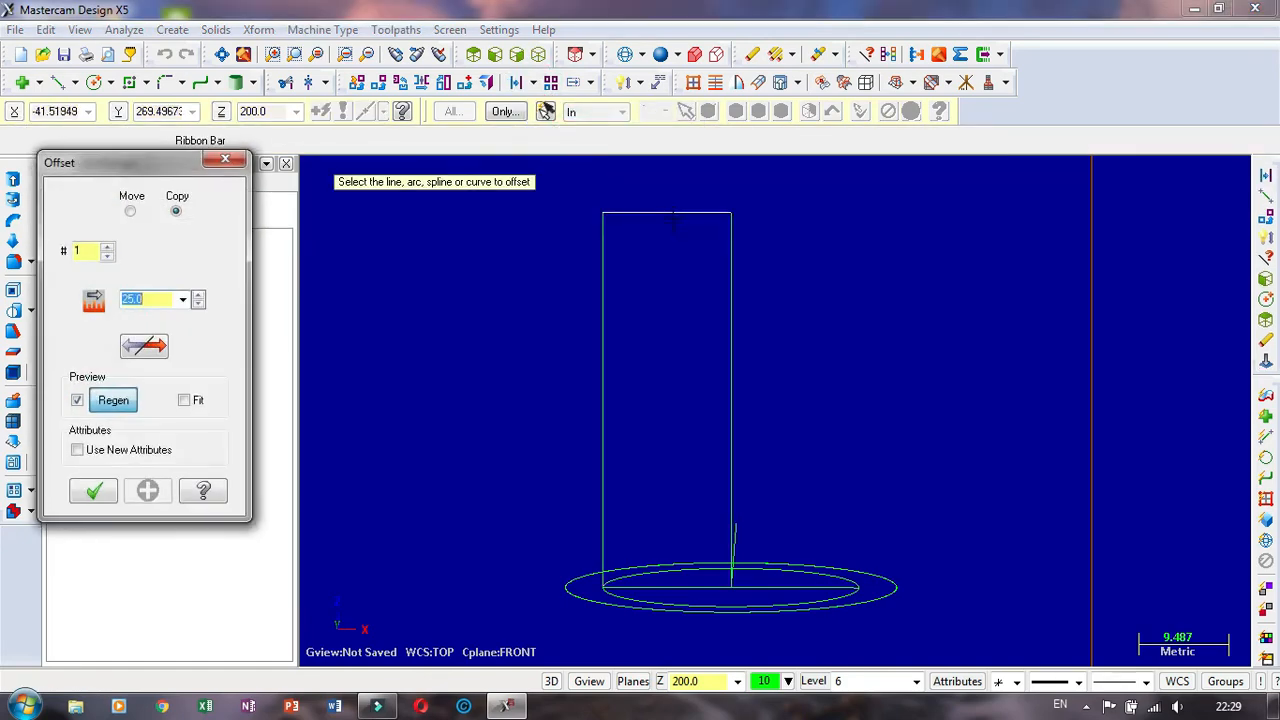
{"action": "left_click", "coordinate": [673, 214]}
{"action": "left_click", "coordinate": [651, 314]}
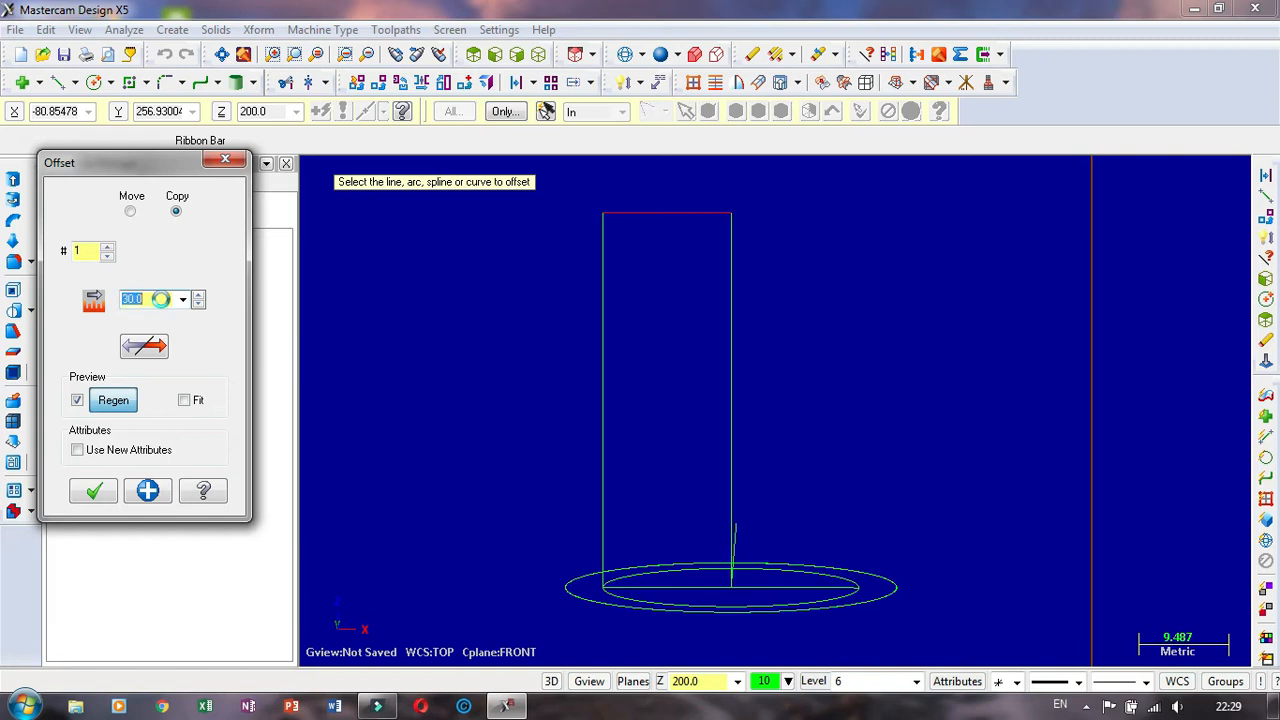
{"action": "scroll", "coordinate": [662, 359], "scroll_direction": "down", "scroll_amount": 5}
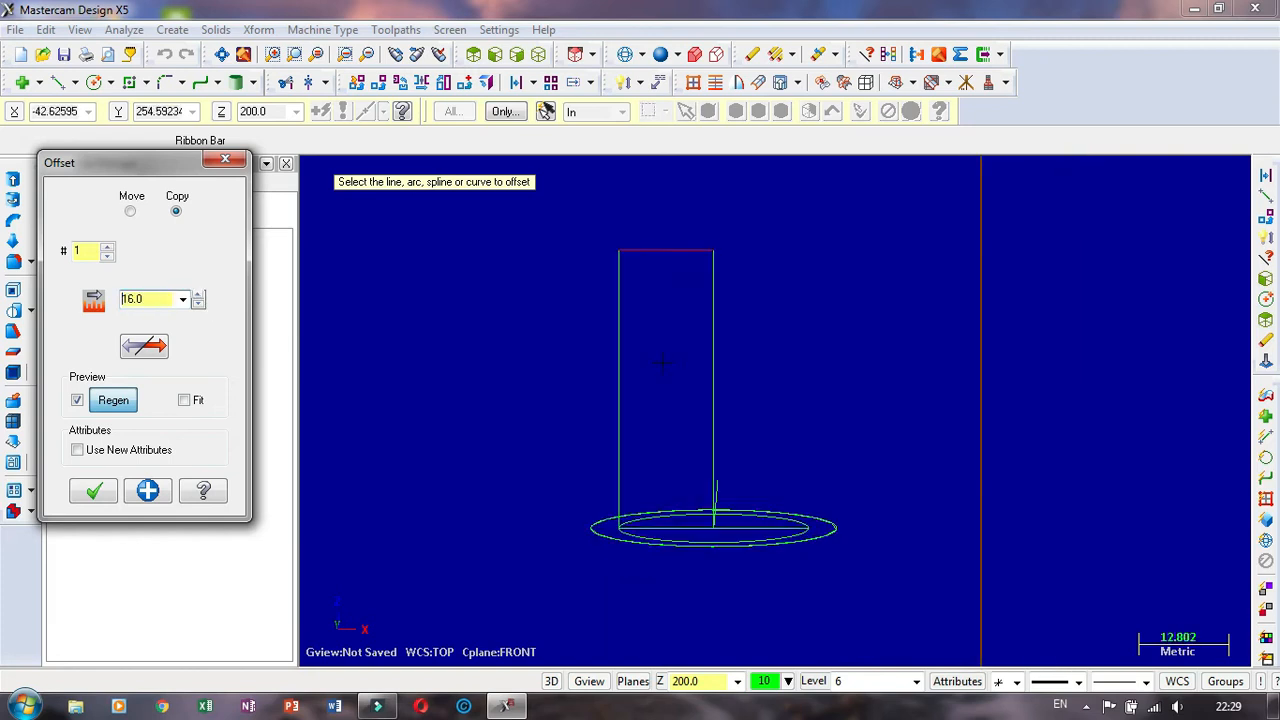
{"action": "left_click", "coordinate": [157, 357]}
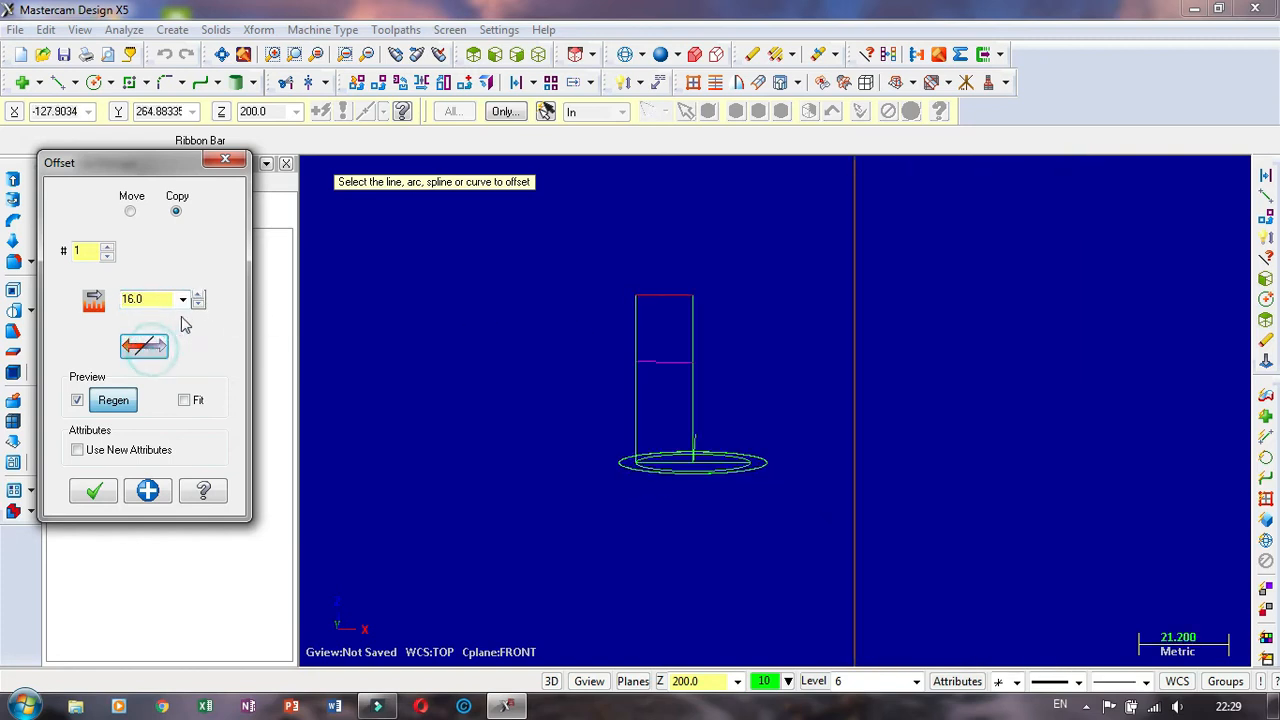
{"action": "scroll", "coordinate": [170, 330], "scroll_direction": "up", "scroll_amount": 4}
{"action": "left_click", "coordinate": [148, 303]}
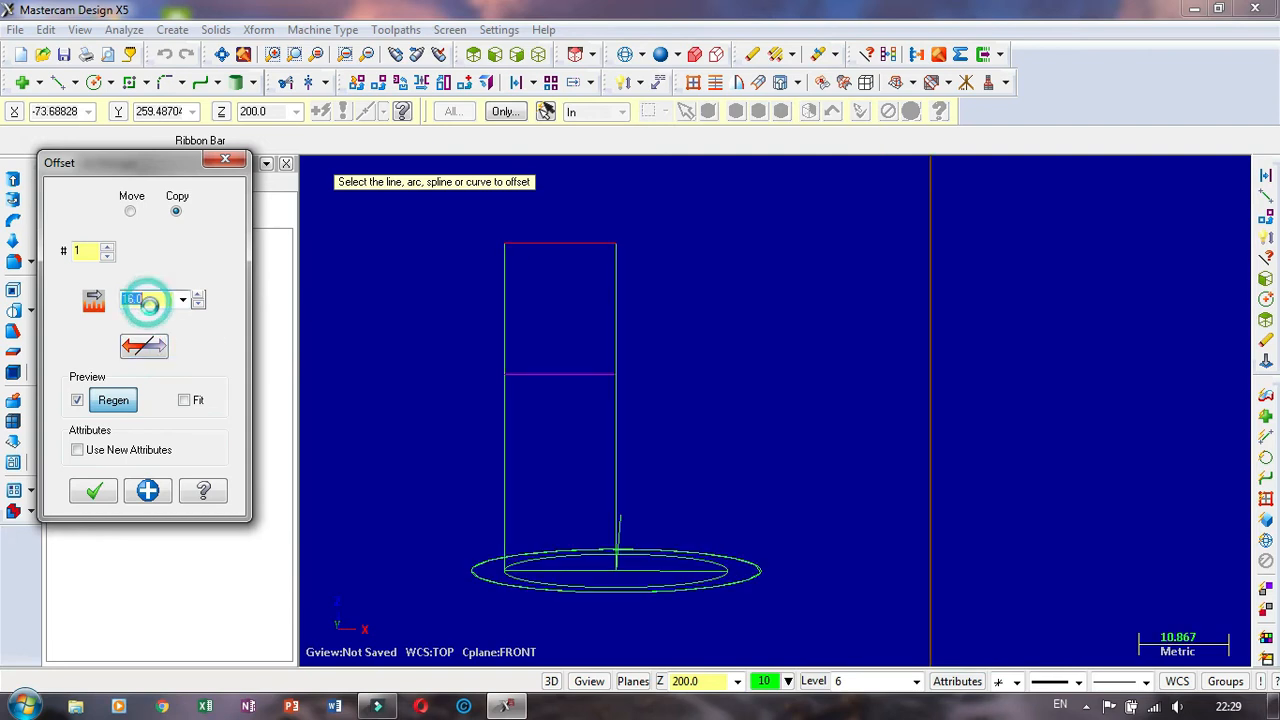
{"action": "scroll", "coordinate": [152, 302], "scroll_direction": "down", "scroll_amount": 3}
{"action": "scroll", "coordinate": [178, 300], "scroll_direction": "up", "scroll_amount": 20}
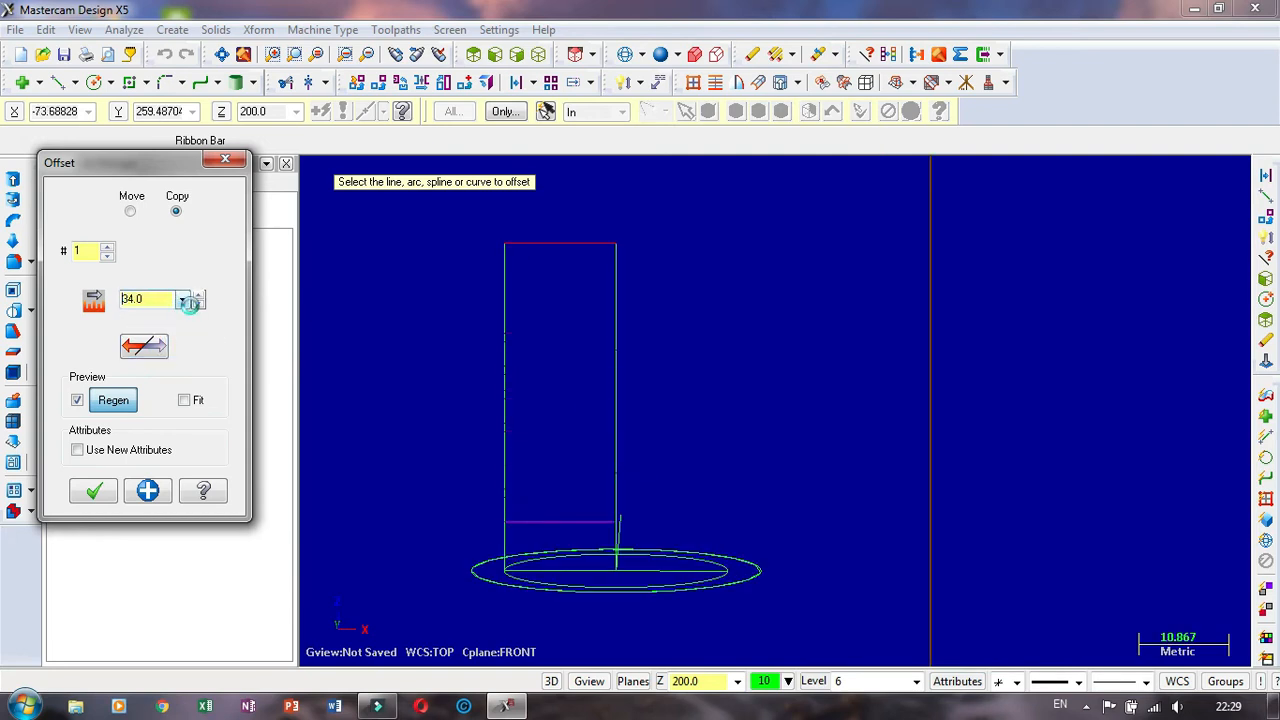
{"action": "scroll", "coordinate": [190, 303], "scroll_direction": "down", "scroll_amount": 1}
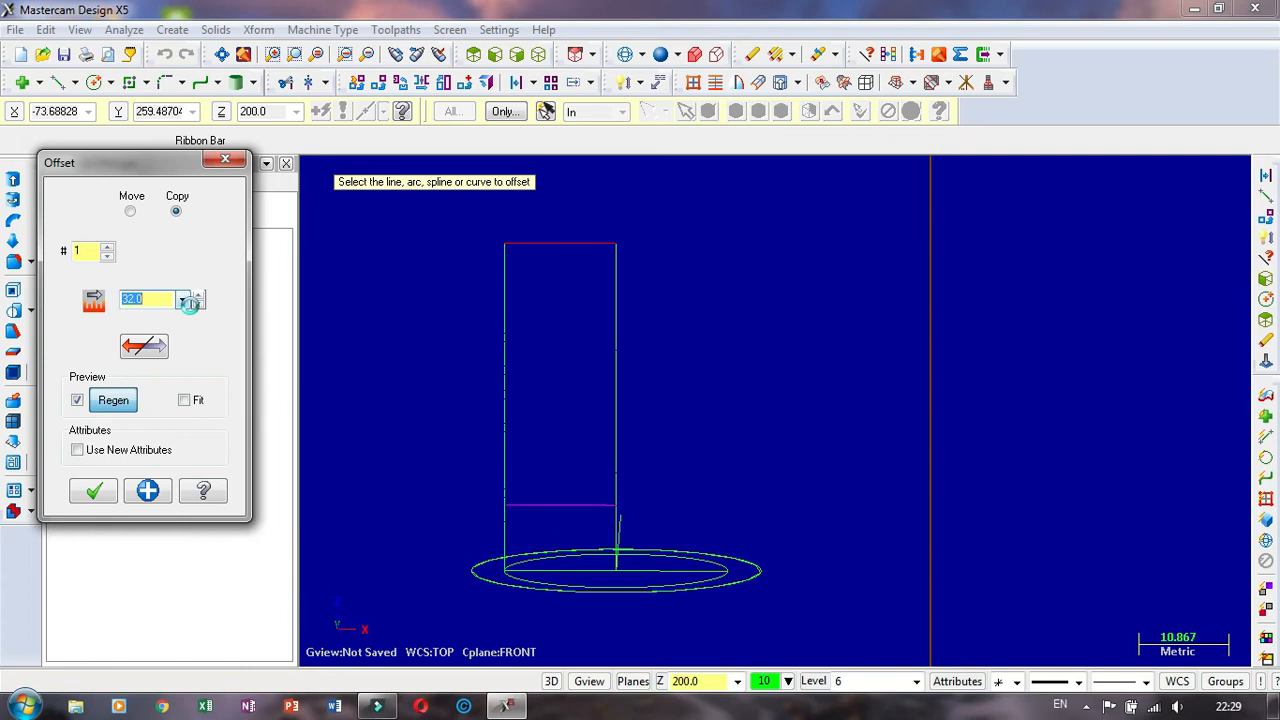
{"action": "left_click", "coordinate": [100, 502]}
Step: Offset a copy of the outer vertical line 4 mm inward, toward the axis
{"action": "scroll", "coordinate": [737, 466], "scroll_direction": "down", "scroll_amount": 2}
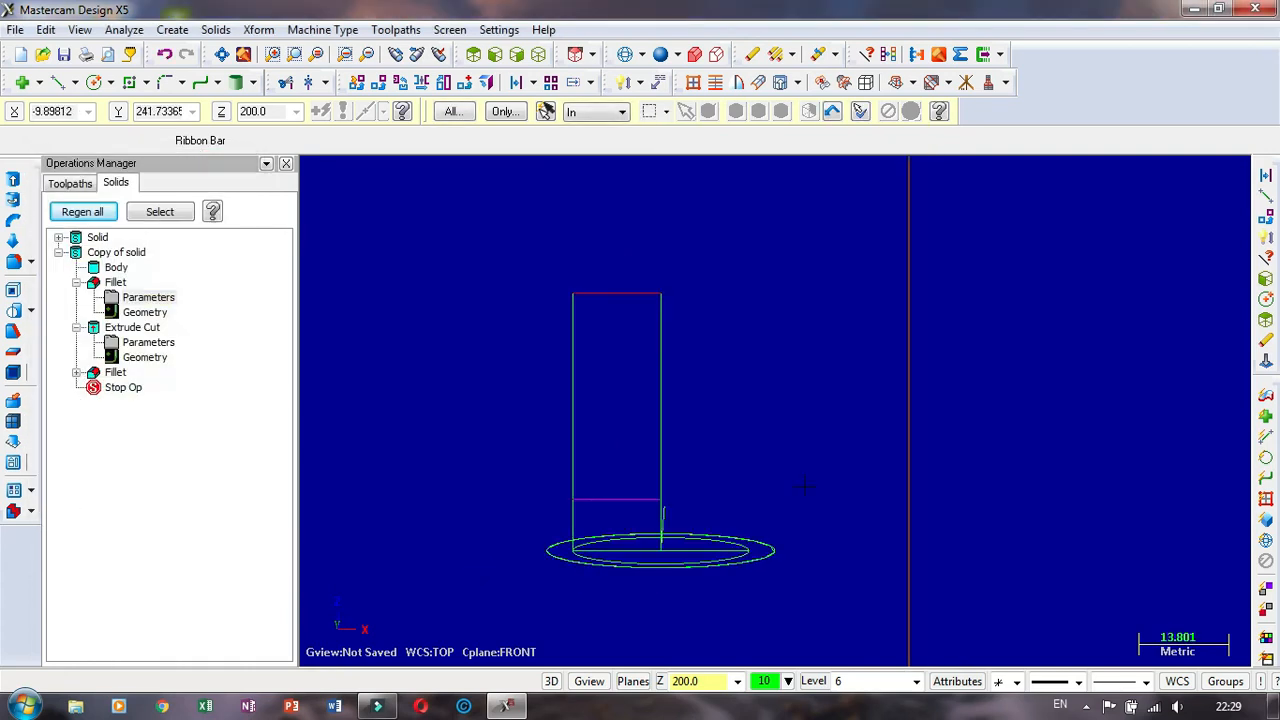
{"action": "scroll", "coordinate": [728, 467], "scroll_direction": "up", "scroll_amount": 2}
{"action": "middle_click_drag", "start_coordinate": [720, 466], "coordinate": [716, 430]}
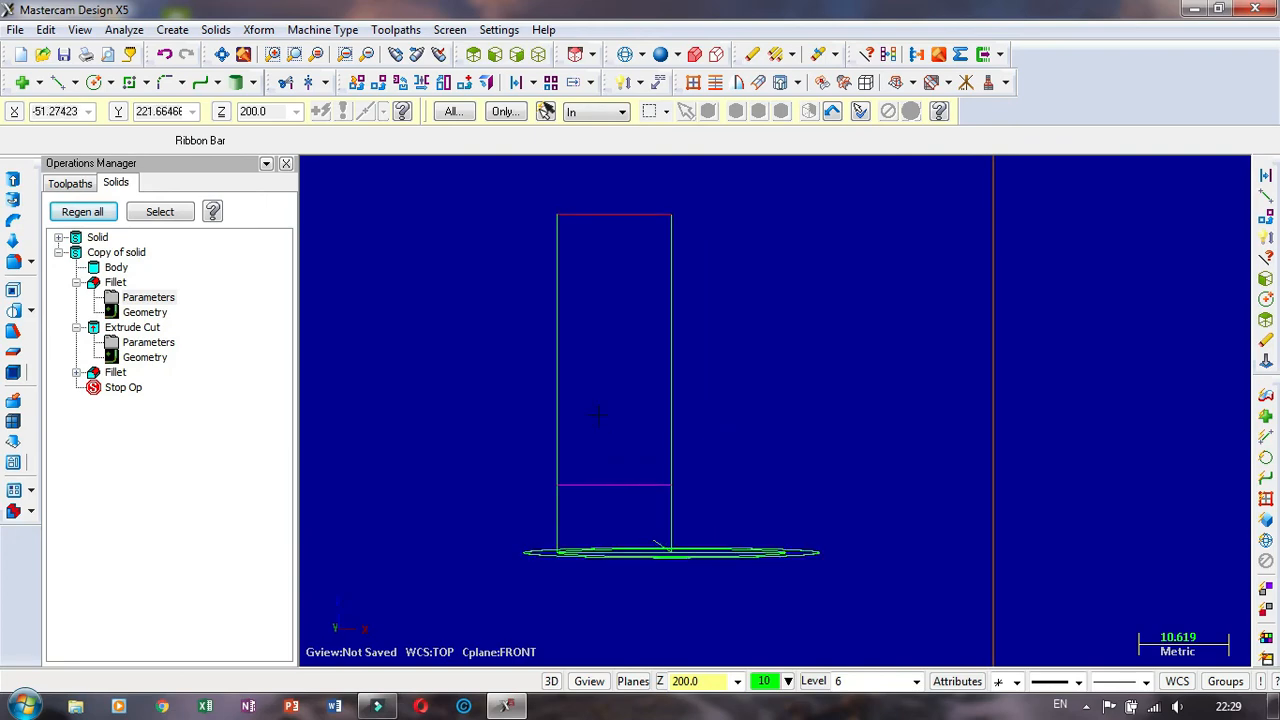
{"action": "left_click", "coordinate": [515, 83]}
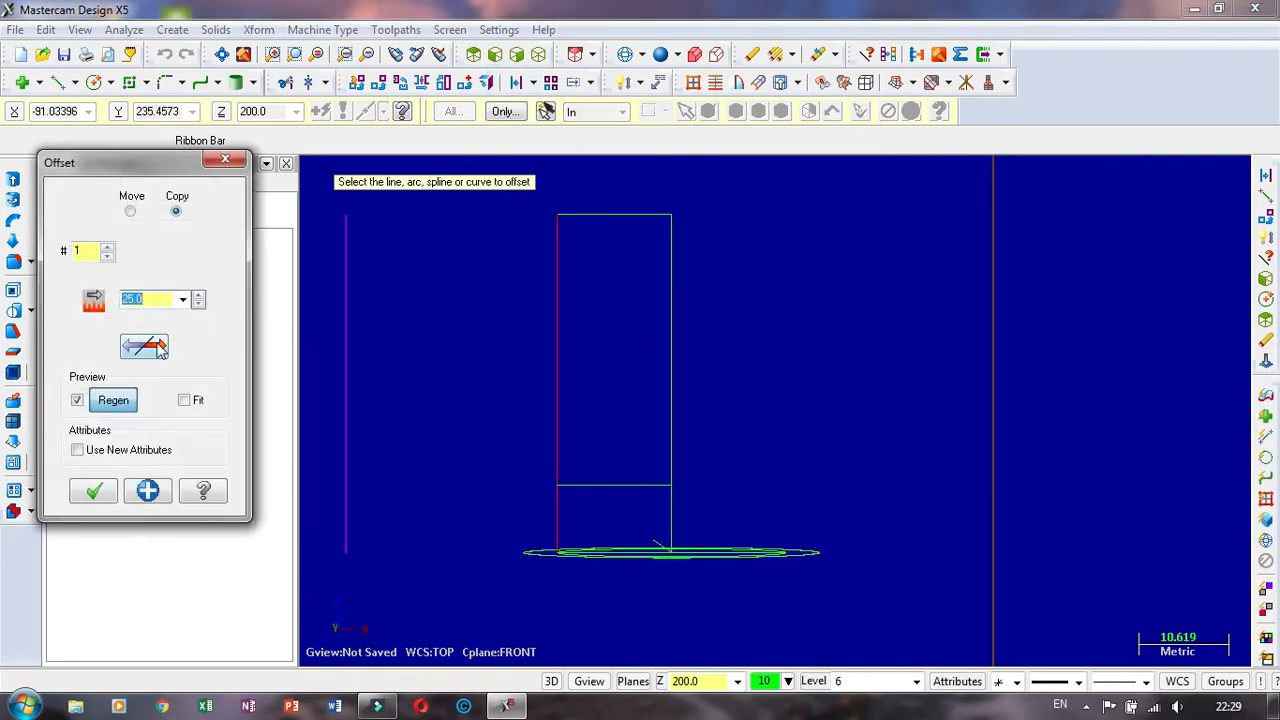
{"action": "left_click", "coordinate": [150, 343]}
{"action": "scroll", "coordinate": [154, 299], "scroll_direction": "down", "scroll_amount": 20}
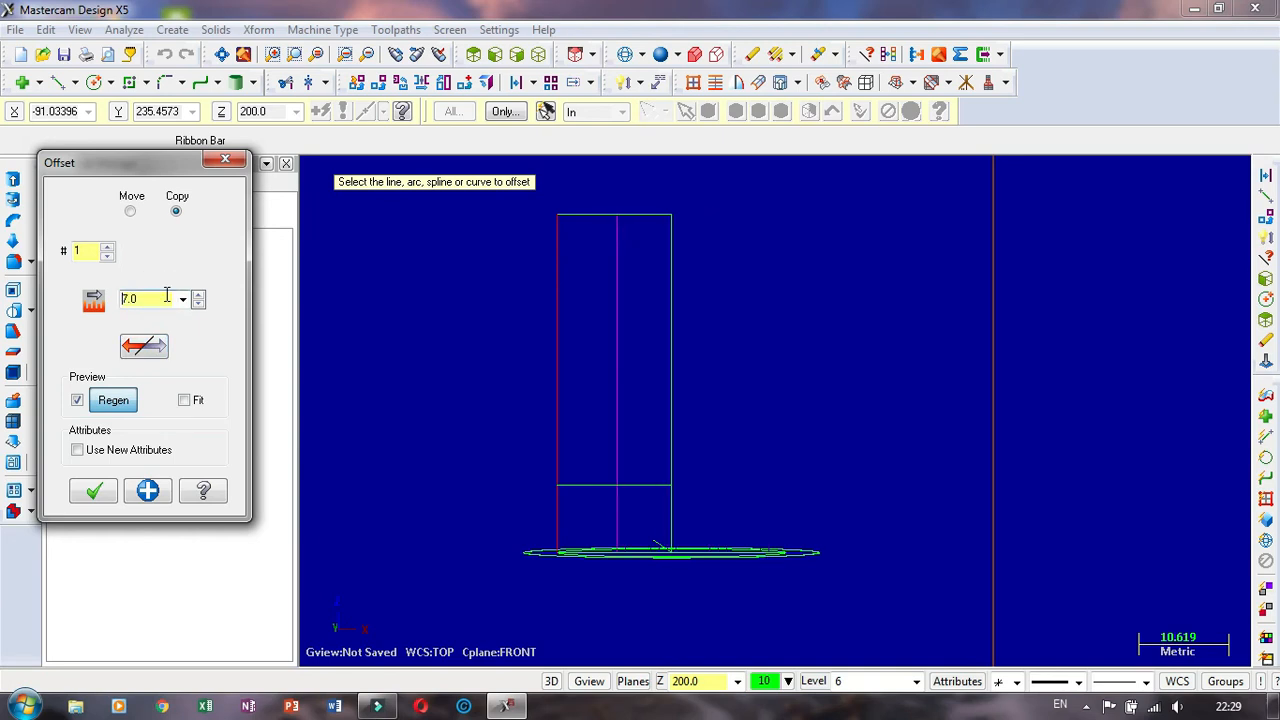
{"action": "scroll", "coordinate": [164, 292], "scroll_direction": "up", "scroll_amount": 1}
{"action": "scroll", "coordinate": [165, 296], "scroll_direction": "up", "scroll_amount": 1}
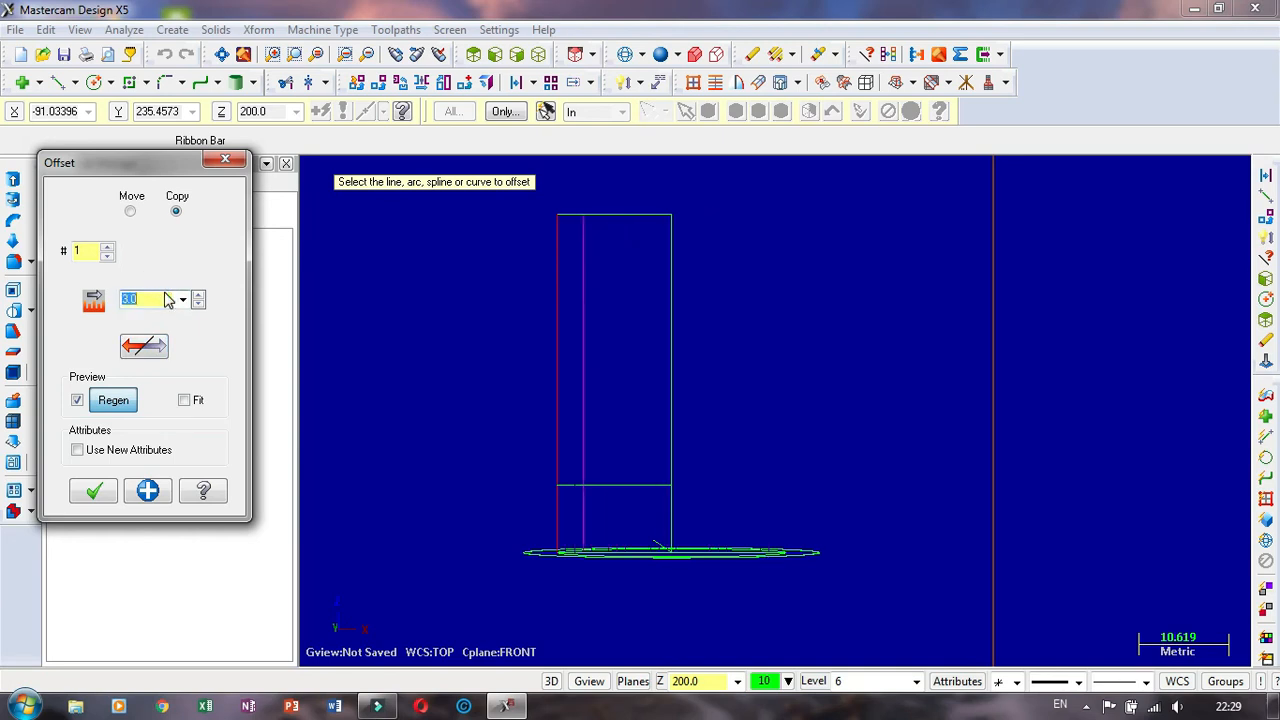
{"action": "scroll", "coordinate": [164, 296], "scroll_direction": "up", "scroll_amount": 2}
{"action": "scroll", "coordinate": [158, 299], "scroll_direction": "down", "scroll_amount": 1}
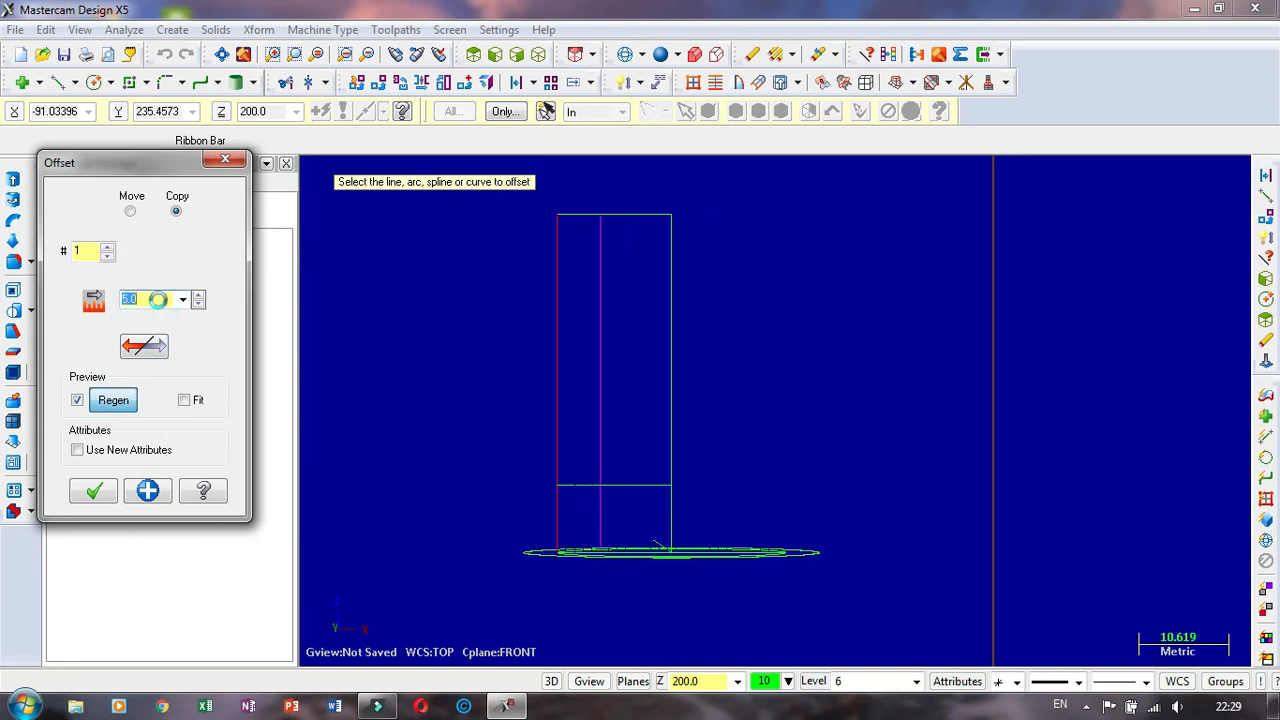
{"action": "left_click", "coordinate": [95, 492]}
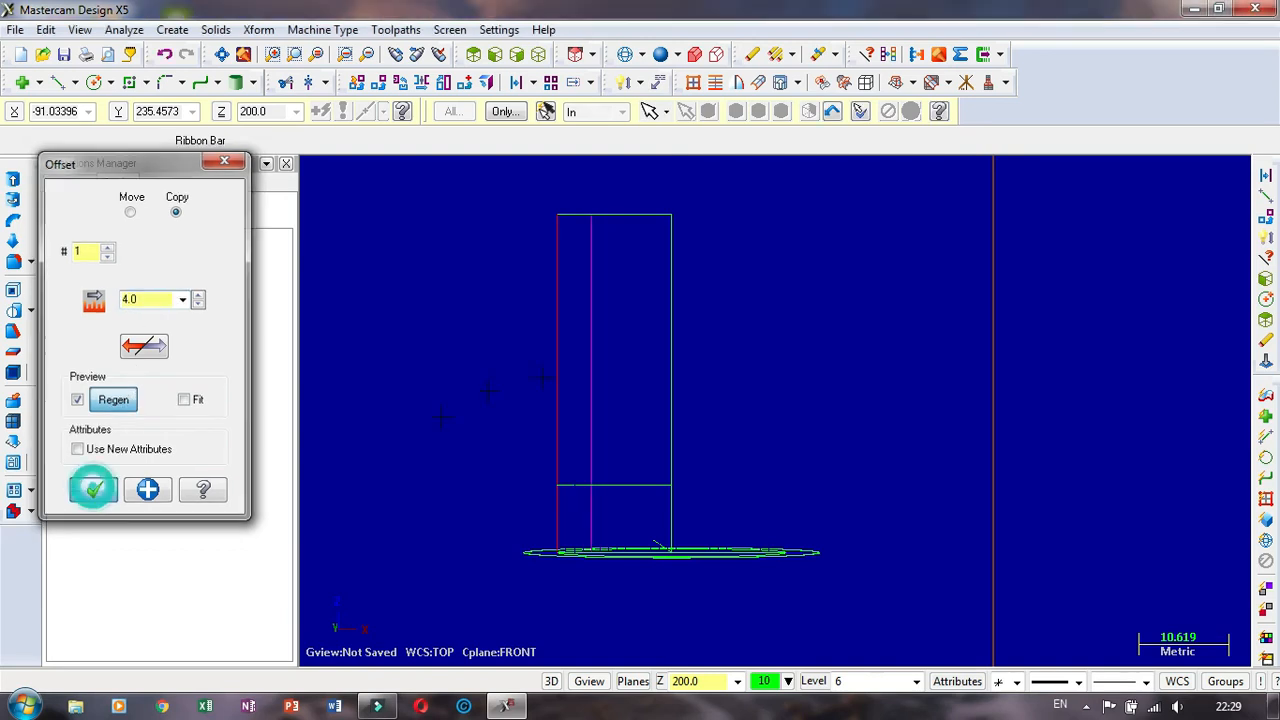
Step: Chamfer the neck profile's upper and lower outer corners with the 1 Distance option at 3 mm
{"action": "left_click", "coordinate": [216, 83]}
{"action": "left_click", "coordinate": [218, 86]}
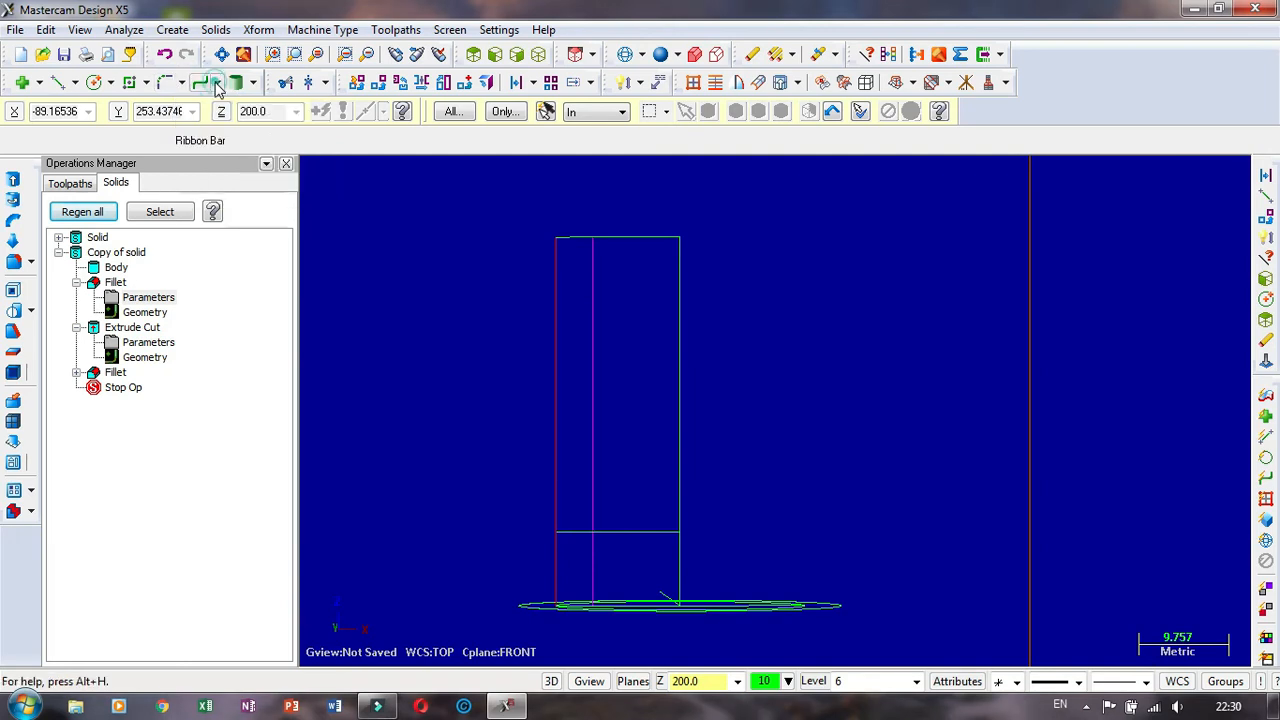
{"action": "left_click", "coordinate": [216, 83]}
{"action": "left_click", "coordinate": [240, 170]}
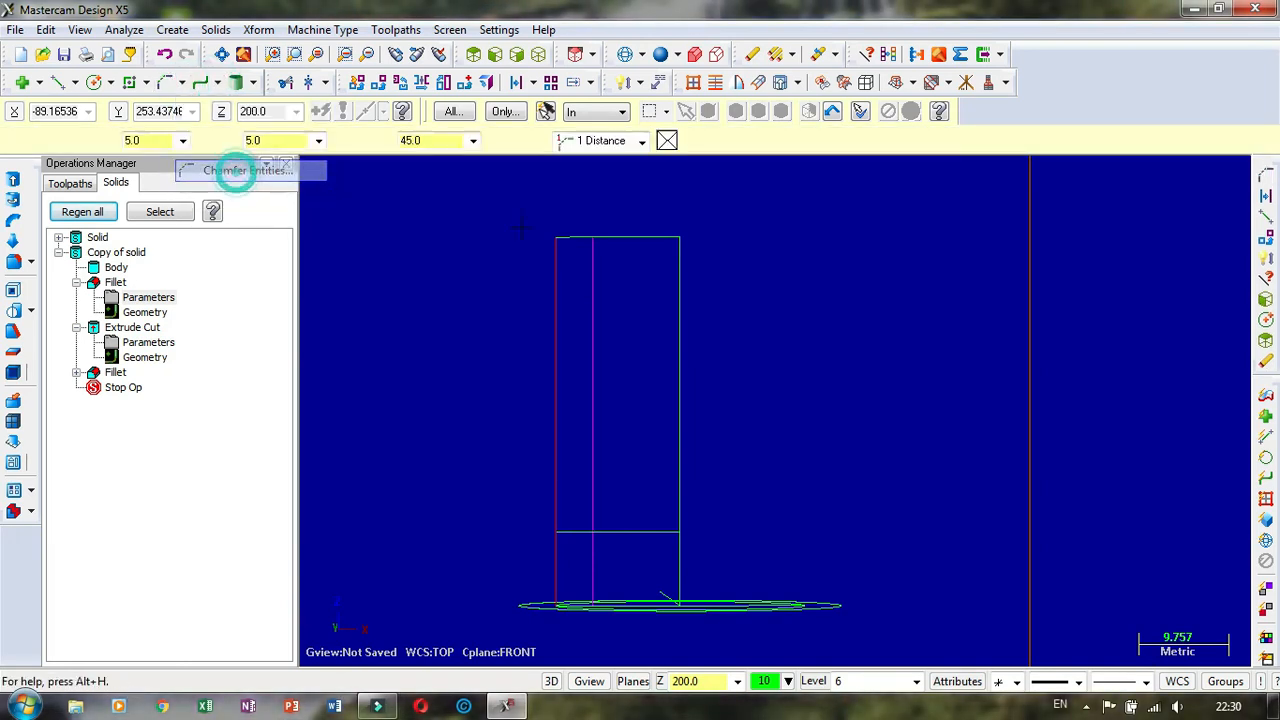
{"action": "left_click", "coordinate": [575, 232]}
{"action": "left_click", "coordinate": [551, 275]}
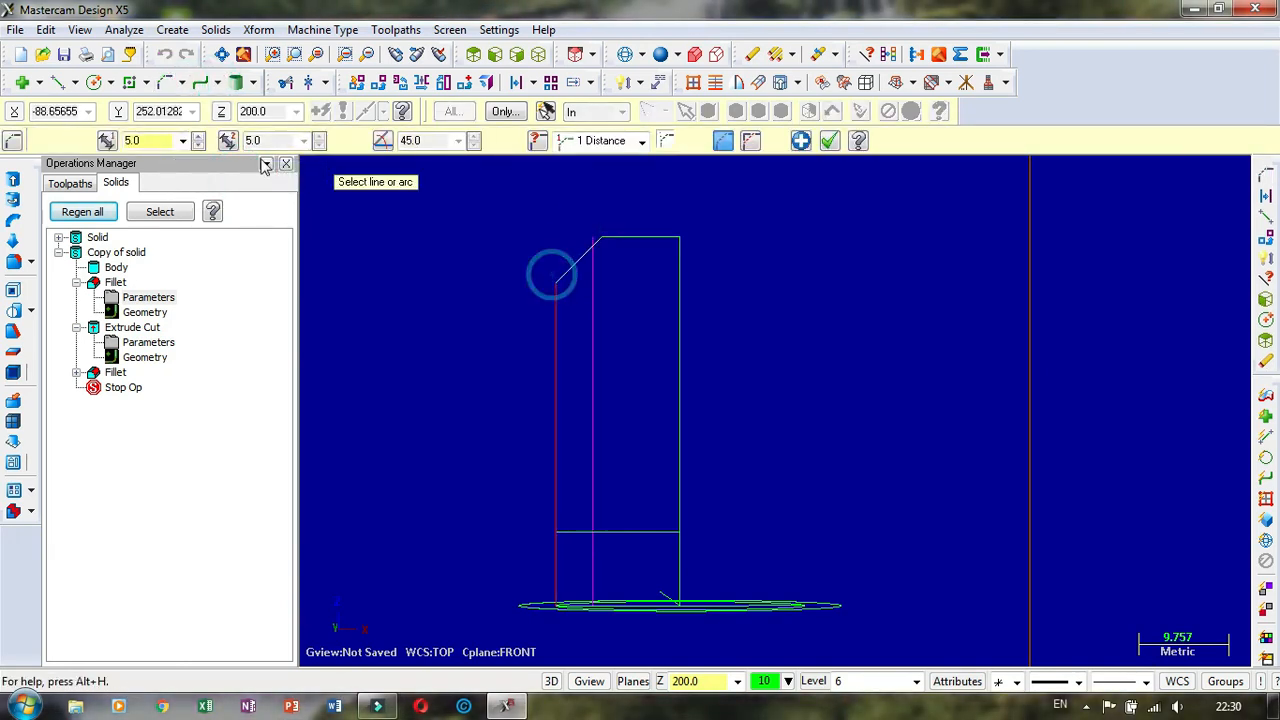
{"action": "left_click", "coordinate": [196, 145]}
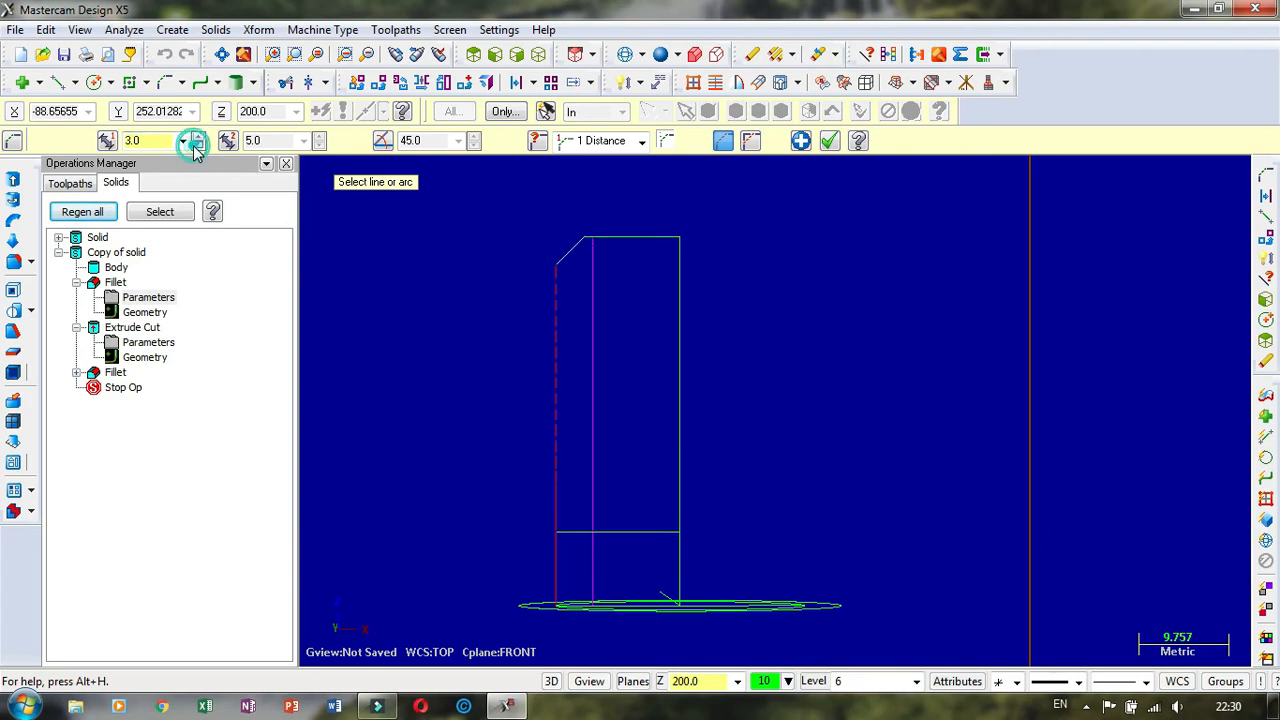
{"action": "left_click", "coordinate": [555, 492]}
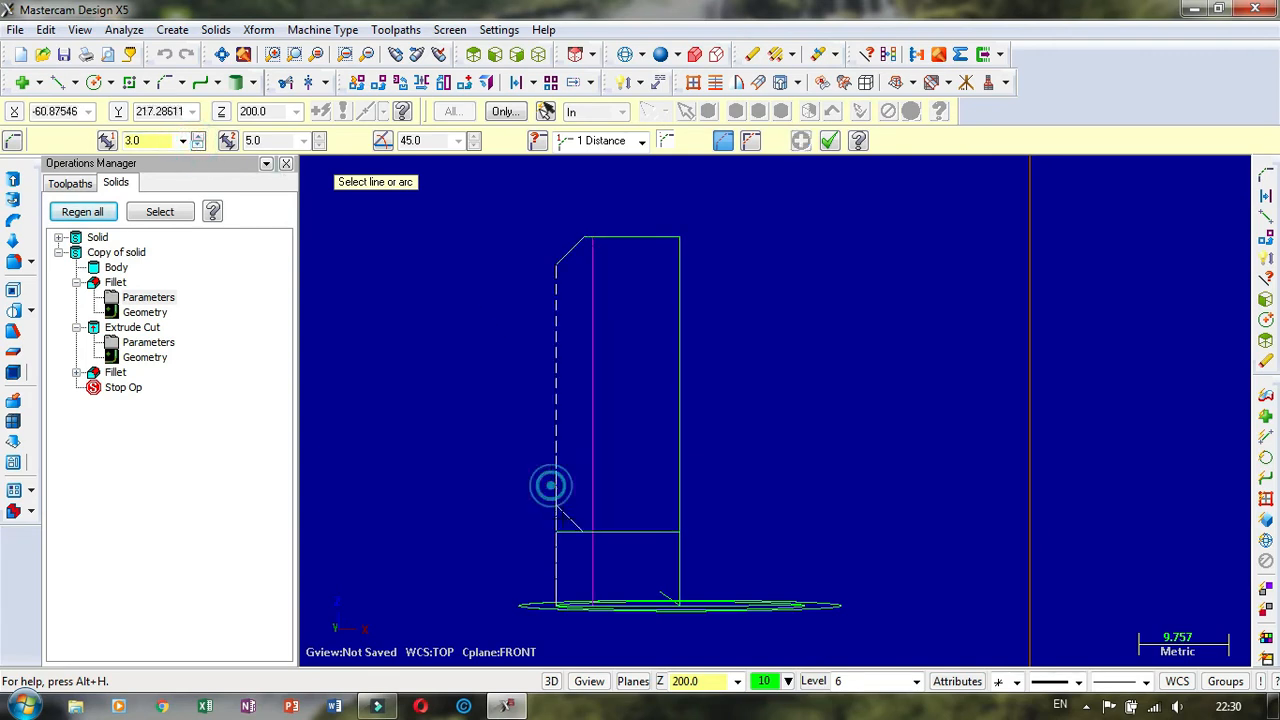
{"action": "left_click", "coordinate": [565, 529]}
Step: Remove the inner offset vertical line from the profile with the divide/delete trim mode
{"action": "scroll", "coordinate": [600, 555], "scroll_direction": "down", "scroll_amount": 1}
{"action": "scroll", "coordinate": [576, 530], "scroll_direction": "up", "scroll_amount": 5}
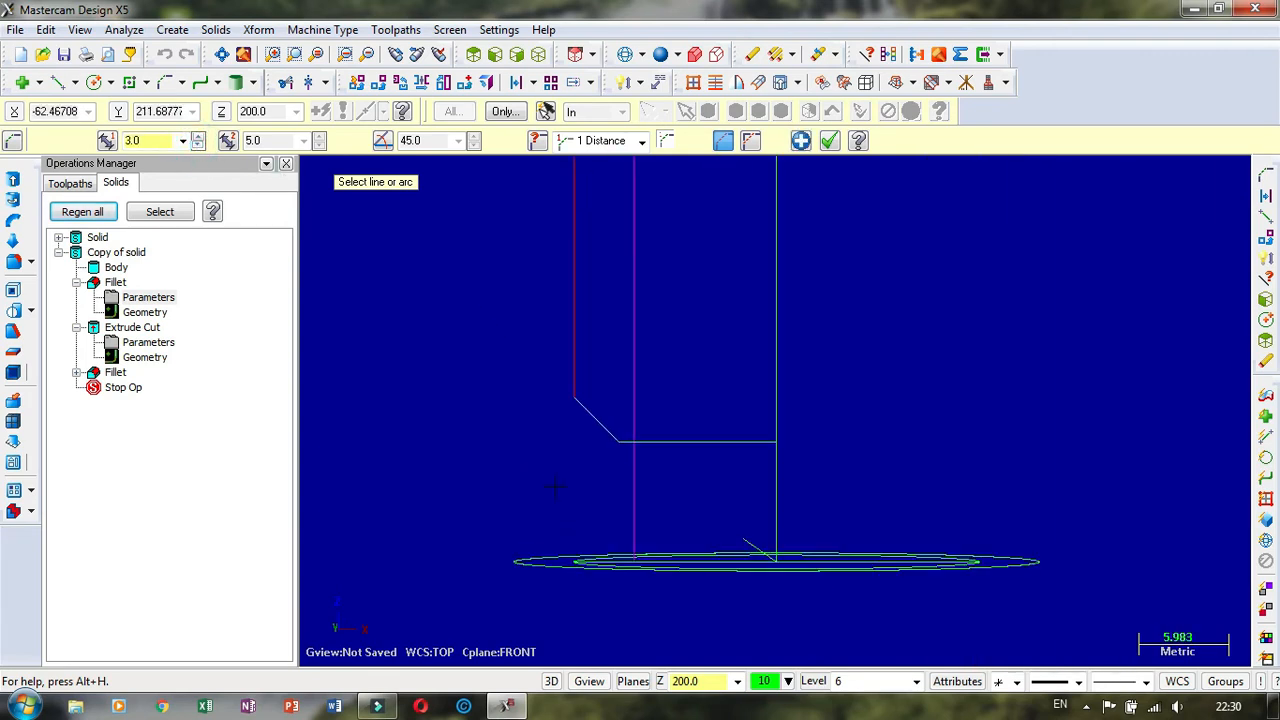
{"action": "middle_click_drag", "start_coordinate": [572, 516], "coordinate": [545, 520]}
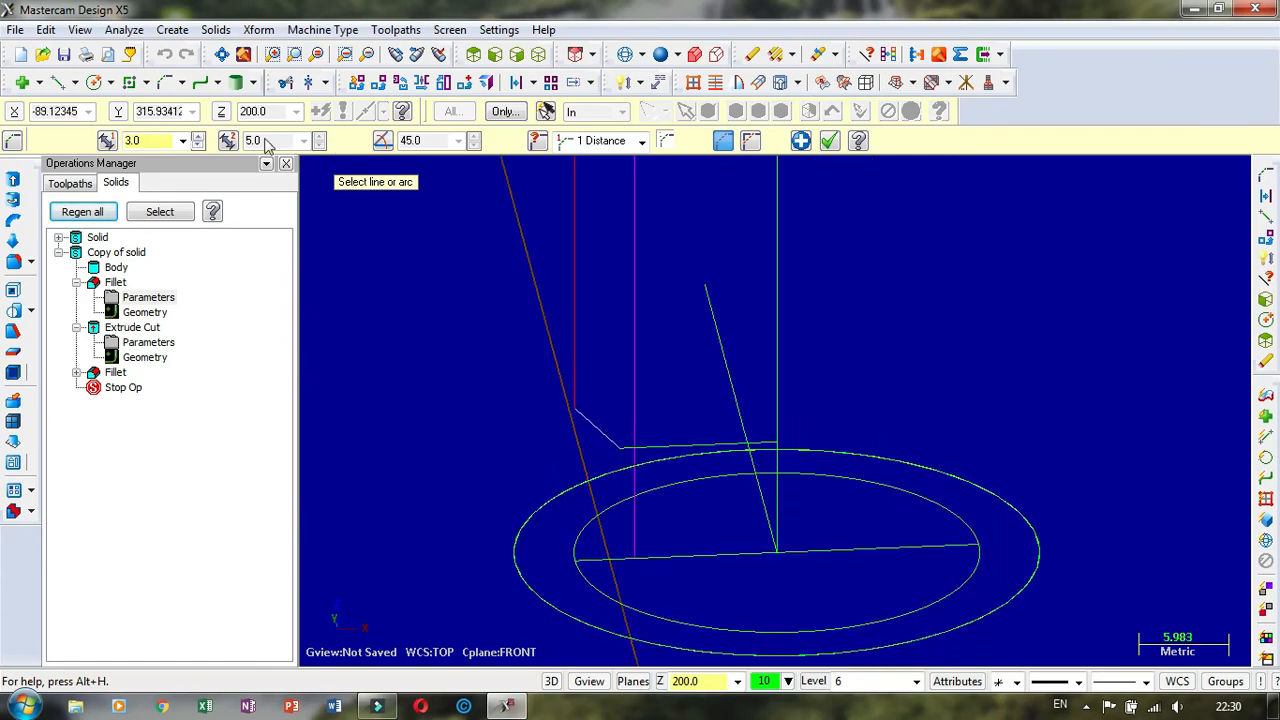
{"action": "left_click", "coordinate": [285, 83]}
{"action": "scroll", "coordinate": [690, 484], "scroll_direction": "up", "scroll_amount": 2}
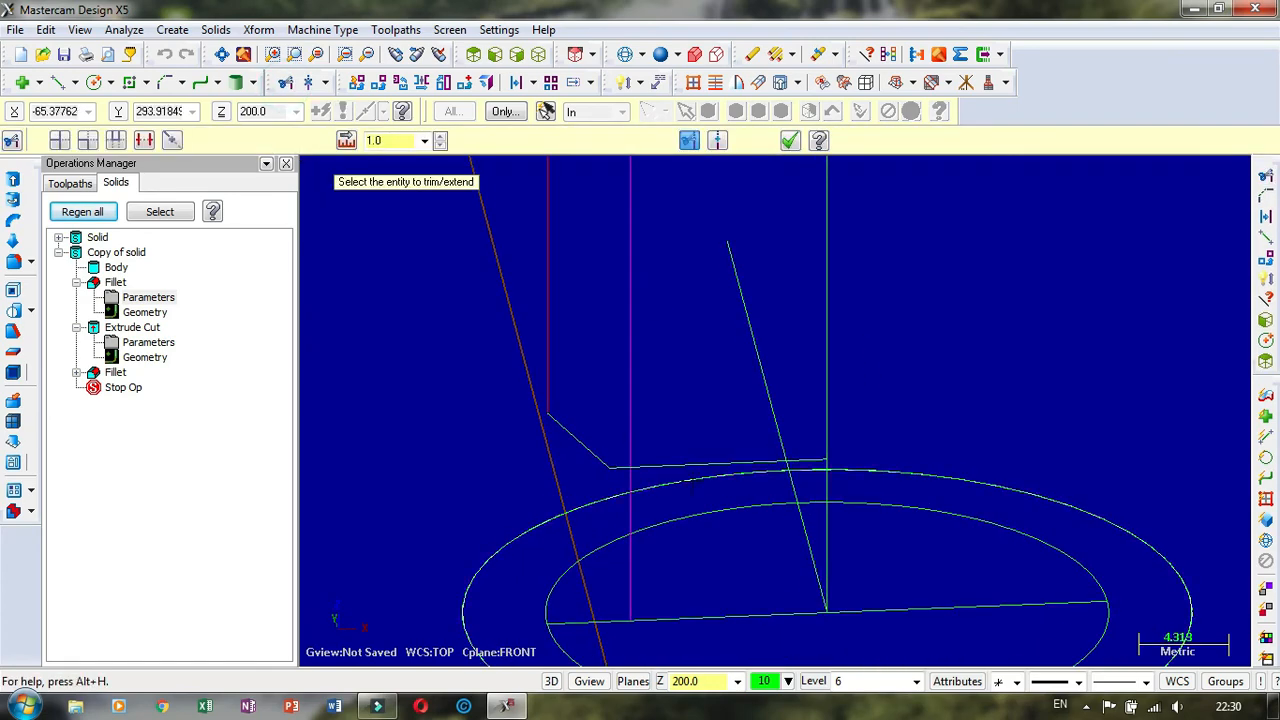
{"action": "left_click", "coordinate": [647, 394]}
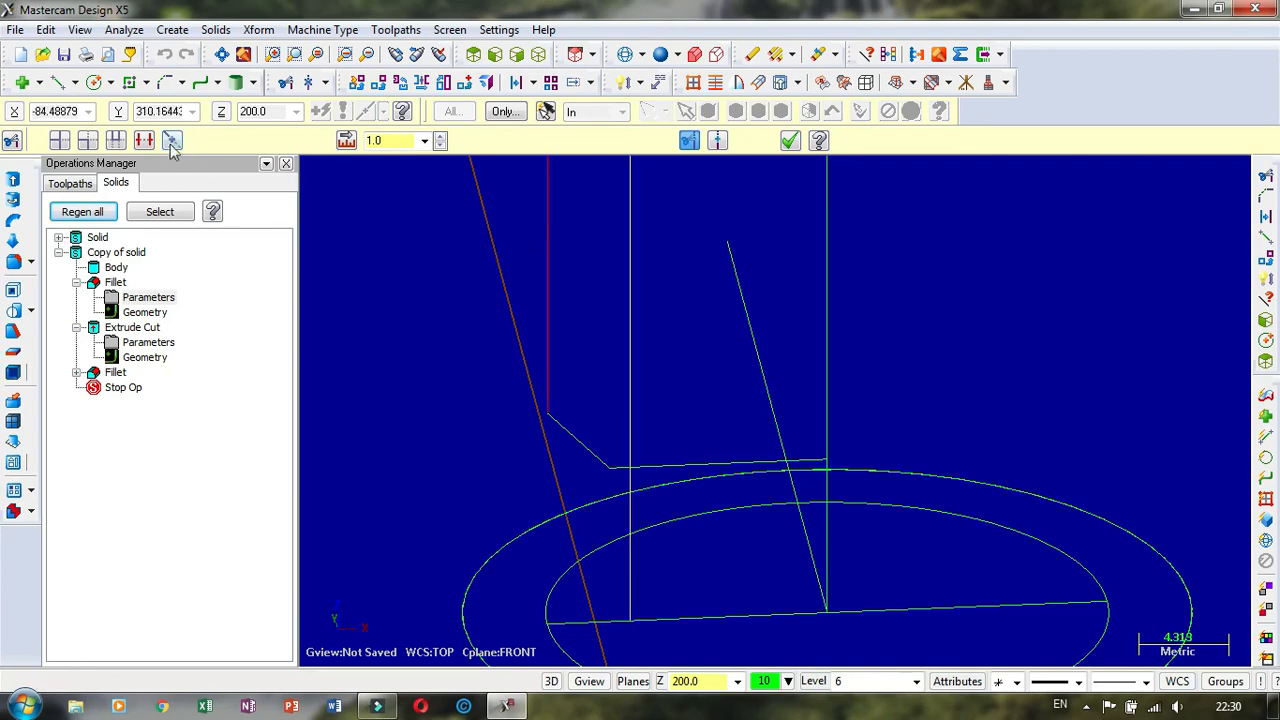
{"action": "left_click", "coordinate": [631, 287]}
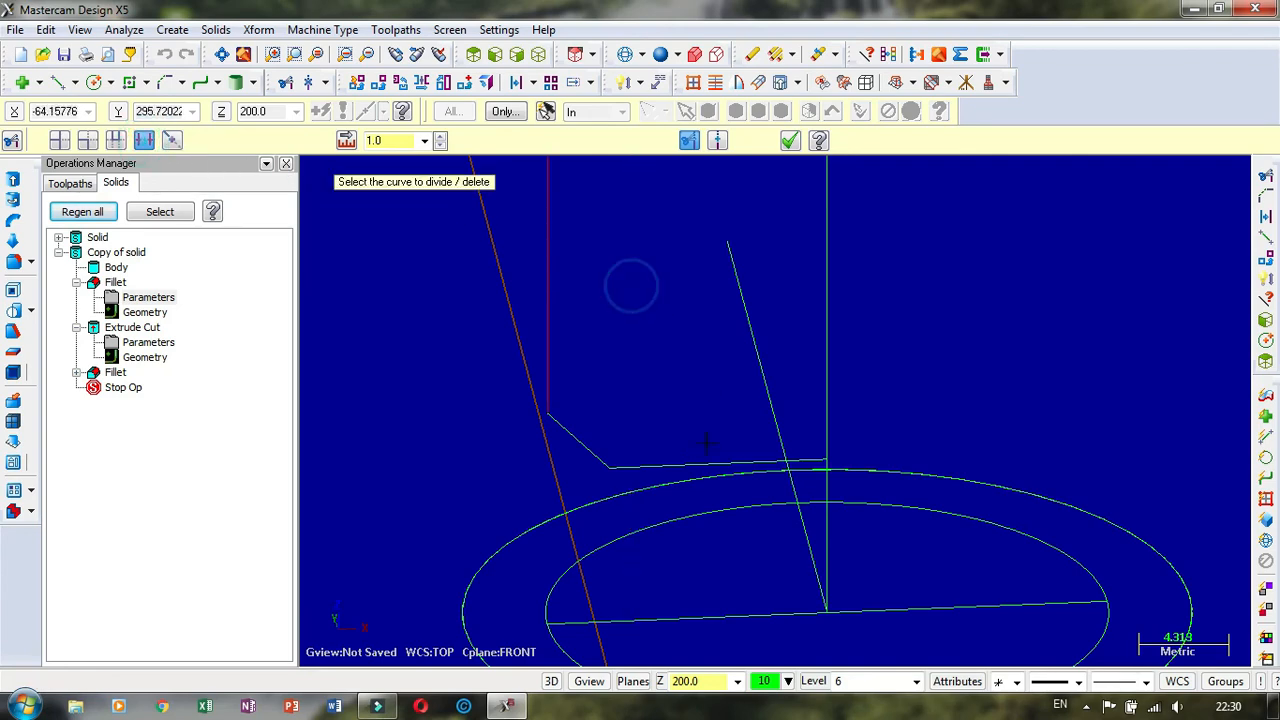
{"action": "key", "text": "Escape"}
Step: Draw a vertical line about 10.5 mm long downward from the lower chamfer's inner endpoint, past the diameter line
{"action": "scroll", "coordinate": [674, 402], "scroll_direction": "down", "scroll_amount": 9}
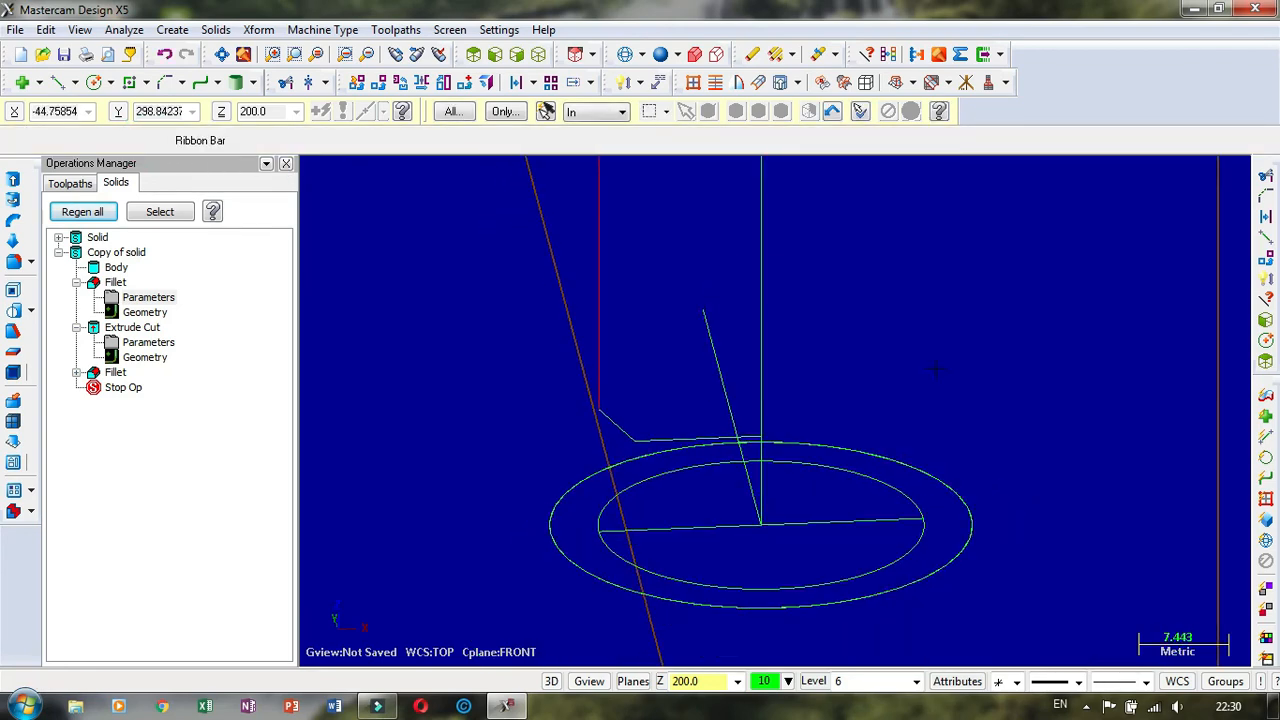
{"action": "mouse_move", "coordinate": [933, 370]}
{"action": "middle_mouse_down"}
{"action": "mouse_move", "coordinate": [791, 339]}
{"action": "mouse_move", "coordinate": [637, 366]}
{"action": "mouse_move", "coordinate": [937, 388]}
{"action": "middle_mouse_up"}
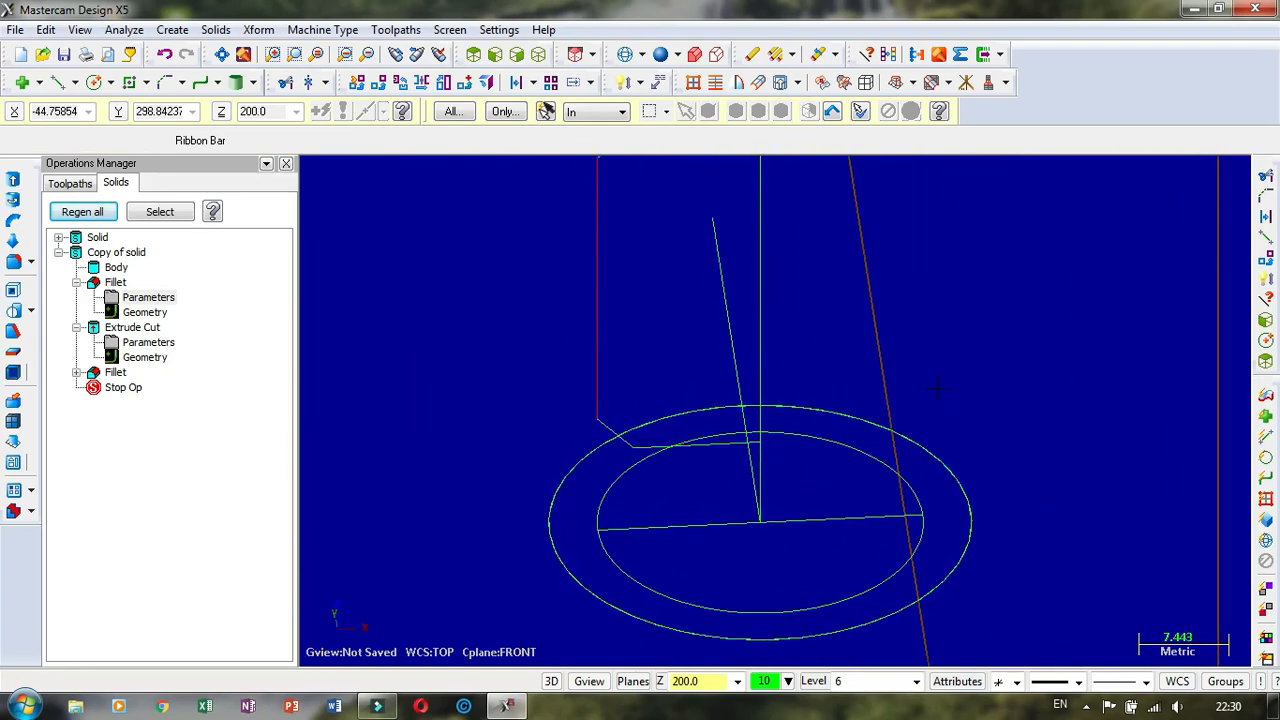
{"action": "left_click", "coordinate": [60, 83]}
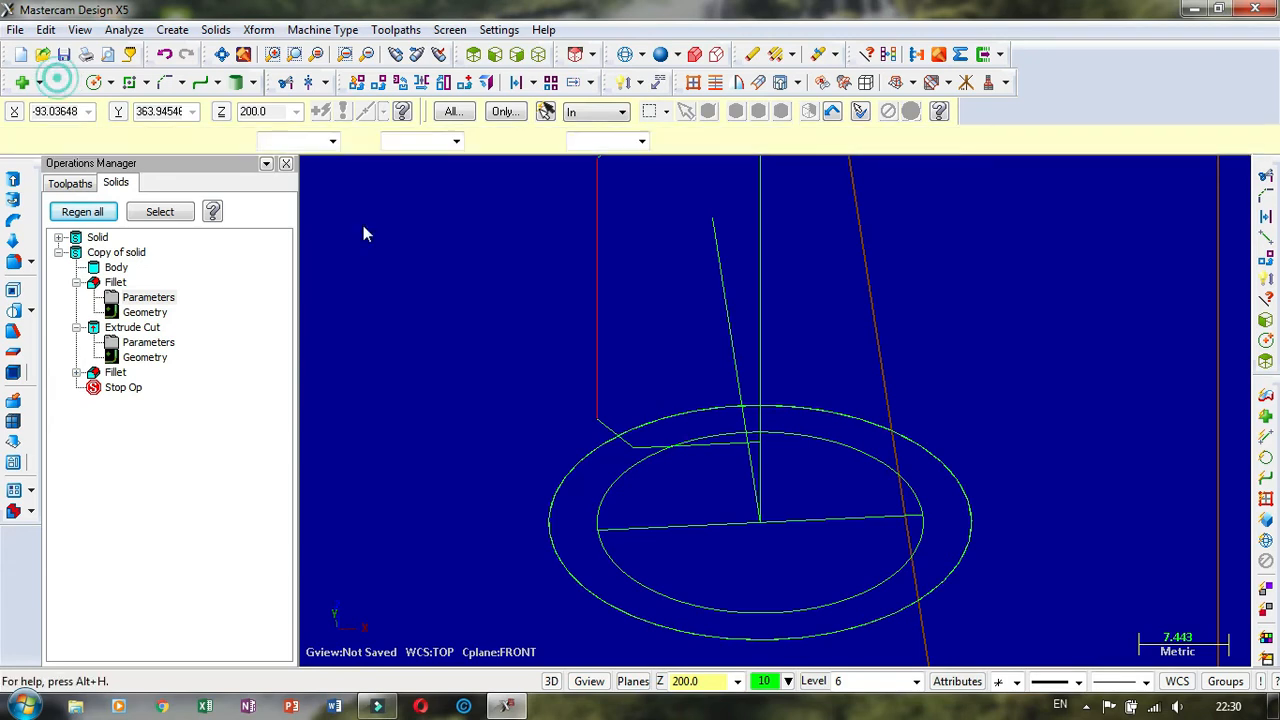
{"action": "left_click", "coordinate": [633, 449]}
{"action": "left_click", "coordinate": [633, 550]}
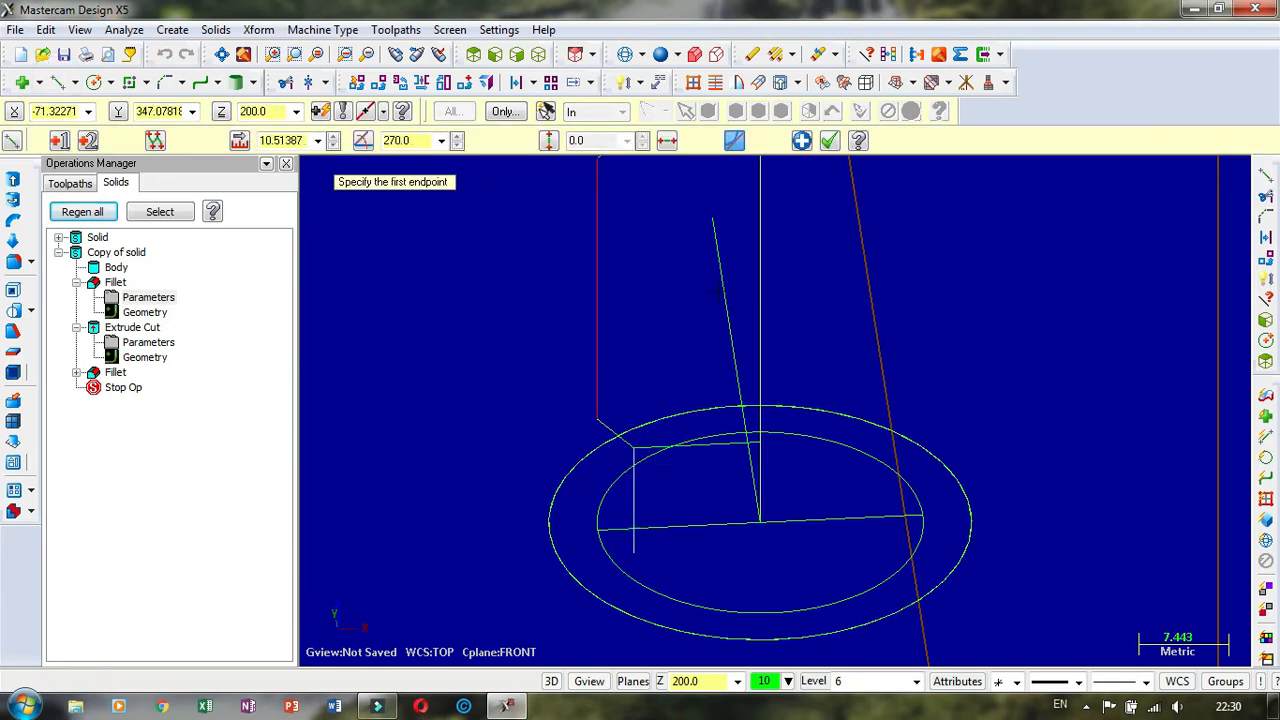
Step: Trim the new vertical line's overhang below the diameter line and remove the diameter's two segments on the profile side of the axis
{"action": "left_click", "coordinate": [286, 82]}
{"action": "scroll", "coordinate": [628, 535], "scroll_direction": "up", "scroll_amount": 2}
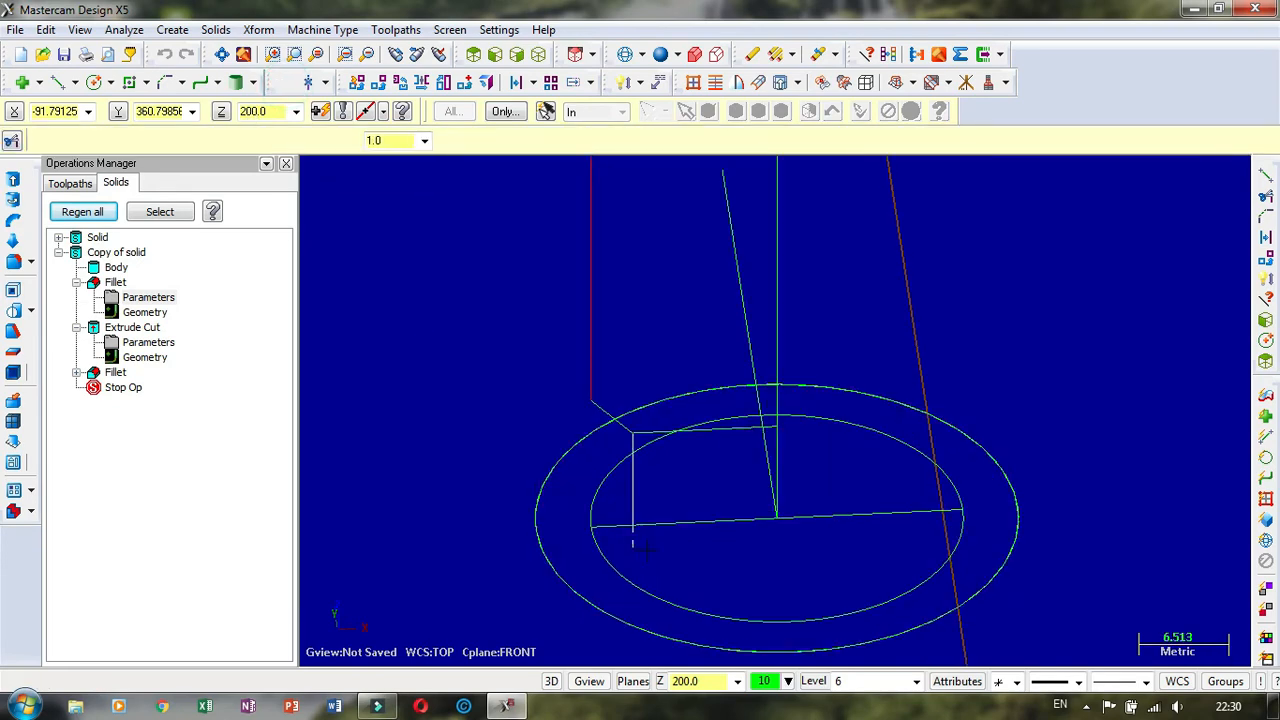
{"action": "left_click", "coordinate": [688, 517]}
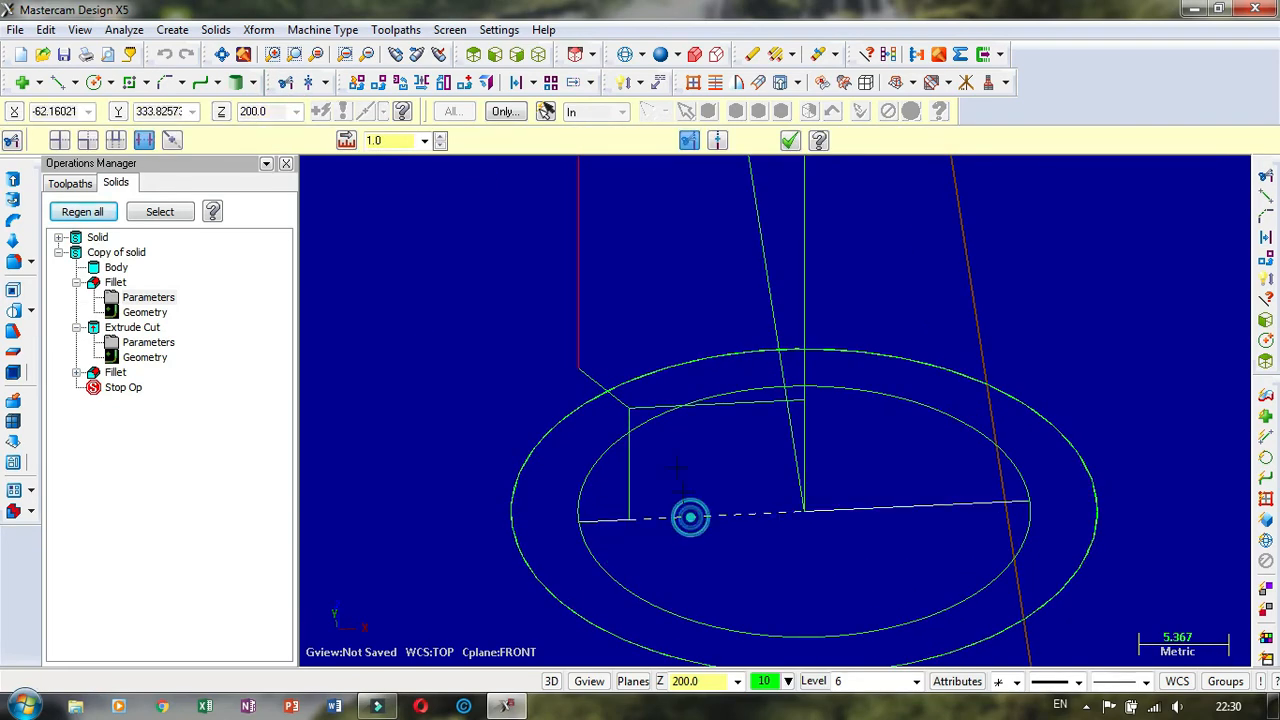
{"action": "left_click", "coordinate": [688, 517]}
{"action": "scroll", "coordinate": [600, 460], "scroll_direction": "down", "scroll_amount": 2}
{"action": "middle_click_drag", "start_coordinate": [505, 410], "coordinate": [502, 355]}
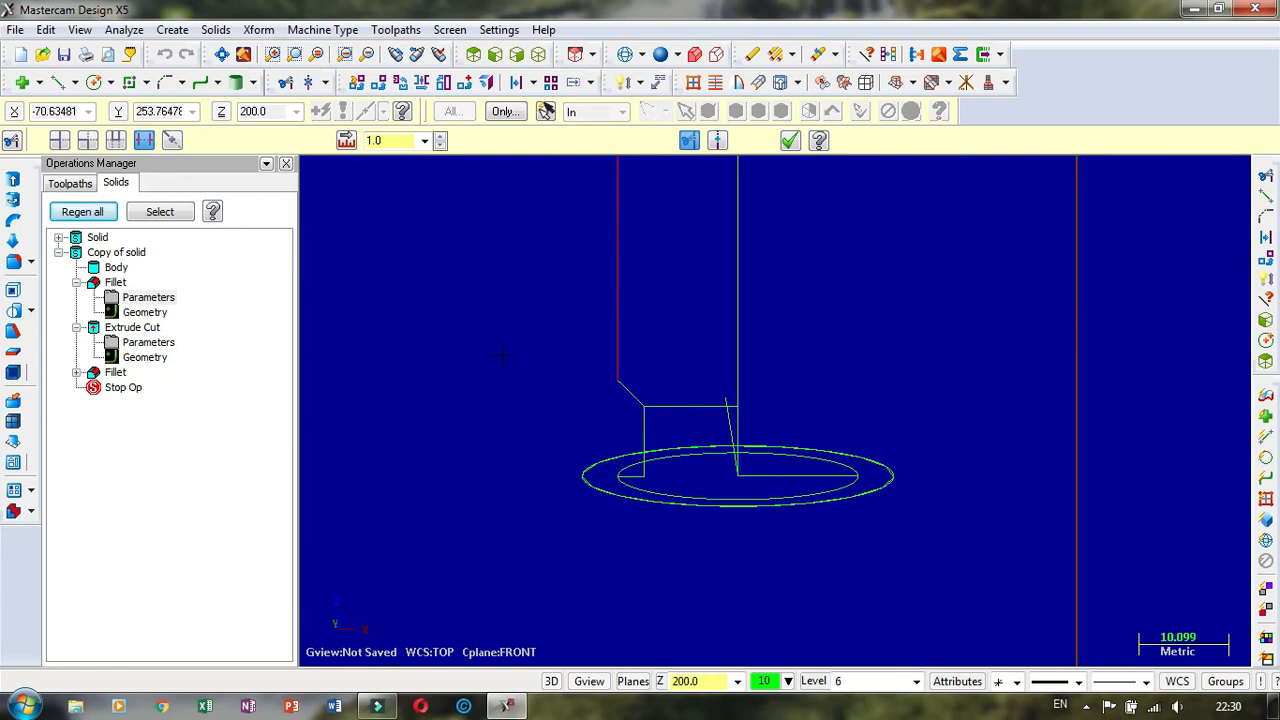
{"action": "middle_click_drag", "start_coordinate": [502, 355], "coordinate": [501, 365]}
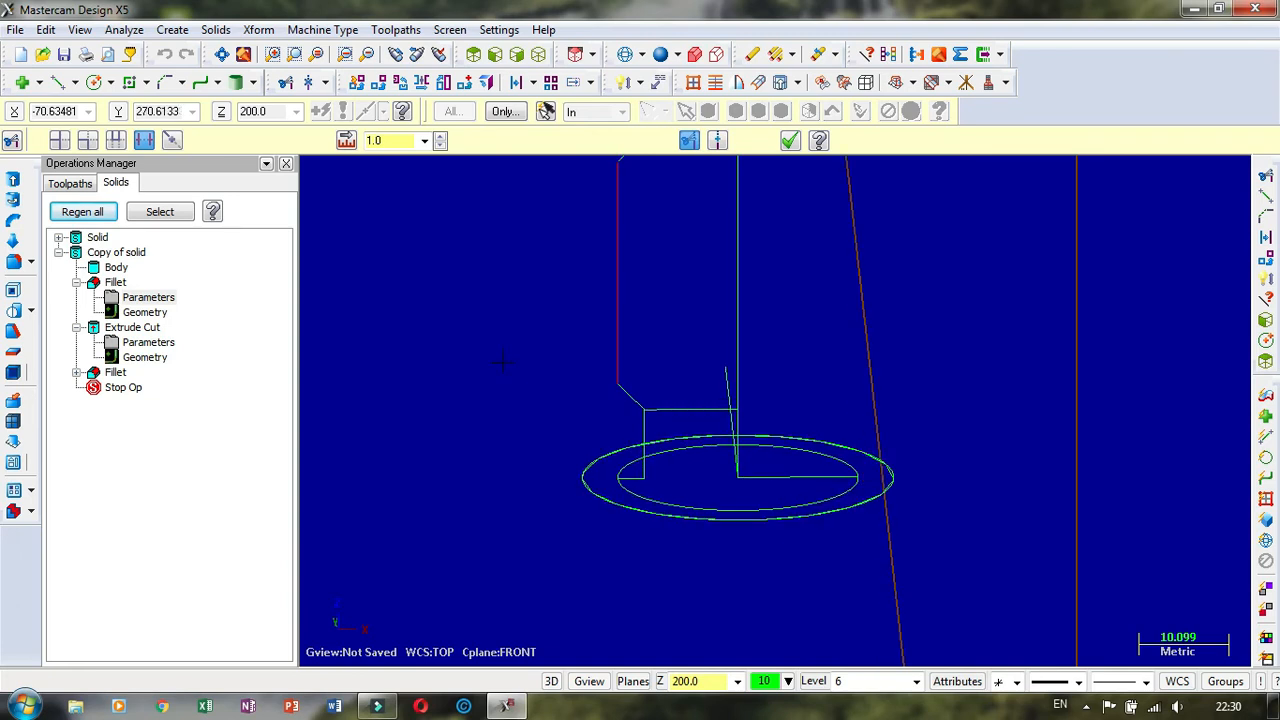
{"action": "scroll", "coordinate": [637, 475], "scroll_direction": "up", "scroll_amount": 4}
{"action": "scroll", "coordinate": [640, 478], "scroll_direction": "up", "scroll_amount": 1}
{"action": "left_click", "coordinate": [630, 480]}
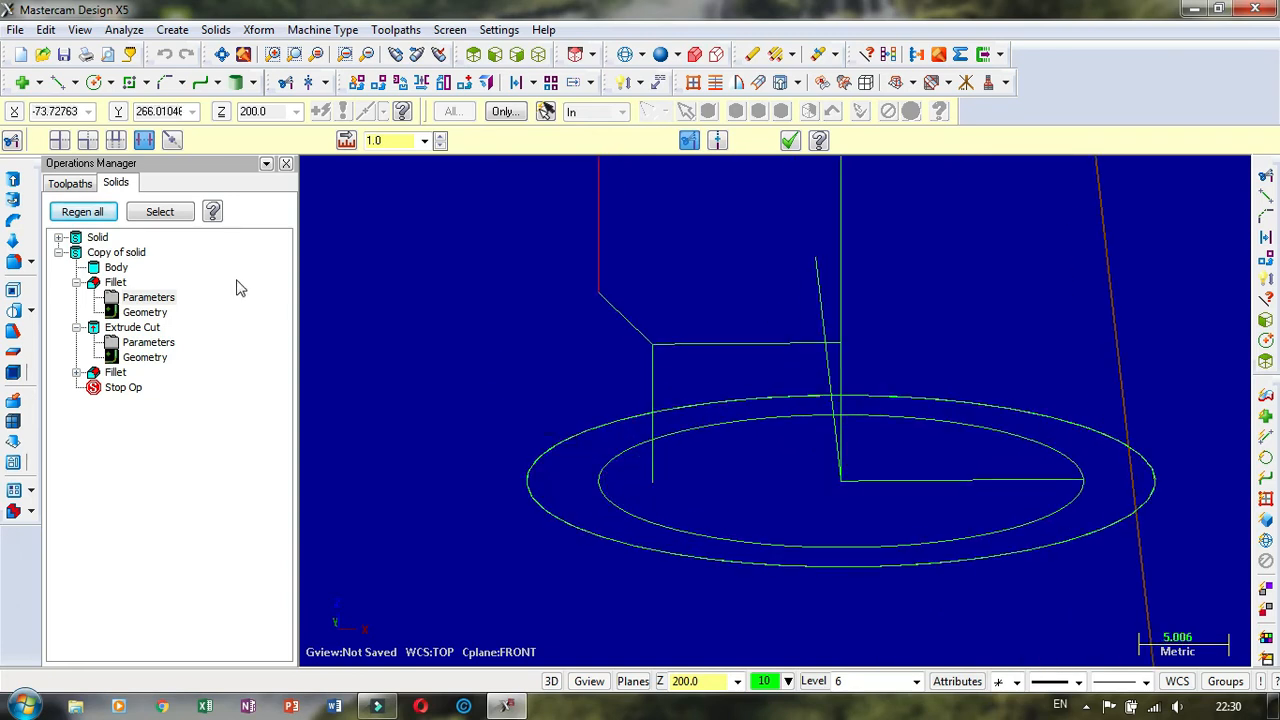
Step: Draw a horizontal line from the short vertical line's lower end to the circle's centre, closing the profile
{"action": "left_click", "coordinate": [54, 84]}
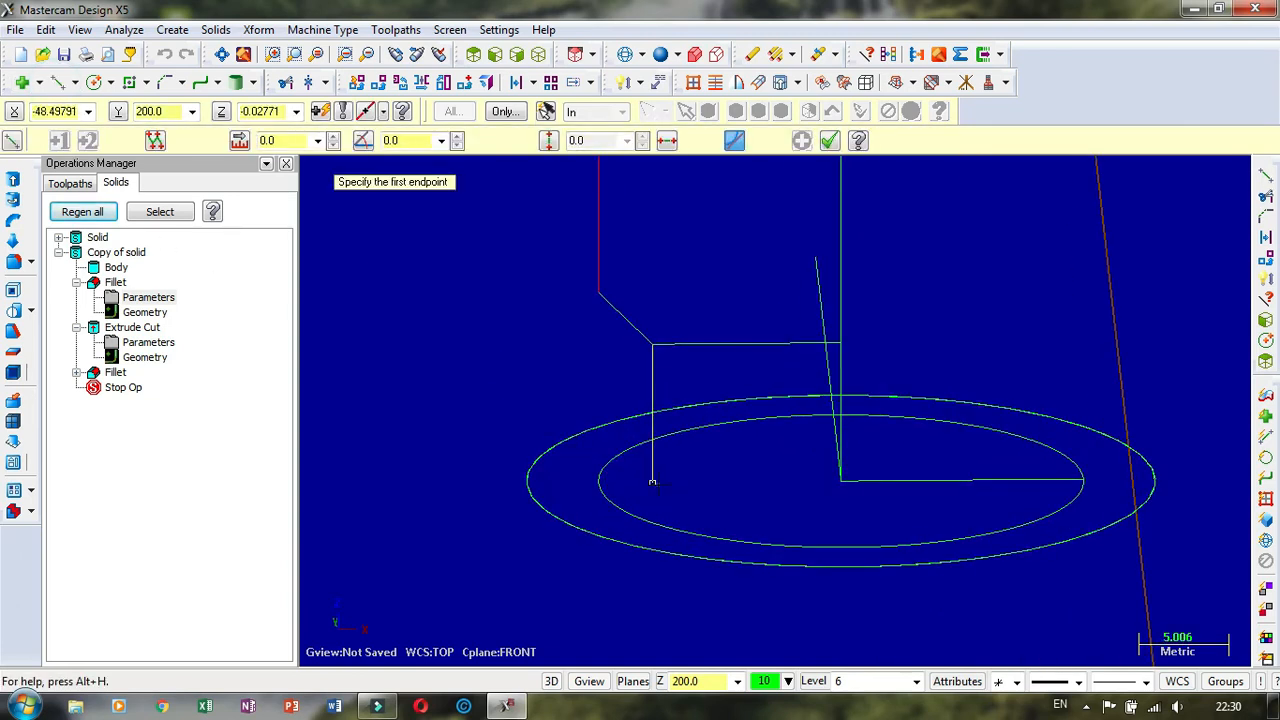
{"action": "left_click", "coordinate": [652, 481]}
{"action": "left_click", "coordinate": [843, 481]}
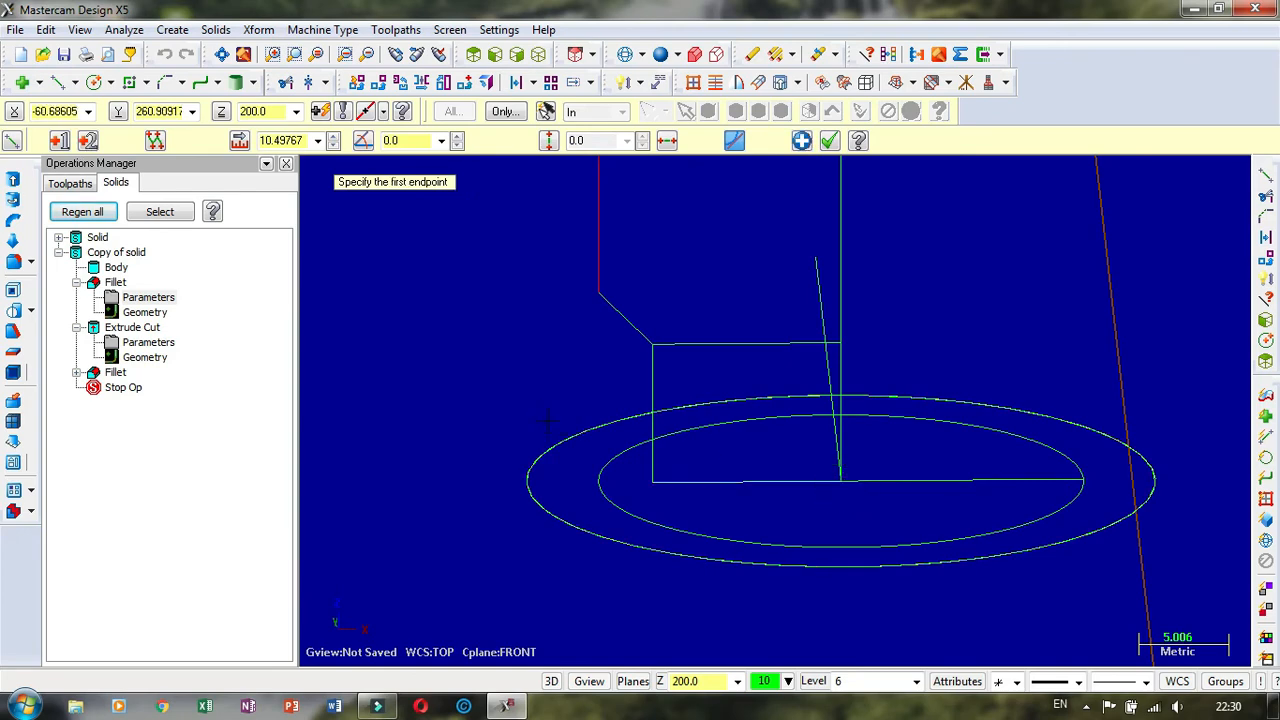
{"action": "scroll", "coordinate": [554, 412], "scroll_direction": "down", "scroll_amount": 4}
{"action": "scroll", "coordinate": [849, 510], "scroll_direction": "down", "scroll_amount": 2}
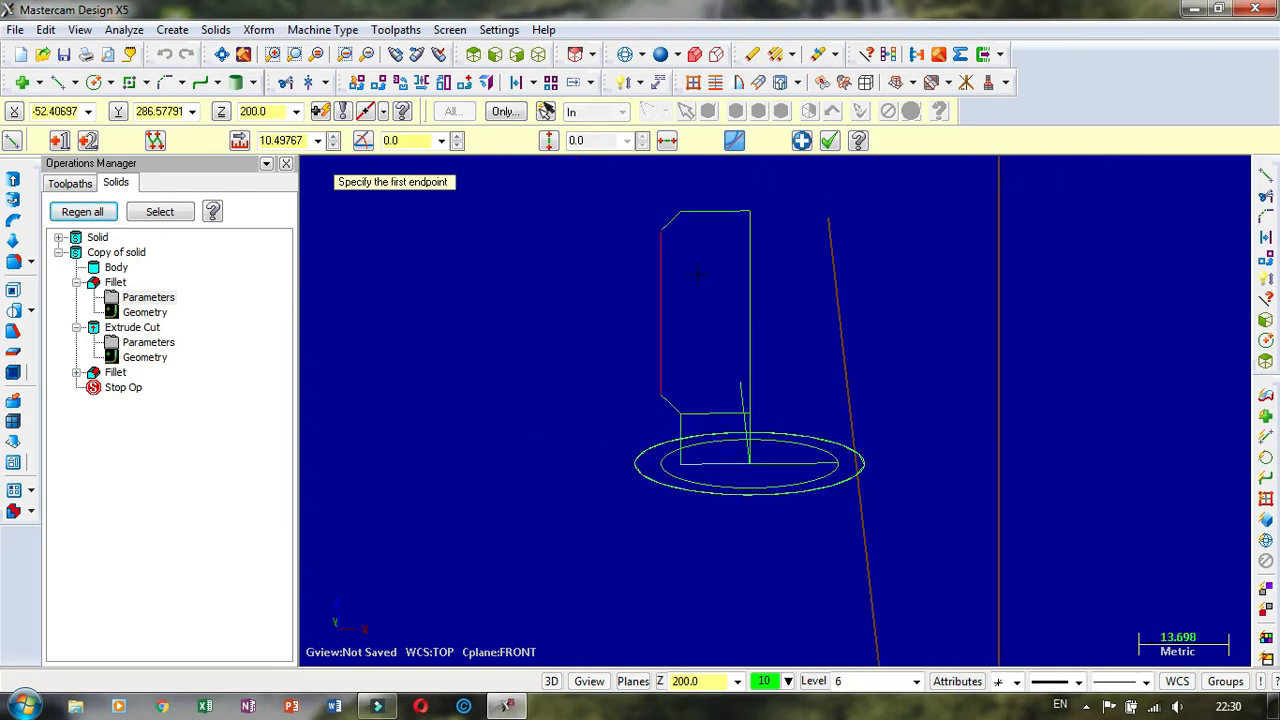
{"action": "left_click", "coordinate": [829, 141]}
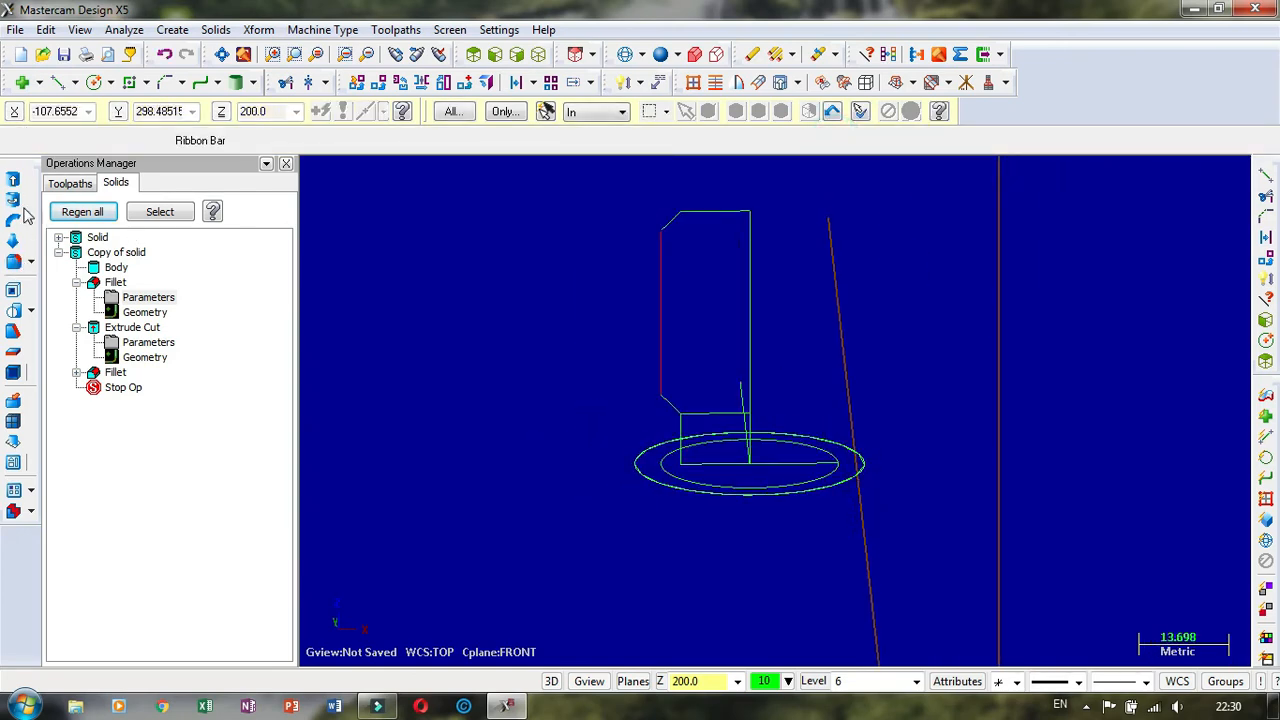
Step: Revolve the closed outer neck profile from 0 to 360 degrees about the vertical axis line as a new body
{"action": "left_click", "coordinate": [14, 203]}
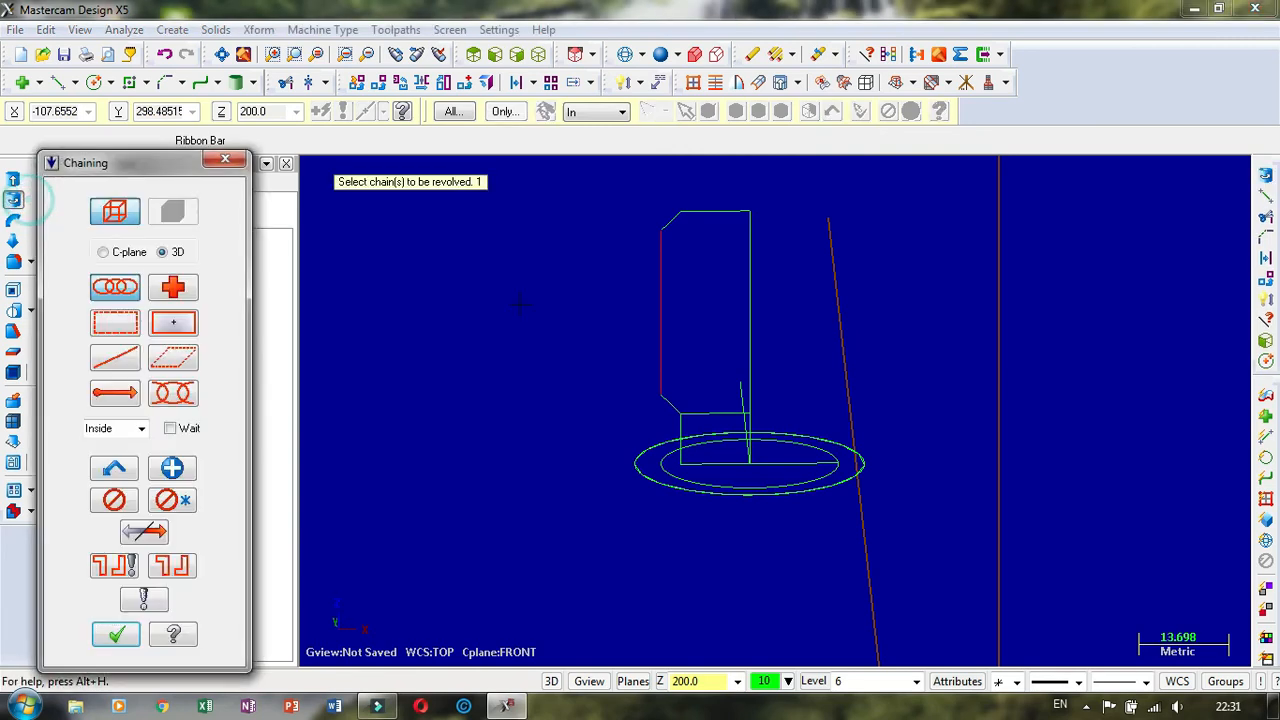
{"action": "left_click", "coordinate": [660, 285]}
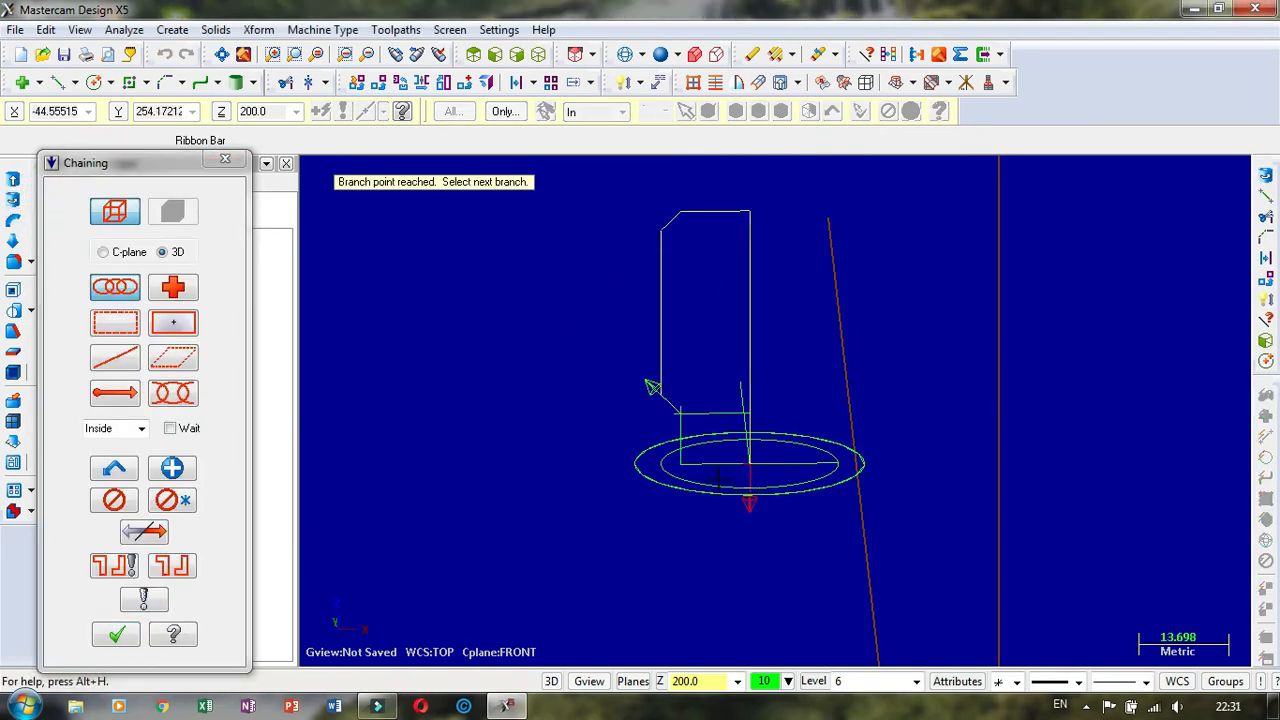
{"action": "left_click", "coordinate": [718, 464]}
{"action": "scroll", "coordinate": [700, 380], "scroll_direction": "up", "scroll_amount": 4}
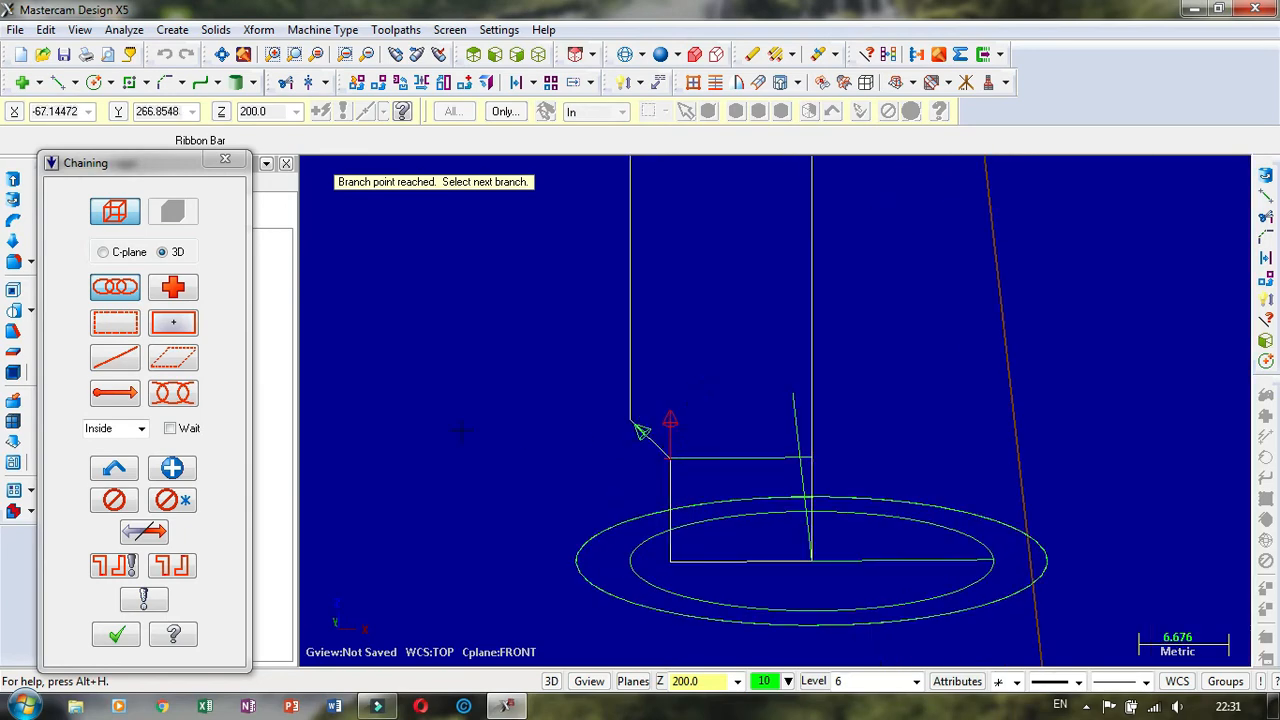
{"action": "left_click", "coordinate": [116, 637]}
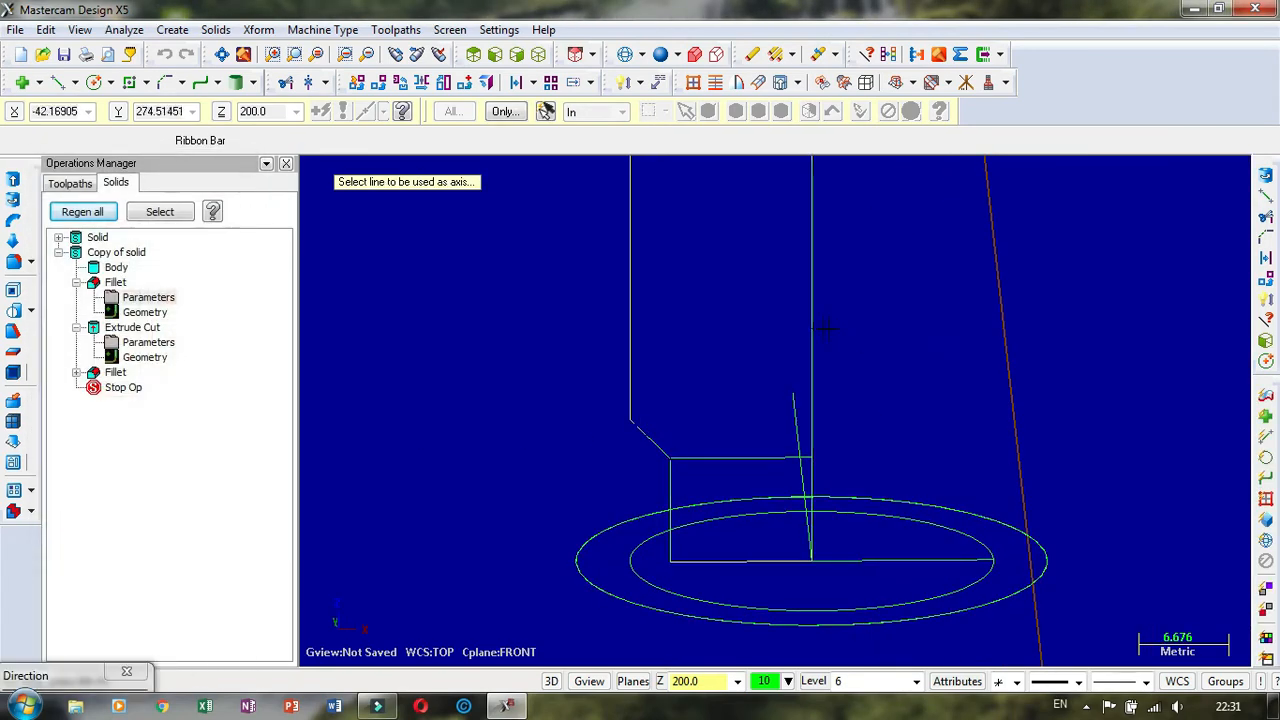
{"action": "left_click", "coordinate": [812, 323]}
{"action": "left_click", "coordinate": [119, 255]}
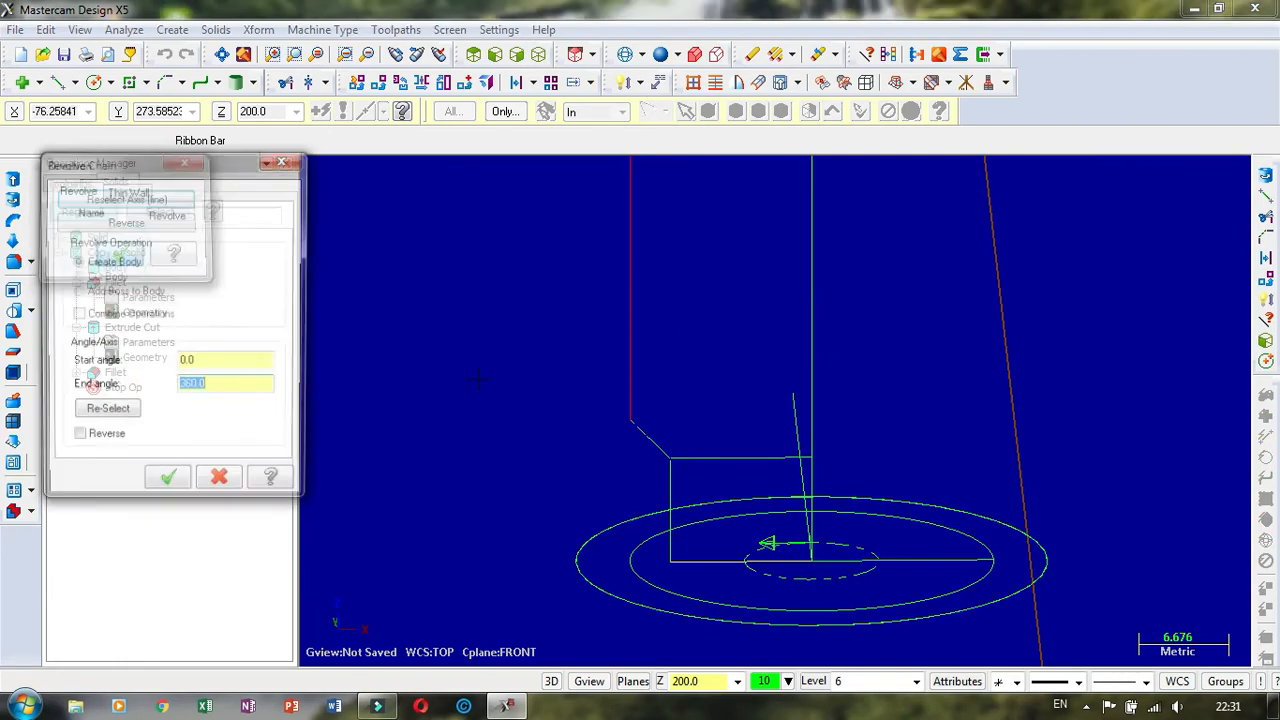
{"action": "left_click", "coordinate": [177, 490]}
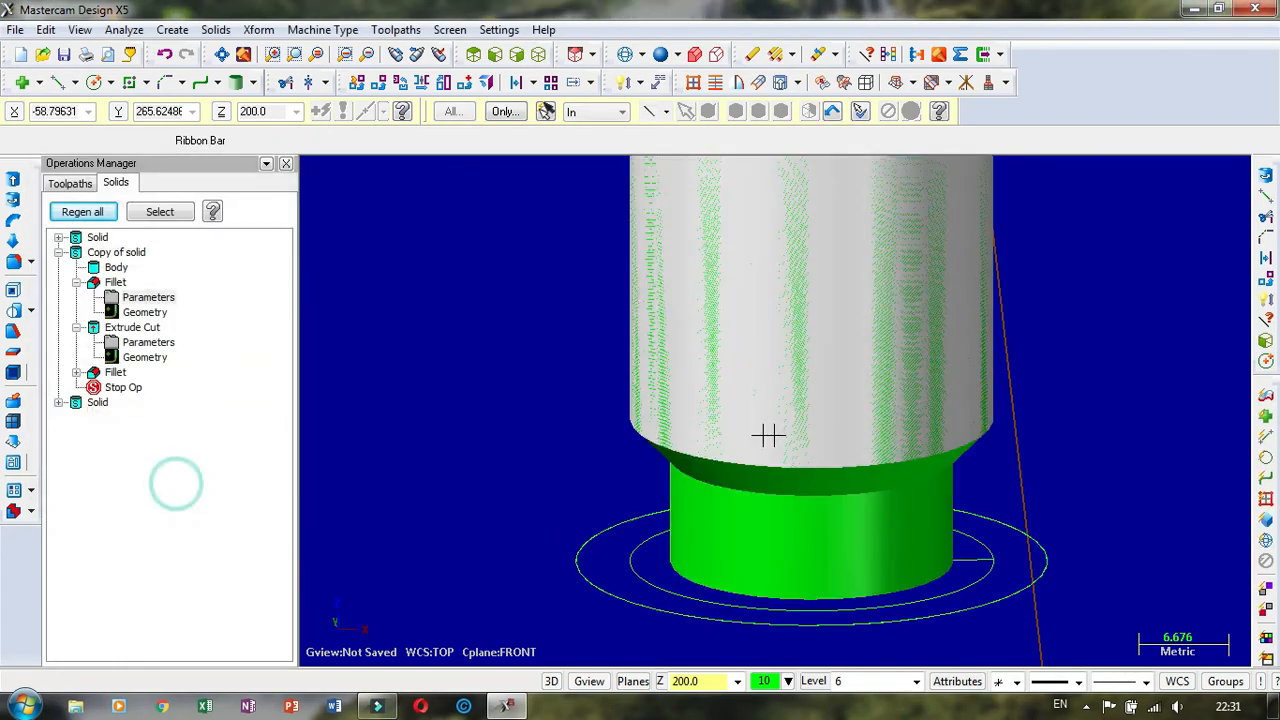
{"action": "scroll", "coordinate": [760, 438], "scroll_direction": "down", "scroll_amount": 4}
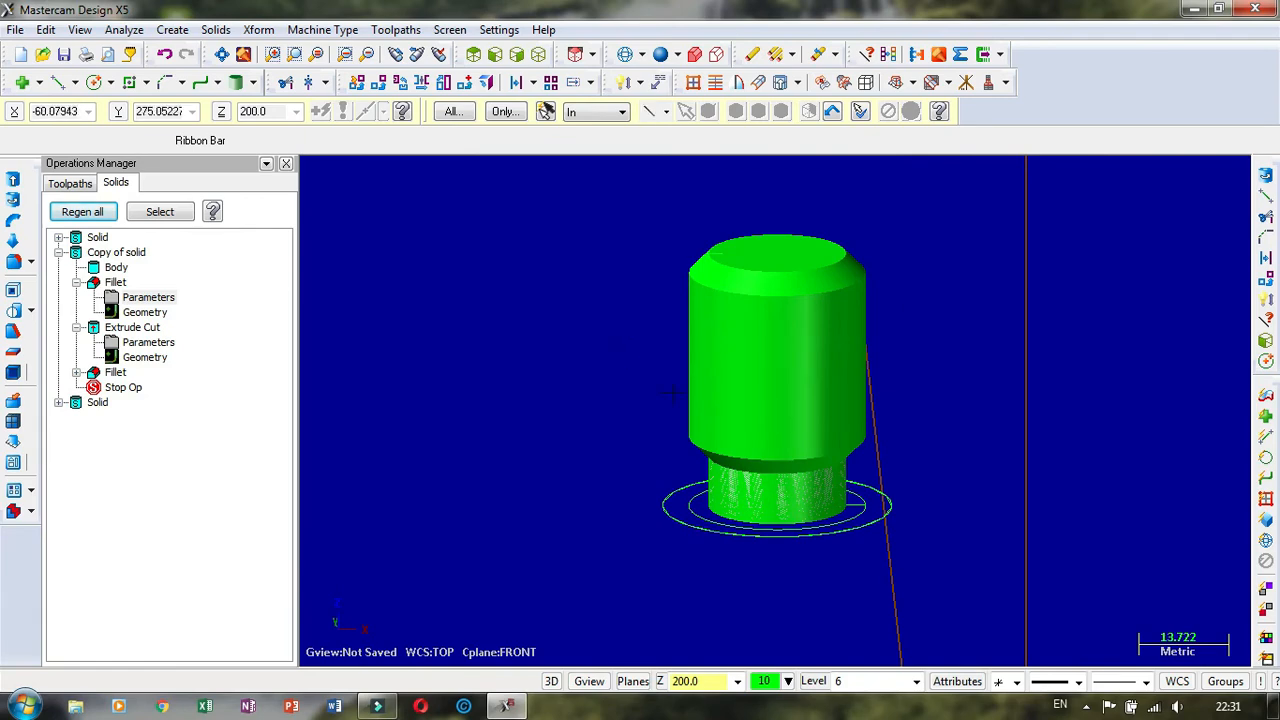
Step: Make level 5 visible together with level 6 to show the bottle body under the revolved neck
{"action": "left_click", "coordinate": [810, 680]}
{"action": "left_click", "coordinate": [118, 191]}
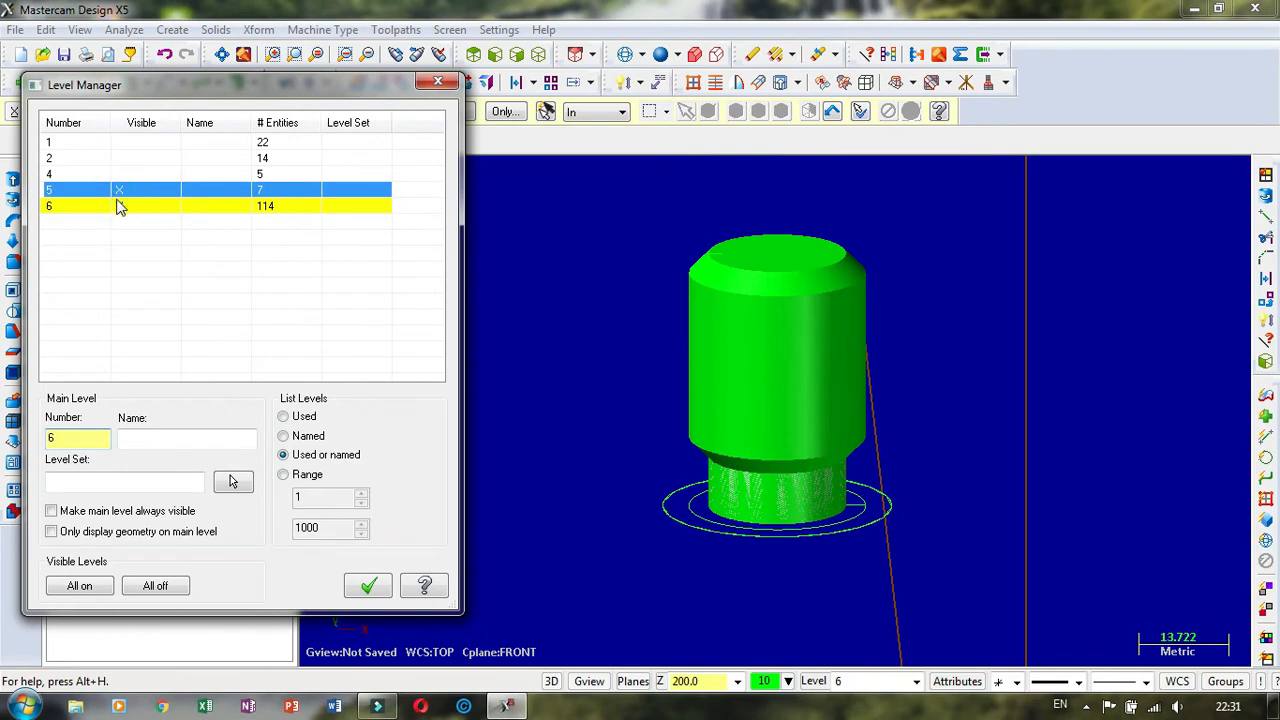
{"action": "scroll", "coordinate": [767, 350], "scroll_direction": "down", "scroll_amount": 8}
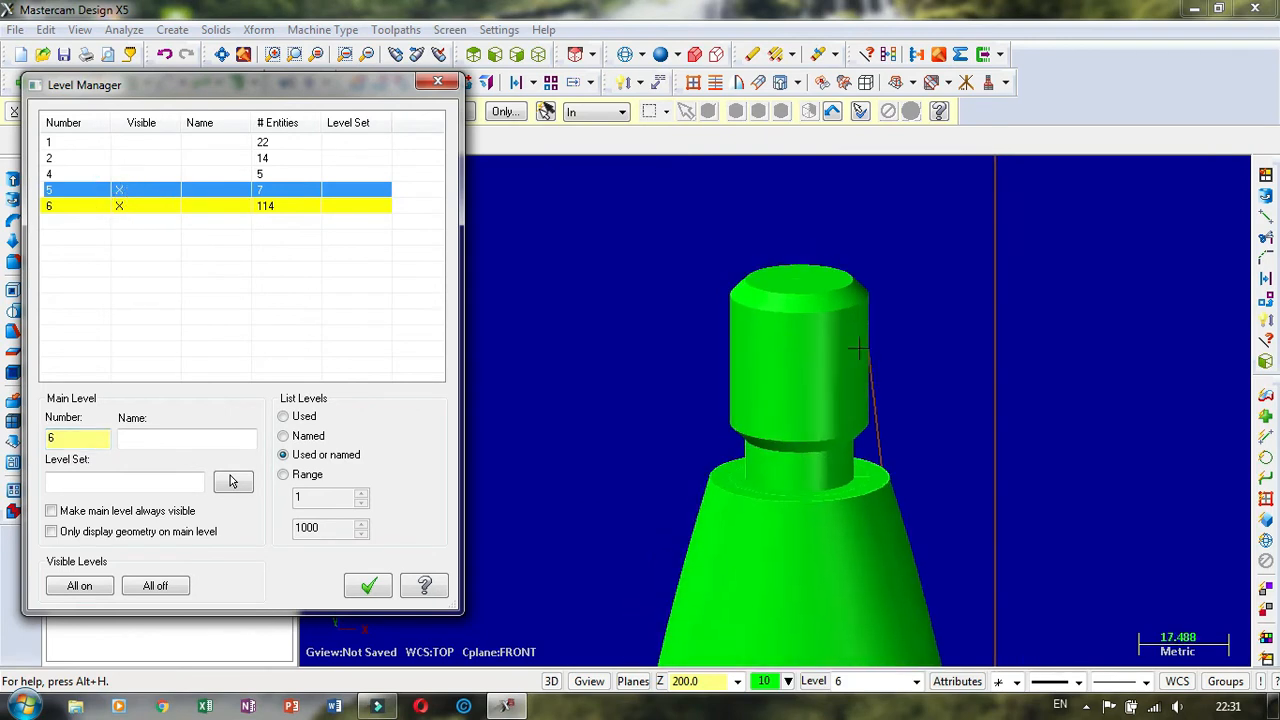
{"action": "scroll", "coordinate": [767, 350], "scroll_direction": "up", "scroll_amount": 3}
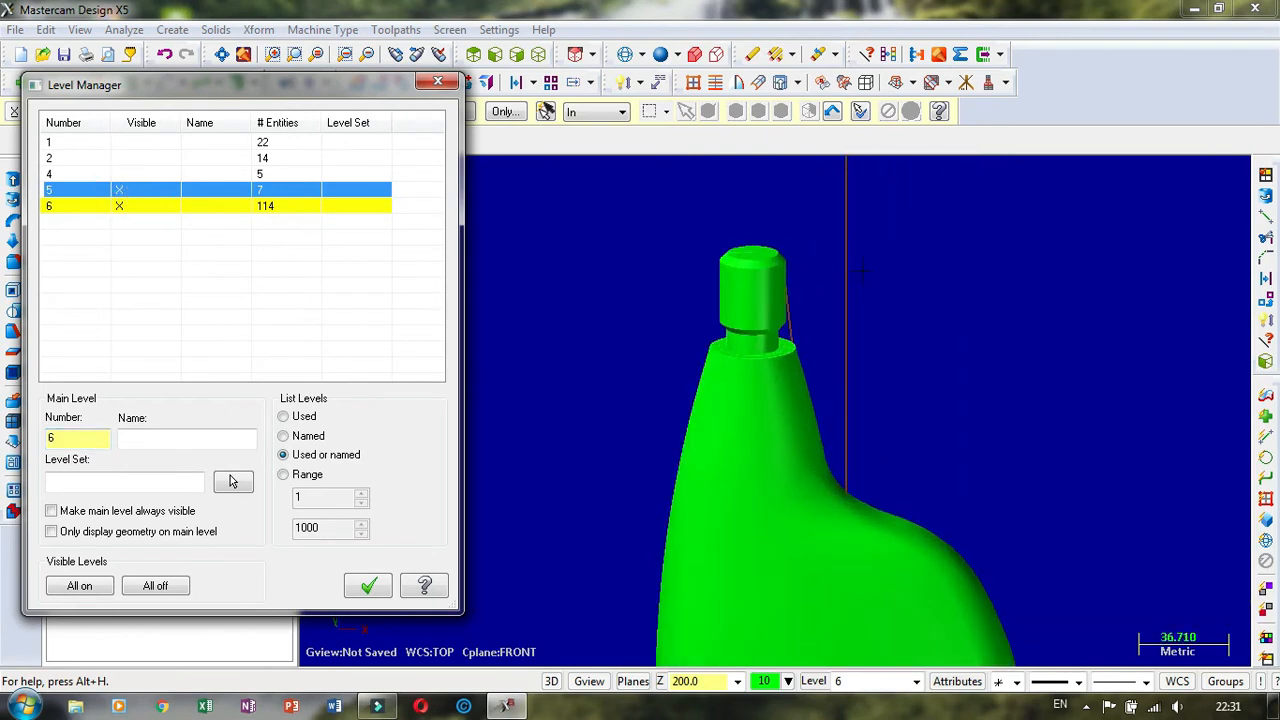
{"action": "middle_click_drag", "start_coordinate": [790, 209], "coordinate": [869, 287]}
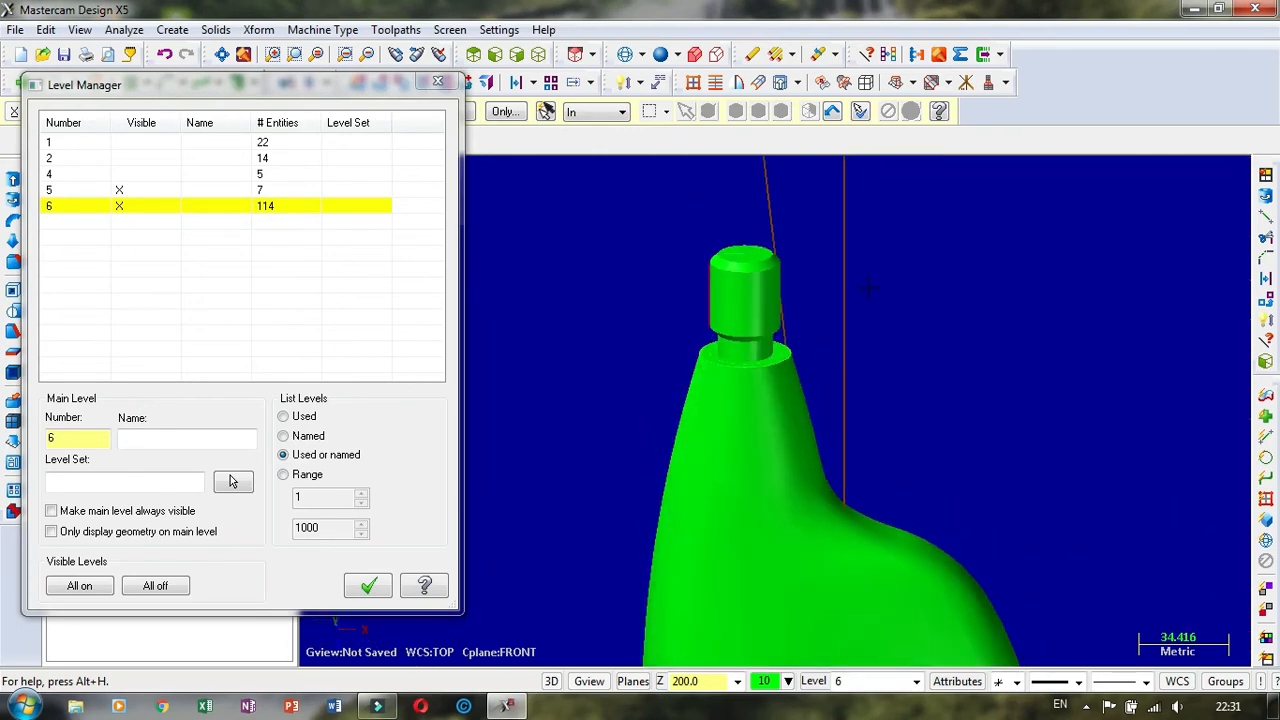
Step: Isolate level 4 by hiding levels 5 and 6, and examine the bottle body stored on it
{"action": "left_click", "coordinate": [125, 173]}
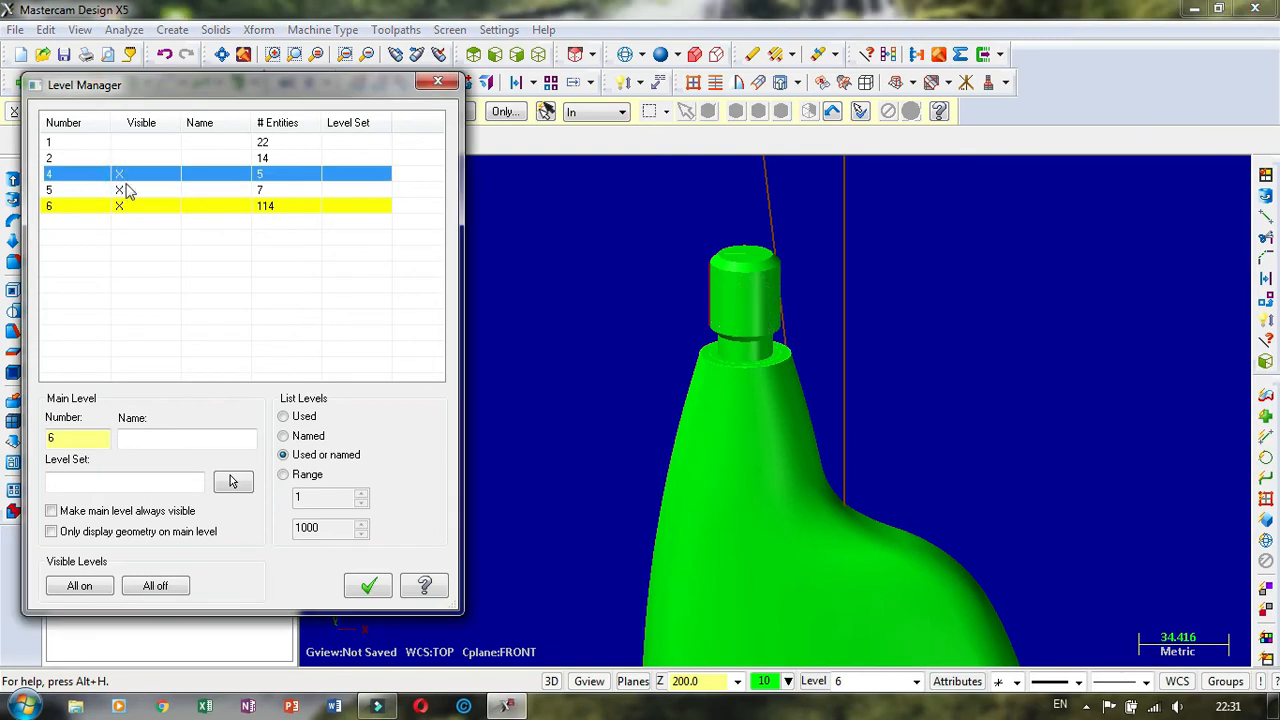
{"action": "left_click", "coordinate": [125, 190]}
{"action": "left_click", "coordinate": [120, 206]}
{"action": "left_click", "coordinate": [120, 176]}
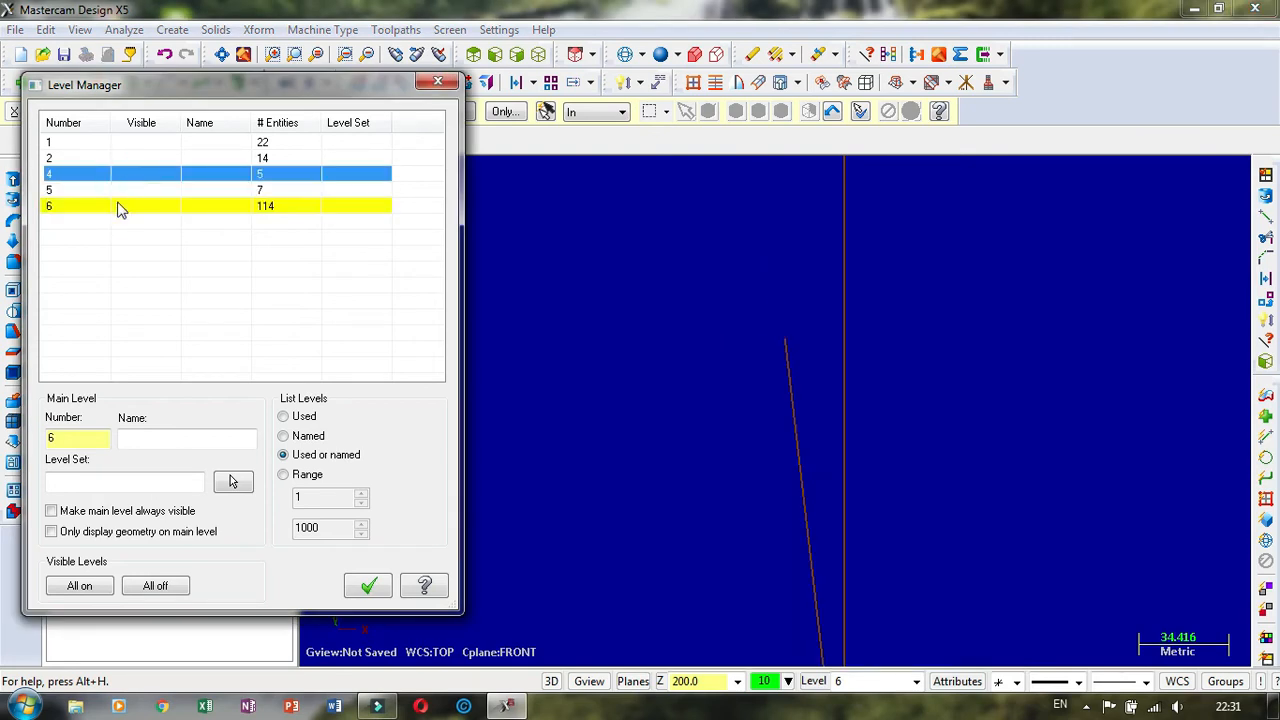
{"action": "left_click", "coordinate": [119, 176]}
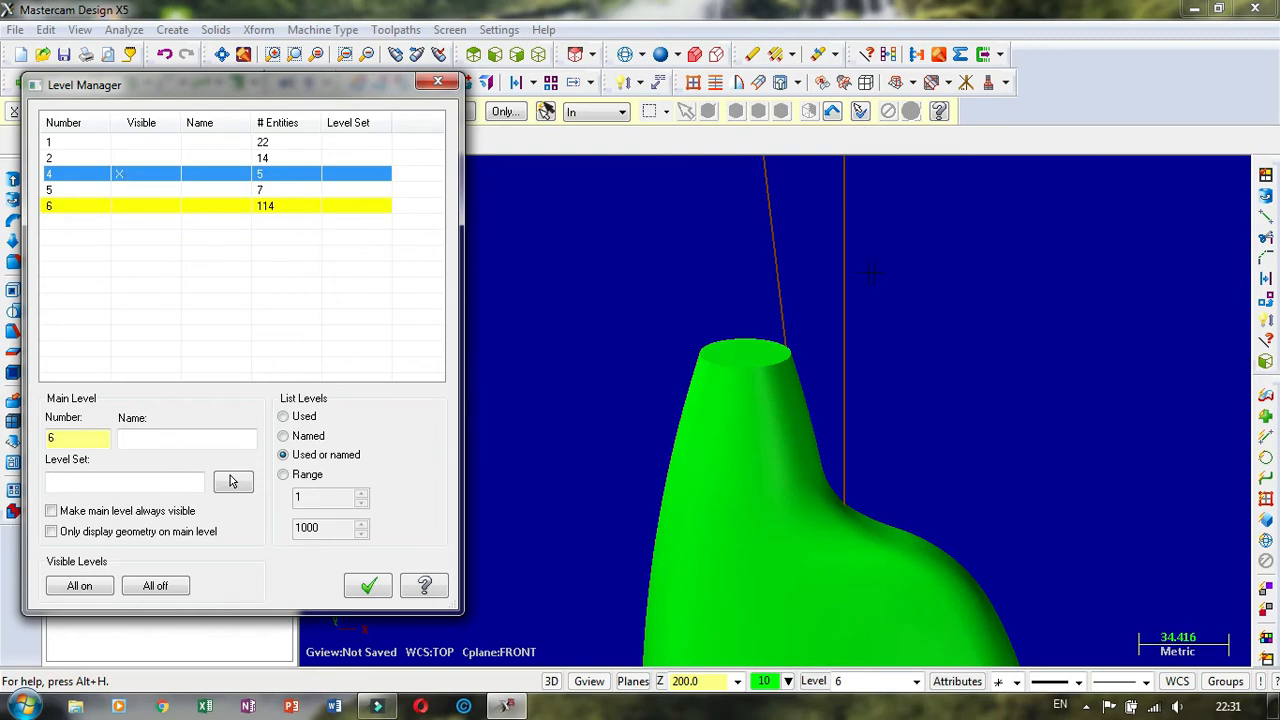
{"action": "scroll", "coordinate": [872, 272], "scroll_direction": "down", "scroll_amount": 9}
{"action": "scroll", "coordinate": [872, 272], "scroll_direction": "up", "scroll_amount": 2}
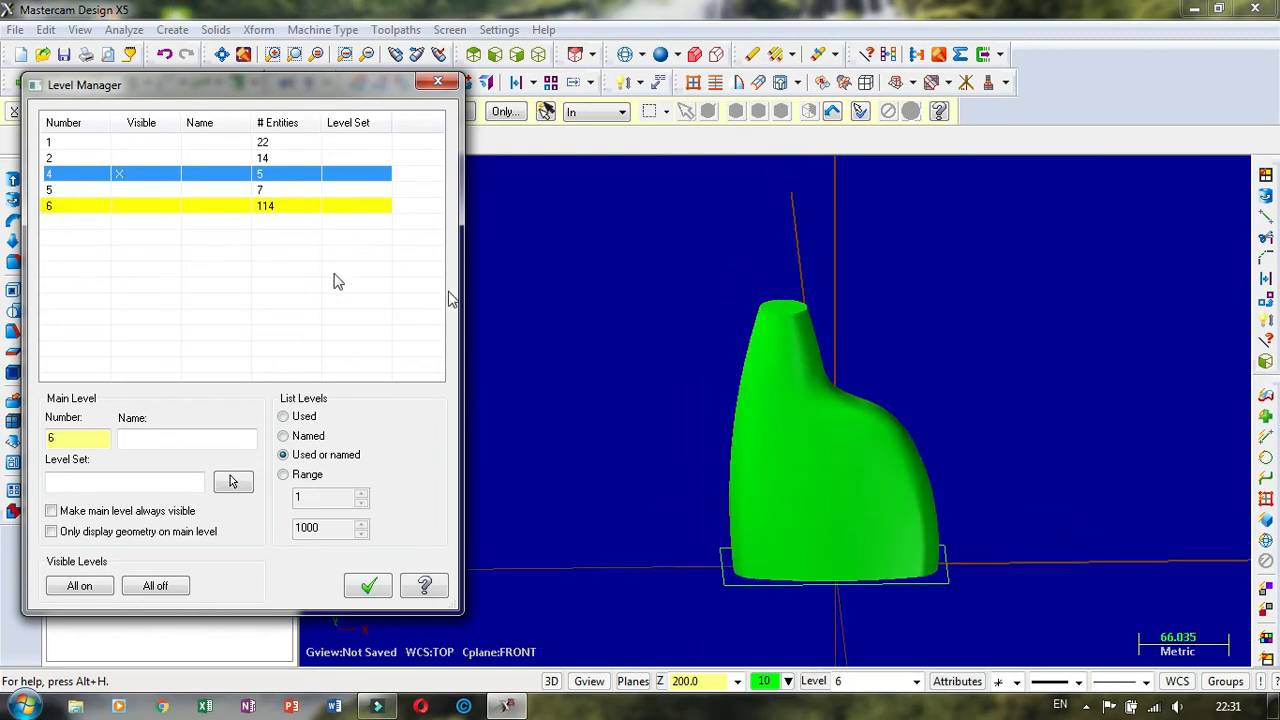
Step: Hide level 4, make levels 5 and 6 visible again and accept the level settings
{"action": "left_click", "coordinate": [121, 178]}
{"action": "left_click", "coordinate": [124, 187]}
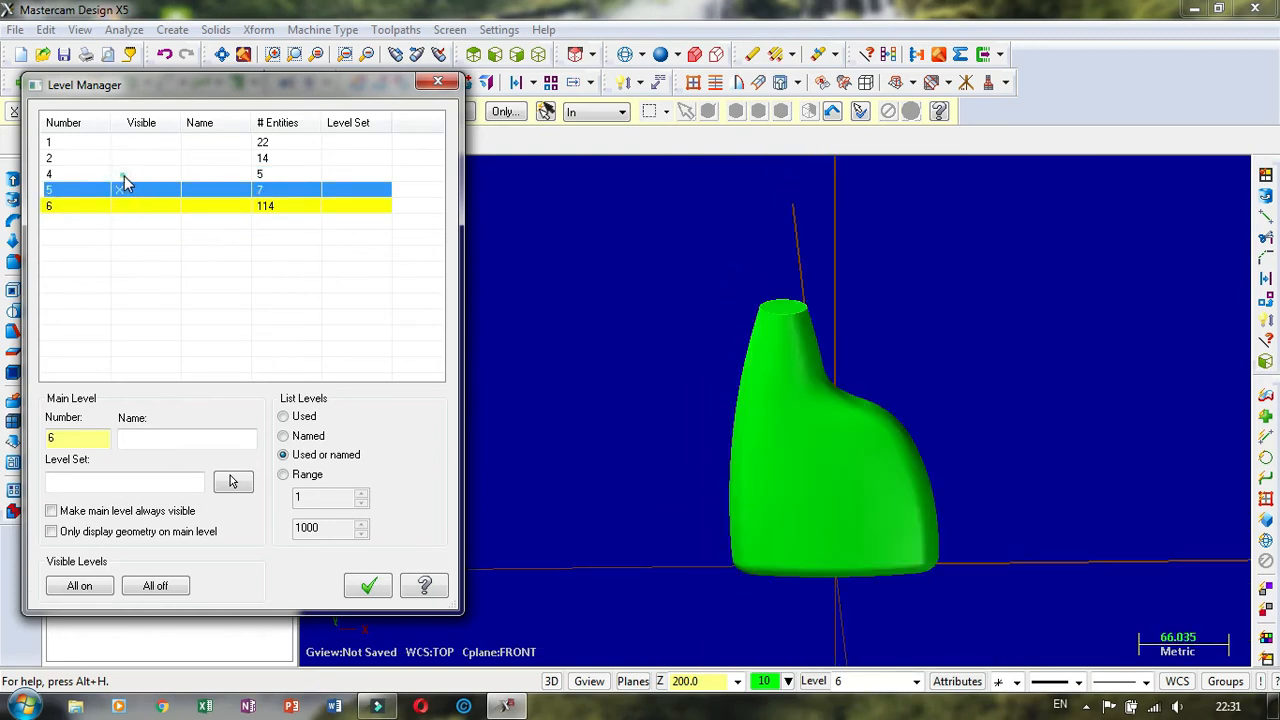
{"action": "left_click", "coordinate": [124, 176]}
{"action": "left_click", "coordinate": [119, 174]}
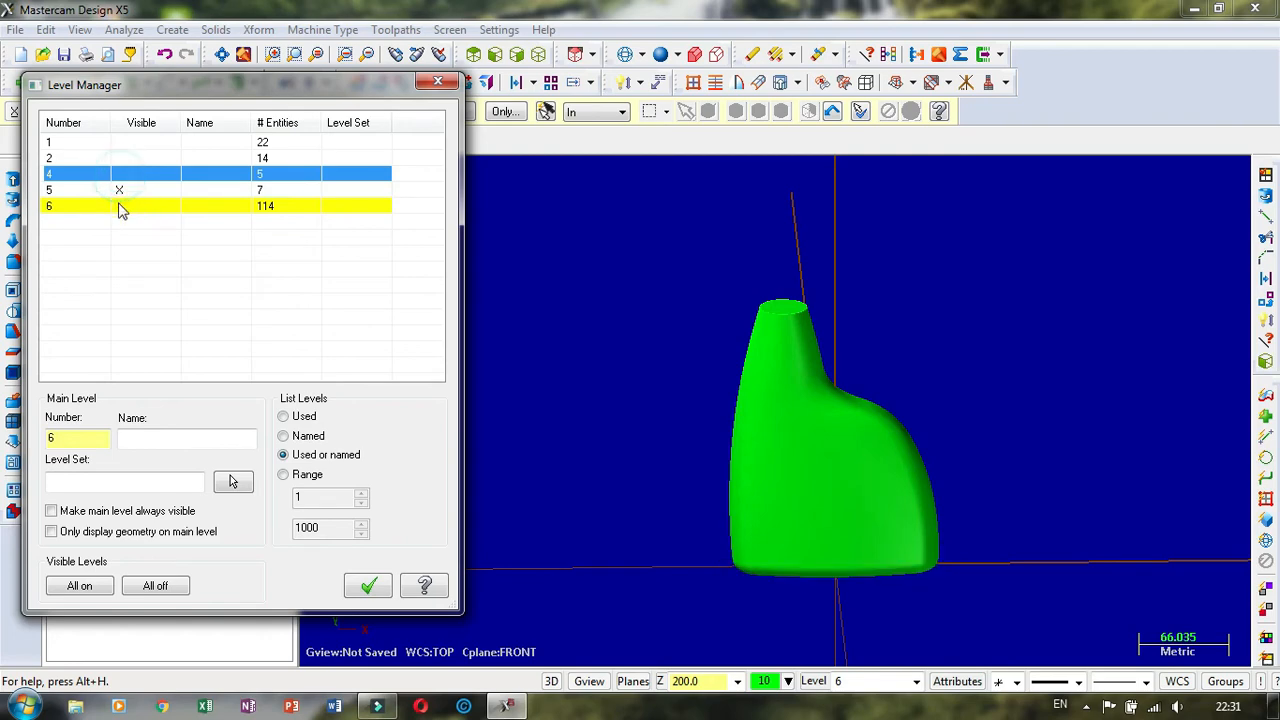
{"action": "left_click", "coordinate": [119, 205]}
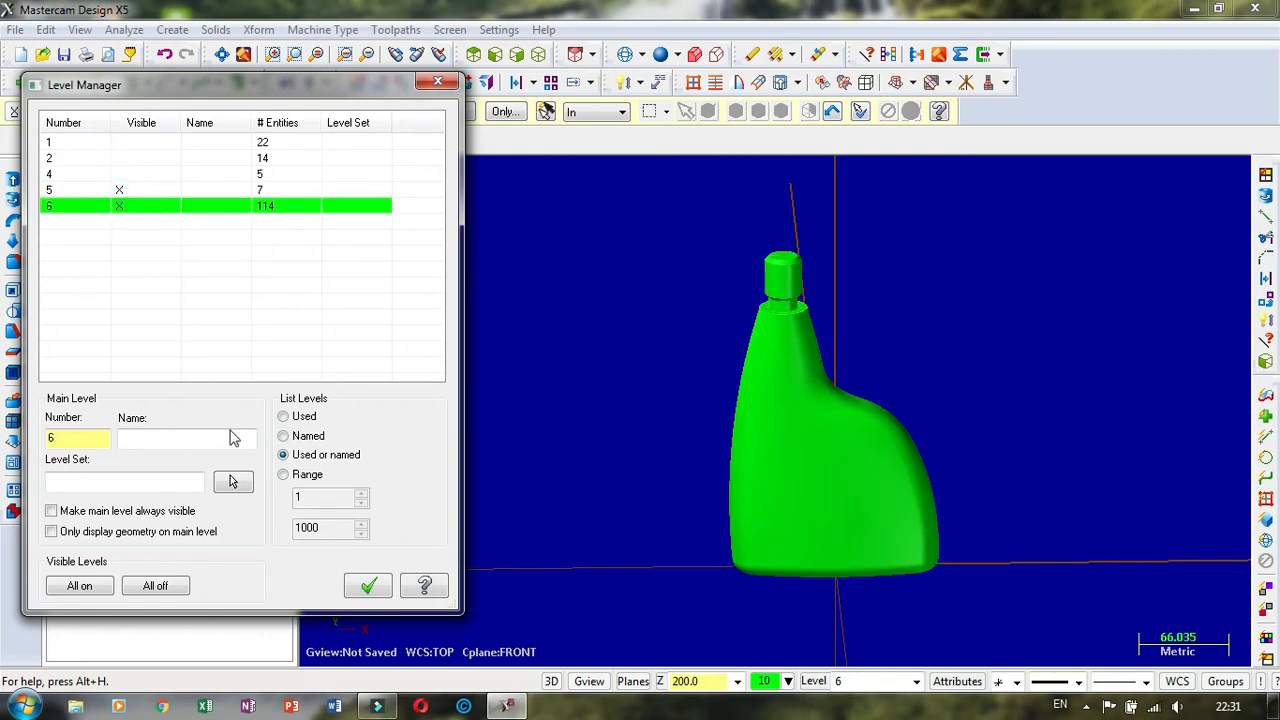
{"action": "left_click", "coordinate": [368, 586]}
{"action": "scroll", "coordinate": [603, 300], "scroll_direction": "up", "scroll_amount": 4}
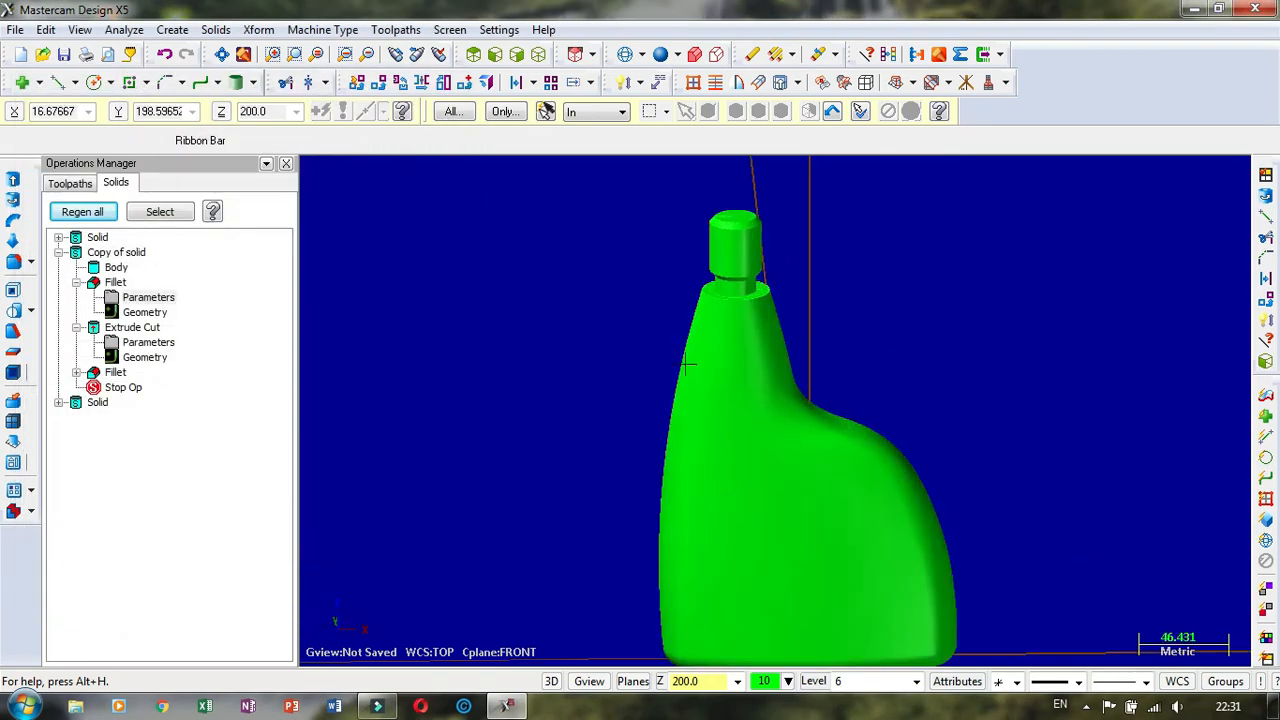
{"action": "scroll", "coordinate": [603, 300], "scroll_direction": "down", "scroll_amount": 2}
{"action": "scroll", "coordinate": [680, 400], "scroll_direction": "down", "scroll_amount": 2}
{"action": "scroll", "coordinate": [706, 429], "scroll_direction": "up", "scroll_amount": 1}
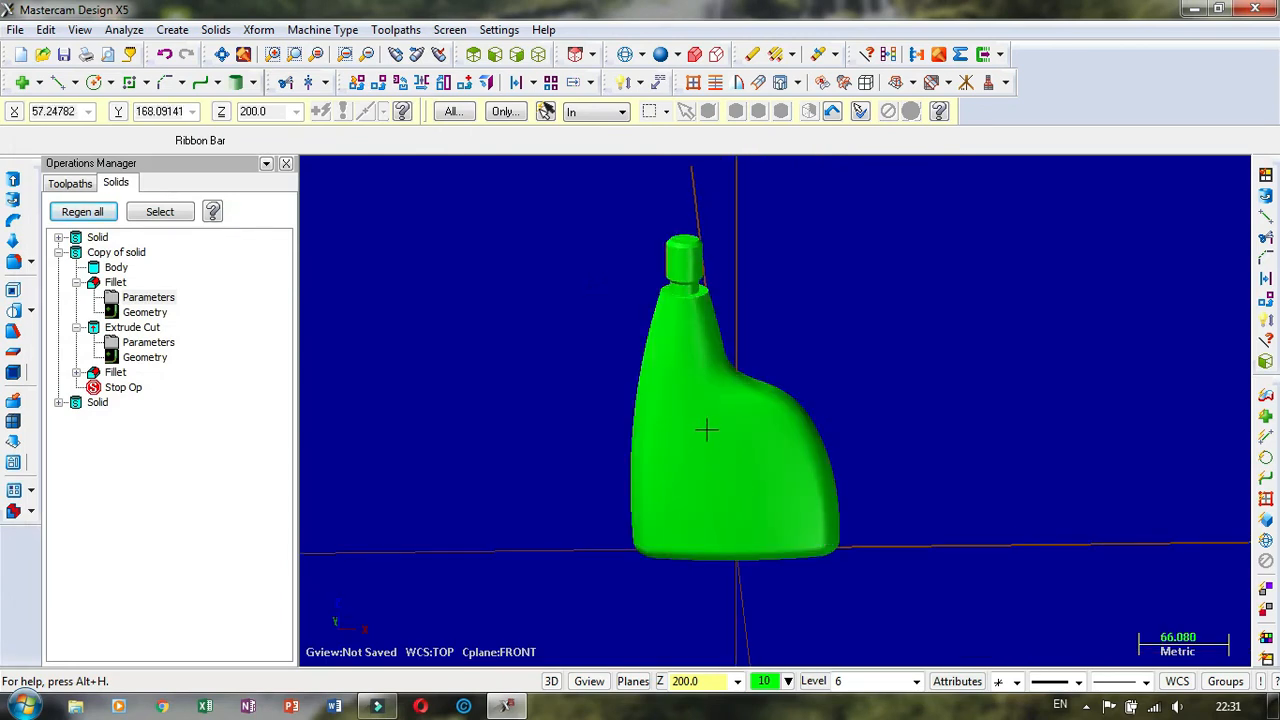
{"action": "scroll", "coordinate": [783, 413], "scroll_direction": "up", "scroll_amount": 2}
{"action": "scroll", "coordinate": [783, 413], "scroll_direction": "up", "scroll_amount": 1}
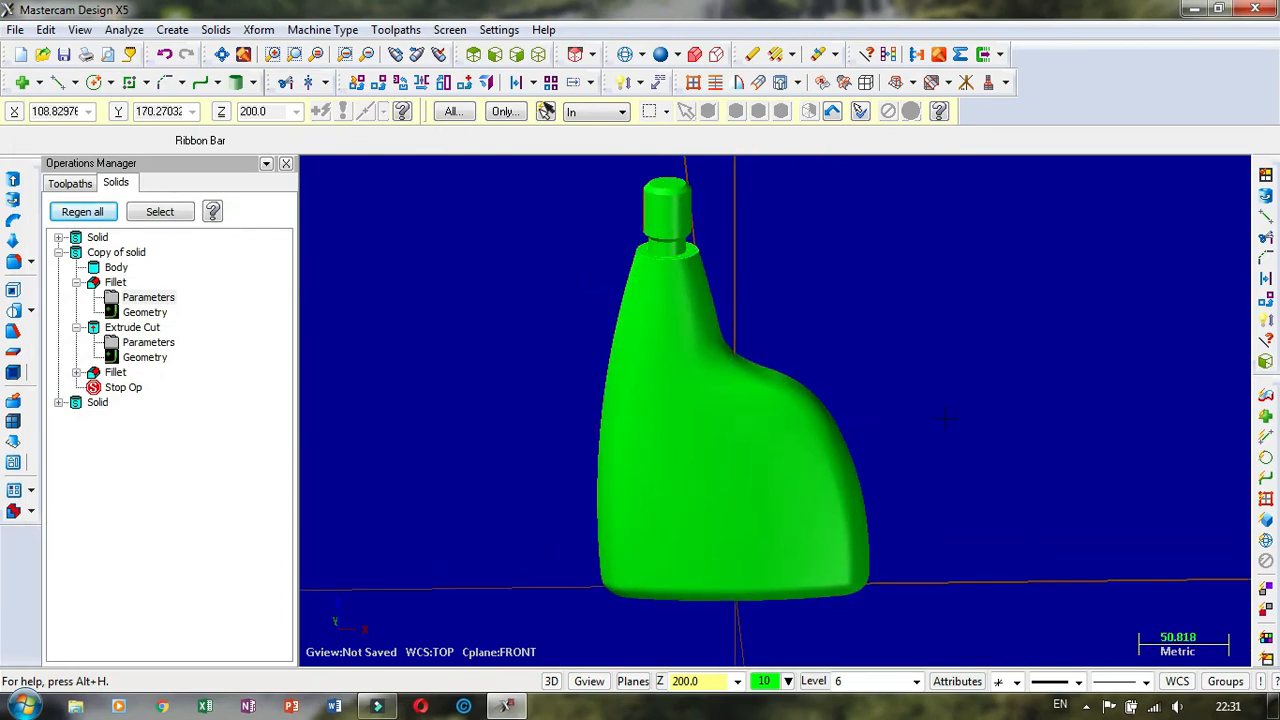
{"action": "left_click", "coordinate": [672, 329]}
{"action": "left_click", "coordinate": [671, 215]}
{"action": "key", "text": "Escape"}
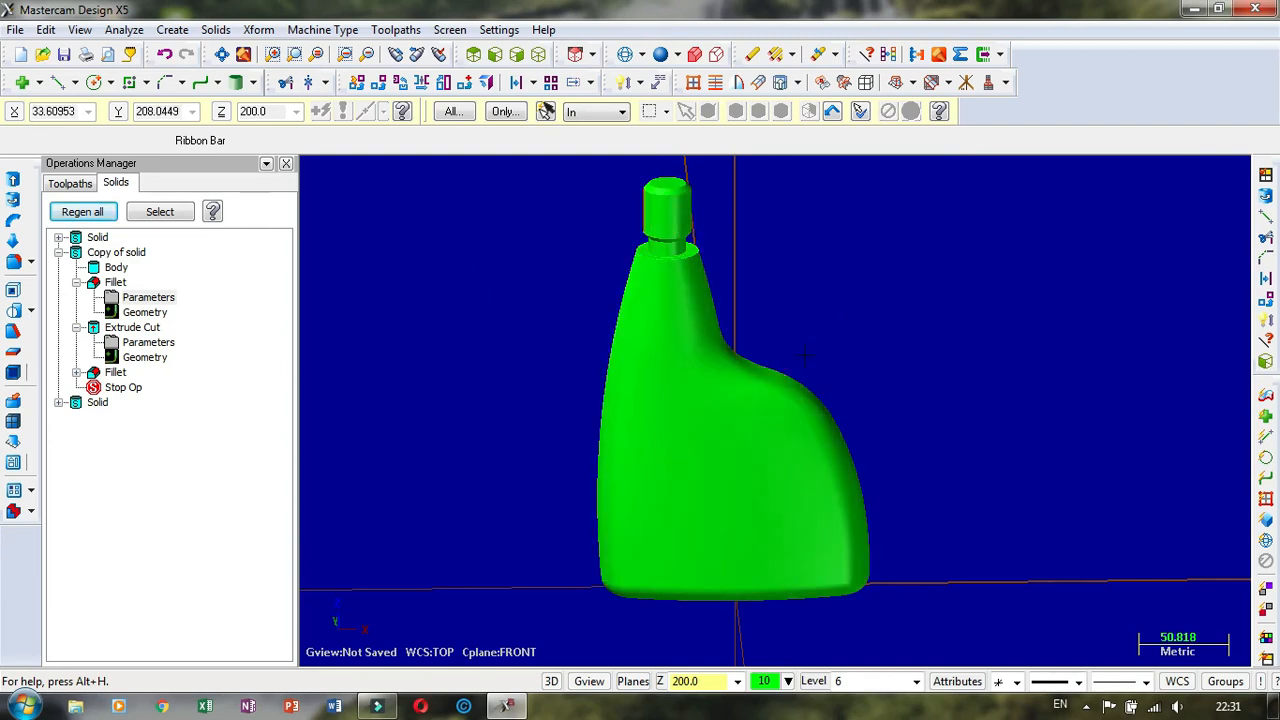
{"action": "left_click", "coordinate": [813, 681]}
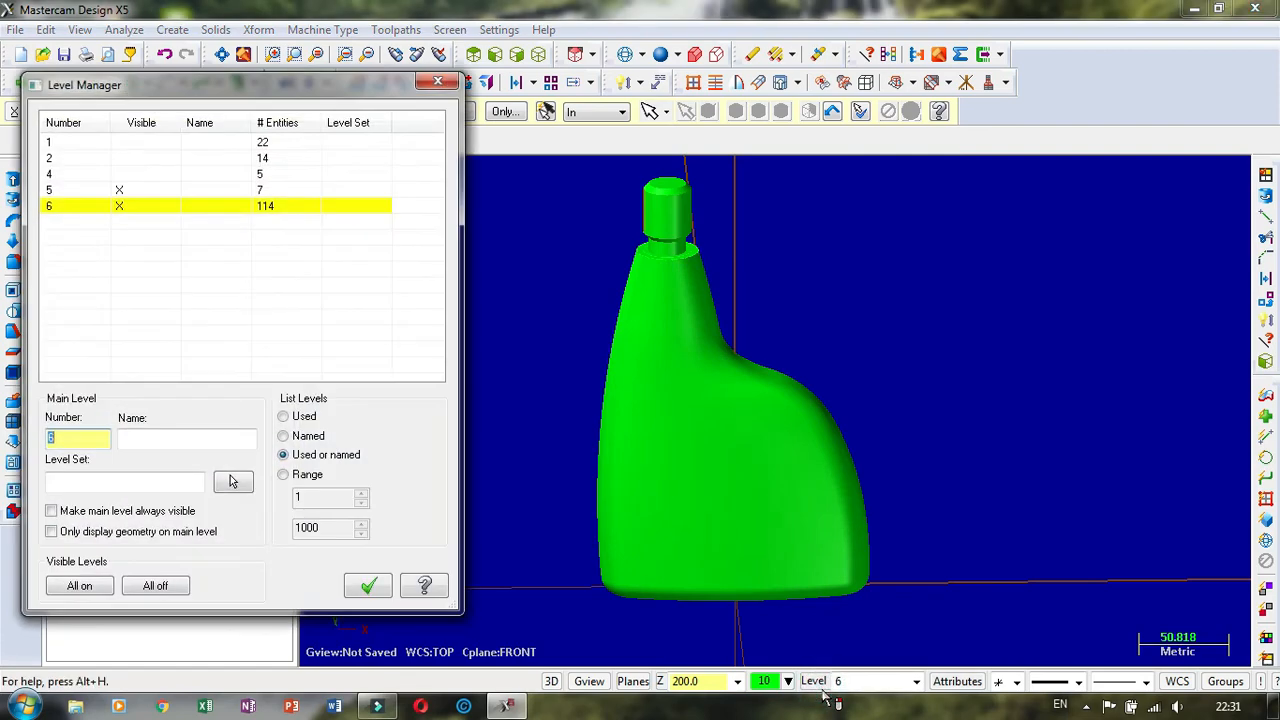
{"action": "left_click", "coordinate": [368, 586]}
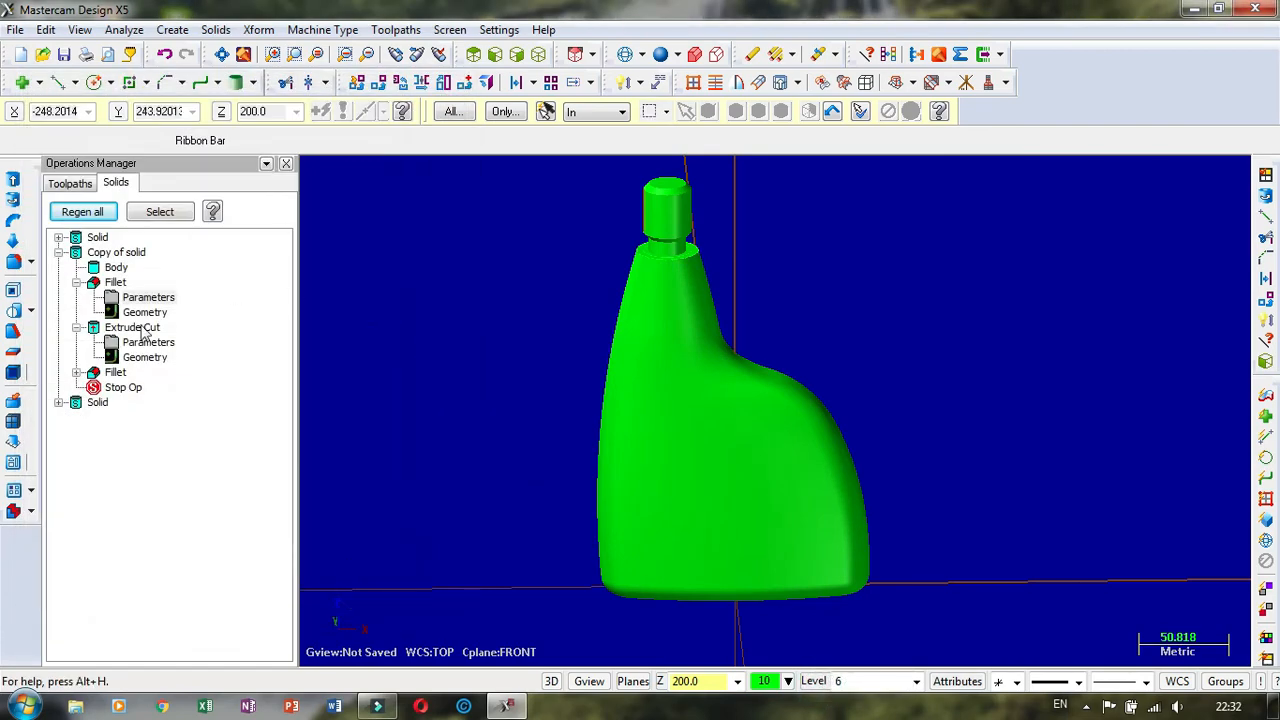
Step: Join the revolved neck and the bottle body into one solid with Boolean Add, using the neck as target, and select the joined solid
{"action": "left_click", "coordinate": [31, 310]}
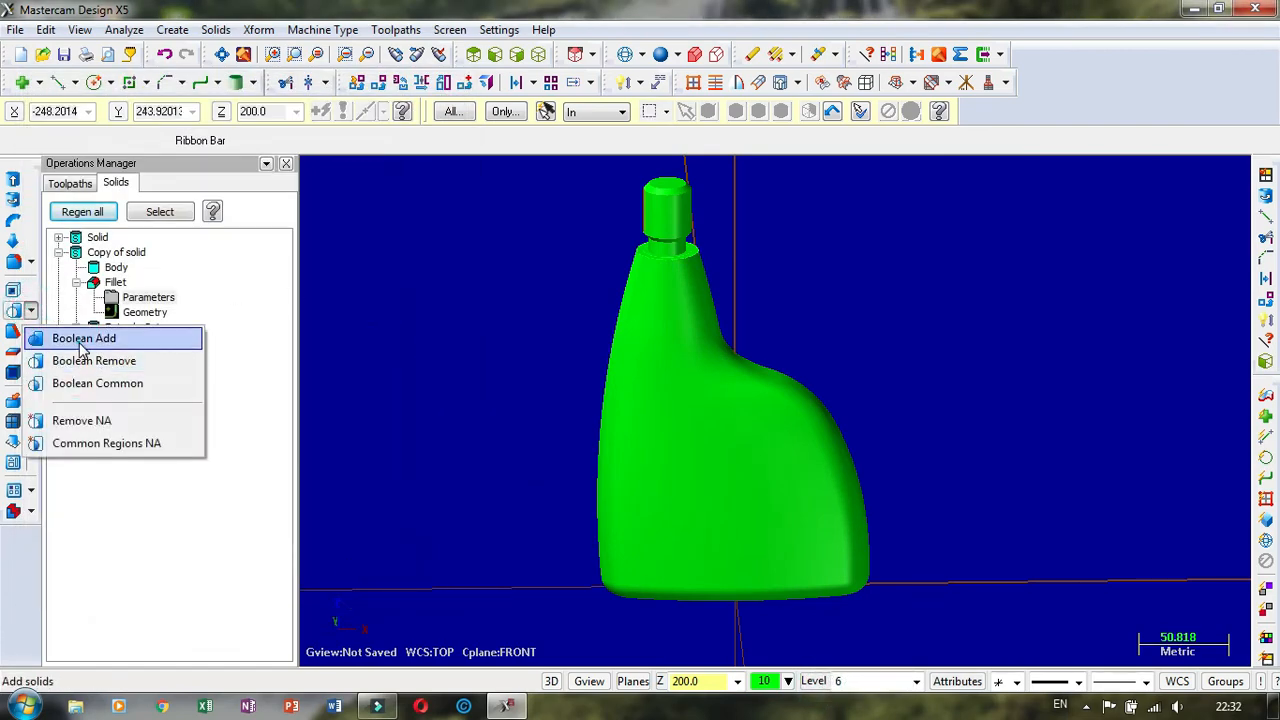
{"action": "left_click", "coordinate": [83, 338]}
{"action": "left_click", "coordinate": [669, 228]}
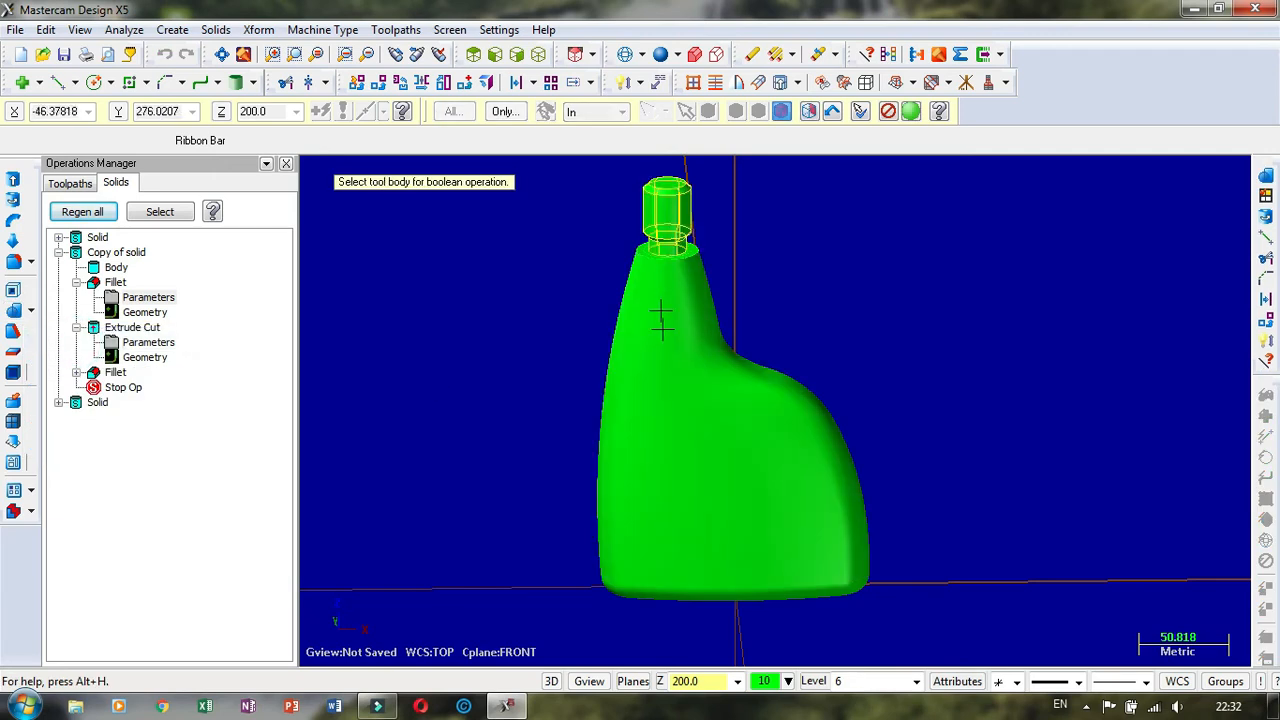
{"action": "left_click", "coordinate": [680, 374]}
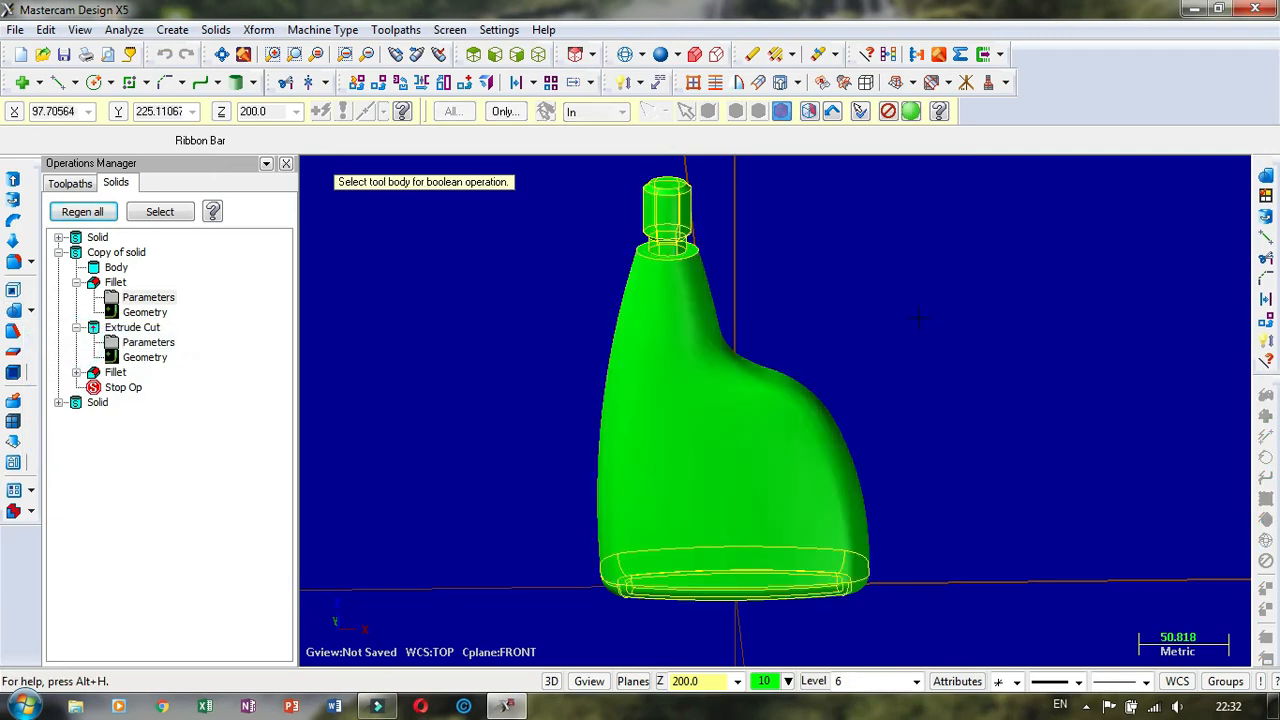
{"action": "key", "text": "Return"}
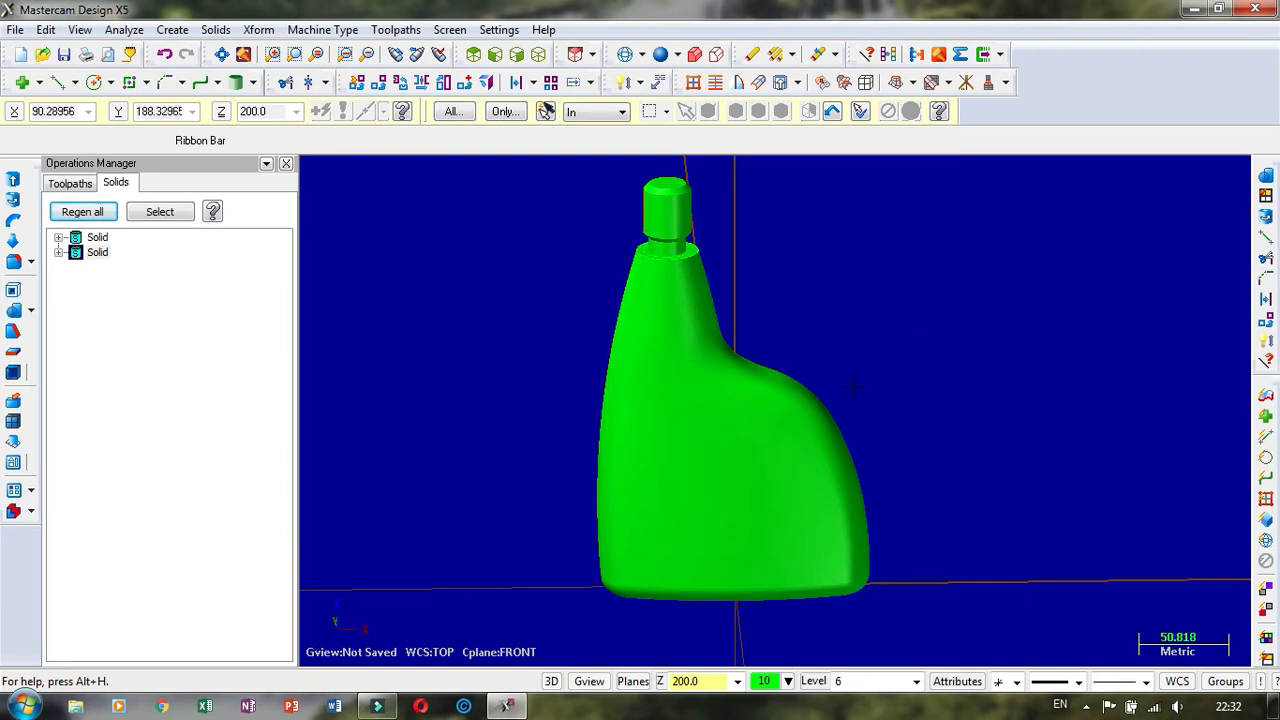
{"action": "left_click", "coordinate": [760, 454]}
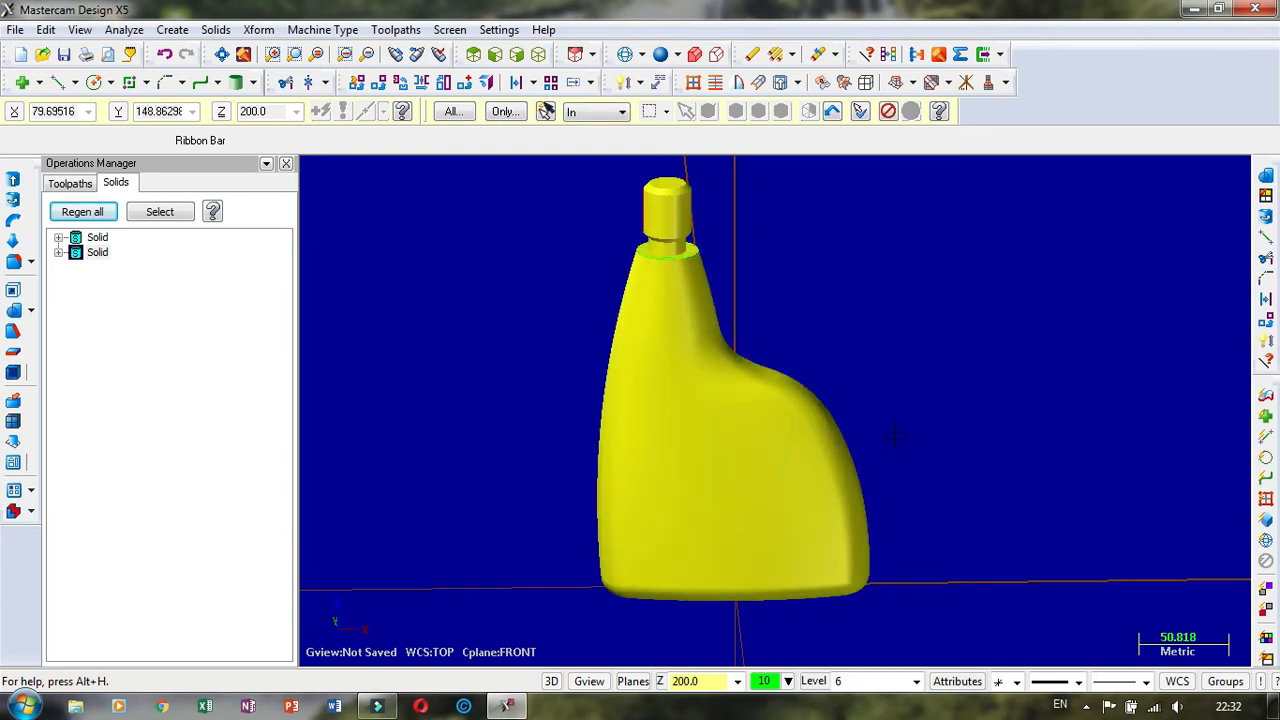
{"action": "middle_click_drag", "start_coordinate": [894, 437], "coordinate": [997, 379]}
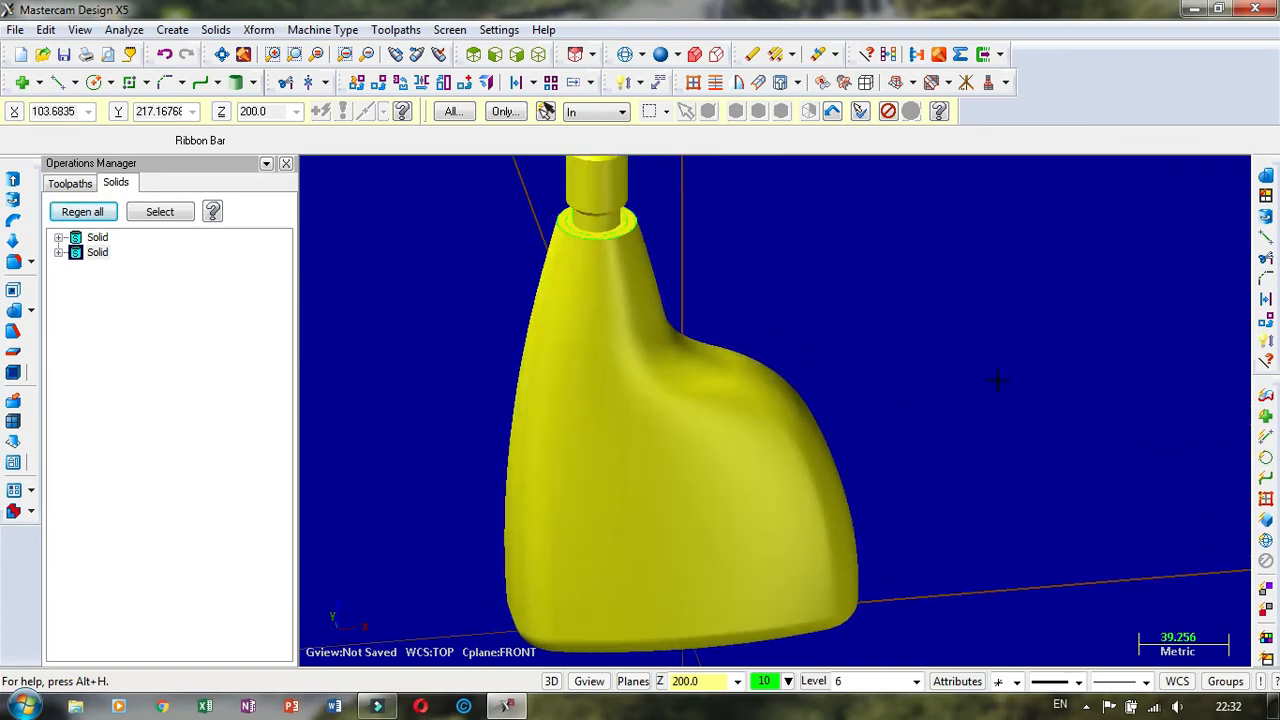
{"action": "scroll", "coordinate": [997, 379], "scroll_direction": "down", "scroll_amount": 3}
{"action": "scroll", "coordinate": [840, 260], "scroll_direction": "up", "scroll_amount": 2}
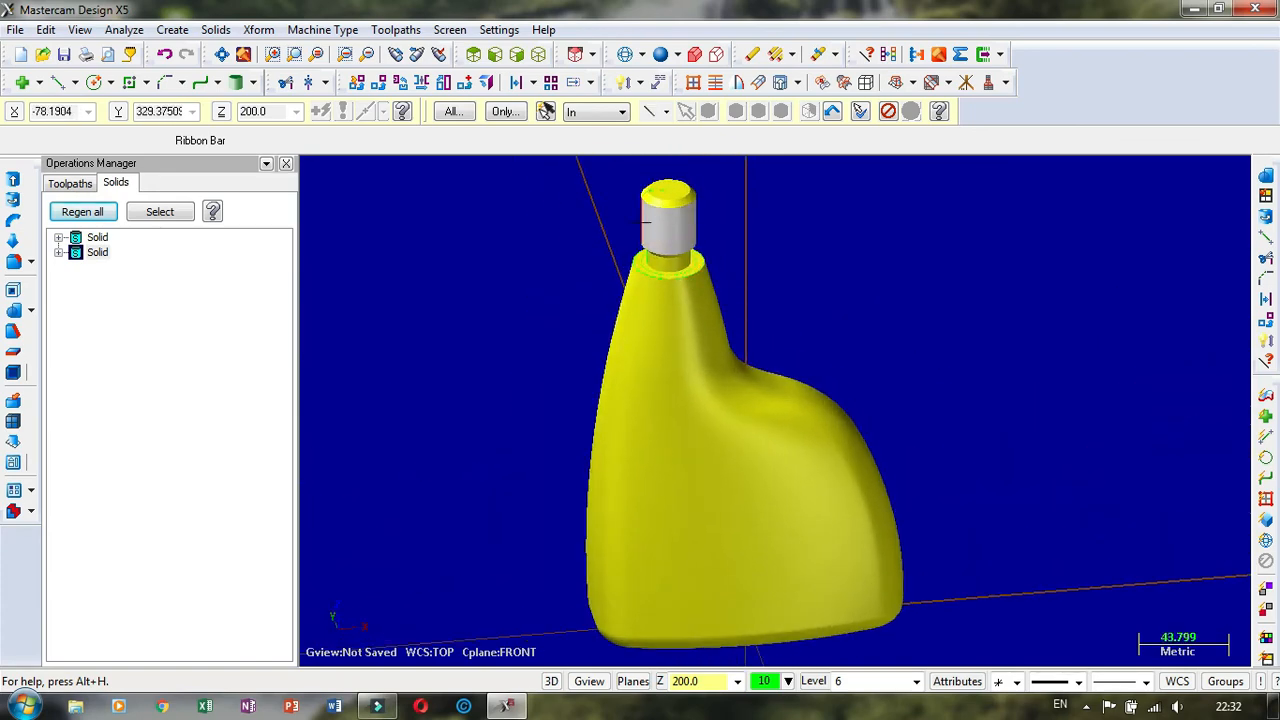
{"action": "scroll", "coordinate": [669, 245], "scroll_direction": "up", "scroll_amount": 2}
{"action": "scroll", "coordinate": [819, 362], "scroll_direction": "down", "scroll_amount": 4}
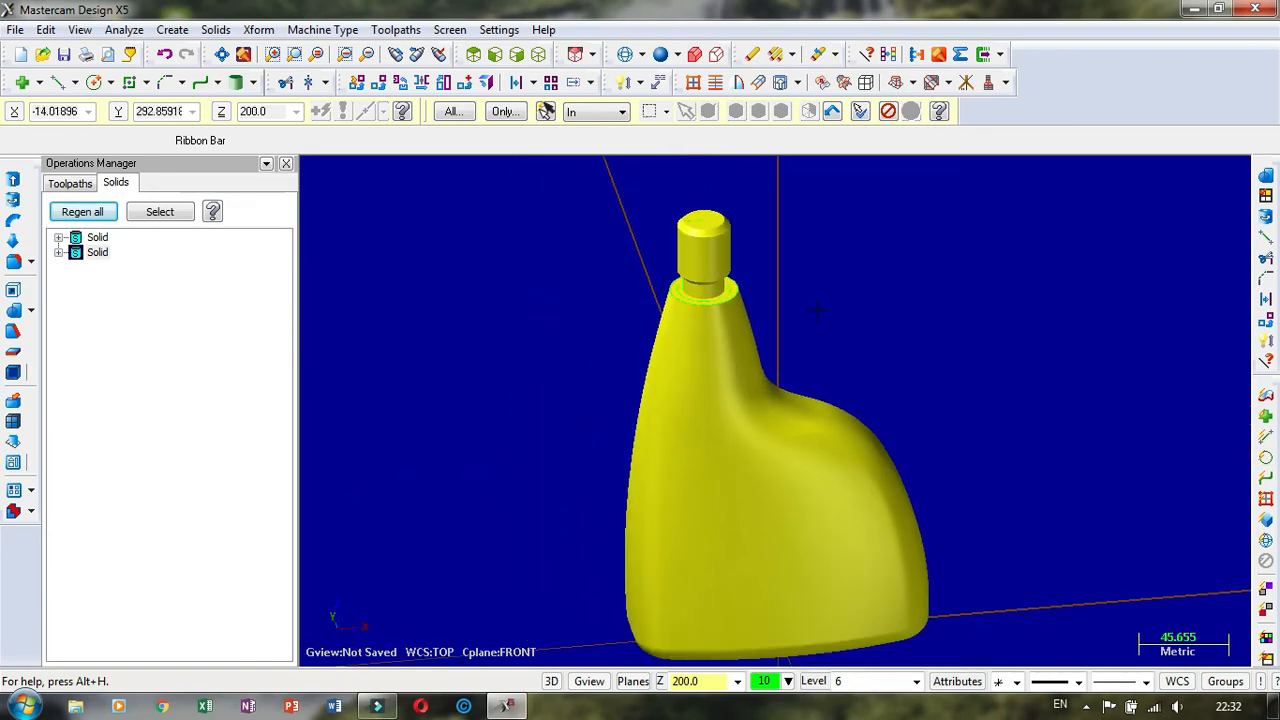
Step: Fillet the outer circular edge of the bottle's shoulder around the neck base with a constant radius of 3.0
{"action": "scroll", "coordinate": [818, 361], "scroll_direction": "up", "scroll_amount": 5}
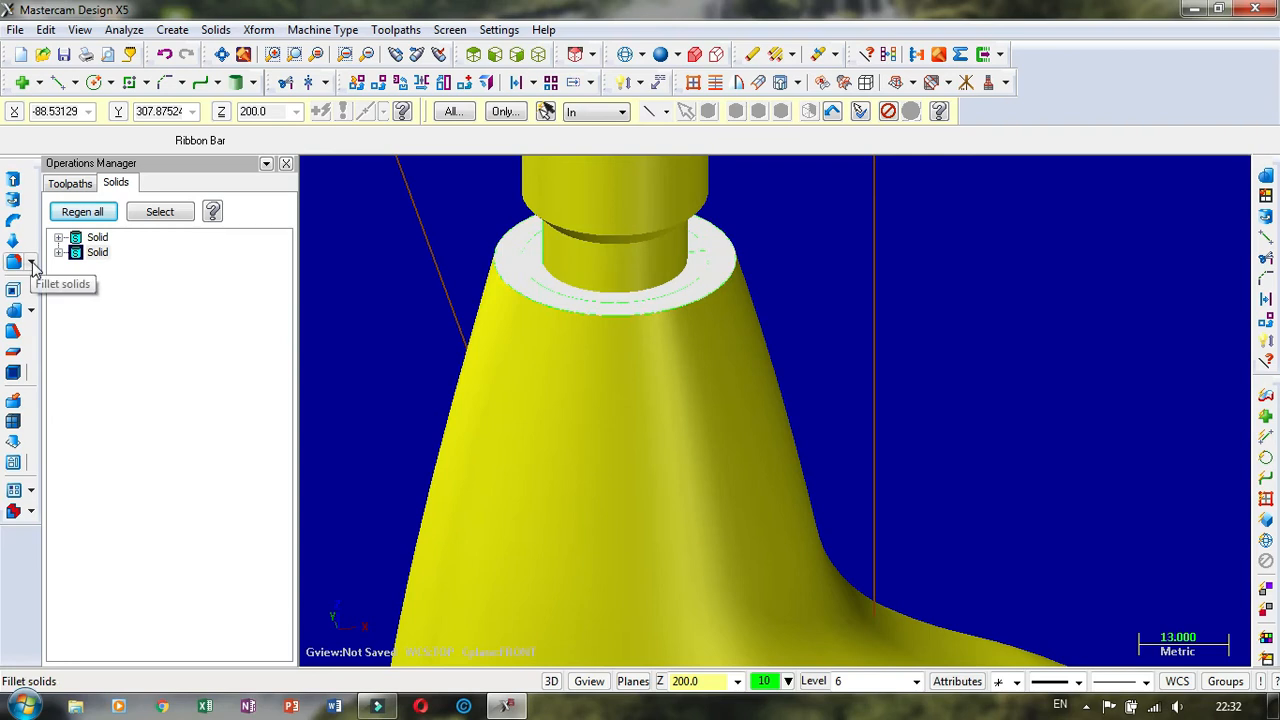
{"action": "left_click", "coordinate": [14, 265]}
{"action": "scroll", "coordinate": [749, 269], "scroll_direction": "up", "scroll_amount": 1}
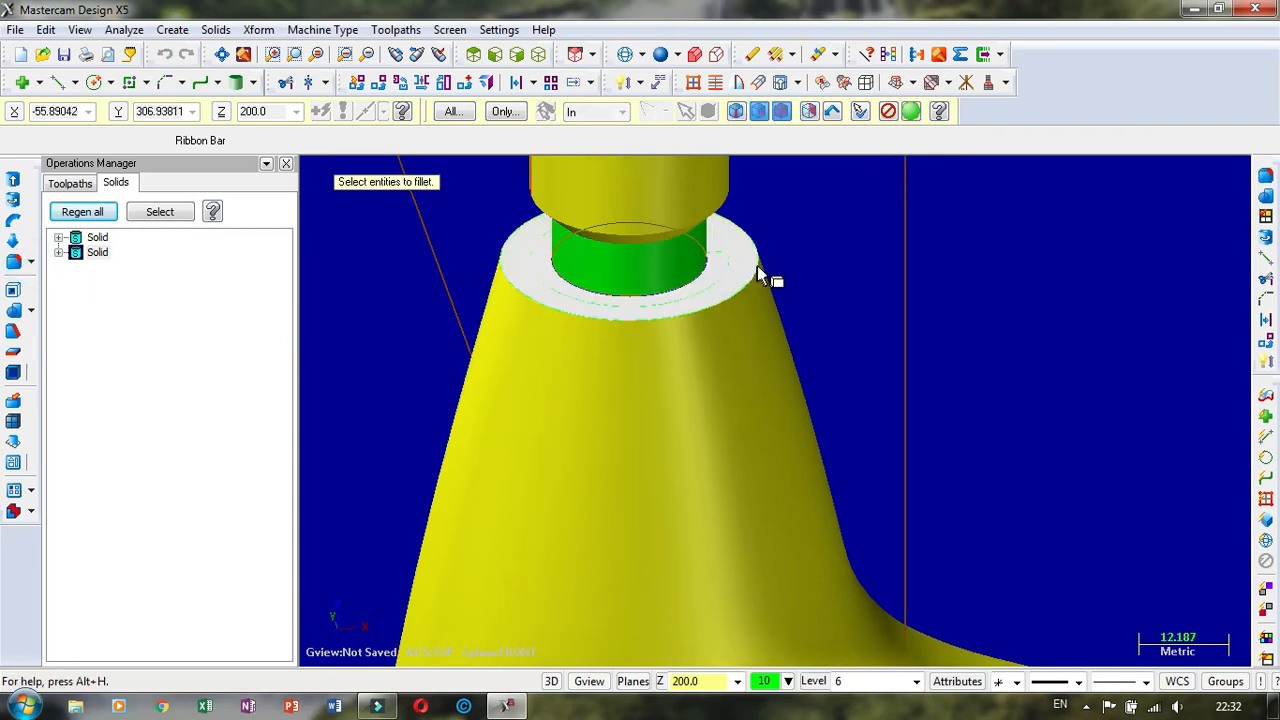
{"action": "scroll", "coordinate": [757, 265], "scroll_direction": "up", "scroll_amount": 2}
{"action": "left_click", "coordinate": [779, 109]}
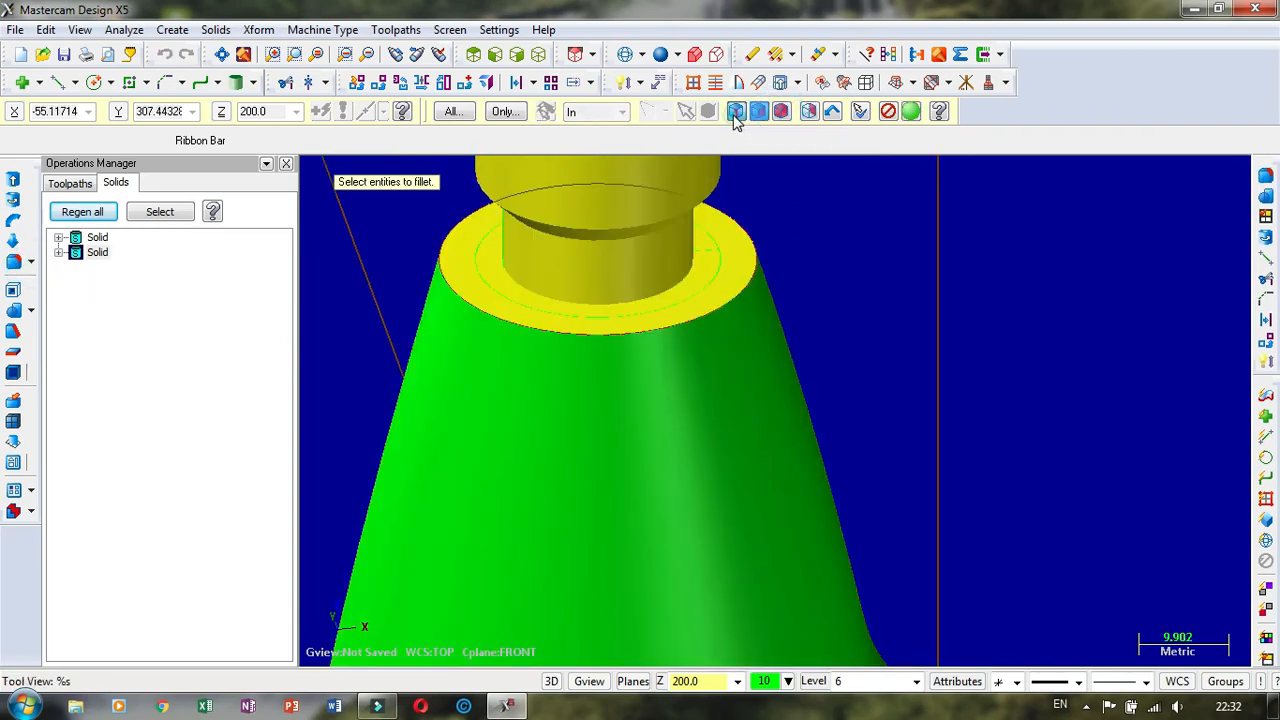
{"action": "left_click", "coordinate": [735, 113]}
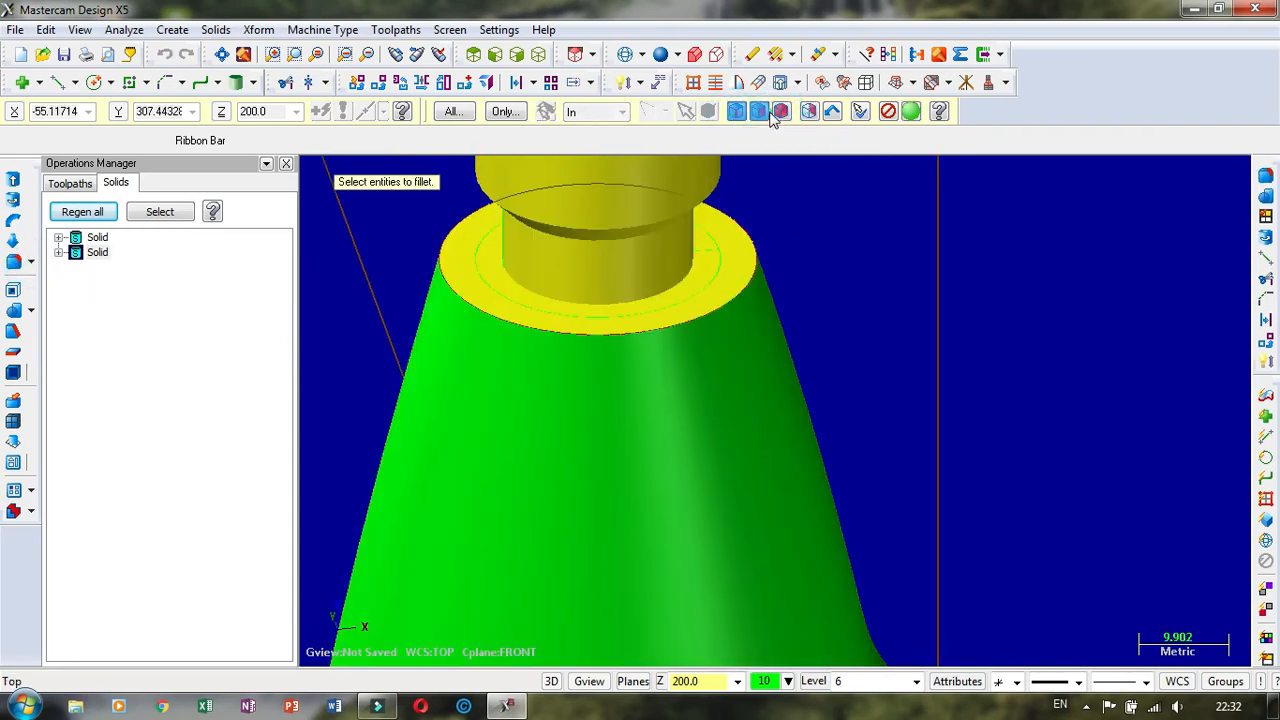
{"action": "left_click", "coordinate": [754, 280]}
{"action": "key", "text": "Return"}
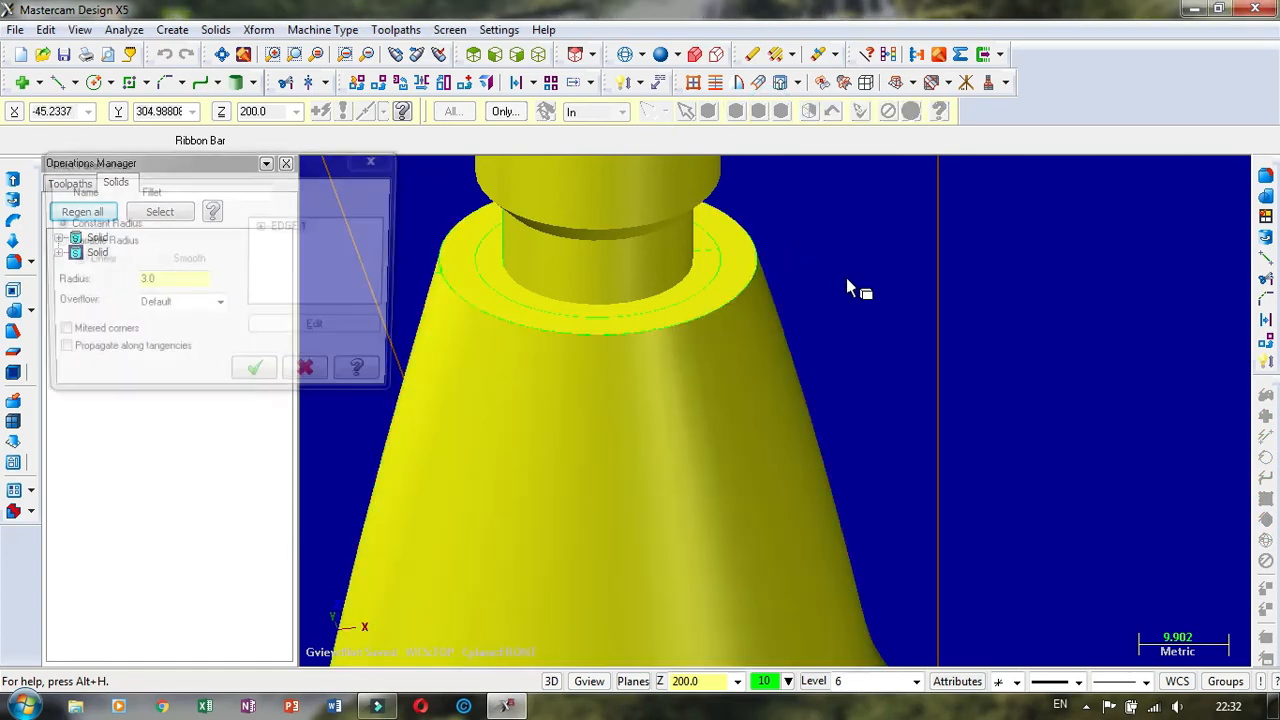
{"action": "left_click", "coordinate": [257, 376]}
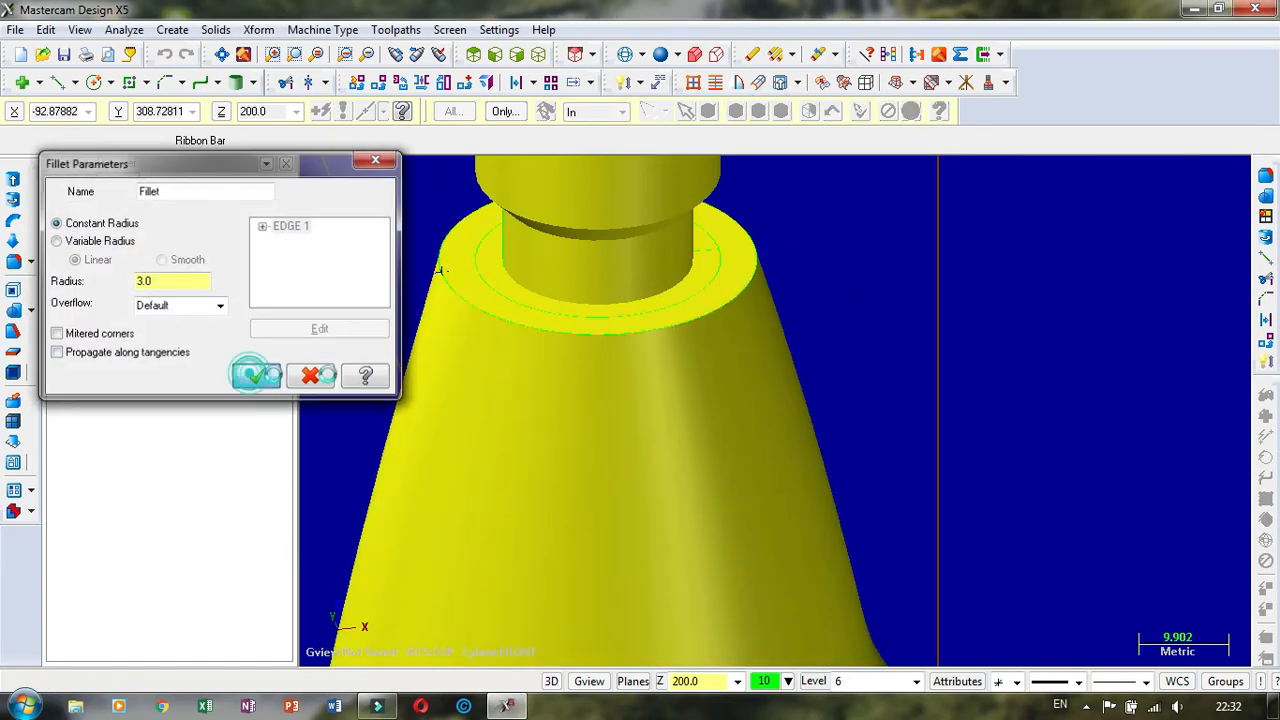
{"action": "scroll", "coordinate": [868, 296], "scroll_direction": "down", "scroll_amount": 8}
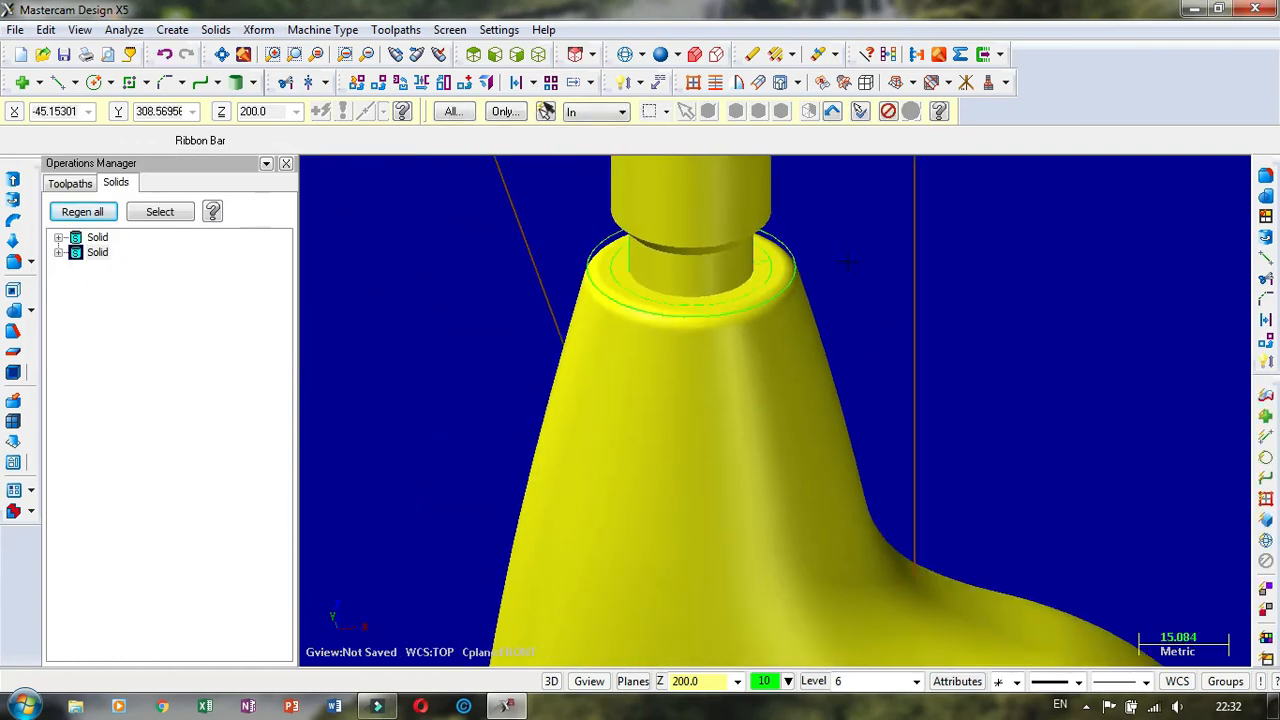
{"action": "scroll", "coordinate": [791, 201], "scroll_direction": "up", "scroll_amount": 3}
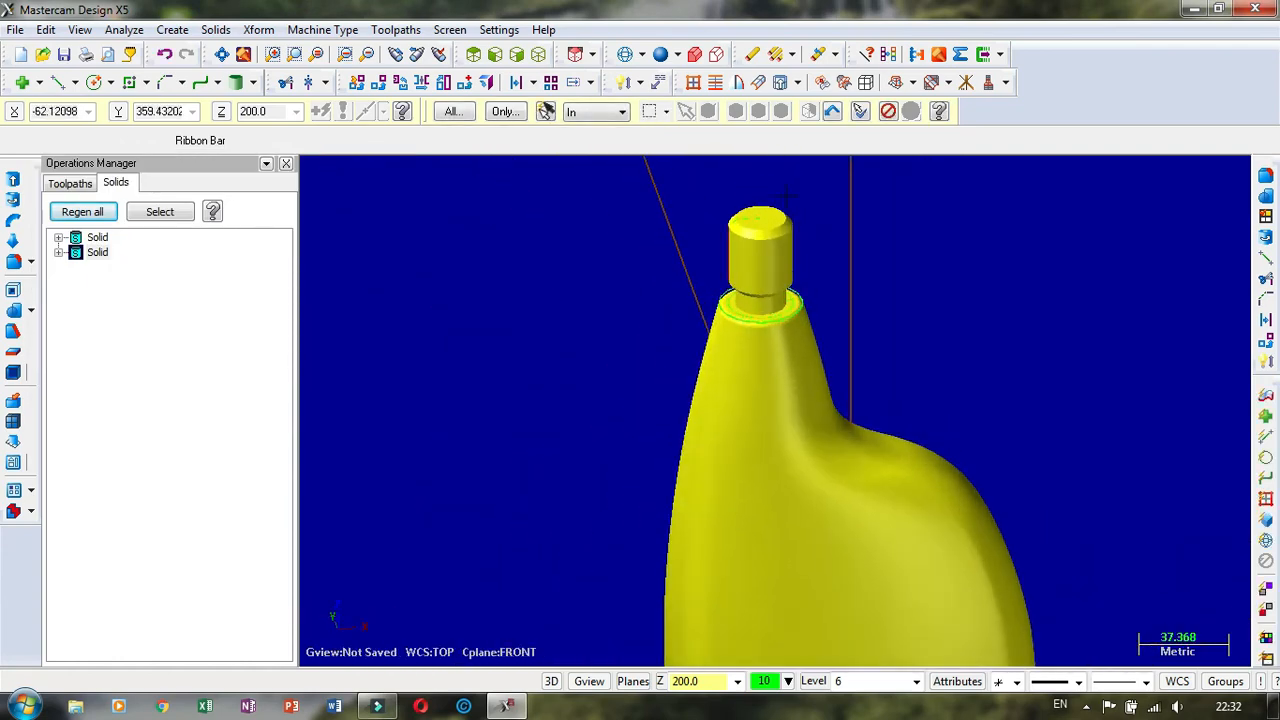
{"action": "middle_click_drag", "start_coordinate": [831, 186], "coordinate": [832, 270]}
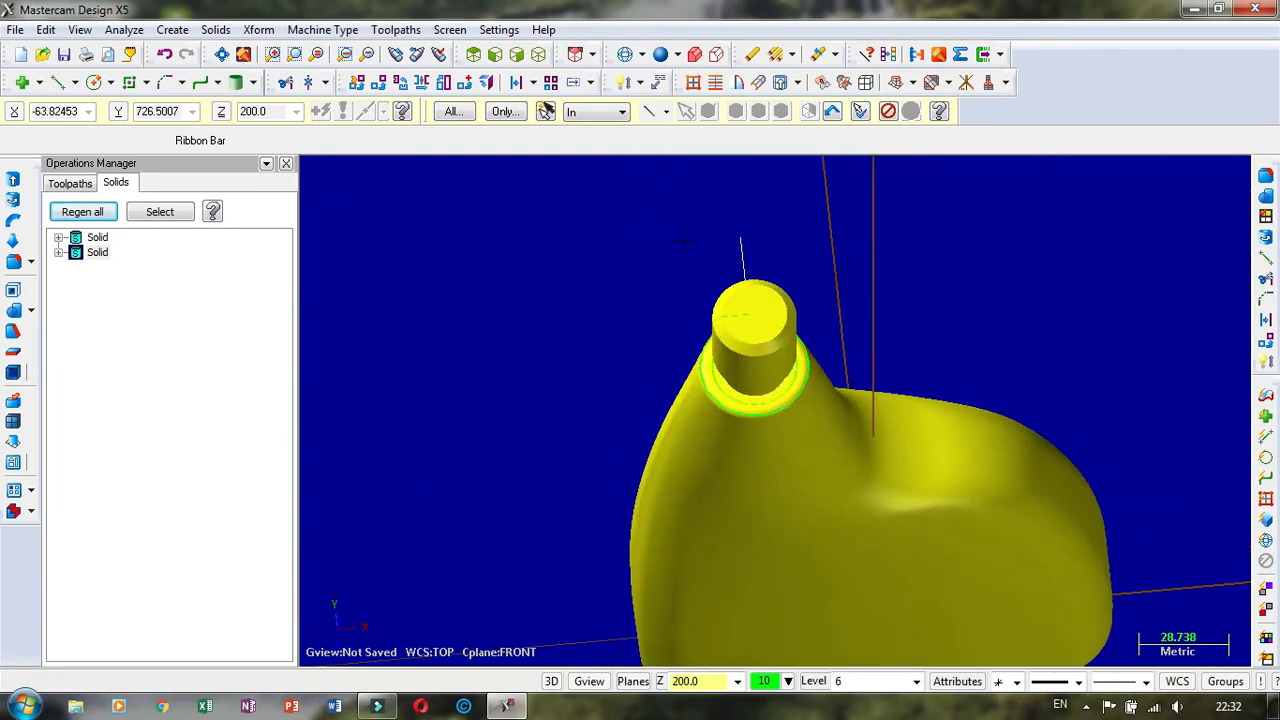
{"action": "scroll", "coordinate": [679, 249], "scroll_direction": "down", "scroll_amount": 5}
{"action": "scroll", "coordinate": [674, 399], "scroll_direction": "up", "scroll_amount": 4}
{"action": "scroll", "coordinate": [691, 428], "scroll_direction": "up", "scroll_amount": 2}
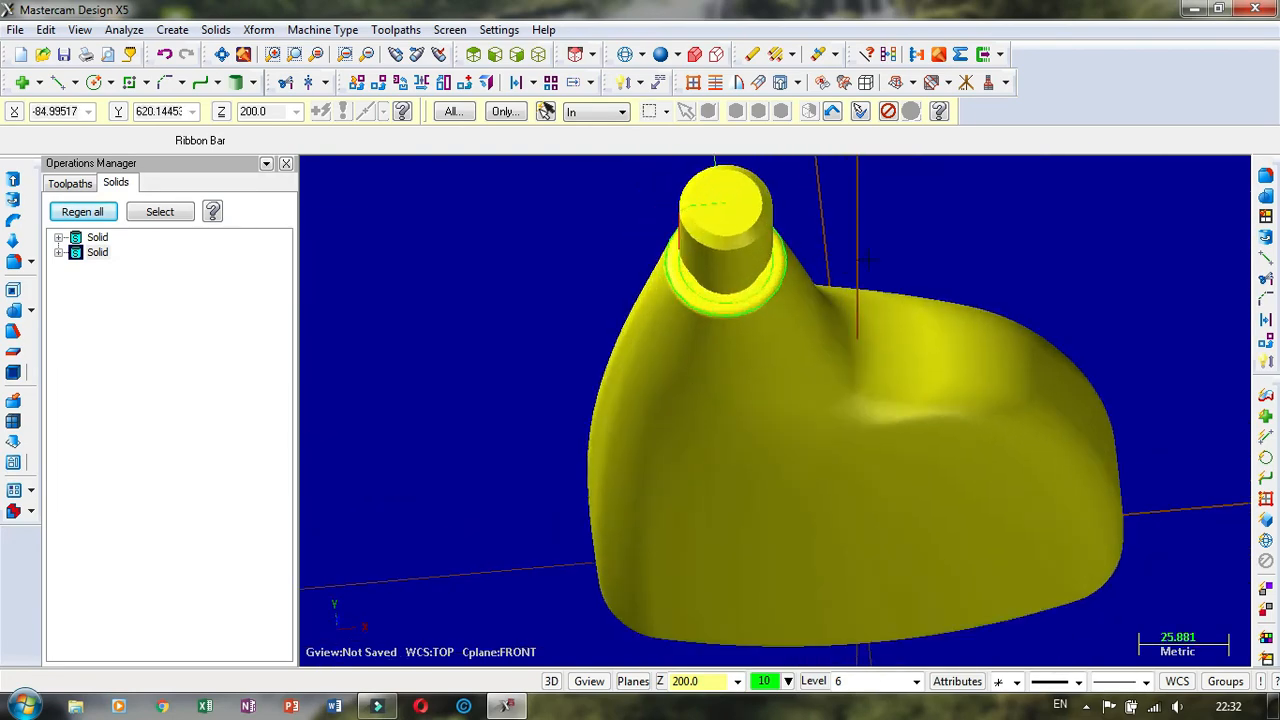
Step: Set the construction depth Z to 0
{"action": "scroll", "coordinate": [700, 334], "scroll_direction": "up", "scroll_amount": 3}
{"action": "scroll", "coordinate": [700, 334], "scroll_direction": "down", "scroll_amount": 5}
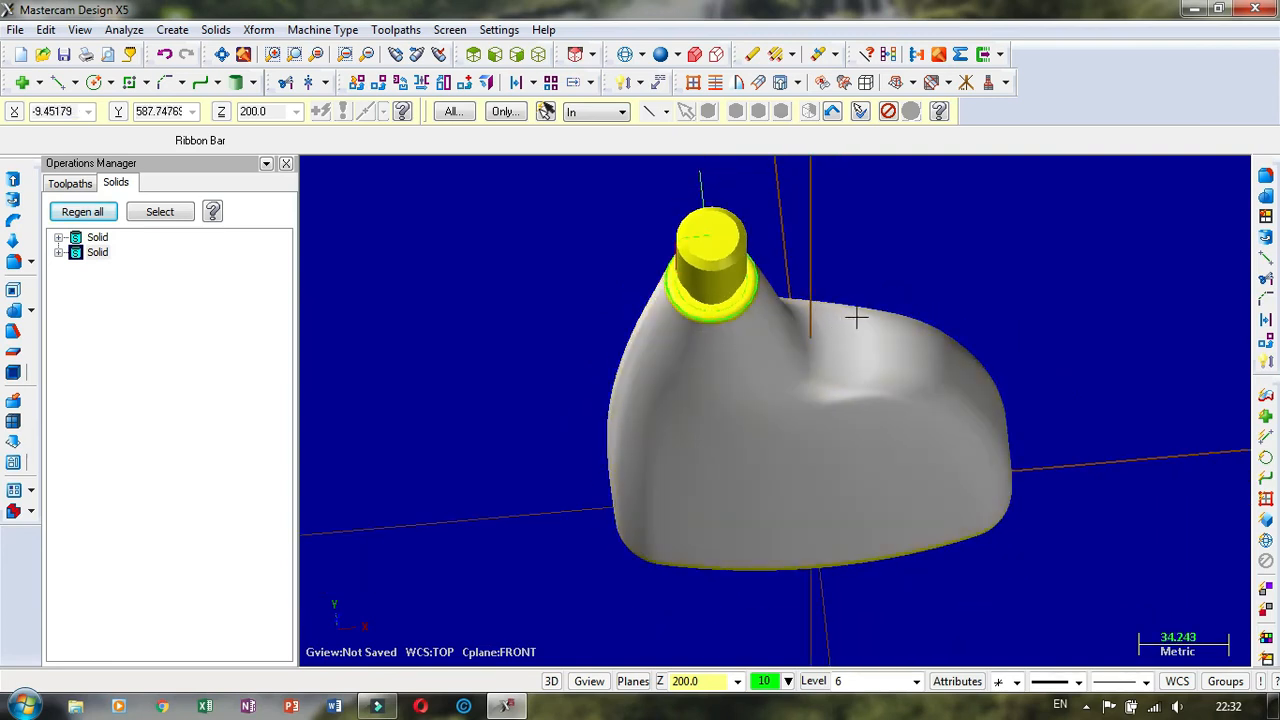
{"action": "middle_click_drag", "start_coordinate": [857, 313], "coordinate": [864, 237]}
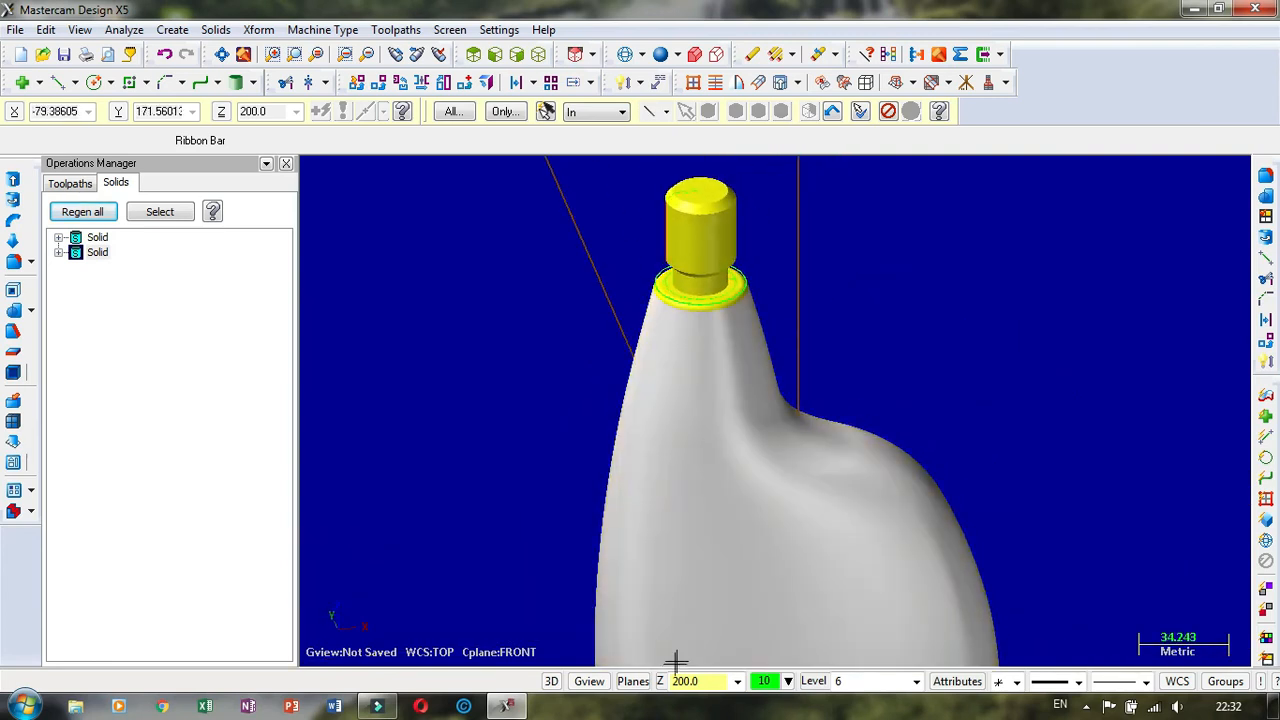
{"action": "left_click", "coordinate": [686, 681]}
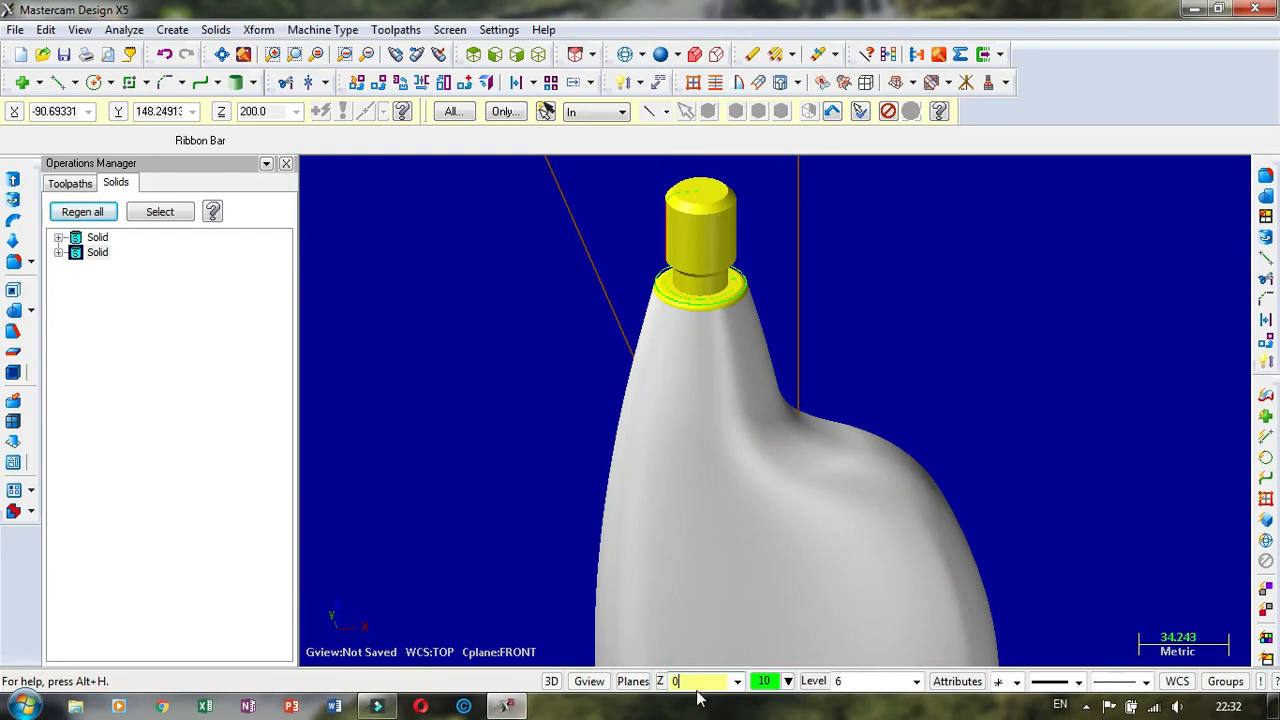
{"action": "type", "text": "0"}
{"action": "key", "text": "Return"}
Step: Draw a rectangle about 232 by 271 mm enclosing the whole bottle in the front view
{"action": "scroll", "coordinate": [937, 309], "scroll_direction": "down", "scroll_amount": 5}
{"action": "scroll", "coordinate": [891, 289], "scroll_direction": "up", "scroll_amount": 2}
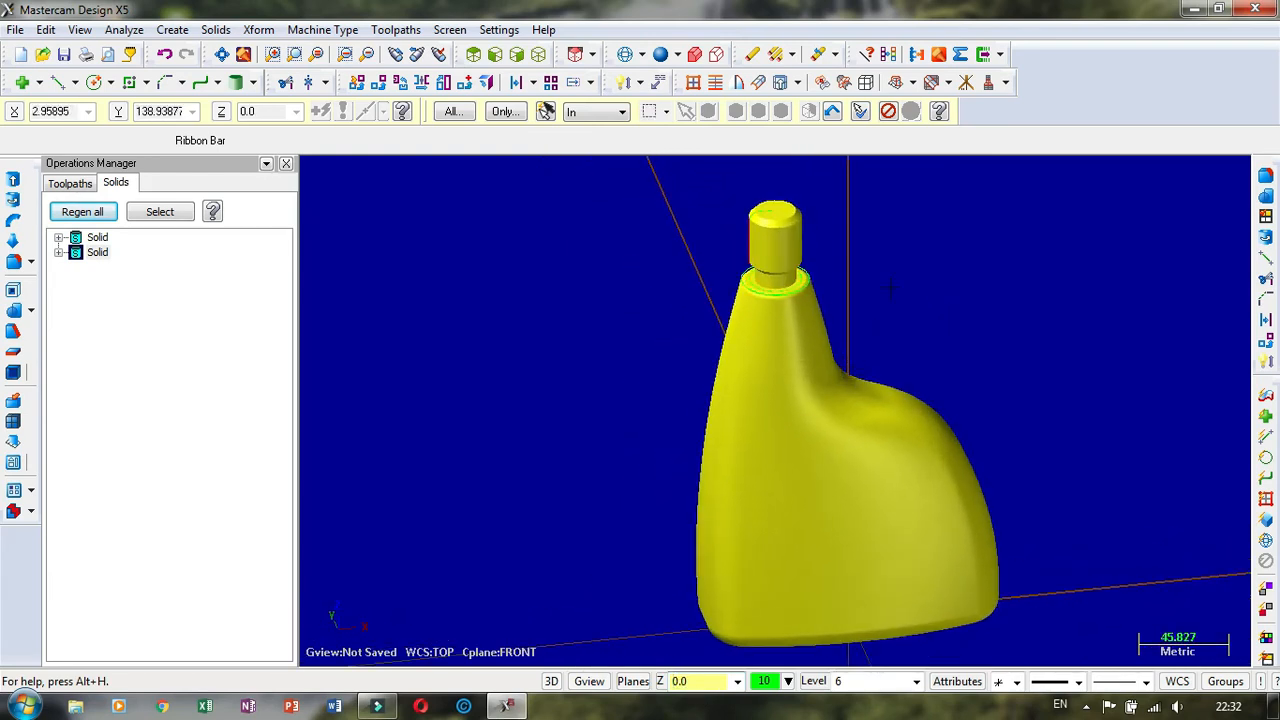
{"action": "scroll", "coordinate": [890, 289], "scroll_direction": "down", "scroll_amount": 2}
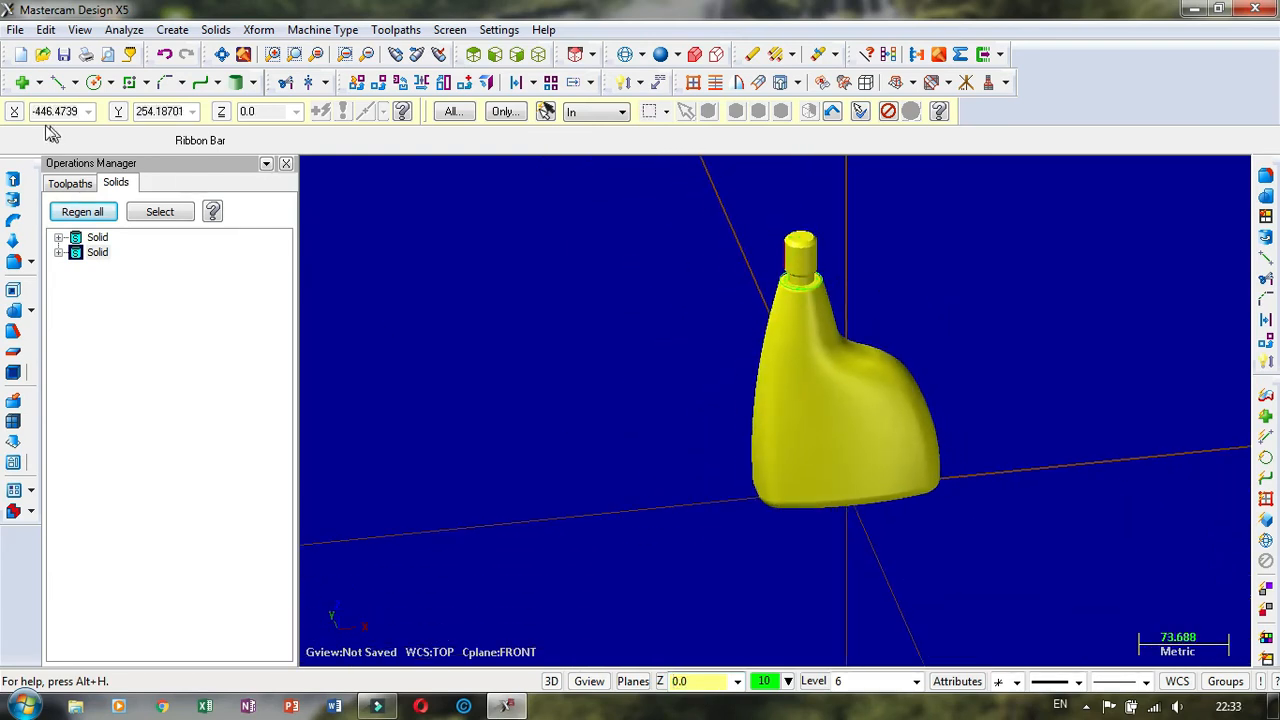
{"action": "right_click", "coordinate": [698, 290]}
{"action": "left_click", "coordinate": [766, 471]}
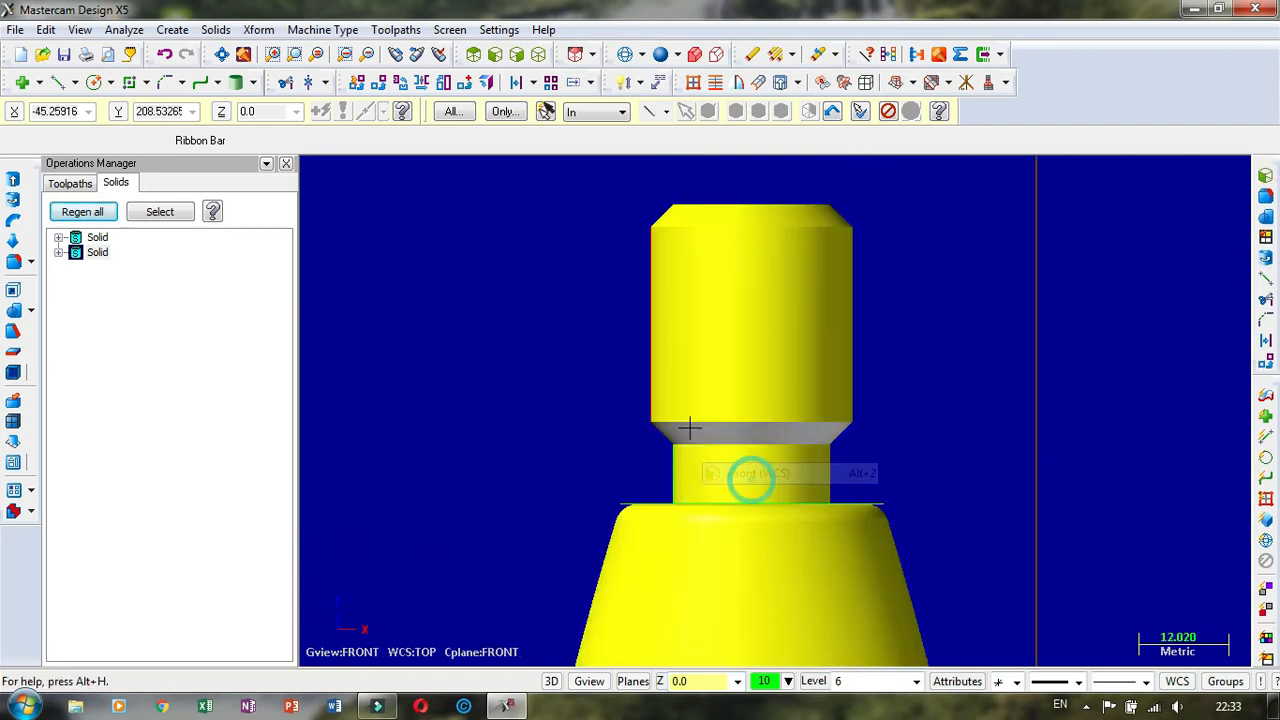
{"action": "scroll", "coordinate": [666, 305], "scroll_direction": "down", "scroll_amount": 1}
{"action": "scroll", "coordinate": [666, 305], "scroll_direction": "down", "scroll_amount": 8}
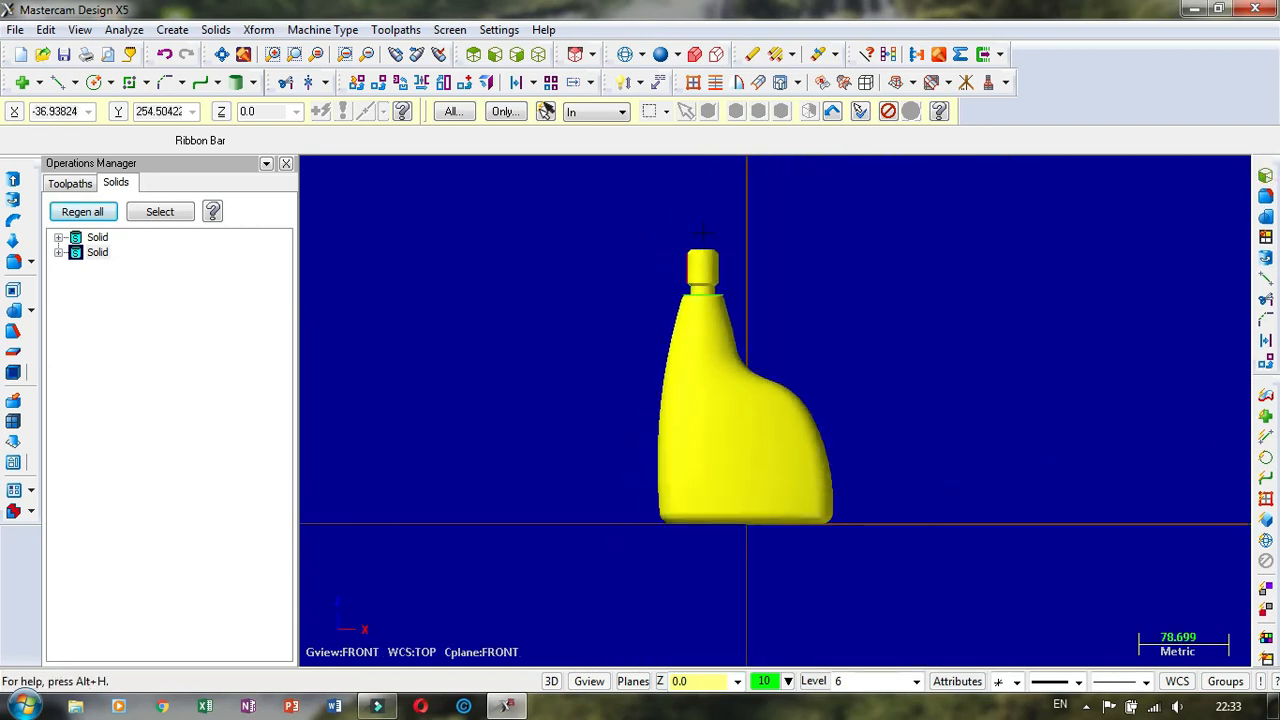
{"action": "scroll", "coordinate": [670, 257], "scroll_direction": "up", "scroll_amount": 1}
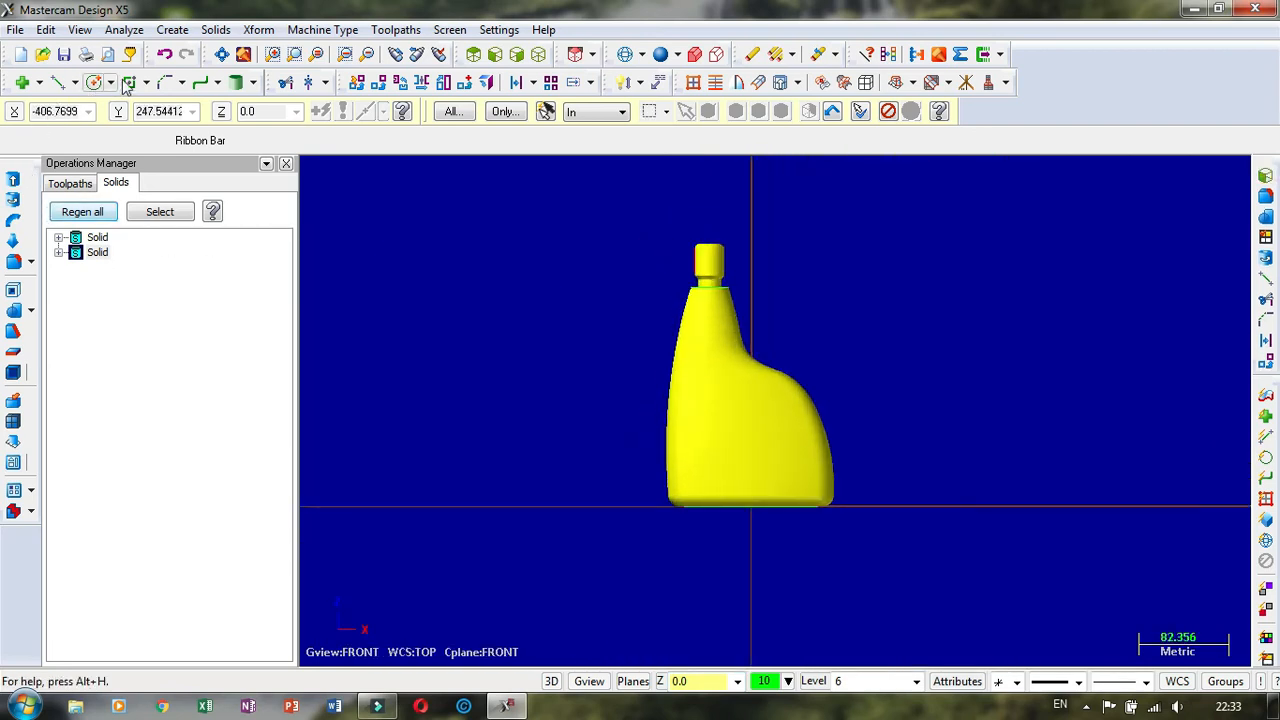
{"action": "left_click", "coordinate": [128, 82]}
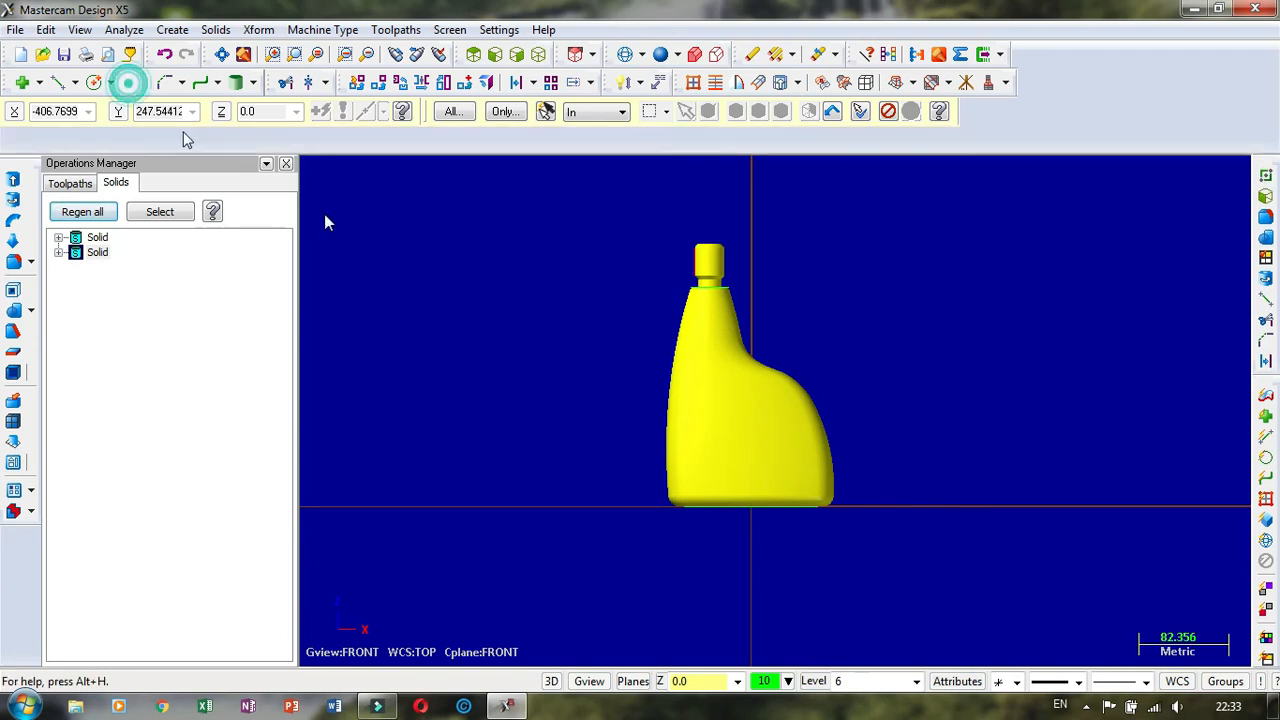
{"action": "left_click", "coordinate": [617, 229]}
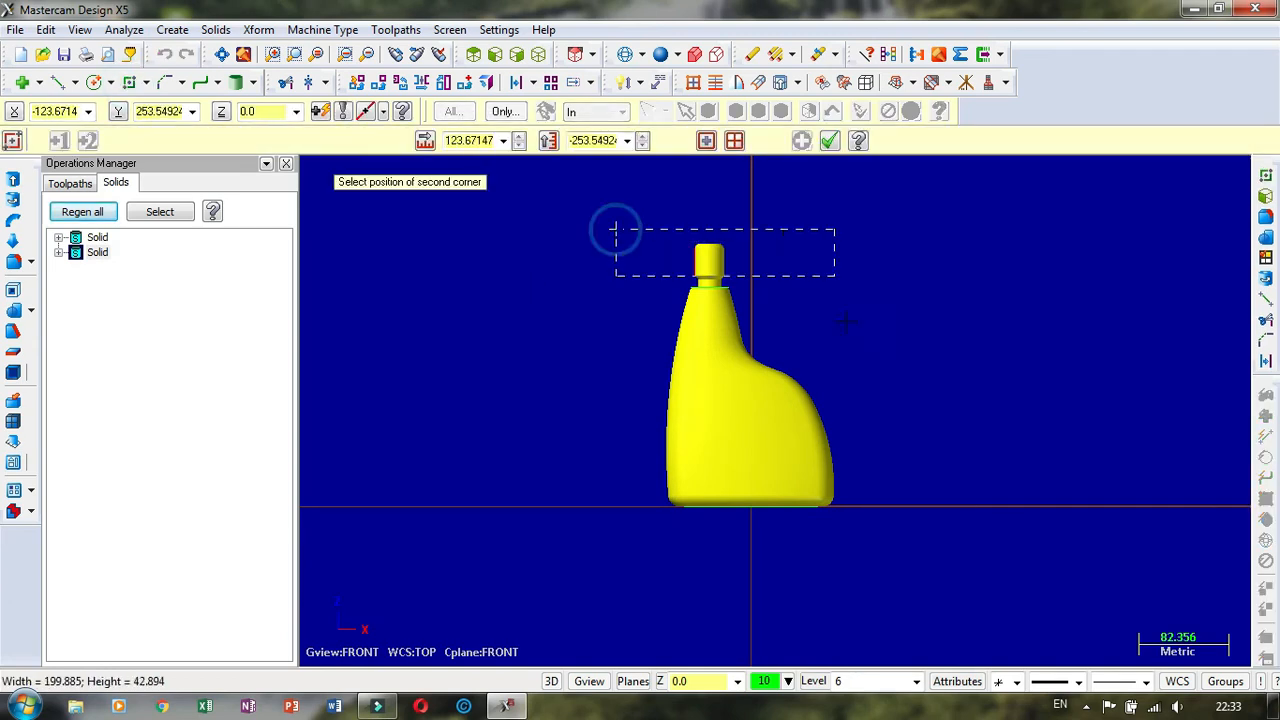
{"action": "left_click", "coordinate": [870, 522]}
{"action": "left_click", "coordinate": [829, 140]}
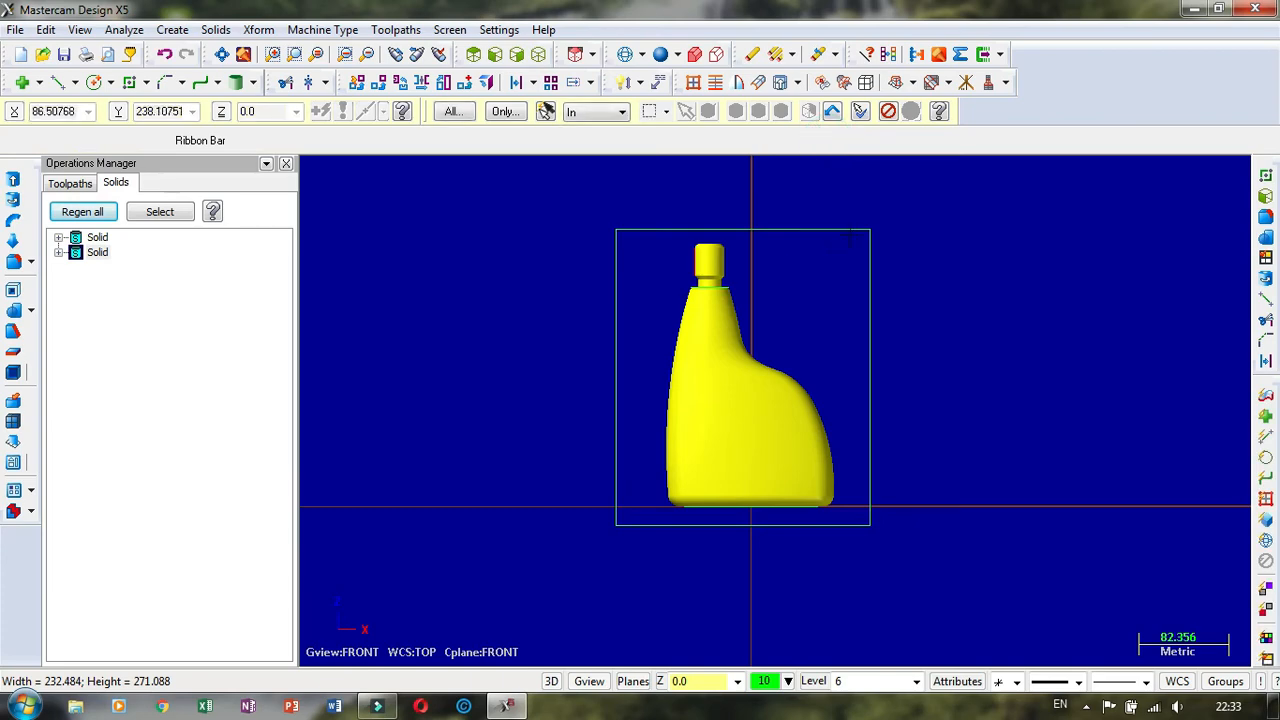
Step: Extrude the rectangle 50 mm as a body cut to remove one lengthwise half of the bottle
{"action": "mouse_move", "coordinate": [850, 234]}
{"action": "middle_mouse_down"}
{"action": "mouse_move", "coordinate": [632, 231]}
{"action": "mouse_move", "coordinate": [632, 254]}
{"action": "mouse_move", "coordinate": [603, 256]}
{"action": "middle_mouse_up"}
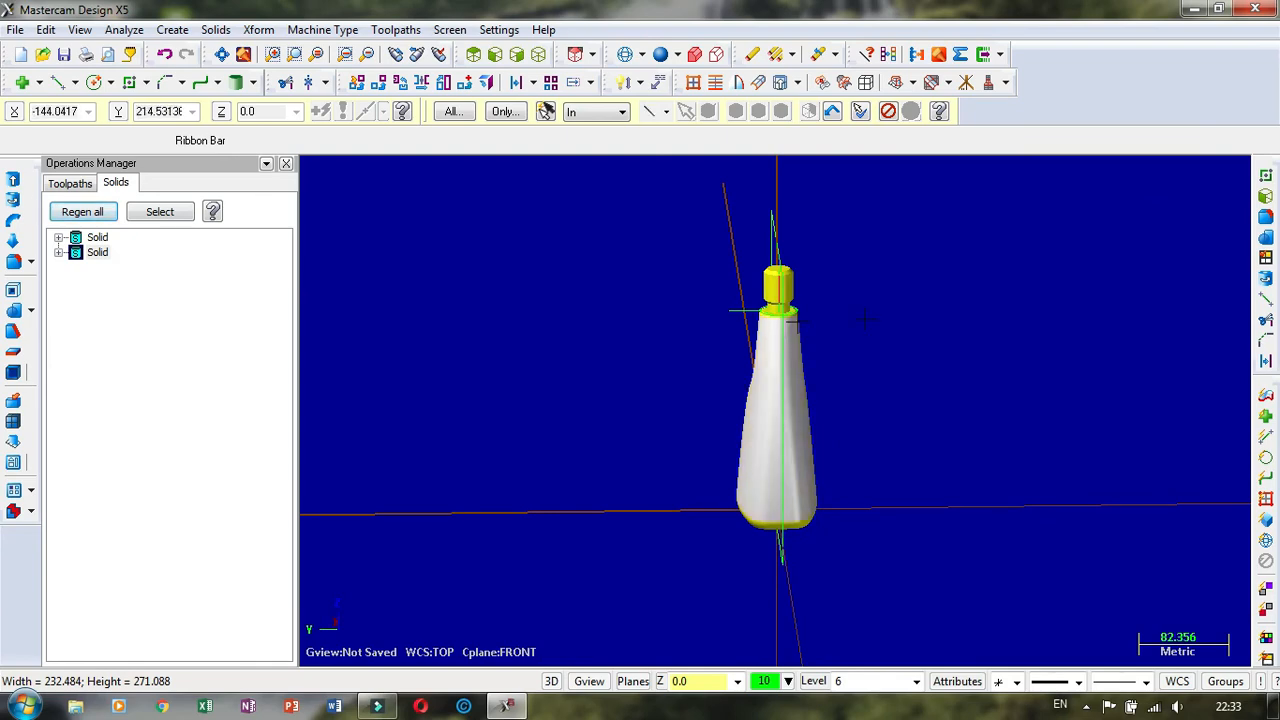
{"action": "left_click", "coordinate": [14, 187]}
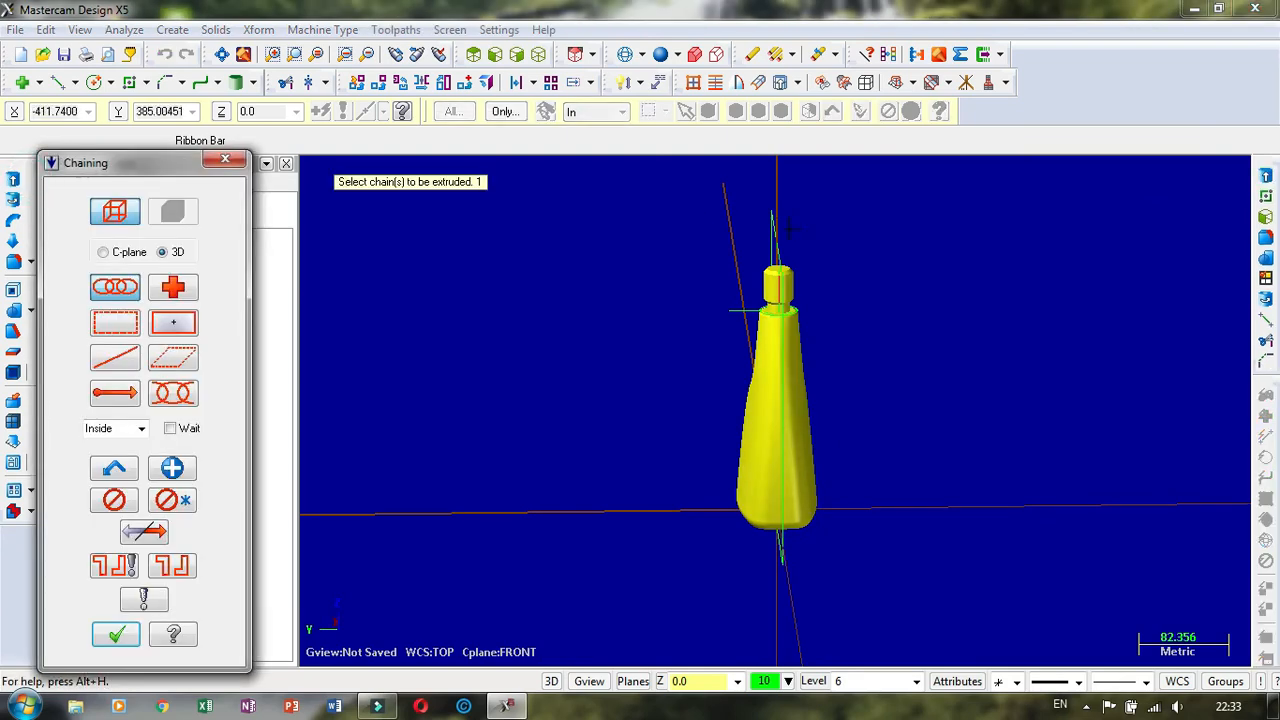
{"action": "left_click", "coordinate": [128, 628]}
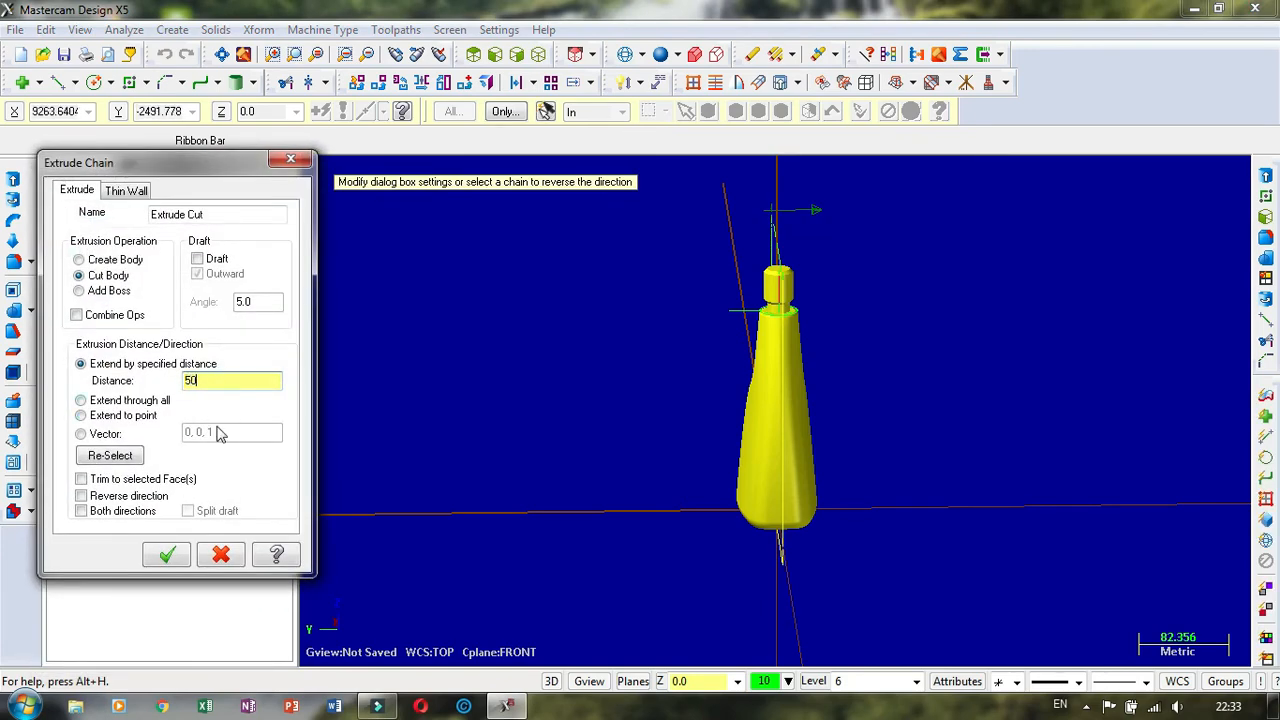
{"action": "left_click", "coordinate": [167, 556]}
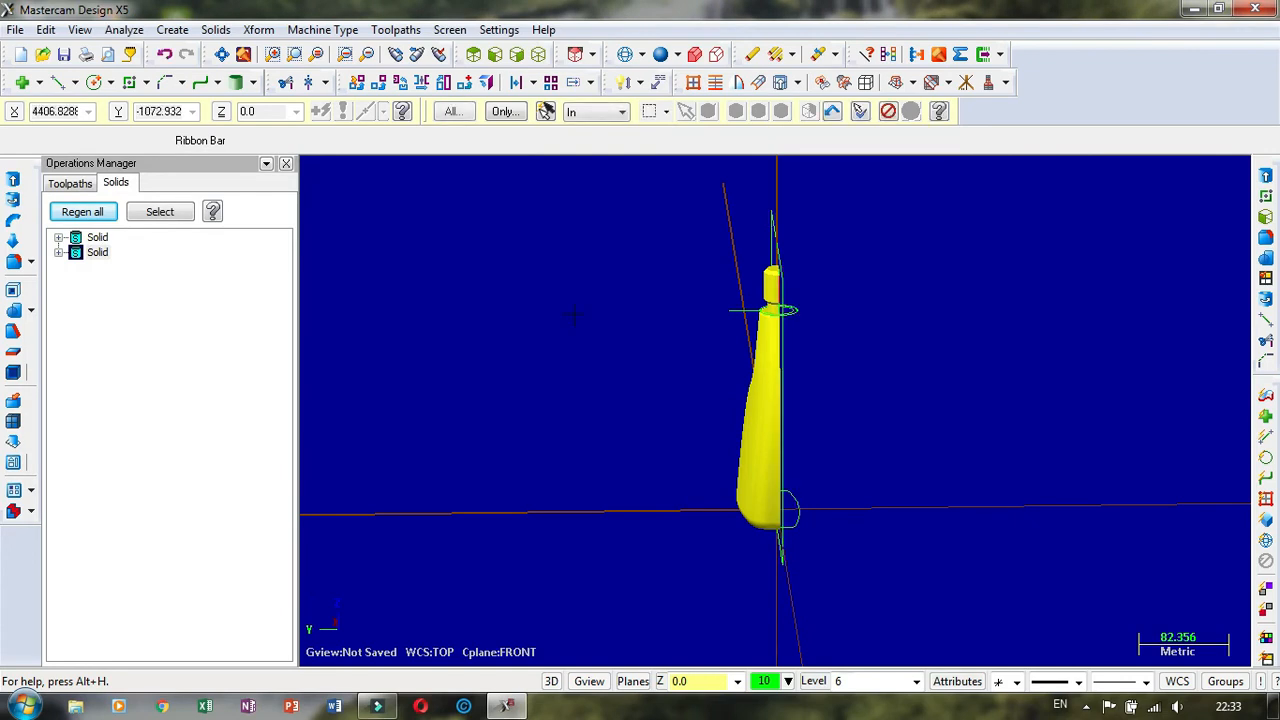
{"action": "left_click", "coordinate": [14, 180]}
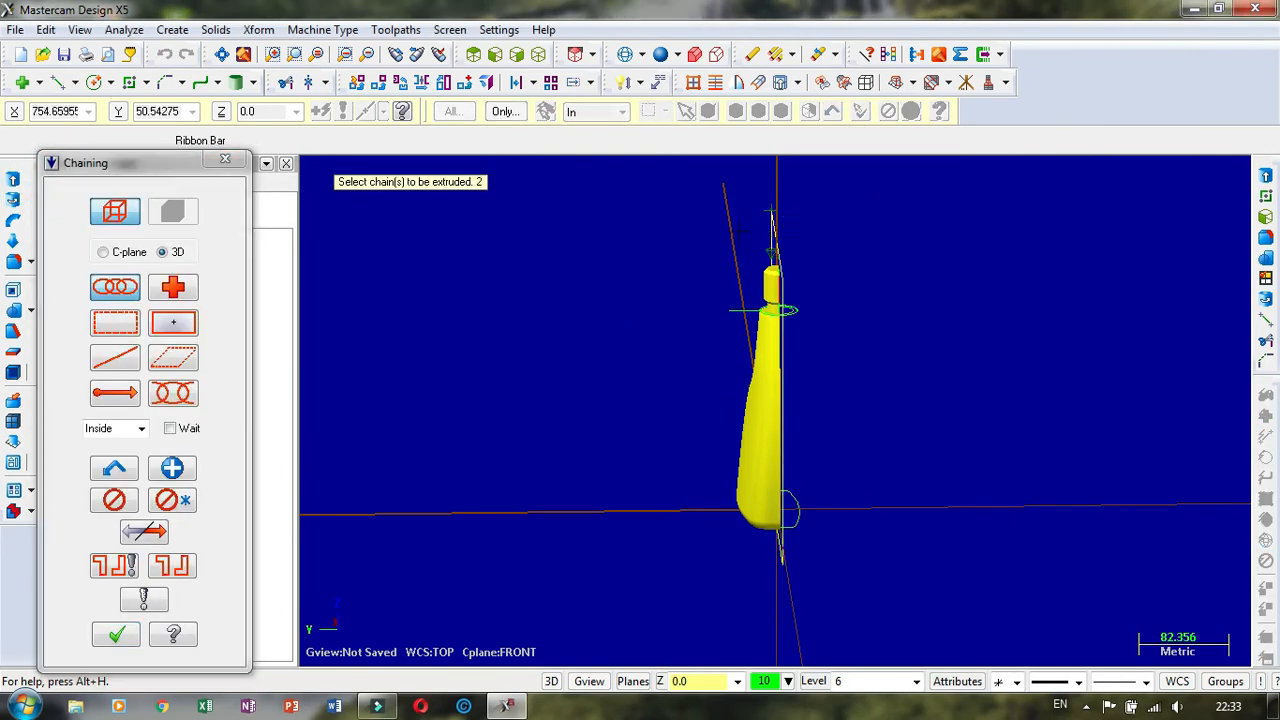
{"action": "left_click", "coordinate": [116, 636]}
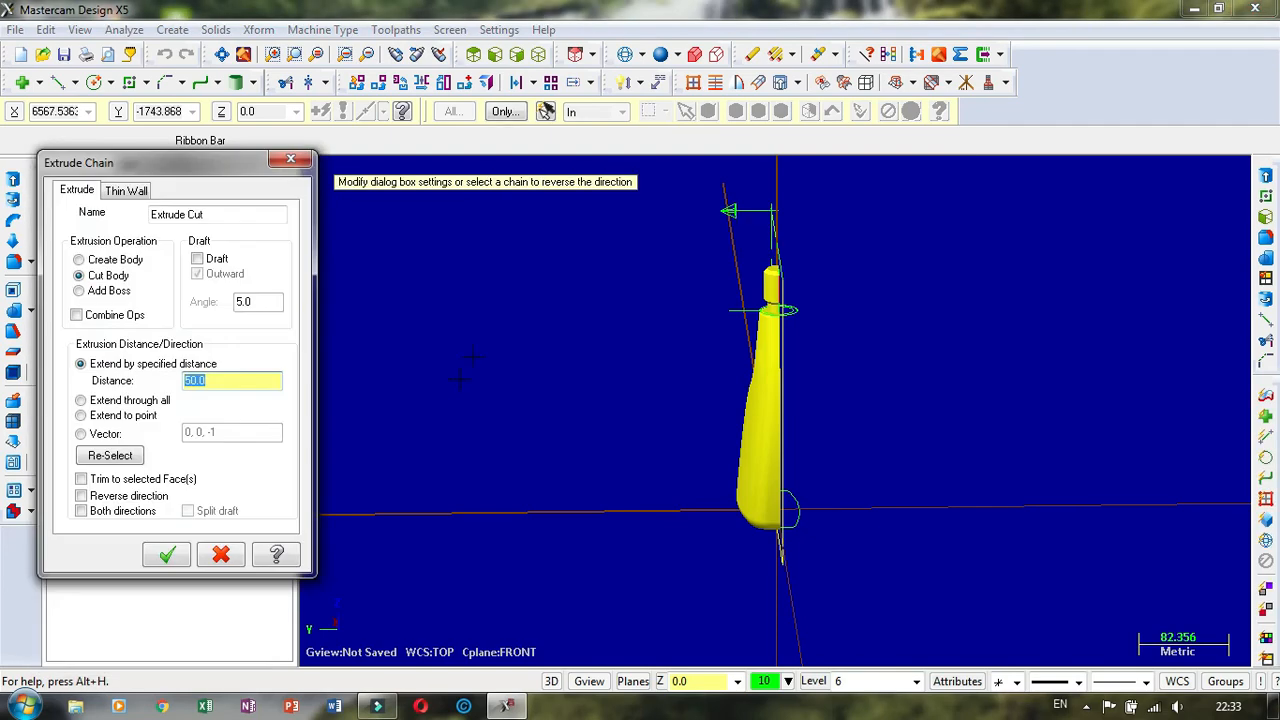
{"action": "middle_click_drag", "start_coordinate": [843, 258], "coordinate": [903, 265]}
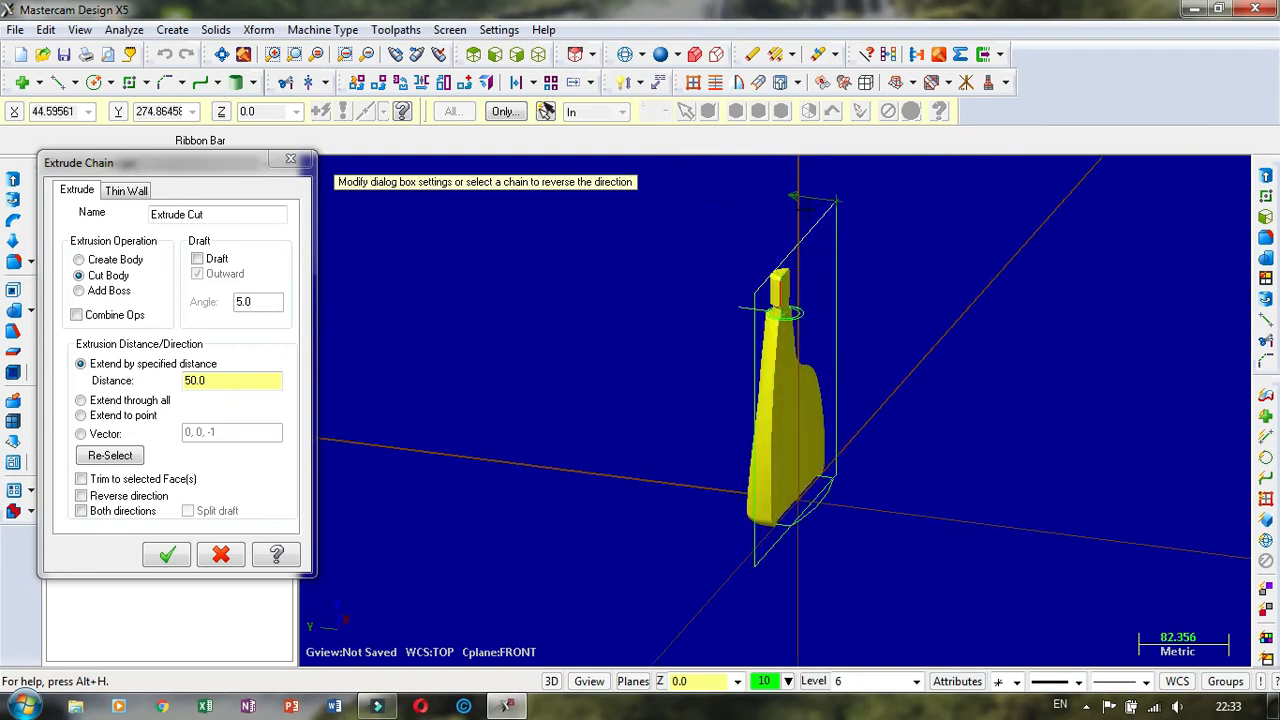
{"action": "left_click", "coordinate": [114, 262]}
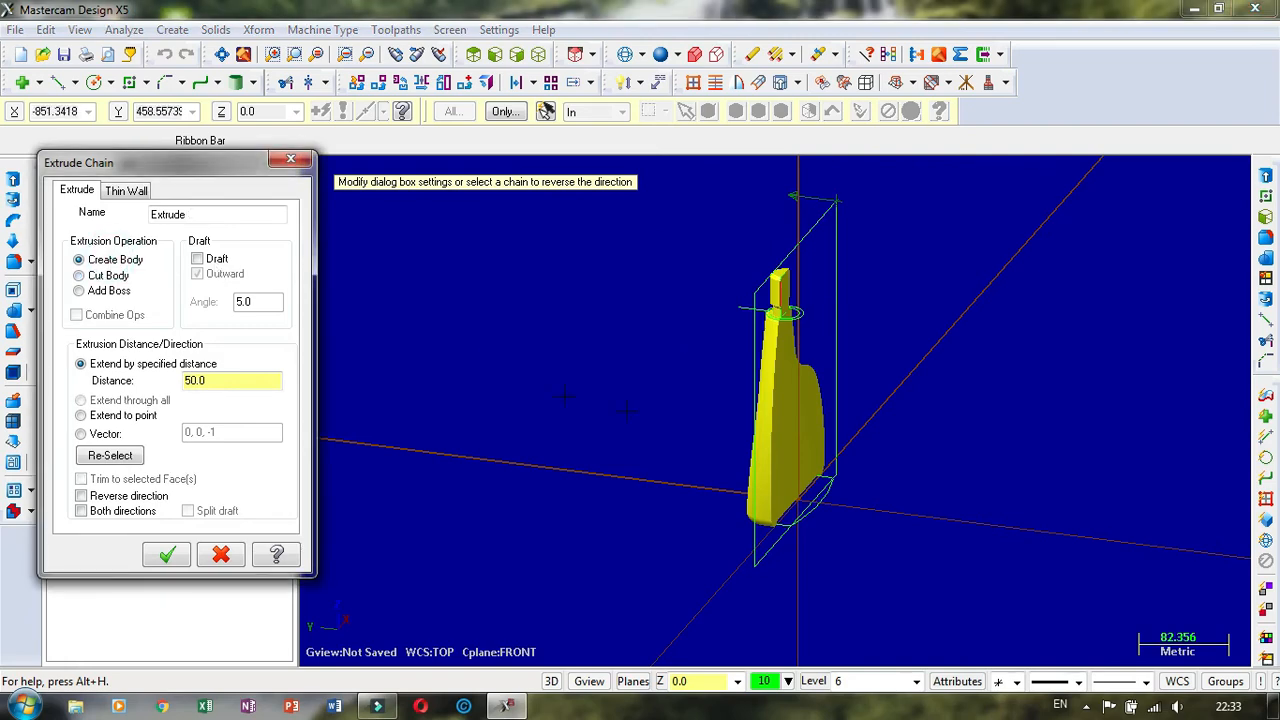
{"action": "left_click", "coordinate": [286, 162]}
Step: Examine the remaining bottle half, including its flat cut face and bottom edge
{"action": "scroll", "coordinate": [815, 367], "scroll_direction": "up", "scroll_amount": 7}
{"action": "left_click", "coordinate": [757, 441]}
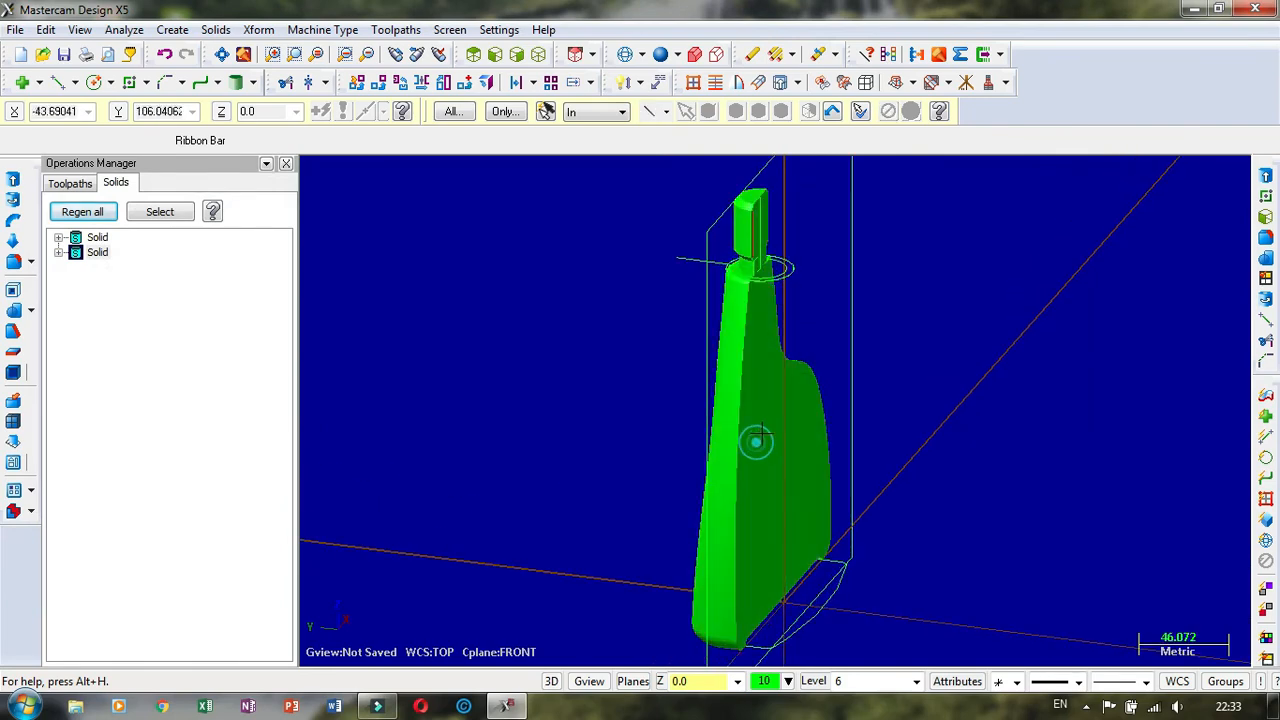
{"action": "scroll", "coordinate": [985, 391], "scroll_direction": "down", "scroll_amount": 2}
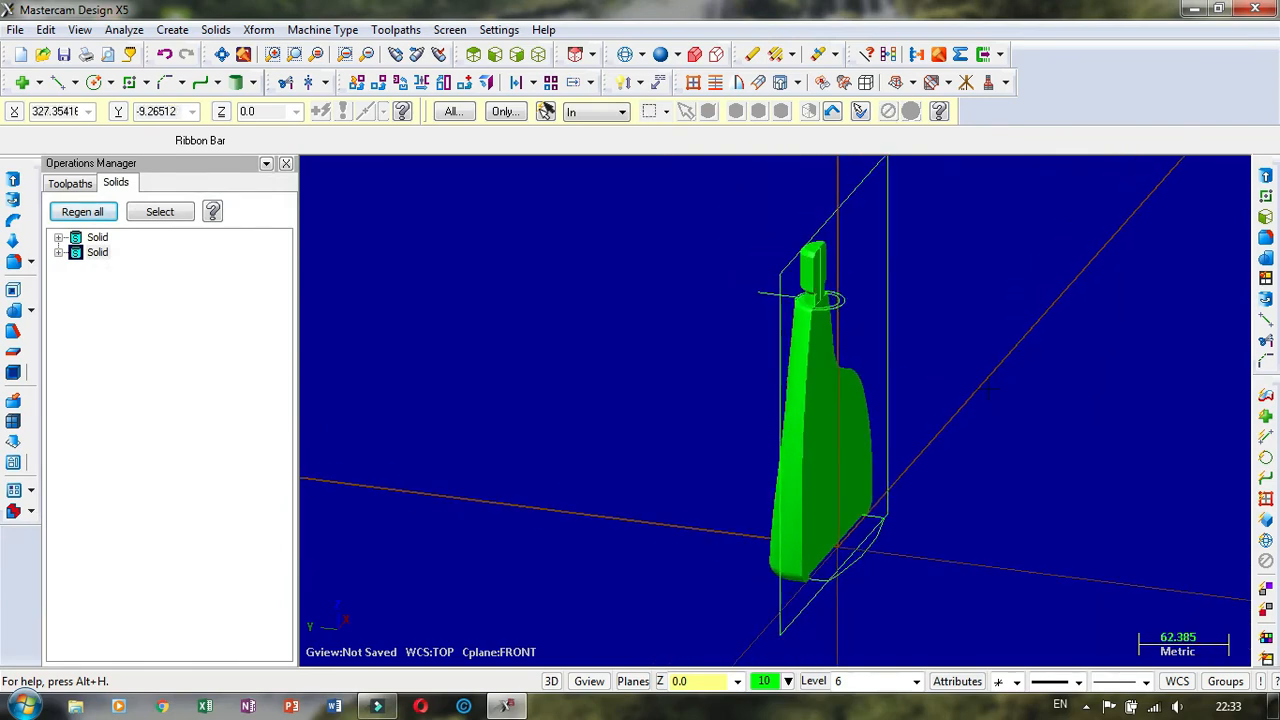
{"action": "middle_click_drag", "start_coordinate": [924, 378], "coordinate": [826, 392]}
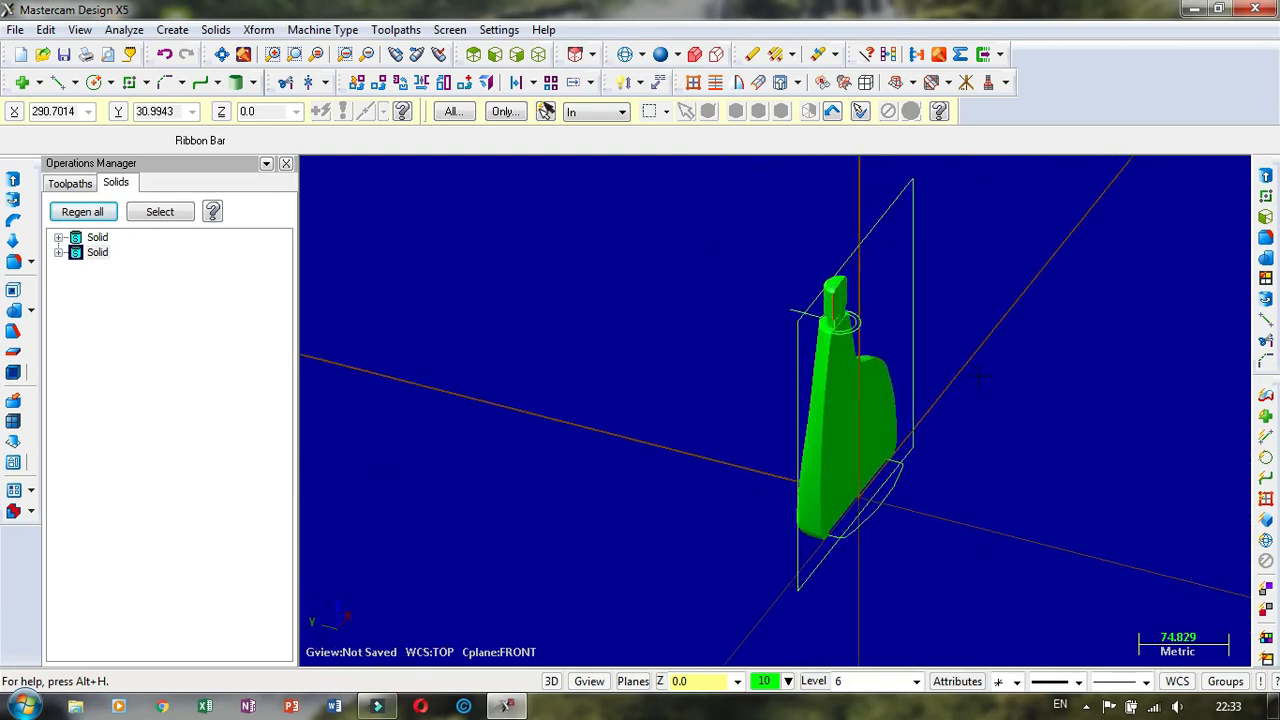
{"action": "left_click", "coordinate": [830, 398]}
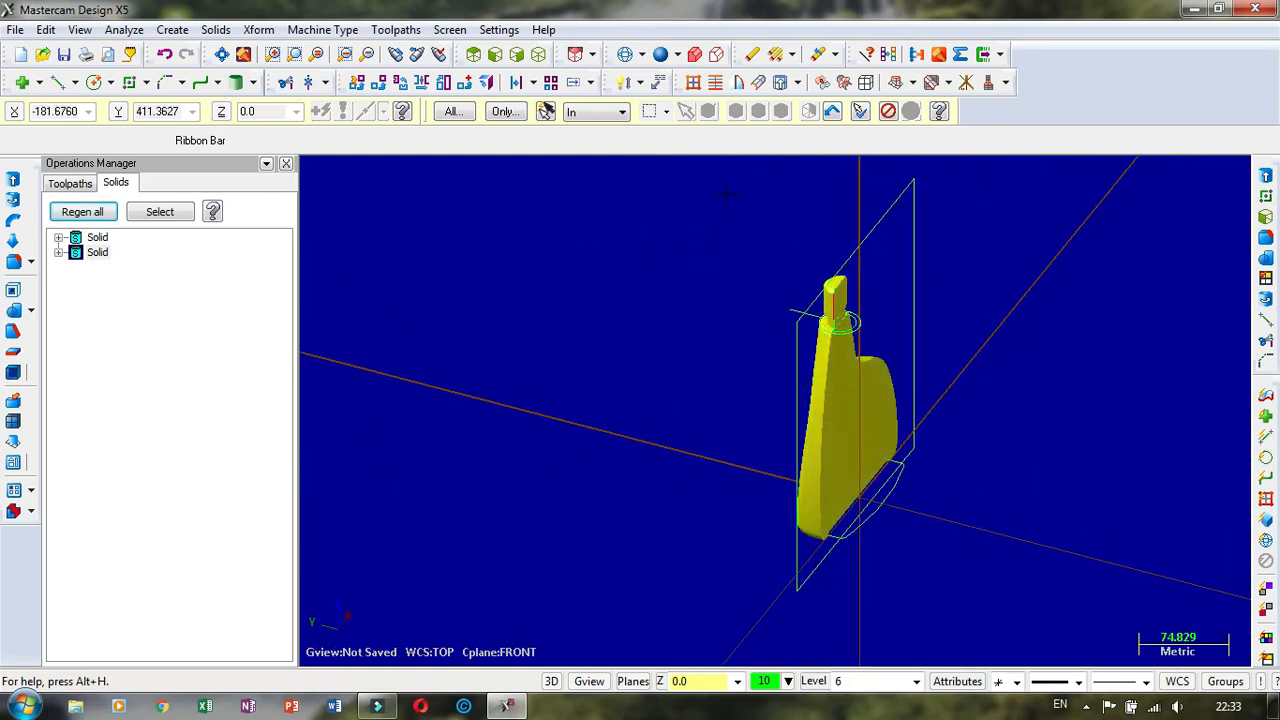
{"action": "left_click", "coordinate": [885, 385]}
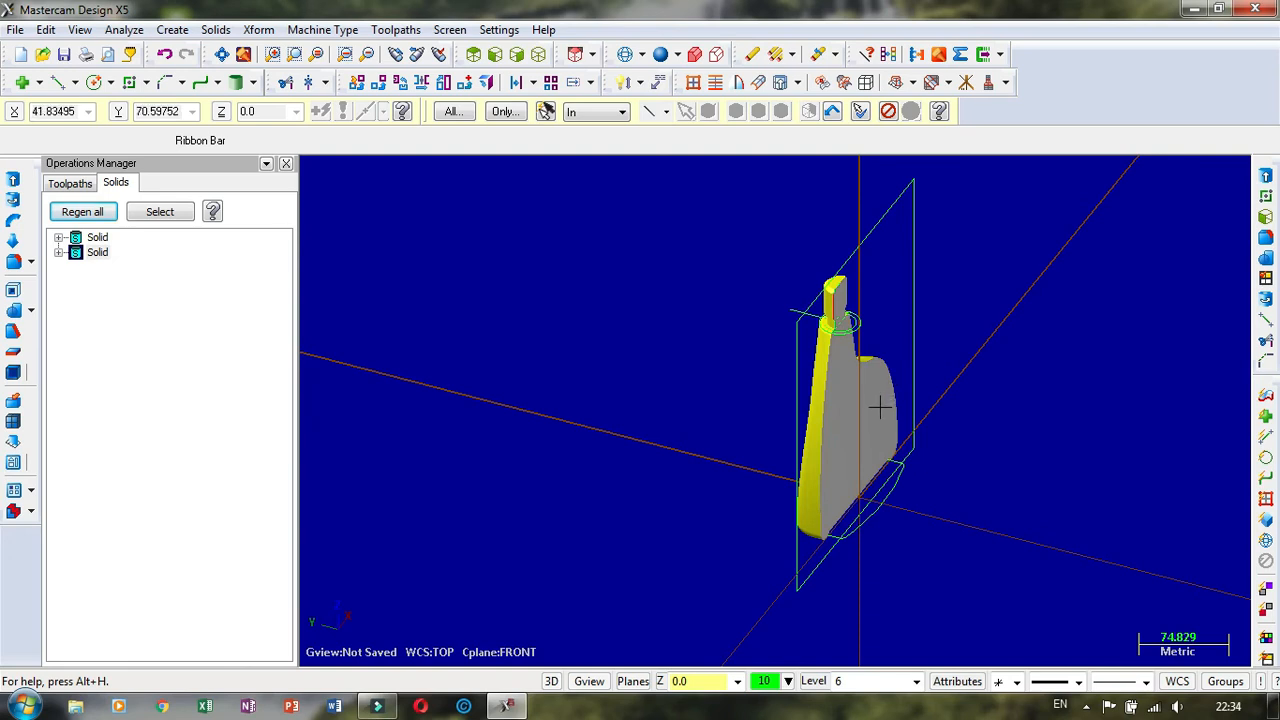
{"action": "scroll", "coordinate": [880, 406], "scroll_direction": "up", "scroll_amount": 4}
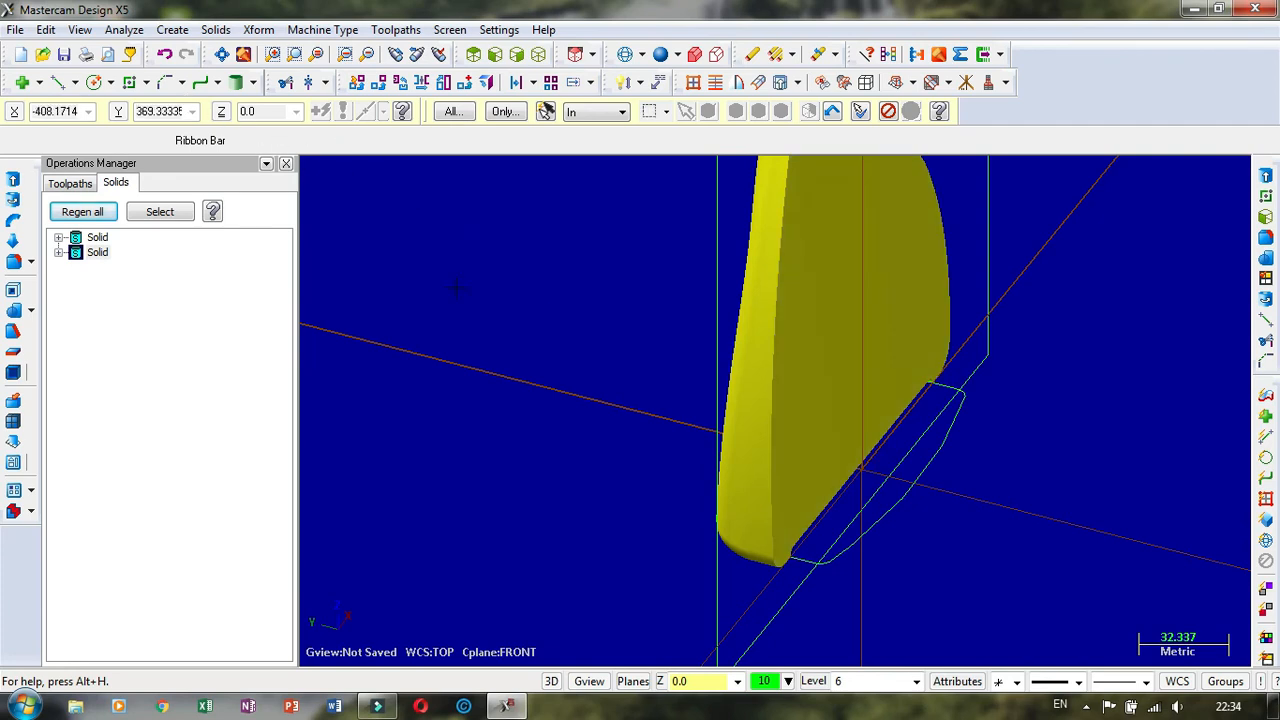
{"action": "key", "text": "Escape"}
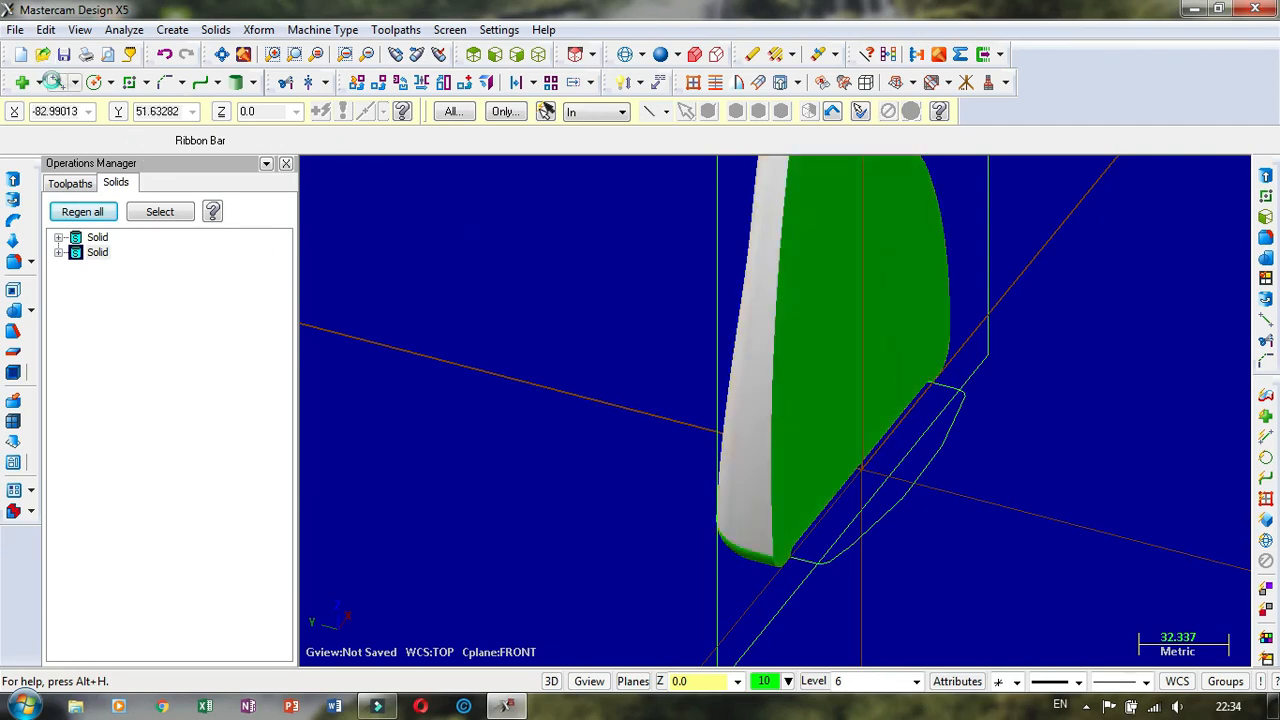
Step: Draw a vertical line about 78 mm long upward from the origin and check it in wireframe display
{"action": "left_click", "coordinate": [58, 90]}
{"action": "left_click", "coordinate": [862, 468]}
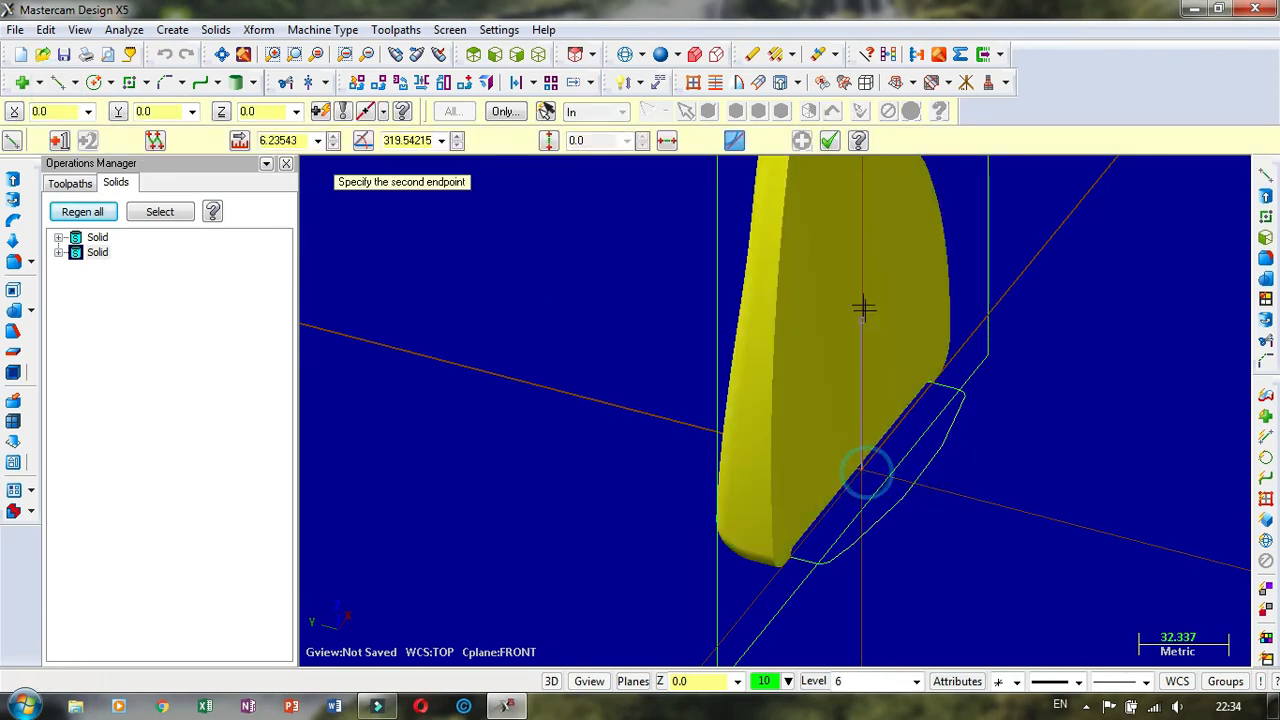
{"action": "left_click", "coordinate": [861, 296]}
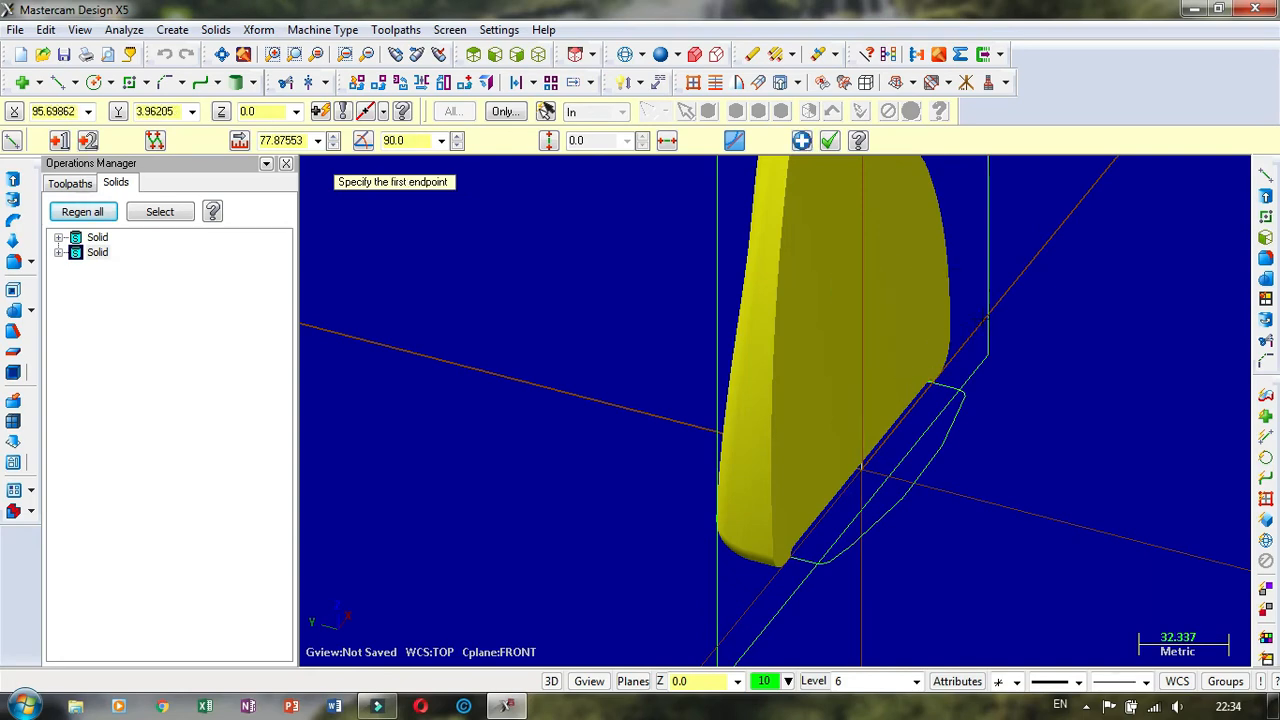
{"action": "scroll", "coordinate": [990, 328], "scroll_direction": "down", "scroll_amount": 2}
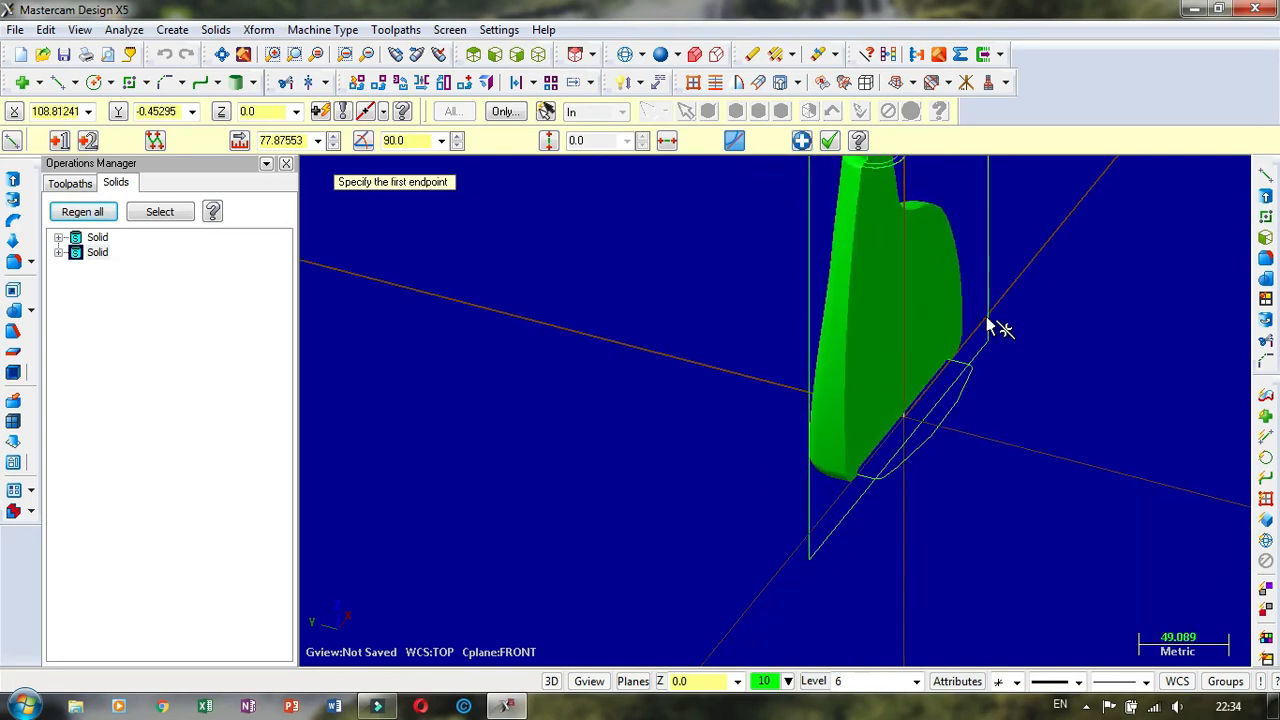
{"action": "left_click", "coordinate": [624, 54]}
{"action": "mouse_move", "coordinate": [1019, 264]}
{"action": "middle_mouse_down"}
{"action": "mouse_move", "coordinate": [1066, 243]}
{"action": "mouse_move", "coordinate": [1045, 337]}
{"action": "middle_mouse_up"}
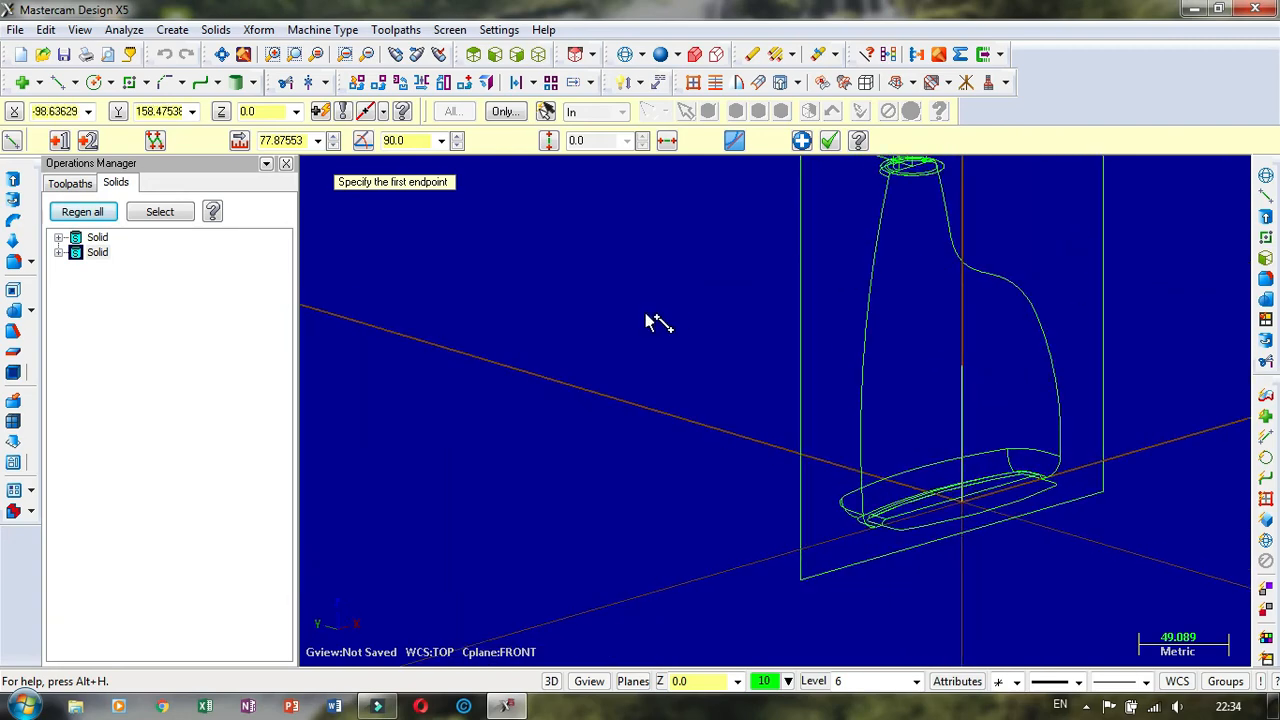
{"action": "key", "text": "Escape"}
{"action": "scroll", "coordinate": [720, 340], "scroll_direction": "down", "scroll_amount": 5}
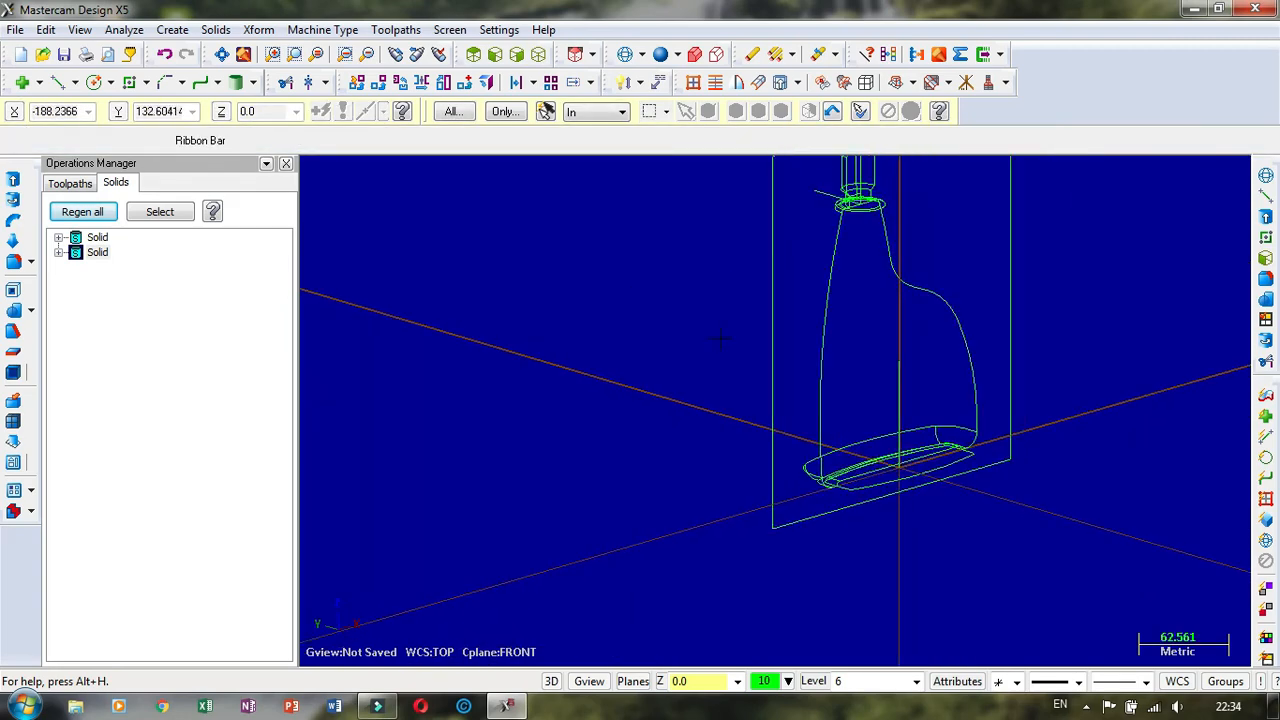
{"action": "scroll", "coordinate": [752, 266], "scroll_direction": "up", "scroll_amount": 4}
{"action": "middle_click_drag", "start_coordinate": [753, 266], "coordinate": [668, 276]}
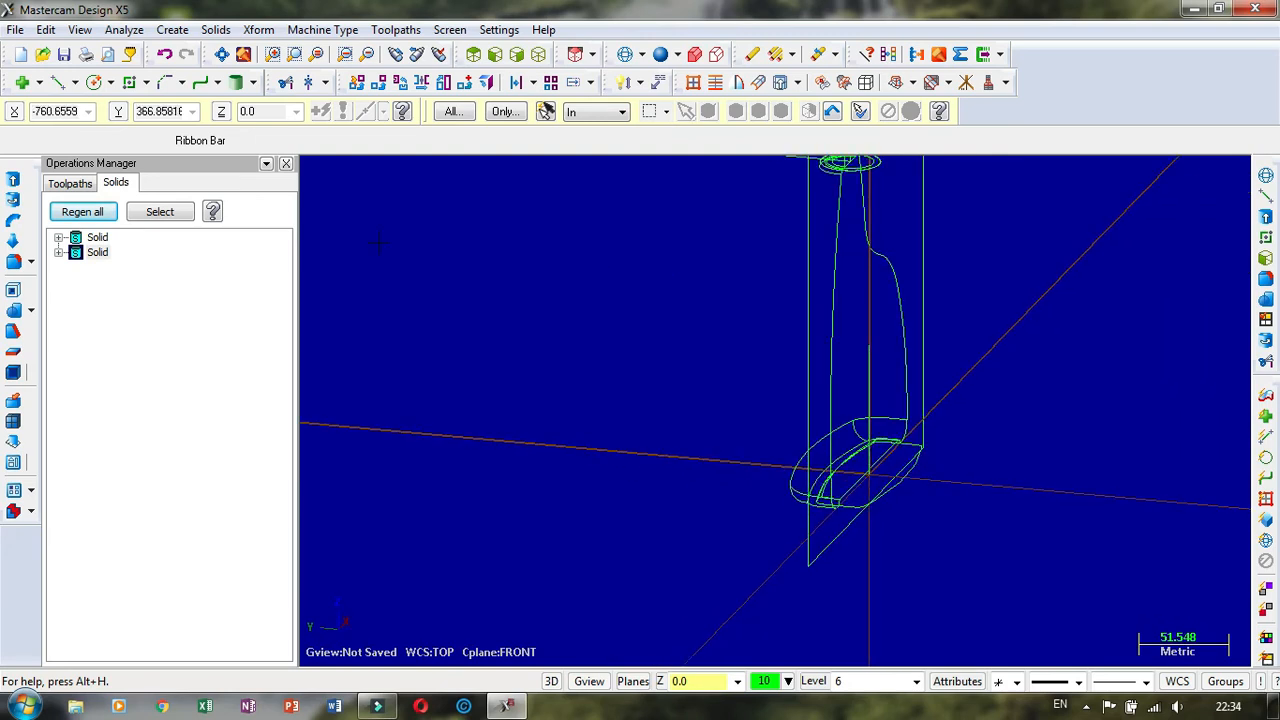
{"action": "left_click", "coordinate": [421, 83]}
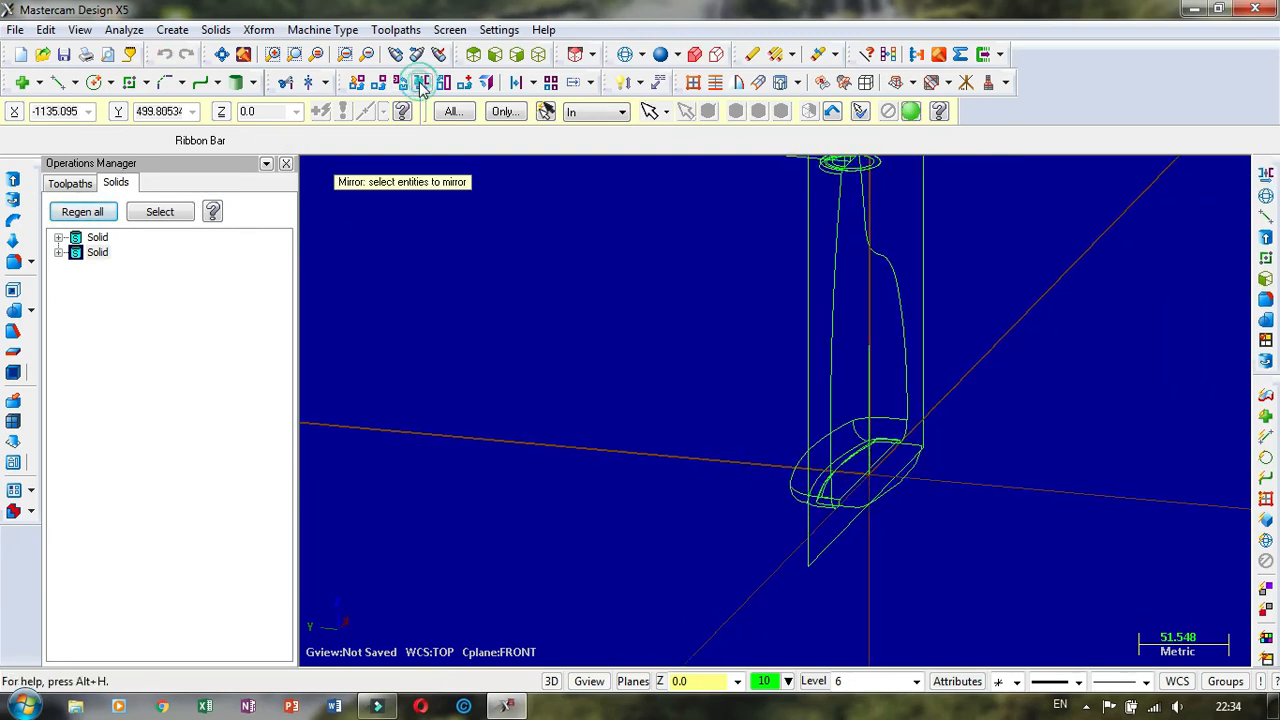
{"action": "left_click", "coordinate": [660, 54]}
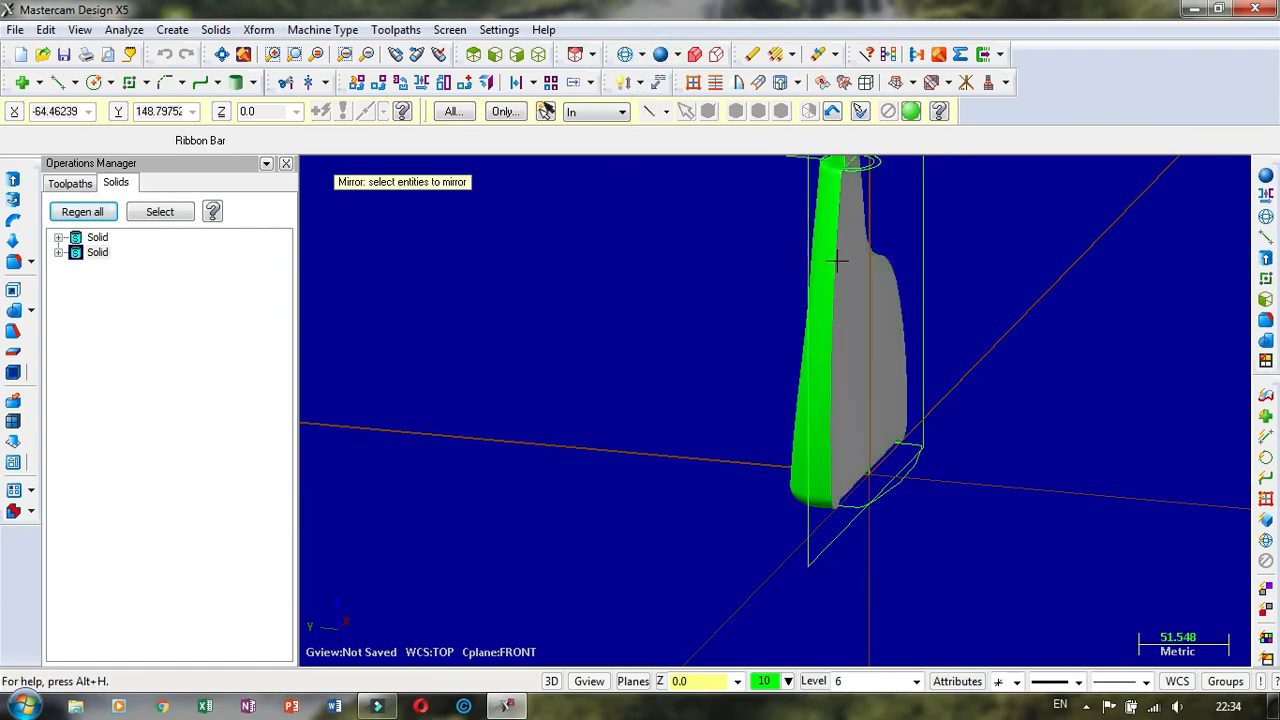
{"action": "left_click", "coordinate": [836, 262]}
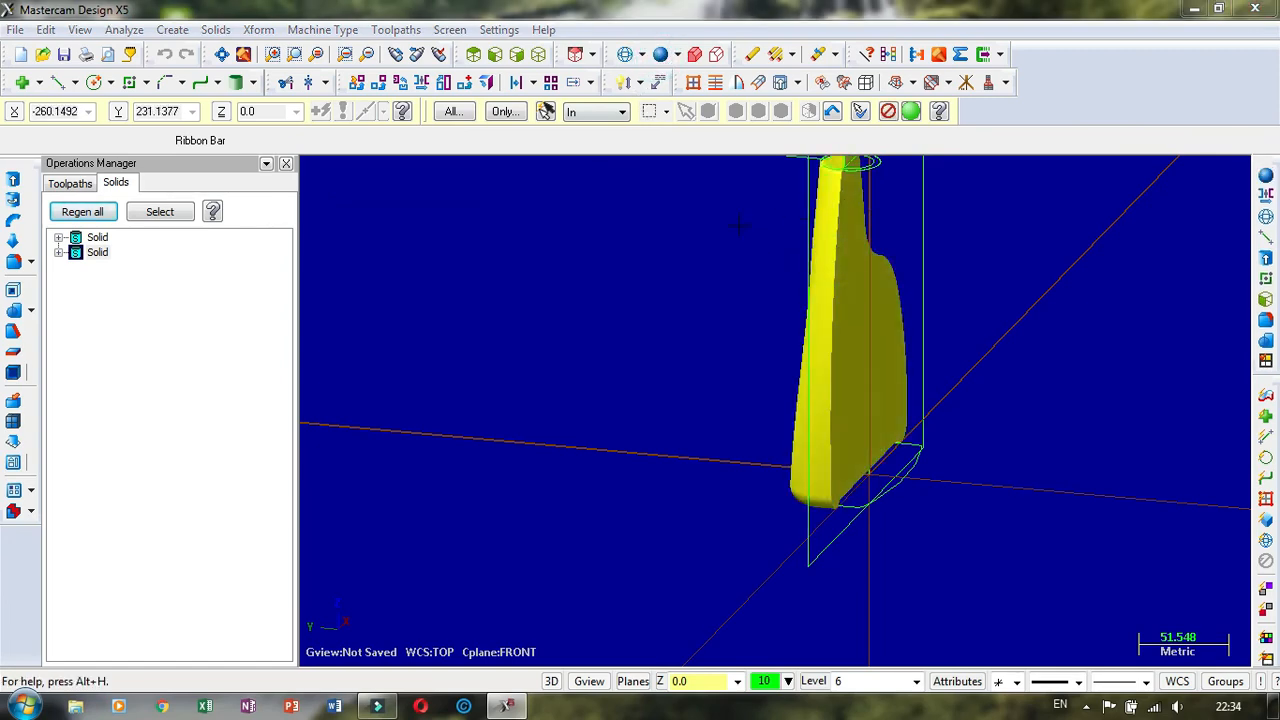
{"action": "key", "text": "Return"}
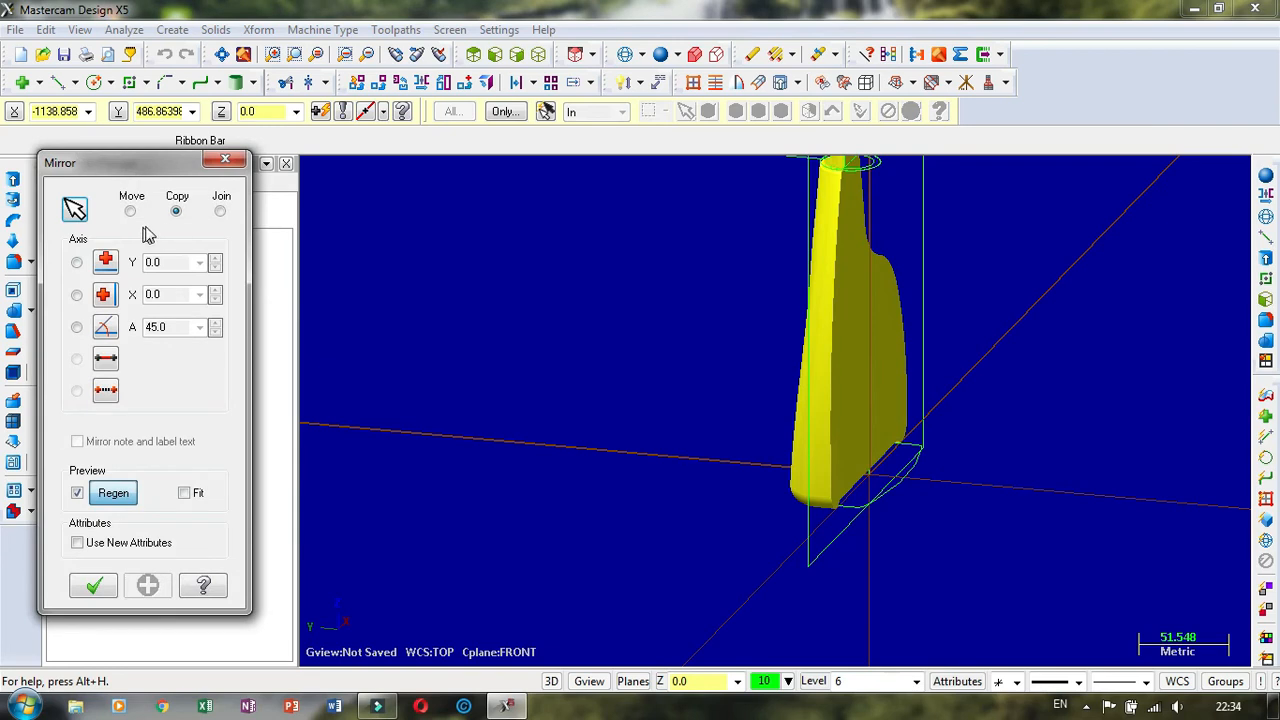
{"action": "left_click", "coordinate": [624, 54]}
{"action": "left_click", "coordinate": [876, 372]}
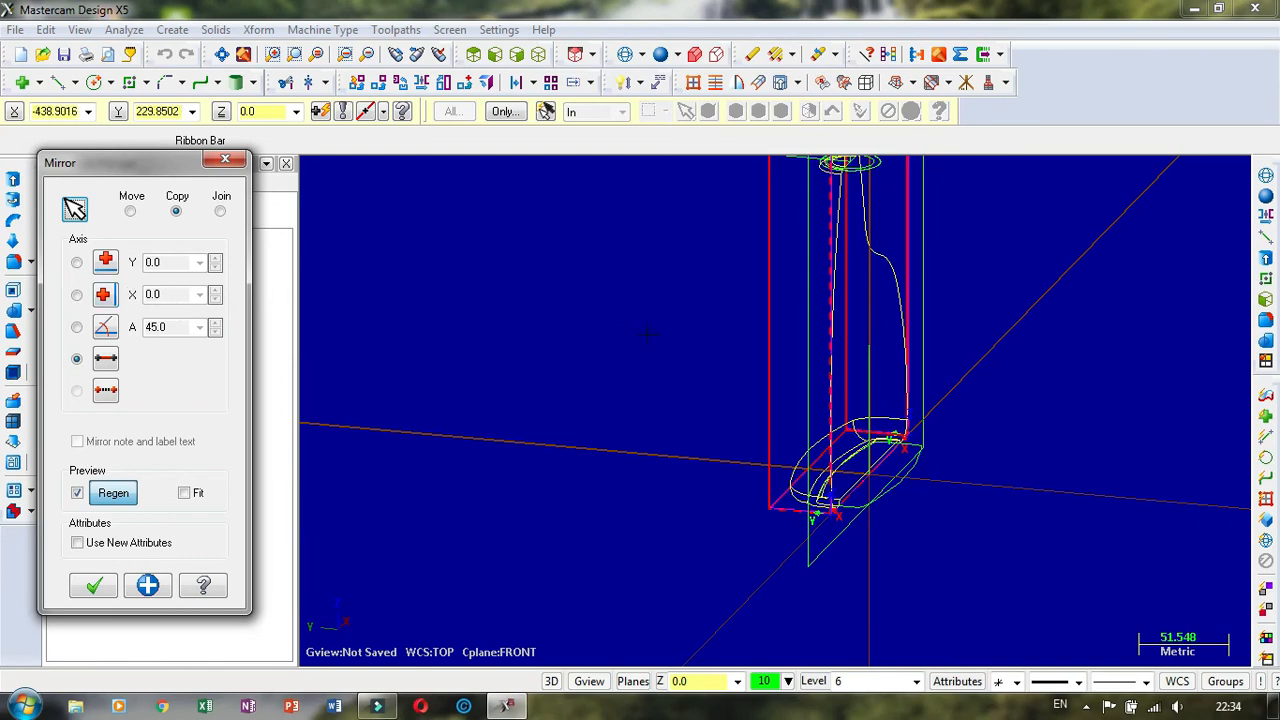
{"action": "scroll", "coordinate": [648, 333], "scroll_direction": "down", "scroll_amount": 3}
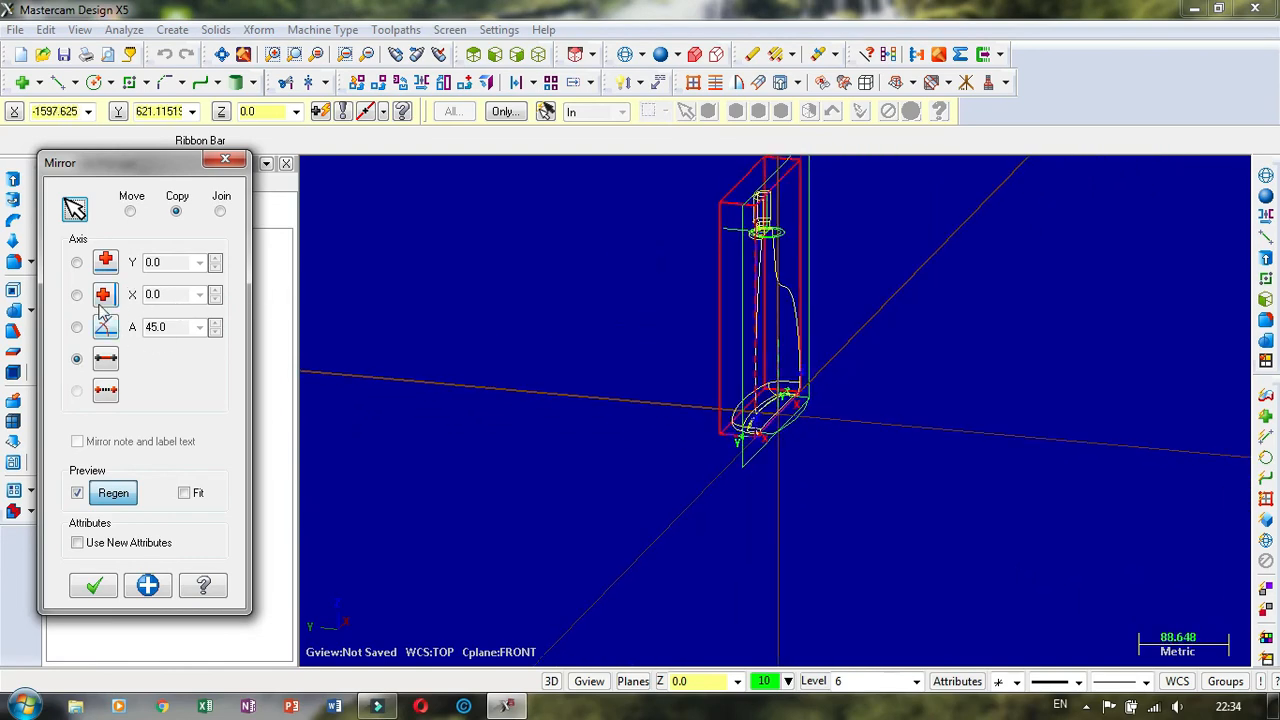
{"action": "left_click", "coordinate": [80, 263]}
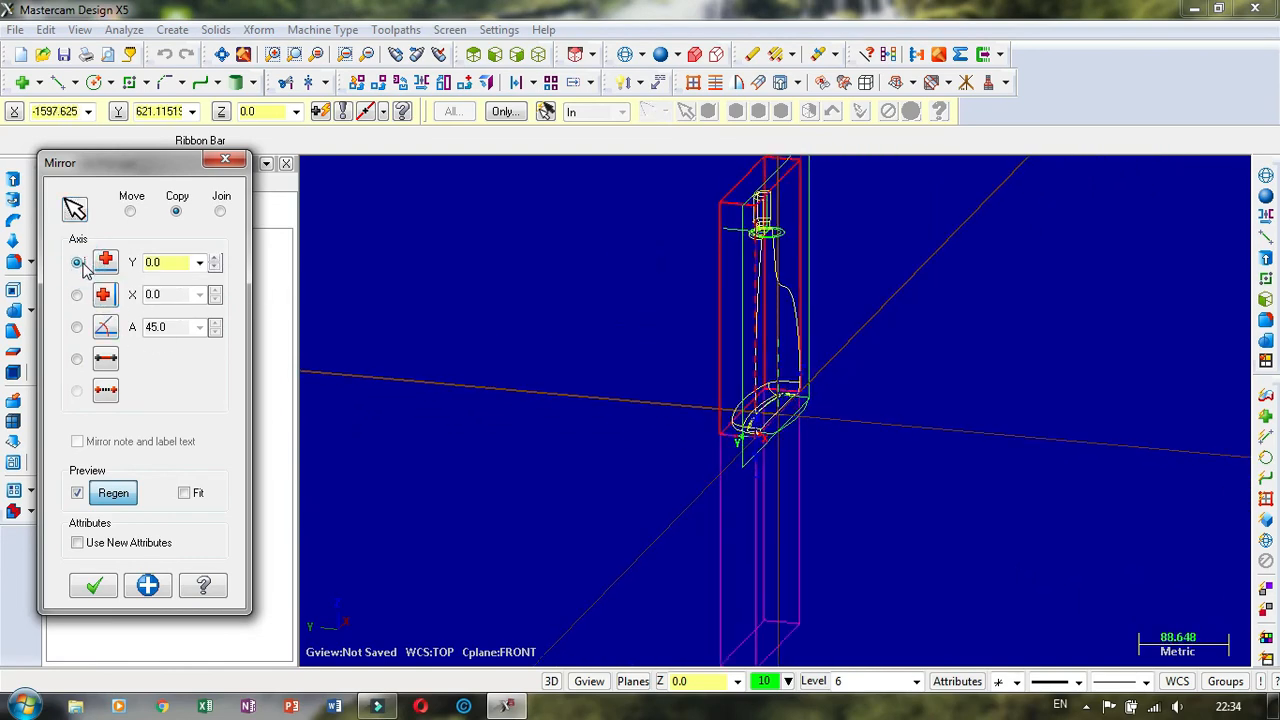
{"action": "left_click", "coordinate": [77, 297]}
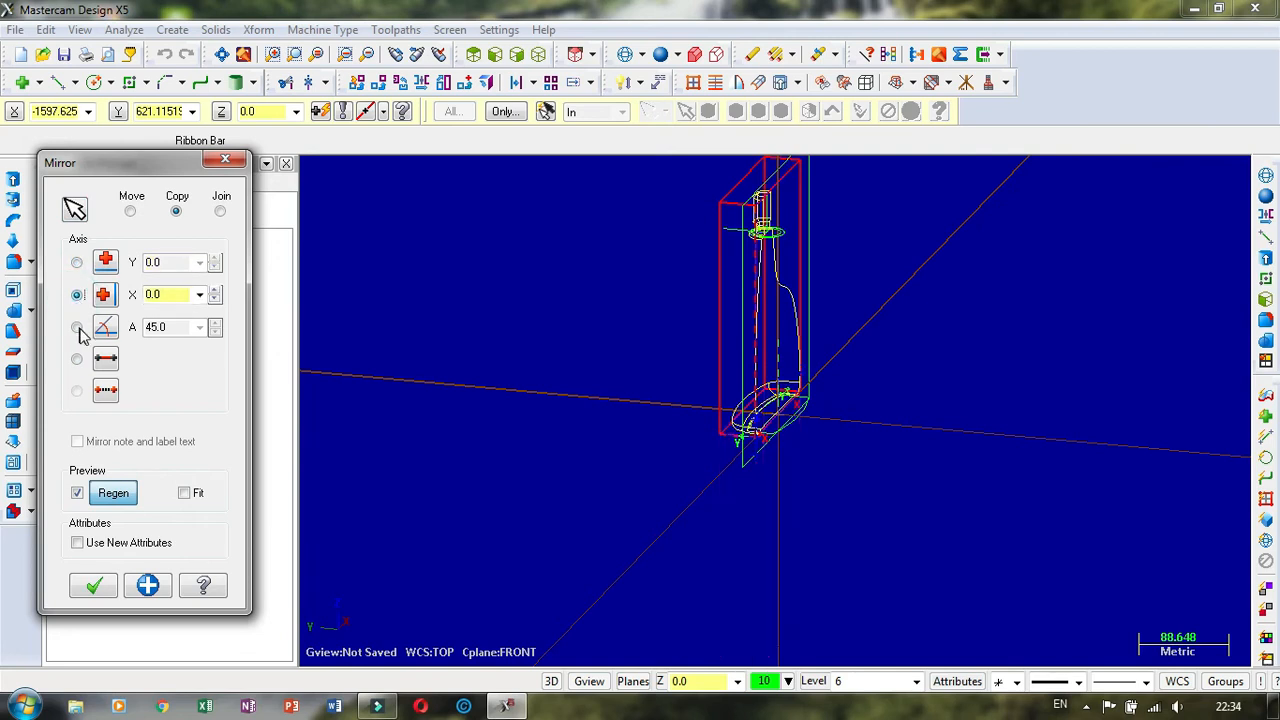
{"action": "left_click", "coordinate": [78, 328]}
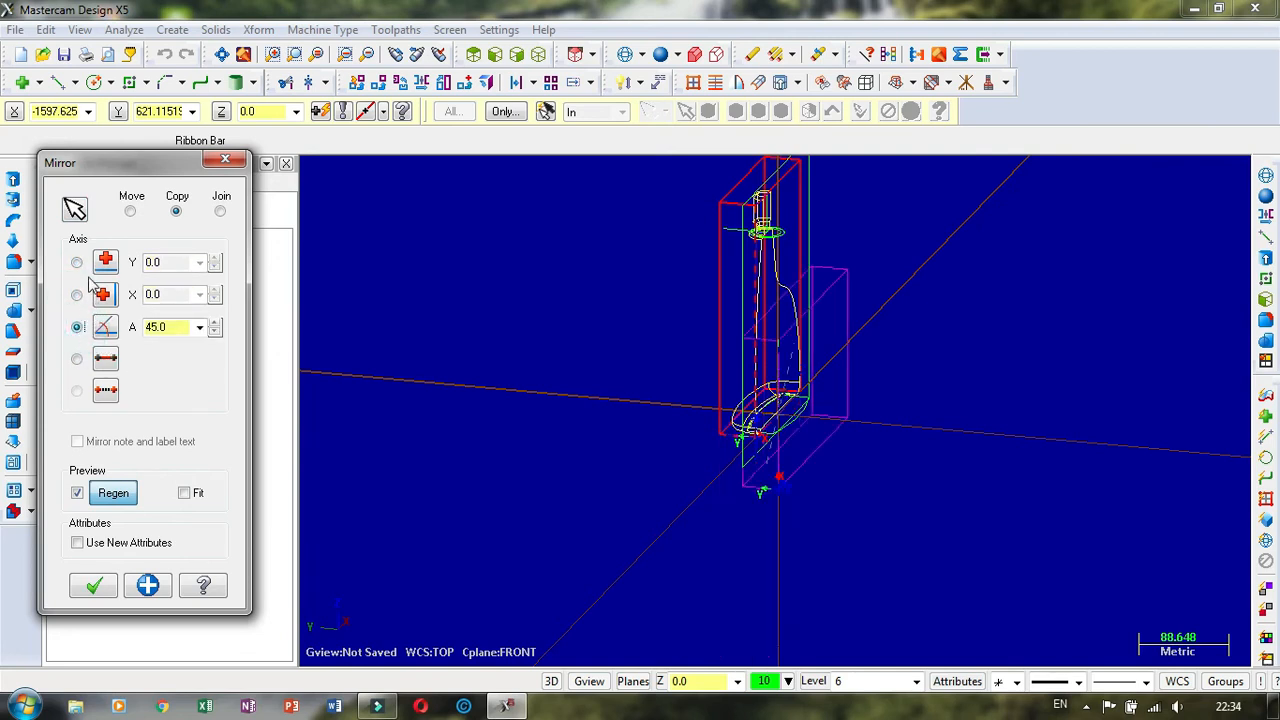
{"action": "left_click", "coordinate": [77, 263]}
{"action": "left_click", "coordinate": [77, 295]}
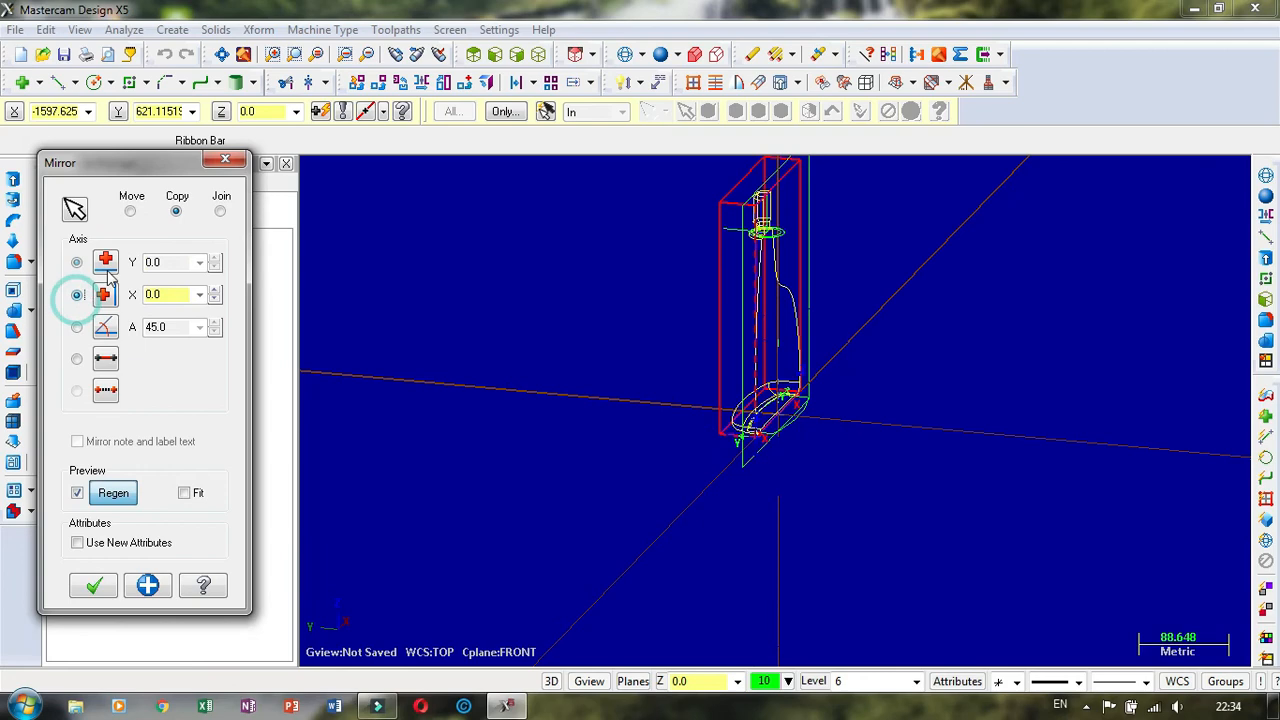
{"action": "left_click", "coordinate": [224, 160]}
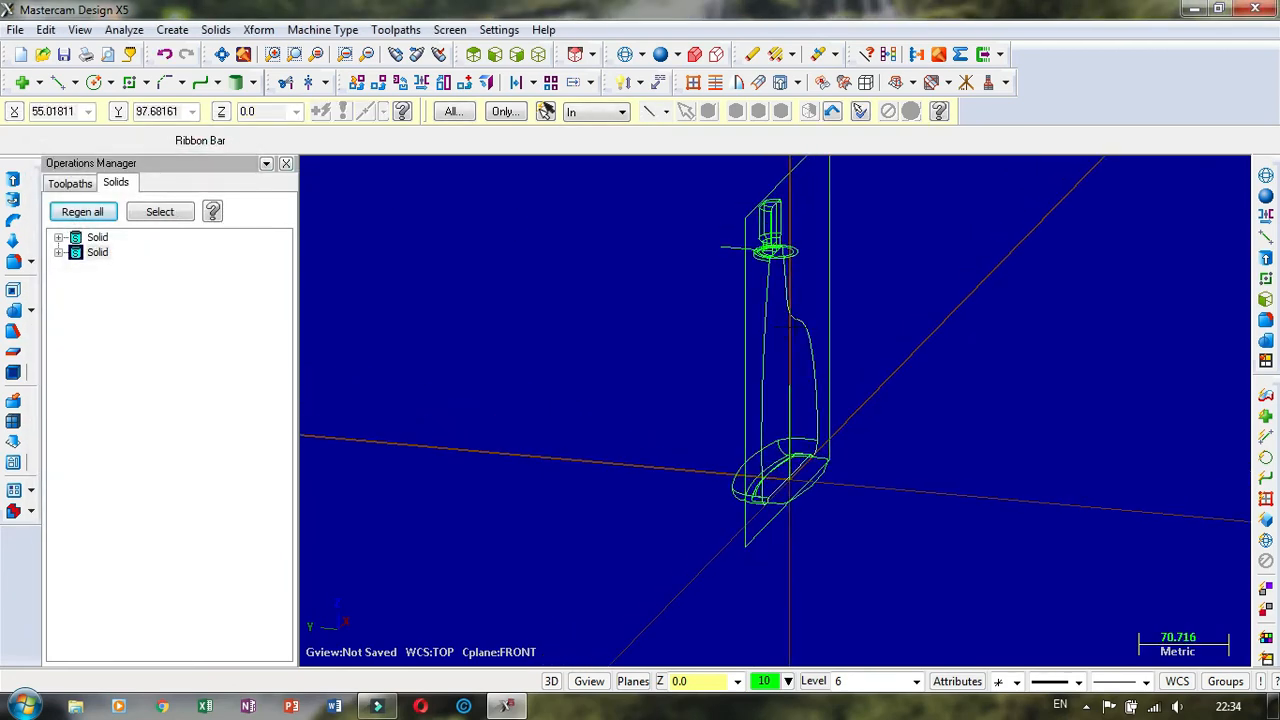
Step: Select the bottle half for mirroring as a copy and preview the mirror across the Y 0.0 and X 0.0 axes
{"action": "scroll", "coordinate": [800, 322], "scroll_direction": "down", "scroll_amount": 5}
{"action": "scroll", "coordinate": [653, 231], "scroll_direction": "up", "scroll_amount": 4}
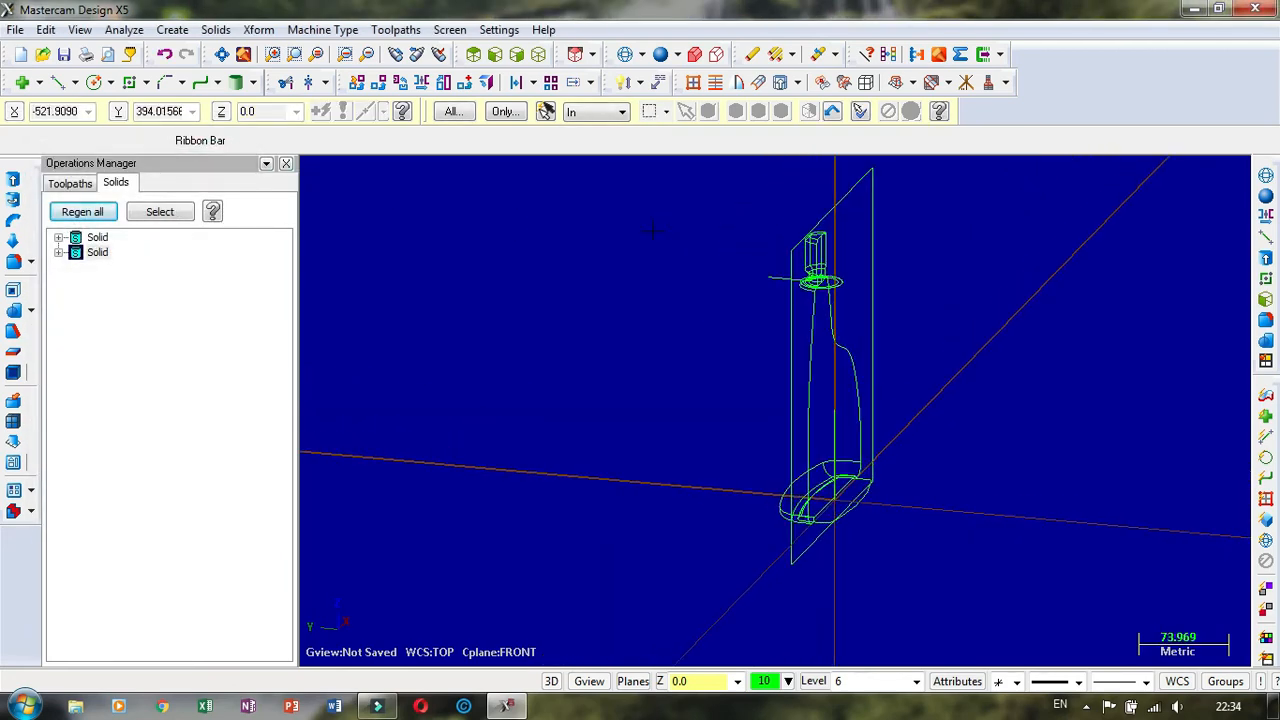
{"action": "left_click", "coordinate": [421, 83]}
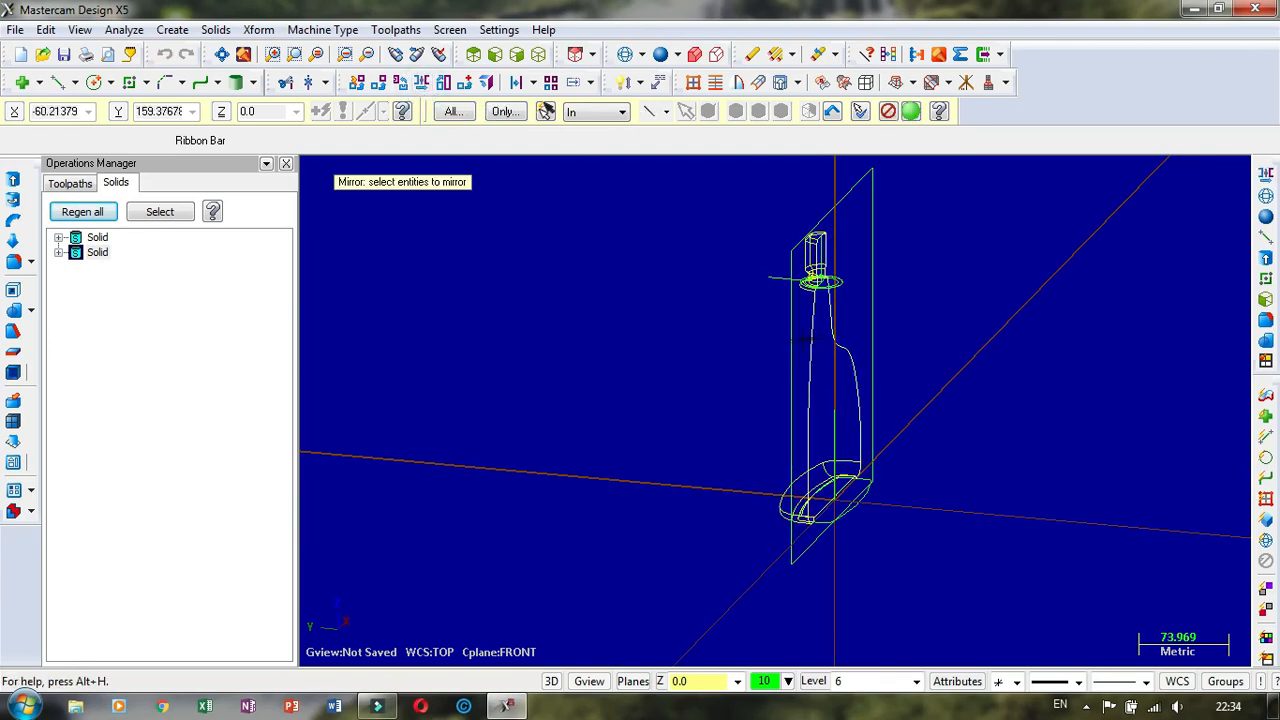
{"action": "key", "text": "Return"}
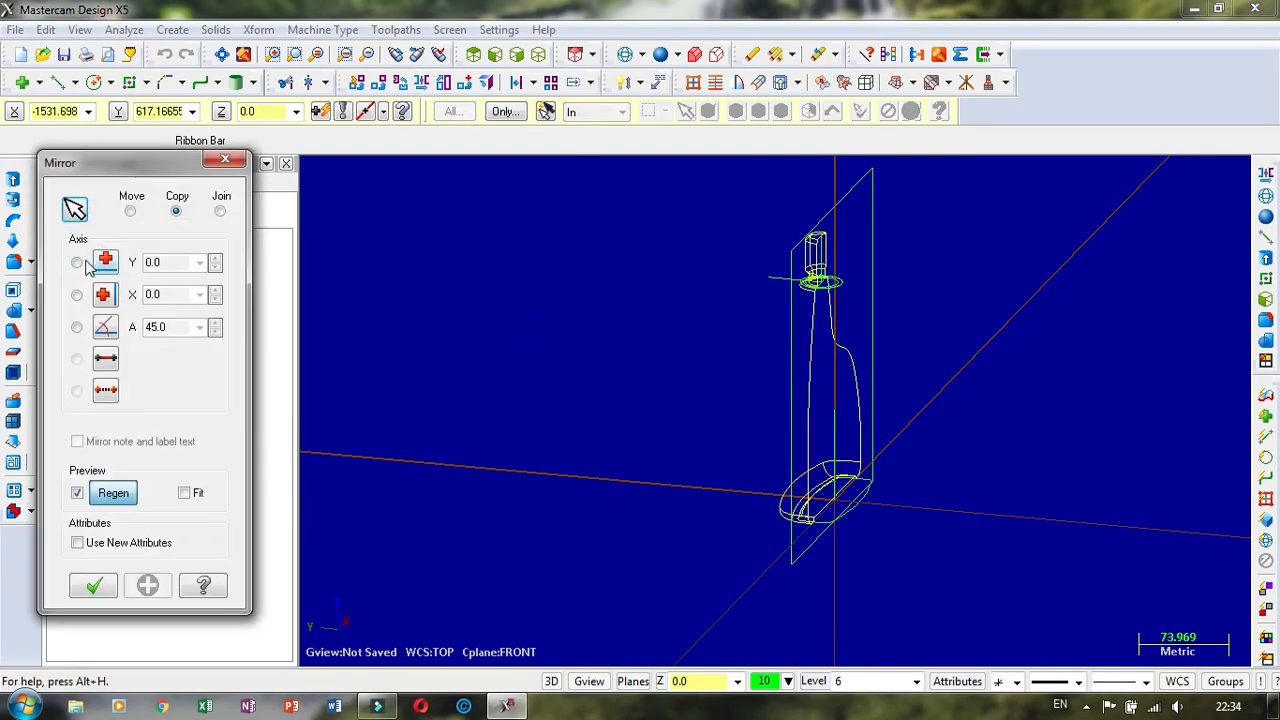
{"action": "left_click", "coordinate": [78, 263]}
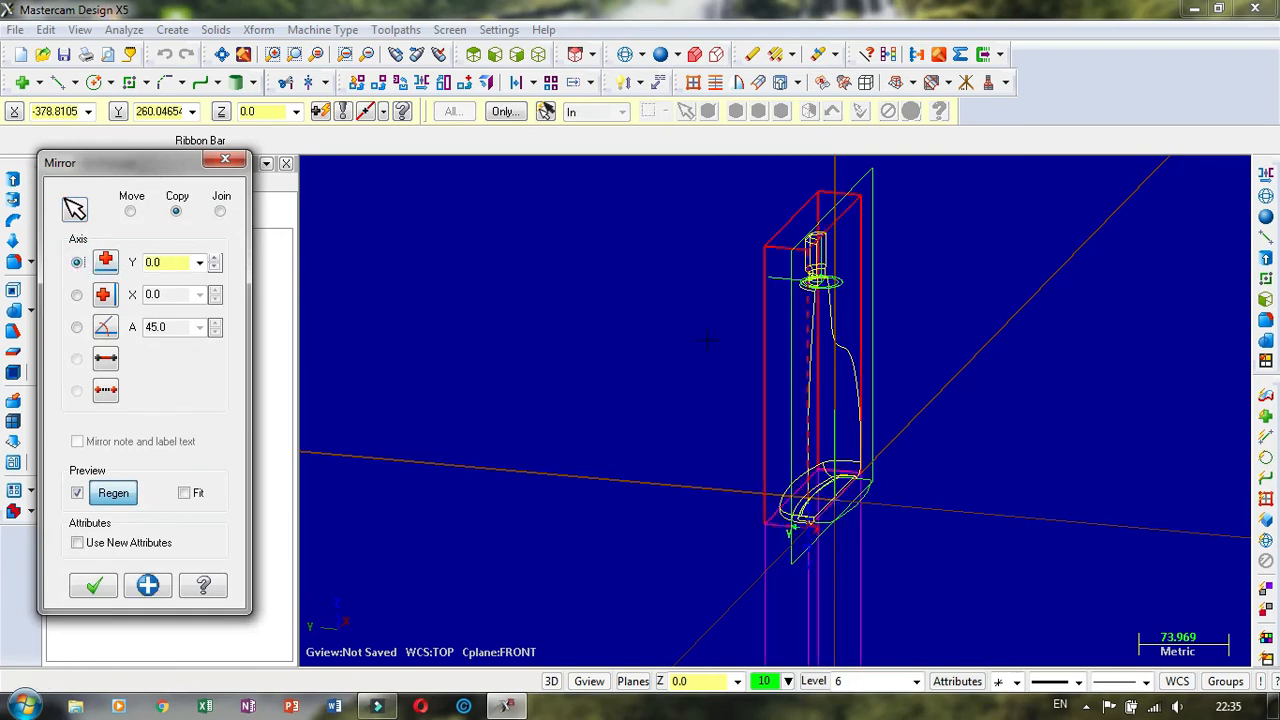
{"action": "middle_click_drag", "start_coordinate": [706, 340], "coordinate": [615, 323]}
{"action": "middle_click_drag", "start_coordinate": [755, 260], "coordinate": [732, 264]}
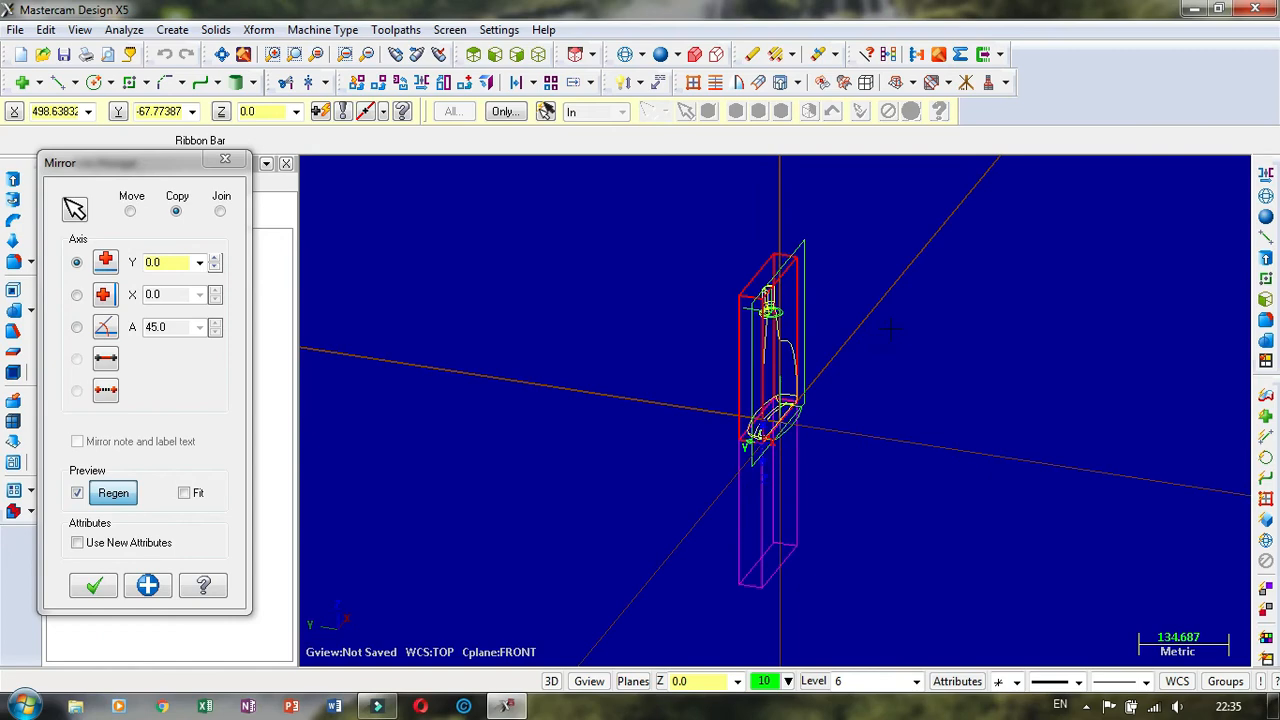
{"action": "left_click", "coordinate": [78, 296]}
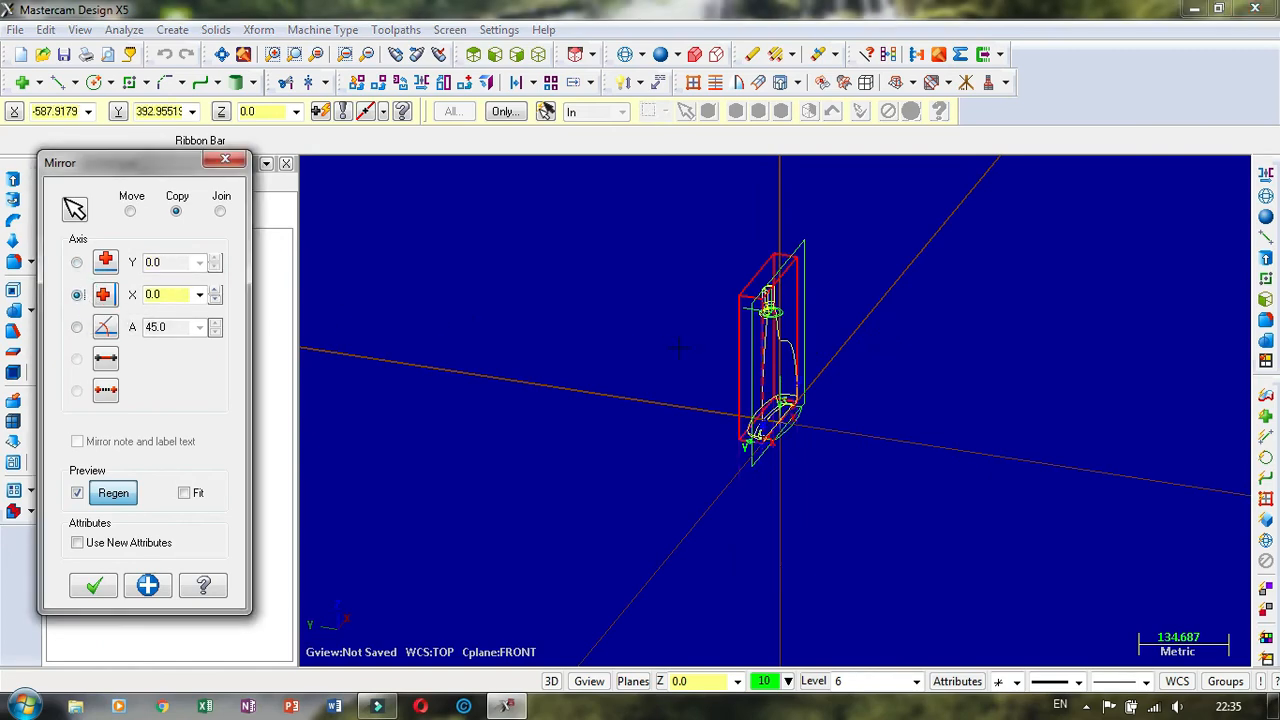
Step: Switch to the Top view and construction plane and display the bottle half shaded to check the mirror preview
{"action": "right_click", "coordinate": [679, 348]}
{"action": "left_click", "coordinate": [738, 504]}
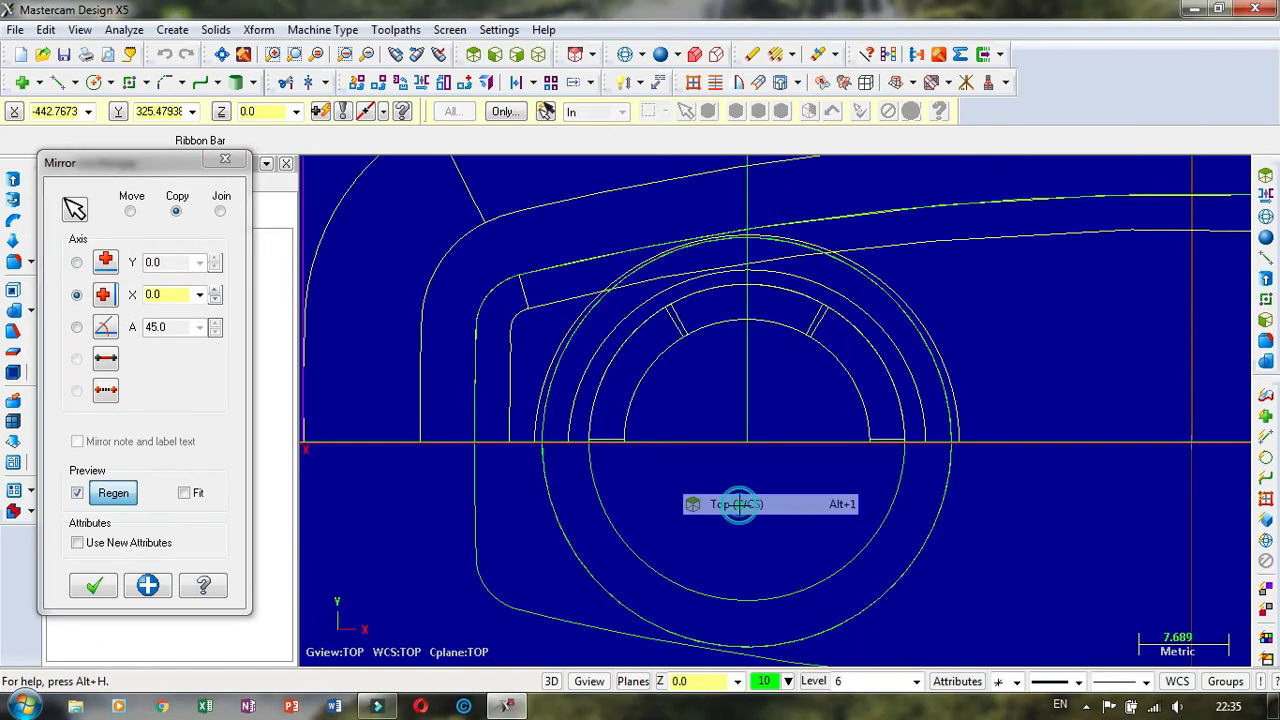
{"action": "scroll", "coordinate": [740, 420], "scroll_direction": "down", "scroll_amount": 5}
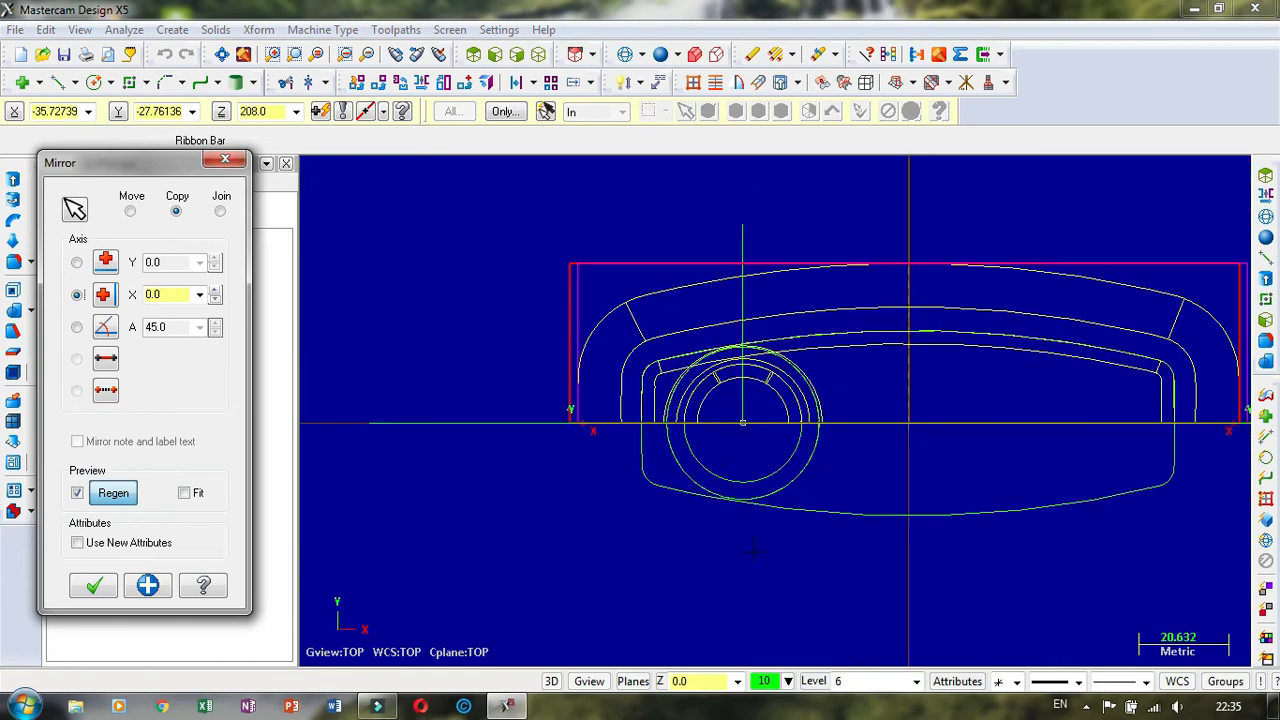
{"action": "scroll", "coordinate": [677, 527], "scroll_direction": "down", "scroll_amount": 1}
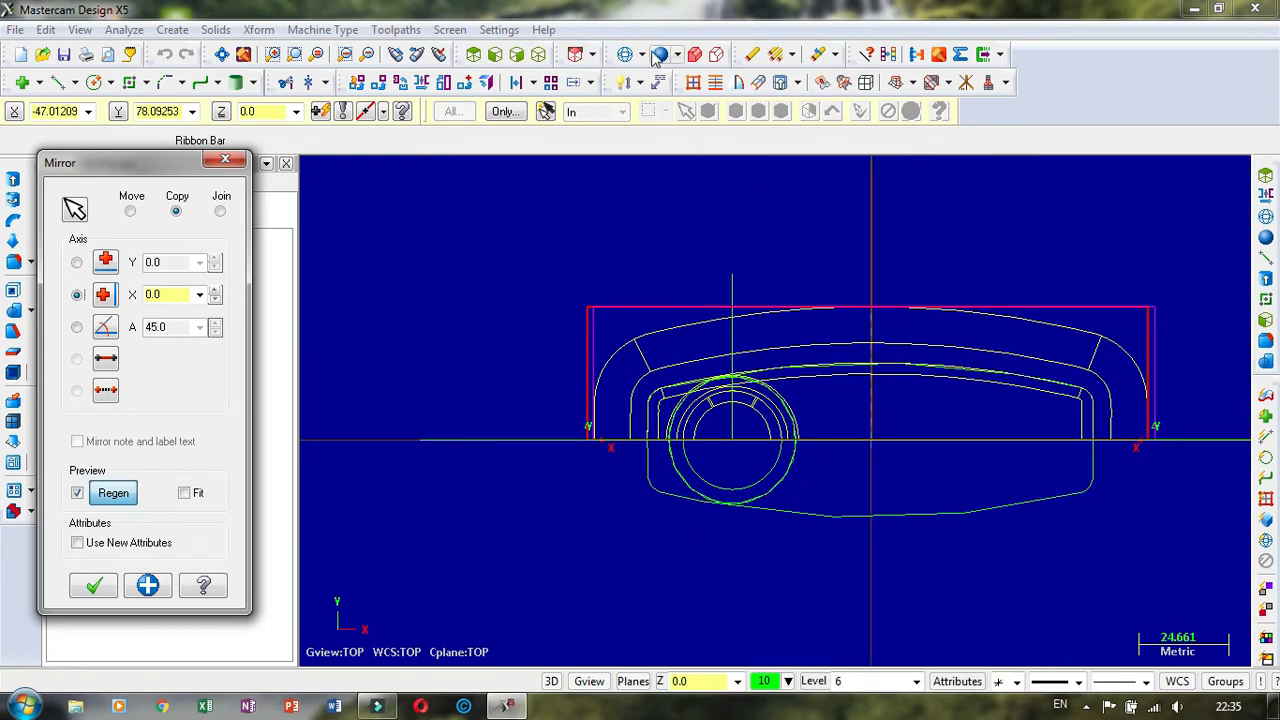
{"action": "left_click", "coordinate": [659, 54]}
{"action": "scroll", "coordinate": [600, 500], "scroll_direction": "down", "scroll_amount": 2}
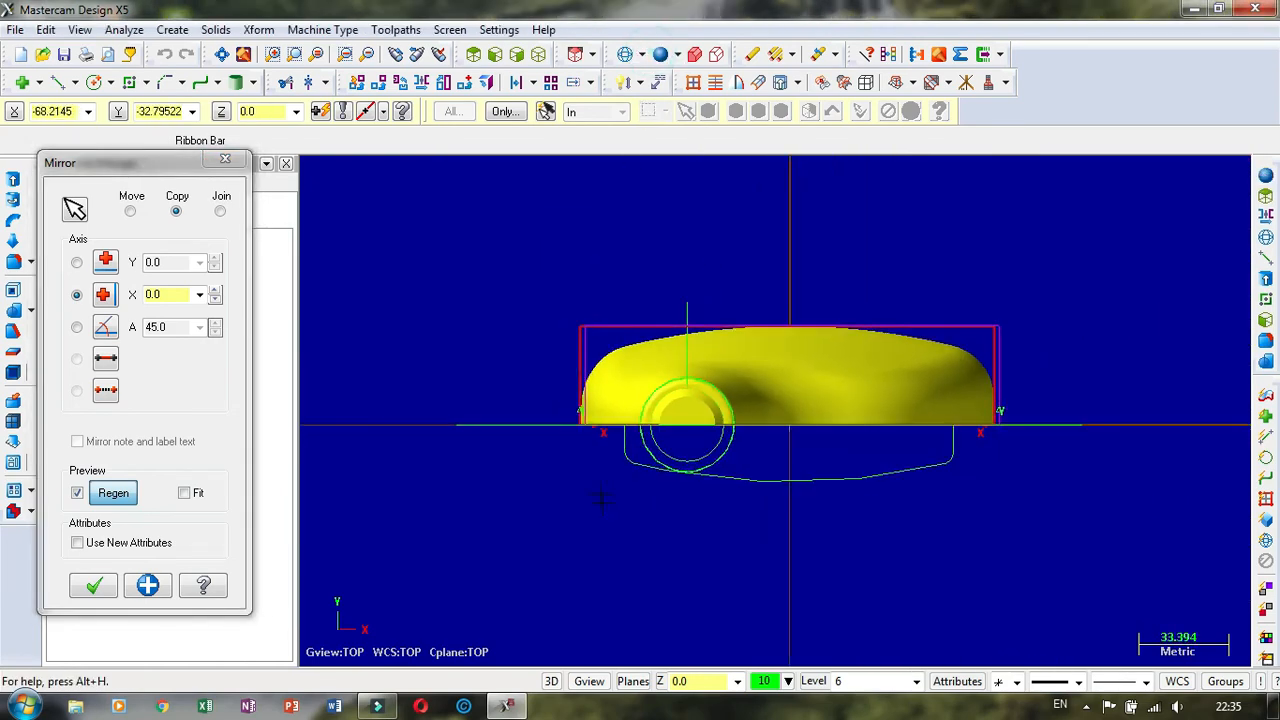
{"action": "mouse_move", "coordinate": [600, 500]}
{"action": "middle_mouse_down"}
{"action": "mouse_move", "coordinate": [591, 463]}
{"action": "mouse_move", "coordinate": [603, 503]}
{"action": "mouse_move", "coordinate": [594, 490]}
{"action": "middle_mouse_up"}
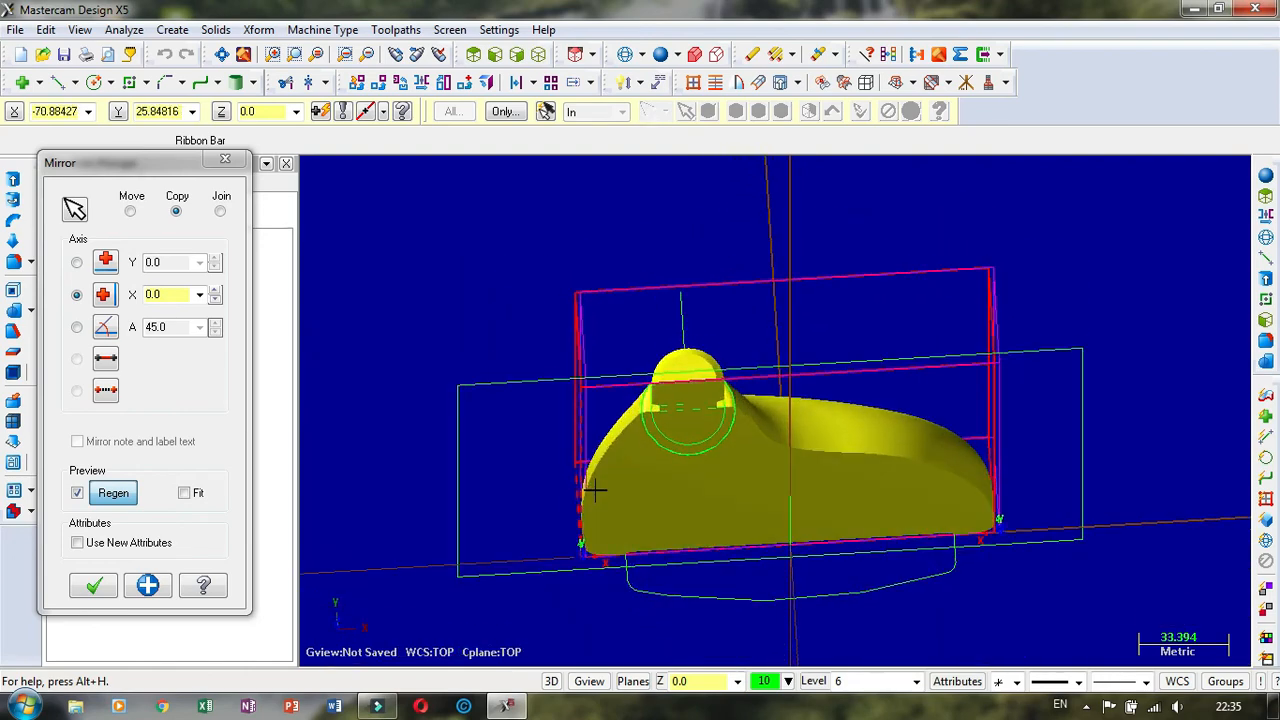
Step: Mirror the bottle half as a copy across the Y 0.0 axis in the Top plane
{"action": "left_click", "coordinate": [78, 263]}
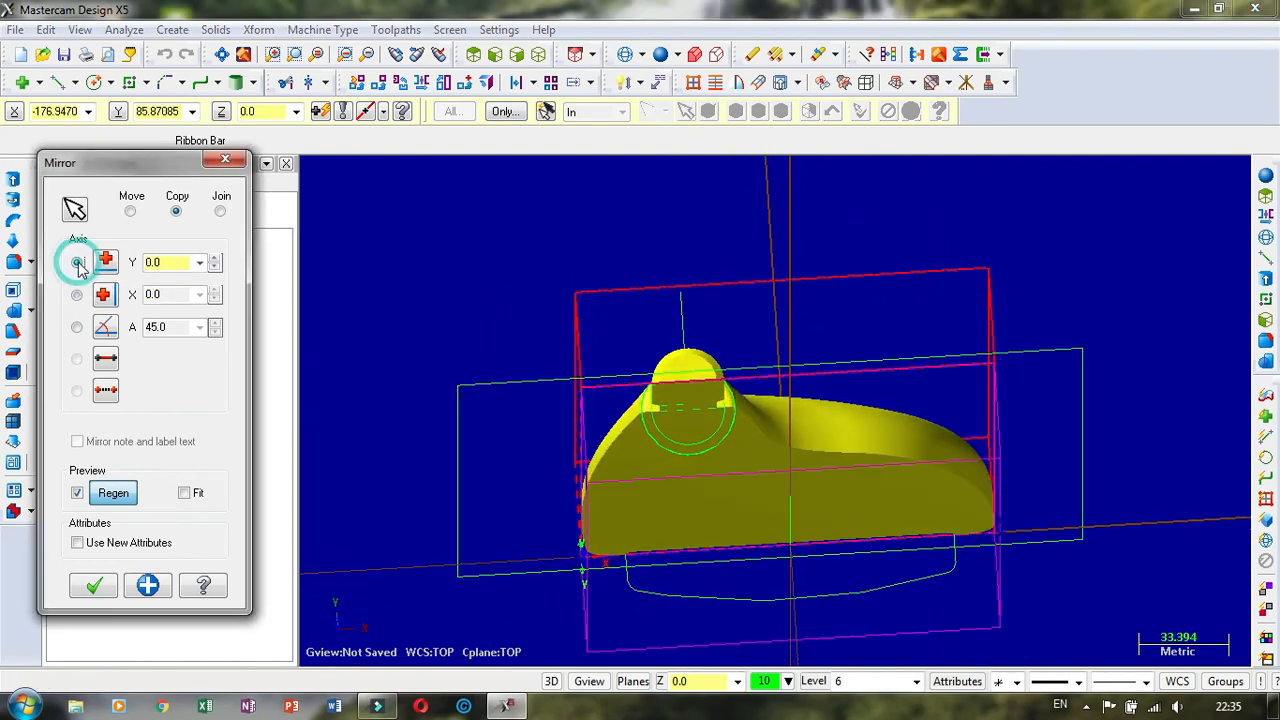
{"action": "scroll", "coordinate": [837, 358], "scroll_direction": "down", "scroll_amount": 3}
{"action": "middle_click_drag", "start_coordinate": [1081, 354], "coordinate": [748, 338]}
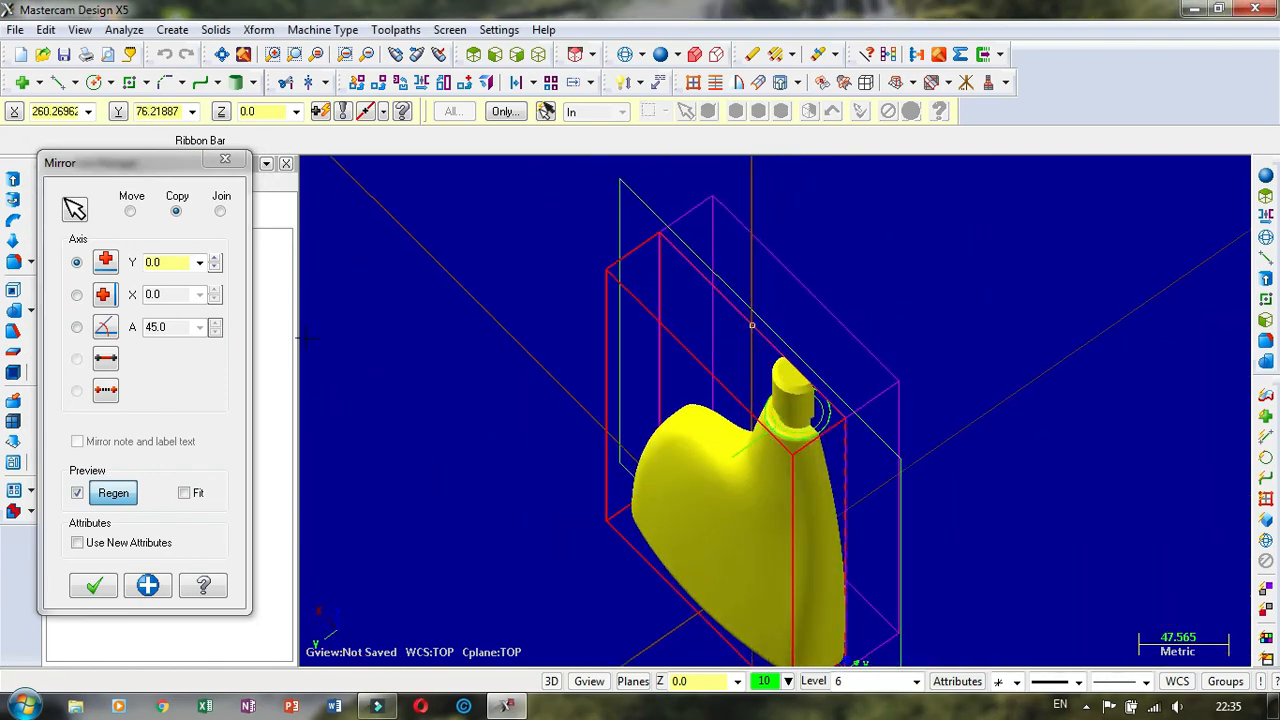
{"action": "left_click", "coordinate": [93, 586]}
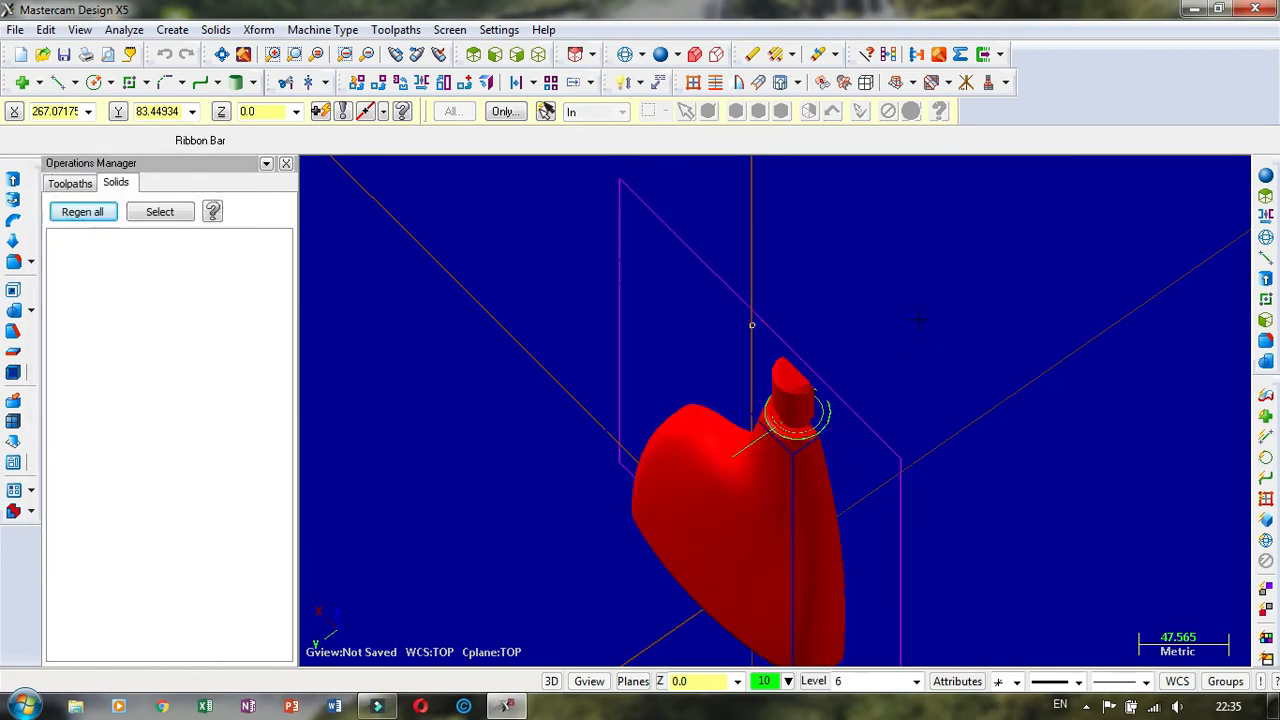
Step: Inspect the seam between the original and mirrored bottle halves and clear the transform result colors
{"action": "middle_click_drag", "start_coordinate": [812, 302], "coordinate": [910, 297]}
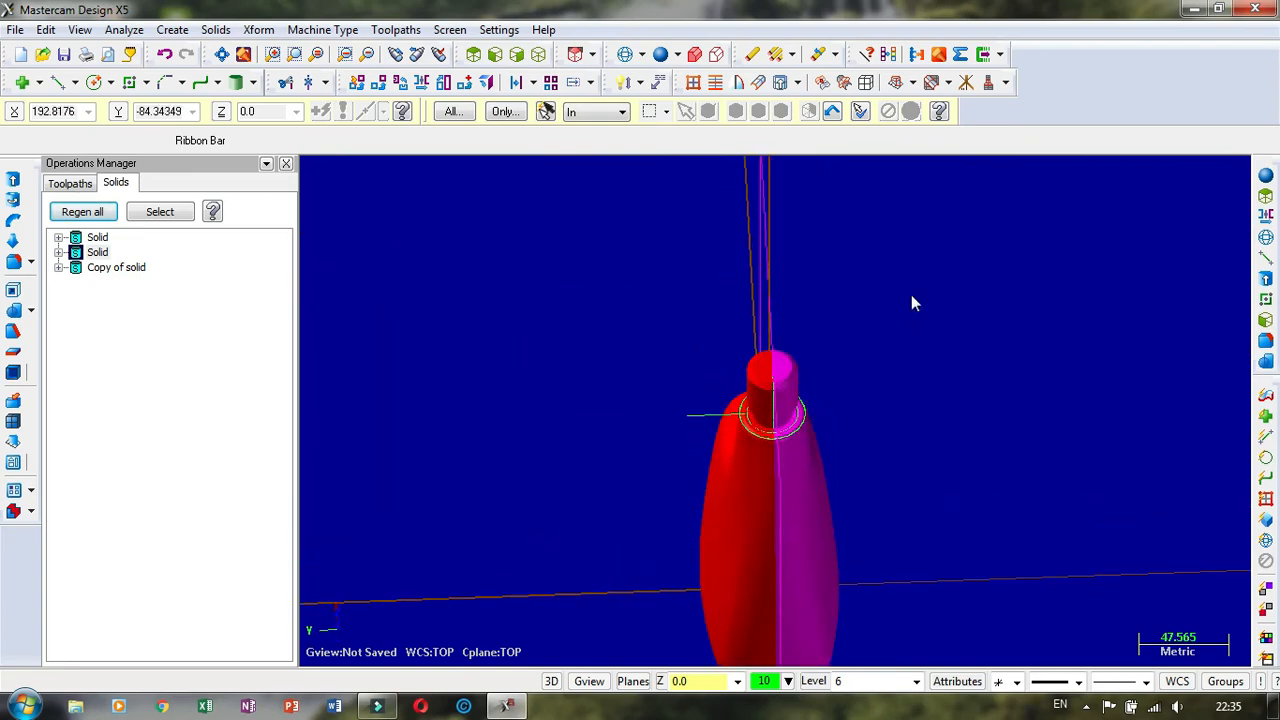
{"action": "right_click", "coordinate": [910, 294]}
{"action": "left_click", "coordinate": [892, 306]}
{"action": "scroll", "coordinate": [748, 228], "scroll_direction": "down", "scroll_amount": 3}
{"action": "scroll", "coordinate": [810, 420], "scroll_direction": "up", "scroll_amount": 2}
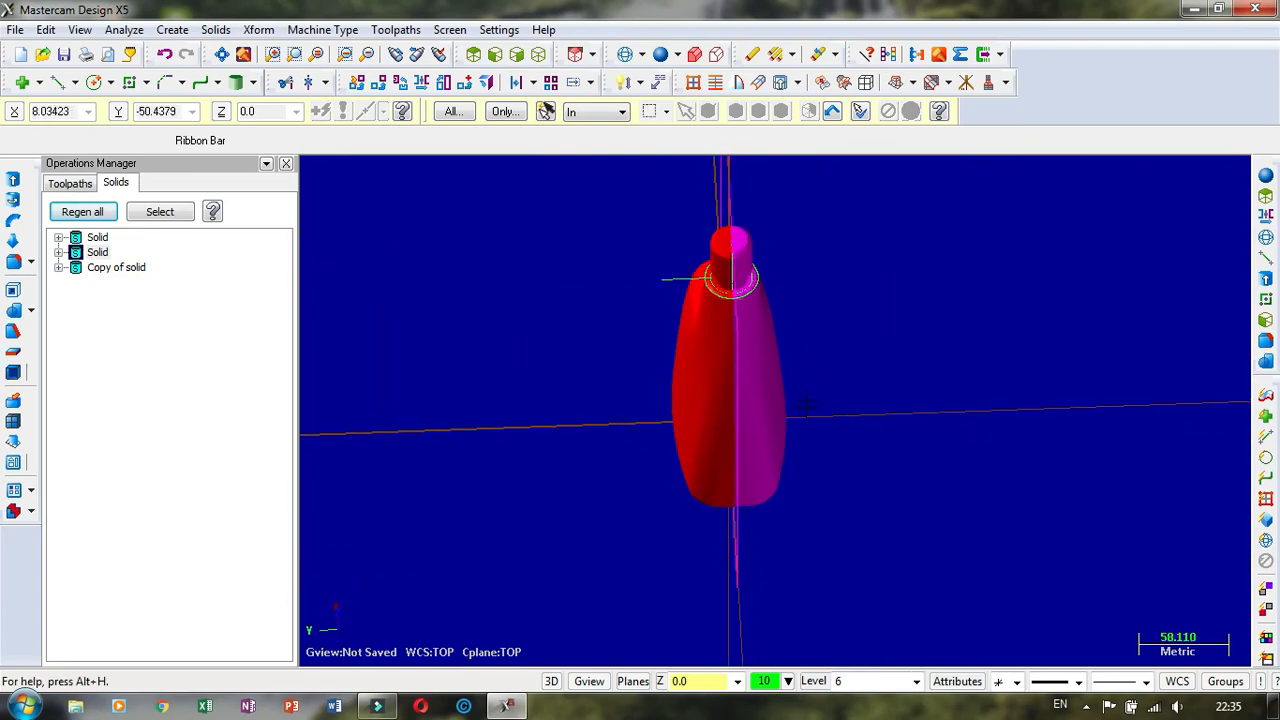
{"action": "scroll", "coordinate": [806, 404], "scroll_direction": "up", "scroll_amount": 2}
{"action": "mouse_move", "coordinate": [816, 304]}
{"action": "middle_mouse_down"}
{"action": "mouse_move", "coordinate": [846, 258]}
{"action": "mouse_move", "coordinate": [931, 289]}
{"action": "mouse_move", "coordinate": [820, 280]}
{"action": "middle_mouse_up"}
{"action": "right_click", "coordinate": [884, 298]}
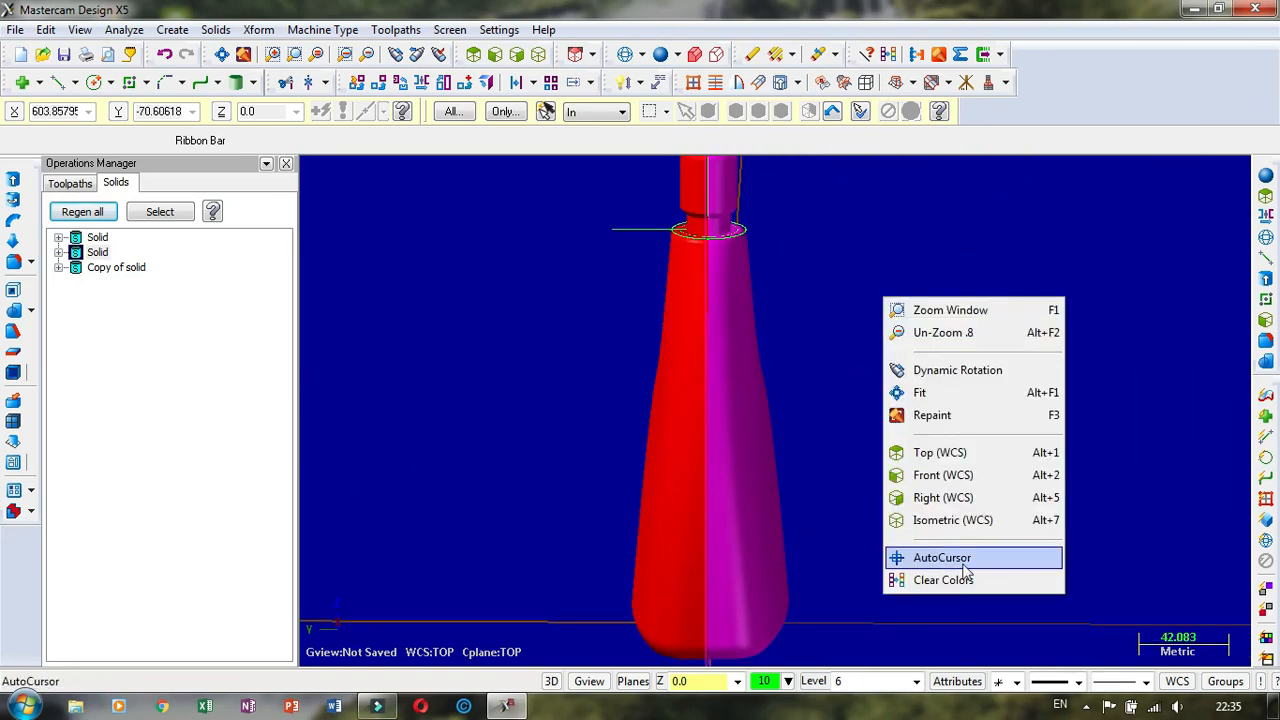
{"action": "left_click", "coordinate": [922, 581]}
{"action": "scroll", "coordinate": [906, 328], "scroll_direction": "down", "scroll_amount": 3}
{"action": "scroll", "coordinate": [866, 346], "scroll_direction": "up", "scroll_amount": 2}
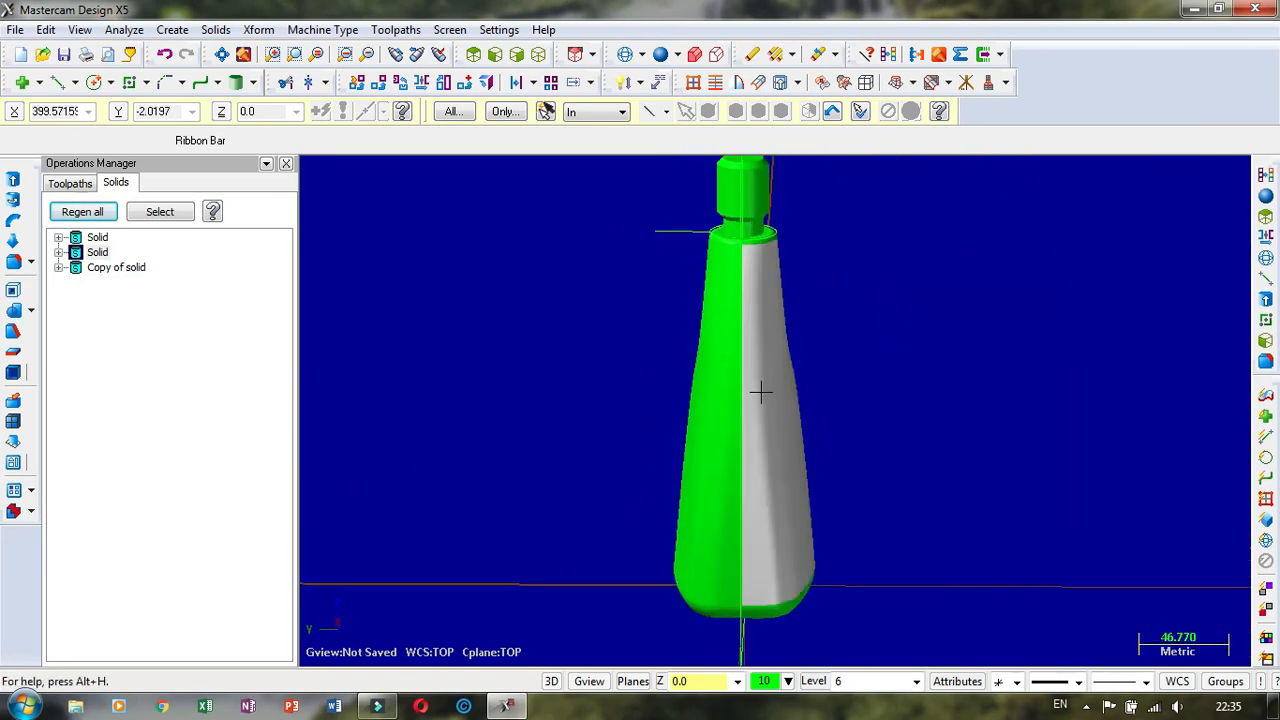
Step: Select each bottle half to check them as separate bodies, and clear the selection
{"action": "left_click", "coordinate": [760, 392]}
{"action": "left_click", "coordinate": [704, 411]}
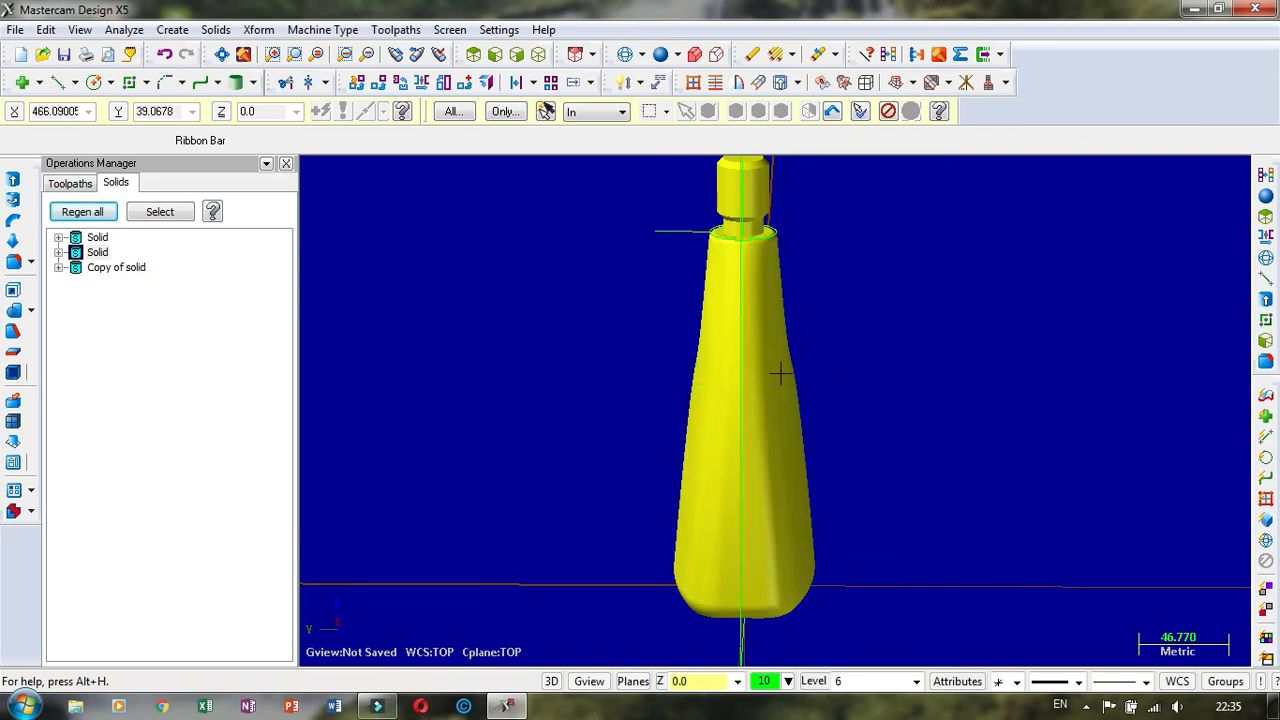
{"action": "key", "text": "Escape"}
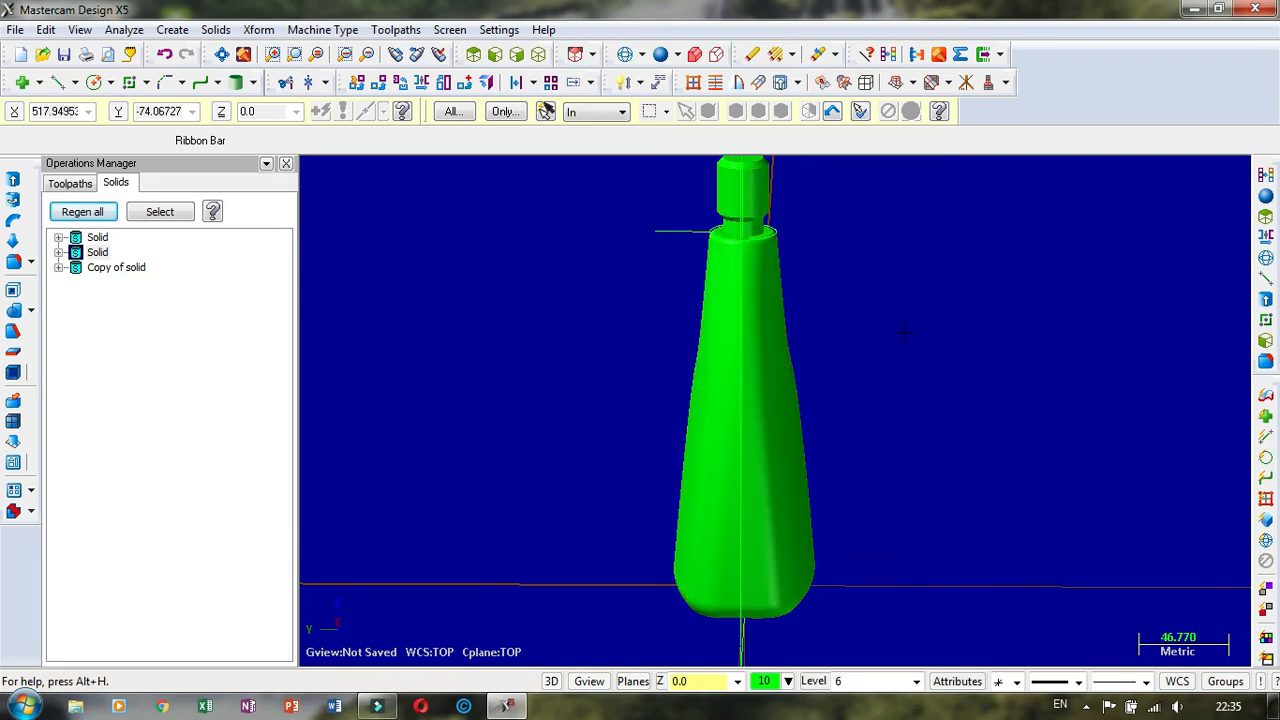
Step: Extrude the rectangle enclosing the bottle as a new body with a distance of 50.0
{"action": "scroll", "coordinate": [904, 337], "scroll_direction": "down", "scroll_amount": 3}
{"action": "middle_click_drag", "start_coordinate": [886, 302], "coordinate": [948, 289]}
{"action": "left_click", "coordinate": [12, 180]}
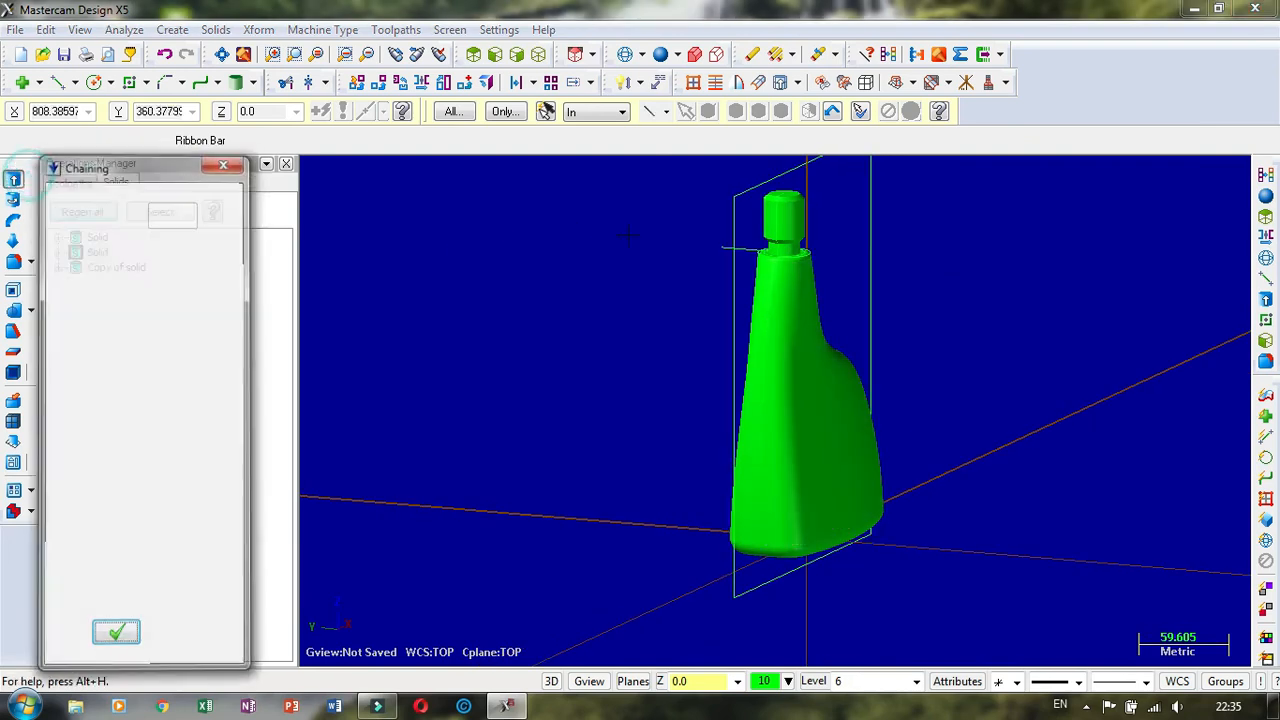
{"action": "left_click", "coordinate": [734, 480]}
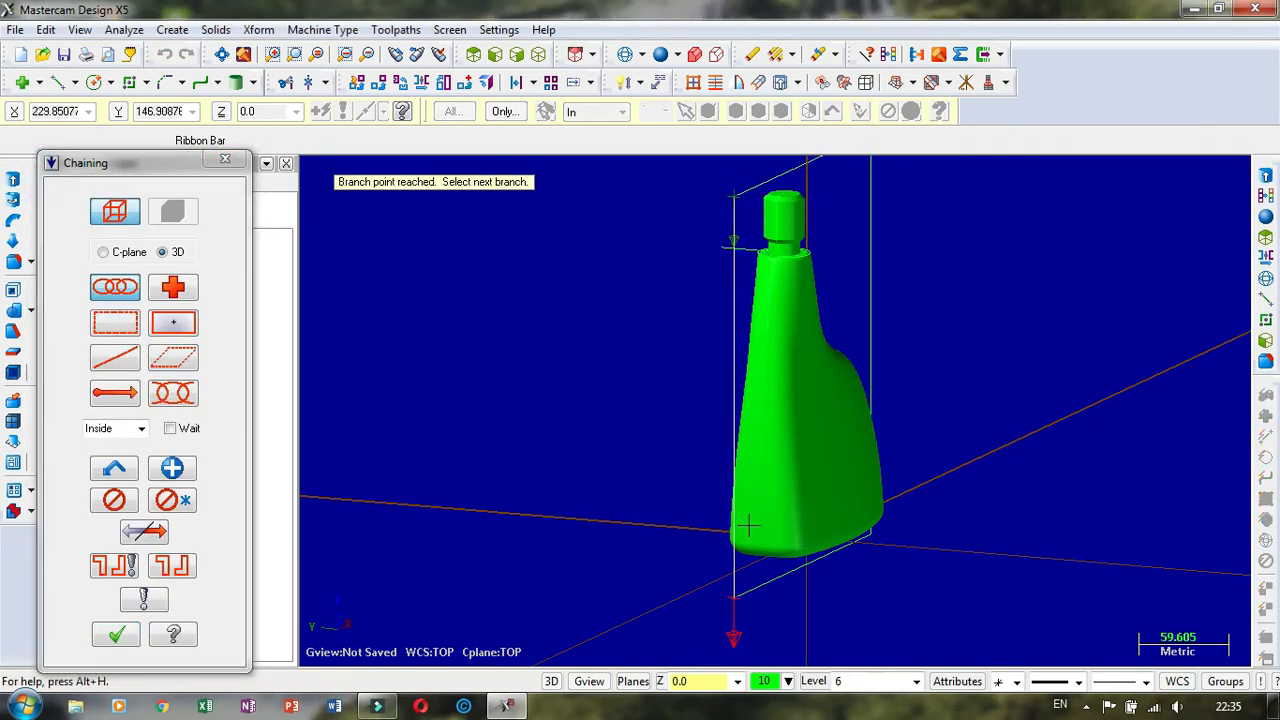
{"action": "left_click", "coordinate": [768, 591]}
{"action": "left_click", "coordinate": [871, 332]}
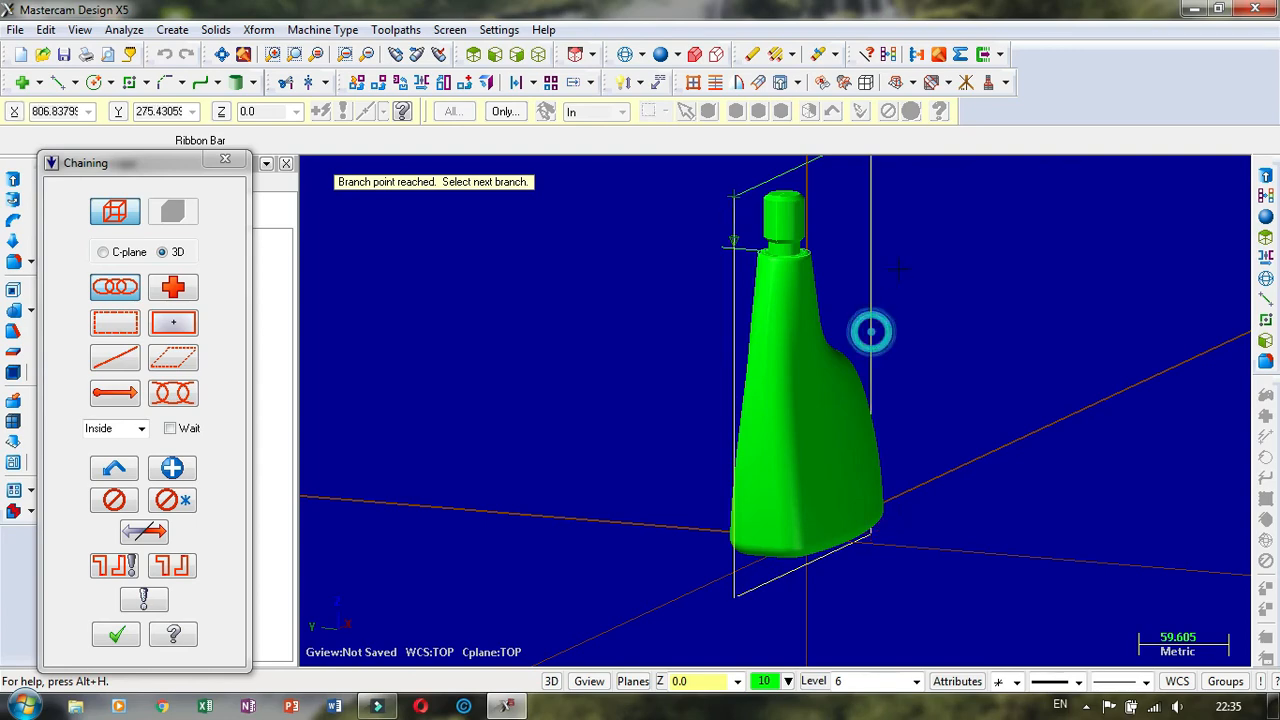
{"action": "scroll", "coordinate": [875, 546], "scroll_direction": "down", "scroll_amount": 2}
{"action": "left_click", "coordinate": [846, 243]}
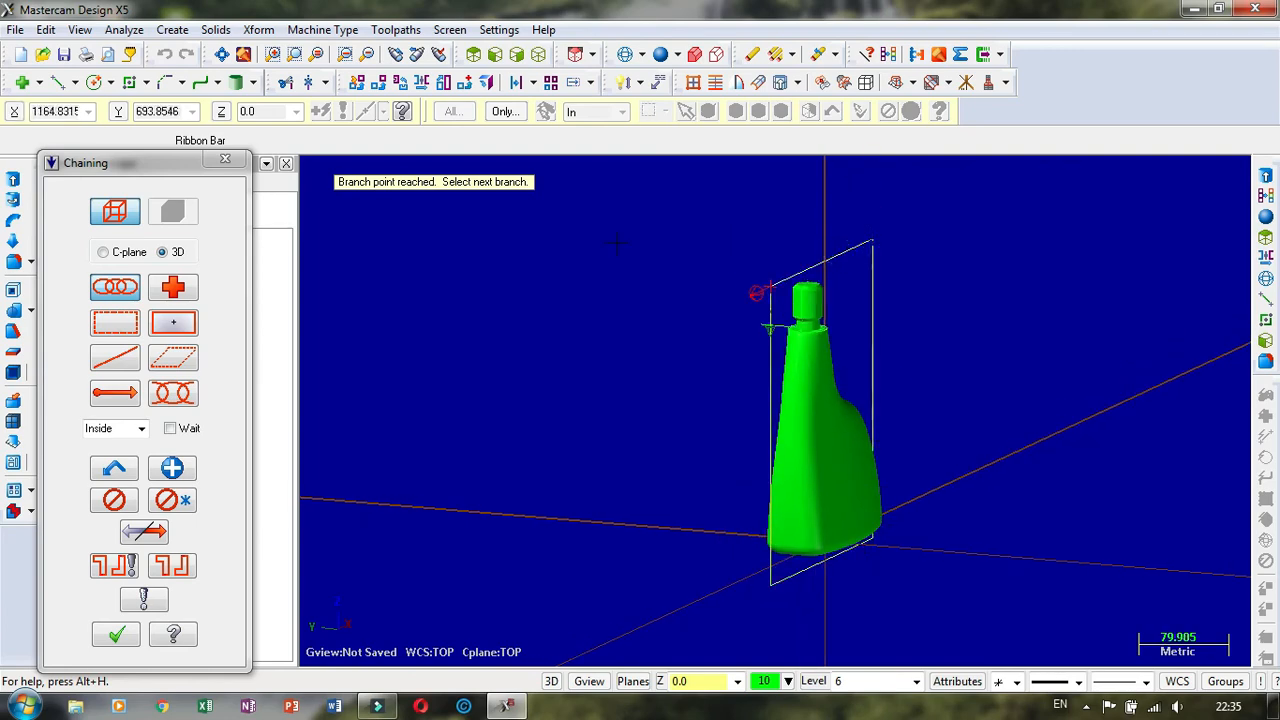
{"action": "left_click", "coordinate": [117, 637]}
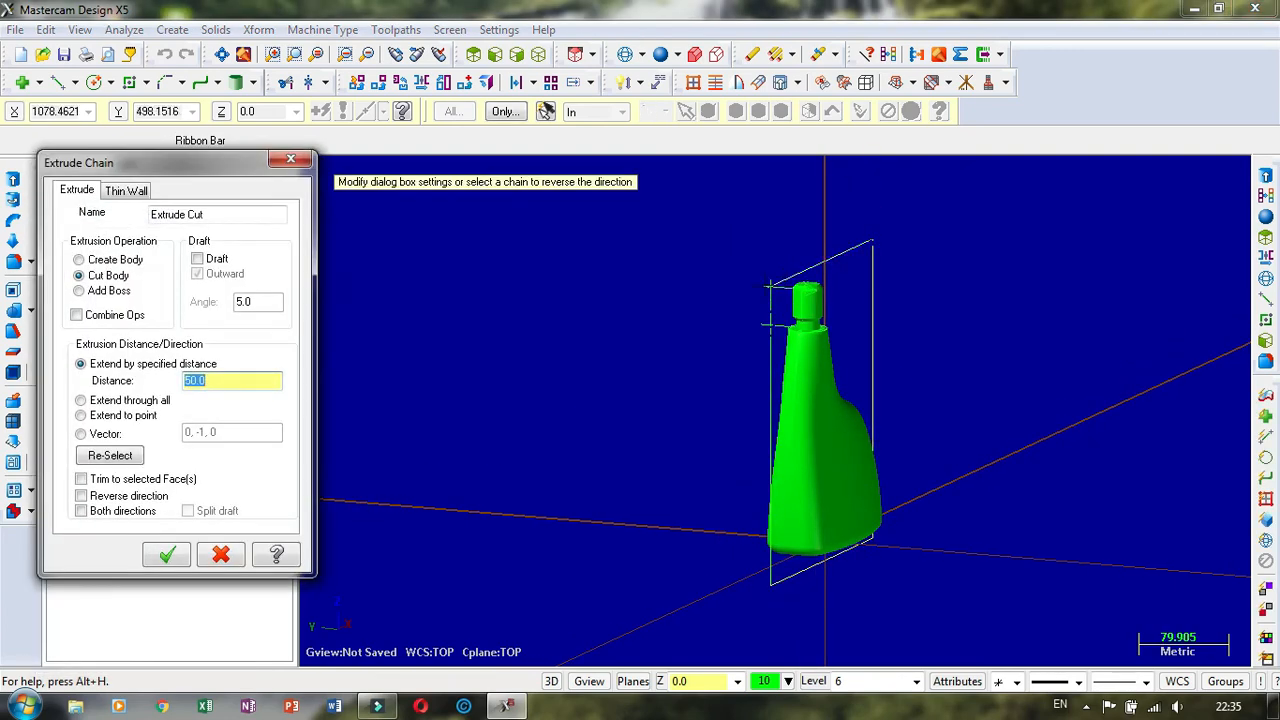
{"action": "left_click", "coordinate": [97, 262]}
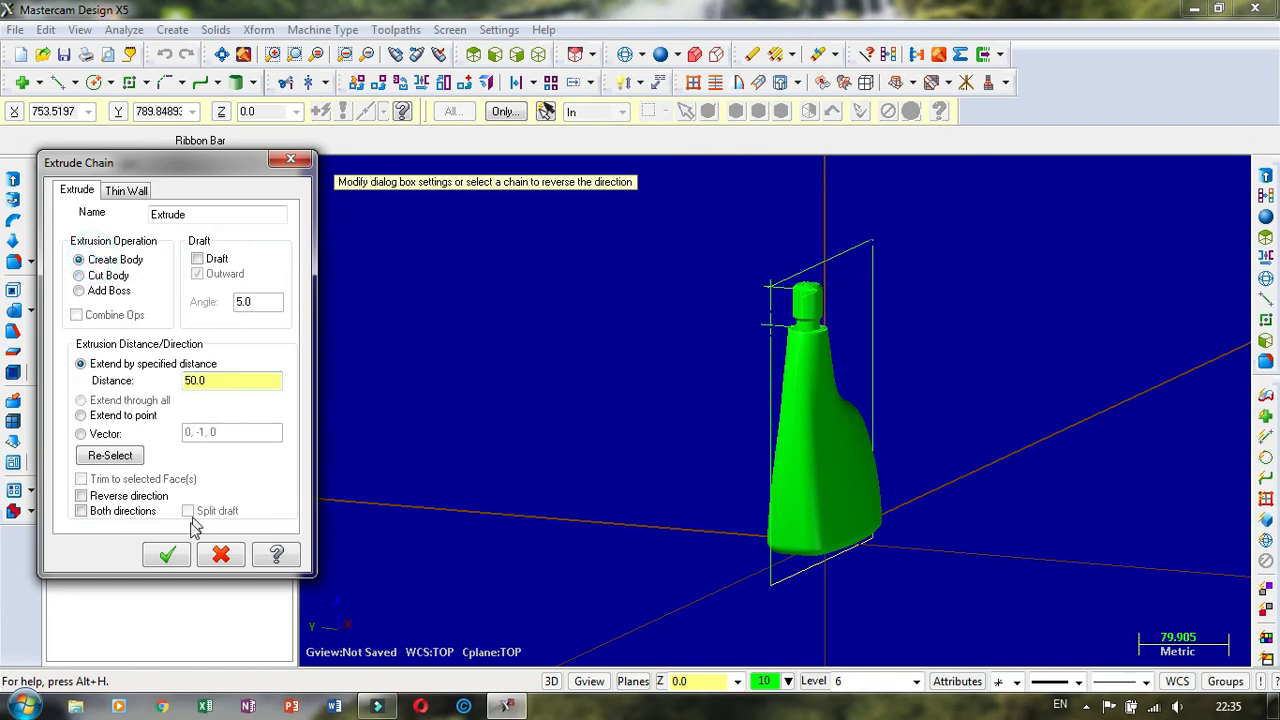
{"action": "left_click", "coordinate": [175, 559]}
Step: Examine how the extruded block sits against the two bottle halves from several sides
{"action": "scroll", "coordinate": [695, 394], "scroll_direction": "down", "scroll_amount": 3}
{"action": "scroll", "coordinate": [690, 330], "scroll_direction": "up", "scroll_amount": 2}
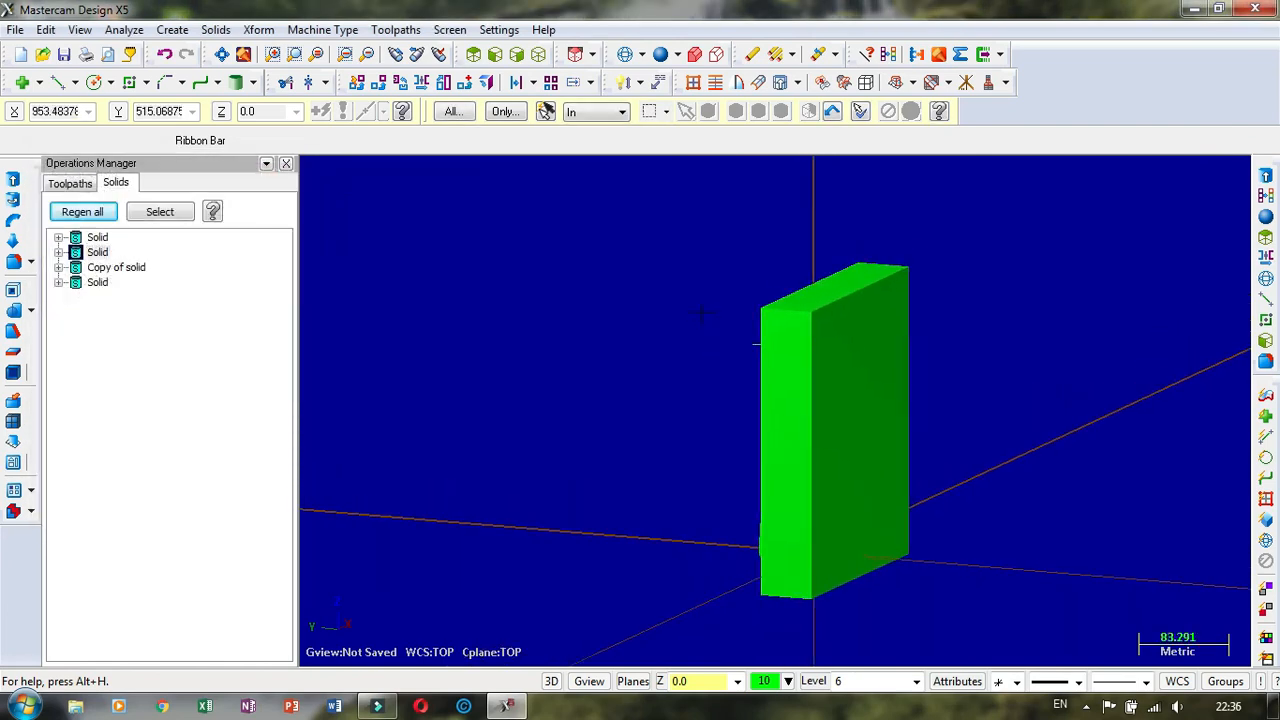
{"action": "mouse_move", "coordinate": [560, 352]}
{"action": "middle_mouse_down"}
{"action": "mouse_move", "coordinate": [579, 291]}
{"action": "mouse_move", "coordinate": [565, 329]}
{"action": "middle_mouse_up"}
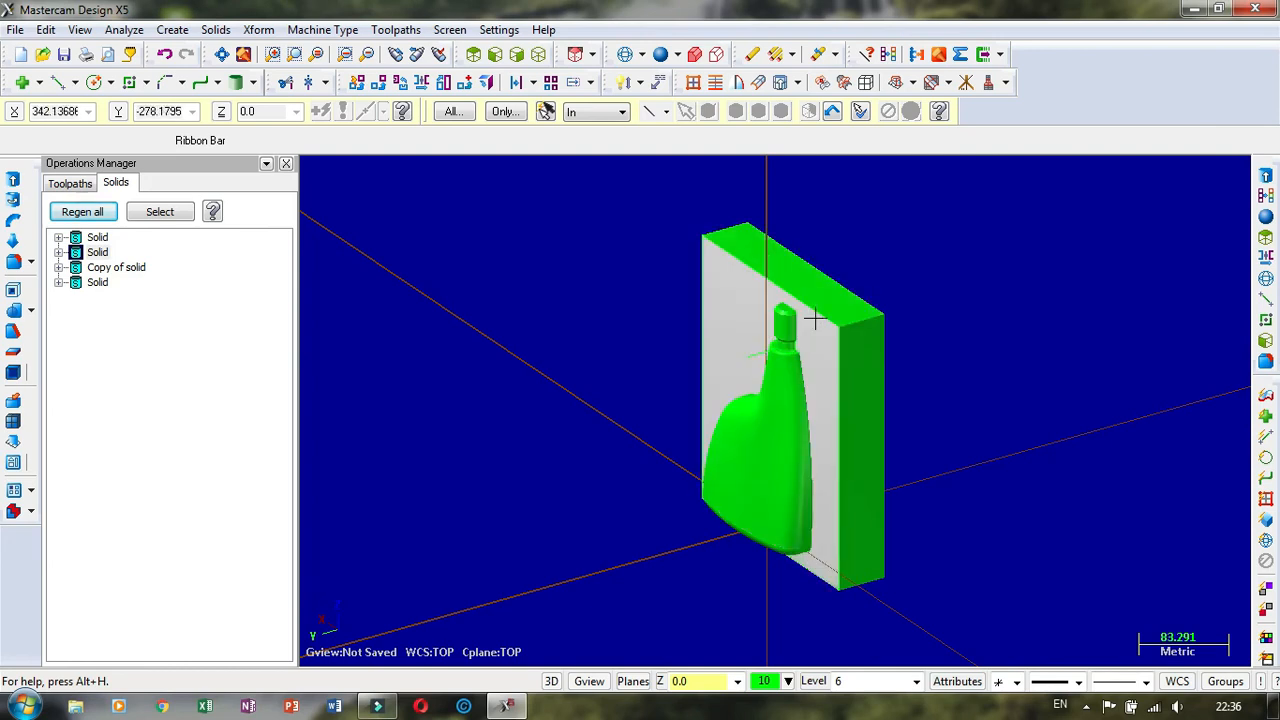
{"action": "left_click", "coordinate": [763, 456]}
{"action": "key", "text": "Return"}
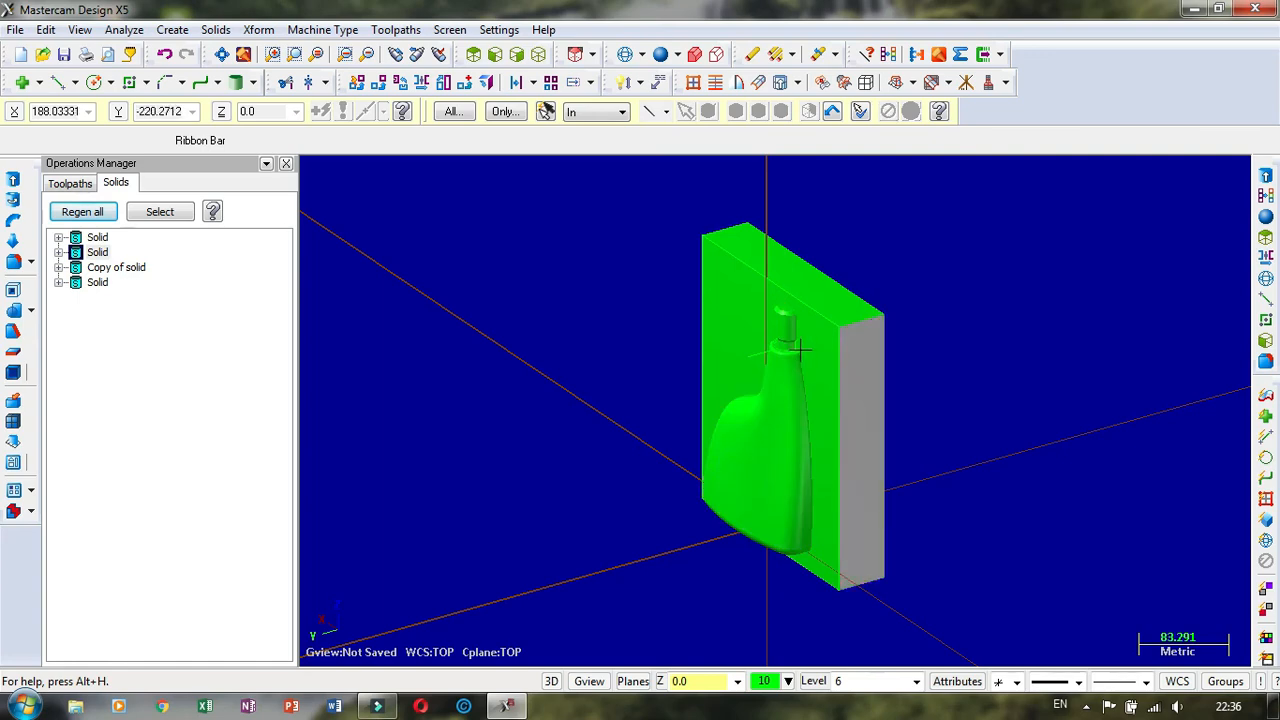
{"action": "key", "text": "Escape"}
{"action": "middle_click_drag", "start_coordinate": [568, 405], "coordinate": [752, 400]}
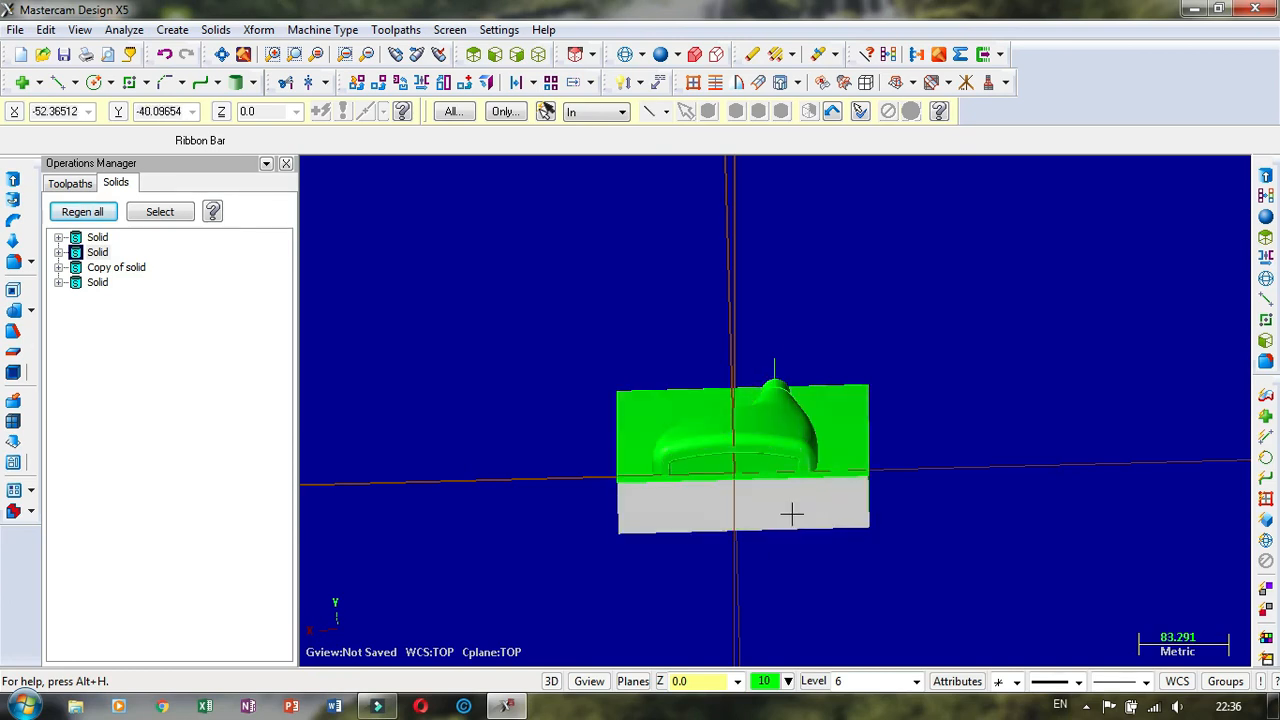
{"action": "middle_click_drag", "start_coordinate": [791, 514], "coordinate": [640, 334]}
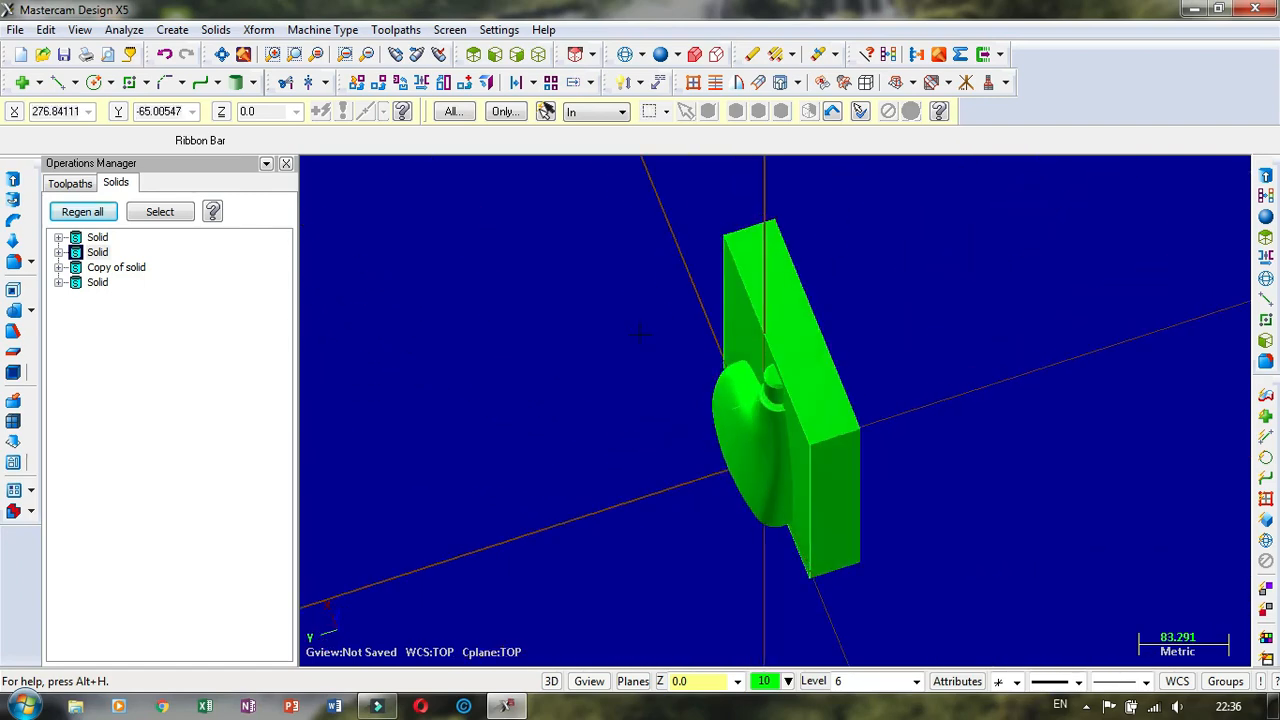
{"action": "left_click", "coordinate": [748, 410]}
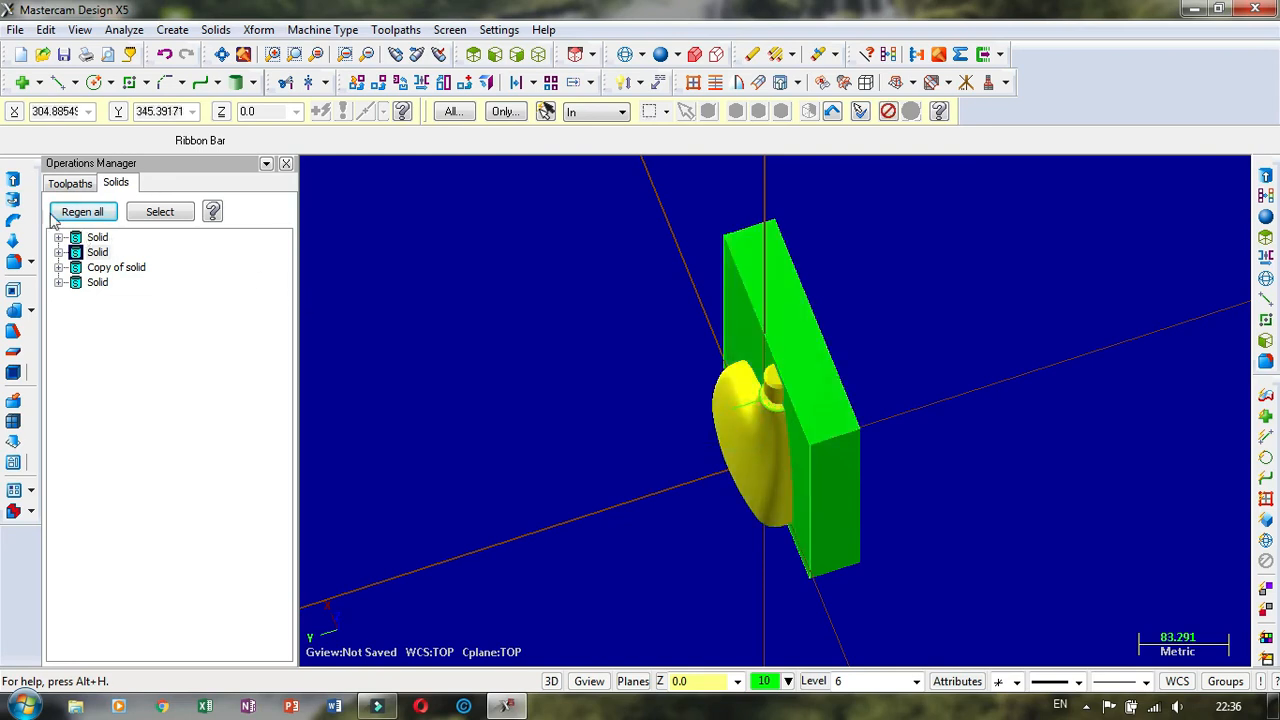
{"action": "left_click", "coordinate": [31, 311]}
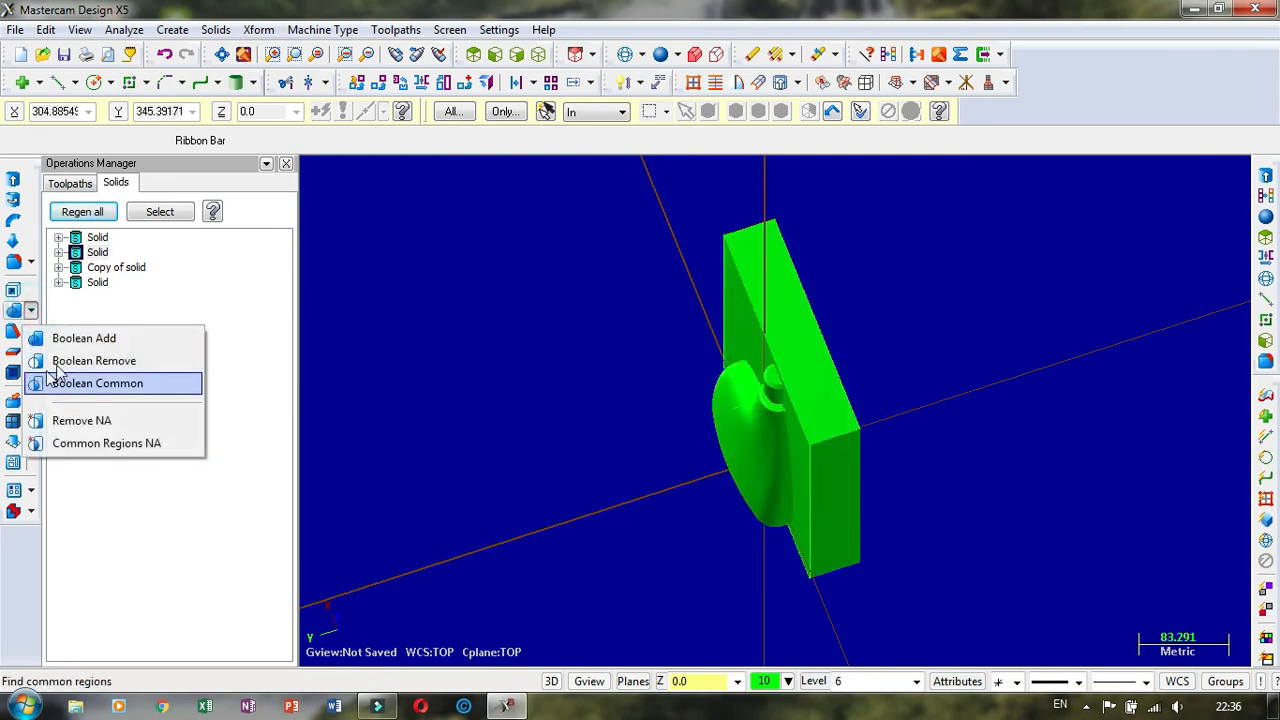
{"action": "left_click", "coordinate": [62, 338]}
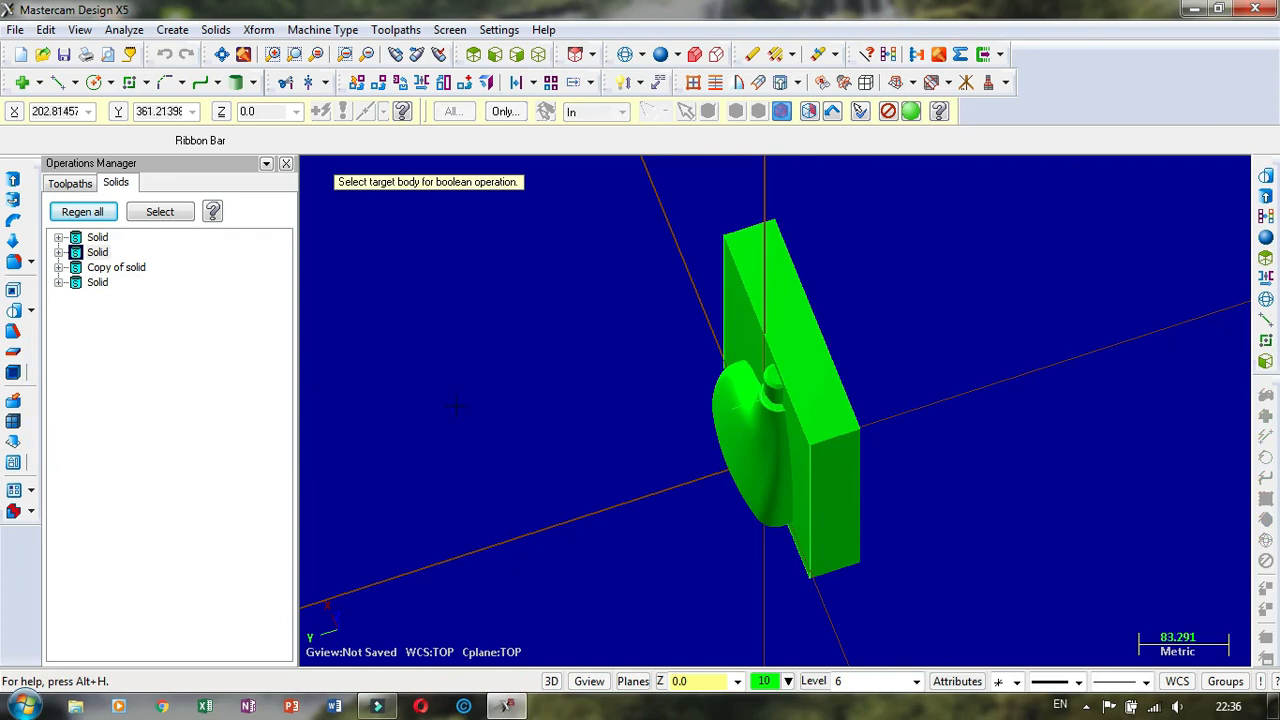
{"action": "left_click", "coordinate": [806, 338]}
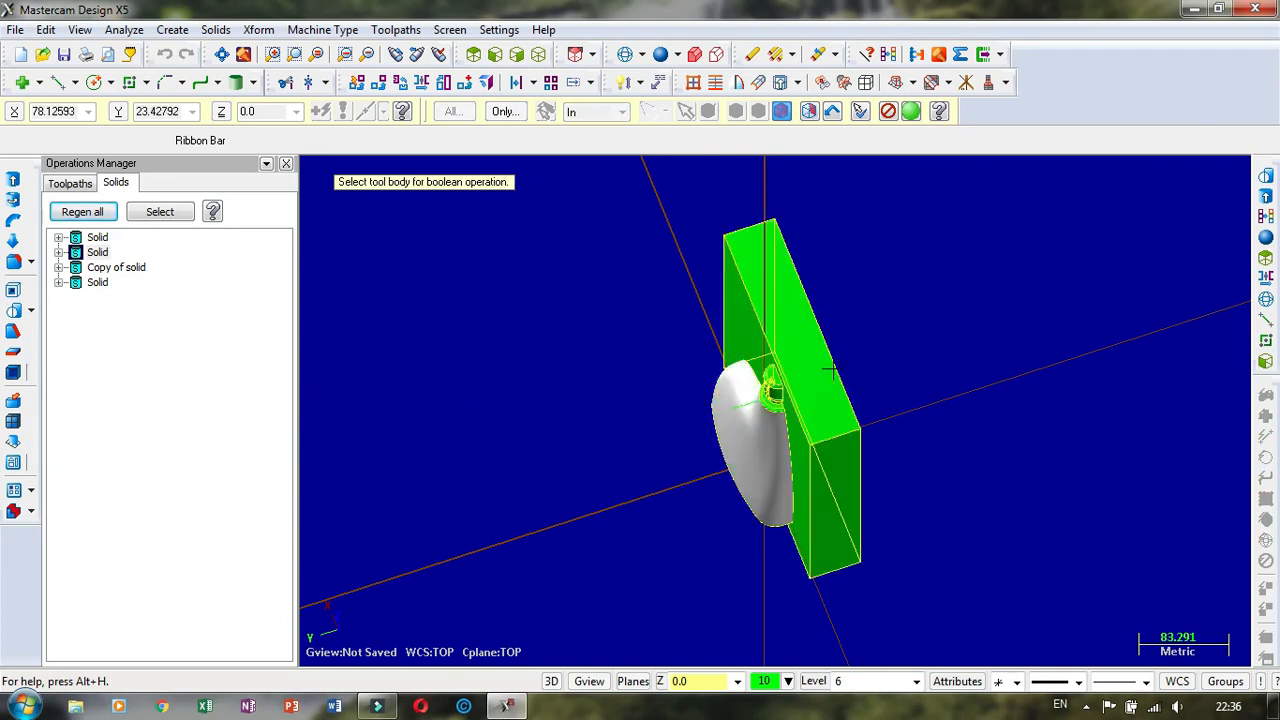
Step: Delete the bottle half protruding from the block, undo the deletion, and clear the selection
{"action": "left_click", "coordinate": [734, 425]}
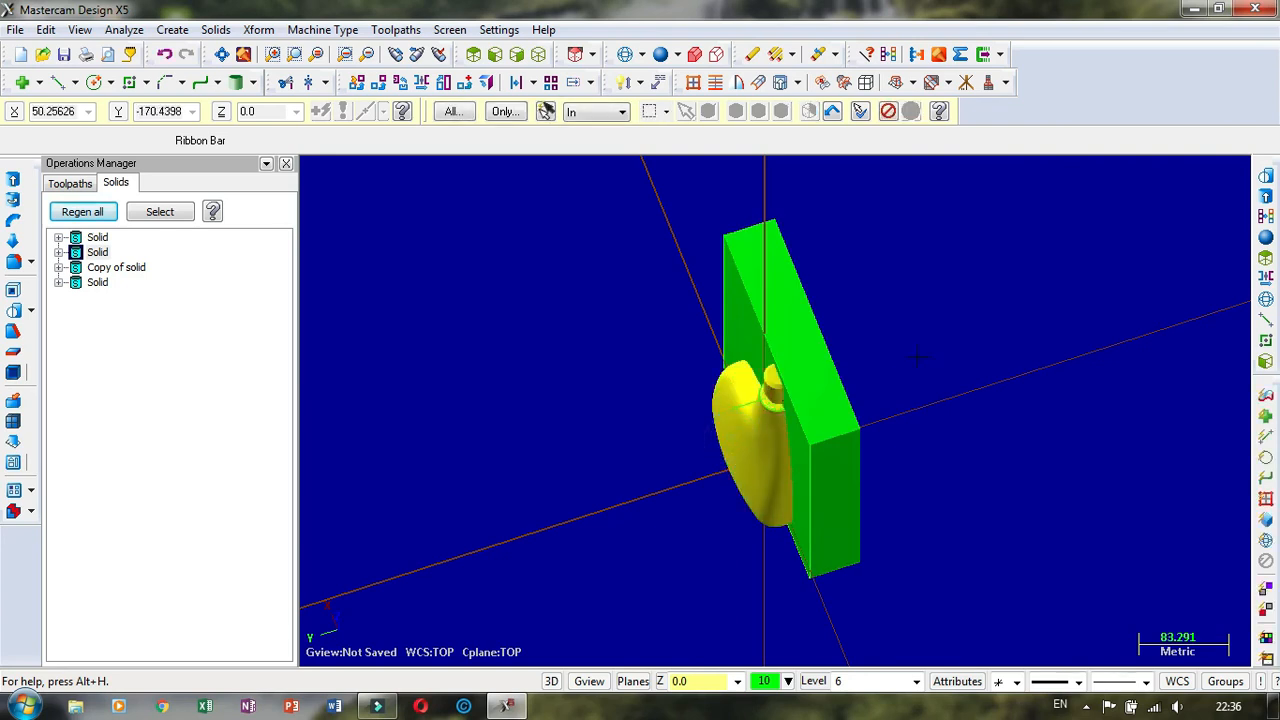
{"action": "key", "text": "Return"}
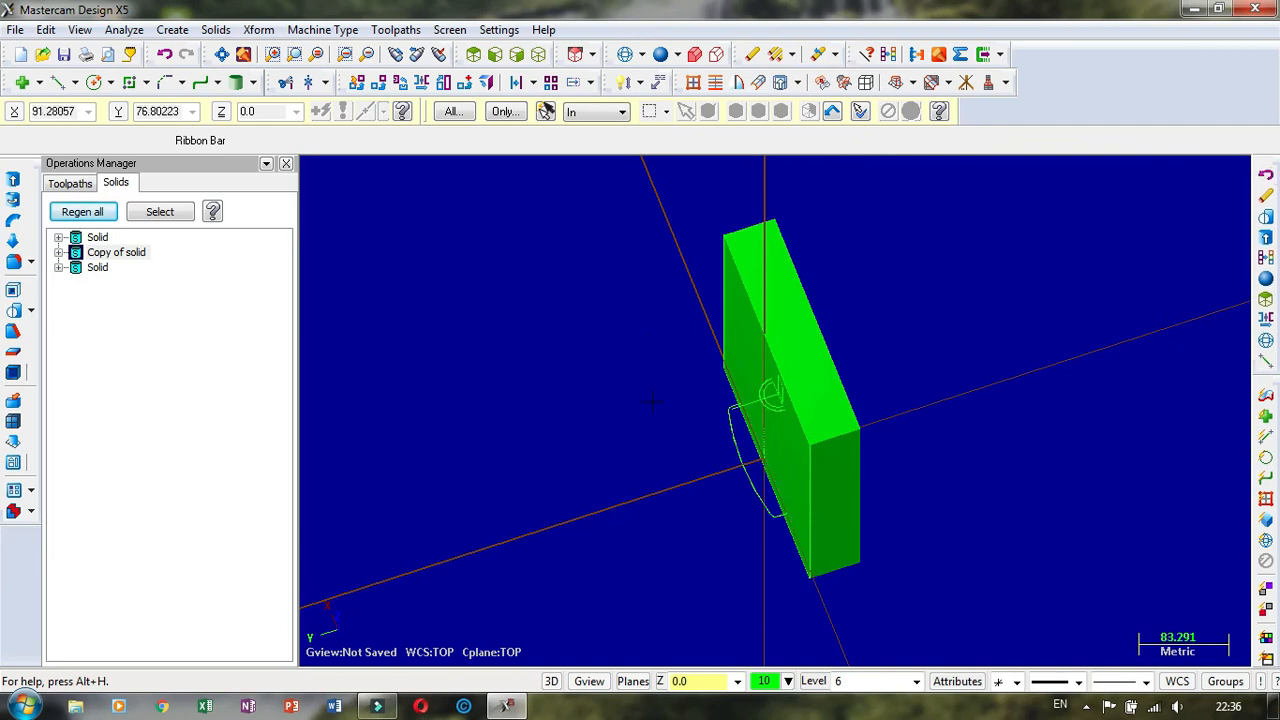
{"action": "key", "text": "ctrl+z"}
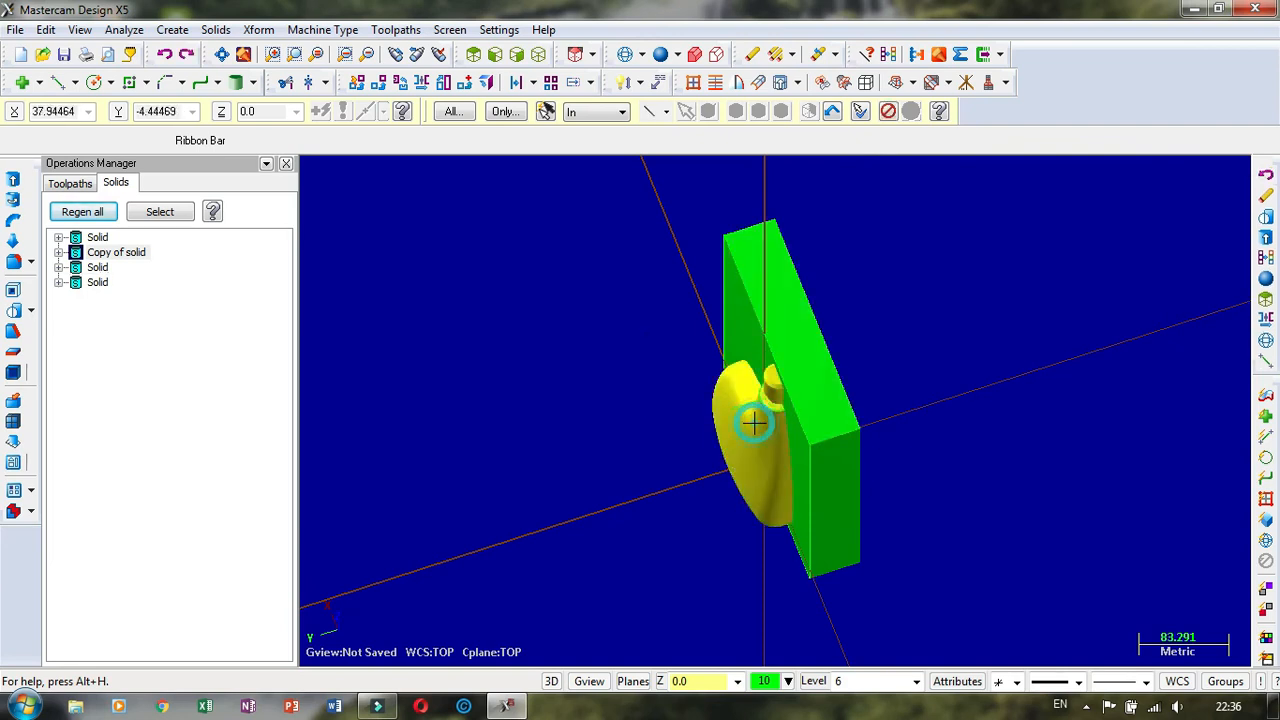
{"action": "left_click", "coordinate": [762, 435]}
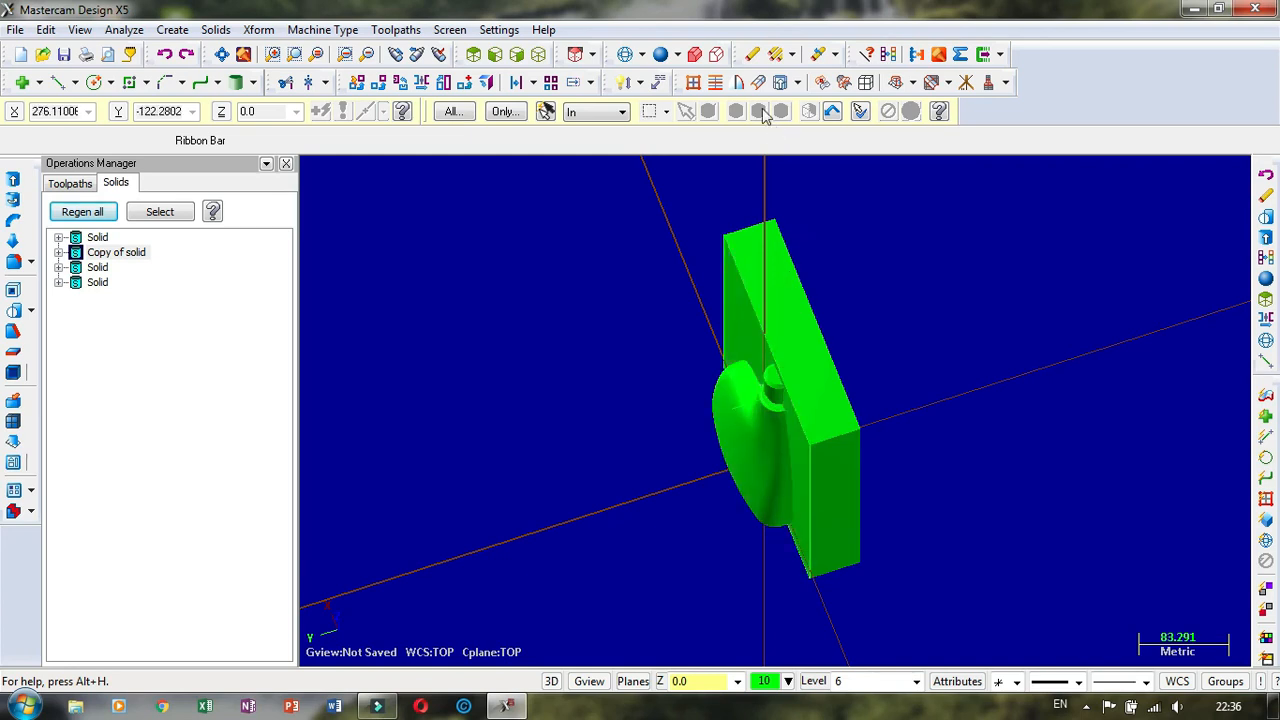
Step: Display the model in wireframe and try a Boolean Add with the rectangular block as the target body
{"action": "left_click", "coordinate": [624, 55]}
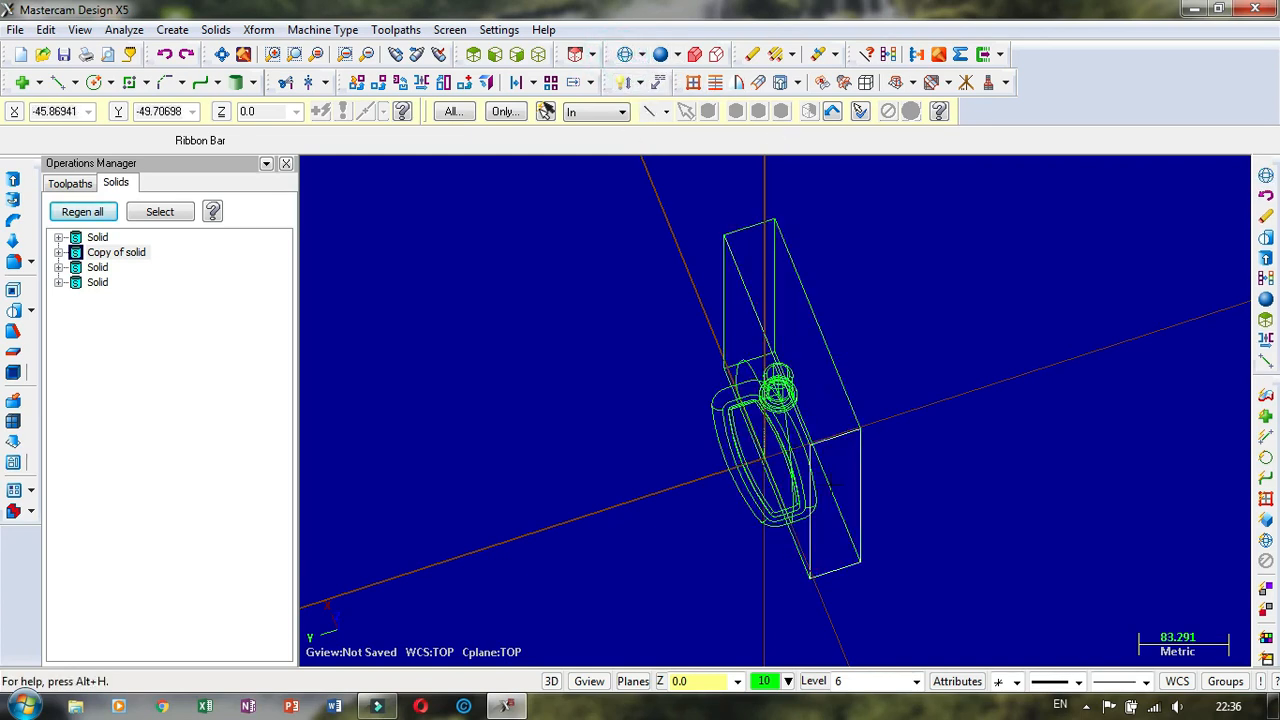
{"action": "key", "text": "alt+Right"}
{"action": "key", "text": "alt+Right"}
{"action": "key", "text": "alt+Right"}
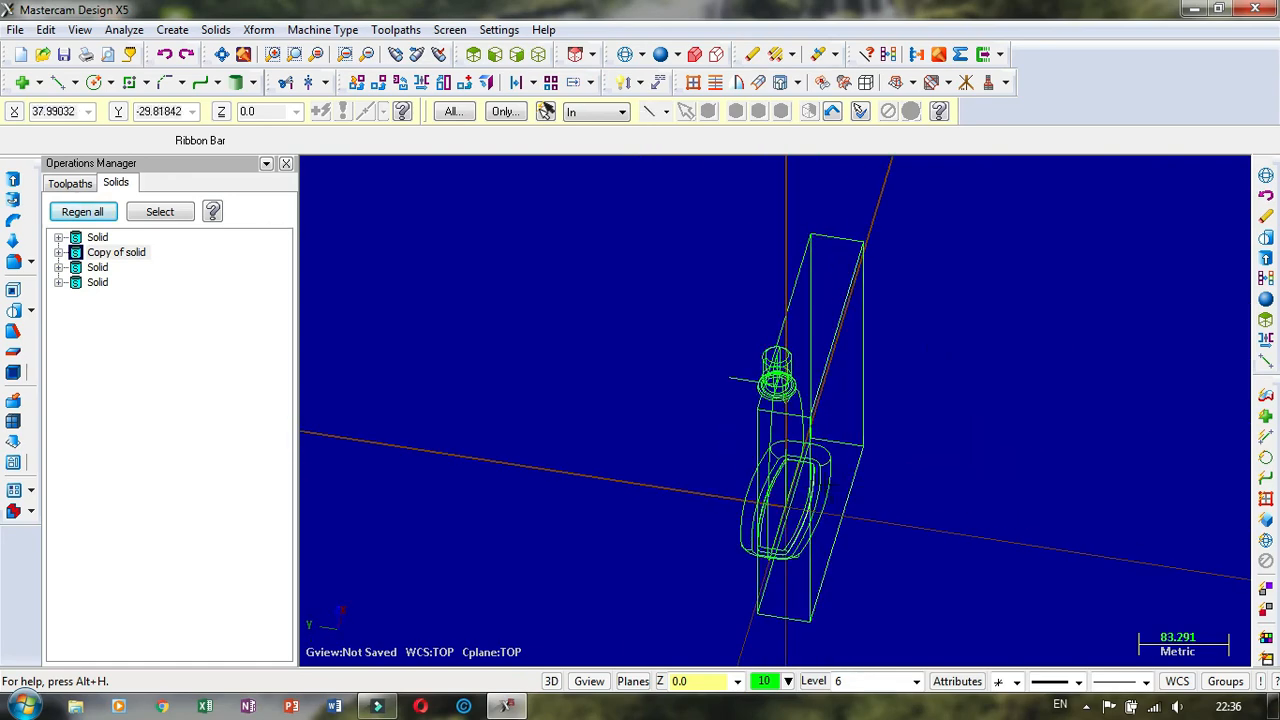
{"action": "left_click", "coordinate": [31, 310]}
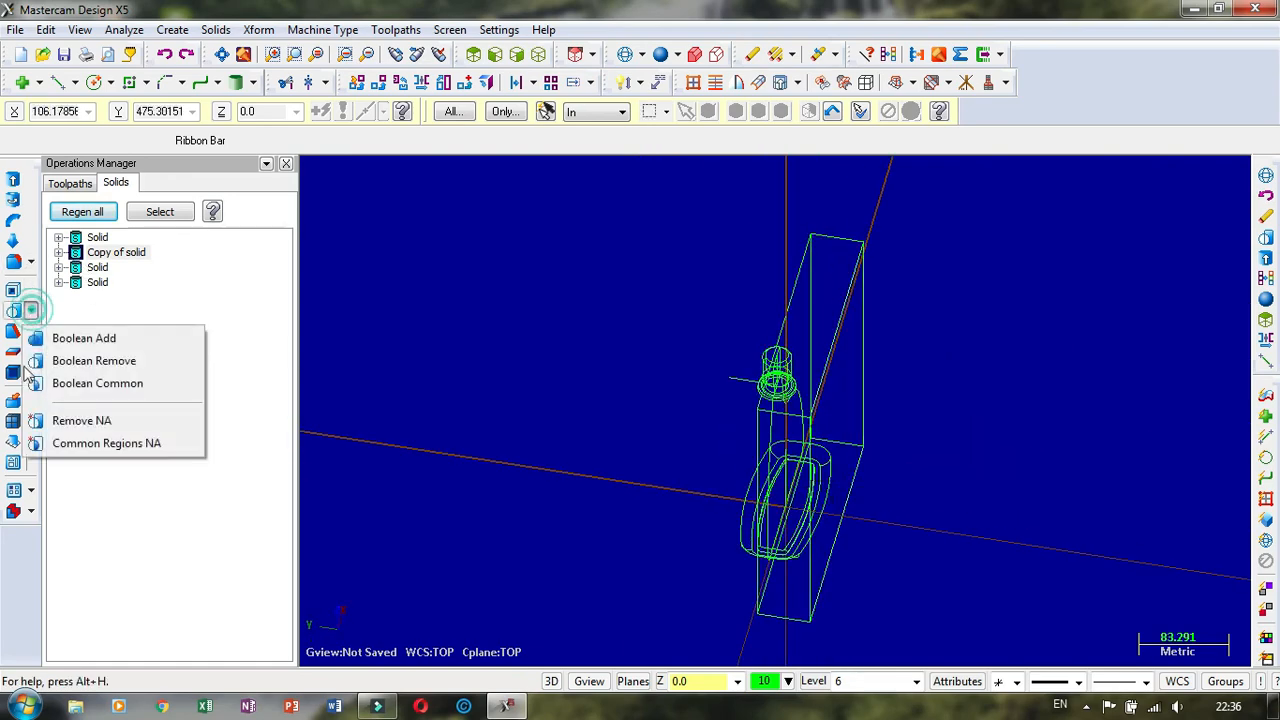
{"action": "left_click", "coordinate": [93, 342]}
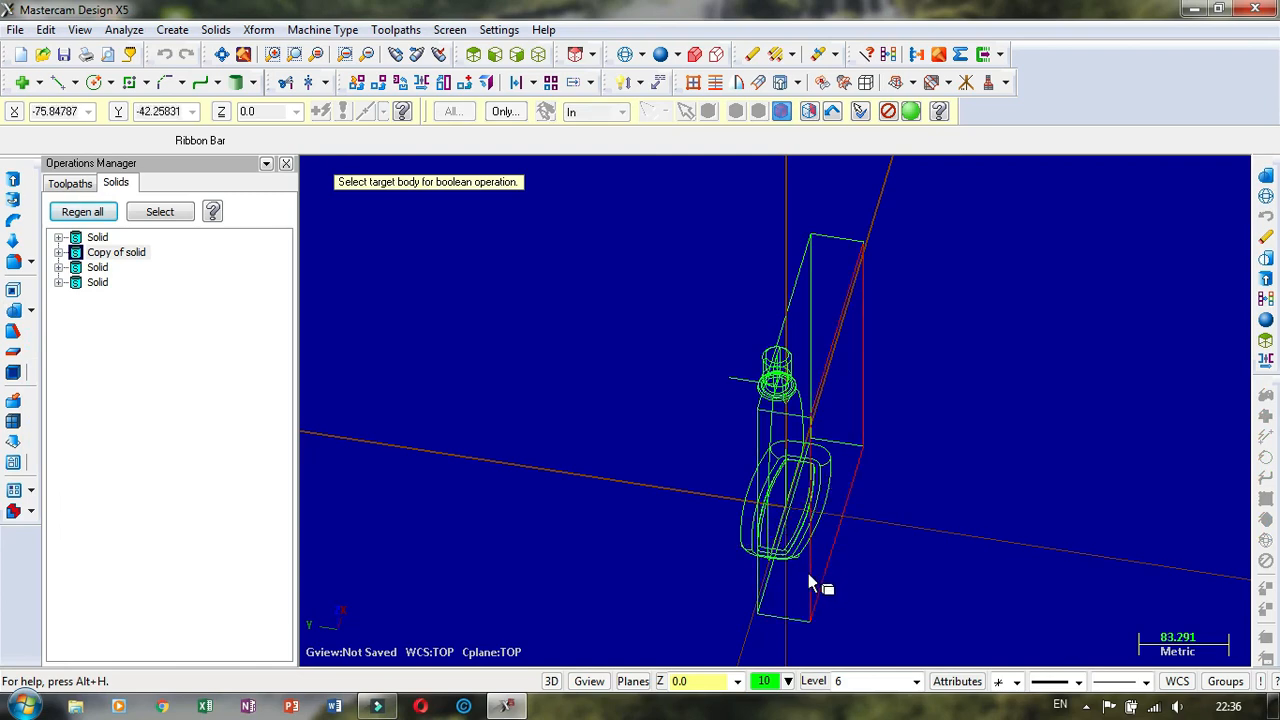
{"action": "scroll", "coordinate": [806, 578], "scroll_direction": "up", "scroll_amount": 5}
{"action": "left_click", "coordinate": [791, 527]}
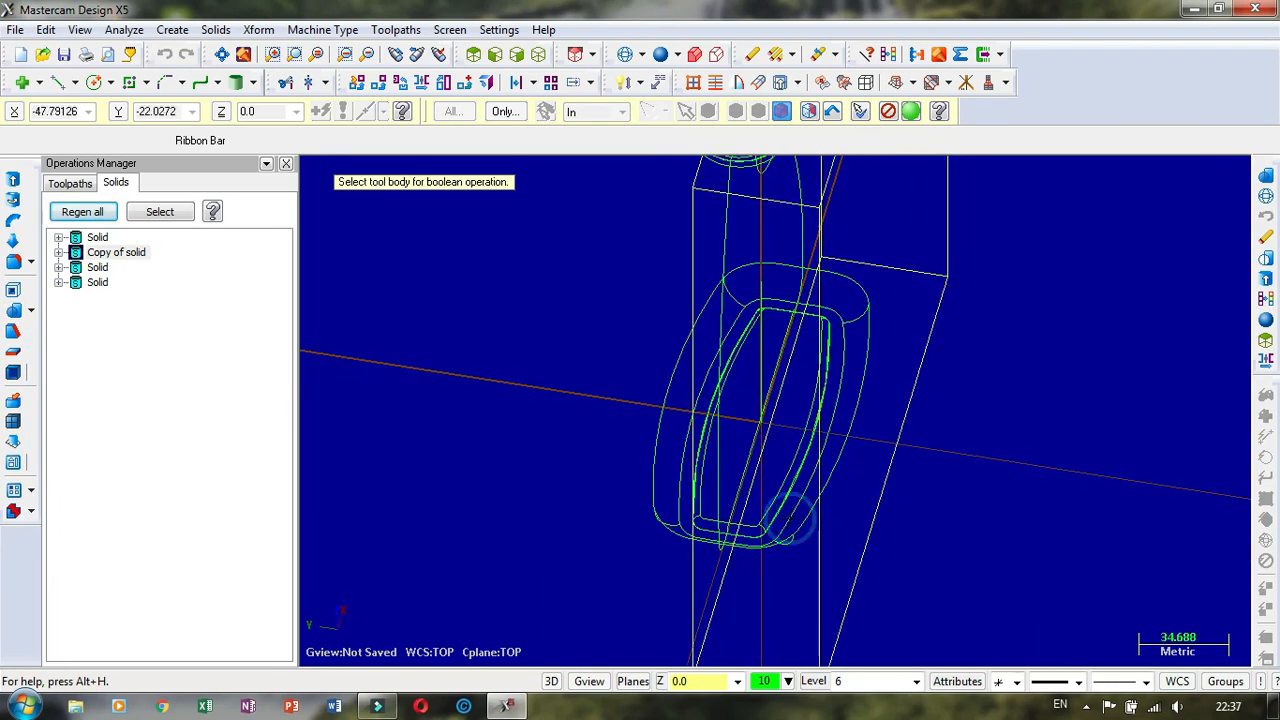
{"action": "scroll", "coordinate": [1031, 490], "scroll_direction": "down", "scroll_amount": 2}
{"action": "middle_click_drag", "start_coordinate": [1031, 395], "coordinate": [960, 420]}
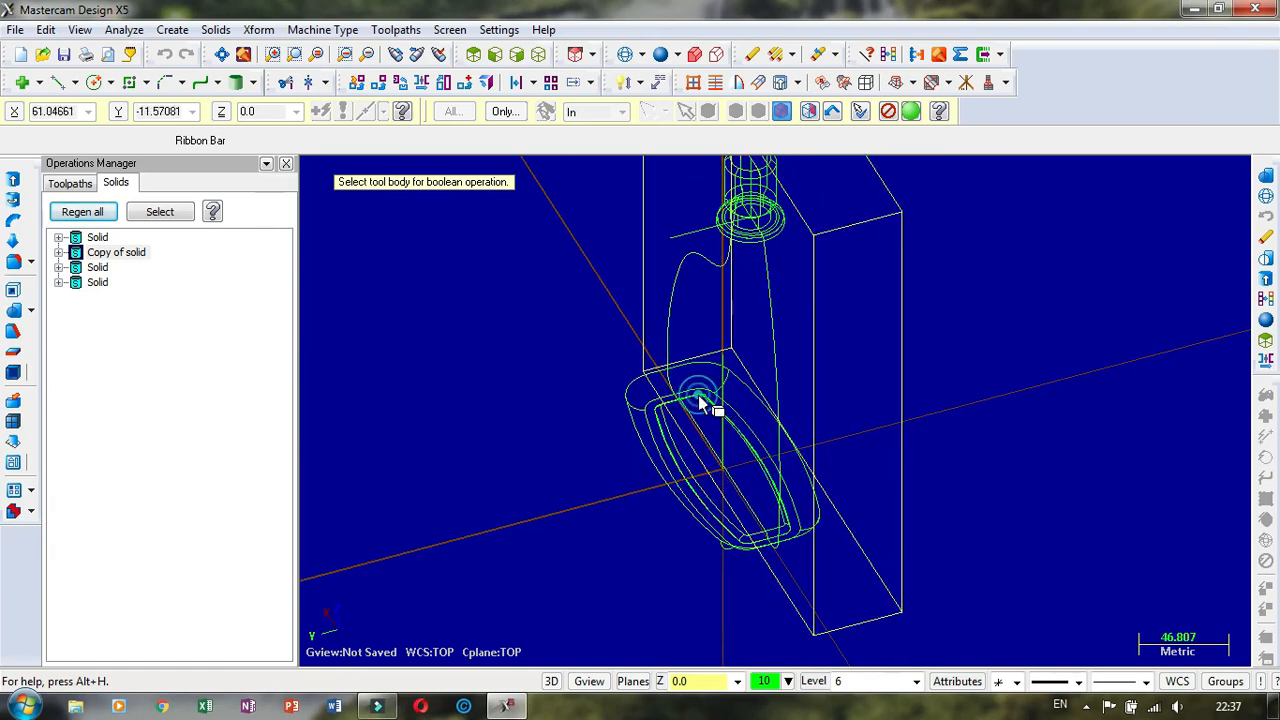
{"action": "key", "text": "Escape"}
Step: Delete the extruded rectangular block, leaving the two bottle halves and the rectangle in place
{"action": "scroll", "coordinate": [951, 341], "scroll_direction": "down", "scroll_amount": 3}
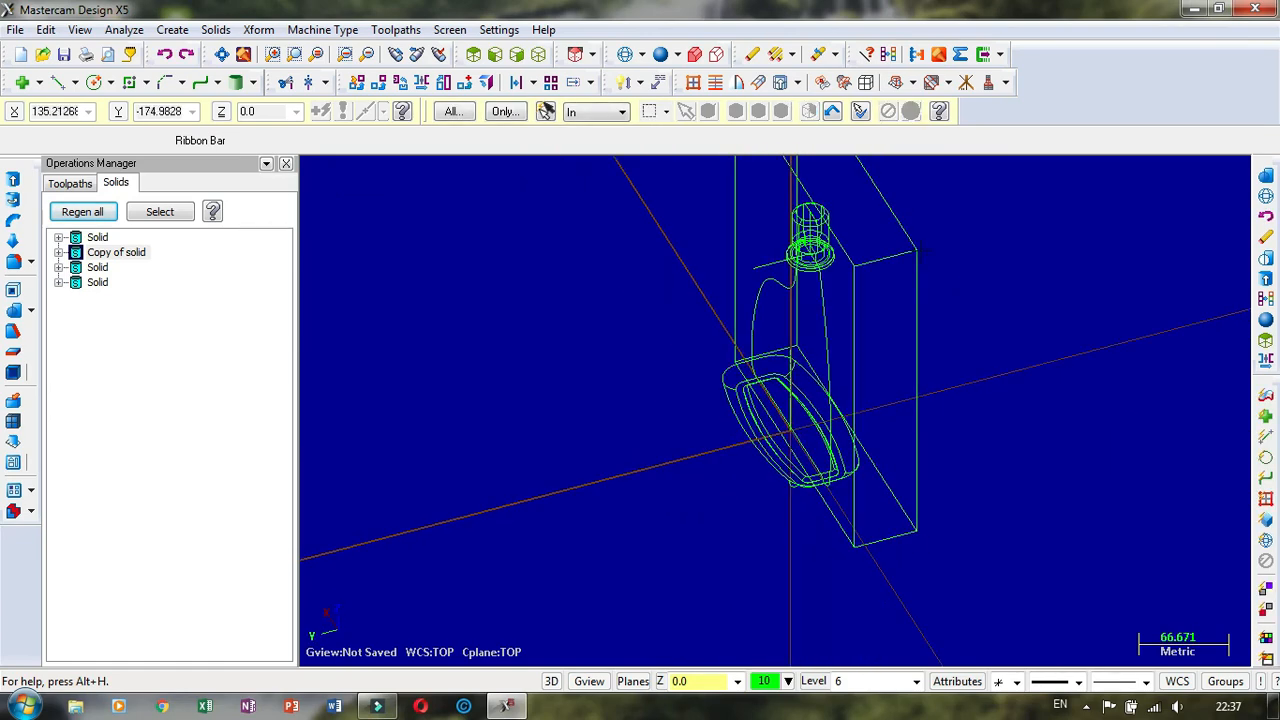
{"action": "left_click", "coordinate": [900, 251]}
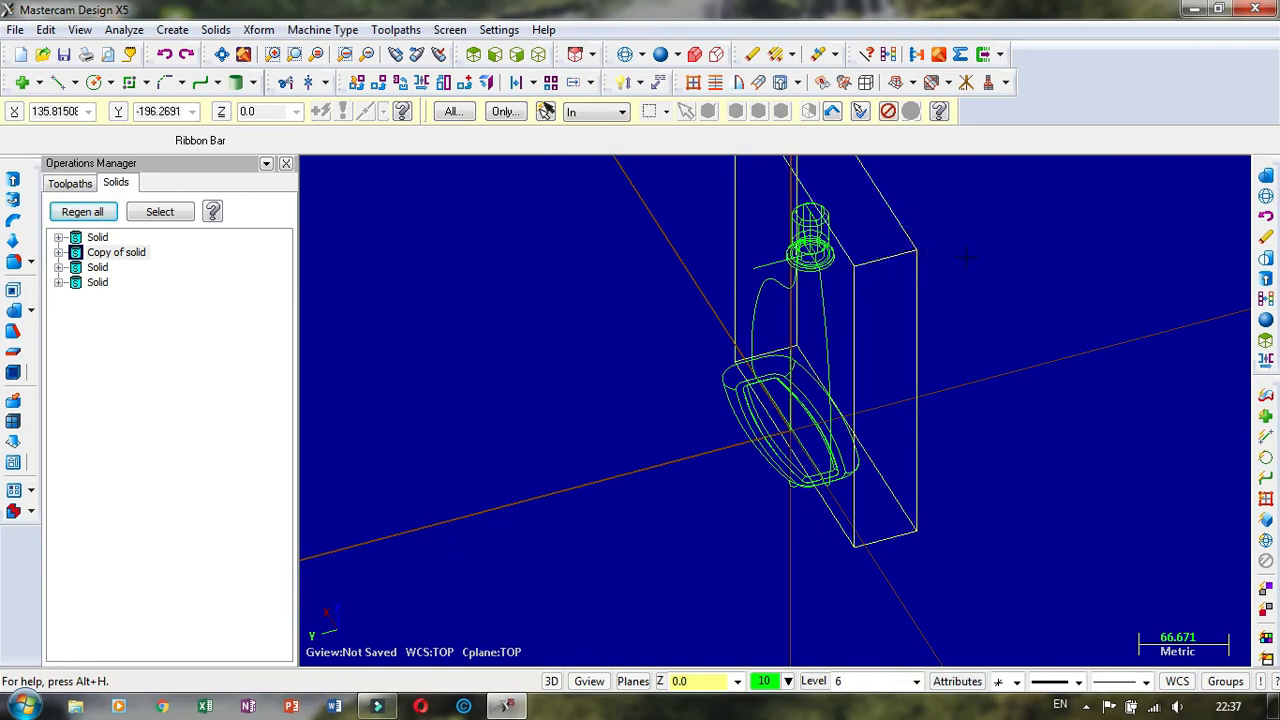
{"action": "key", "text": "Return"}
{"action": "middle_click_drag", "start_coordinate": [928, 272], "coordinate": [1018, 285]}
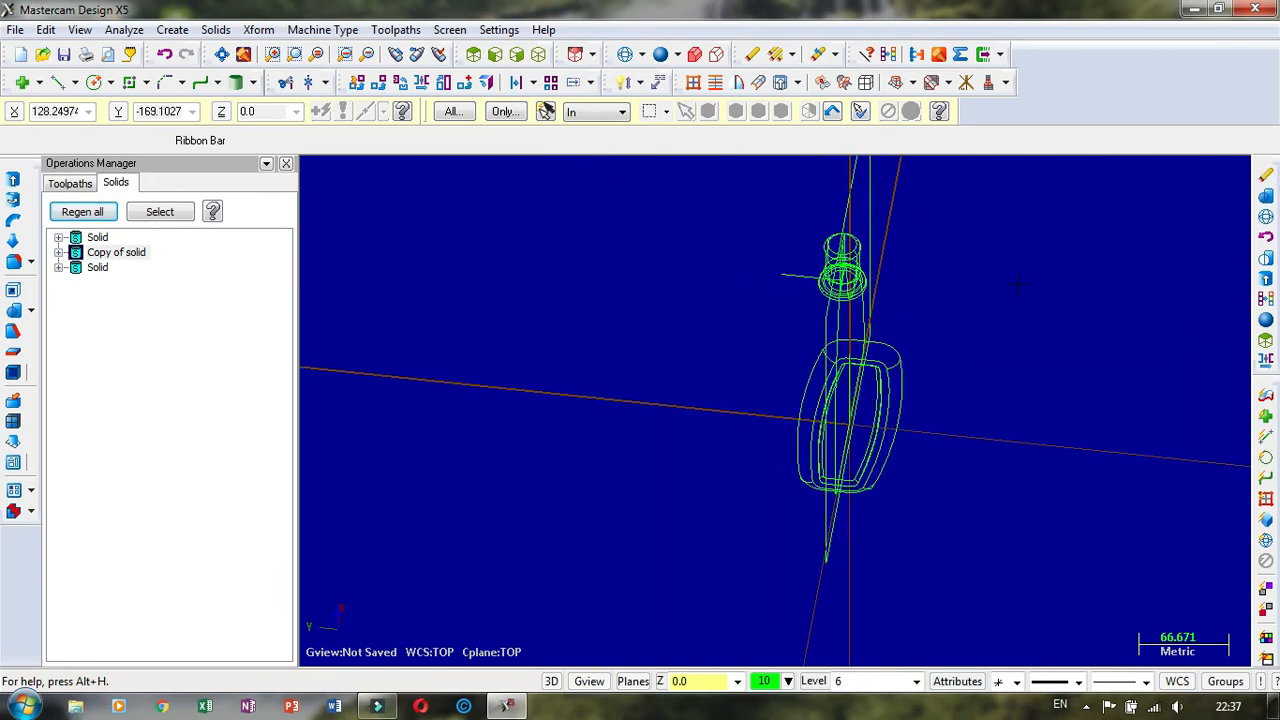
Step: Display the model shaded and join the two bottle halves into one body with Boolean Add
{"action": "left_click", "coordinate": [661, 55]}
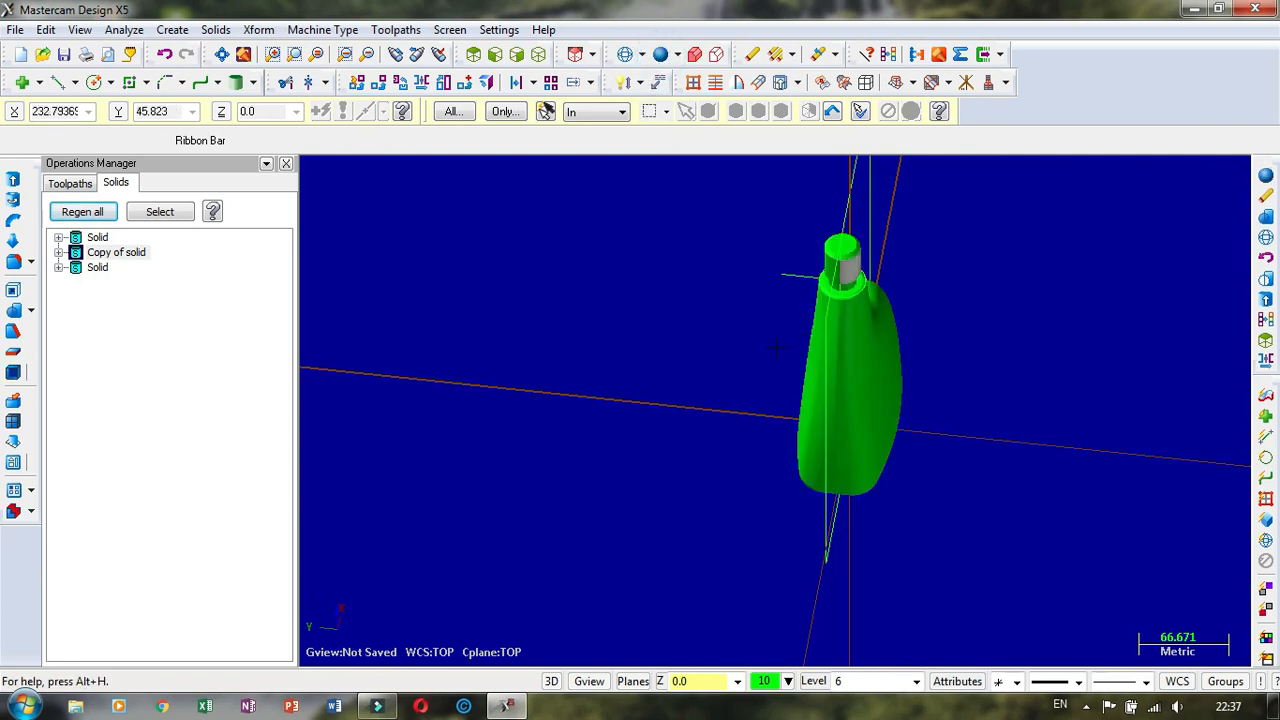
{"action": "left_click", "coordinate": [14, 311]}
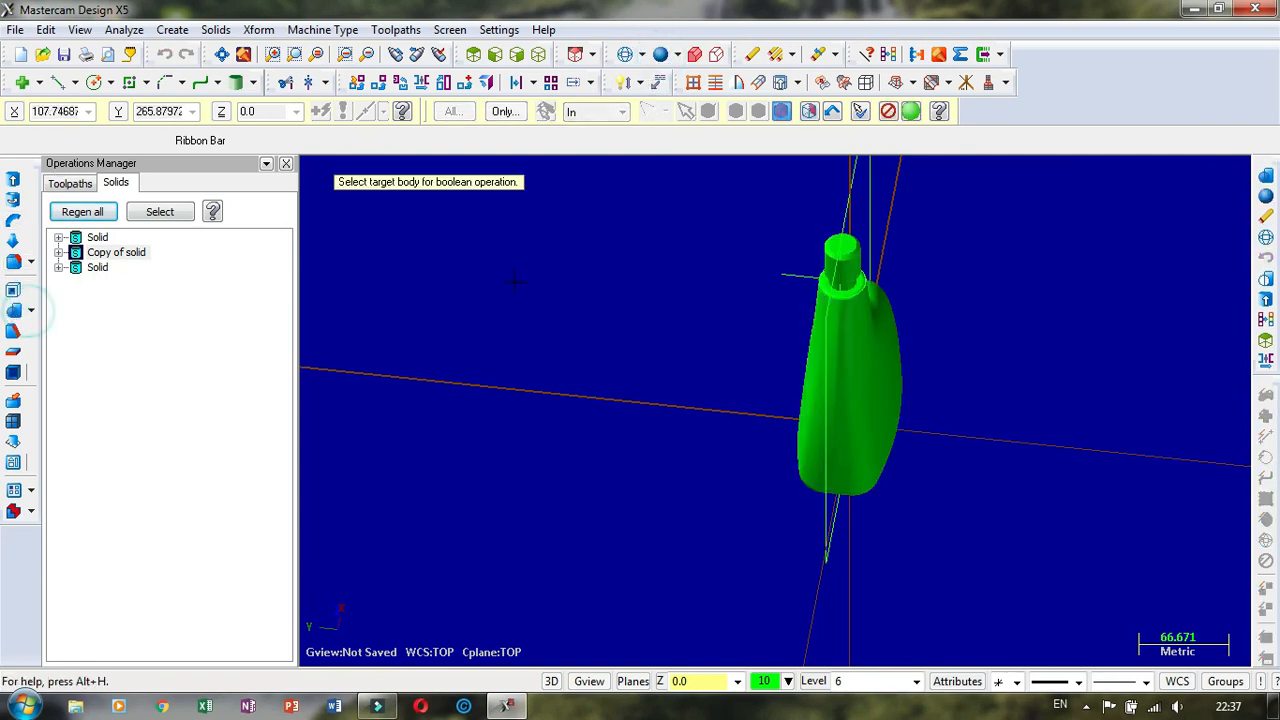
{"action": "left_click", "coordinate": [883, 367]}
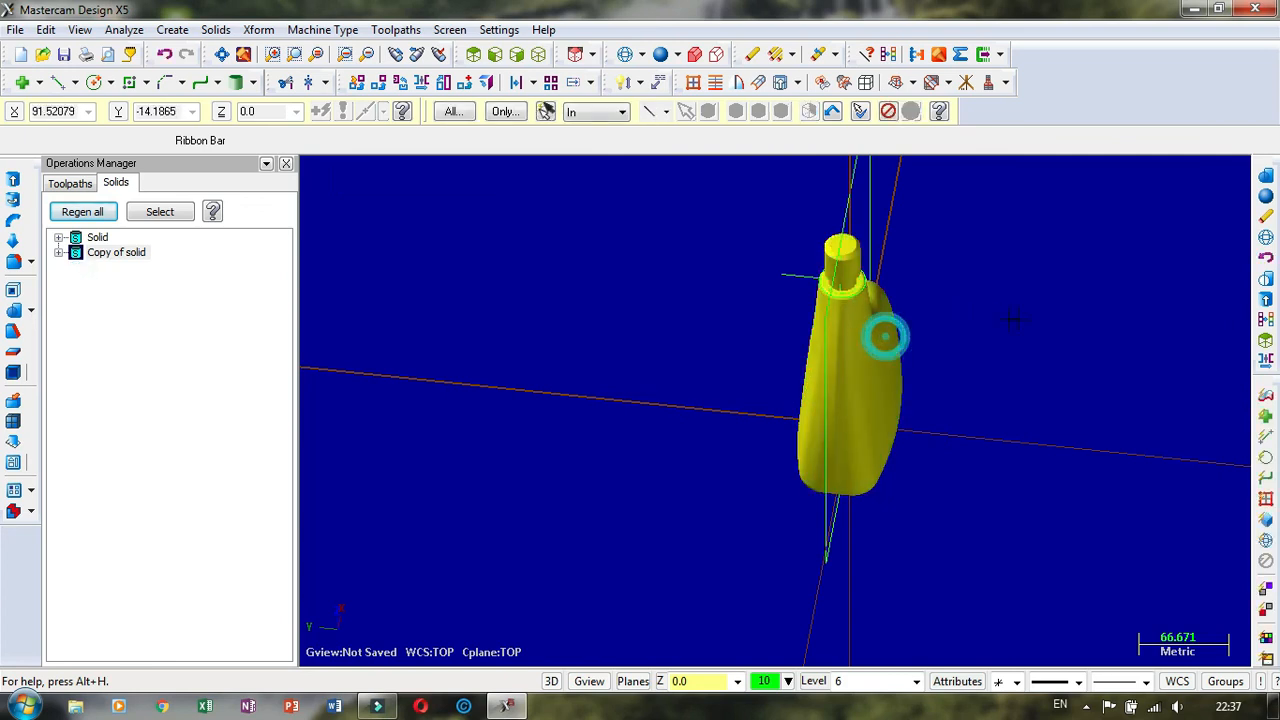
Step: Extrude the rectangle around the bottle as a new solid body with a distance of 50
{"action": "middle_click_drag", "start_coordinate": [1007, 316], "coordinate": [970, 287]}
{"action": "scroll", "coordinate": [545, 380], "scroll_direction": "down", "scroll_amount": 1}
{"action": "left_click", "coordinate": [13, 182]}
{"action": "left_click", "coordinate": [814, 232]}
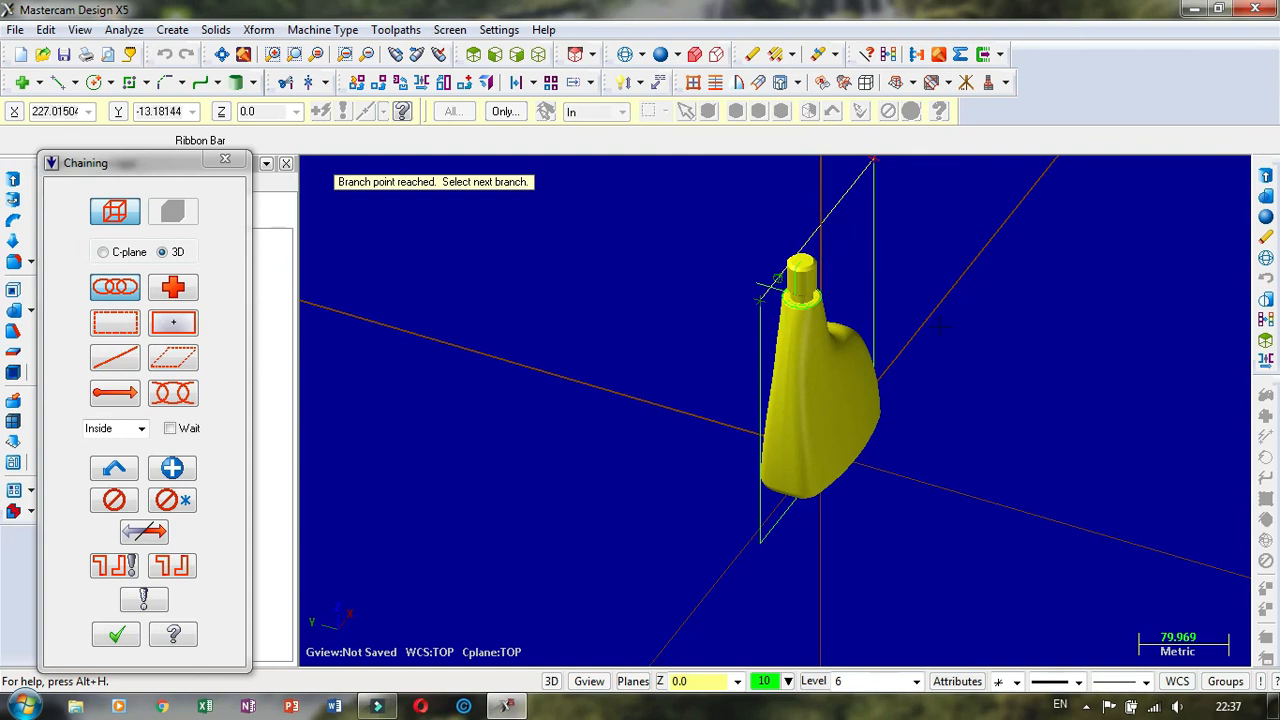
{"action": "scroll", "coordinate": [940, 310], "scroll_direction": "down", "scroll_amount": 1}
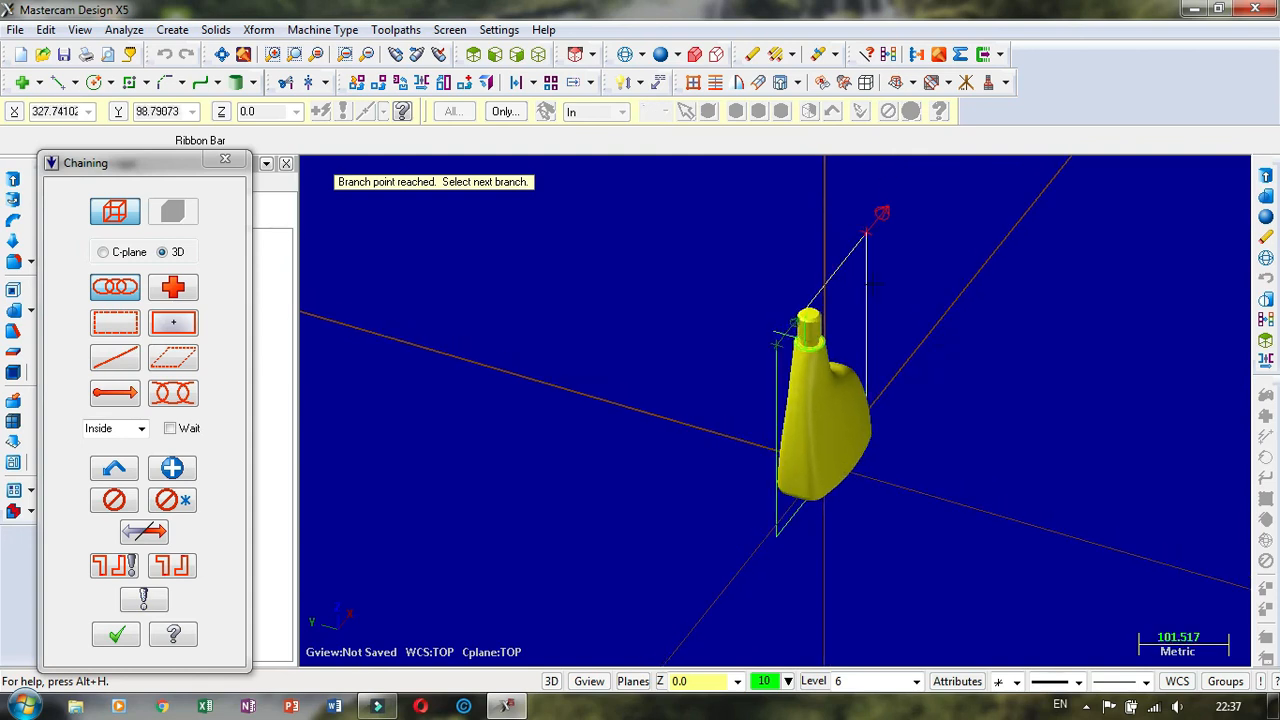
{"action": "left_click", "coordinate": [806, 514]}
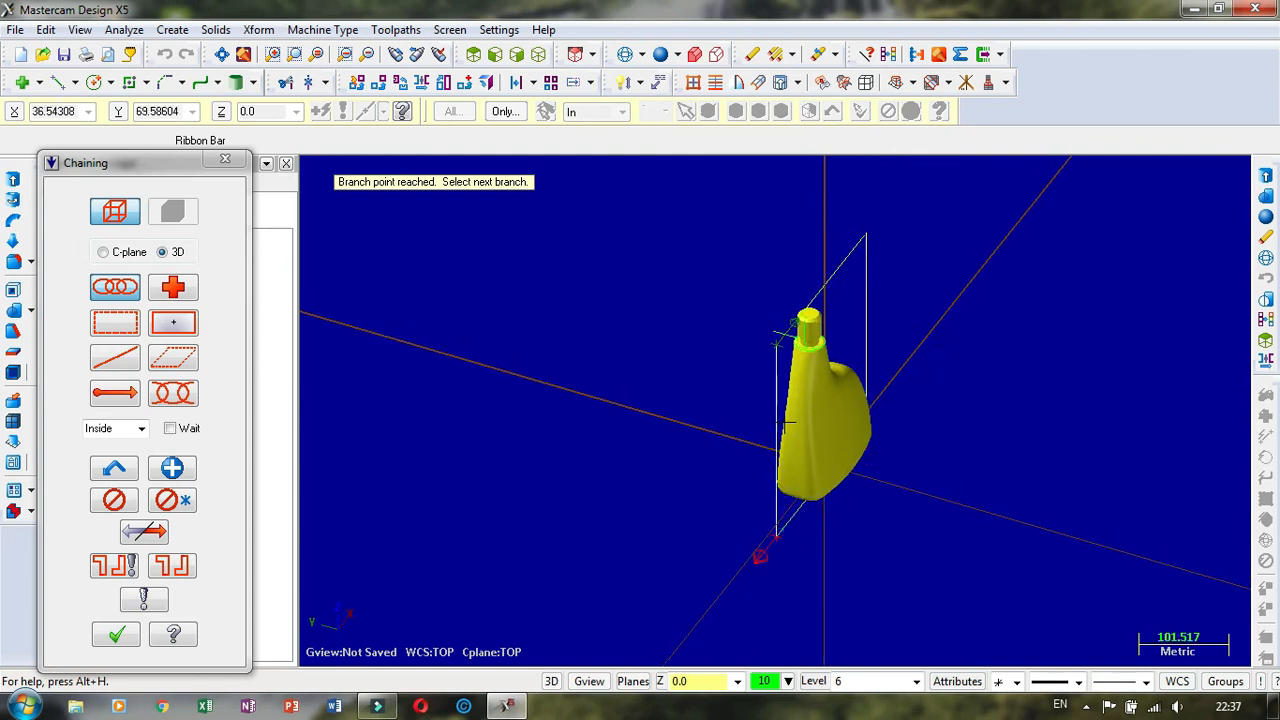
{"action": "left_click", "coordinate": [773, 404]}
{"action": "left_click", "coordinate": [128, 633]}
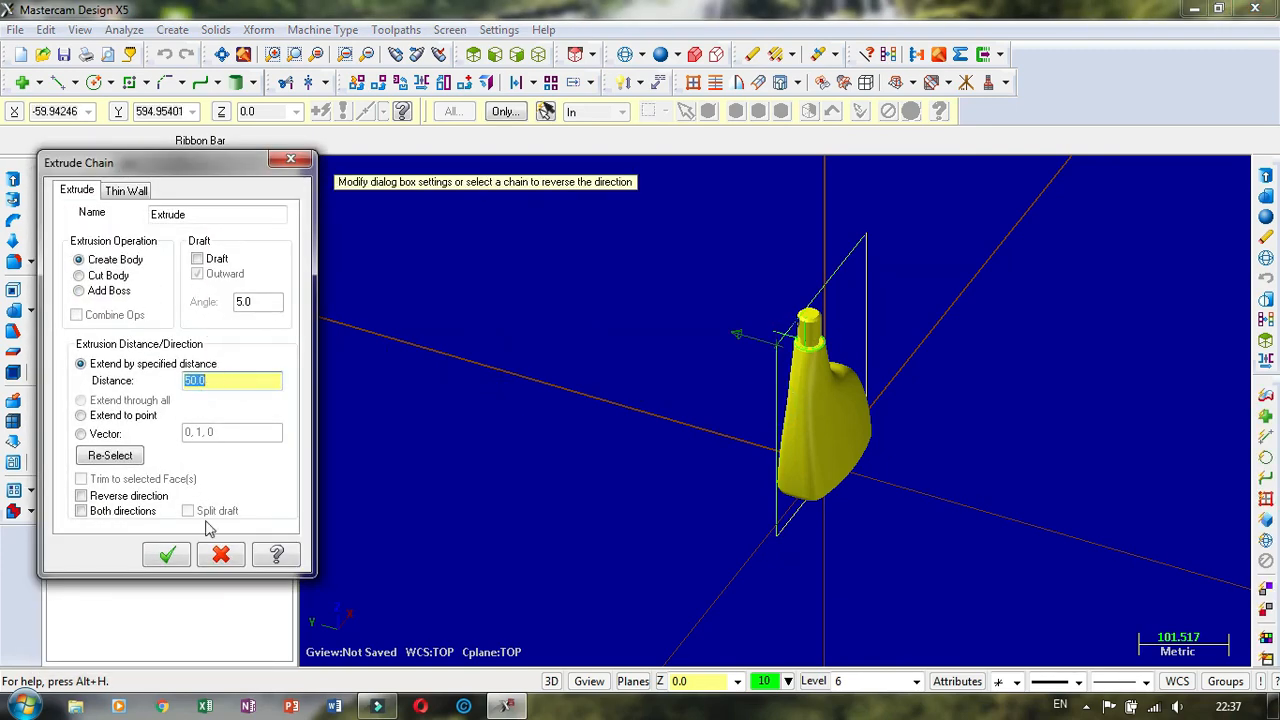
{"action": "left_click", "coordinate": [172, 559]}
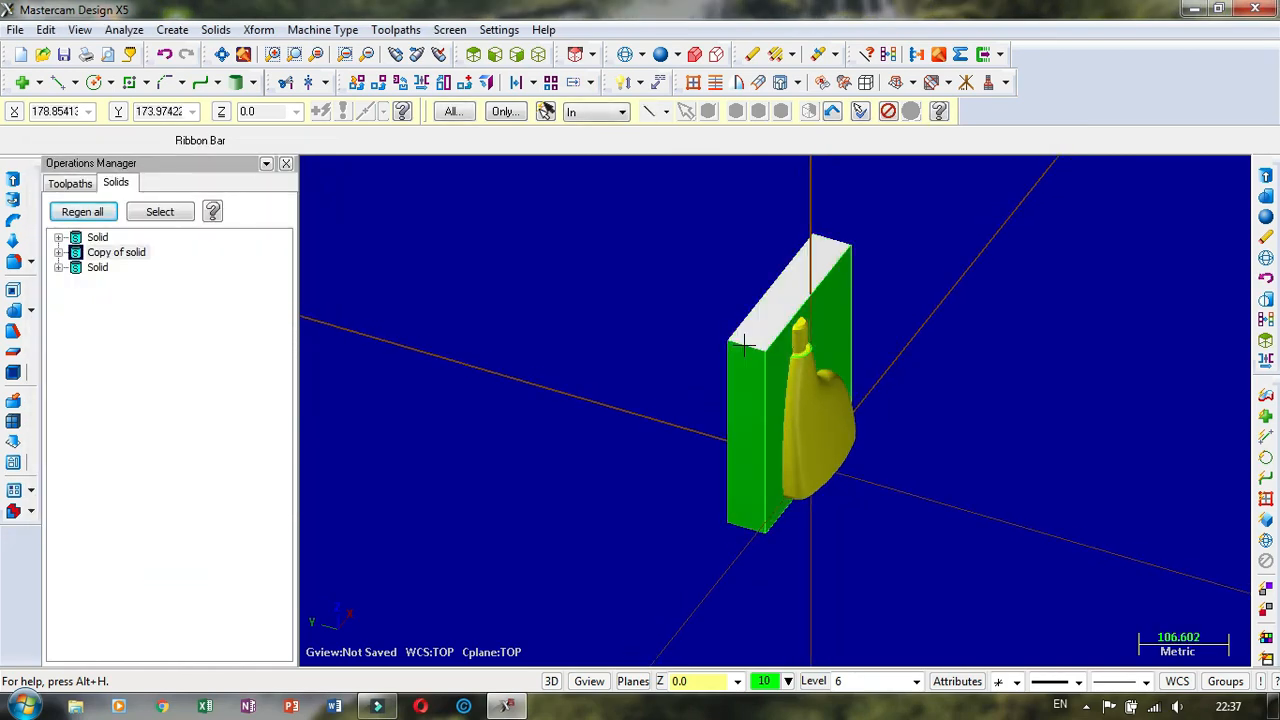
Step: Subtract the bottle from the rectangular block with Boolean Remove, using the block as target and the bottle as tool body
{"action": "middle_click_drag", "start_coordinate": [741, 346], "coordinate": [798, 343]}
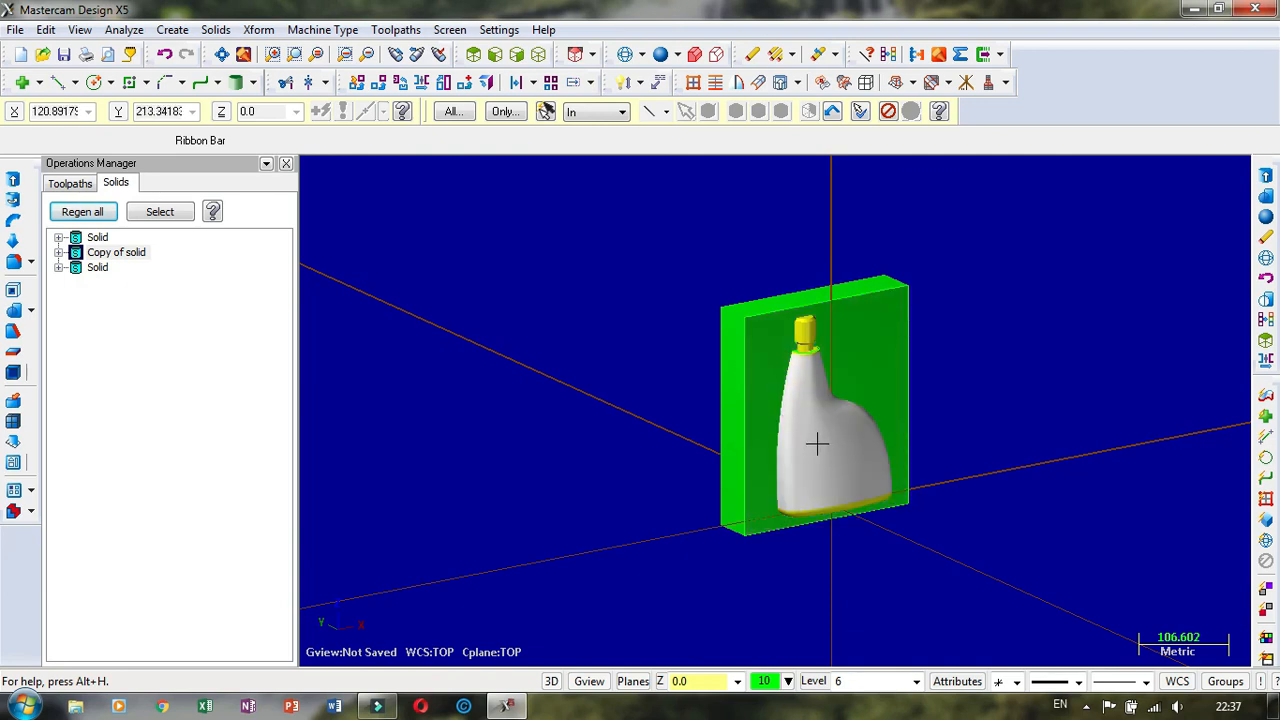
{"action": "scroll", "coordinate": [861, 255], "scroll_direction": "up", "scroll_amount": 2}
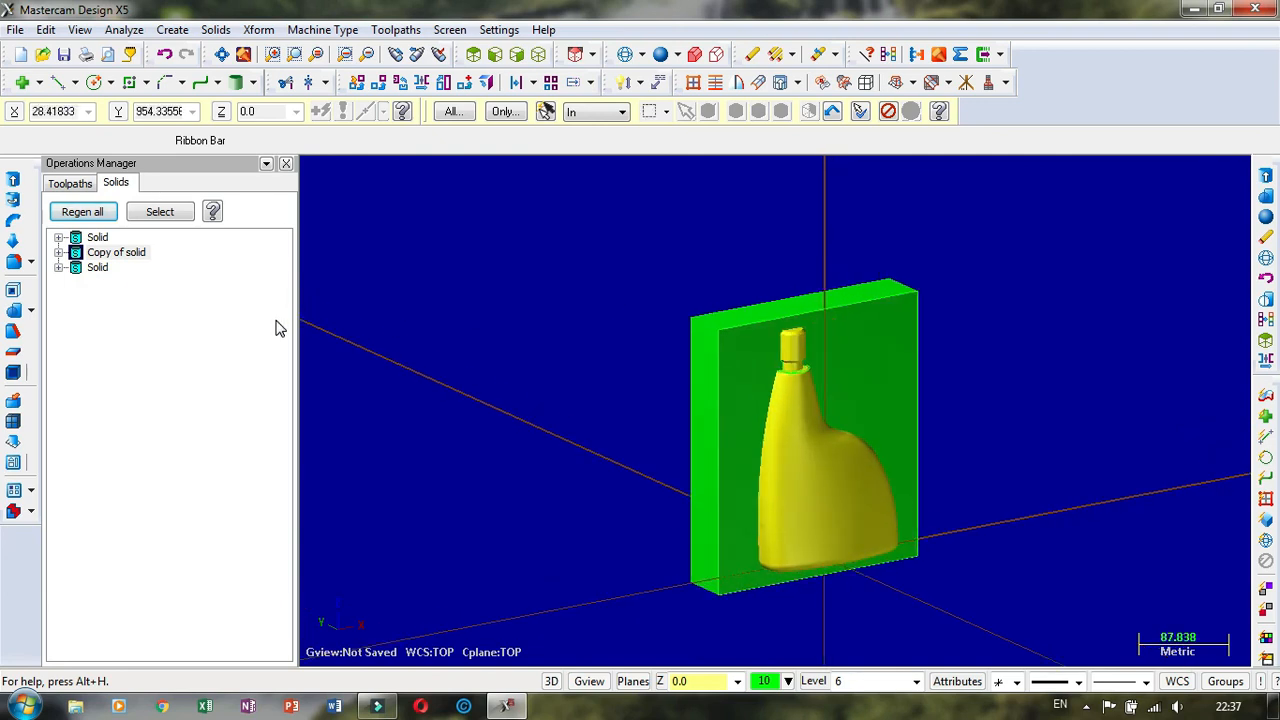
{"action": "left_click", "coordinate": [31, 310]}
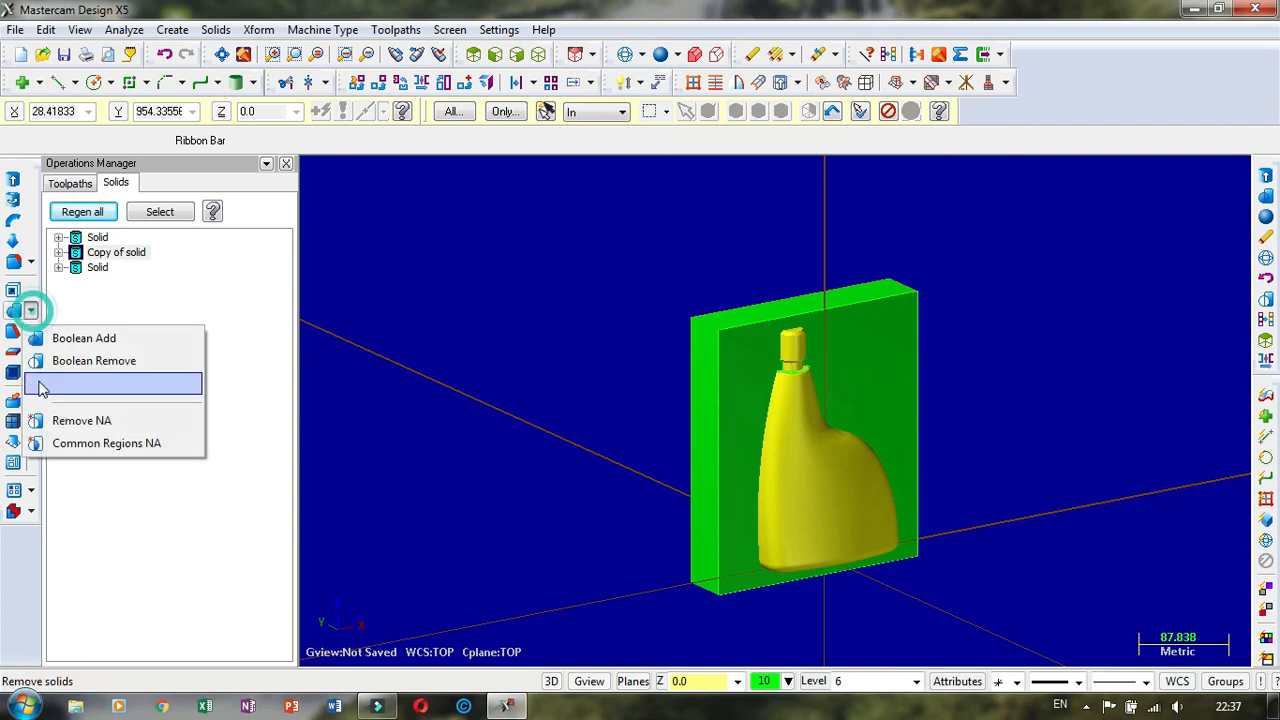
{"action": "left_click", "coordinate": [88, 362]}
{"action": "left_click", "coordinate": [716, 364]}
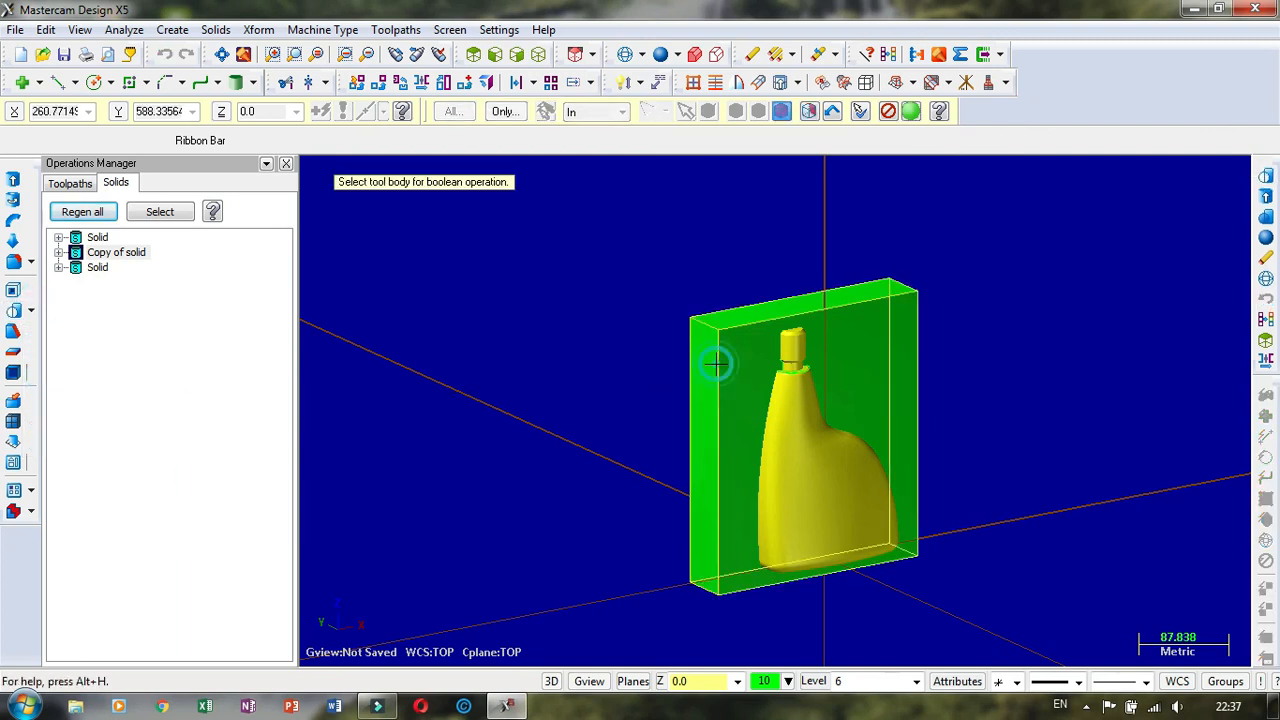
{"action": "left_click", "coordinate": [836, 516]}
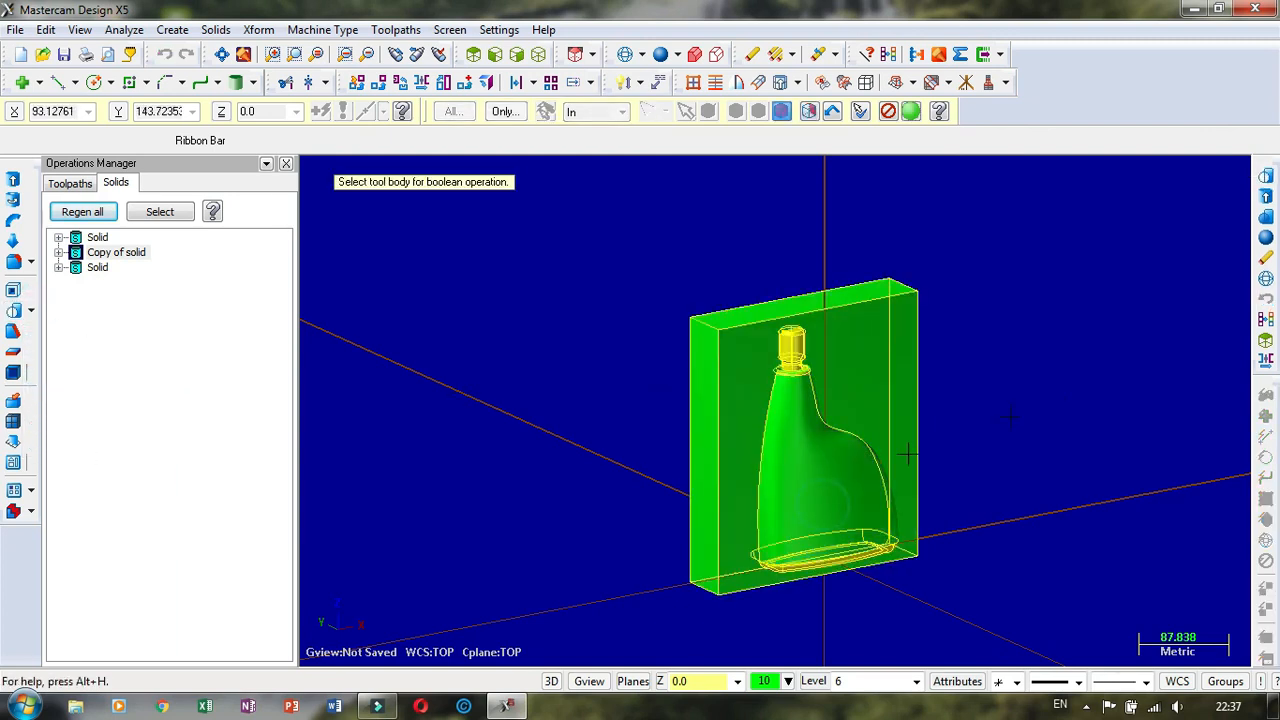
{"action": "key", "text": "Return"}
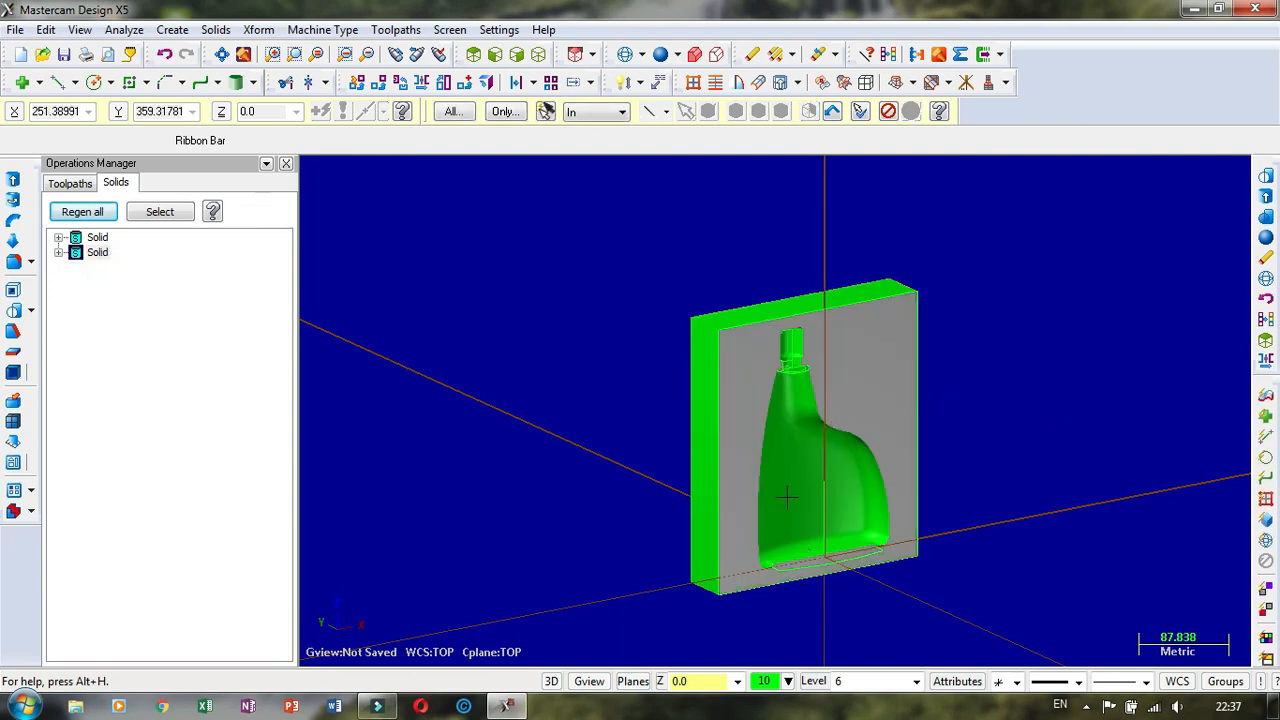
Step: Rotate the block with dynamic Xform about its upper corner on the cavity side so it lies flat with the cavity facing up
{"action": "middle_click_drag", "start_coordinate": [786, 497], "coordinate": [791, 451]}
{"action": "scroll", "coordinate": [792, 450], "scroll_direction": "up", "scroll_amount": 3}
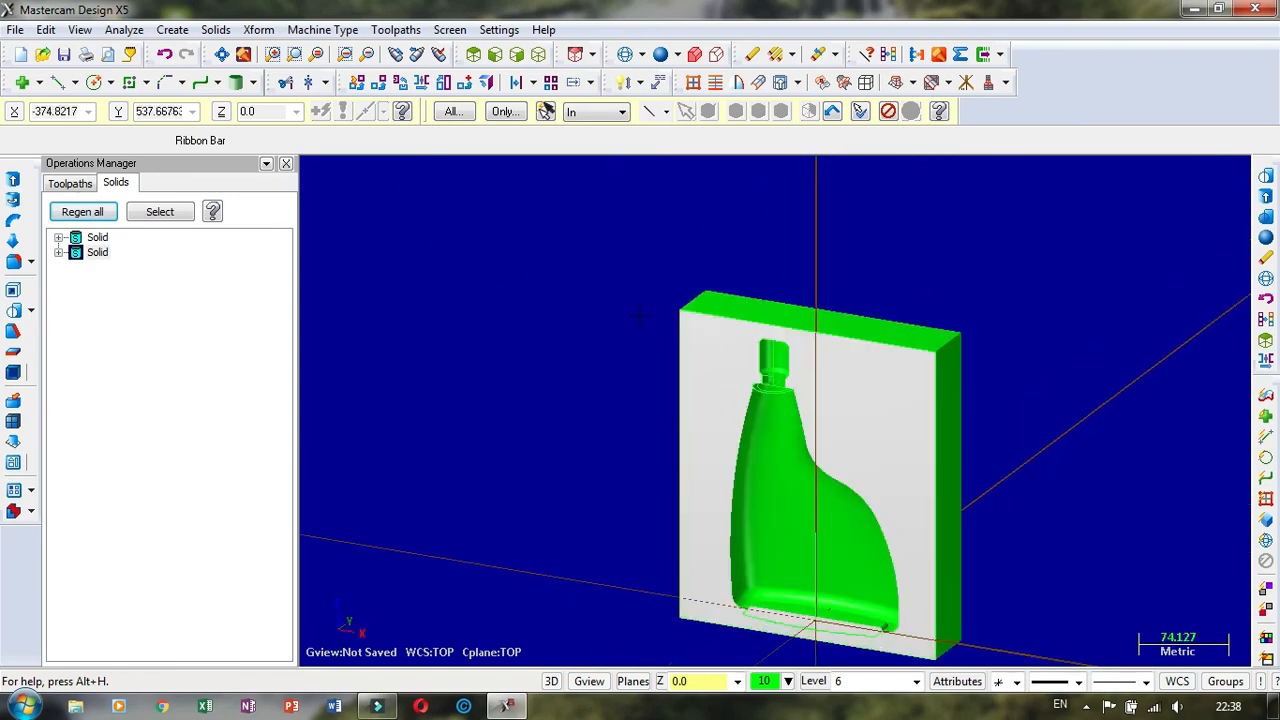
{"action": "scroll", "coordinate": [638, 336], "scroll_direction": "down", "scroll_amount": 1}
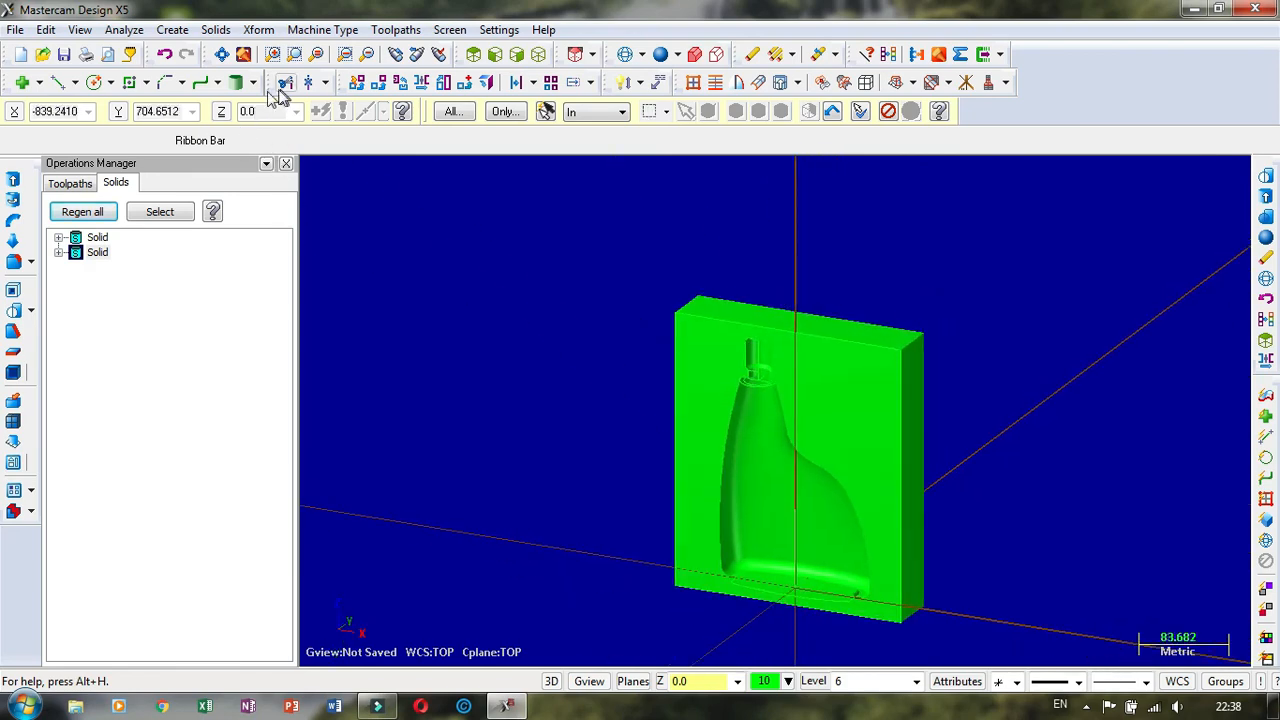
{"action": "left_click", "coordinate": [358, 84]}
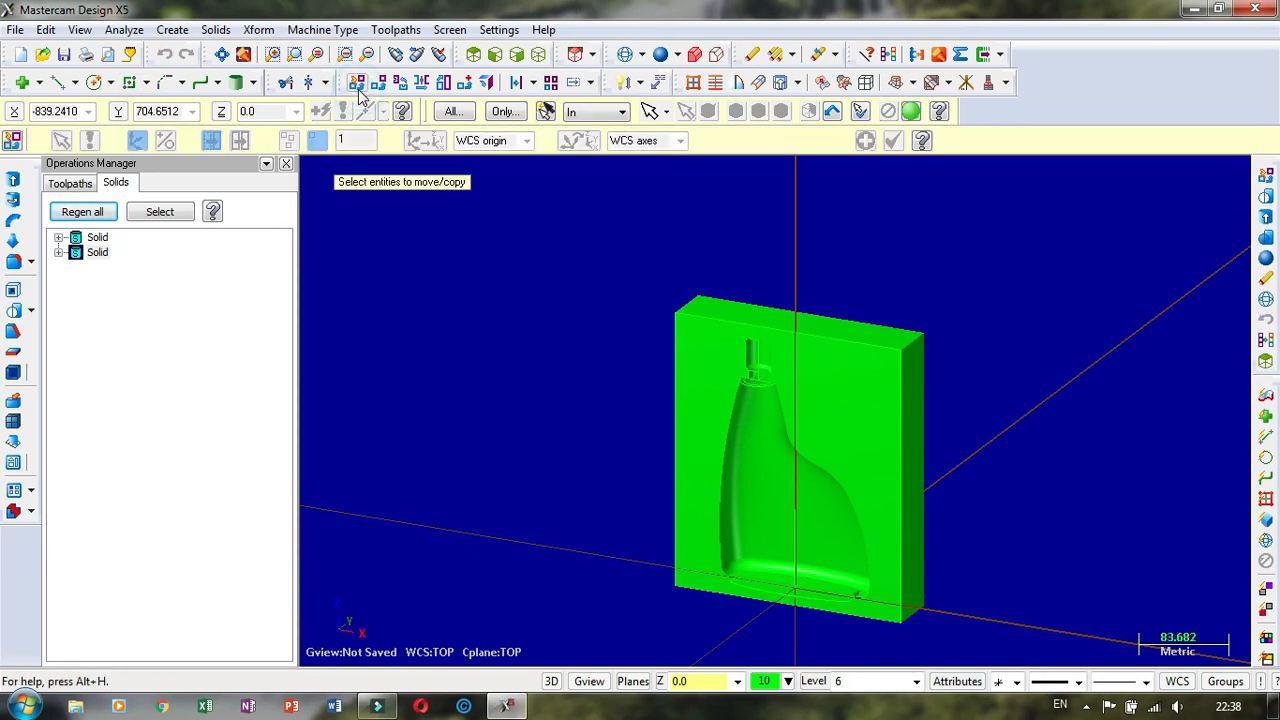
{"action": "left_click", "coordinate": [692, 333]}
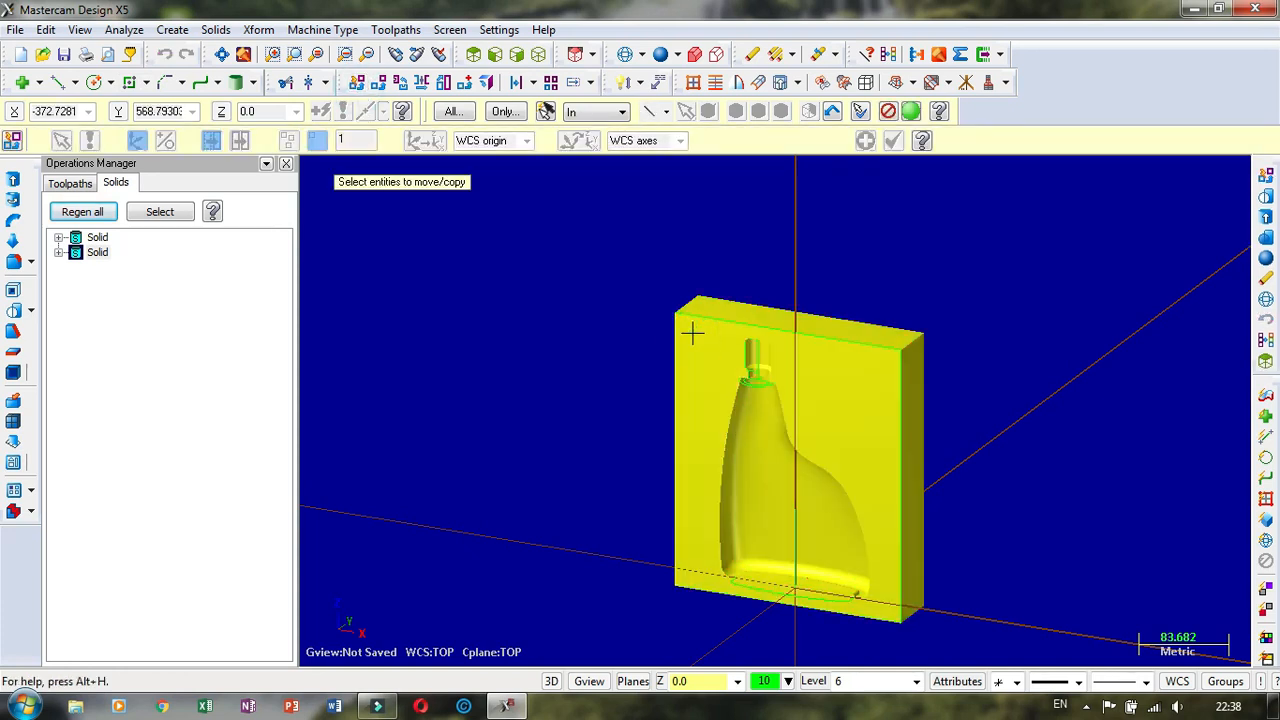
{"action": "key", "text": "Return"}
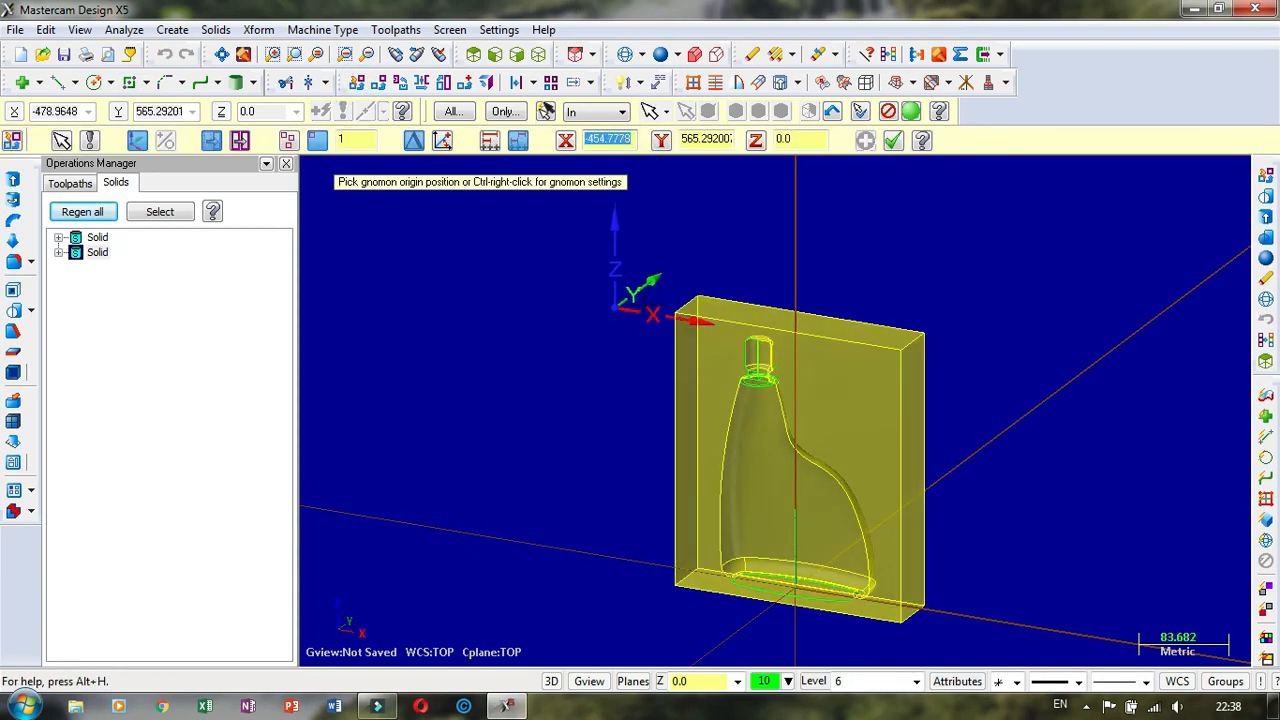
{"action": "left_click", "coordinate": [673, 315]}
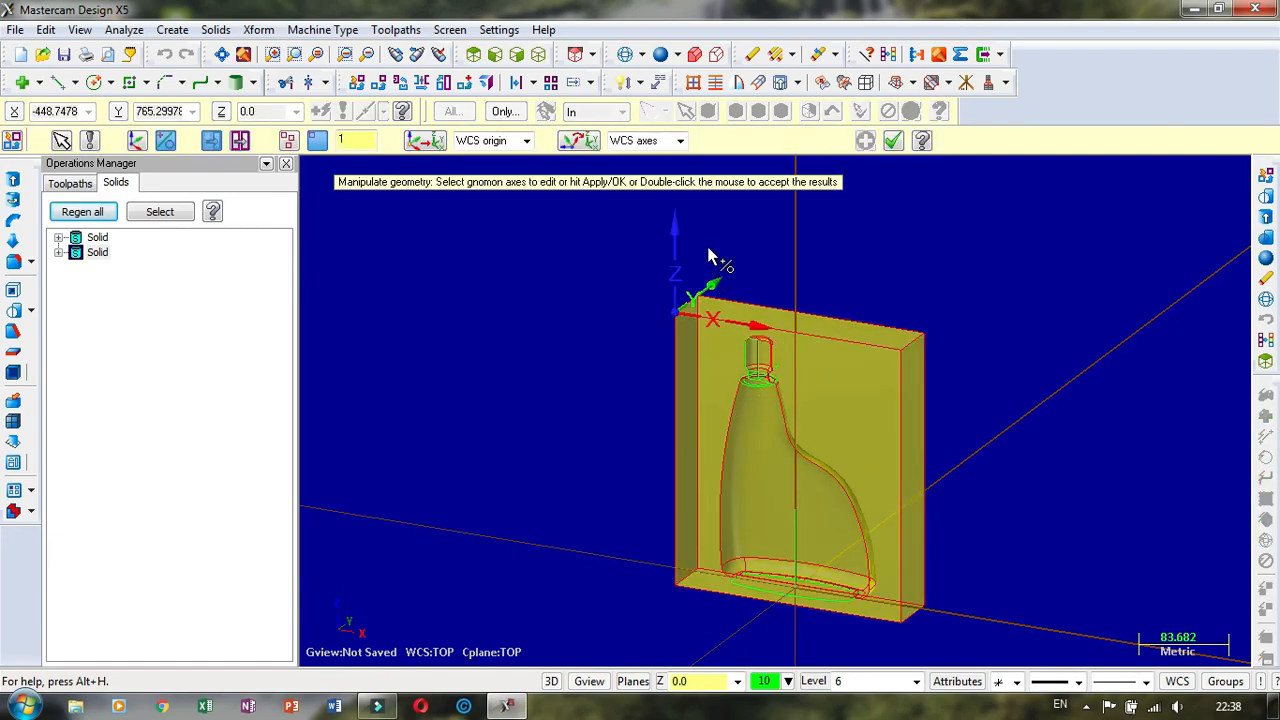
{"action": "scroll", "coordinate": [713, 335], "scroll_direction": "down", "scroll_amount": 4}
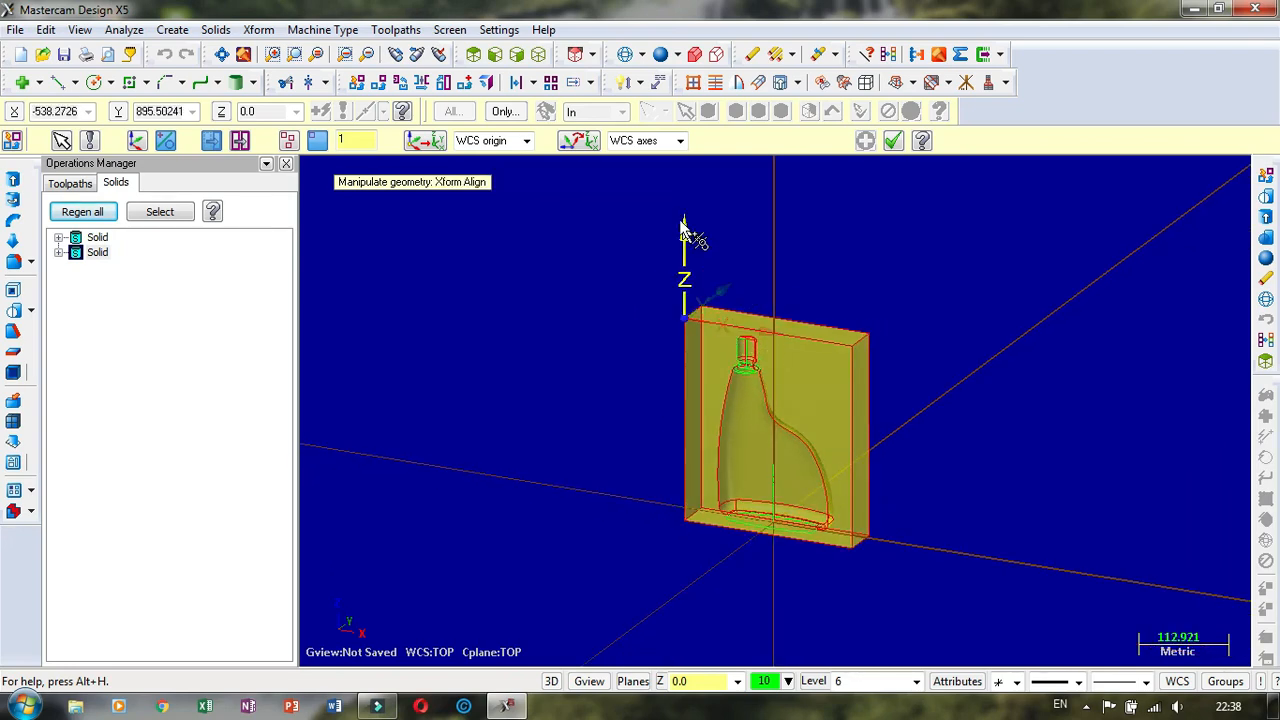
{"action": "left_click", "coordinate": [684, 280]}
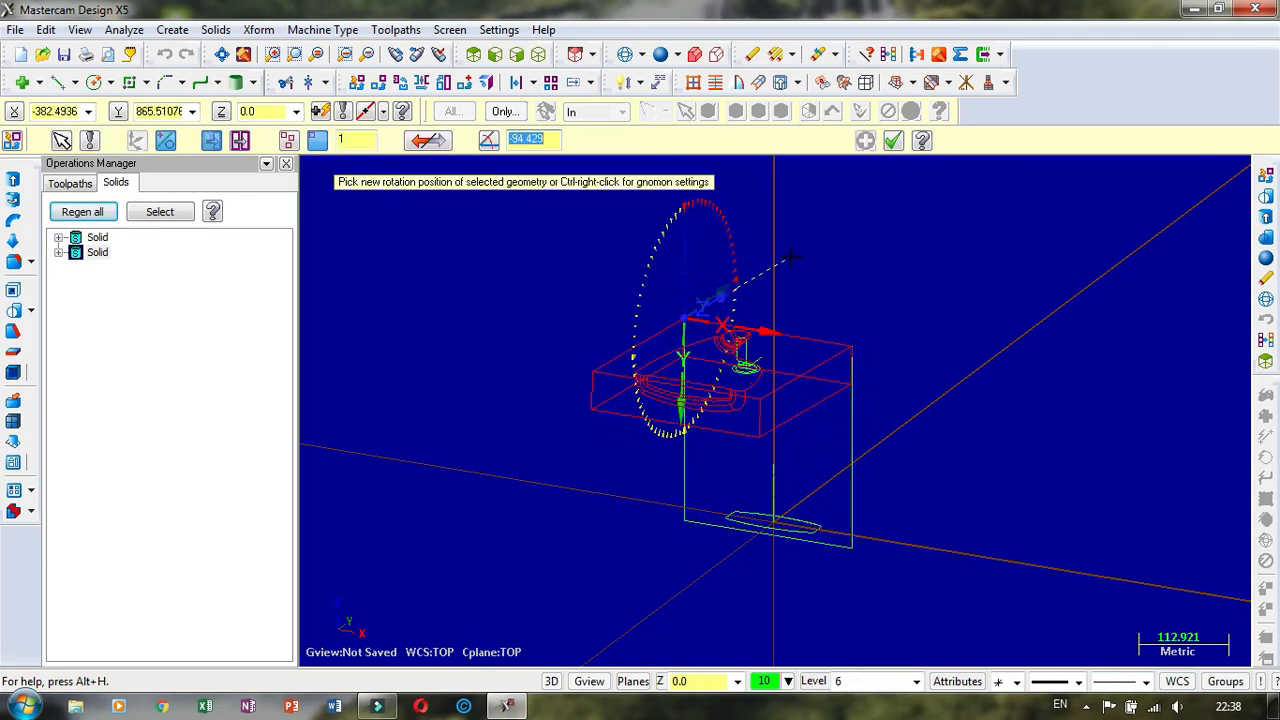
{"action": "left_click", "coordinate": [786, 250]}
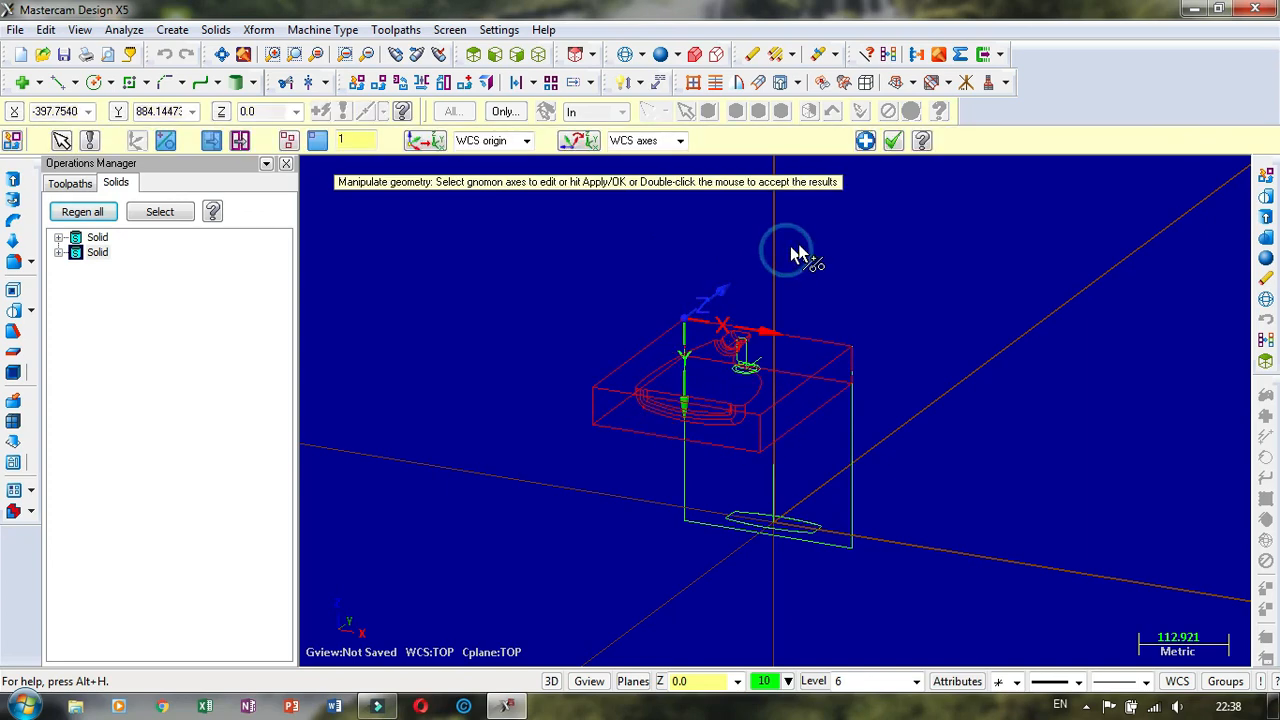
{"action": "left_click", "coordinate": [893, 142]}
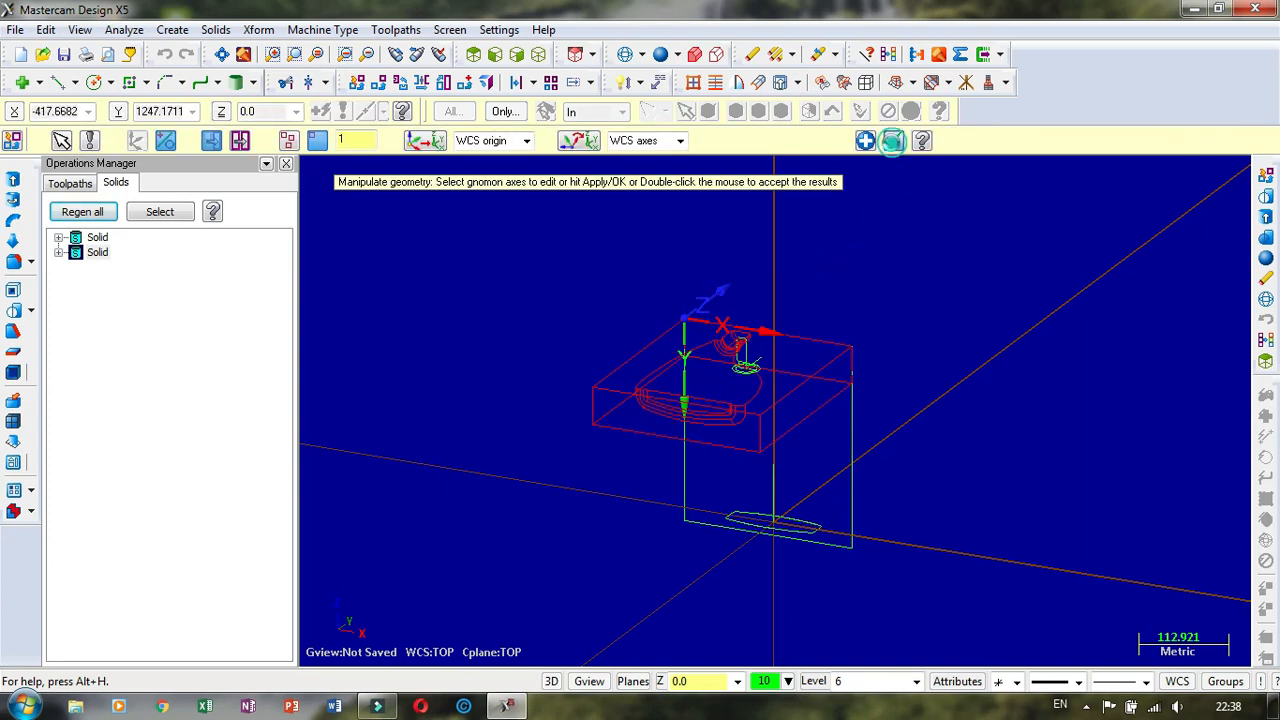
{"action": "left_click", "coordinate": [206, 289]}
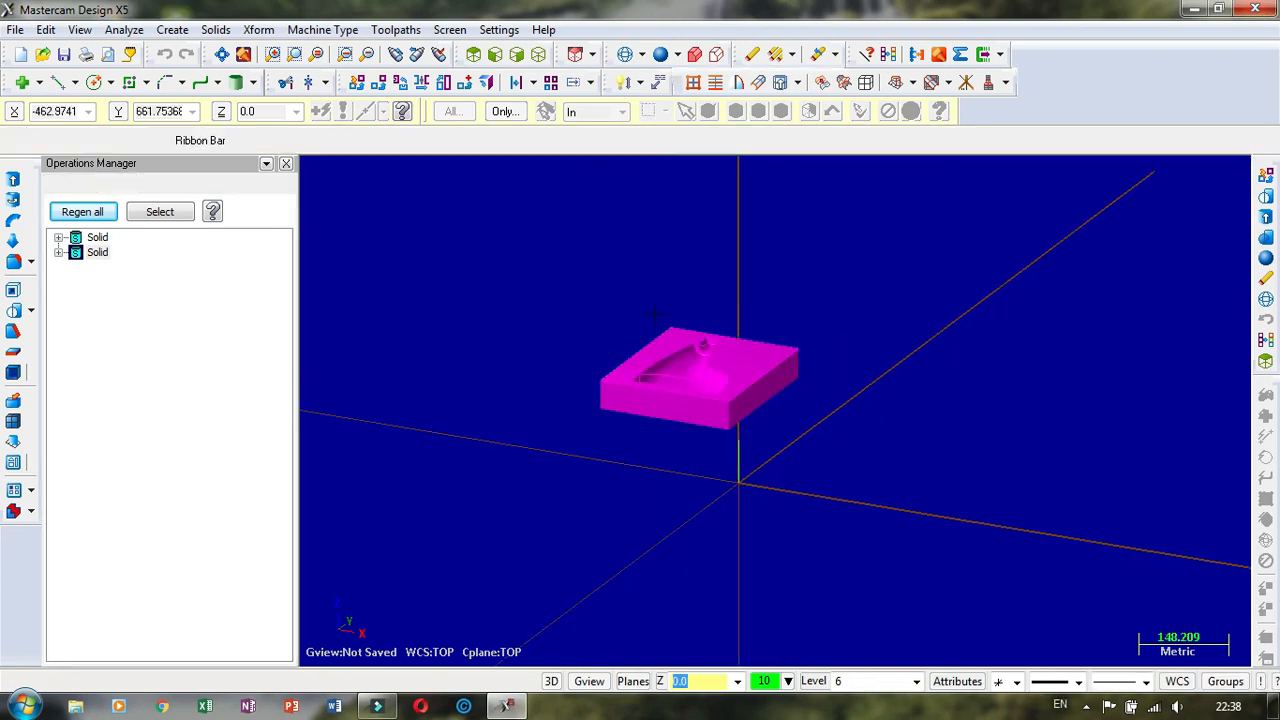
Step: Translate the model so the block's upper back corner sits at the origin, and clear the transformation colors
{"action": "scroll", "coordinate": [634, 306], "scroll_direction": "up", "scroll_amount": 3}
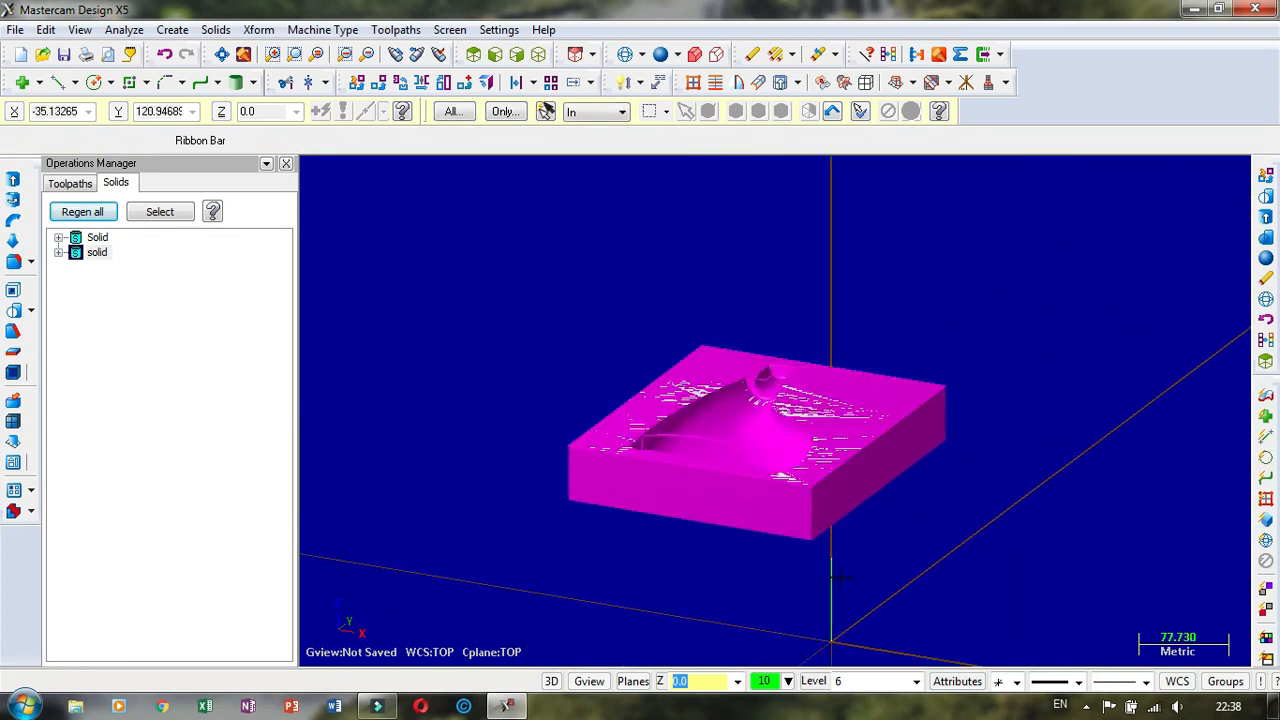
{"action": "scroll", "coordinate": [608, 300], "scroll_direction": "up", "scroll_amount": 1}
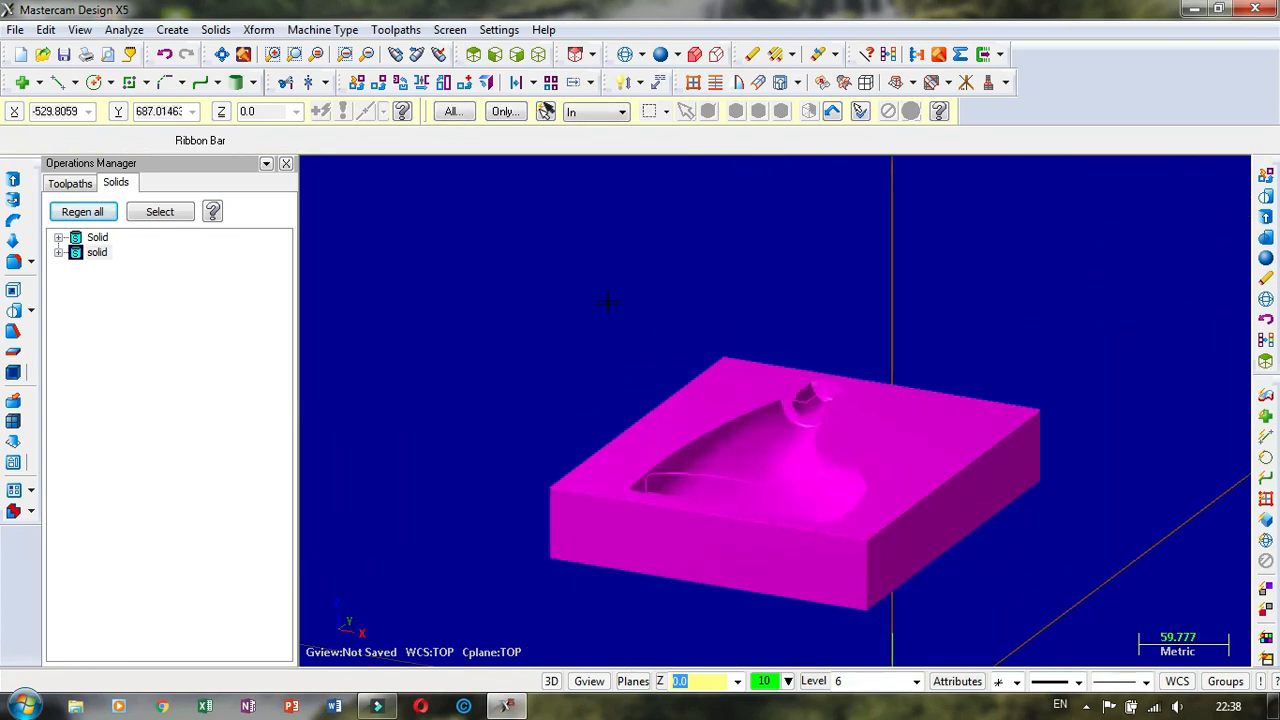
{"action": "left_click", "coordinate": [465, 82]}
{"action": "left_click", "coordinate": [723, 357]}
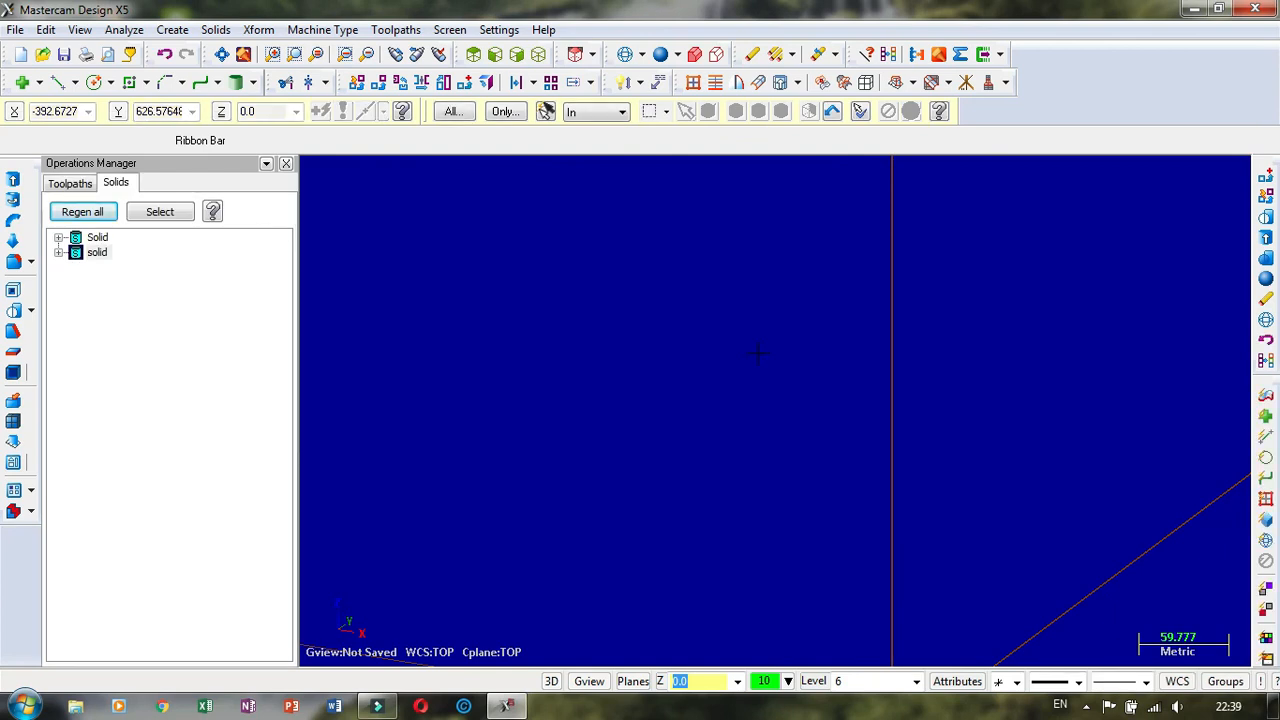
{"action": "scroll", "coordinate": [757, 353], "scroll_direction": "down", "scroll_amount": 8}
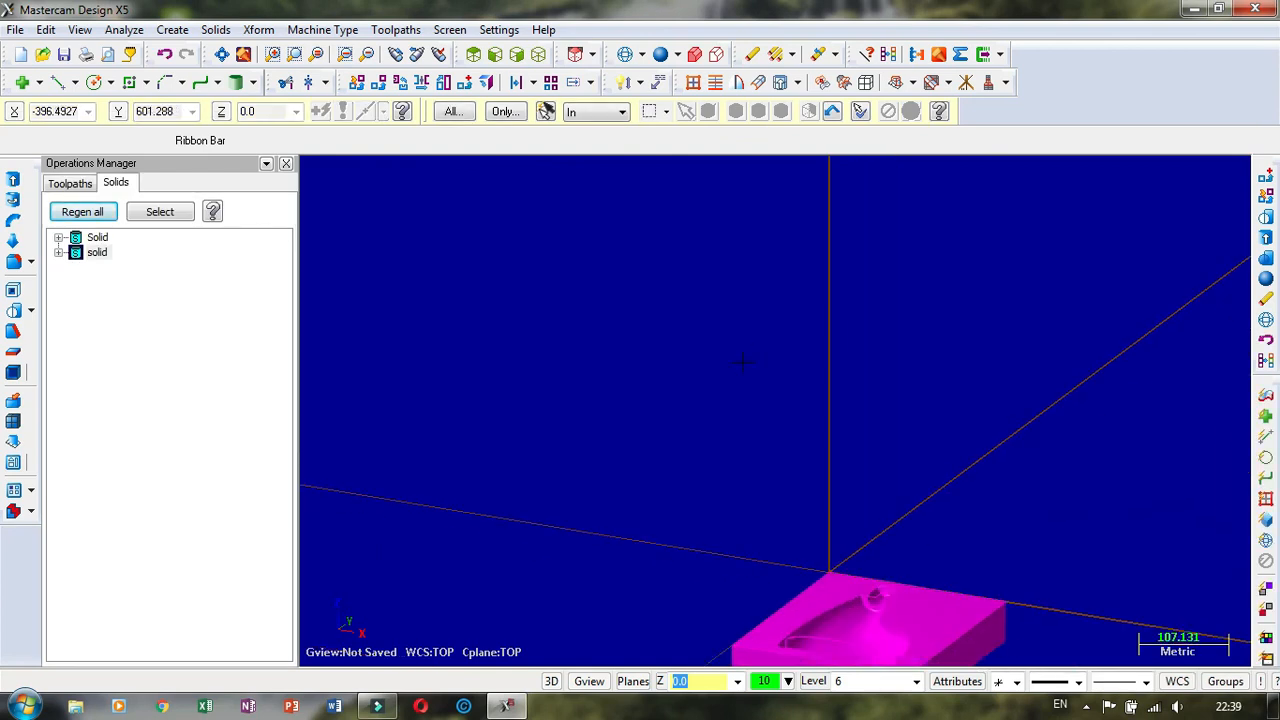
{"action": "right_click", "coordinate": [930, 282]}
{"action": "left_click", "coordinate": [972, 556]}
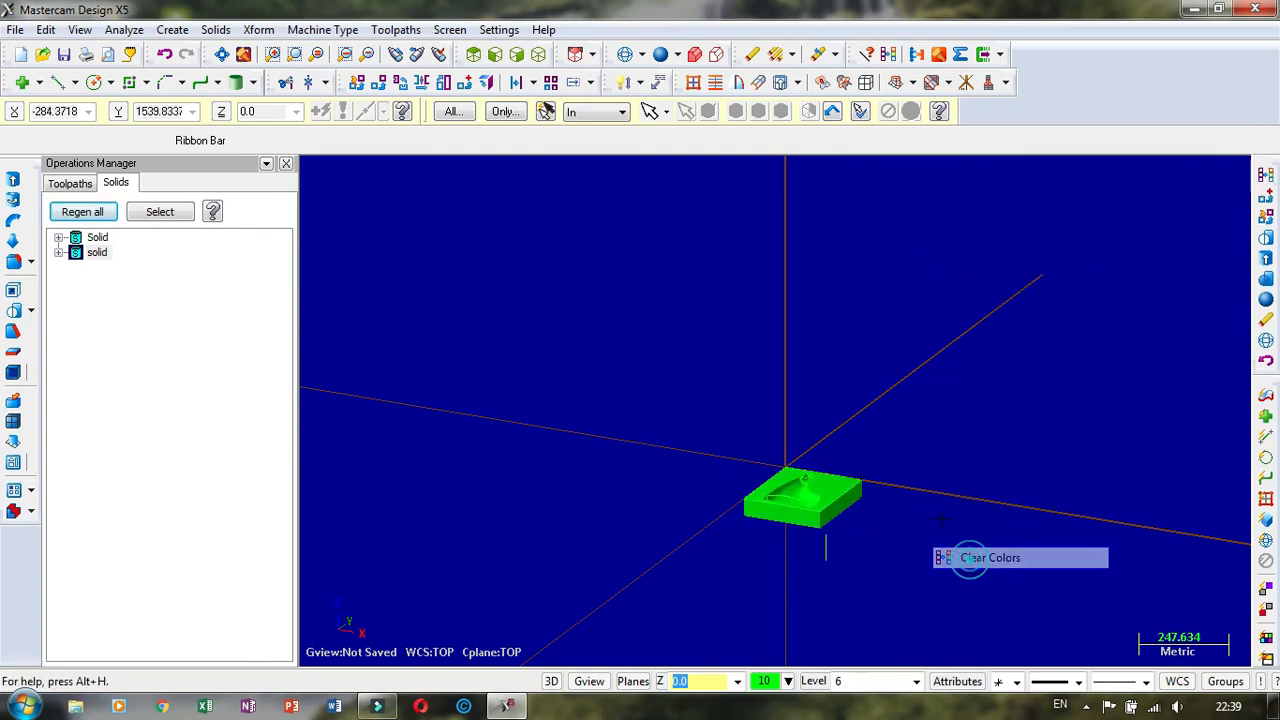
Step: Examine the bottle cavity in the block from several angles, including the neck and cap area
{"action": "scroll", "coordinate": [785, 478], "scroll_direction": "up", "scroll_amount": 6}
{"action": "scroll", "coordinate": [794, 463], "scroll_direction": "up", "scroll_amount": 7}
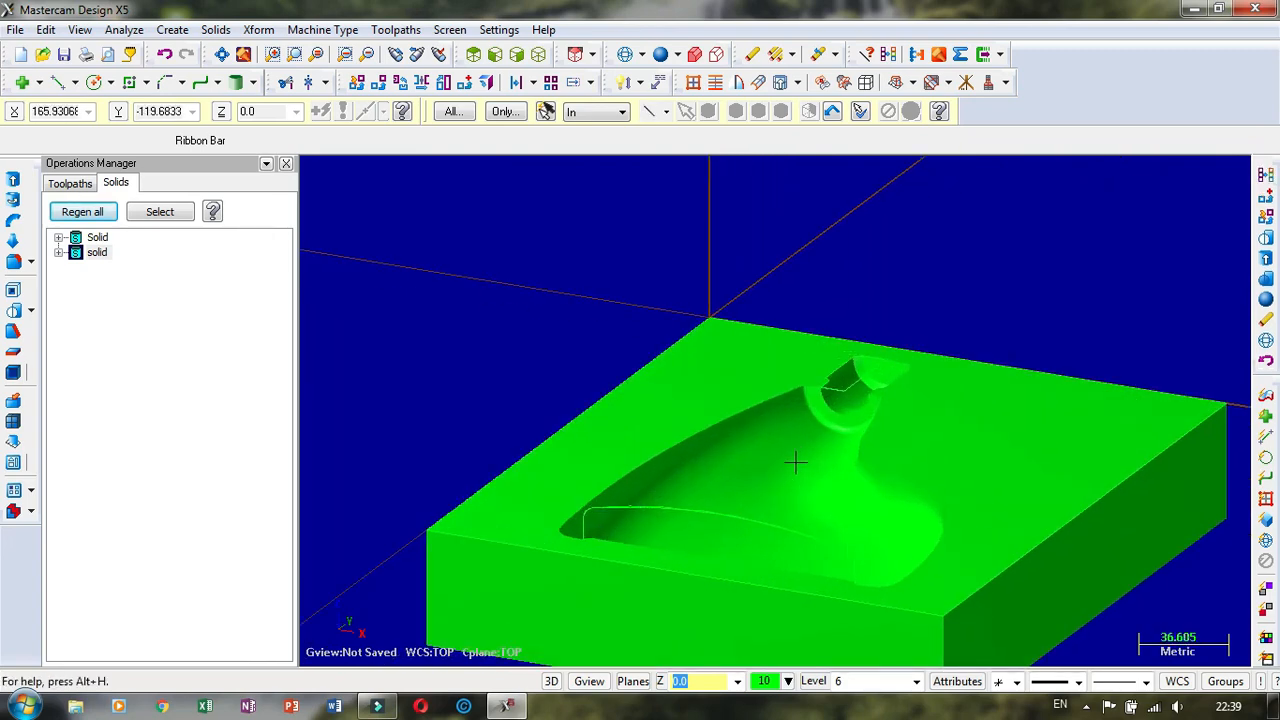
{"action": "middle_click_drag", "start_coordinate": [808, 428], "coordinate": [943, 400]}
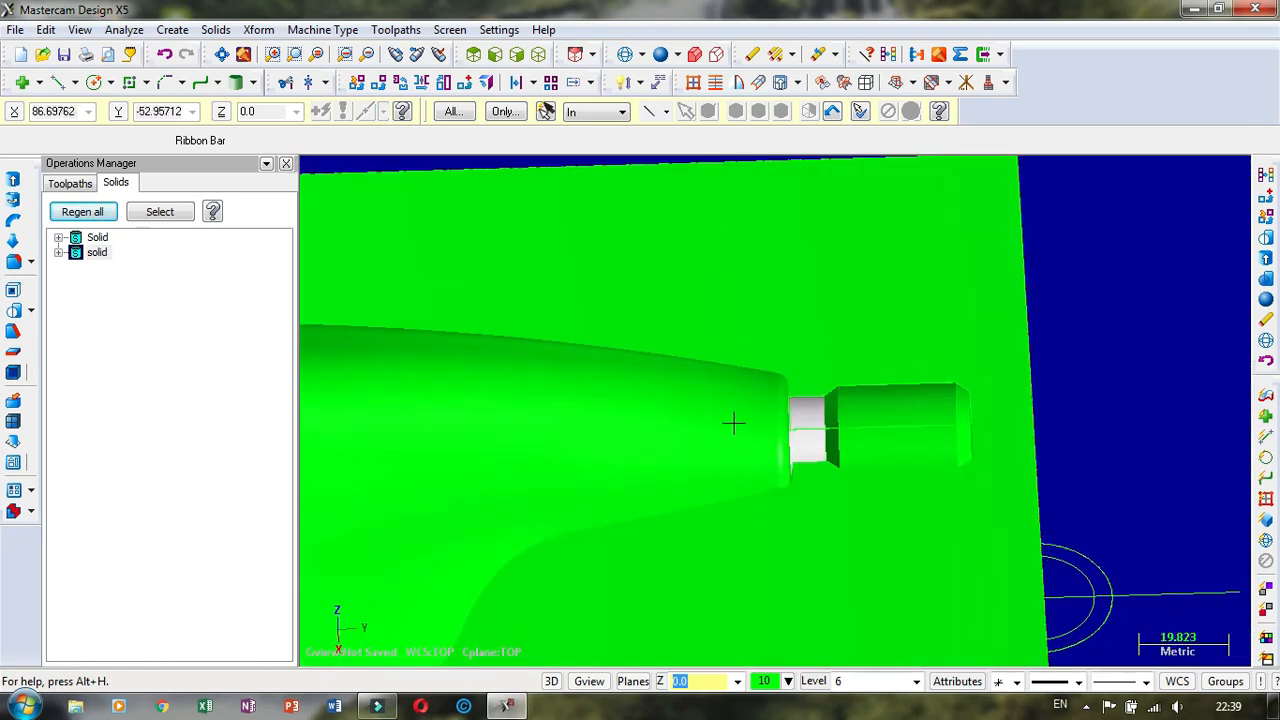
{"action": "scroll", "coordinate": [870, 432], "scroll_direction": "down", "scroll_amount": 6}
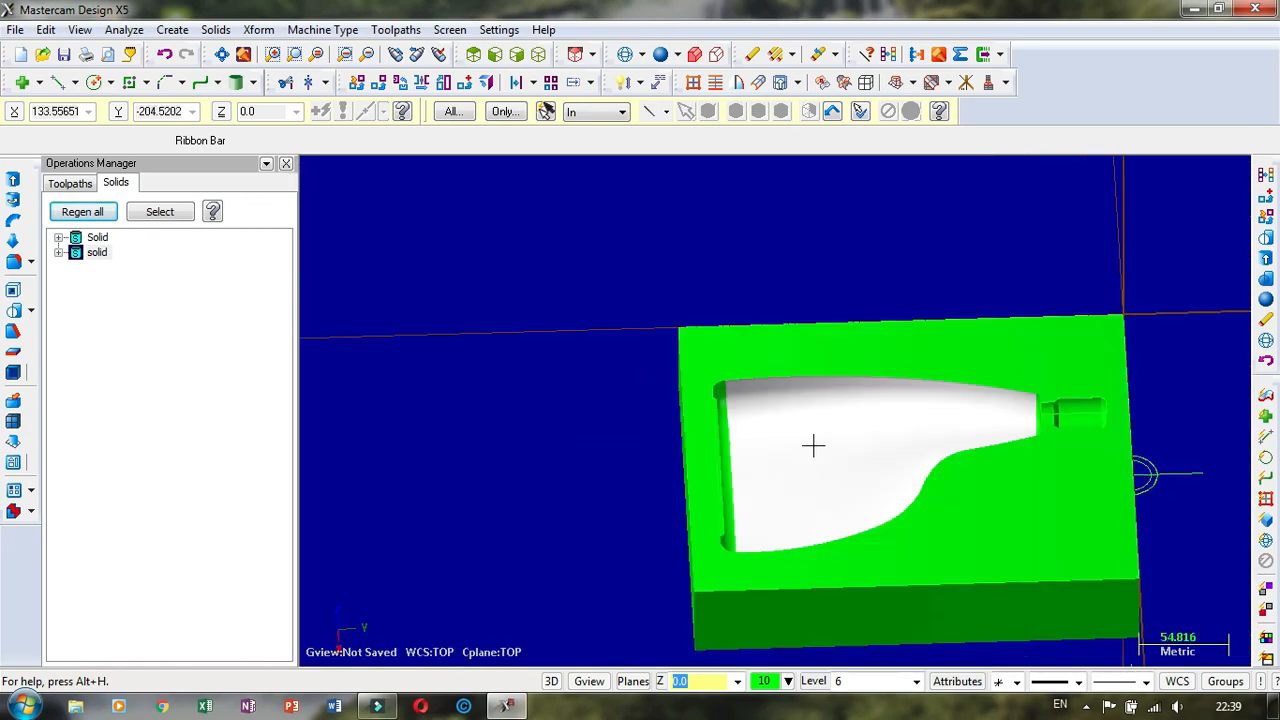
{"action": "scroll", "coordinate": [774, 417], "scroll_direction": "up", "scroll_amount": 2}
{"action": "middle_click_drag", "start_coordinate": [774, 417], "coordinate": [899, 392]}
{"action": "middle_click_drag", "start_coordinate": [1007, 341], "coordinate": [809, 346]}
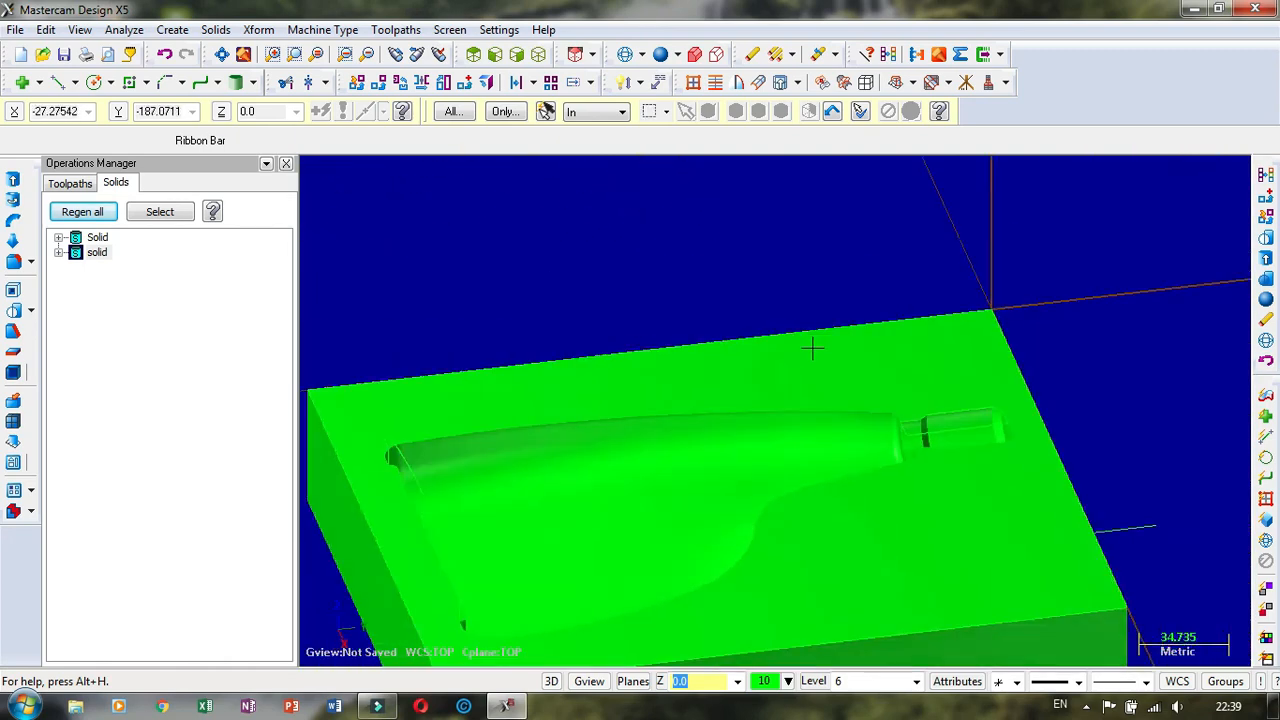
{"action": "scroll", "coordinate": [991, 400], "scroll_direction": "down", "scroll_amount": 3}
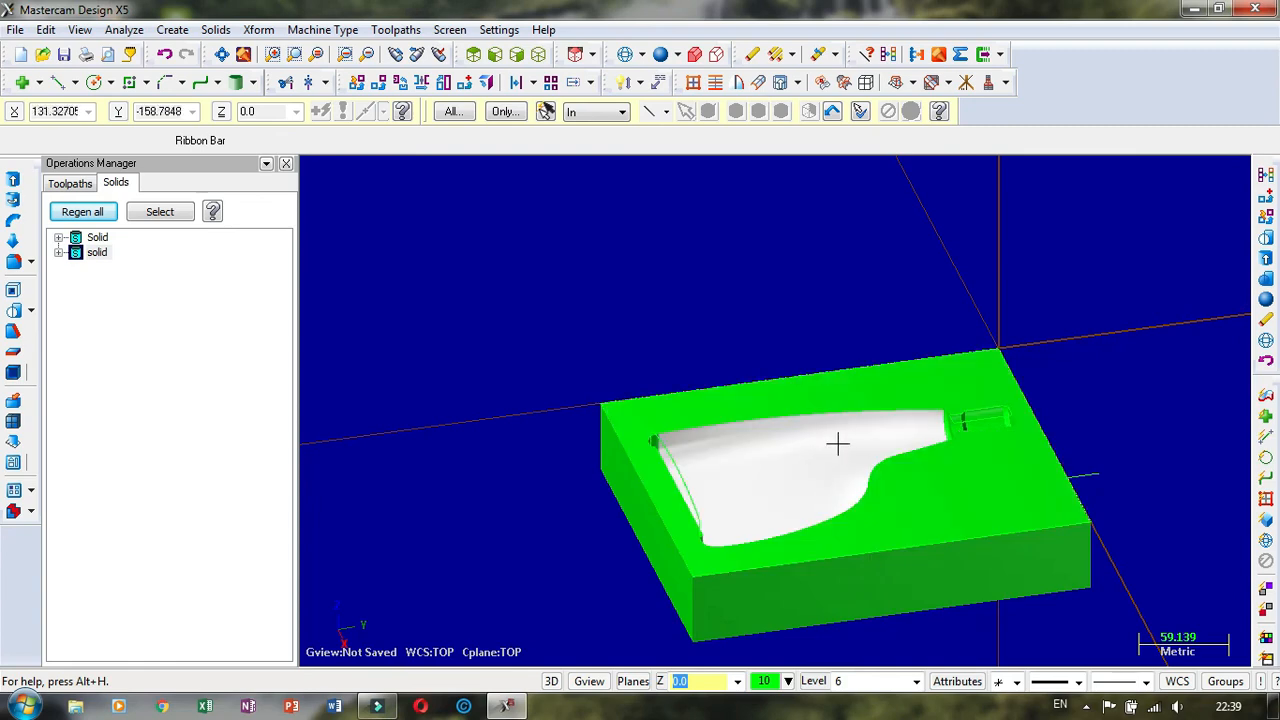